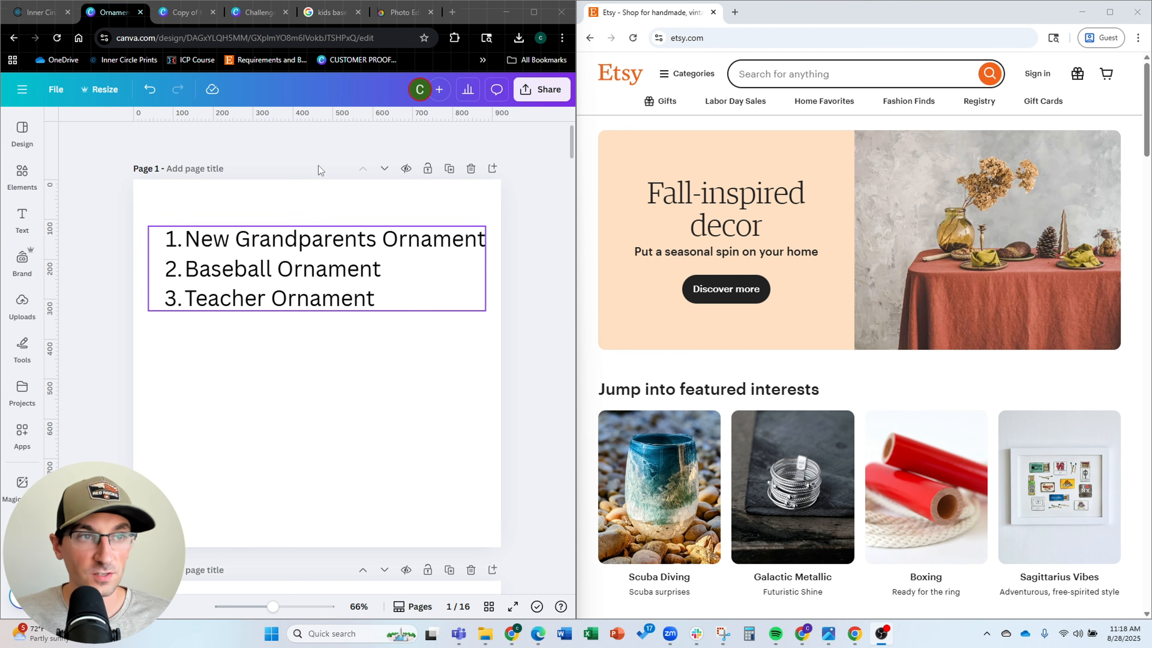
Switch to the Inner Circle Prints catalog and open the 3" Ceramic Ornament product page
{"action": "left_click", "coordinate": [39, 13]}
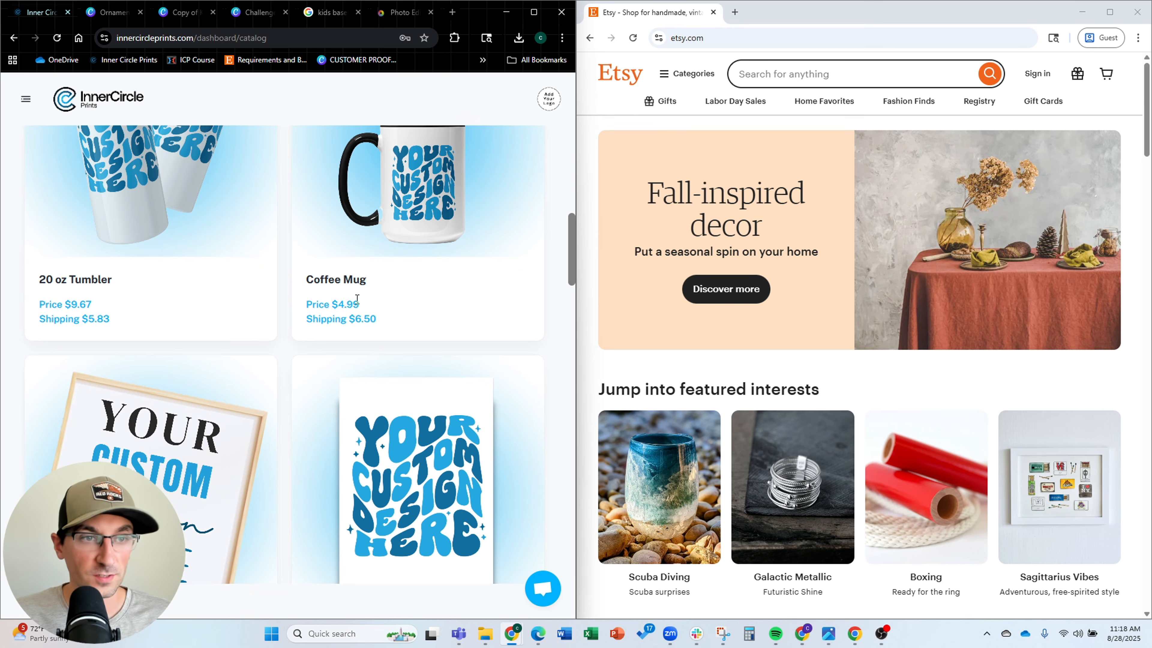
{"action": "scroll", "coordinate": [358, 299], "scroll_direction": "up", "scroll_amount": 10}
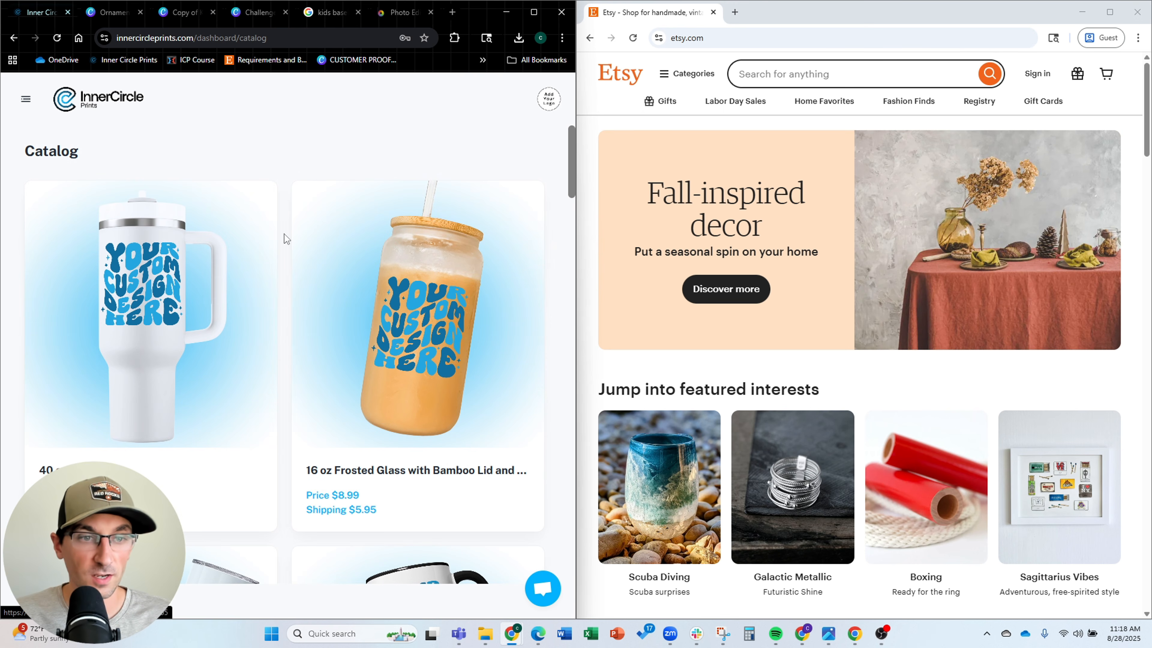
{"action": "scroll", "coordinate": [232, 200], "scroll_direction": "down", "scroll_amount": 15}
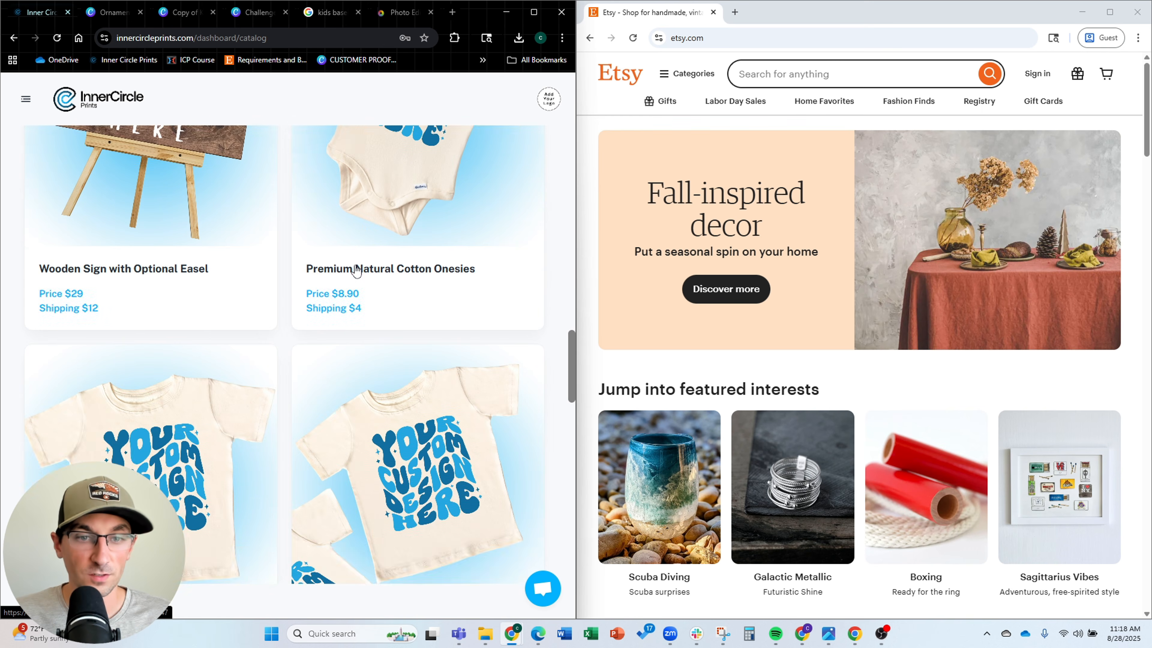
{"action": "scroll", "coordinate": [356, 271], "scroll_direction": "down", "scroll_amount": 15}
{"action": "left_click", "coordinate": [421, 230]}
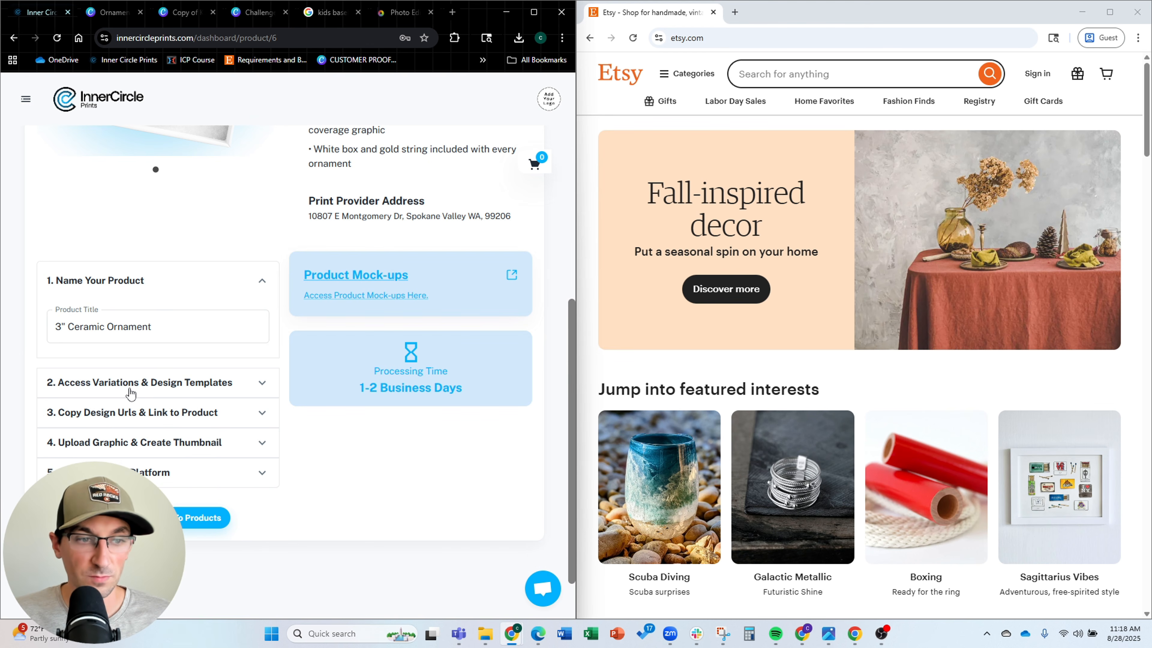
Open the 874px x 874px design template from the ceramic ornament's variations section, and close it again
{"action": "left_click", "coordinate": [138, 389]}
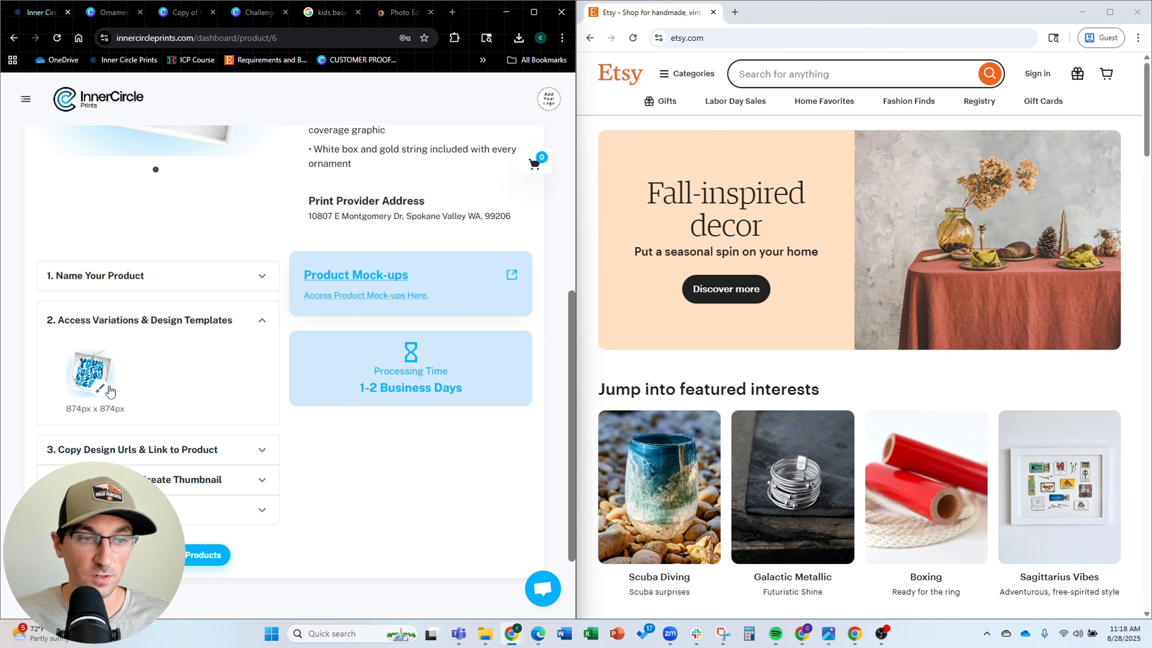
{"action": "left_click", "coordinate": [102, 390]}
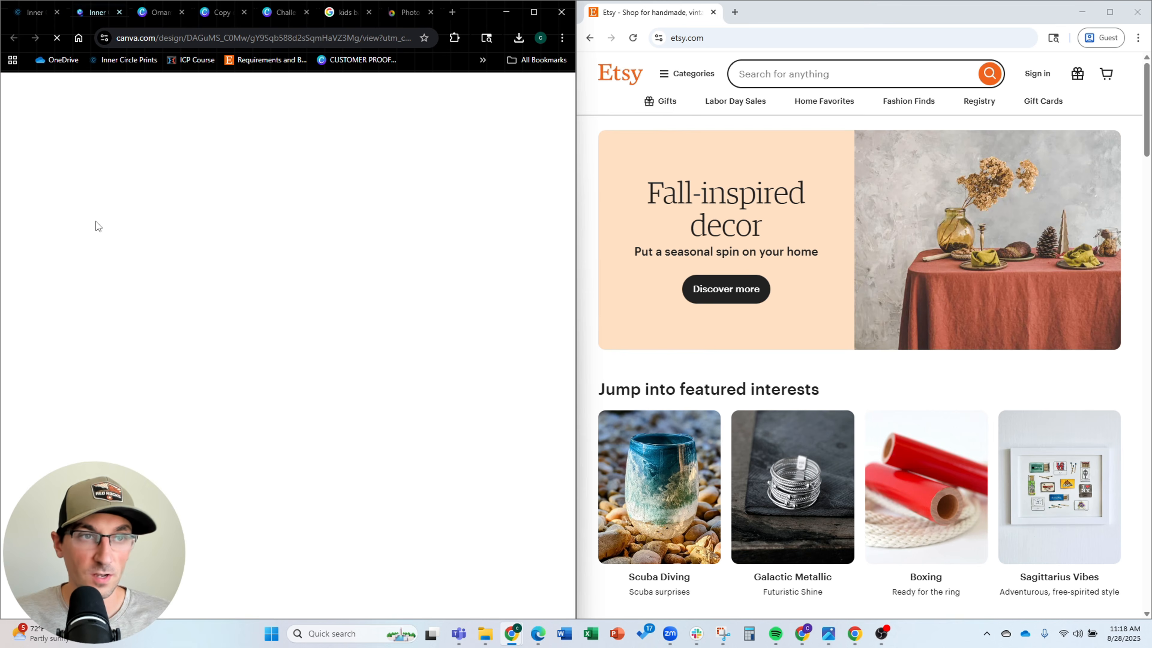
{"action": "left_click", "coordinate": [119, 13]}
Return to the ornament design in Canva and review its niche pages and the ornament template on page 5
{"action": "left_click", "coordinate": [93, 12]}
{"action": "left_click", "coordinate": [440, 350]}
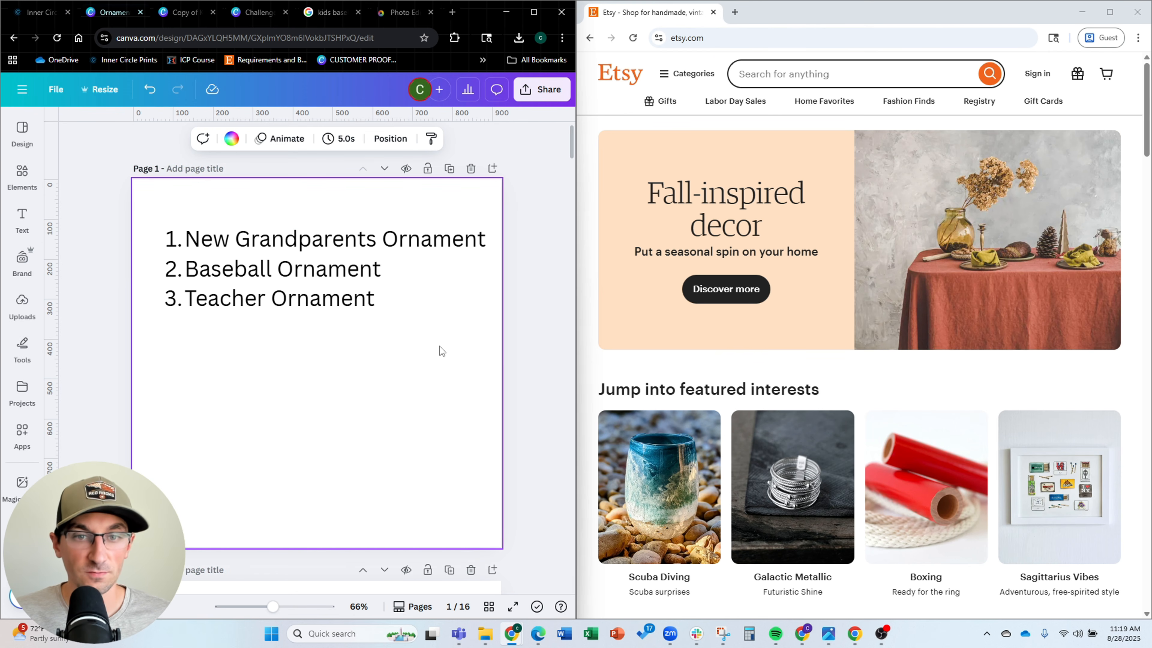
{"action": "scroll", "coordinate": [369, 287], "scroll_direction": "down", "scroll_amount": 20}
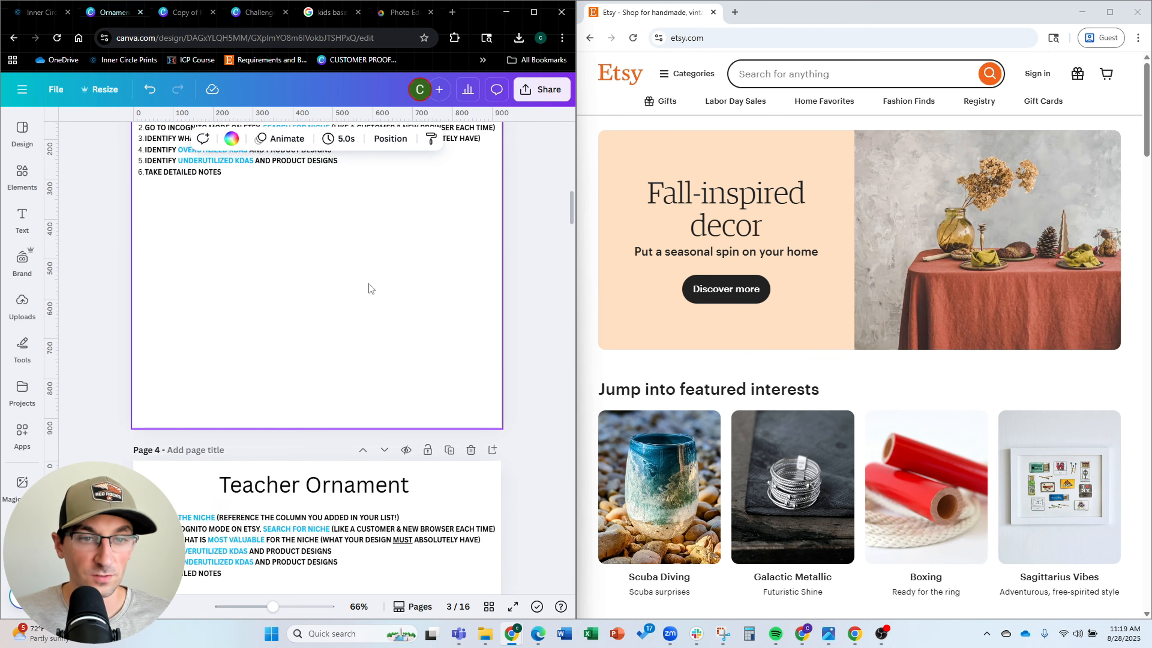
{"action": "scroll", "coordinate": [369, 287], "scroll_direction": "up", "scroll_amount": 3}
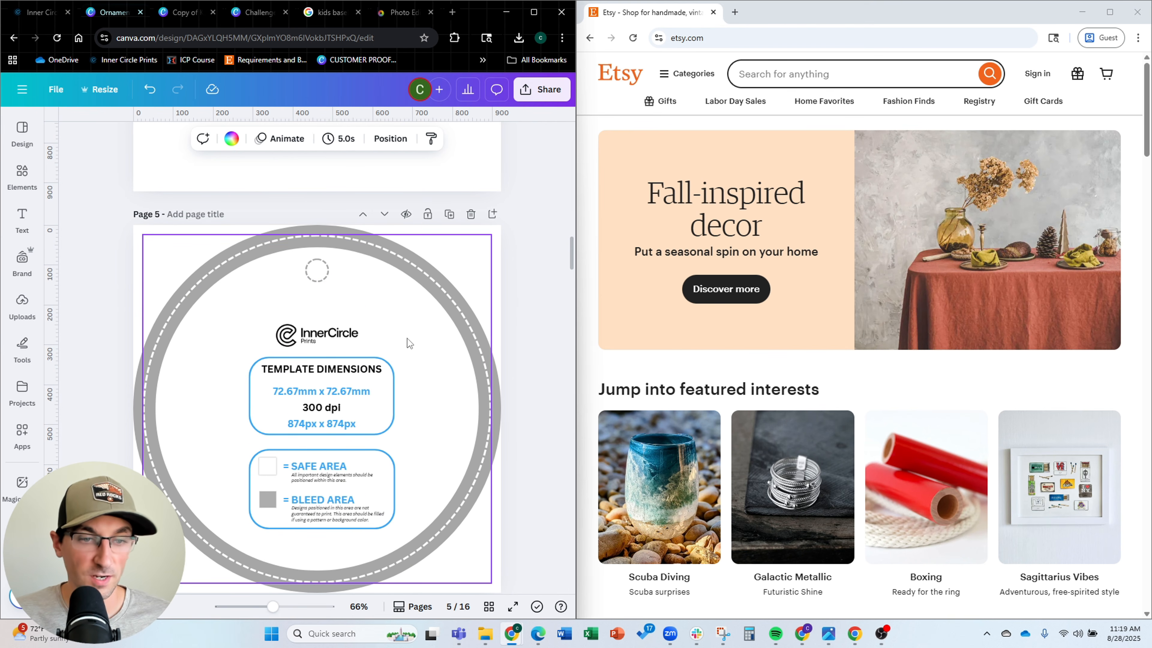
{"action": "scroll", "coordinate": [406, 338], "scroll_direction": "up", "scroll_amount": 20}
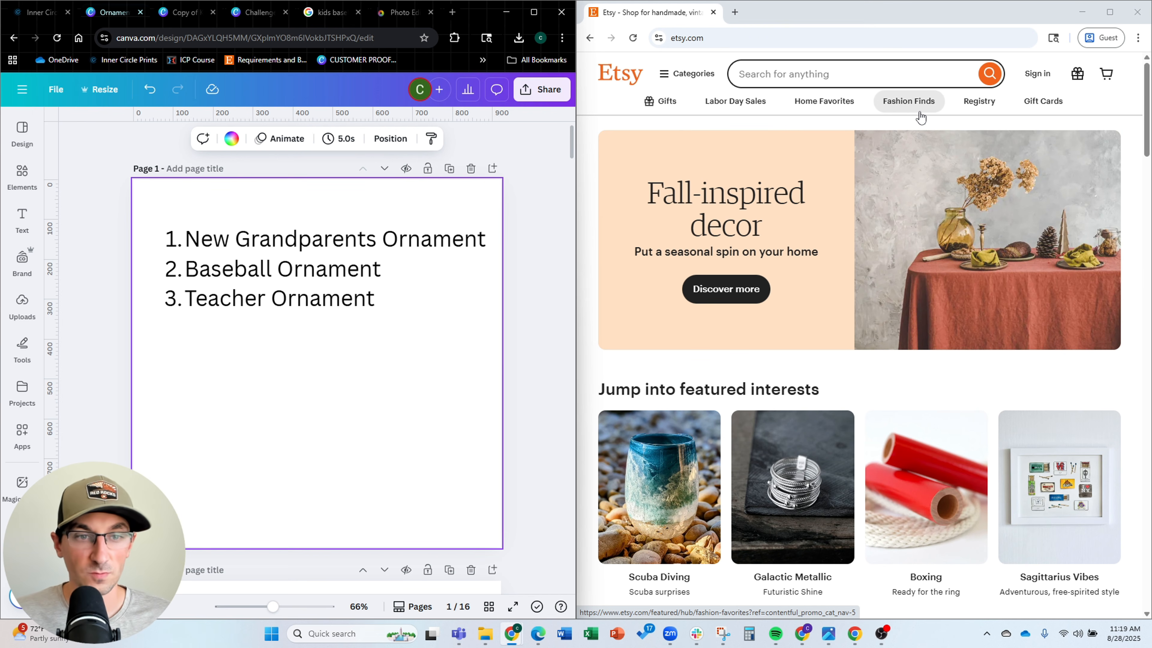
Search Etsy for "new grandparents ornament"
{"action": "left_click", "coordinate": [800, 81]}
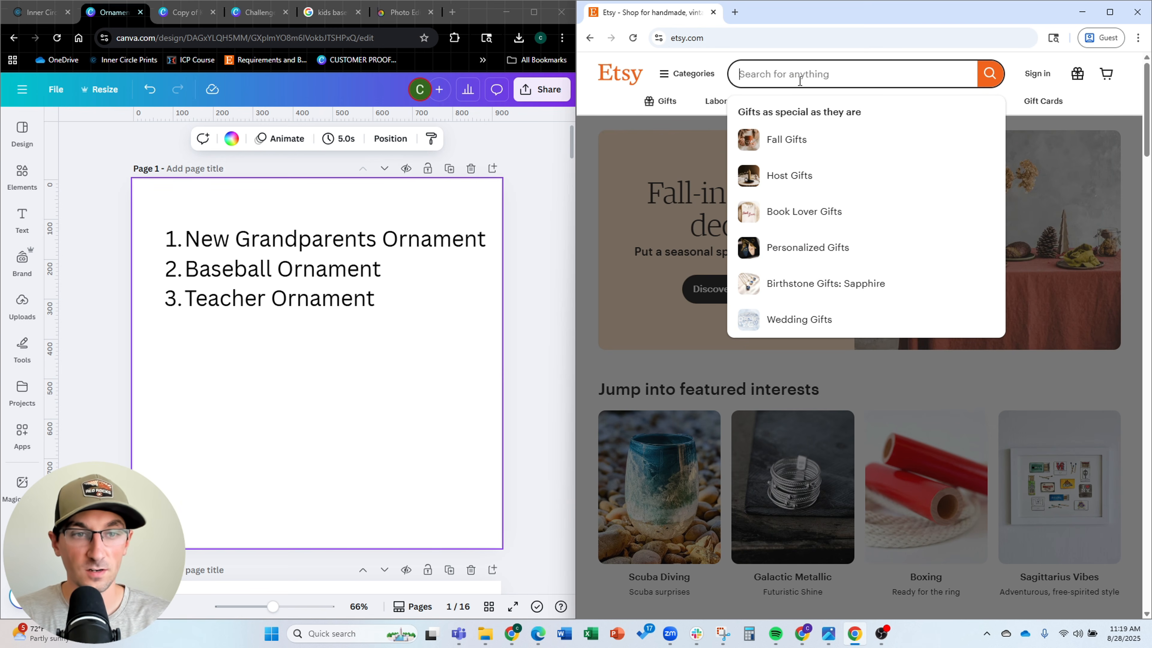
{"action": "type", "text": "new grandpate"}
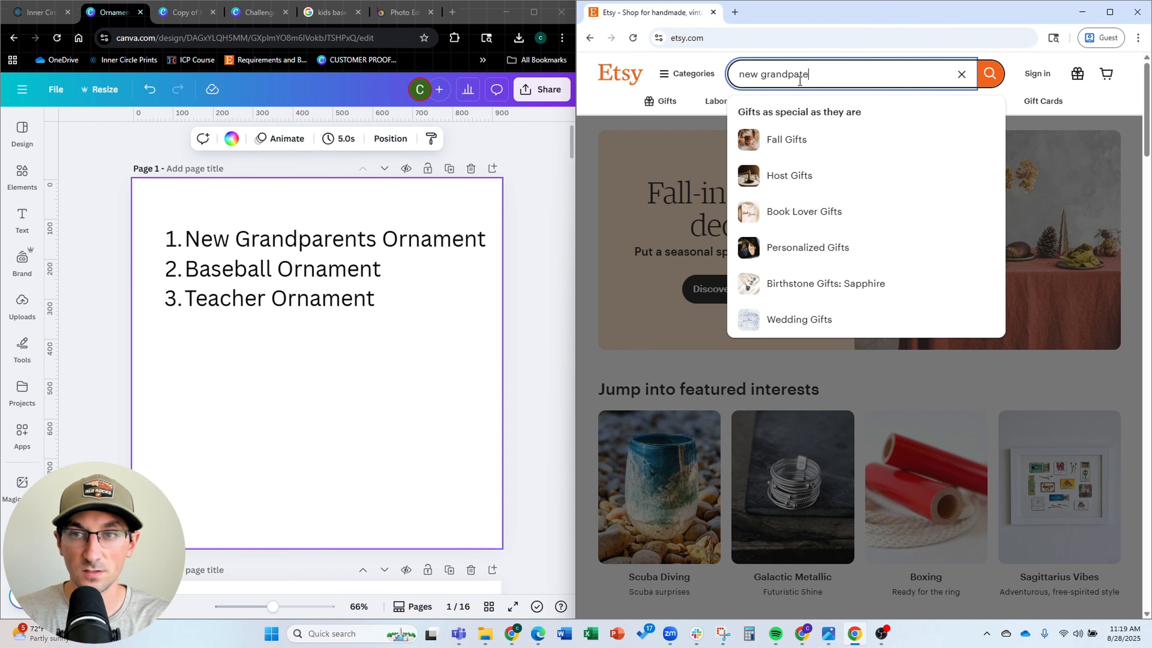
{"action": "key", "text": "BackSpace"}
{"action": "key", "text": "BackSpace"}
{"action": "type", "text": "rents ornamet"}
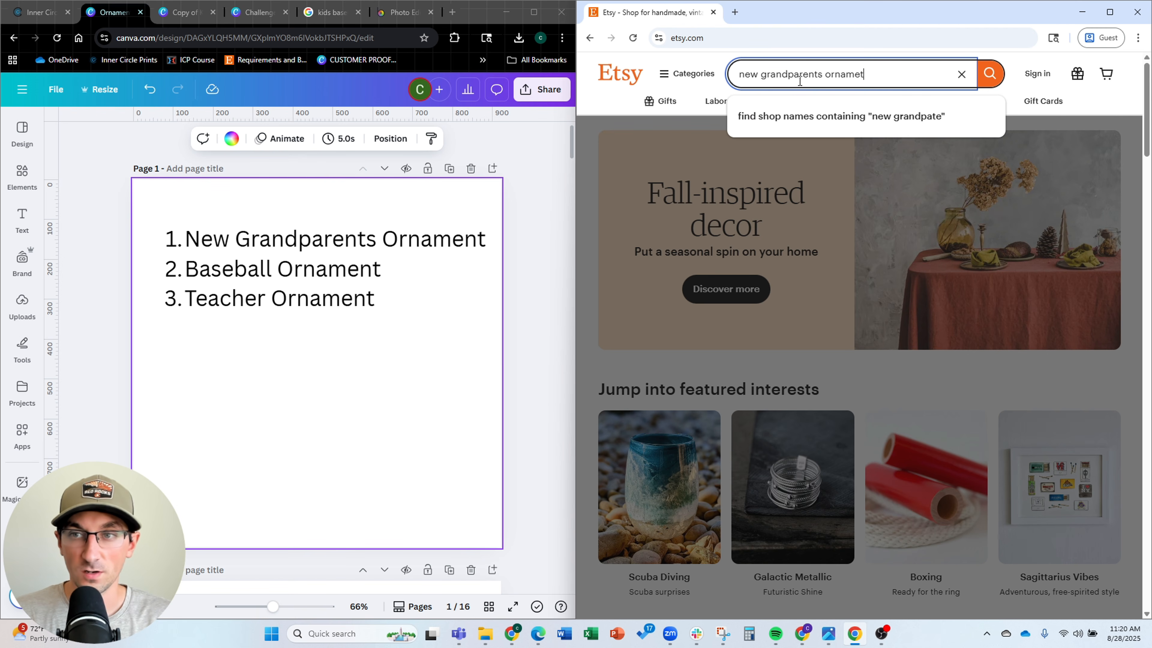
{"action": "key", "text": "BackSpace"}
{"action": "type", "text": "nt"}
{"action": "key", "text": "Return"}
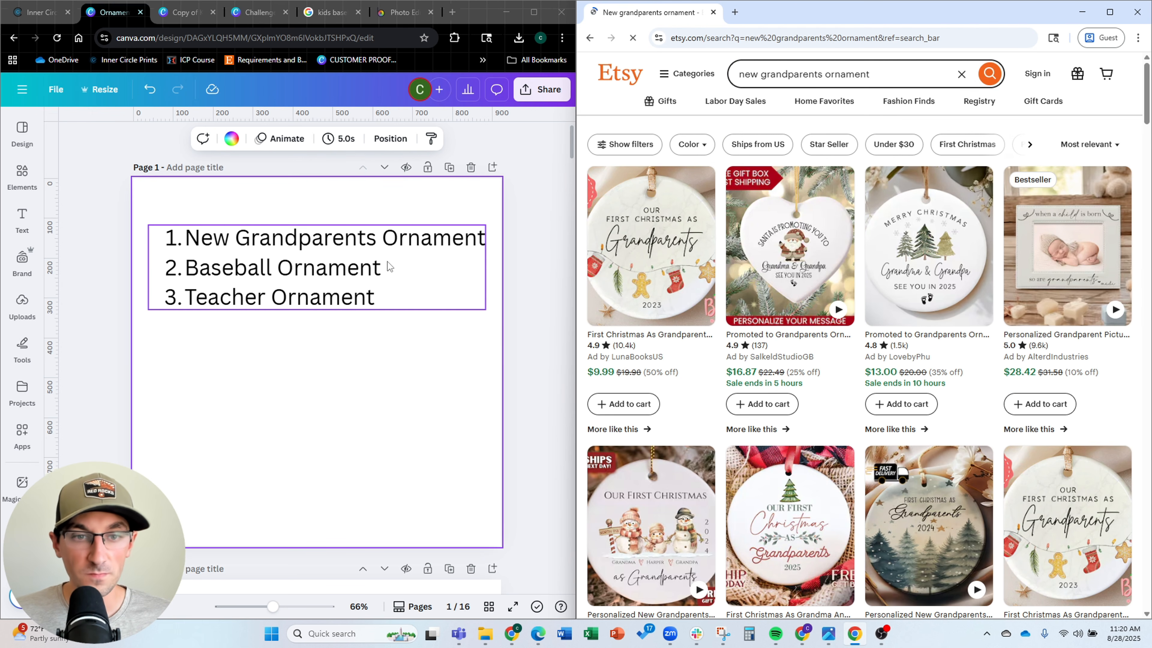
On page 2, add the sub-item "NEW GRANDPARENTS ORNAMENT" under "IDENTIFY THE NICHE" in the numbered list
{"action": "scroll", "coordinate": [382, 265], "scroll_direction": "down", "scroll_amount": 8}
{"action": "left_click", "coordinate": [404, 383]}
{"action": "scroll", "coordinate": [403, 383], "scroll_direction": "down", "scroll_amount": 1}
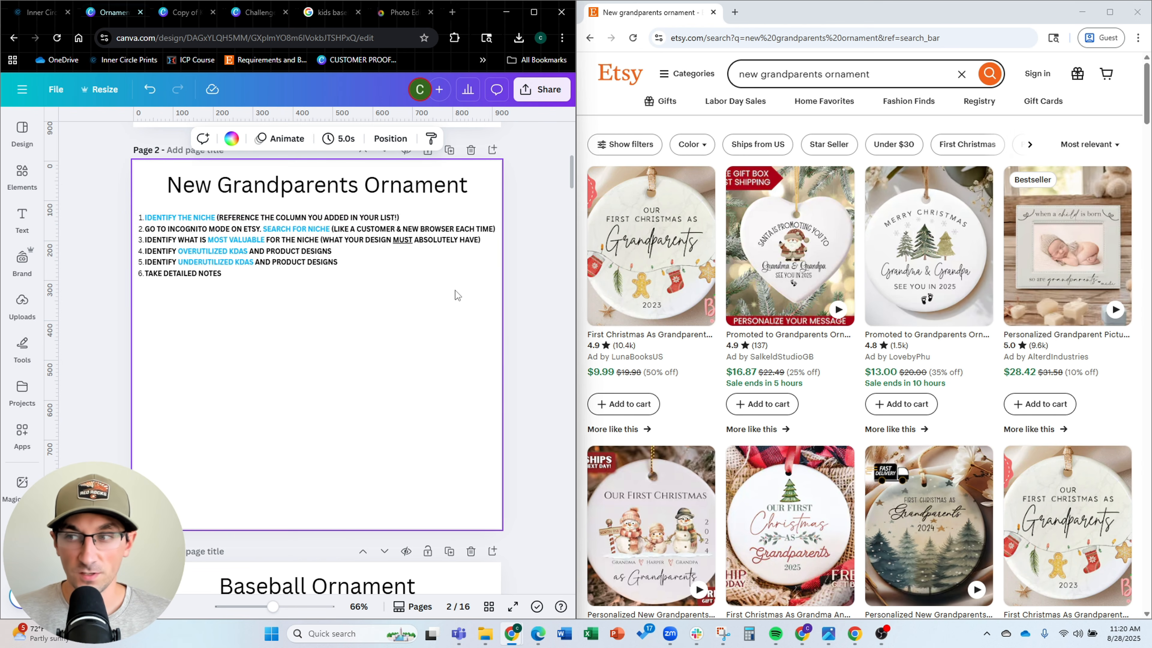
{"action": "scroll", "coordinate": [859, 335], "scroll_direction": "down", "scroll_amount": 2}
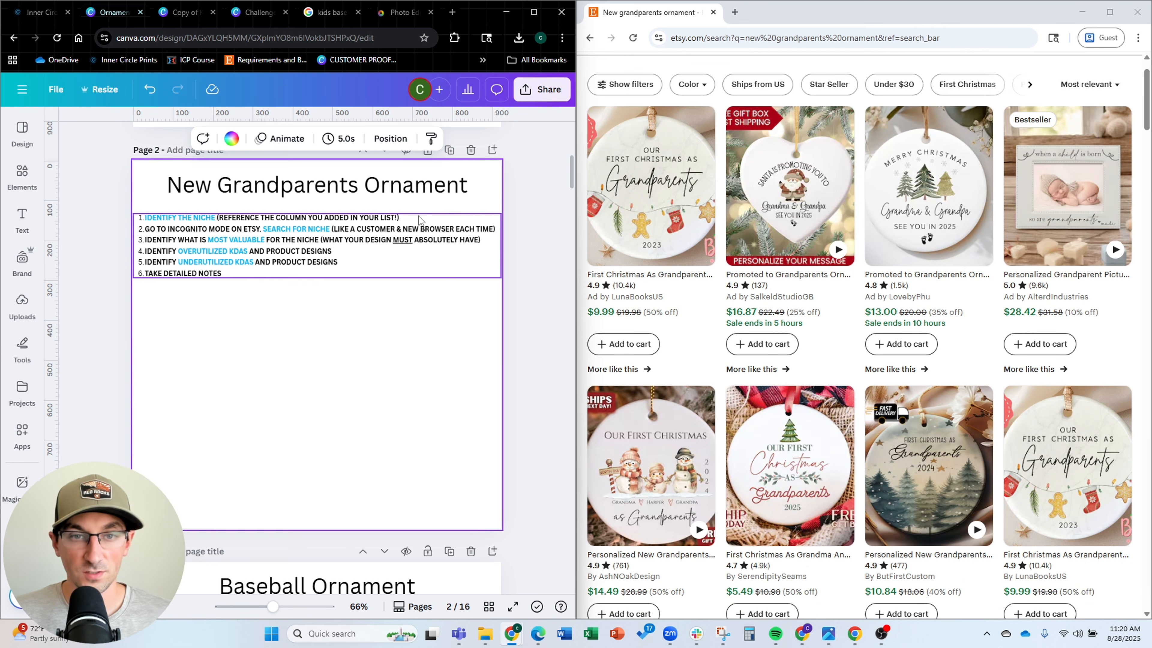
{"action": "left_click", "coordinate": [413, 218]}
{"action": "left_click", "coordinate": [410, 217]}
{"action": "key", "text": "Return"}
{"action": "key", "text": "Tab"}
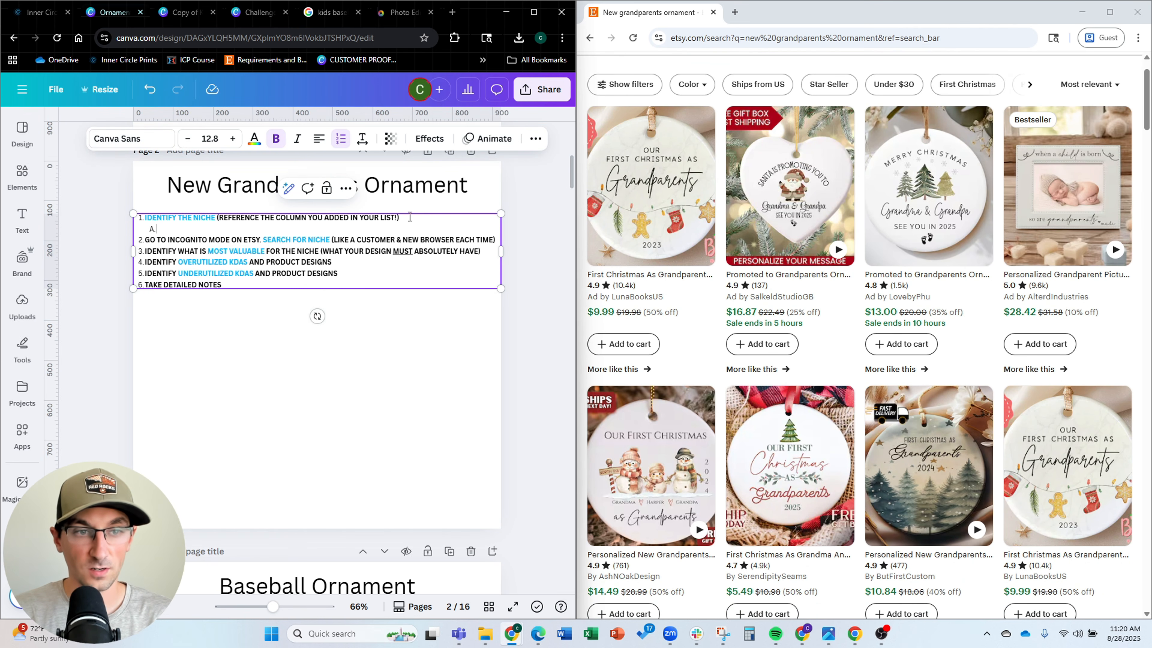
{"action": "type", "text": "NEW"}
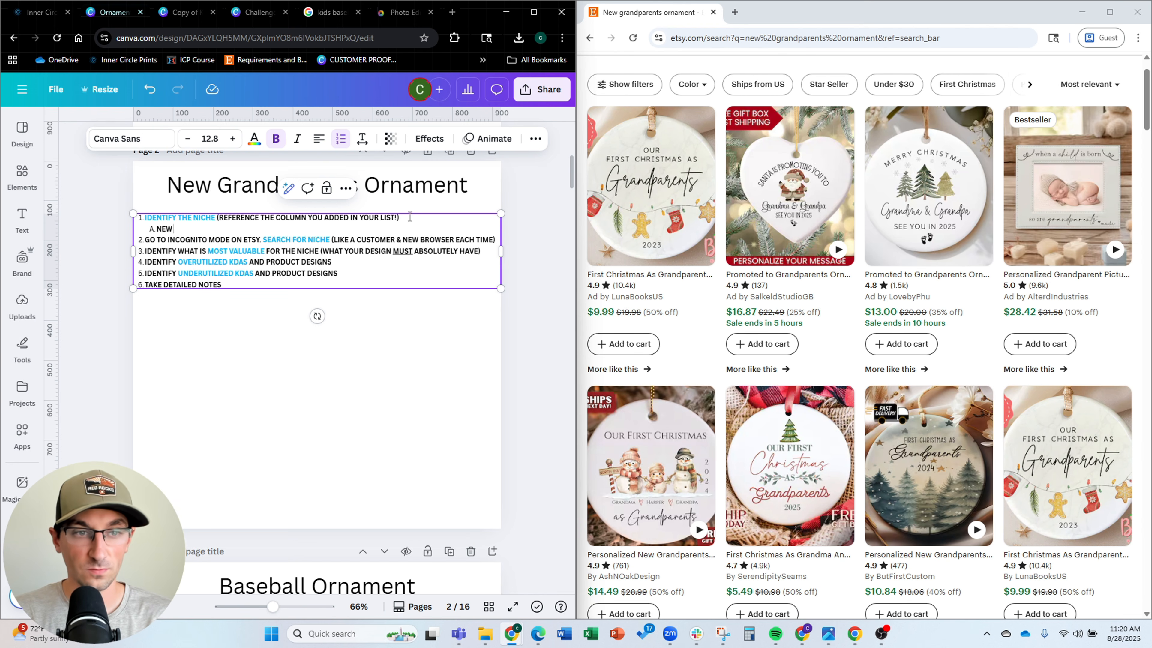
{"action": "type", "text": " GRANDP"}
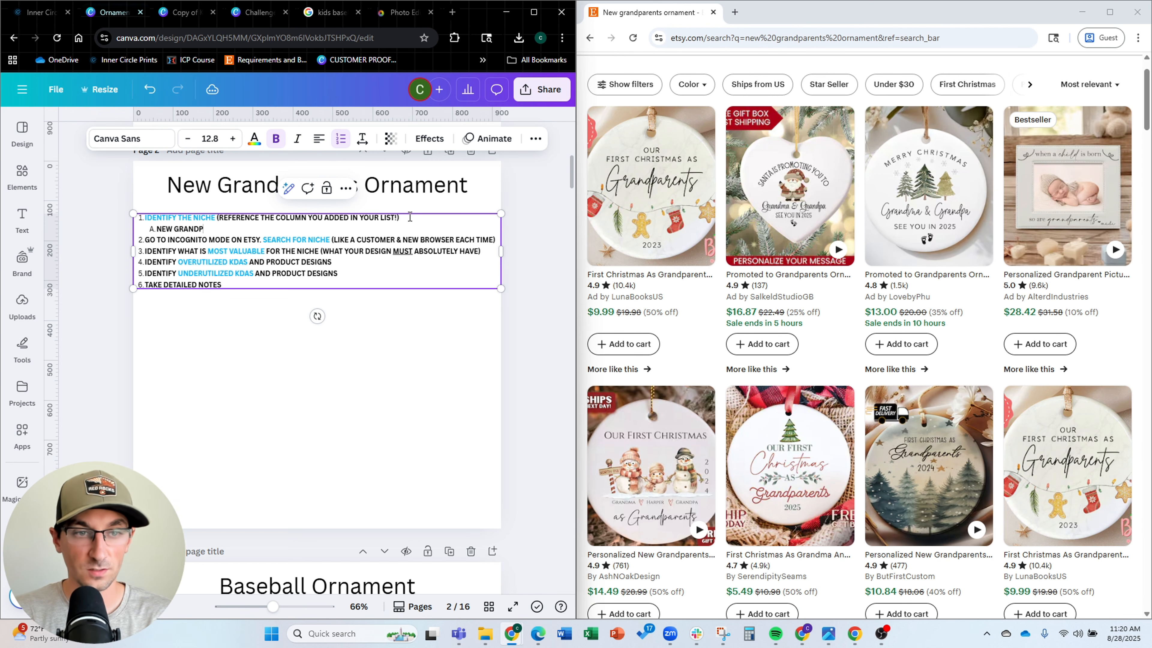
{"action": "type", "text": "ARENTS ORNAMENT"}
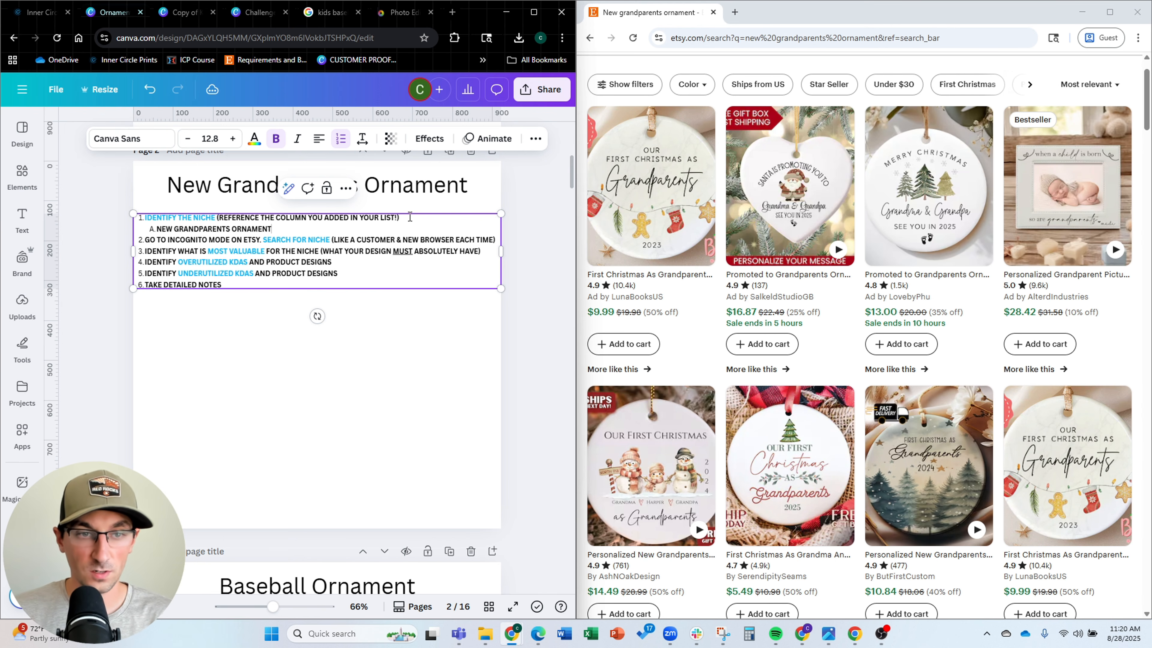
Add the sub-item "NEW GRANDPARENTS ORNAMENT" under the Etsy incognito "SEARCH FOR NICHE" step of the list
{"action": "left_click", "coordinate": [498, 243]}
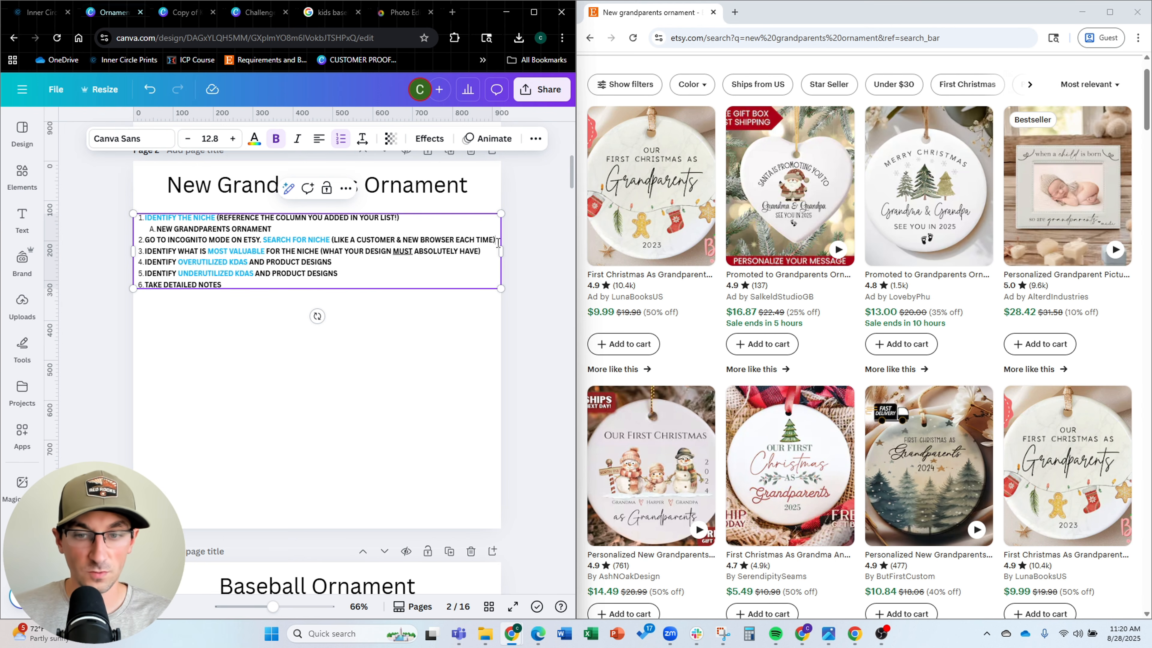
{"action": "key", "text": "Return"}
{"action": "key", "text": "Tab"}
{"action": "type", "text": "NEW G"}
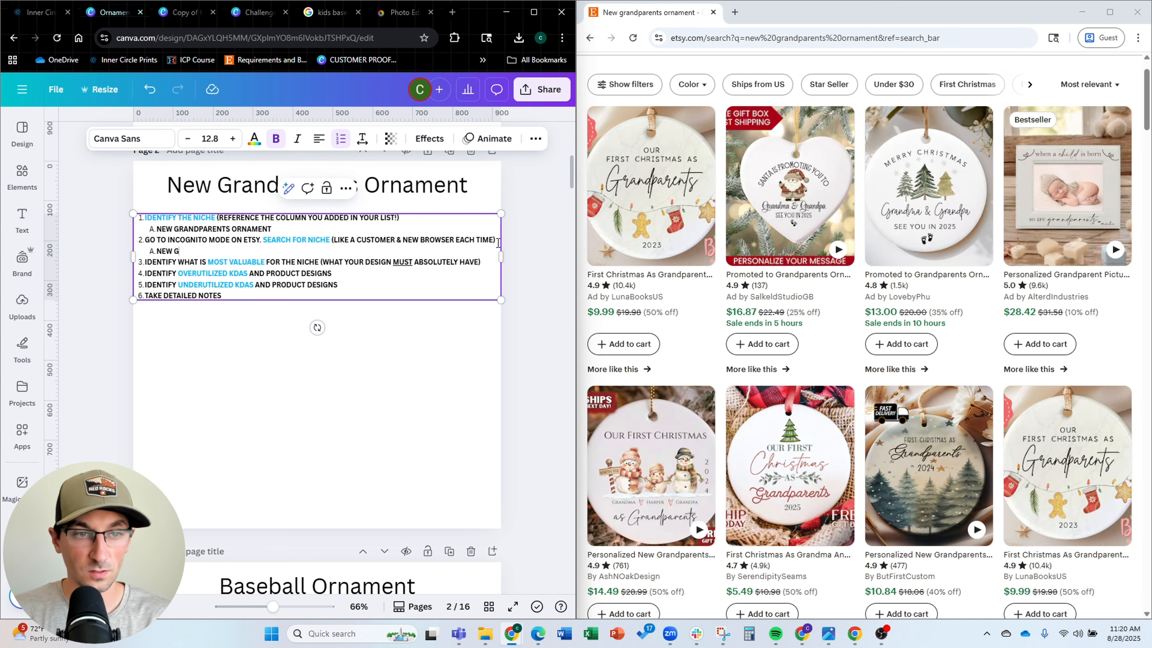
{"action": "type", "text": "RANDPARENTS ORNAMENT"}
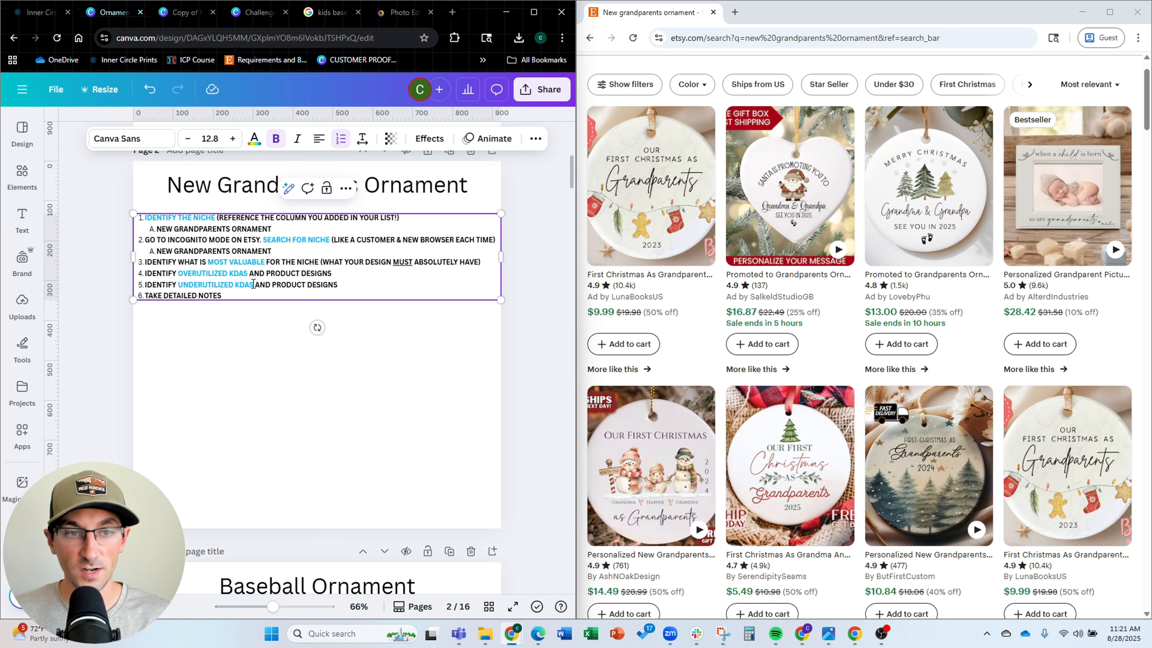
Examine the Etsy new grandparents ornament listings for the wording and design elements they have in common
{"action": "scroll", "coordinate": [960, 284], "scroll_direction": "up", "scroll_amount": 1}
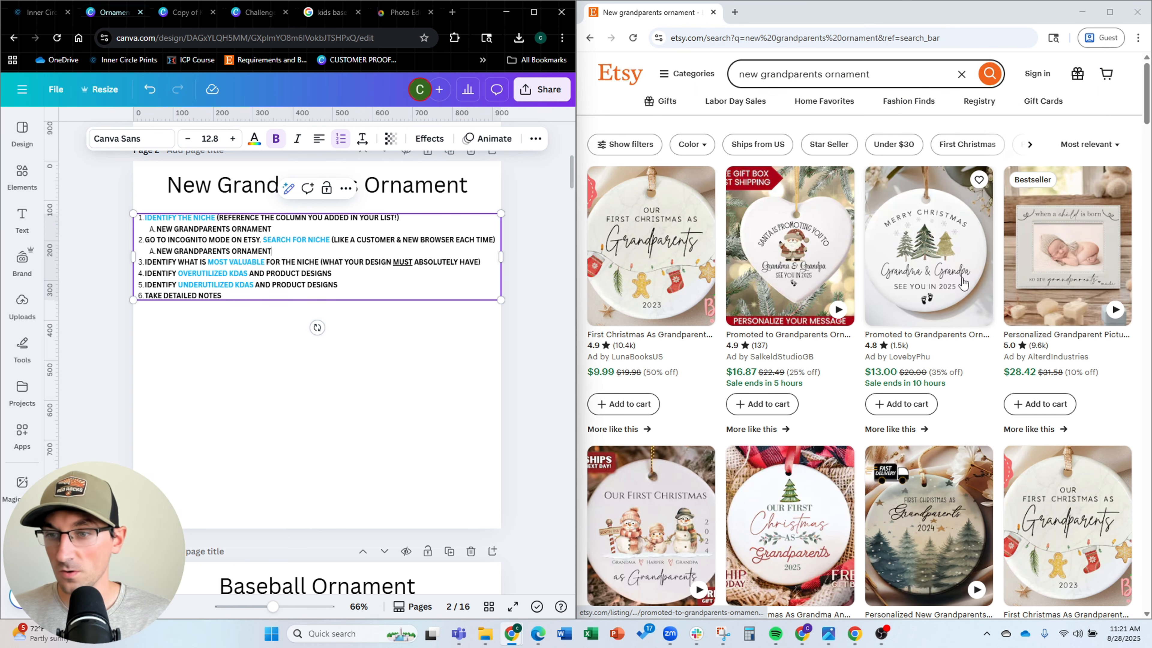
{"action": "scroll", "coordinate": [960, 284], "scroll_direction": "down", "scroll_amount": 3}
{"action": "scroll", "coordinate": [960, 285], "scroll_direction": "up", "scroll_amount": 3}
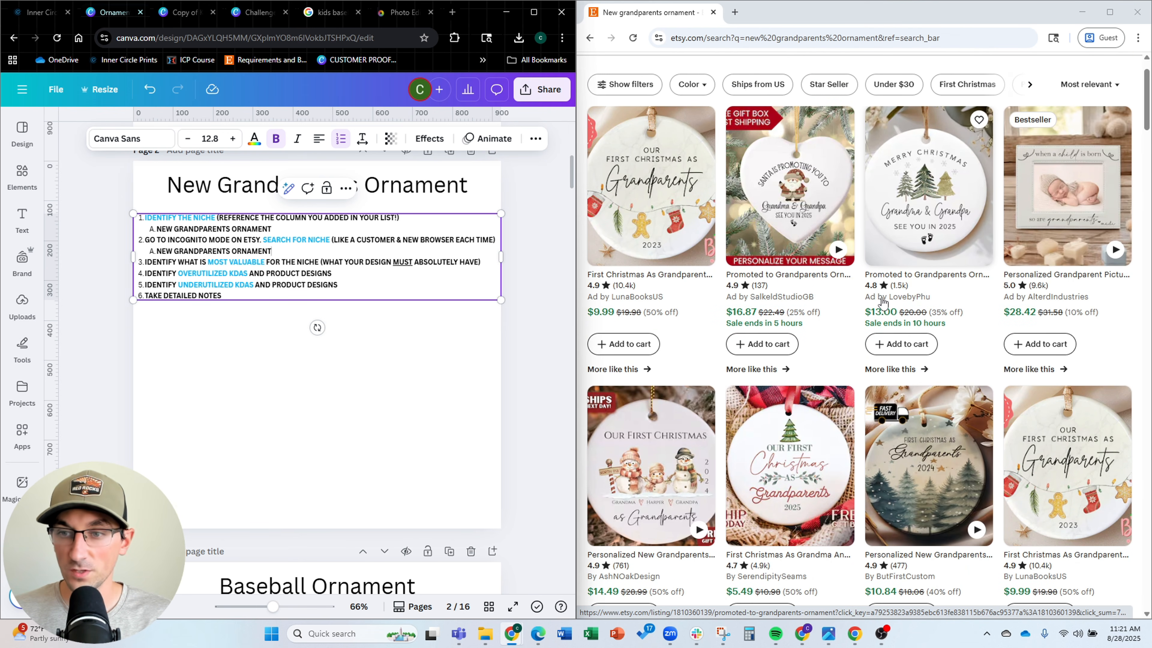
{"action": "scroll", "coordinate": [993, 263], "scroll_direction": "down", "scroll_amount": 4}
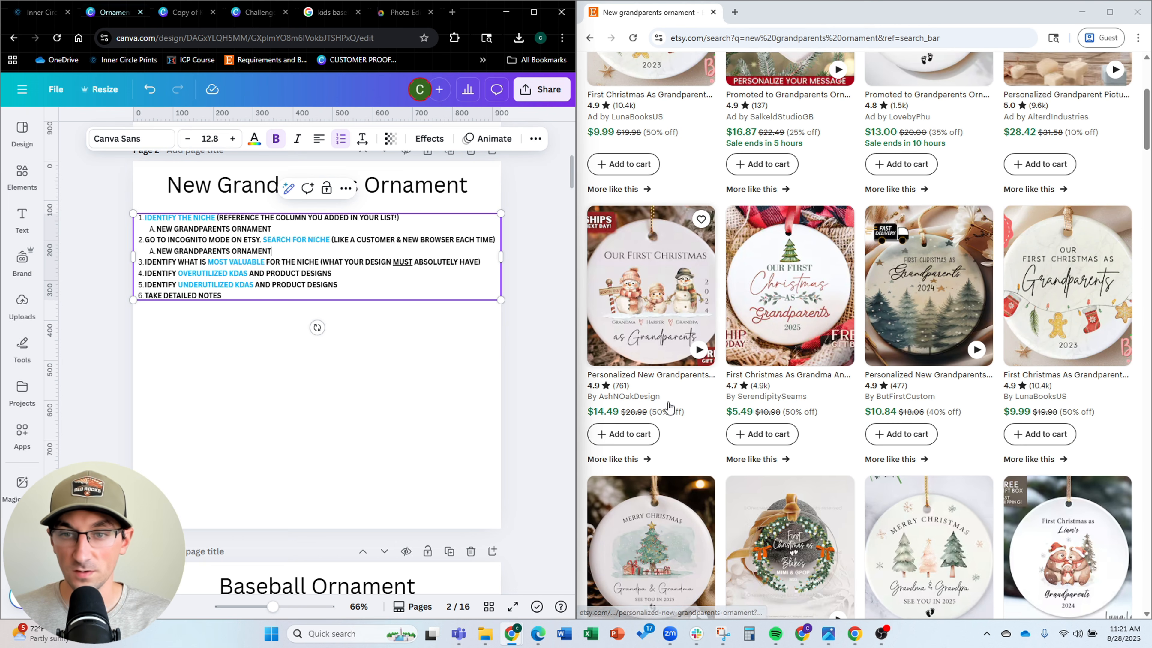
{"action": "scroll", "coordinate": [690, 409], "scroll_direction": "down", "scroll_amount": 1}
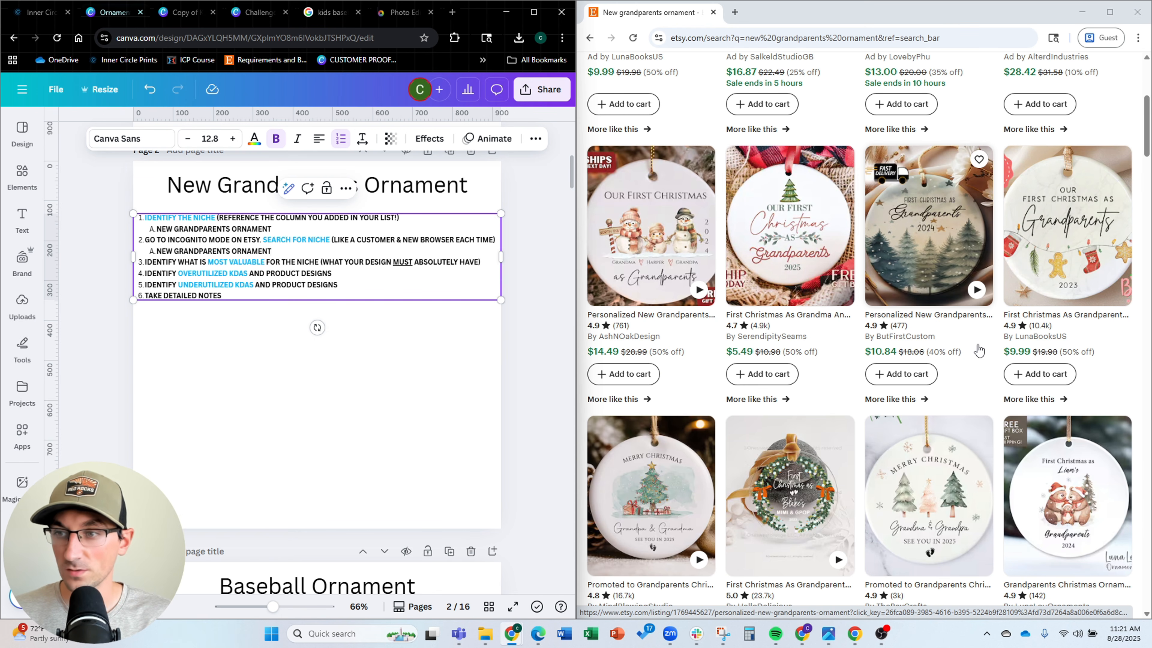
{"action": "scroll", "coordinate": [1088, 350], "scroll_direction": "down", "scroll_amount": 1}
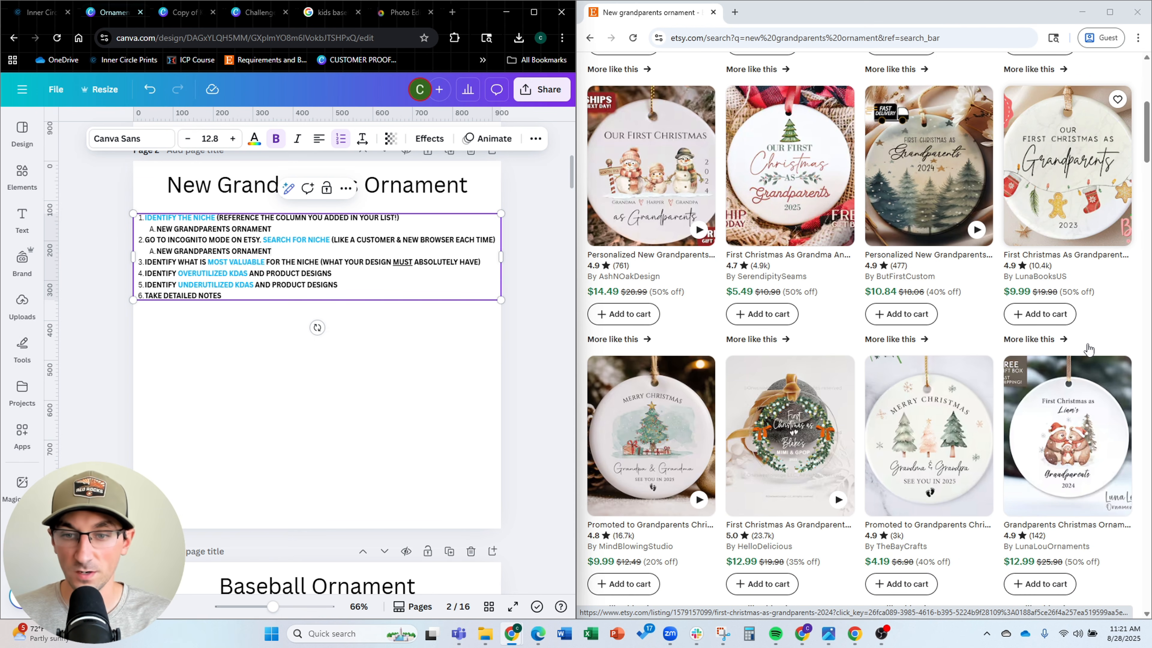
{"action": "scroll", "coordinate": [1087, 349], "scroll_direction": "down", "scroll_amount": 3}
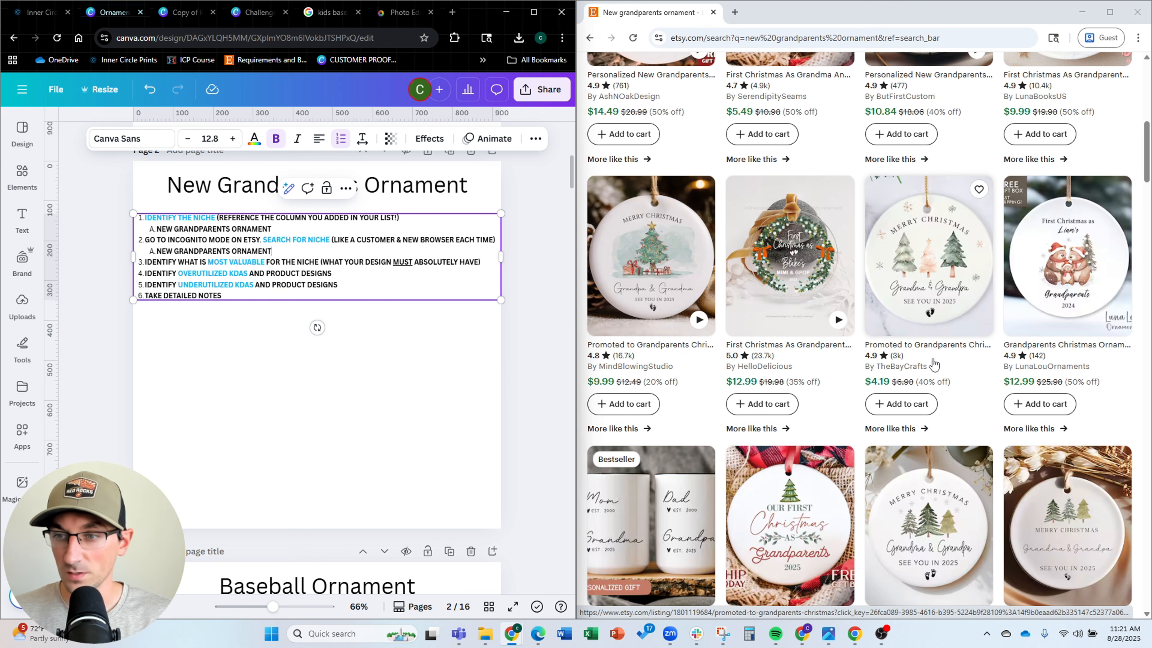
{"action": "scroll", "coordinate": [933, 363], "scroll_direction": "down", "scroll_amount": 1}
{"action": "scroll", "coordinate": [934, 358], "scroll_direction": "down", "scroll_amount": 1}
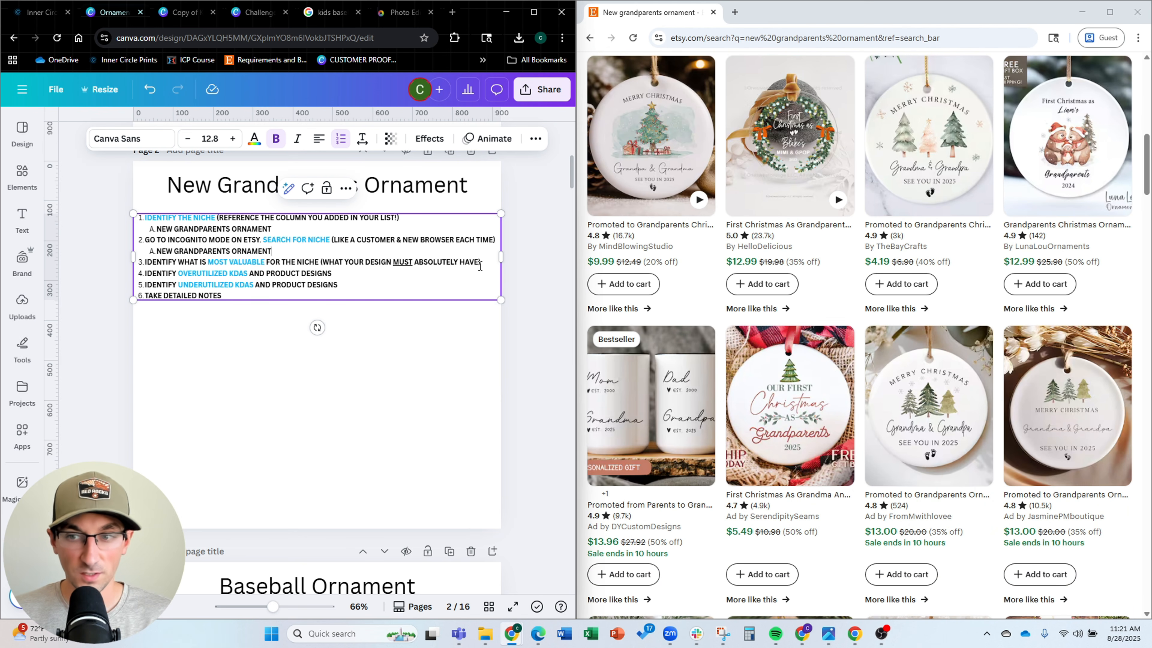
{"action": "scroll", "coordinate": [711, 320], "scroll_direction": "down", "scroll_amount": 5}
{"action": "scroll", "coordinate": [711, 320], "scroll_direction": "down", "scroll_amount": 3}
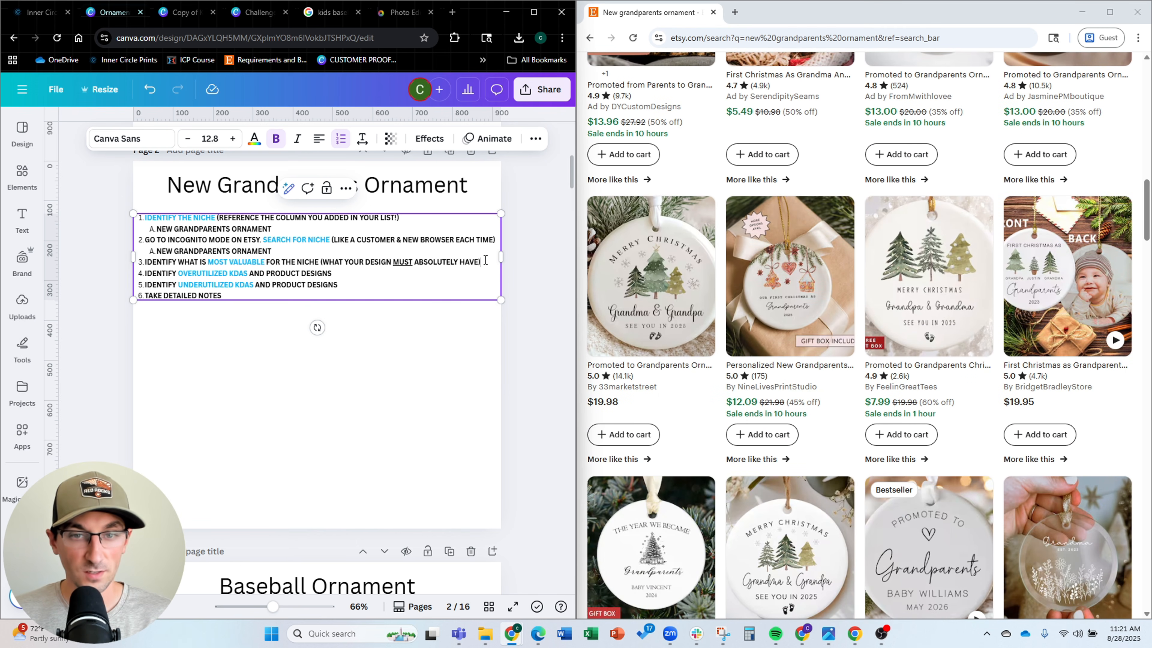
Add the sub-item "GRANDPARENTS (OR GRANDMA / GRANDPA AND REFERENCE CHRISTMAS" under the "MOST VALUABLE" step of the page 2 list
{"action": "key", "text": "Return"}
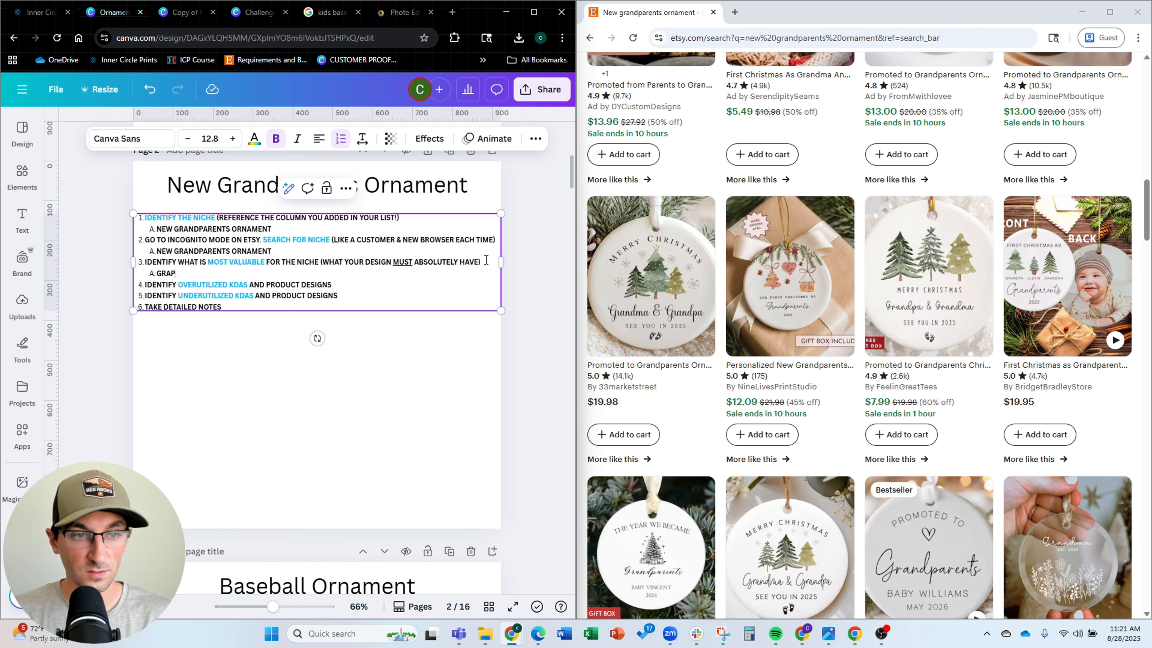
{"action": "type", "text": "GRANDPARENTS"}
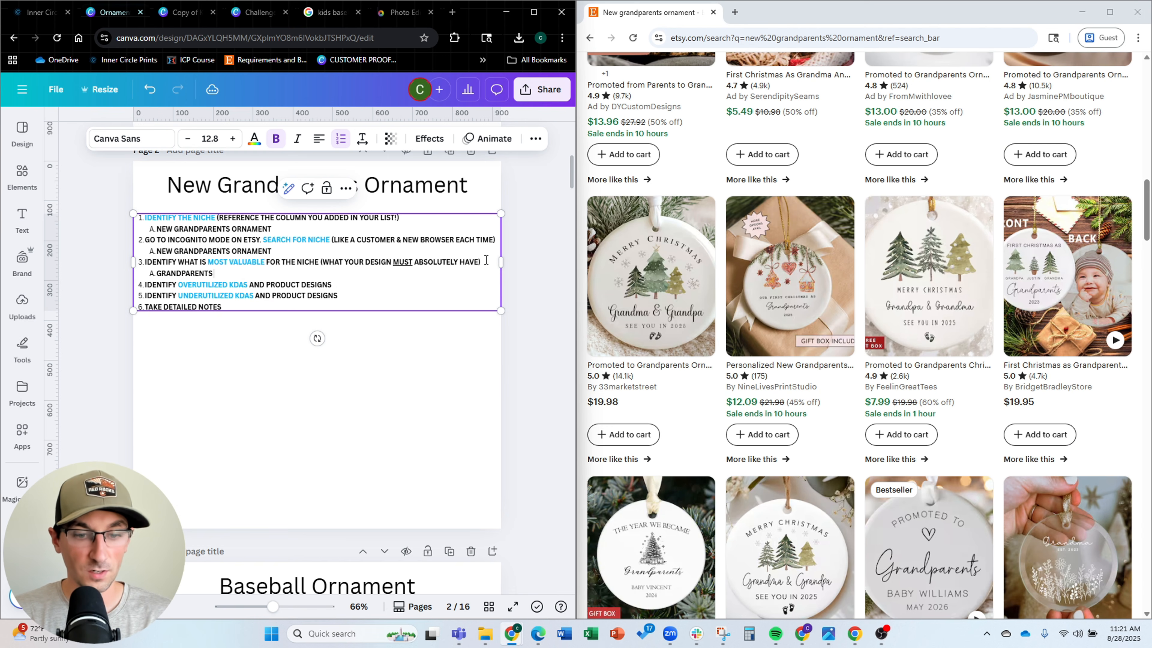
{"action": "type", "text": " (OR GRAND"}
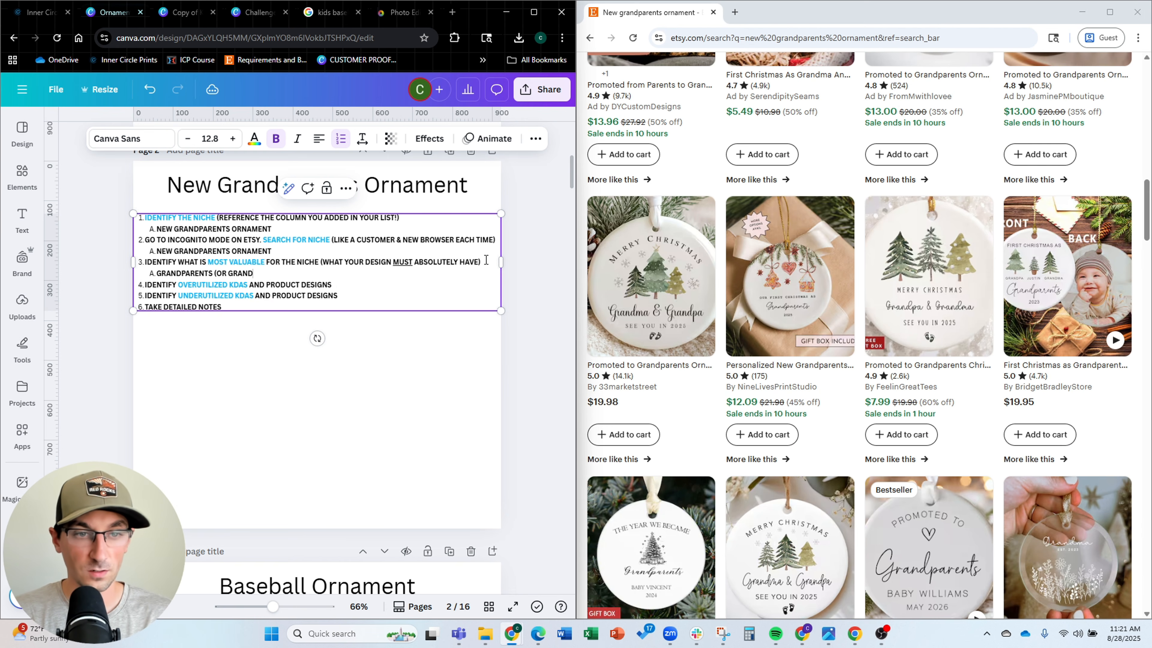
{"action": "type", "text": "MA / GRANPD"}
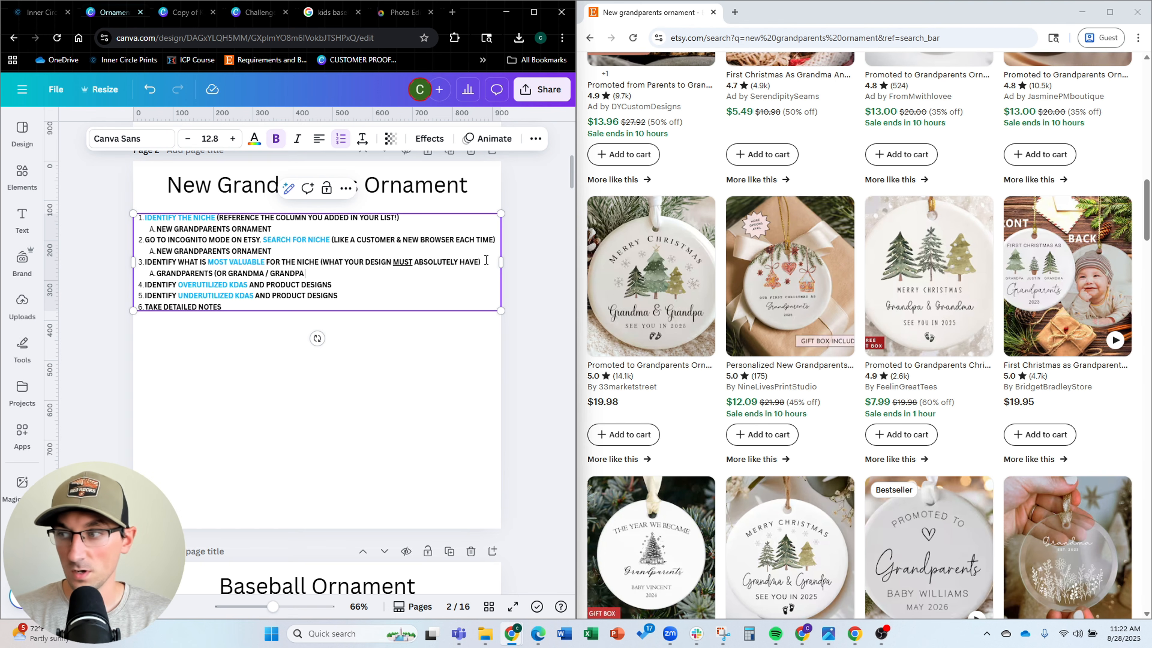
{"action": "type", "text": " AND REFERENCE CHRISTMAS"}
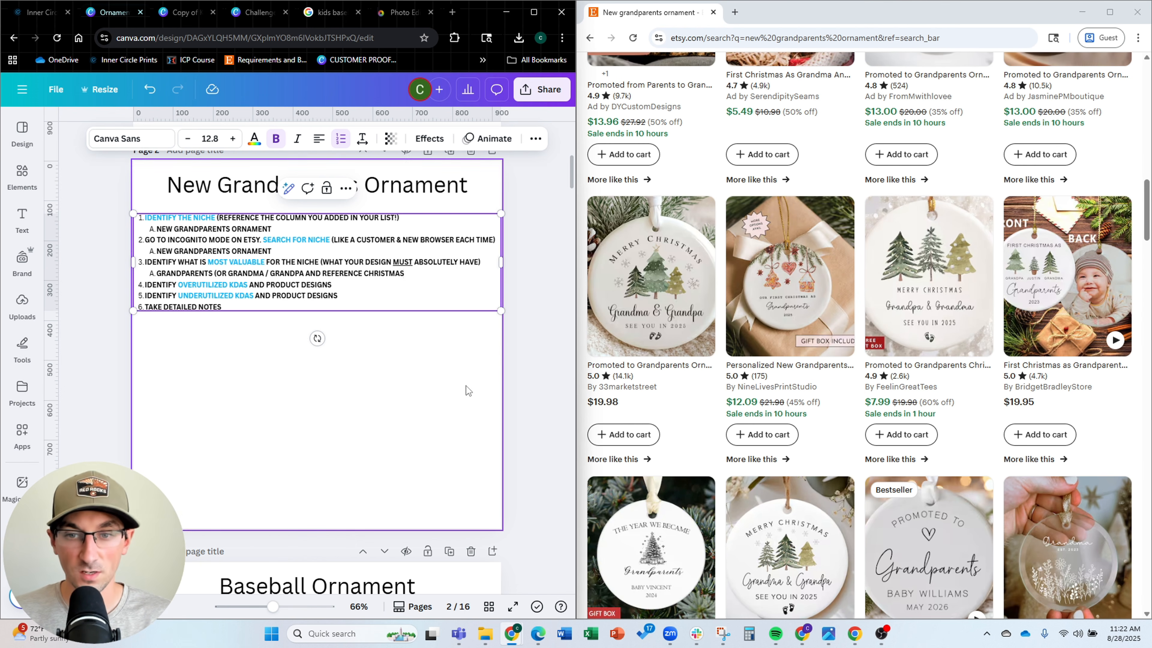
Examine the Etsy new grandparents ornament results for design elements and artwork styles that many listings repeat
{"action": "scroll", "coordinate": [832, 384], "scroll_direction": "up", "scroll_amount": 15}
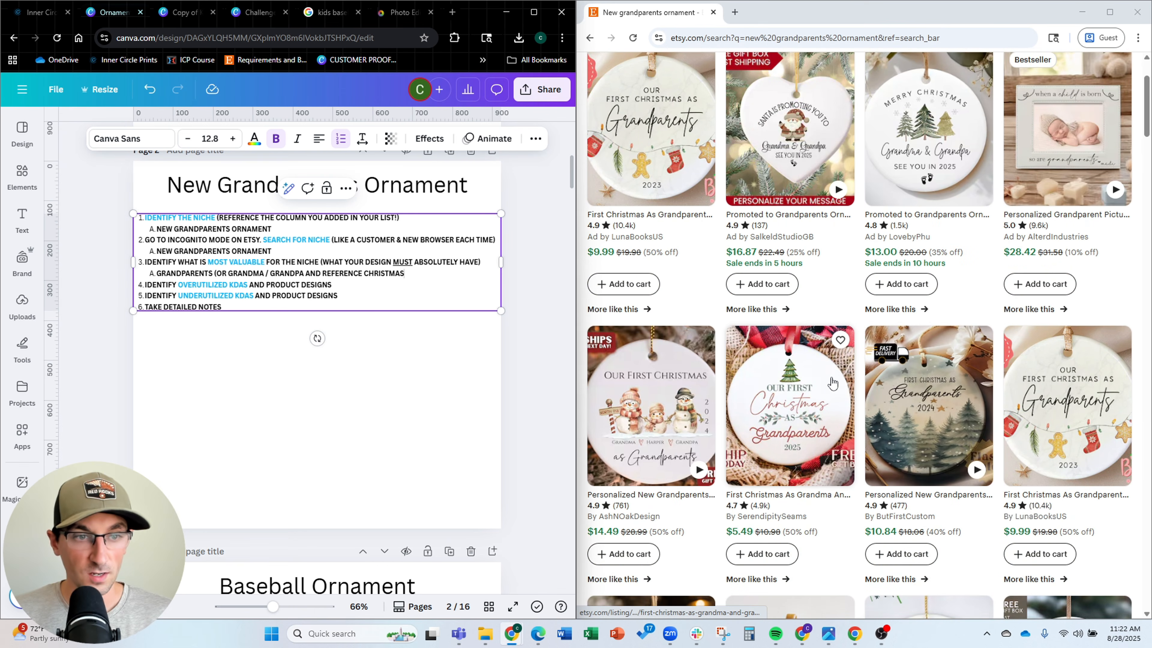
{"action": "scroll", "coordinate": [832, 384], "scroll_direction": "up", "scroll_amount": 3}
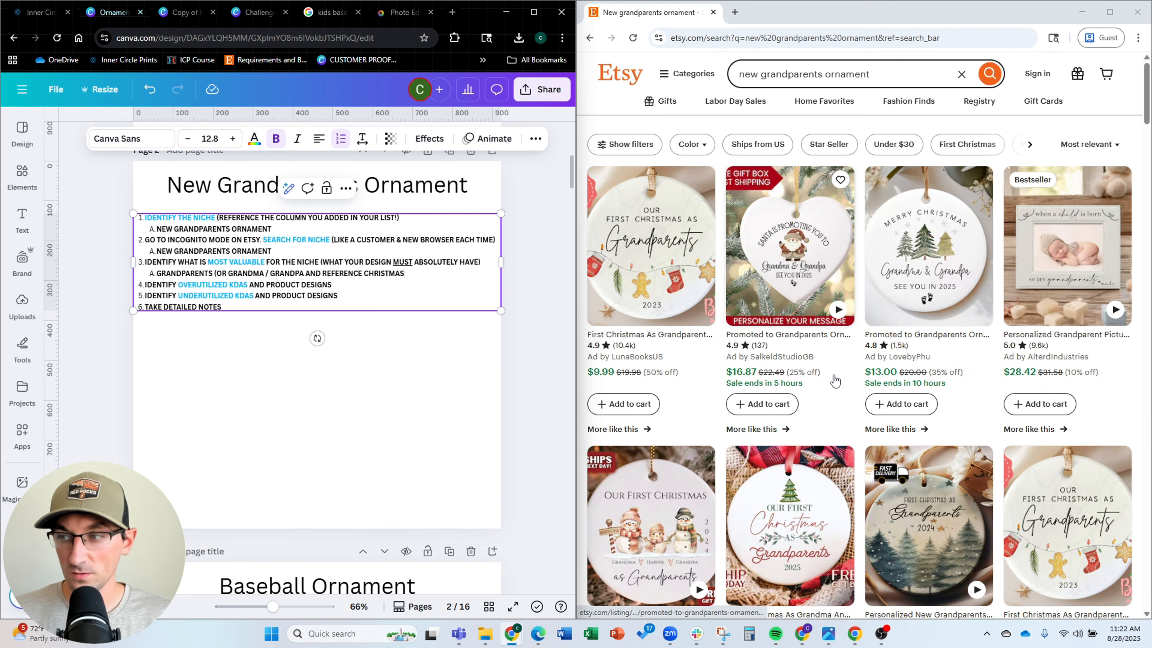
{"action": "scroll", "coordinate": [835, 376], "scroll_direction": "down", "scroll_amount": 2}
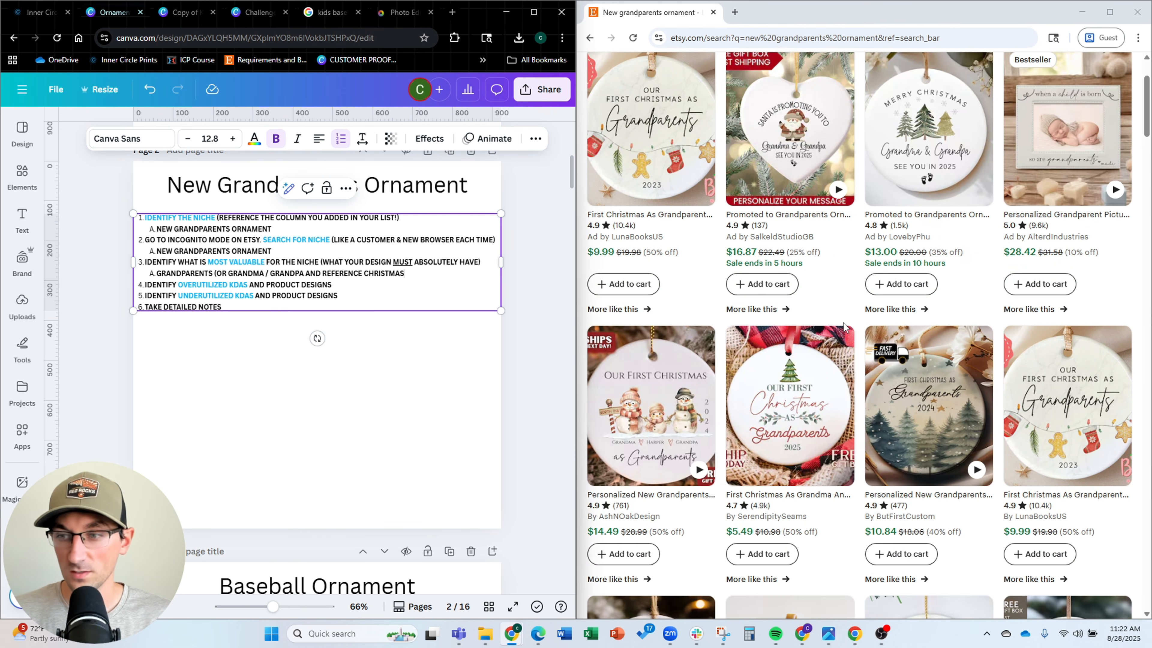
{"action": "scroll", "coordinate": [844, 324], "scroll_direction": "up", "scroll_amount": 3}
{"action": "scroll", "coordinate": [966, 359], "scroll_direction": "down", "scroll_amount": 3}
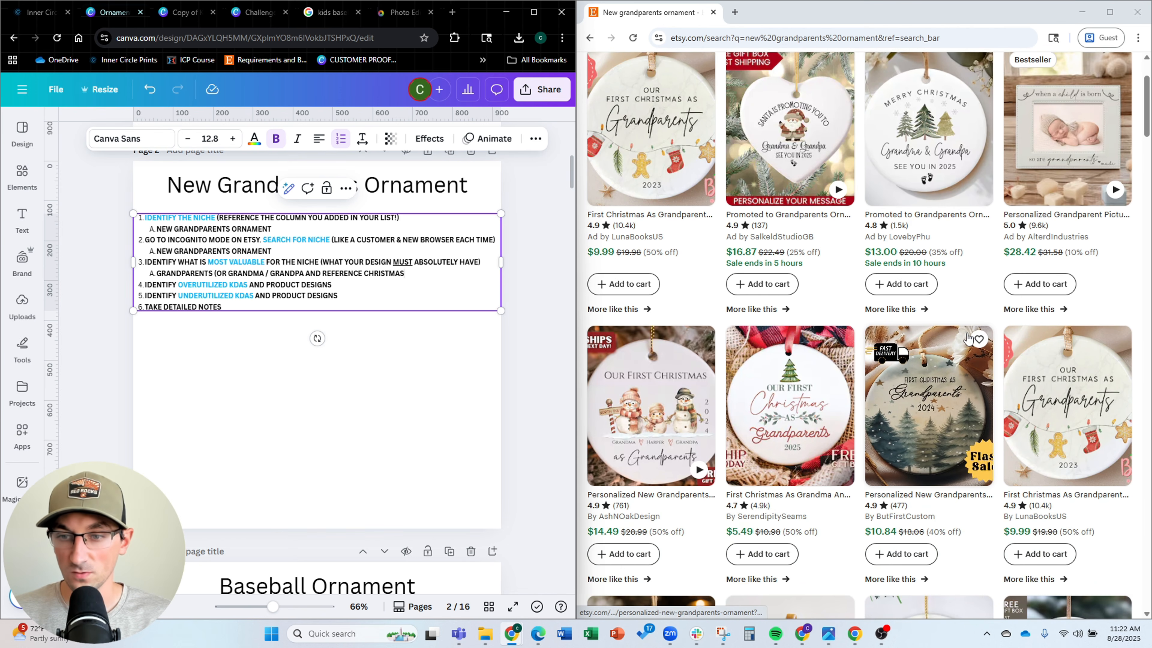
{"action": "scroll", "coordinate": [770, 341], "scroll_direction": "down", "scroll_amount": 2}
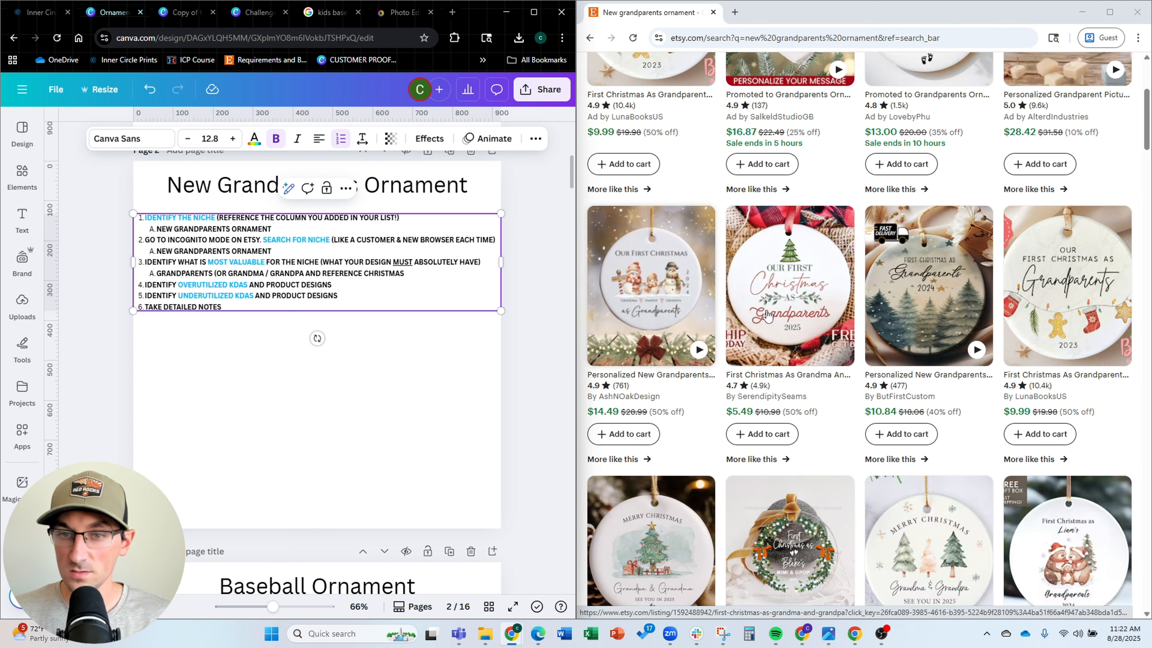
{"action": "scroll", "coordinate": [1111, 394], "scroll_direction": "down", "scroll_amount": 3}
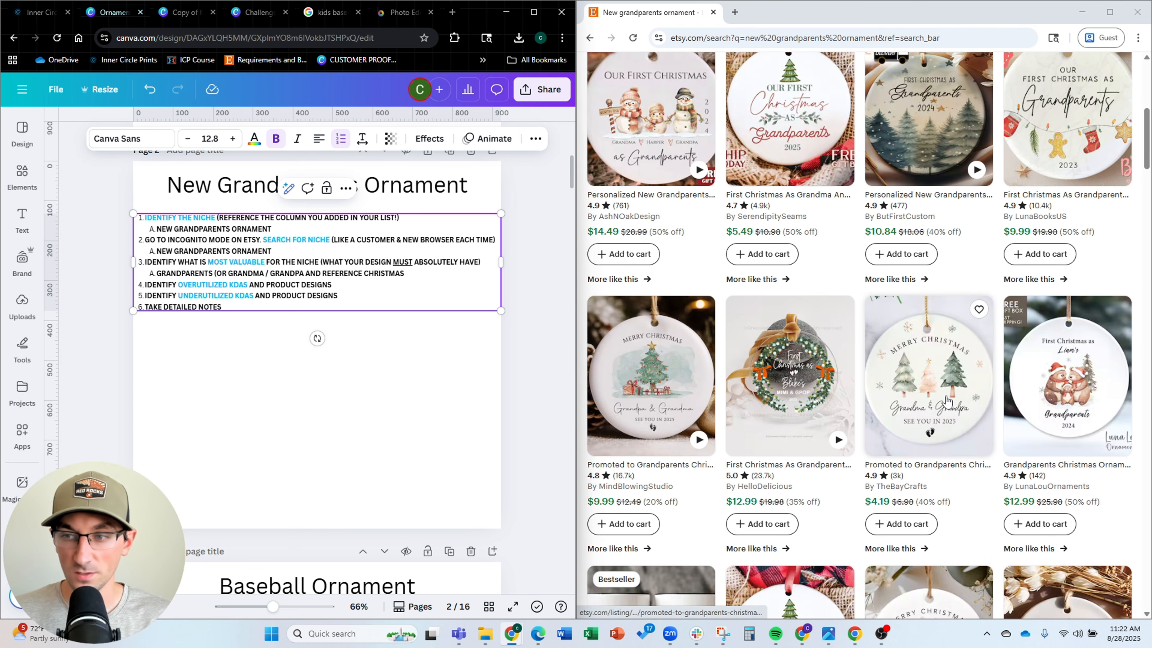
{"action": "scroll", "coordinate": [938, 370], "scroll_direction": "down", "scroll_amount": 2}
{"action": "scroll", "coordinate": [922, 325], "scroll_direction": "down", "scroll_amount": 2}
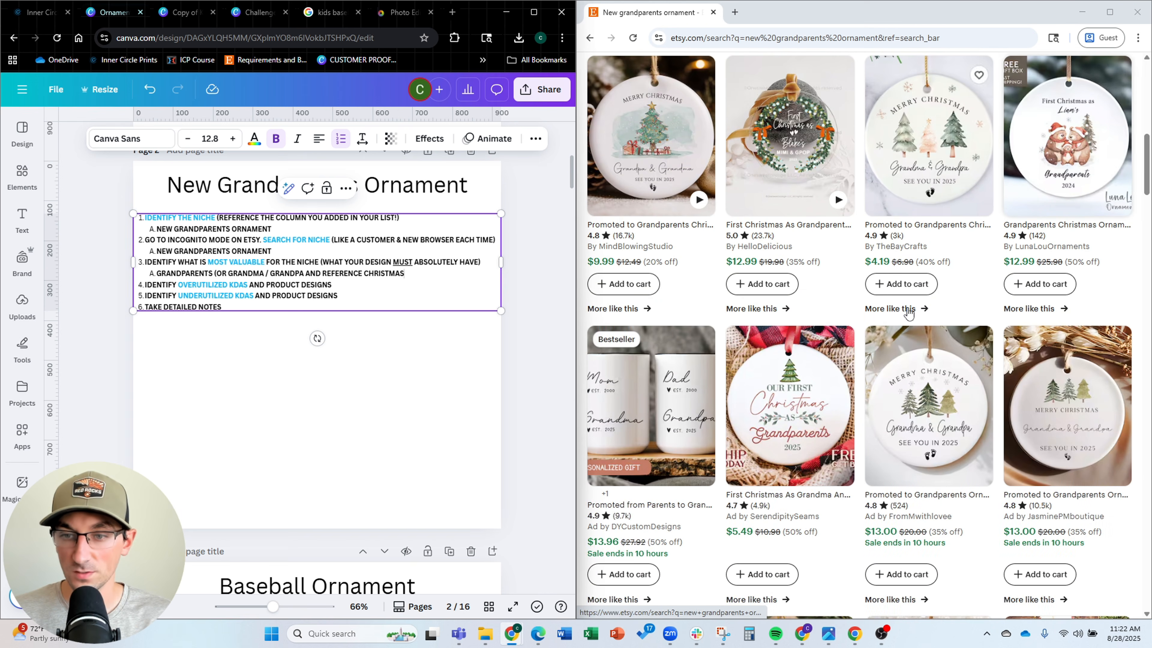
{"action": "scroll", "coordinate": [976, 301], "scroll_direction": "down", "scroll_amount": 5}
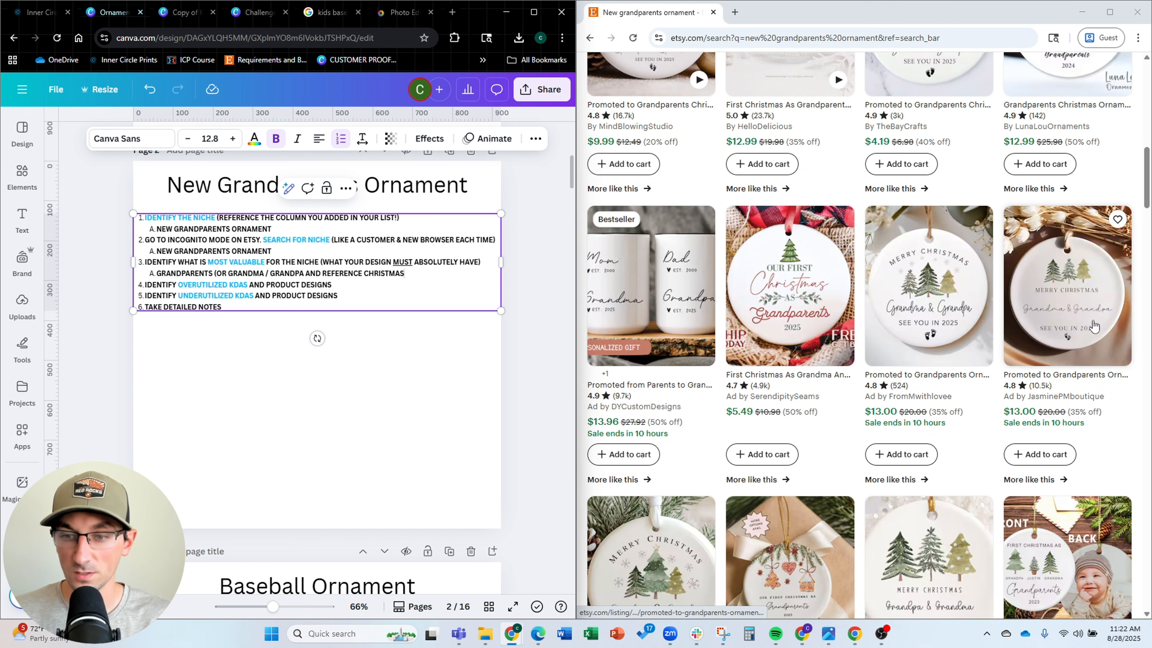
{"action": "scroll", "coordinate": [717, 349], "scroll_direction": "down", "scroll_amount": 1}
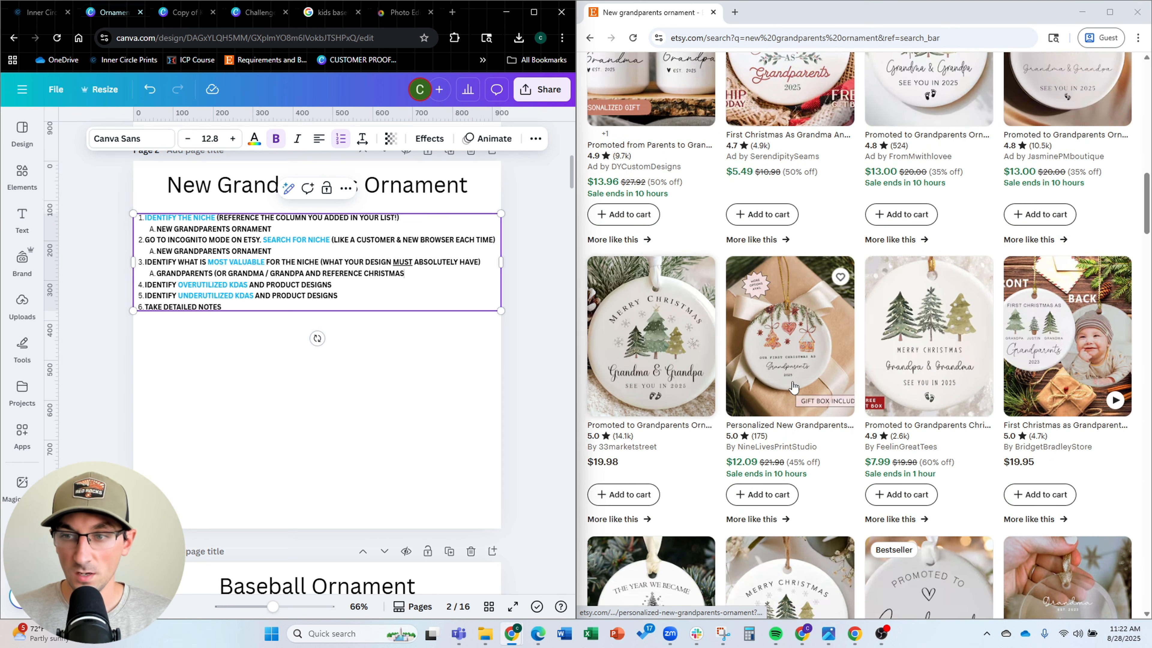
{"action": "scroll", "coordinate": [717, 349], "scroll_direction": "down", "scroll_amount": 1}
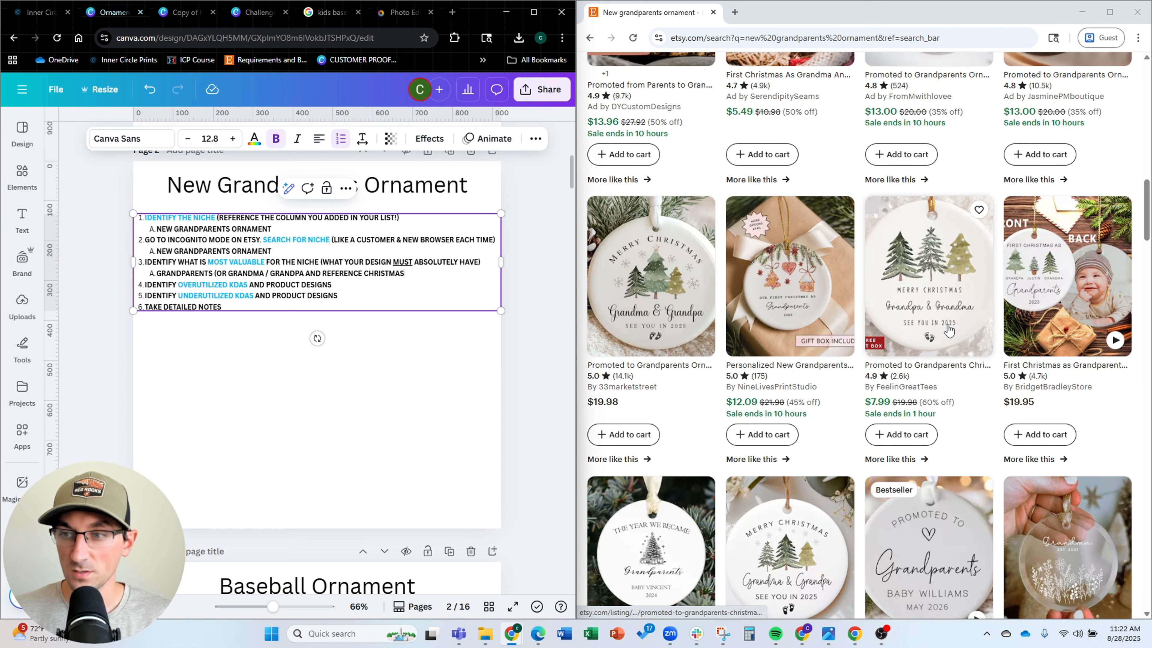
{"action": "scroll", "coordinate": [1060, 362], "scroll_direction": "down", "scroll_amount": 1}
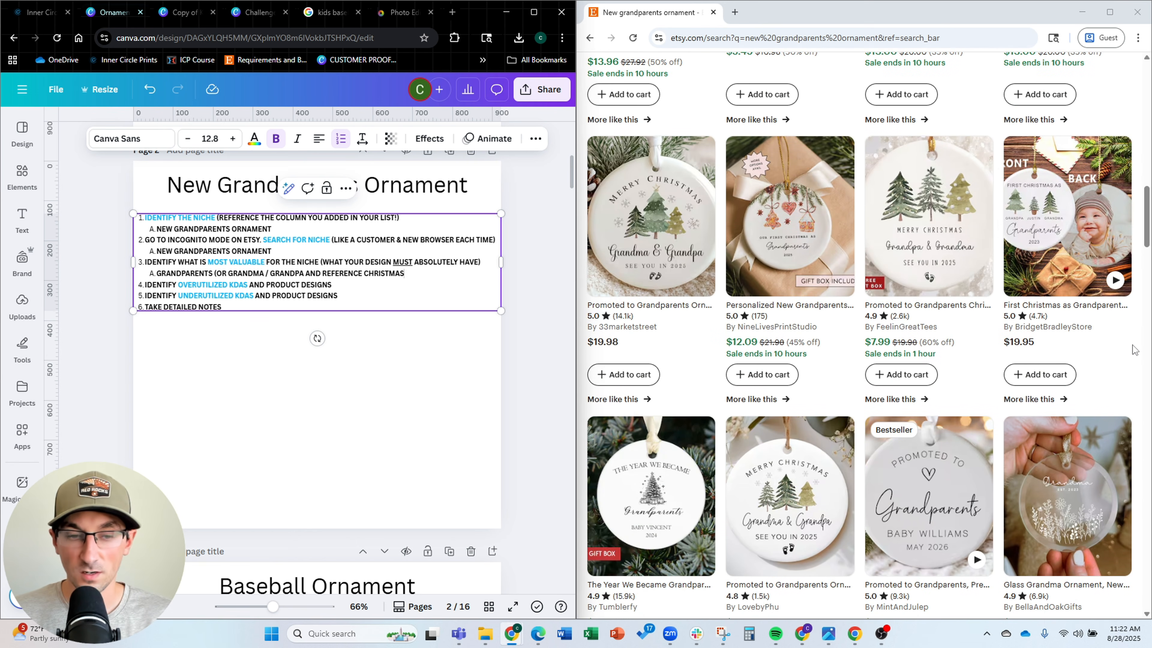
{"action": "scroll", "coordinate": [1133, 349], "scroll_direction": "down", "scroll_amount": 1}
{"action": "scroll", "coordinate": [1073, 334], "scroll_direction": "down", "scroll_amount": 7}
{"action": "scroll", "coordinate": [1073, 334], "scroll_direction": "down", "scroll_amount": 15}
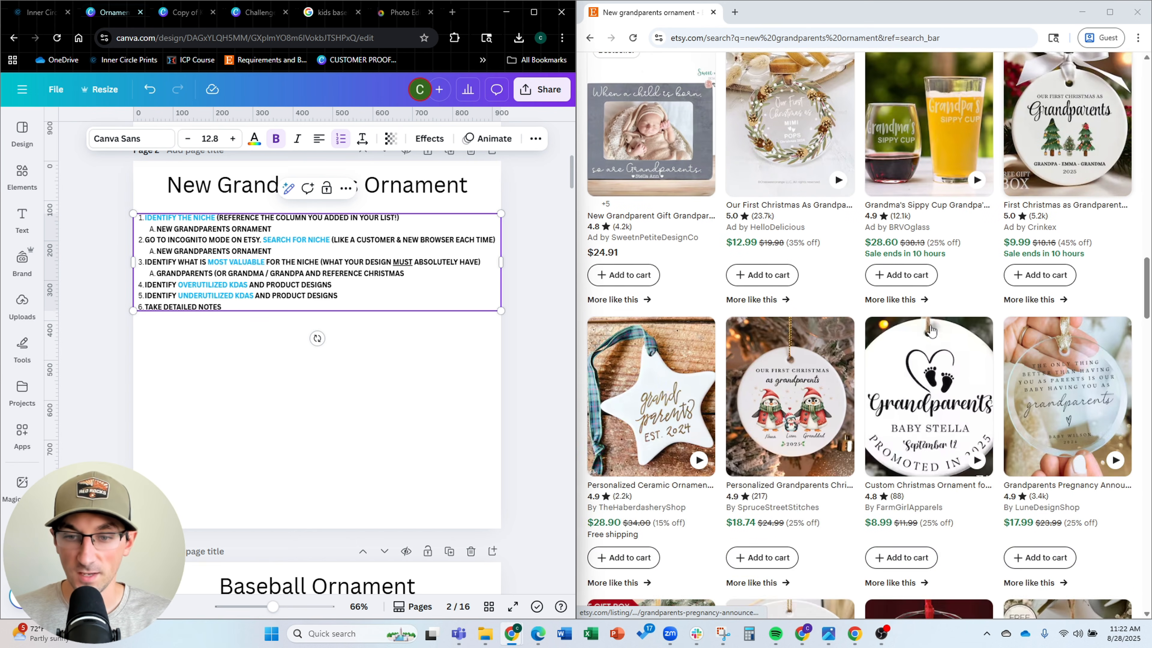
{"action": "scroll", "coordinate": [1014, 319], "scroll_direction": "down", "scroll_amount": 8}
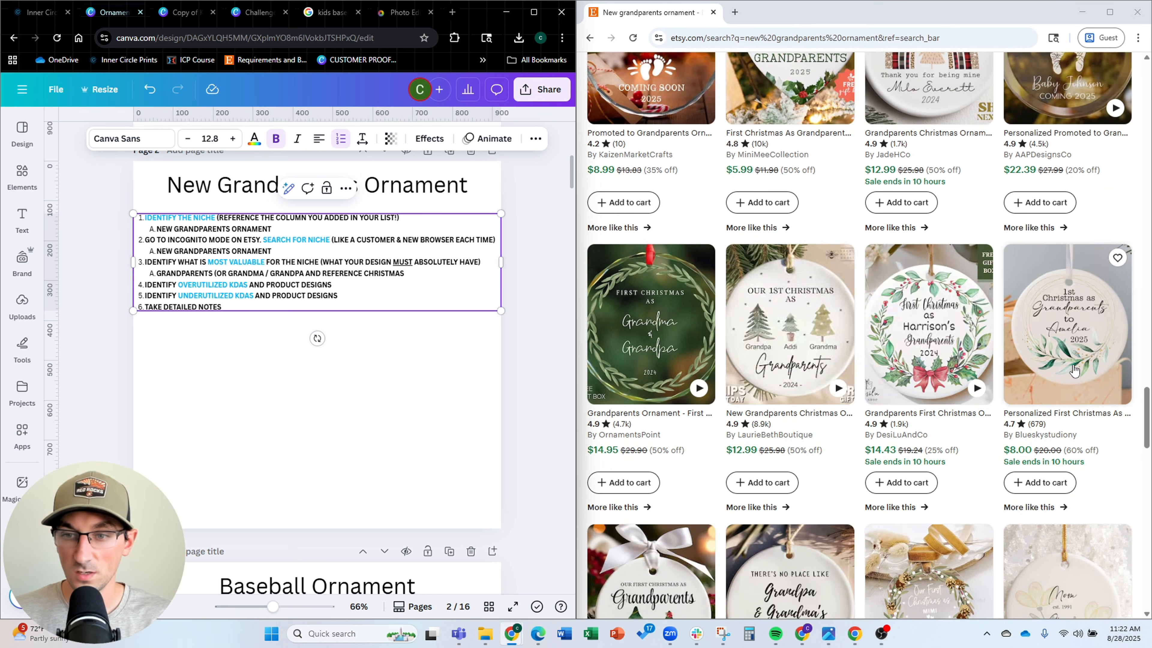
{"action": "scroll", "coordinate": [760, 347], "scroll_direction": "down", "scroll_amount": 5}
Add the sub-item "WATERCOLOR CHRISTMAS TREES" under the "OVERUTILIZED KDAS" step and compare it against the Etsy listings
{"action": "left_click", "coordinate": [348, 283]}
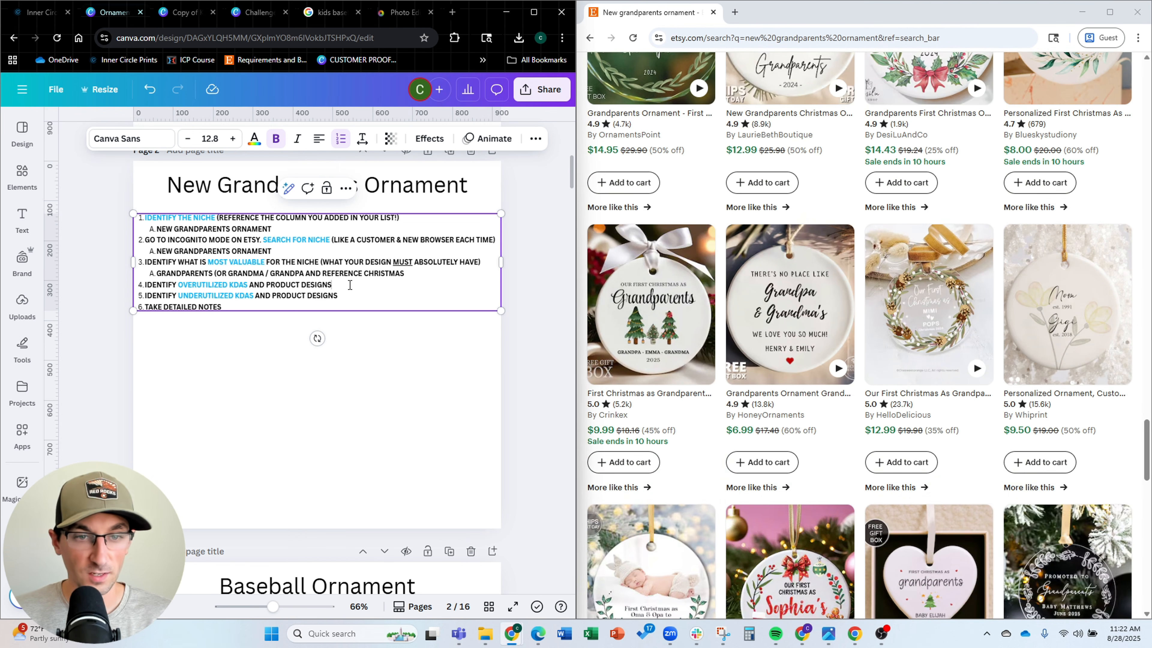
{"action": "key", "text": "Return"}
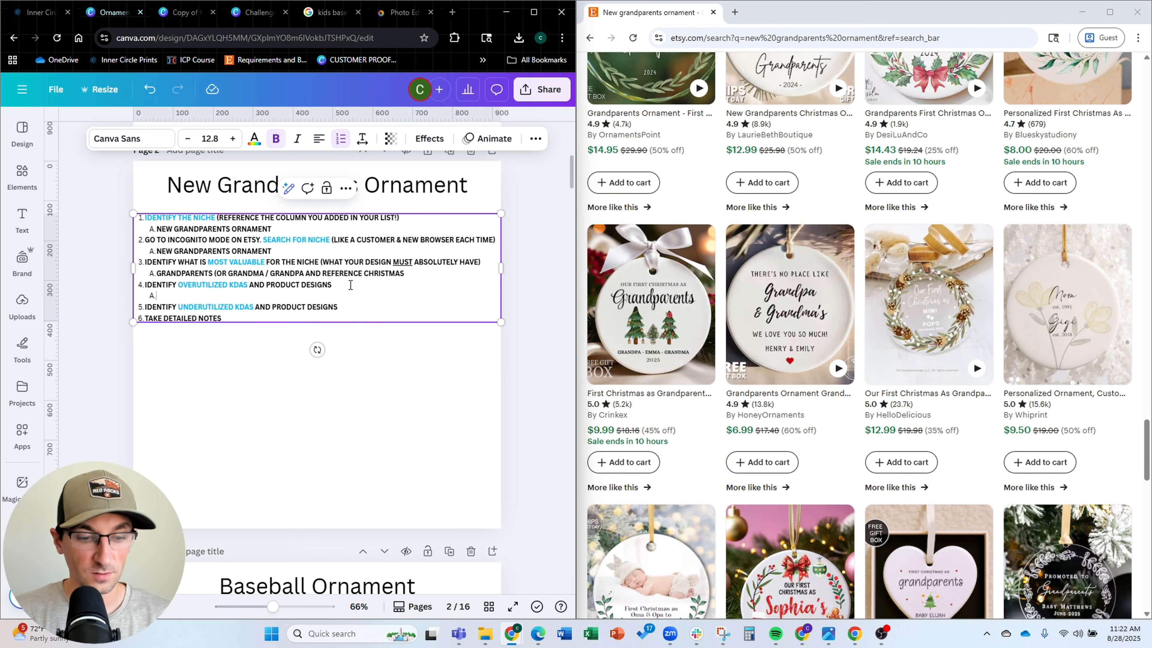
{"action": "type", "text": "WATERCOLOR CHRISTMAS TREES"}
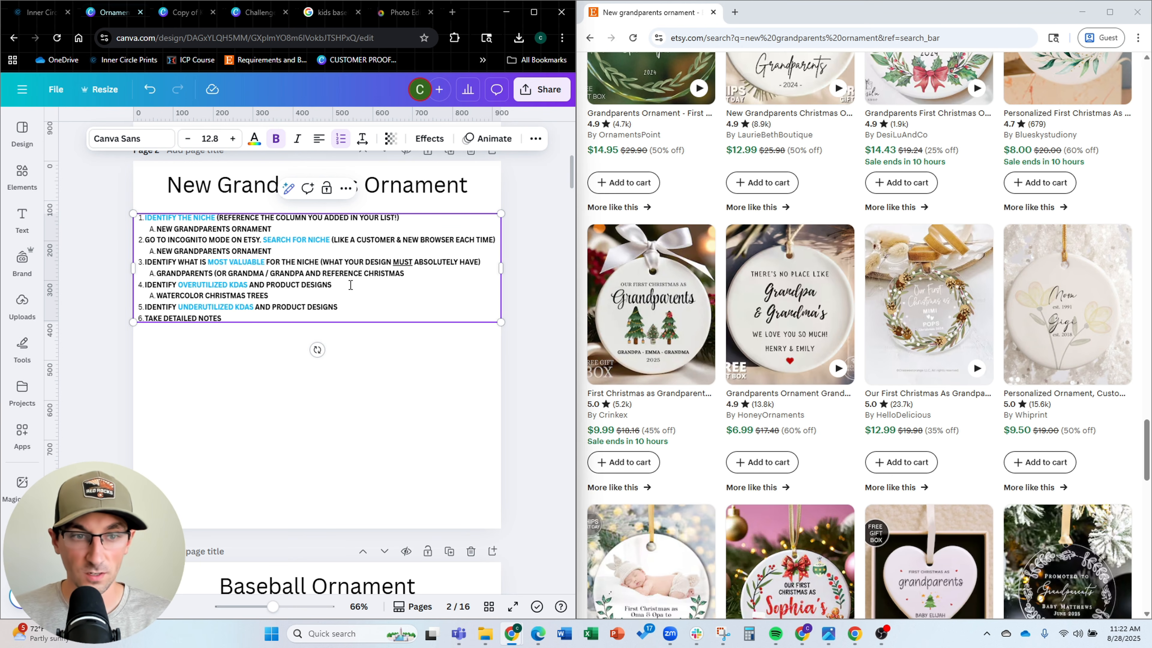
{"action": "scroll", "coordinate": [780, 344], "scroll_direction": "down", "scroll_amount": 10}
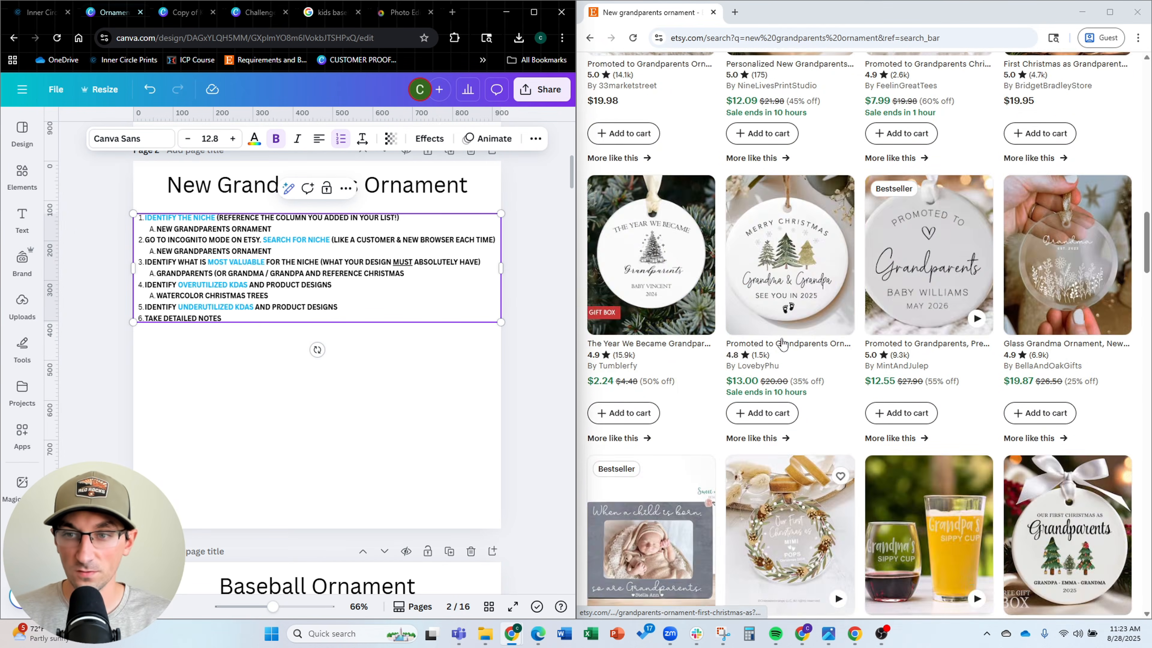
{"action": "scroll", "coordinate": [779, 344], "scroll_direction": "up", "scroll_amount": 10}
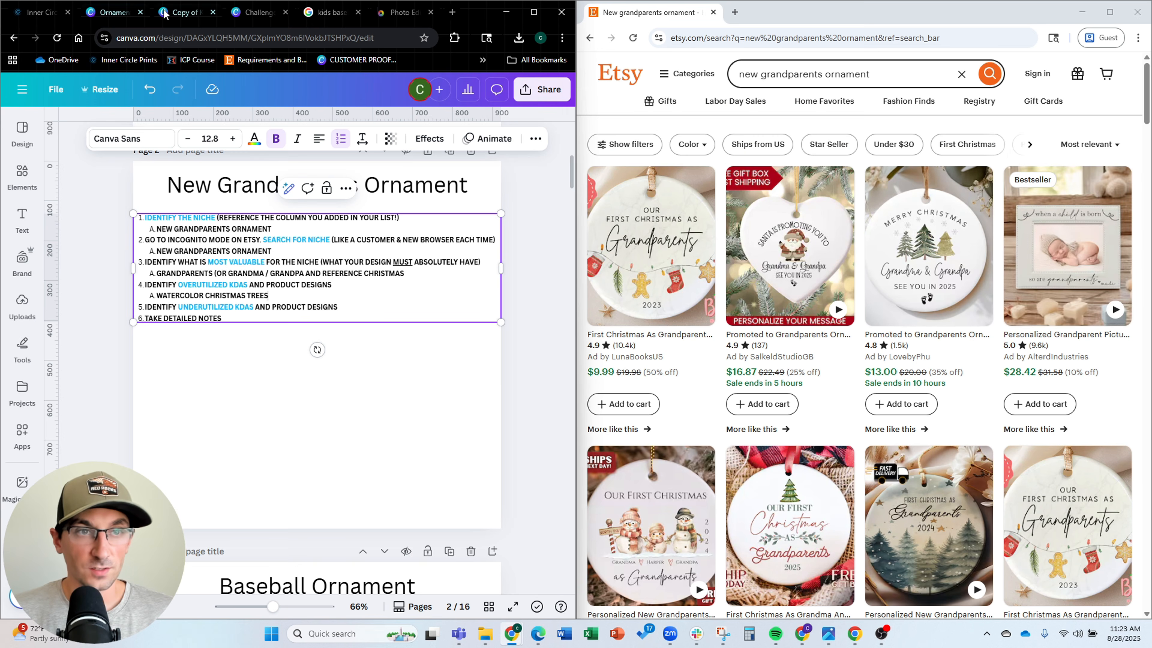
Open the other Canva design with the ornament style reference and review its page 1 attribute list and the "Script with Glyphs" page
{"action": "left_click", "coordinate": [184, 12]}
{"action": "scroll", "coordinate": [318, 236], "scroll_direction": "down", "scroll_amount": 2}
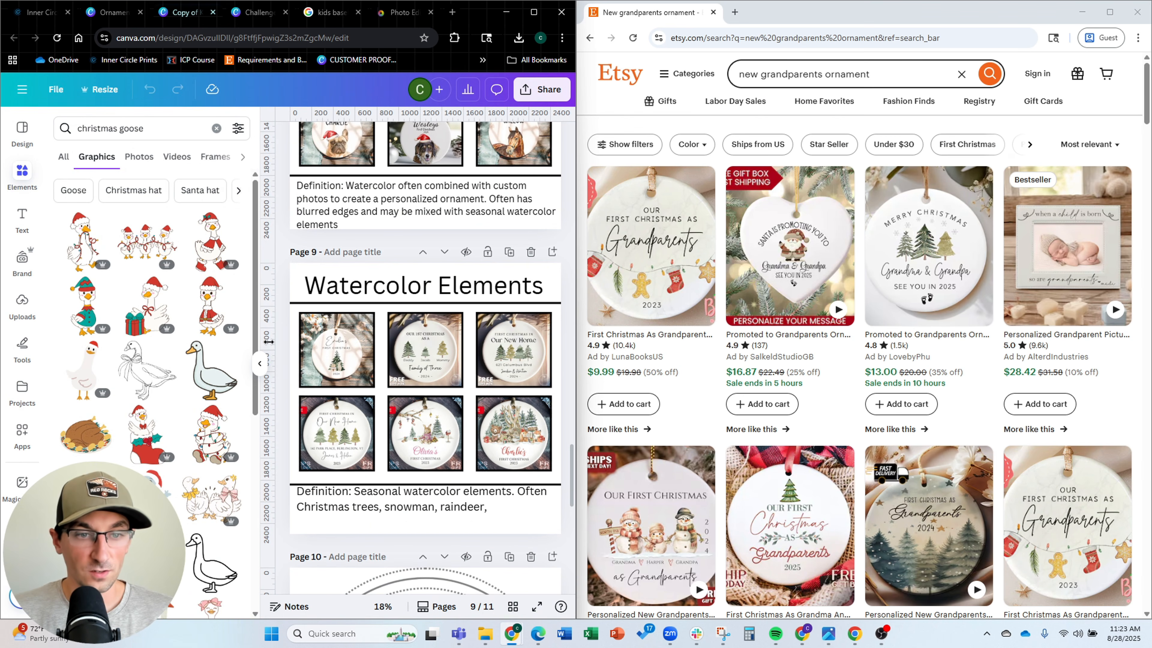
{"action": "left_click", "coordinate": [259, 363]}
{"action": "scroll", "coordinate": [547, 231], "scroll_direction": "up", "scroll_amount": 20}
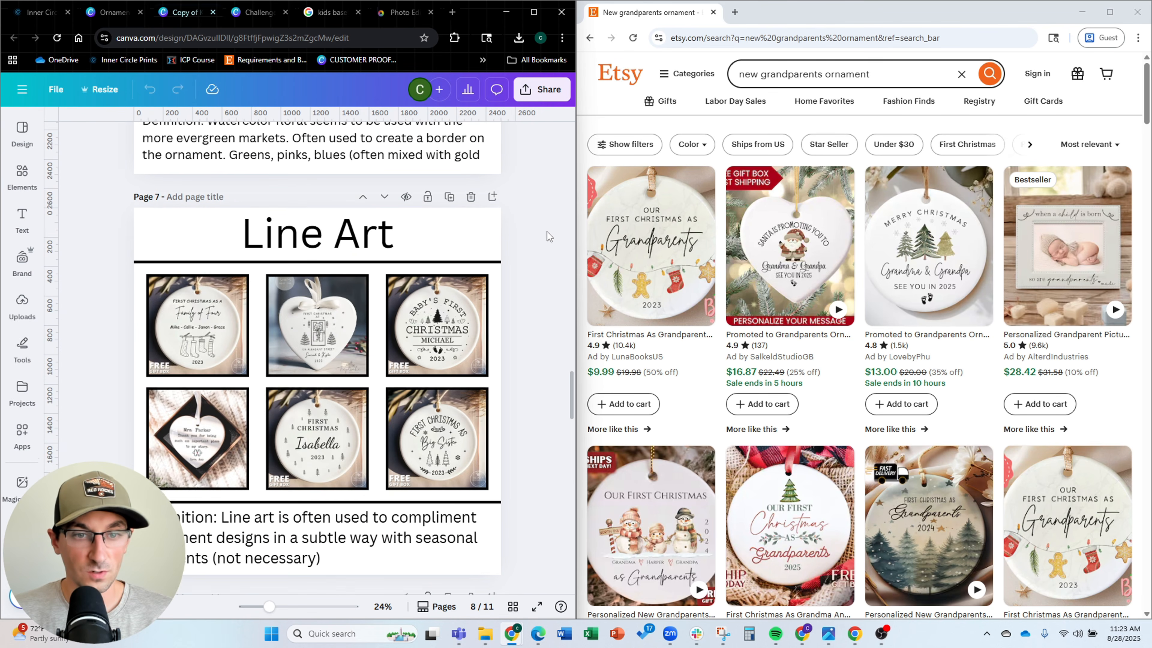
{"action": "scroll", "coordinate": [544, 232], "scroll_direction": "up", "scroll_amount": 15}
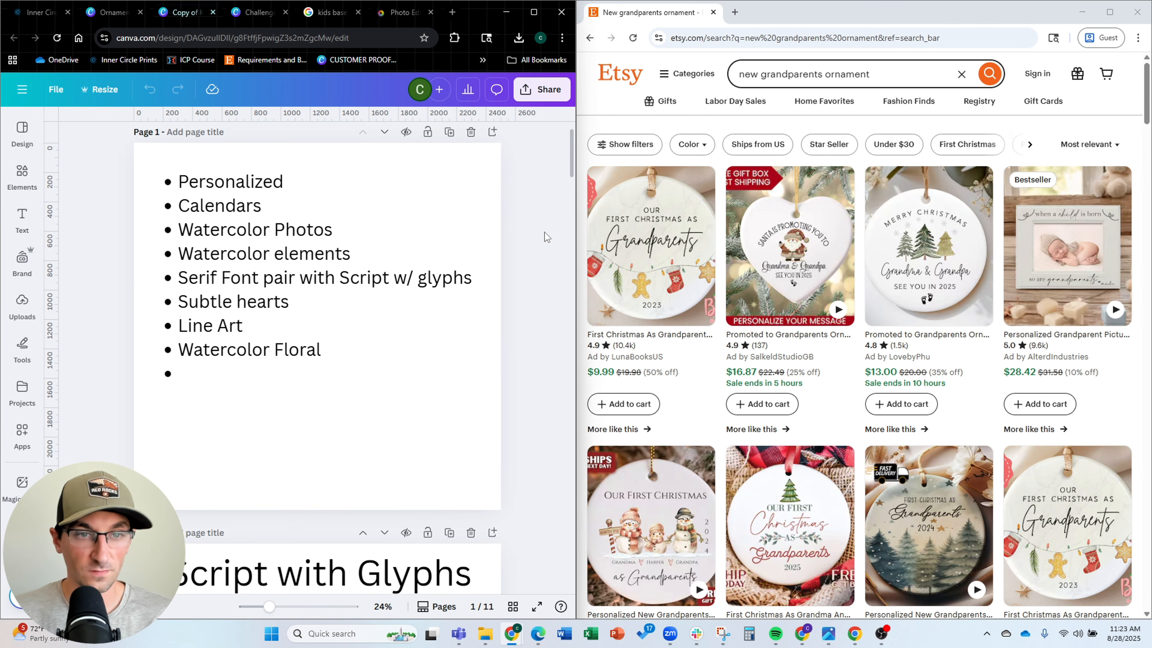
{"action": "scroll", "coordinate": [539, 237], "scroll_direction": "down", "scroll_amount": 4}
{"action": "scroll", "coordinate": [538, 237], "scroll_direction": "down", "scroll_amount": 3}
{"action": "scroll", "coordinate": [534, 240], "scroll_direction": "up", "scroll_amount": 6}
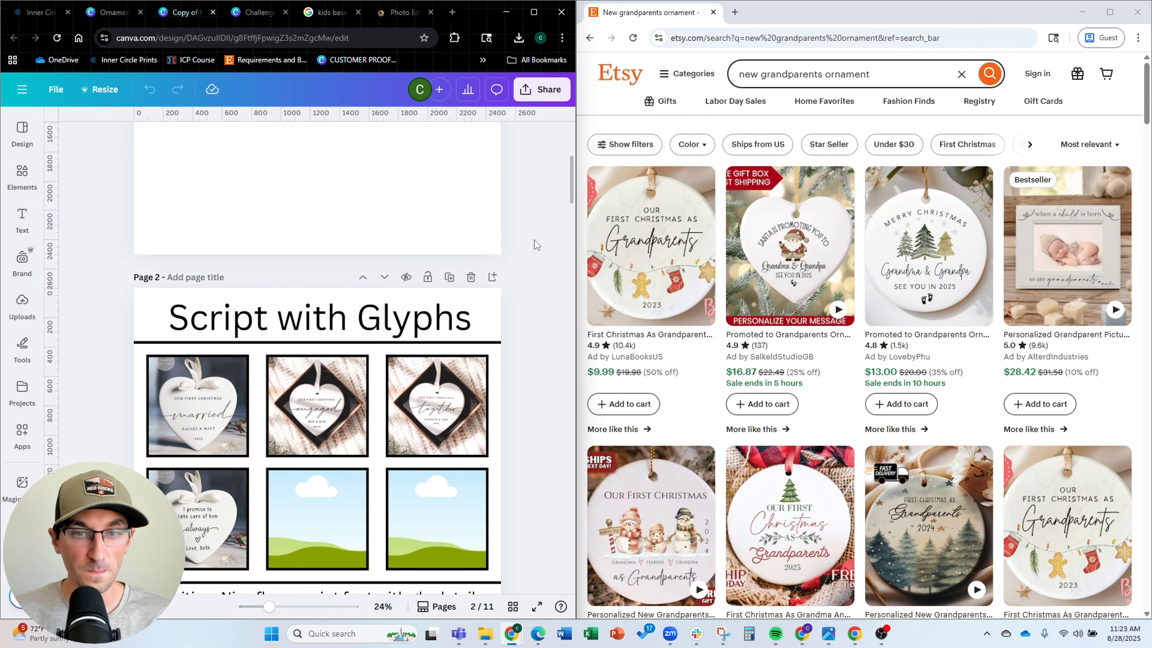
{"action": "scroll", "coordinate": [534, 239], "scroll_direction": "up", "scroll_amount": 3}
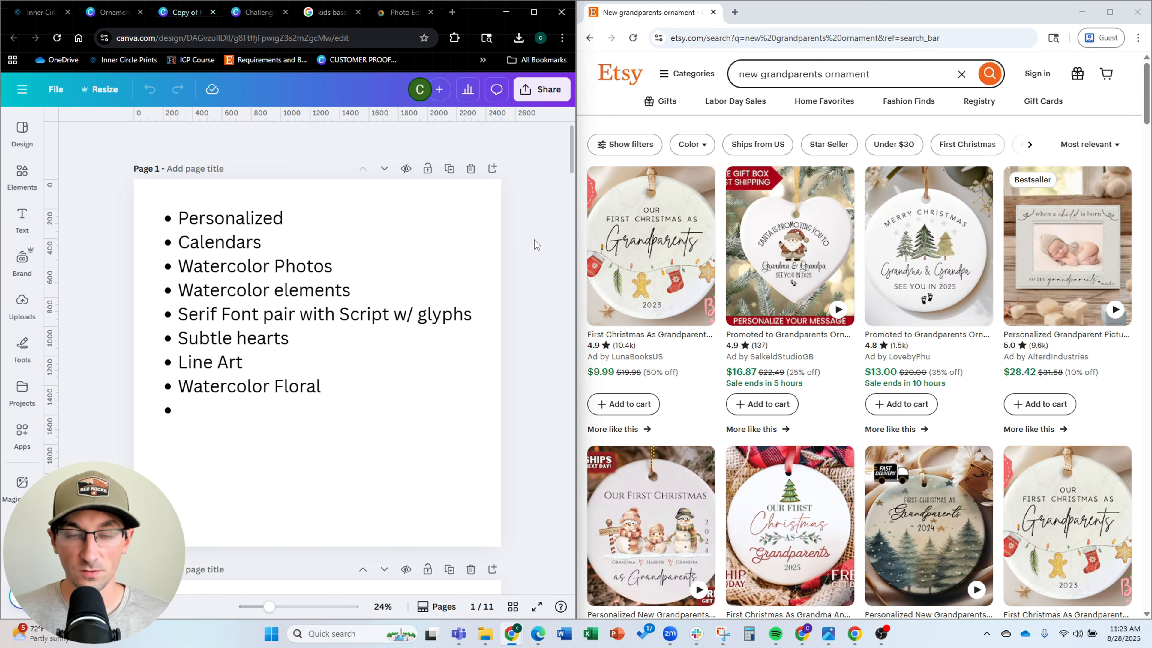
{"action": "scroll", "coordinate": [535, 240], "scroll_direction": "down", "scroll_amount": 8}
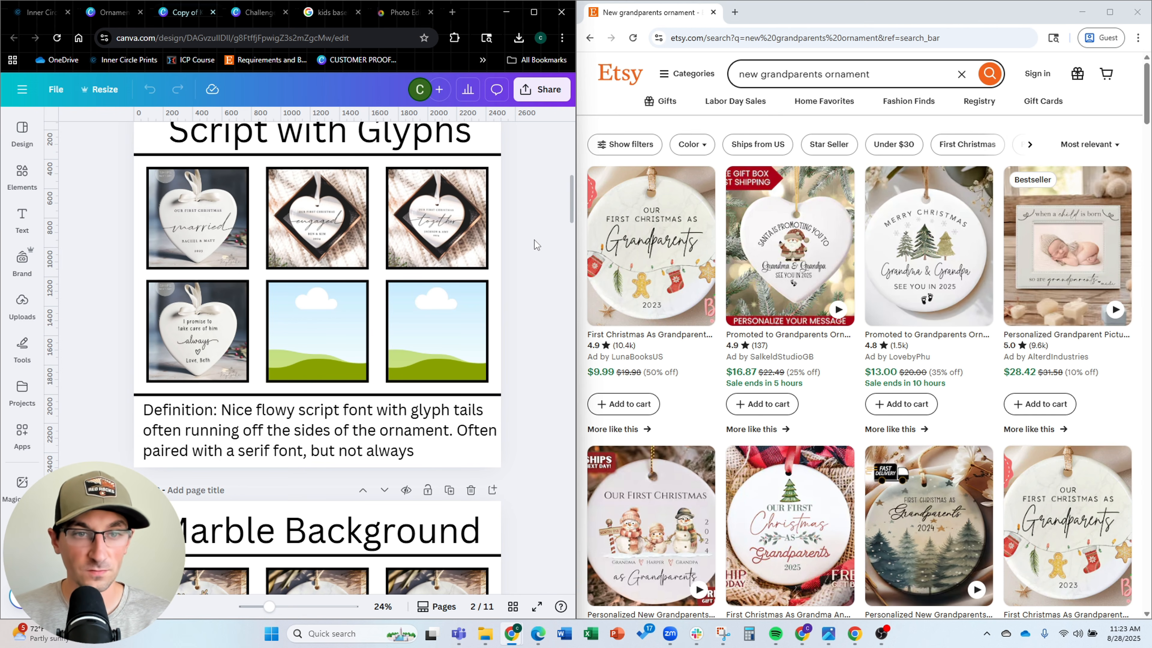
{"action": "scroll", "coordinate": [534, 239], "scroll_direction": "up", "scroll_amount": 5}
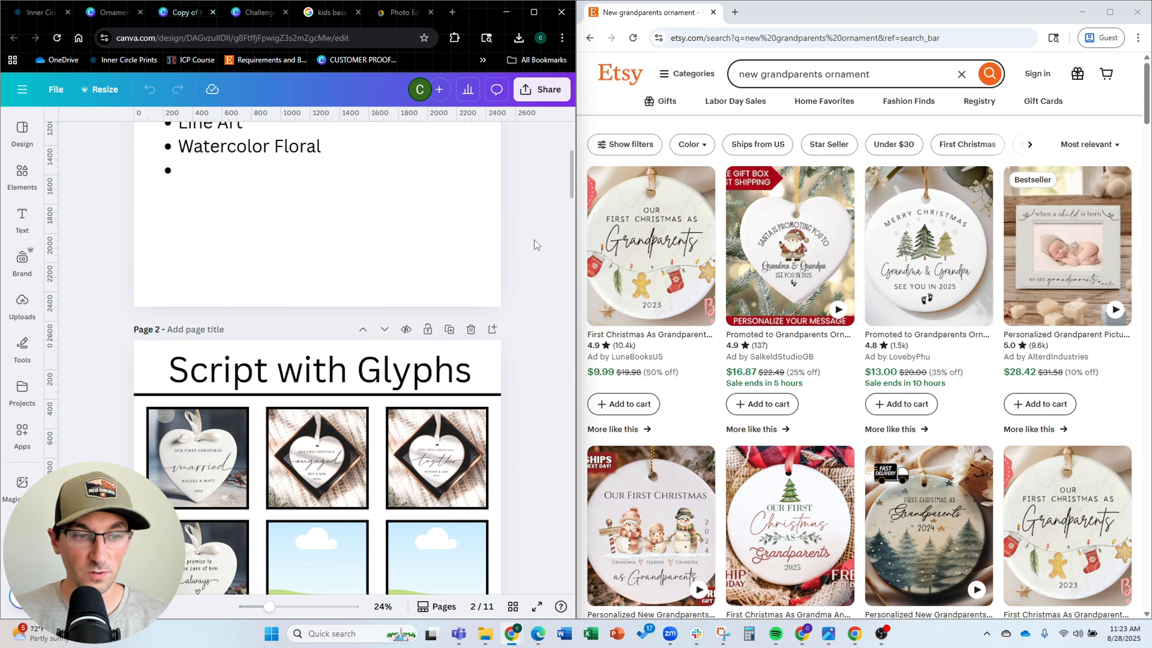
{"action": "scroll", "coordinate": [535, 239], "scroll_direction": "up", "scroll_amount": 4}
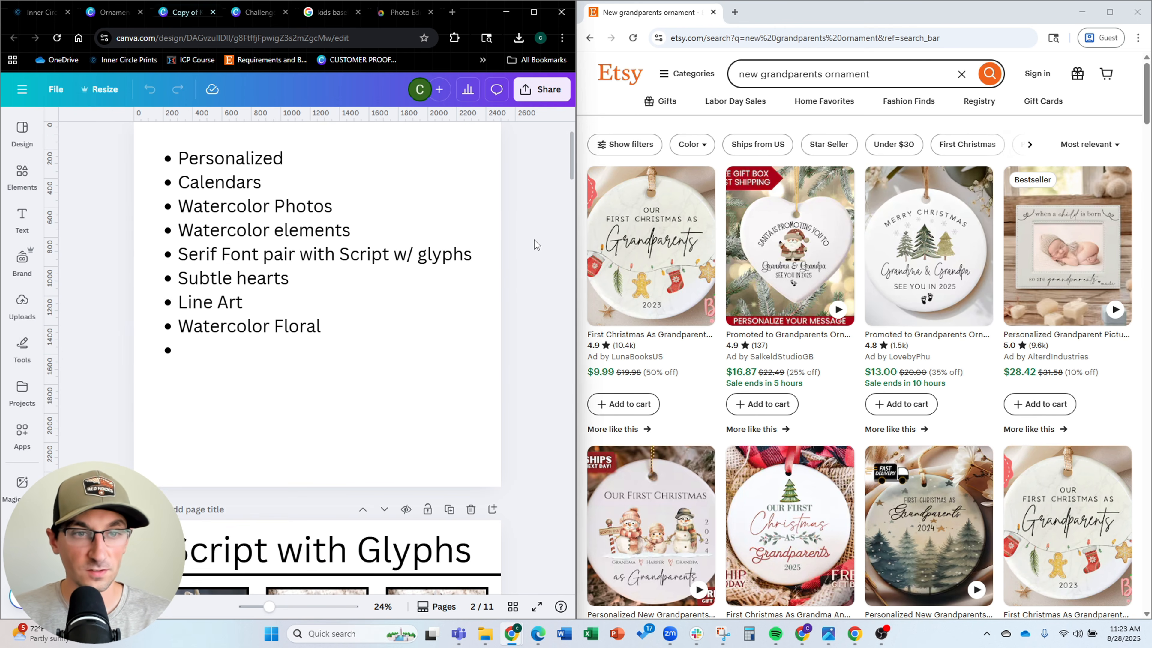
{"action": "scroll", "coordinate": [534, 240], "scroll_direction": "up", "scroll_amount": 1}
Review the reference pages from "Marble Background" and "Calendars" through "Watercolor Elements" to the "Family of Three" sample ornament on page 10
{"action": "scroll", "coordinate": [426, 270], "scroll_direction": "down", "scroll_amount": 15}
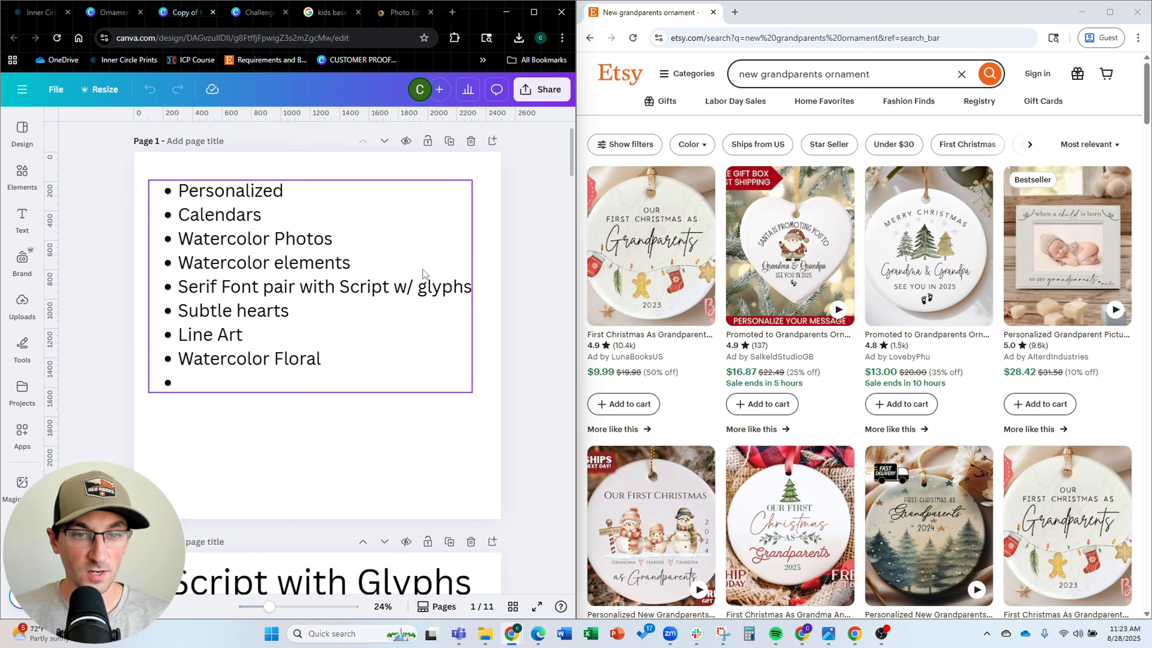
{"action": "scroll", "coordinate": [428, 270], "scroll_direction": "down", "scroll_amount": 8}
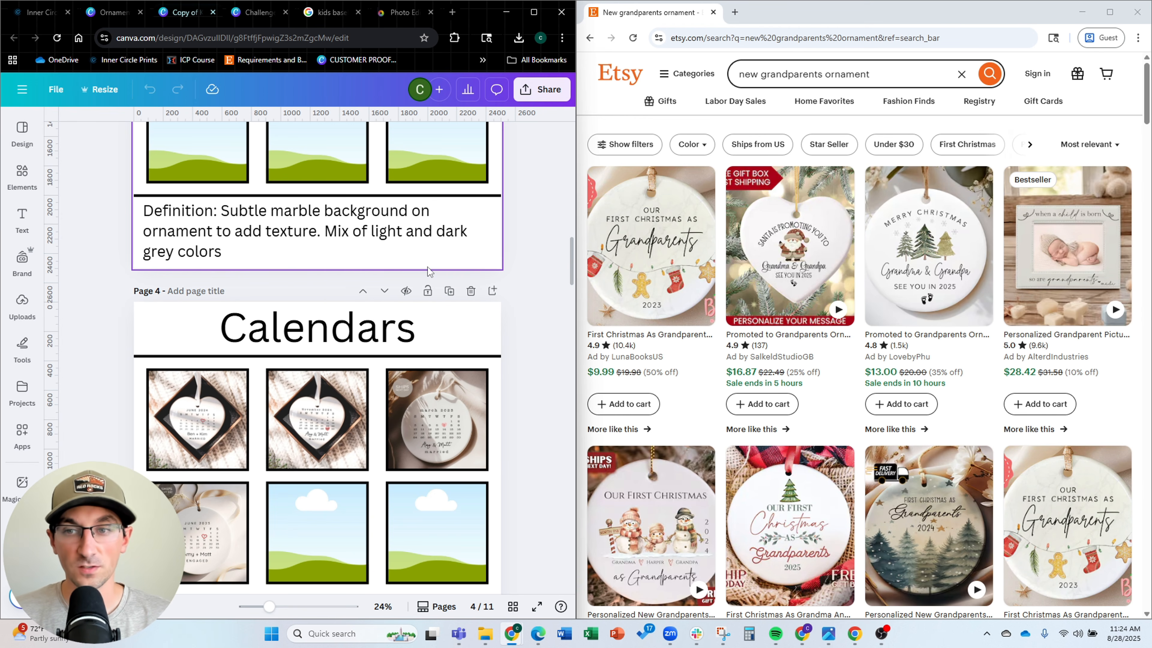
{"action": "scroll", "coordinate": [431, 266], "scroll_direction": "down", "scroll_amount": 15}
{"action": "scroll", "coordinate": [435, 264], "scroll_direction": "down", "scroll_amount": 20}
{"action": "scroll", "coordinate": [438, 256], "scroll_direction": "down", "scroll_amount": 7}
{"action": "scroll", "coordinate": [317, 268], "scroll_direction": "up", "scroll_amount": 1}
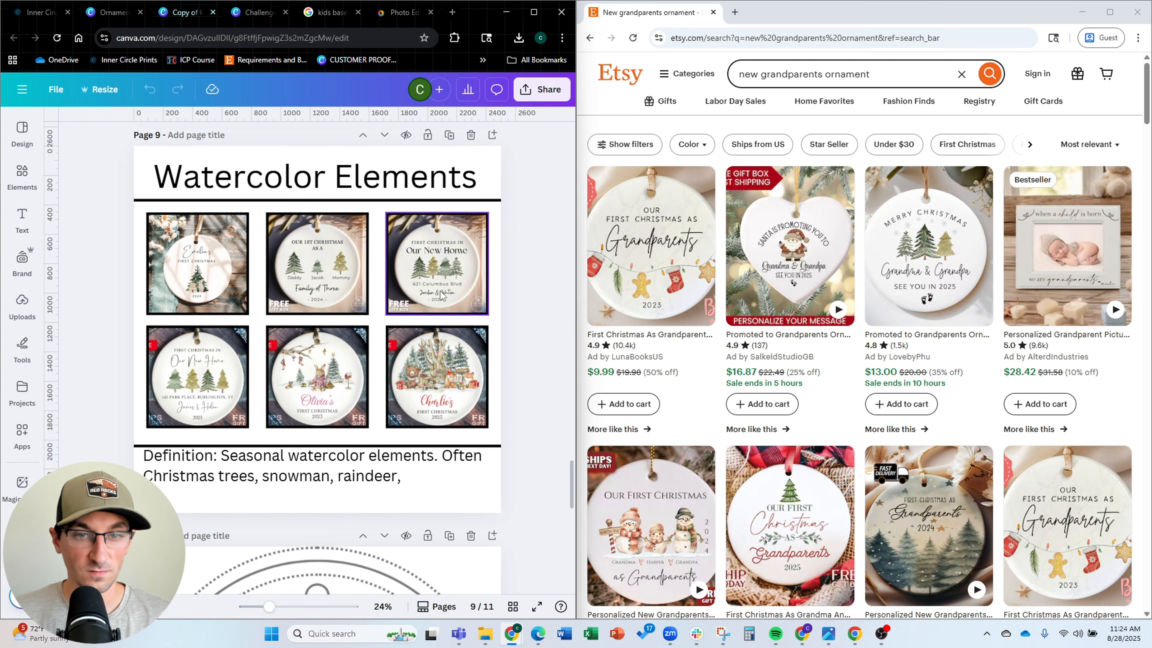
{"action": "scroll", "coordinate": [227, 372], "scroll_direction": "down", "scroll_amount": 7}
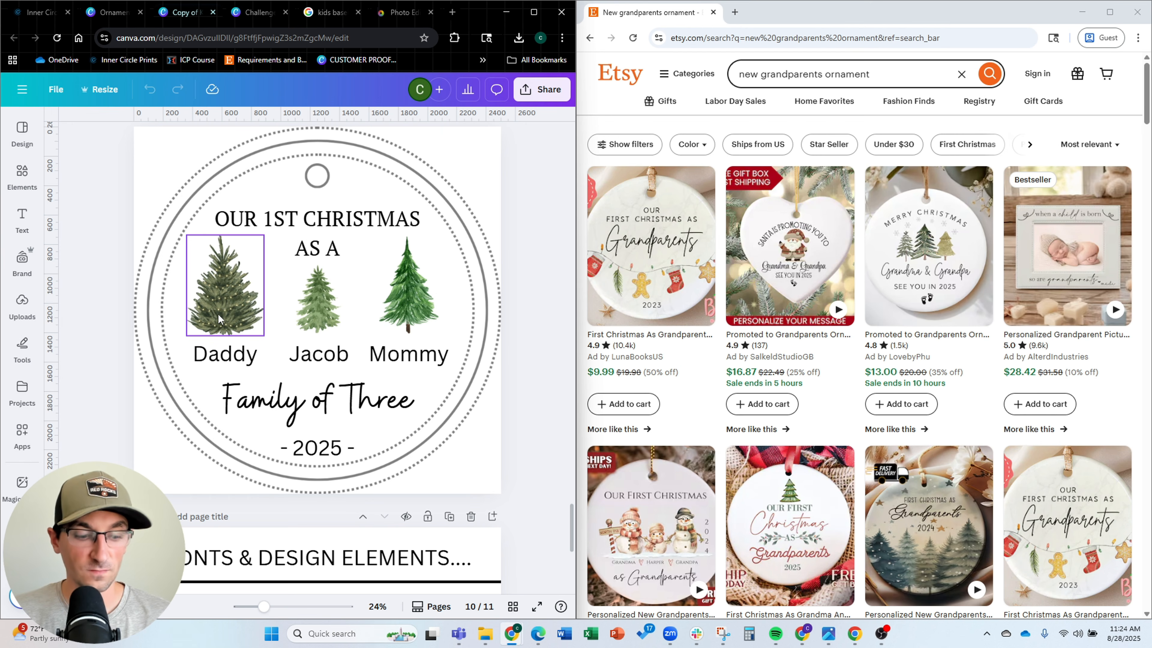
Compare the "Watercolor Elements" reference page with the KDA steps in the New Grandparents Ornament notes
{"action": "scroll", "coordinate": [219, 319], "scroll_direction": "up", "scroll_amount": 5}
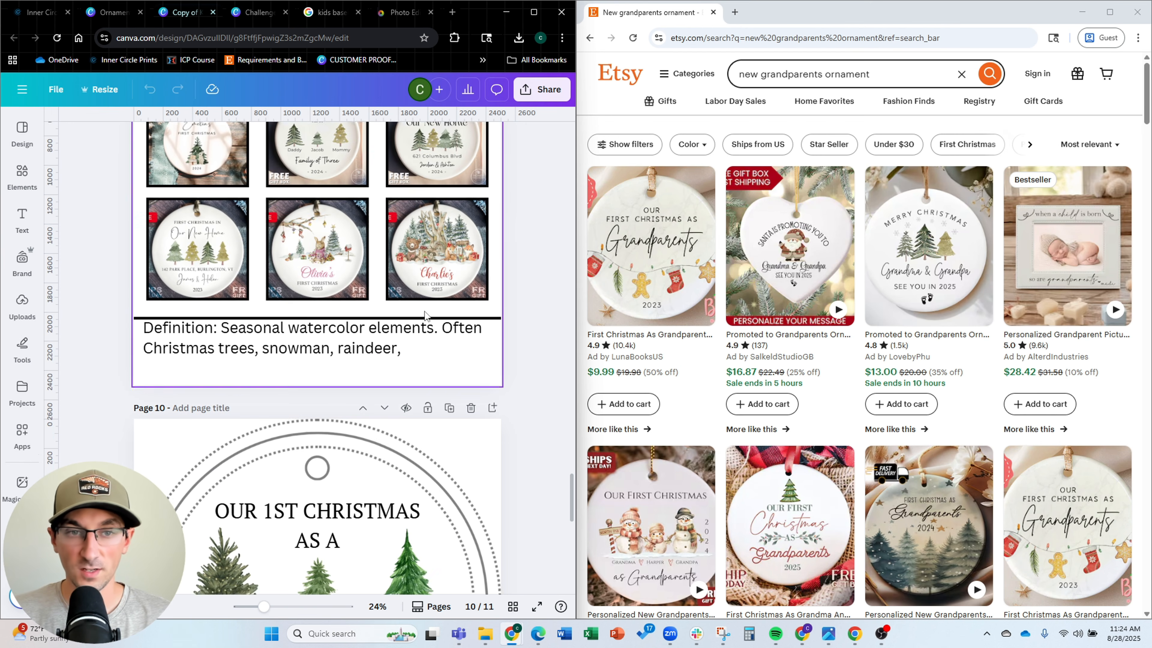
{"action": "left_click", "coordinate": [110, 12]}
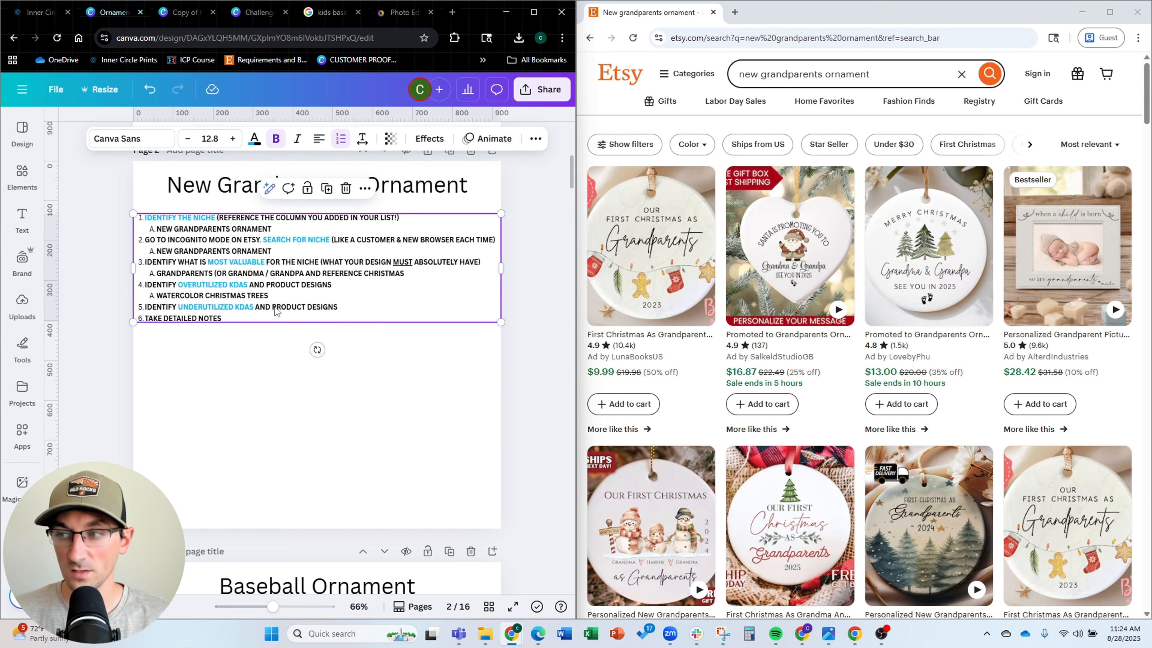
{"action": "left_click", "coordinate": [179, 13]}
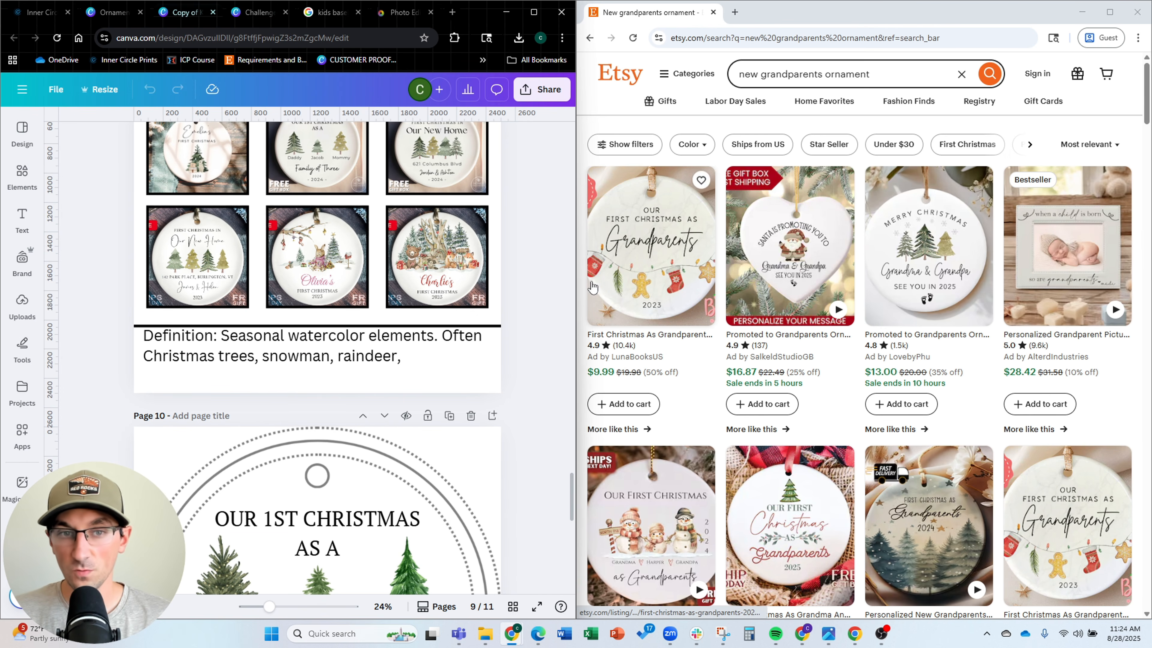
{"action": "scroll", "coordinate": [854, 289], "scroll_direction": "down", "scroll_amount": 2}
{"action": "scroll", "coordinate": [854, 290], "scroll_direction": "up", "scroll_amount": 2}
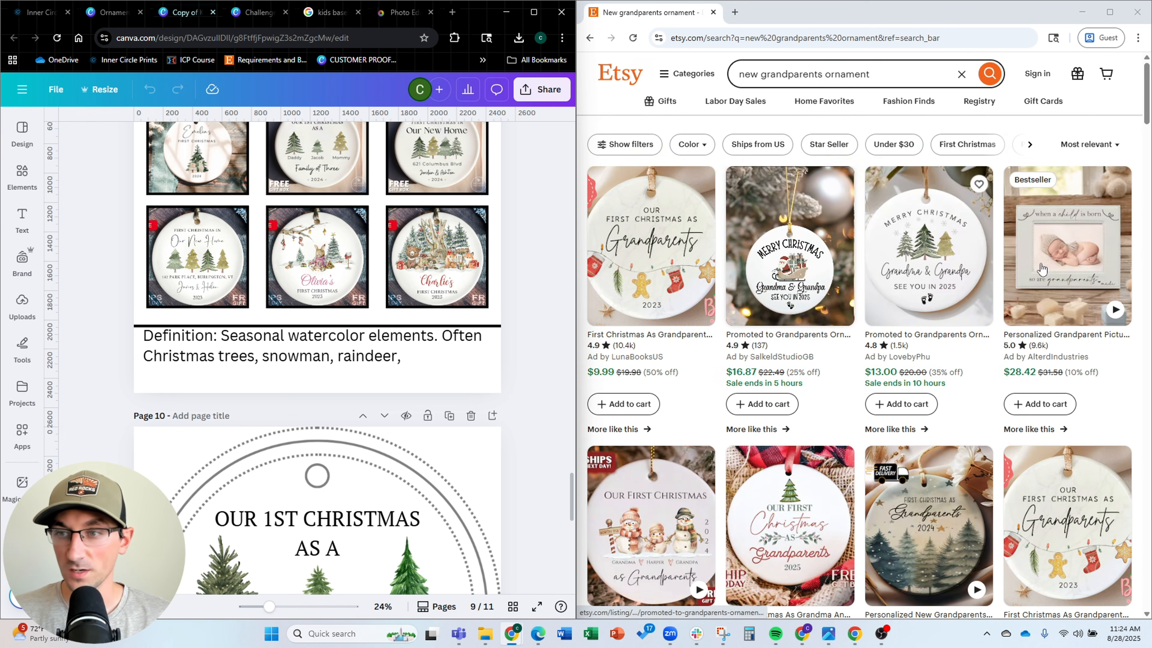
Scan the Etsy new grandparents ornament results from the first row down for artwork styles that few listings use
{"action": "left_click", "coordinate": [1140, 236]}
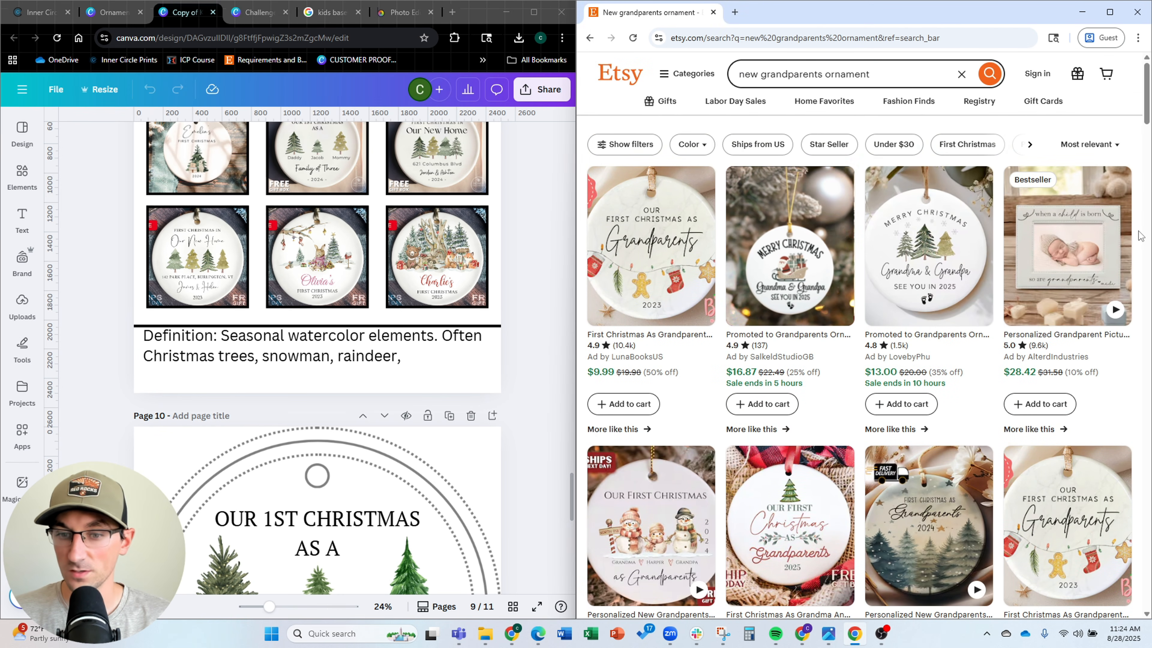
{"action": "scroll", "coordinate": [1141, 236], "scroll_direction": "down", "scroll_amount": 5}
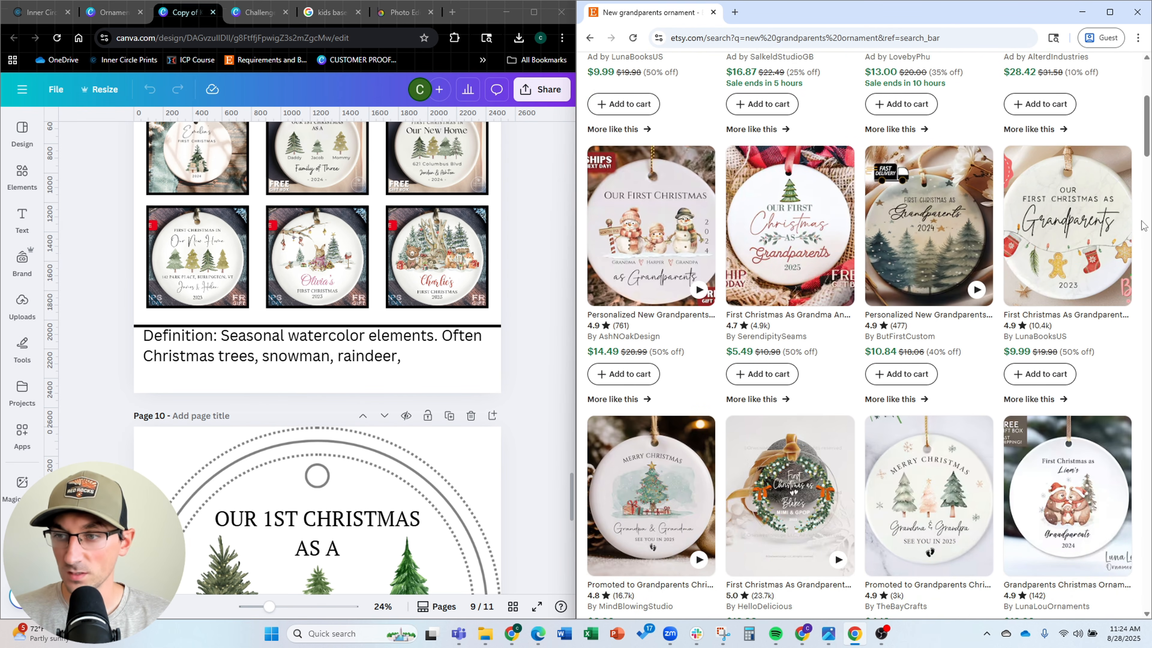
{"action": "scroll", "coordinate": [1133, 234], "scroll_direction": "down", "scroll_amount": 2}
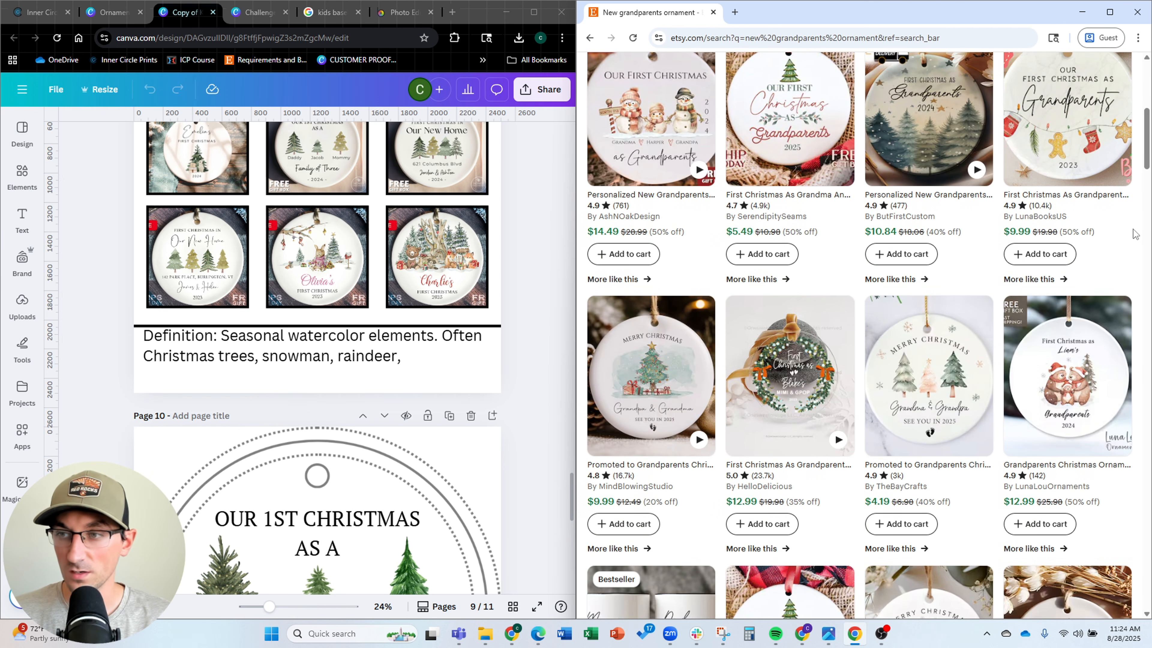
{"action": "scroll", "coordinate": [1135, 234], "scroll_direction": "down", "scroll_amount": 2}
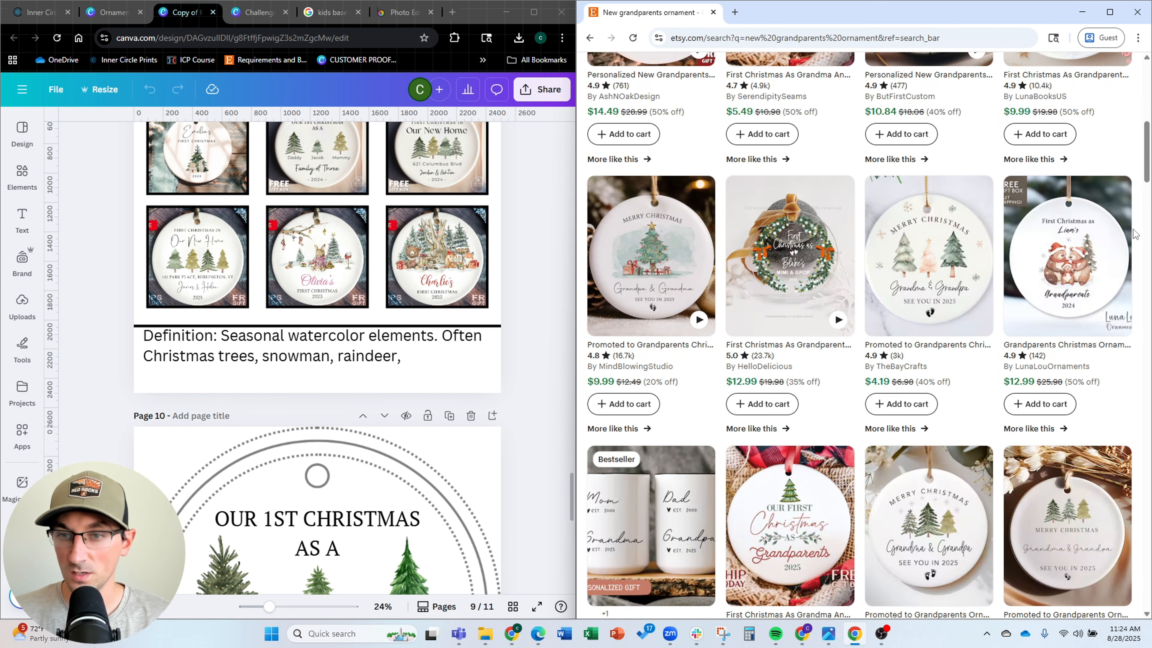
{"action": "scroll", "coordinate": [1043, 209], "scroll_direction": "down", "scroll_amount": 1}
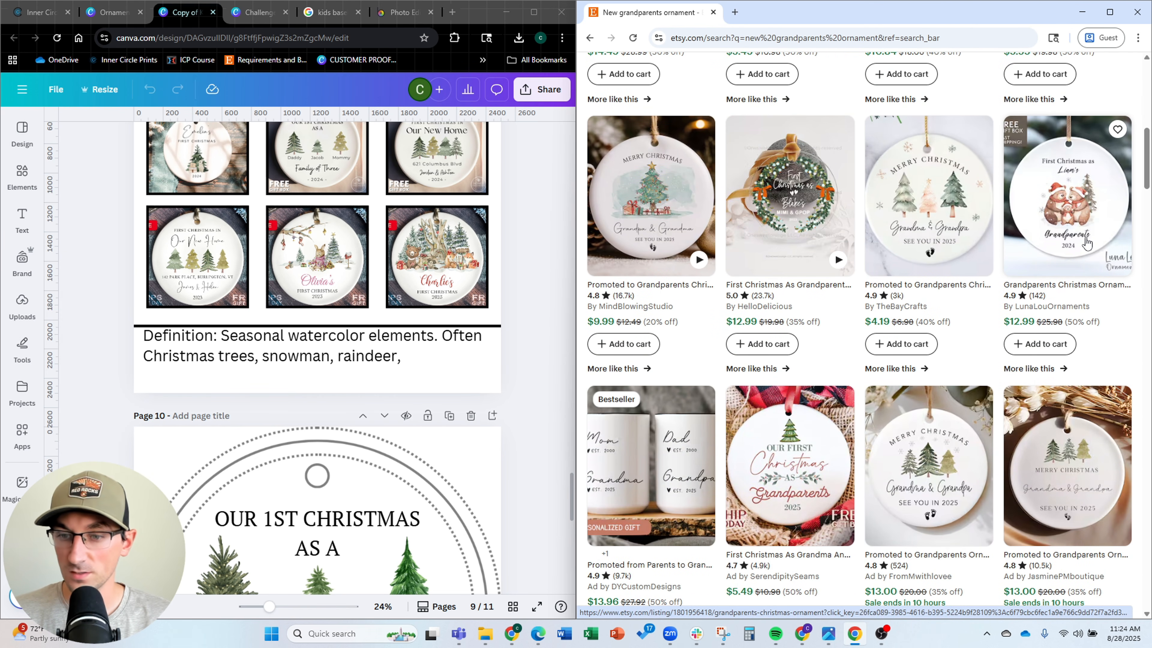
{"action": "scroll", "coordinate": [1088, 241], "scroll_direction": "down", "scroll_amount": 2}
{"action": "scroll", "coordinate": [1087, 249], "scroll_direction": "down", "scroll_amount": 8}
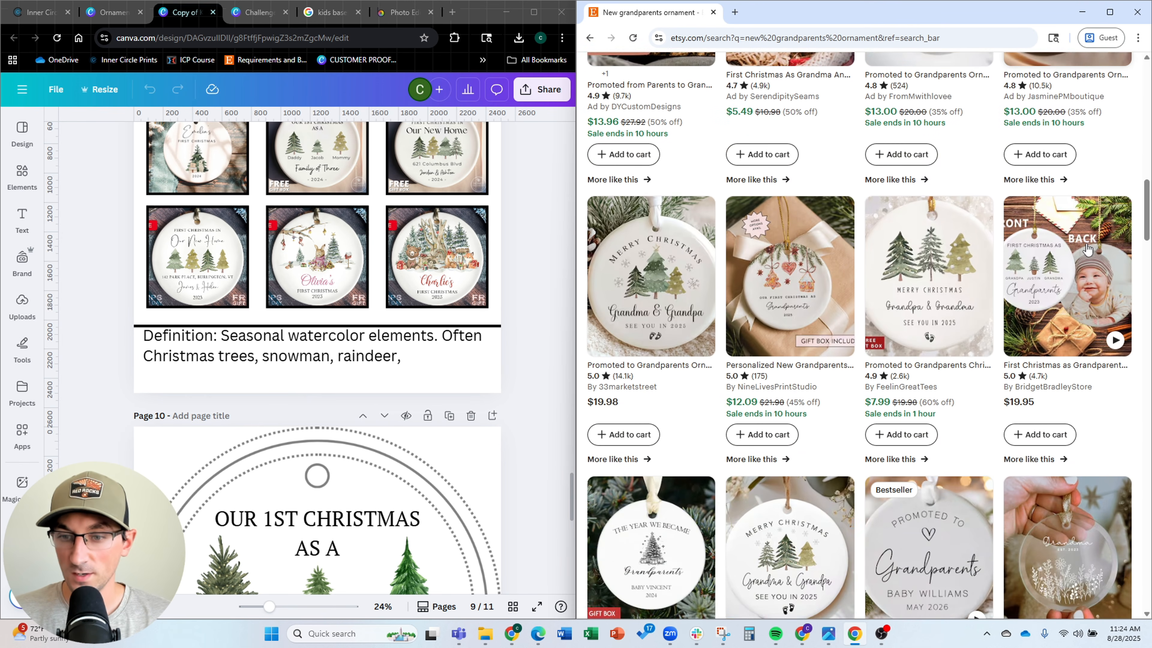
{"action": "scroll", "coordinate": [771, 290], "scroll_direction": "down", "scroll_amount": 5}
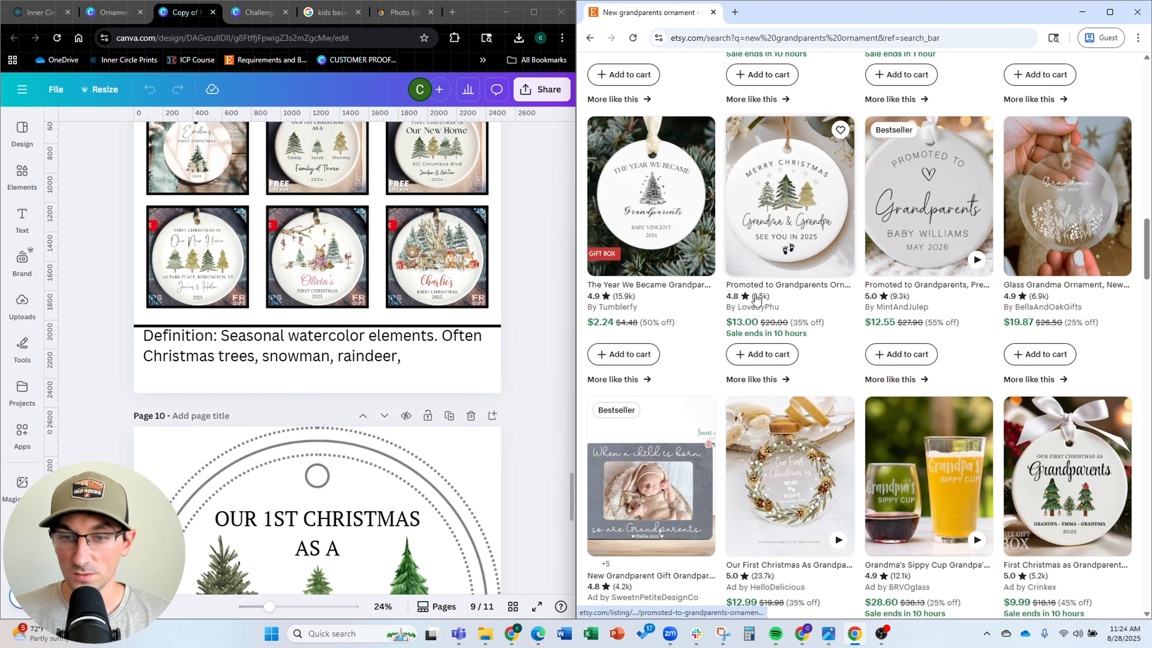
{"action": "scroll", "coordinate": [756, 300], "scroll_direction": "down", "scroll_amount": 4}
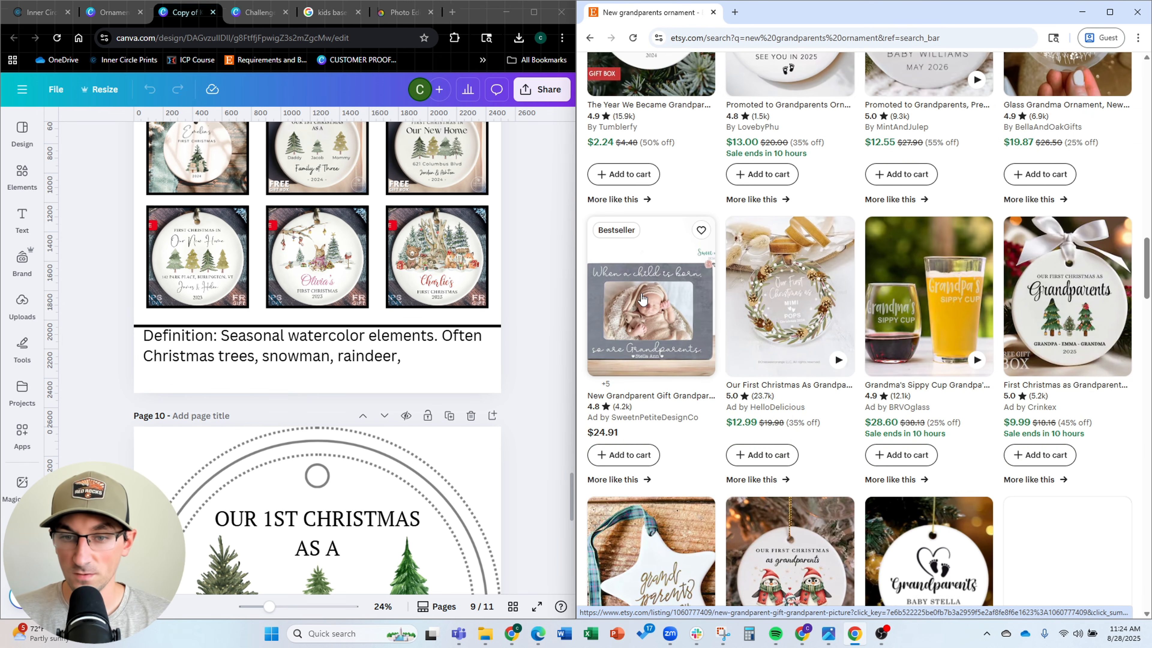
{"action": "scroll", "coordinate": [704, 258], "scroll_direction": "down", "scroll_amount": 2}
Recheck the middle rows of Etsy results, examine the listings further down the page, and return to the first row
{"action": "scroll", "coordinate": [703, 258], "scroll_direction": "up", "scroll_amount": 8}
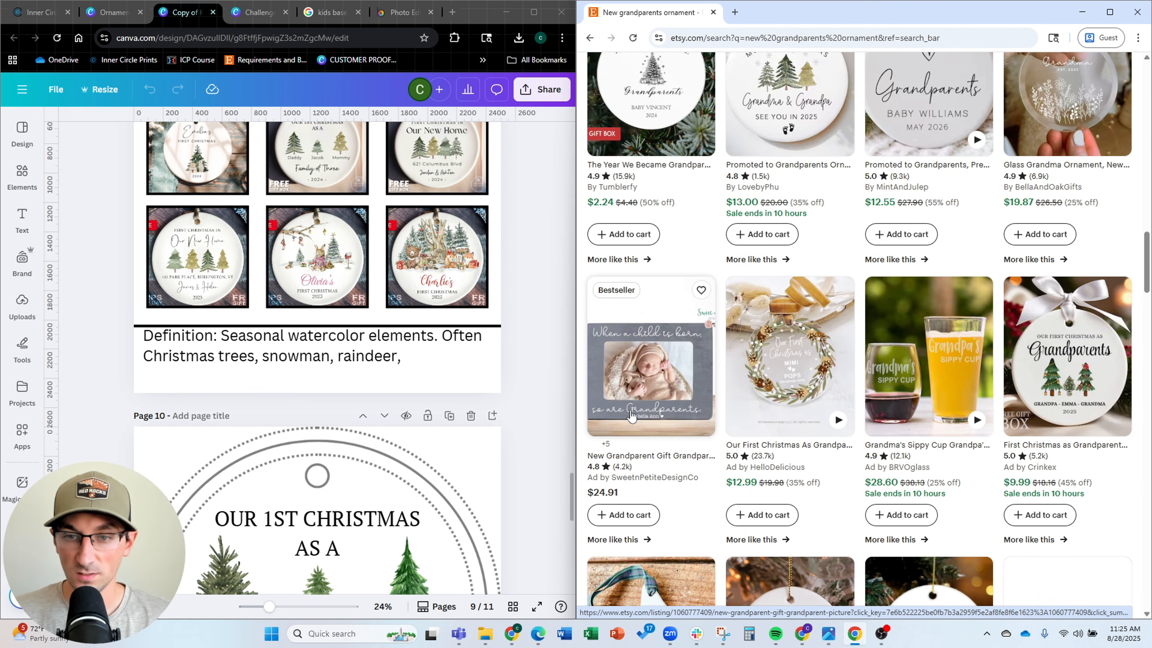
{"action": "scroll", "coordinate": [654, 394], "scroll_direction": "up", "scroll_amount": 7}
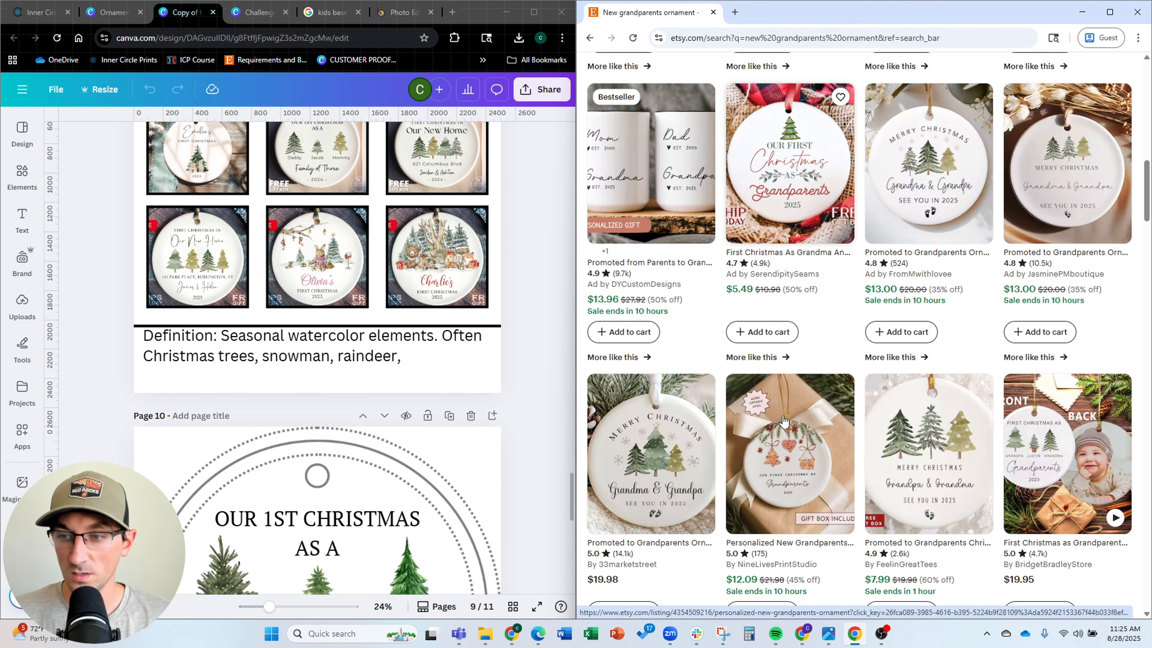
{"action": "scroll", "coordinate": [1140, 401], "scroll_direction": "down", "scroll_amount": 10}
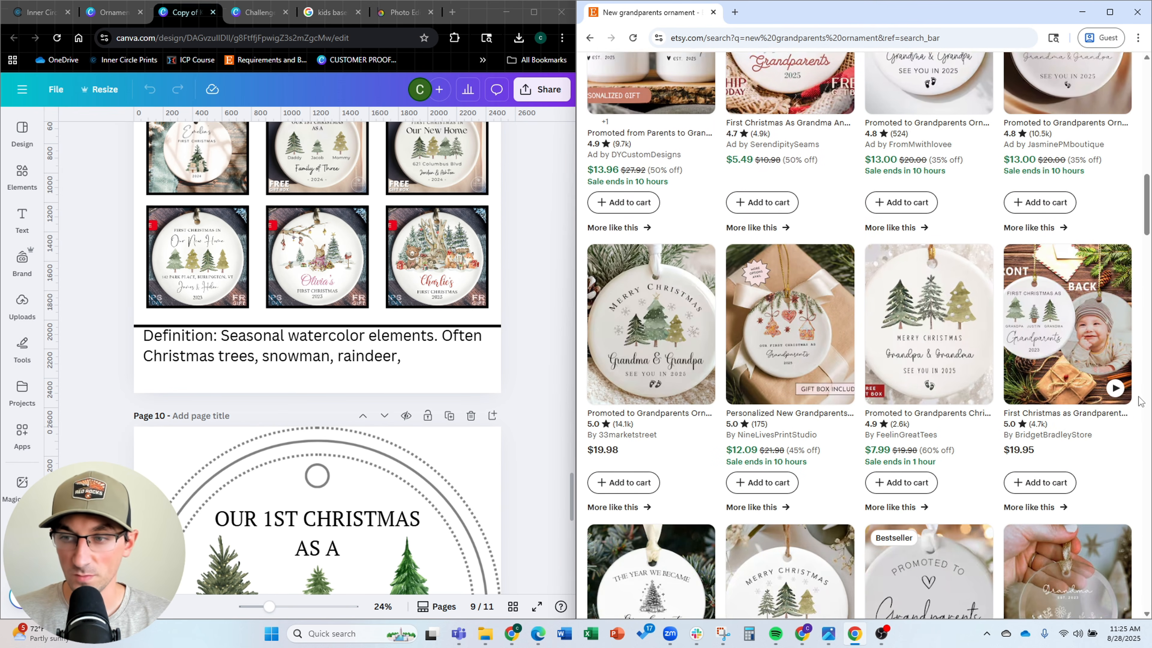
{"action": "scroll", "coordinate": [1140, 401], "scroll_direction": "down", "scroll_amount": 4}
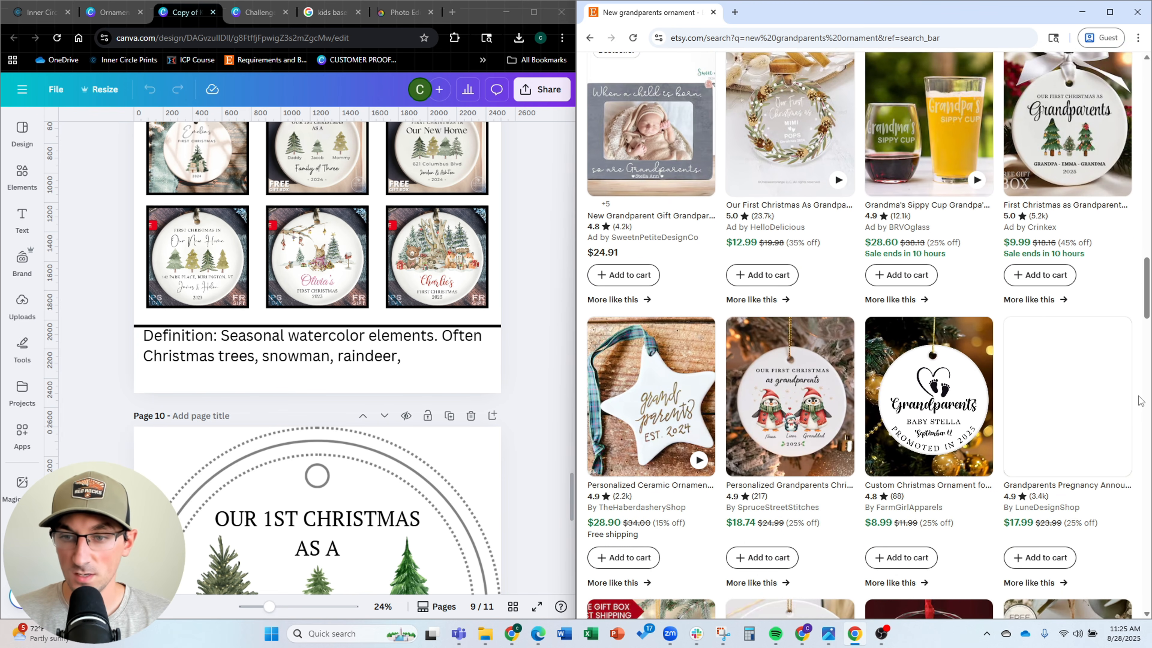
{"action": "scroll", "coordinate": [775, 362], "scroll_direction": "down", "scroll_amount": 18}
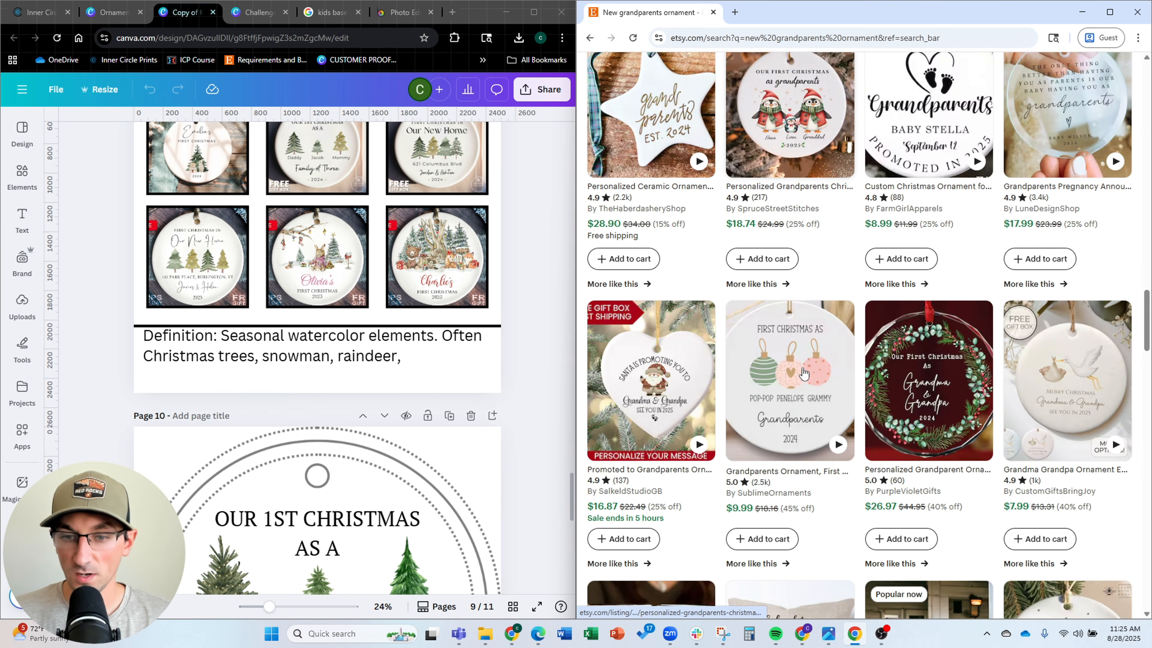
{"action": "scroll", "coordinate": [799, 363], "scroll_direction": "down", "scroll_amount": 6}
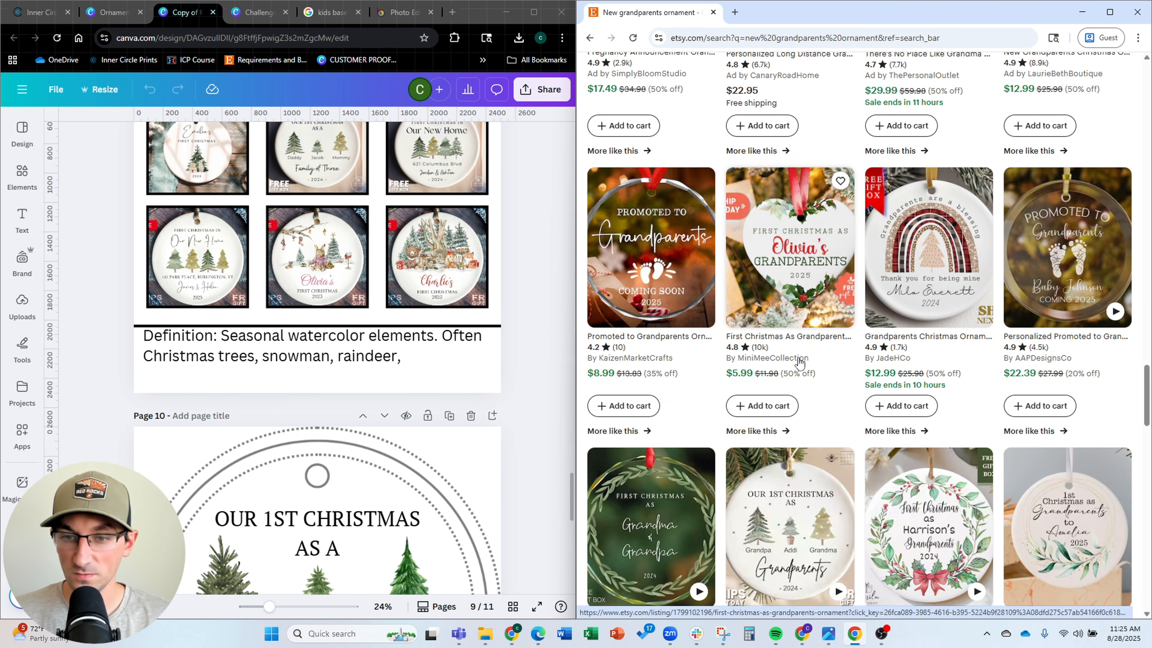
{"action": "scroll", "coordinate": [799, 363], "scroll_direction": "up", "scroll_amount": 20}
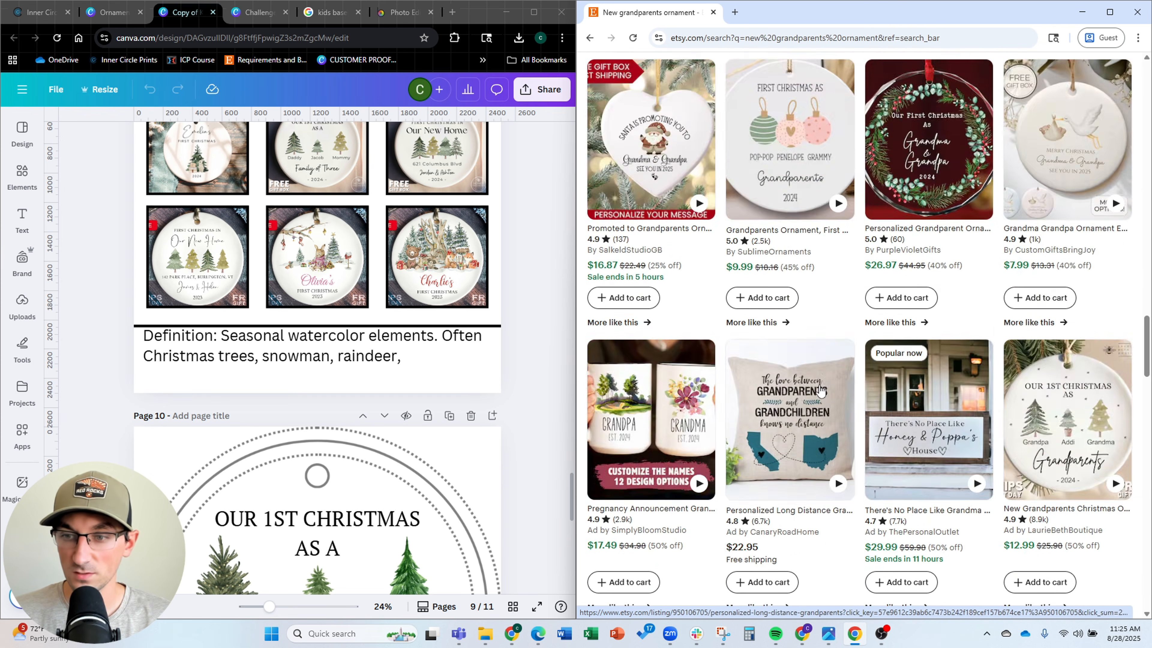
{"action": "scroll", "coordinate": [814, 398], "scroll_direction": "up", "scroll_amount": 8}
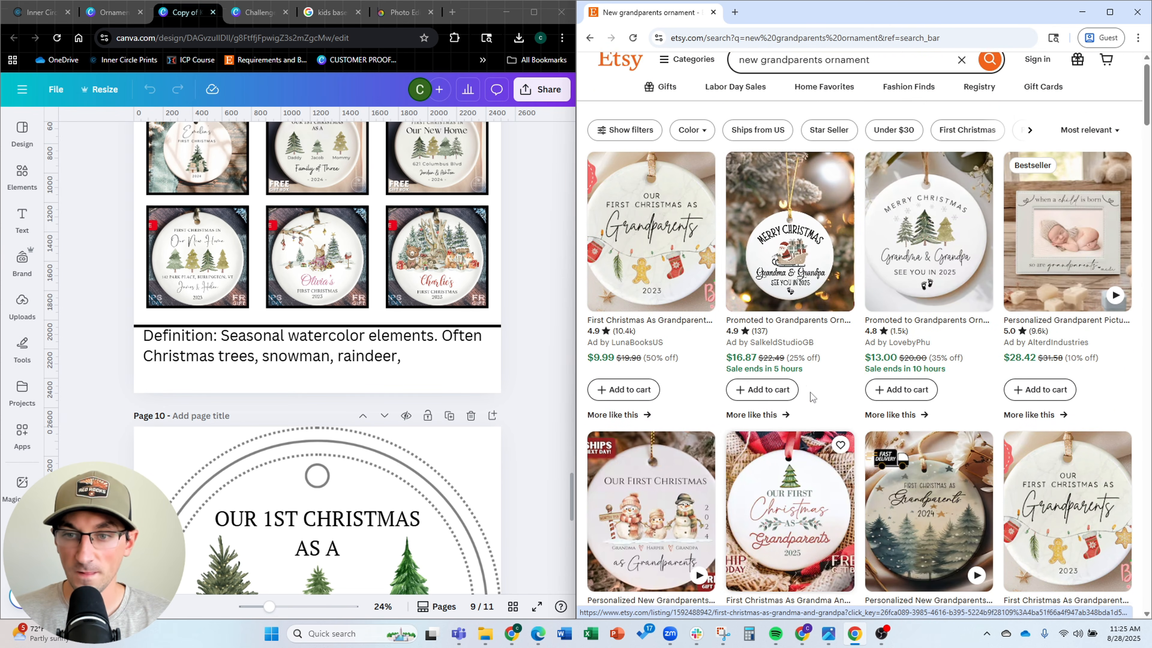
Go through the Etsy listings again, comparing snowman, bear and penguin ornaments with the Christmas tree designs
{"action": "scroll", "coordinate": [726, 358], "scroll_direction": "down", "scroll_amount": 2}
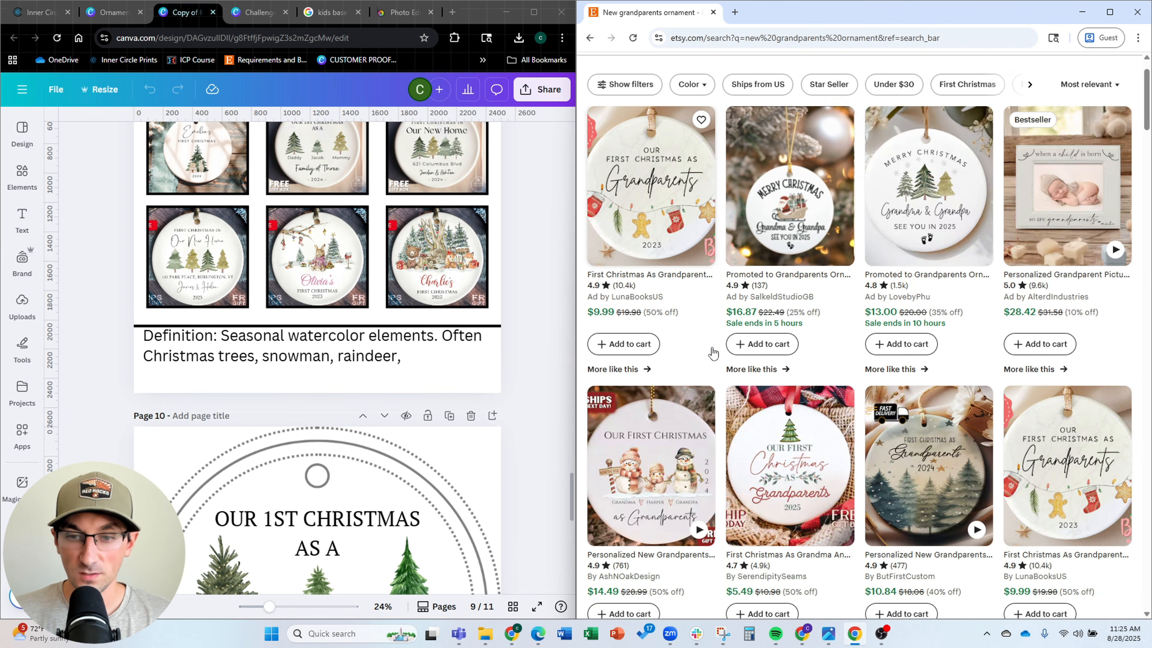
{"action": "scroll", "coordinate": [715, 352], "scroll_direction": "down", "scroll_amount": 2}
{"action": "scroll", "coordinate": [989, 391], "scroll_direction": "down", "scroll_amount": 3}
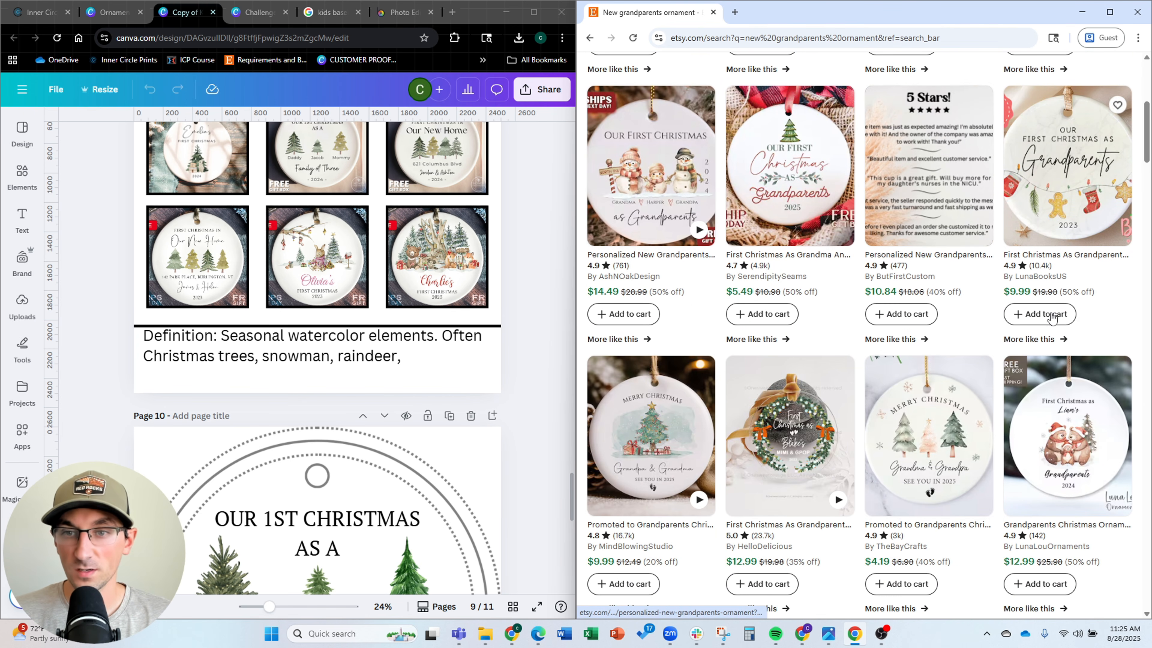
{"action": "scroll", "coordinate": [1094, 217], "scroll_direction": "down", "scroll_amount": 5}
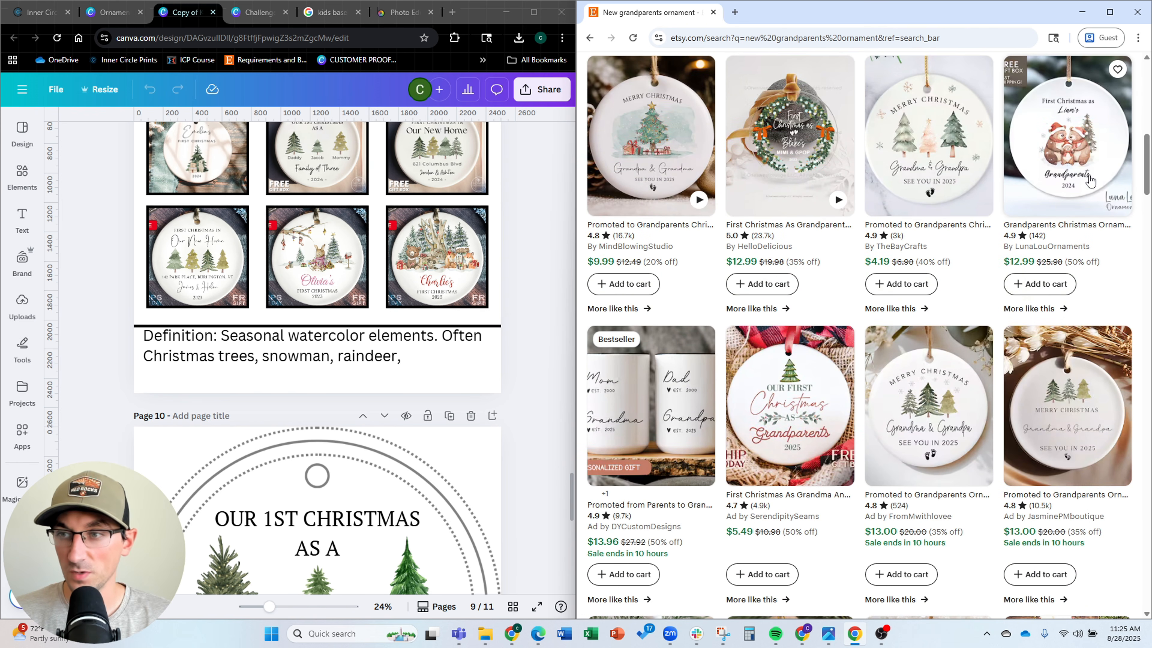
{"action": "scroll", "coordinate": [1094, 216], "scroll_direction": "down", "scroll_amount": 10}
{"action": "scroll", "coordinate": [1081, 195], "scroll_direction": "down", "scroll_amount": 6}
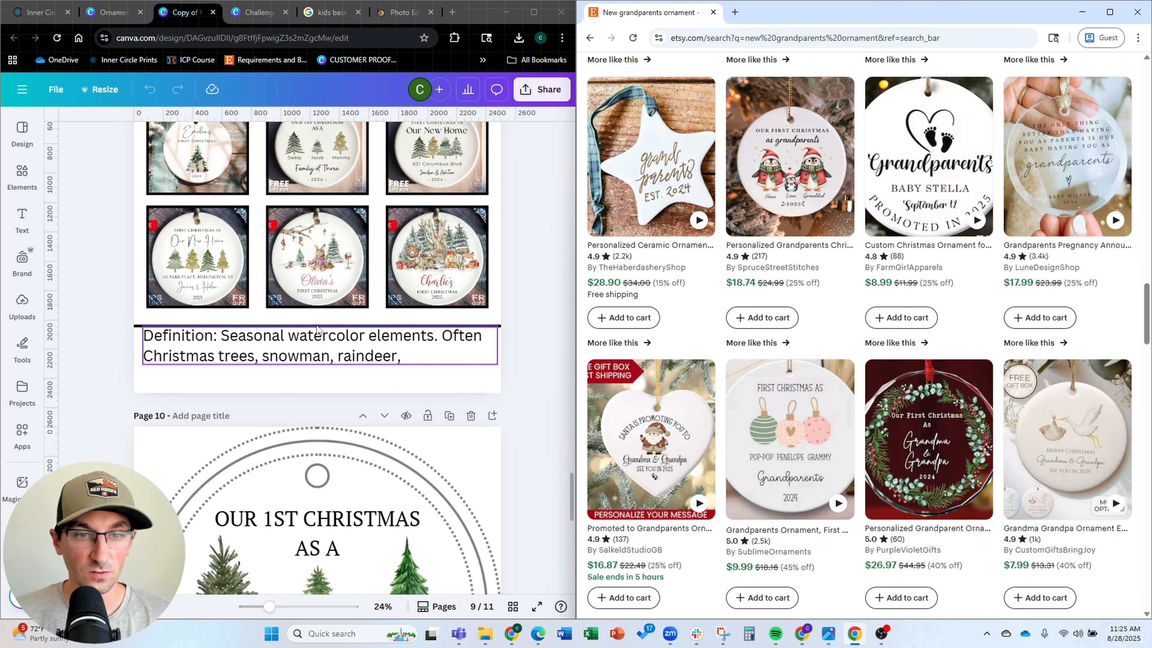
Review the "Watercolor Elements" examples in the reference design and go back to its page 1 attribute list
{"action": "scroll", "coordinate": [353, 313], "scroll_direction": "up", "scroll_amount": 2}
{"action": "scroll", "coordinate": [391, 319], "scroll_direction": "up", "scroll_amount": 2}
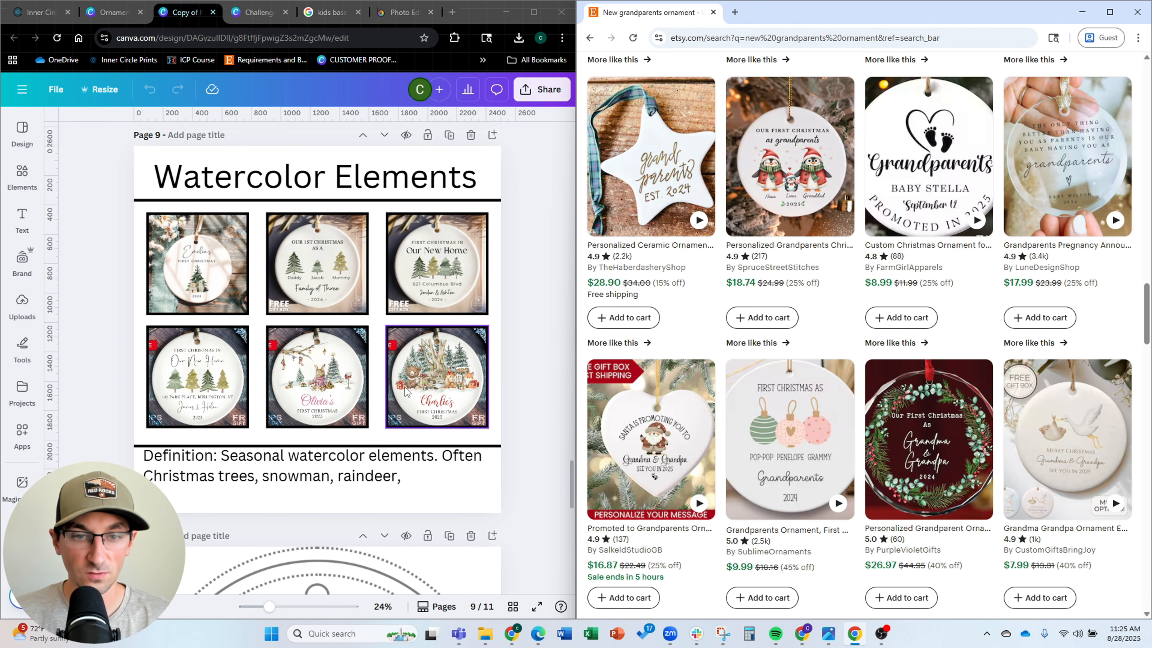
{"action": "scroll", "coordinate": [343, 427], "scroll_direction": "up", "scroll_amount": 4}
{"action": "scroll", "coordinate": [343, 426], "scroll_direction": "up", "scroll_amount": 20}
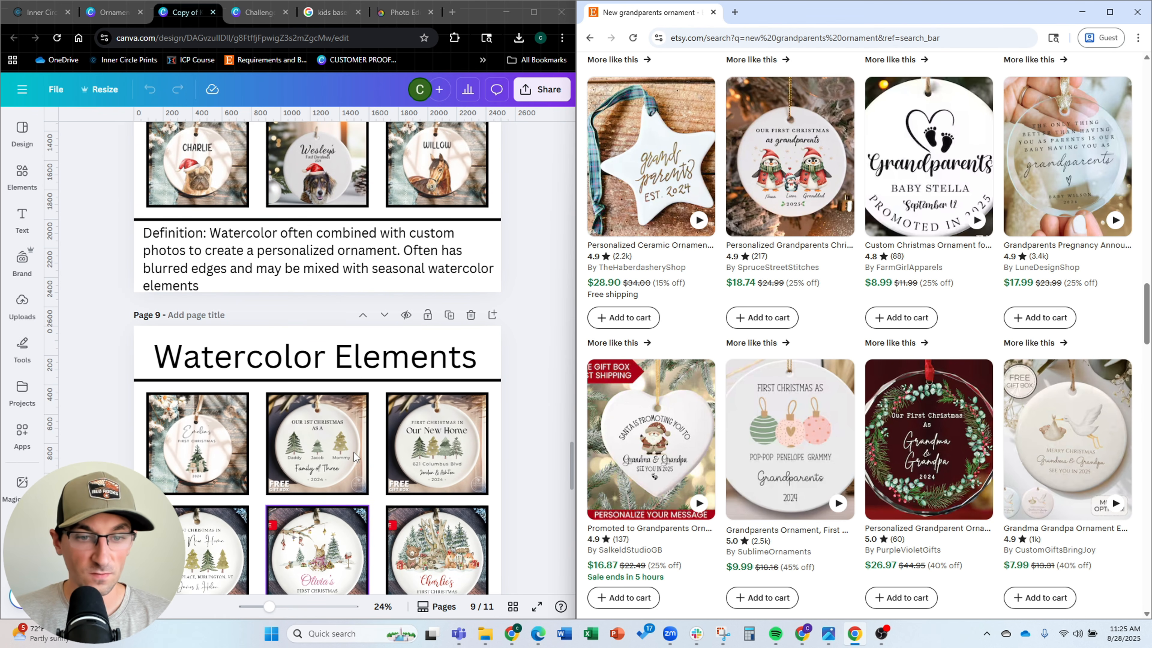
{"action": "scroll", "coordinate": [353, 455], "scroll_direction": "up", "scroll_amount": 20}
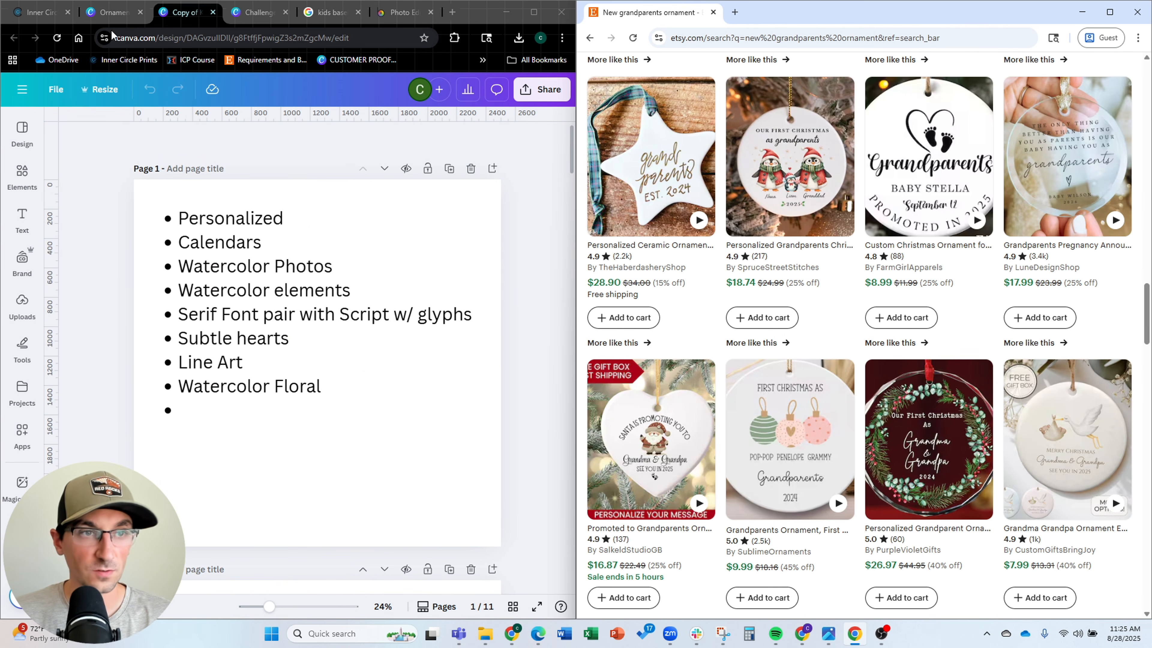
Add the sub-item "CHRISTMAS ANIMALS OR SNOWMEN" under the "UNDERUTILIZED KDAS" step in the New Grandparents Ornament notes
{"action": "left_click", "coordinate": [104, 19]}
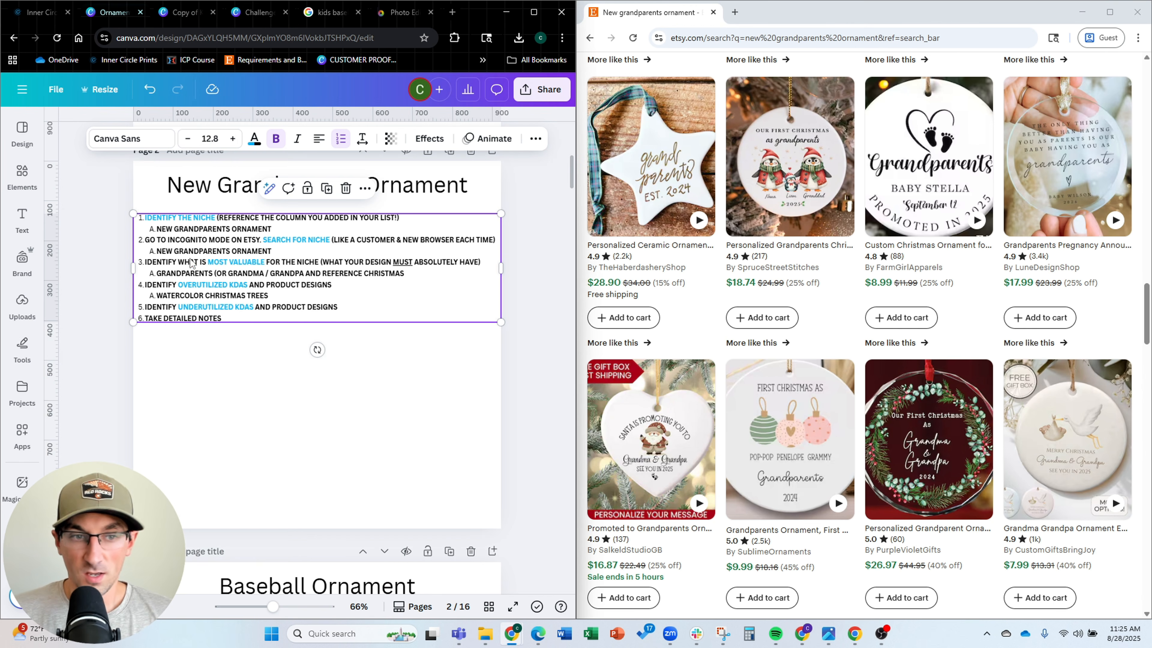
{"action": "left_click", "coordinate": [353, 312]}
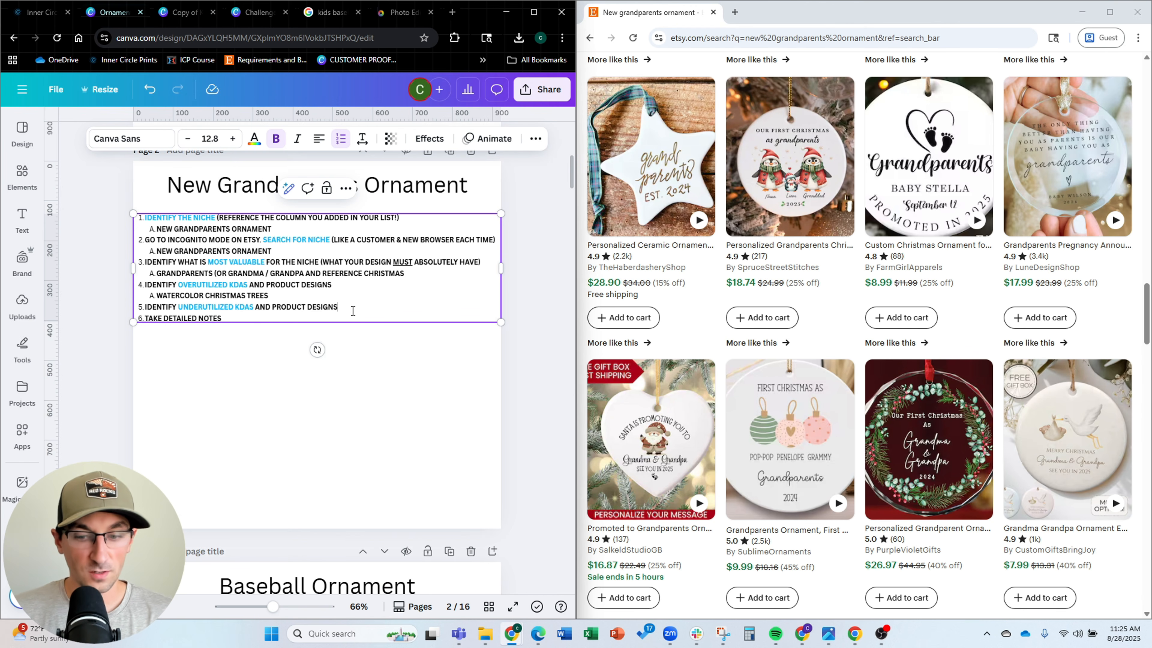
{"action": "key", "text": "Return"}
{"action": "type", "text": "CHRISTMAS ANIM"}
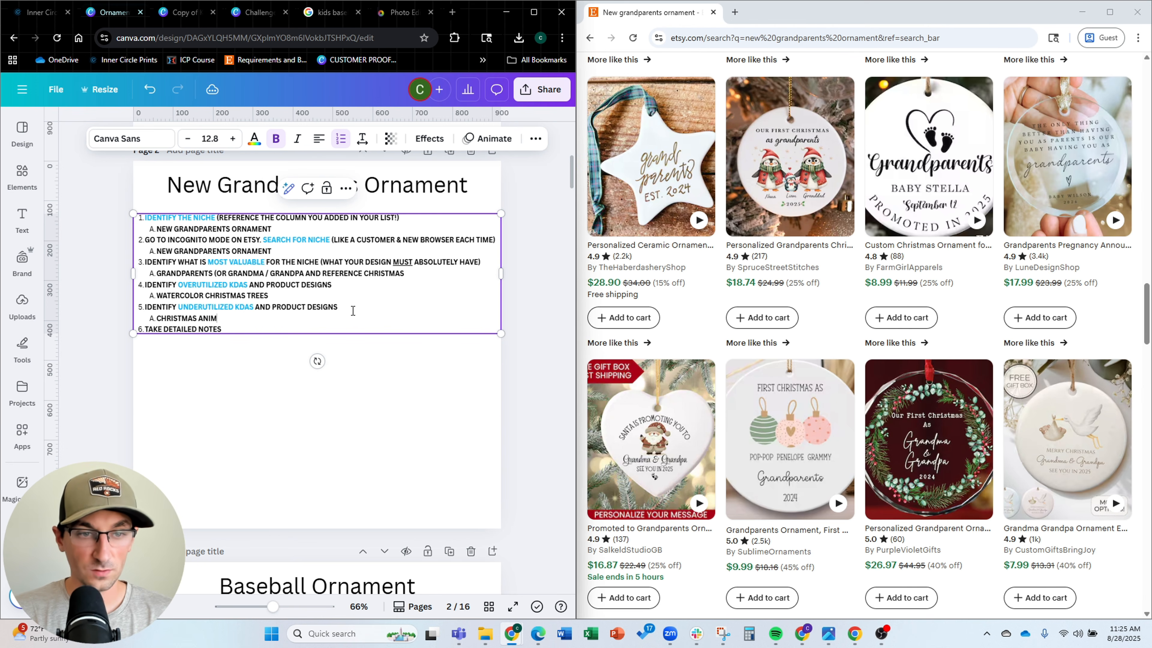
{"action": "type", "text": "ALS OR SNOWMEN"}
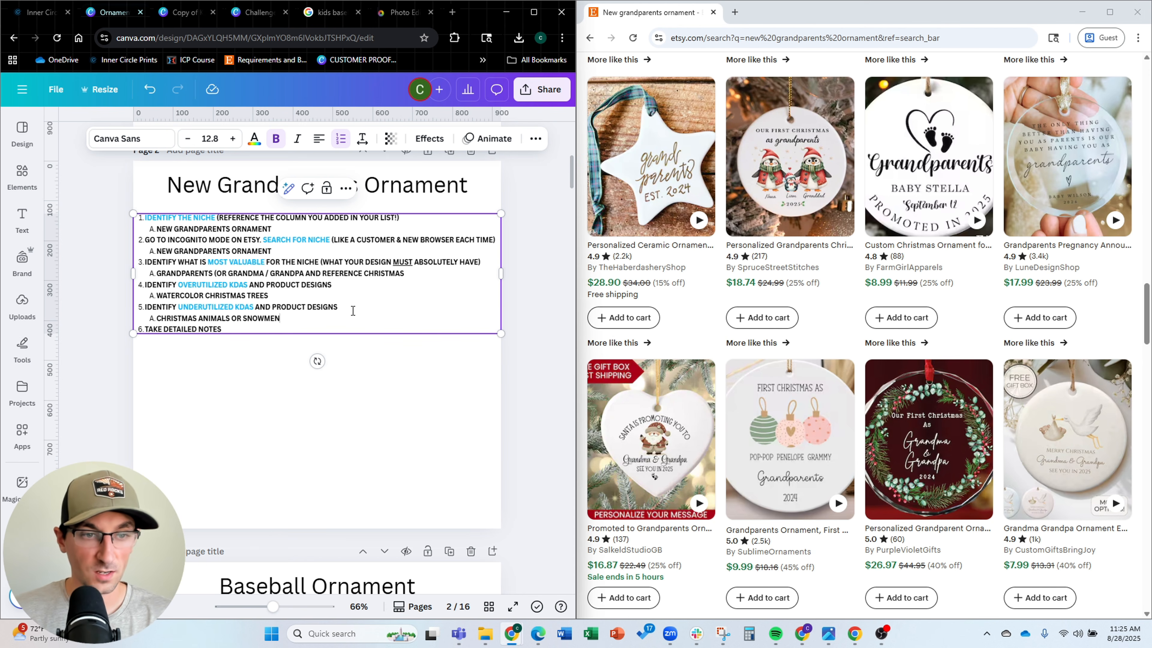
Start a sub-item reading "THINKING WE GO WITH" under the "TAKE DETAILED NOTES" step of the New Grandparents Ornament page
{"action": "key", "text": "Return"}
{"action": "key", "text": "Tab"}
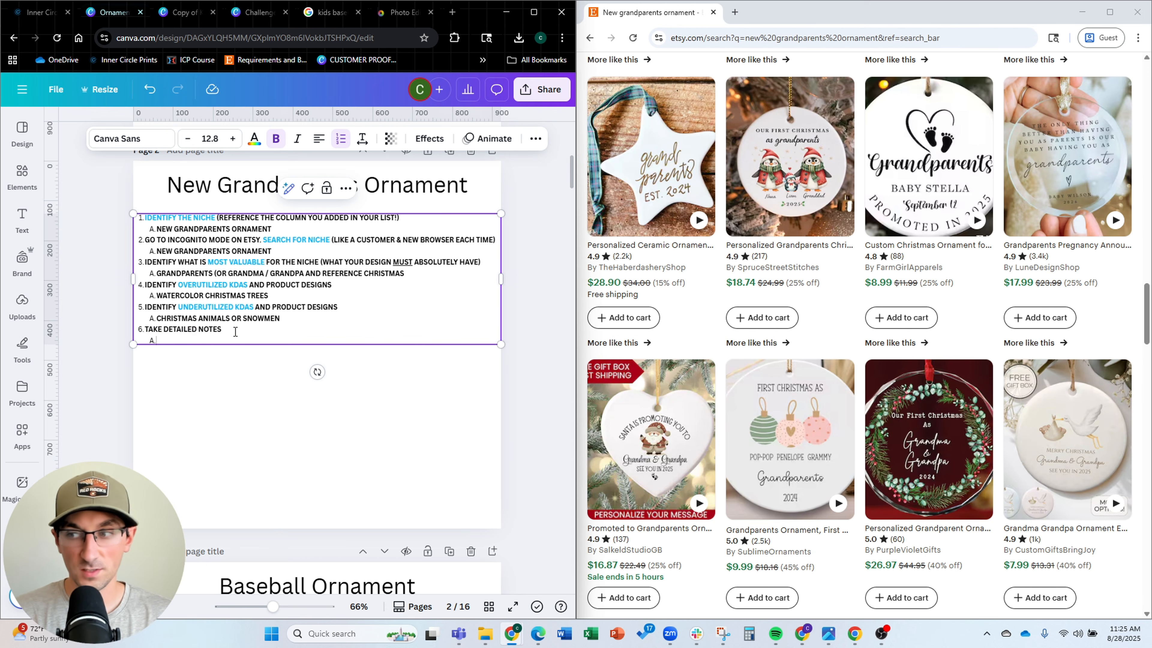
{"action": "type", "text": "THINKING WE GO WITH"}
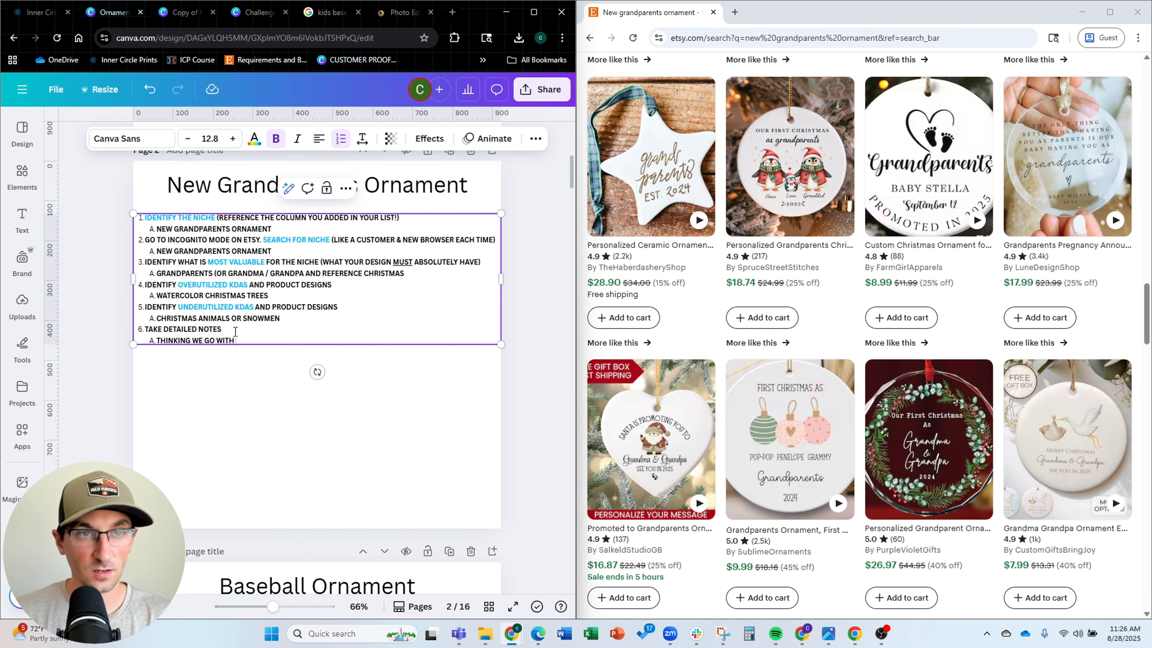
Look up the "Family of Three" Christmas tree ornament template on page 10 of the reference design
{"action": "left_click", "coordinate": [165, 13]}
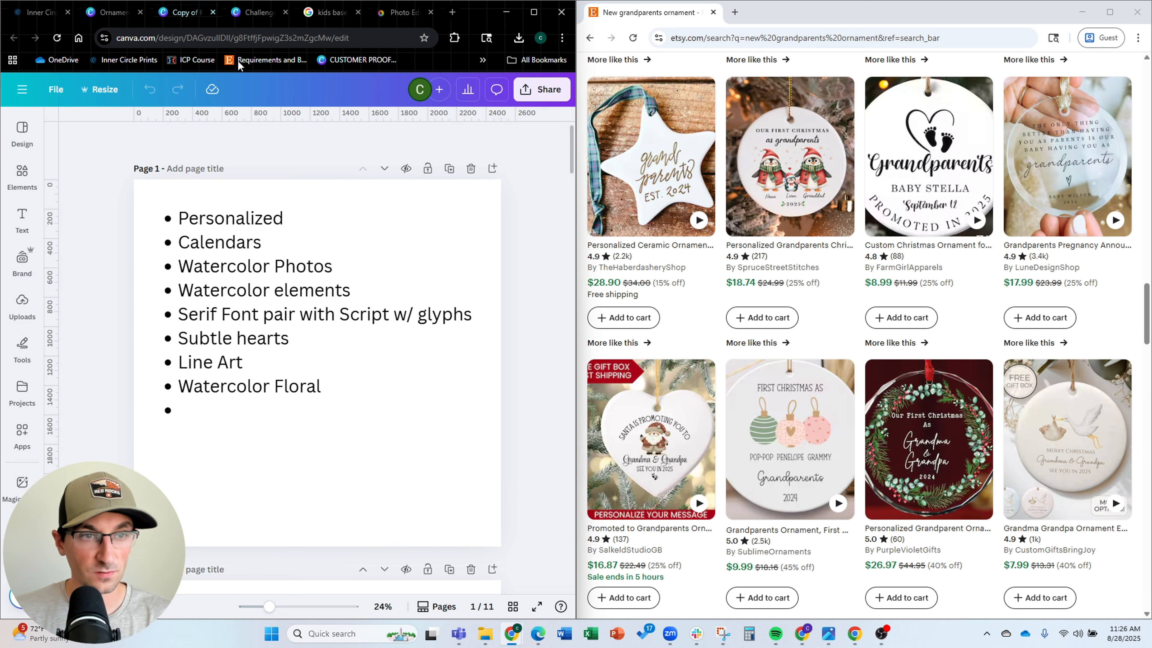
{"action": "scroll", "coordinate": [317, 222], "scroll_direction": "down", "scroll_amount": 20}
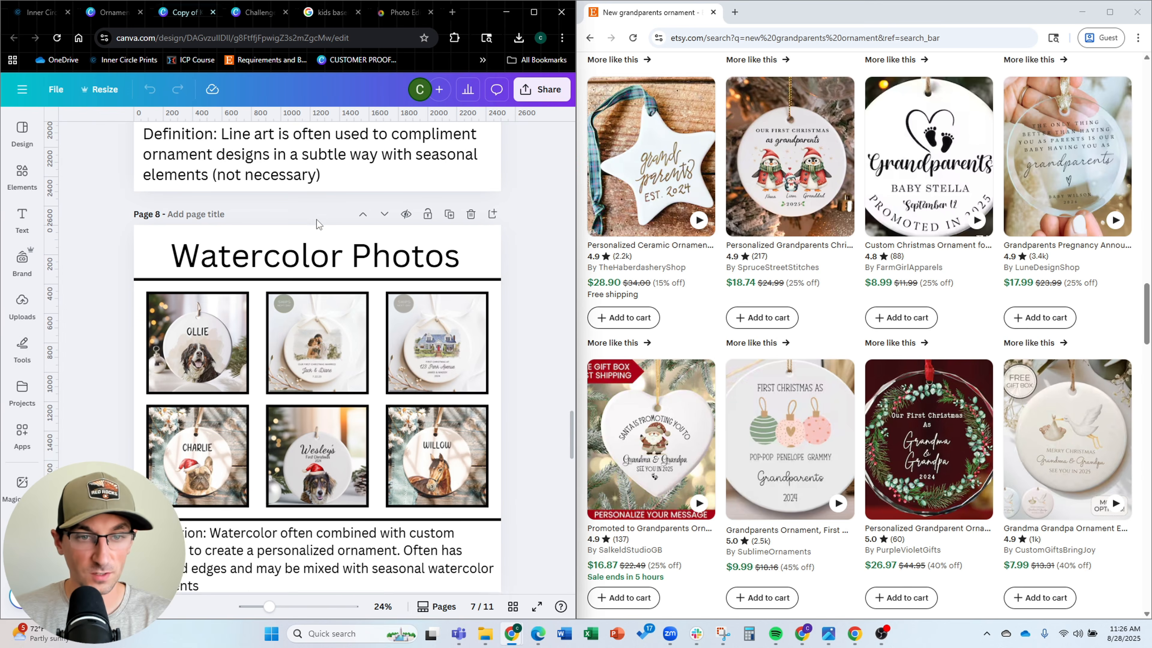
{"action": "scroll", "coordinate": [317, 223], "scroll_direction": "down", "scroll_amount": 15}
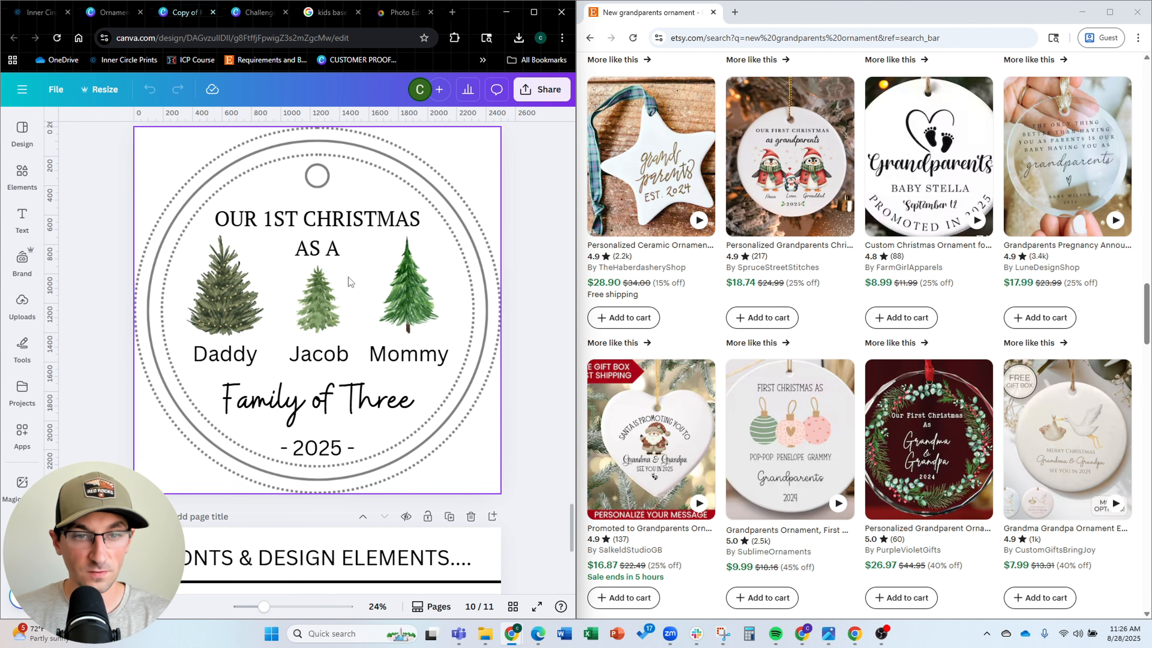
Complete the detailed note in the ornament notes with "OUR TEMPLATE DESIGN BUT FOR GRANDPARENTS AND REPLACE THE WATERCOLOR TREES WITH SOME CHRISTMAS ANIMALS"
{"action": "left_click", "coordinate": [108, 12]}
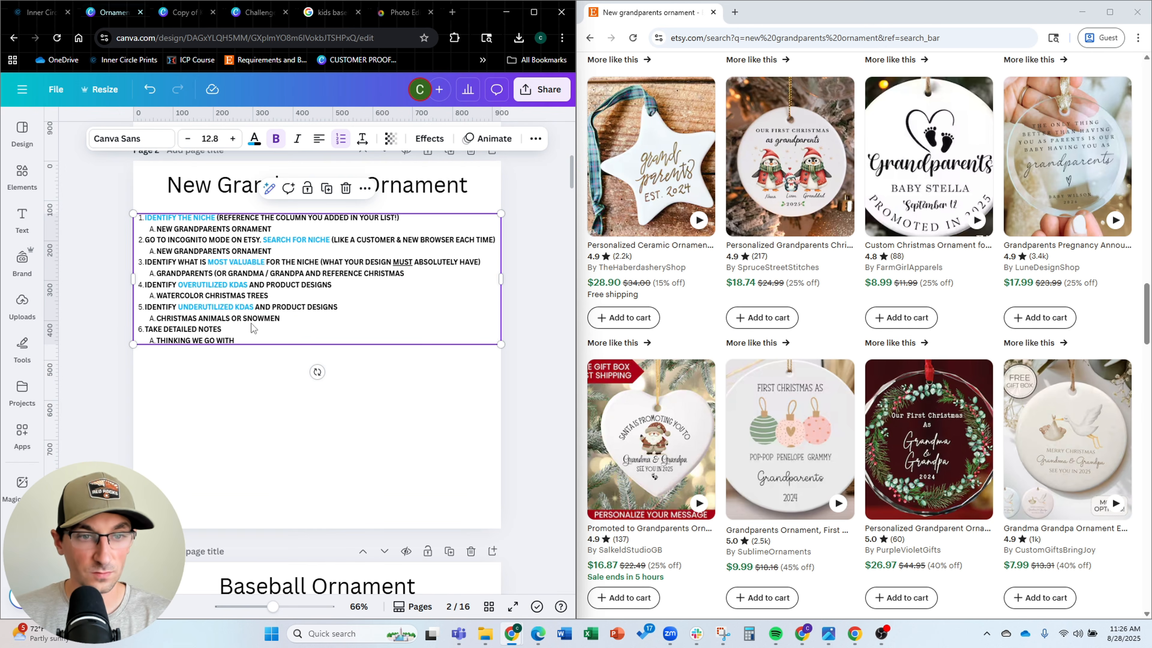
{"action": "left_click", "coordinate": [251, 343]}
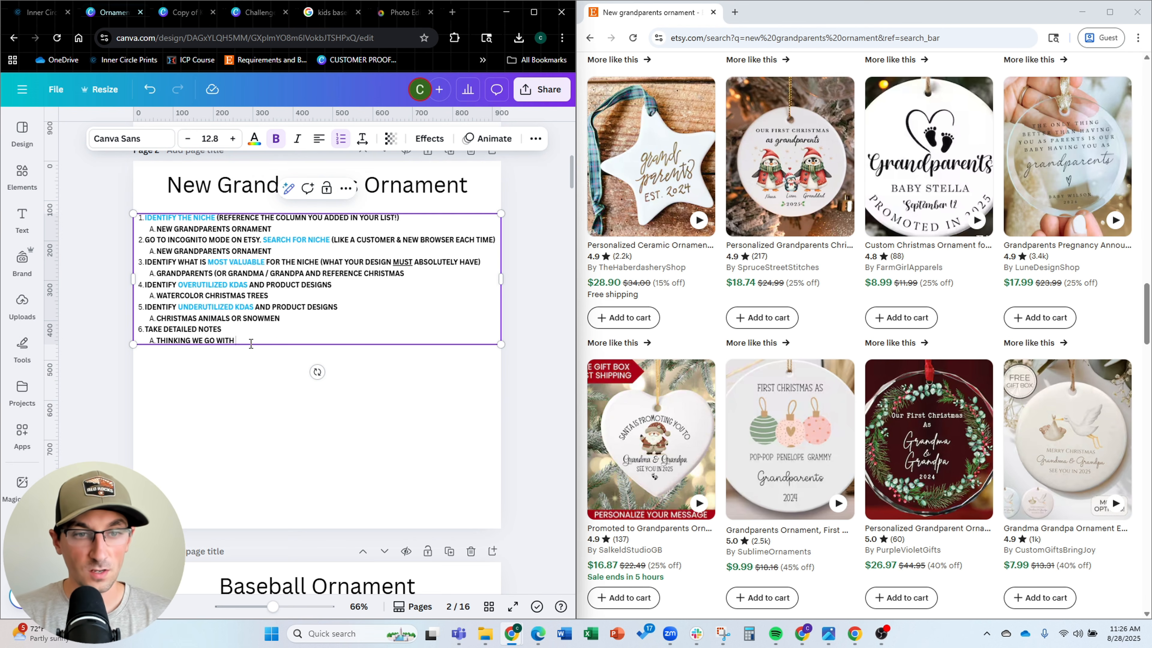
{"action": "type", "text": "OUR TEMPLATE D"}
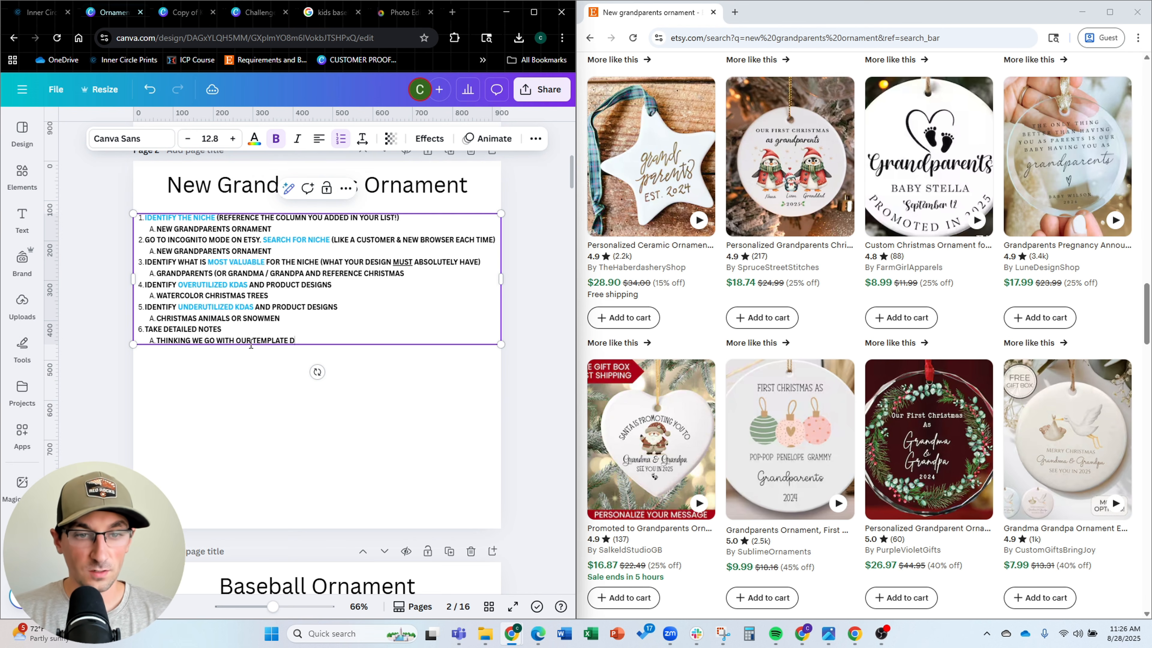
{"action": "type", "text": "ESIGN BUT FOR GRANDPARENTS"}
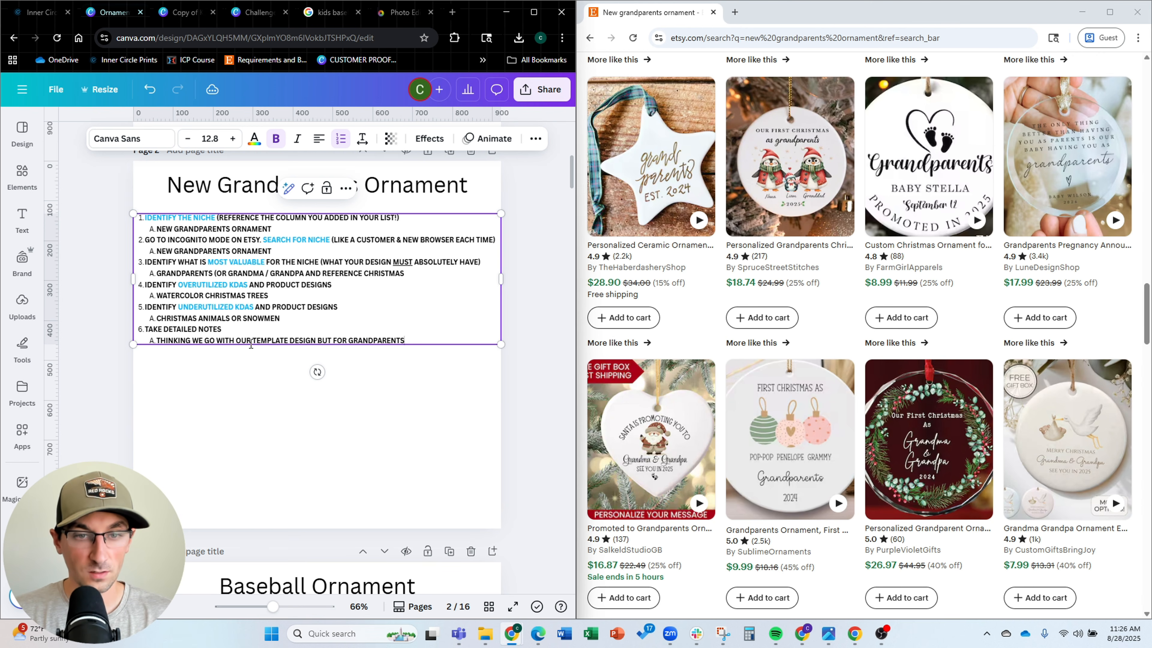
{"action": "type", "text": " AND REPLACE THE WATERCOLOR TREES WIT"}
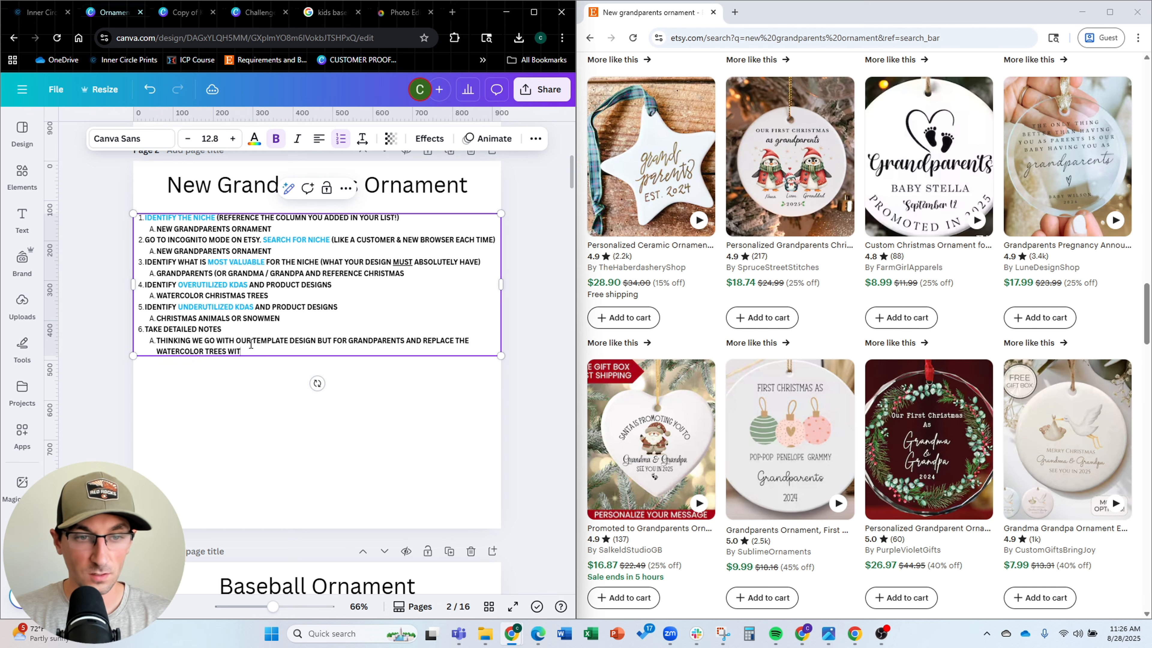
{"action": "type", "text": "H SOME CHRISTMAS ANIMALS"}
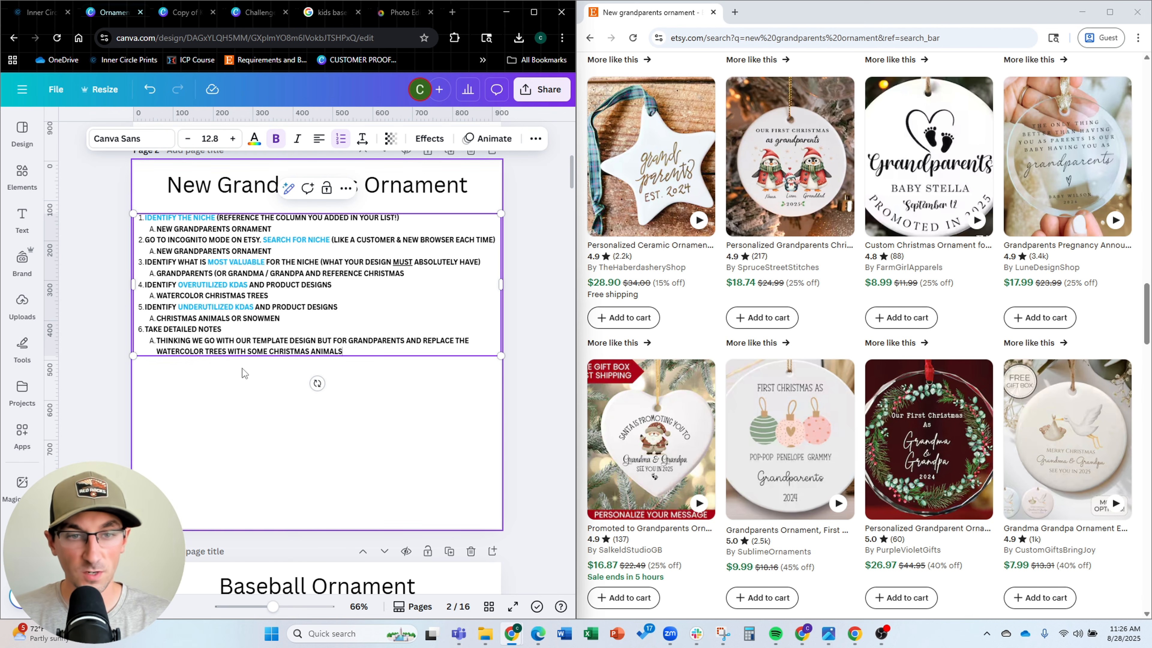
{"action": "left_click", "coordinate": [232, 400]}
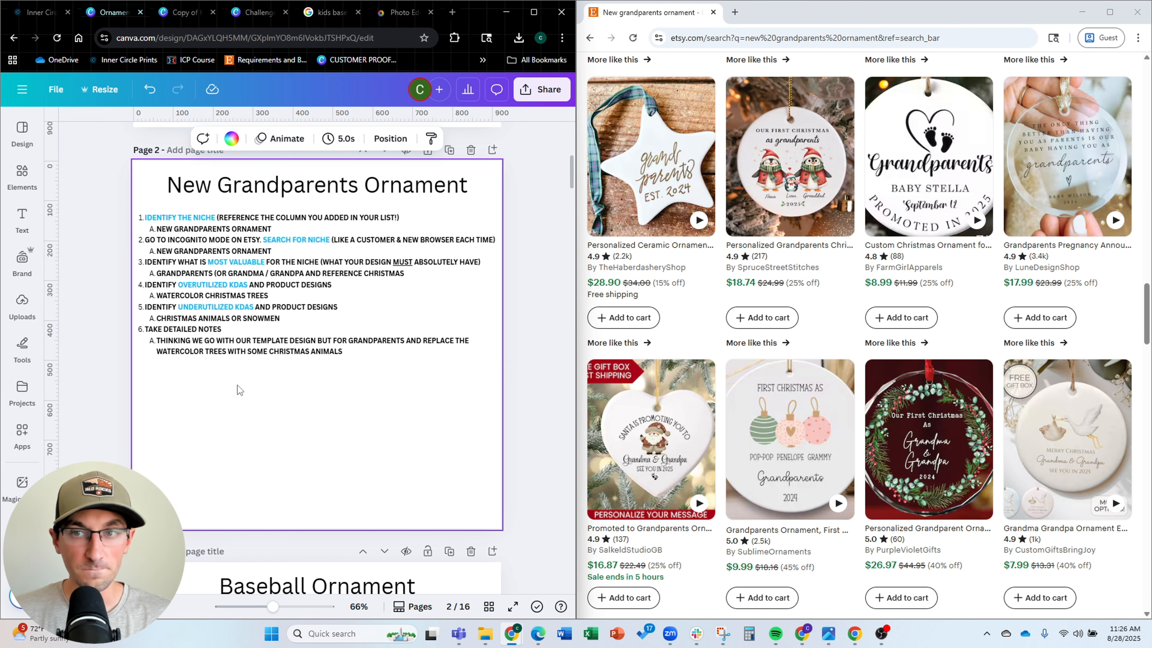
Bring up the Baseball Ornament notes page and search Etsy for "baseball ornament"
{"action": "scroll", "coordinate": [239, 389], "scroll_direction": "down", "scroll_amount": 5}
{"action": "scroll", "coordinate": [272, 383], "scroll_direction": "up", "scroll_amount": 5}
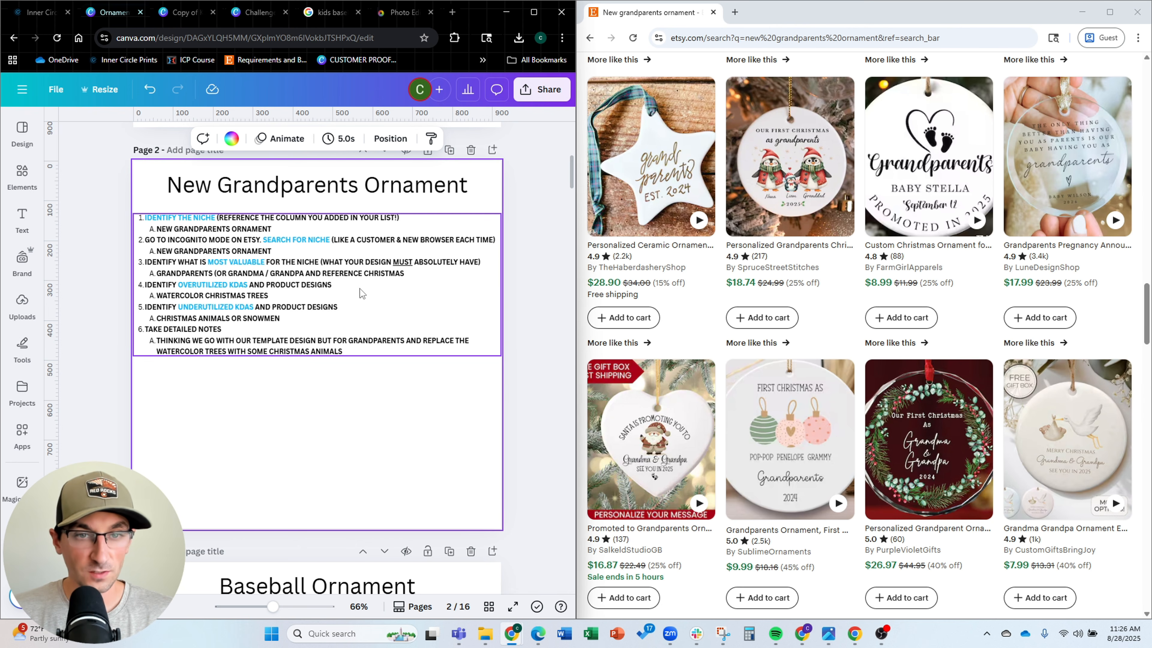
{"action": "scroll", "coordinate": [365, 291], "scroll_direction": "down", "scroll_amount": 5}
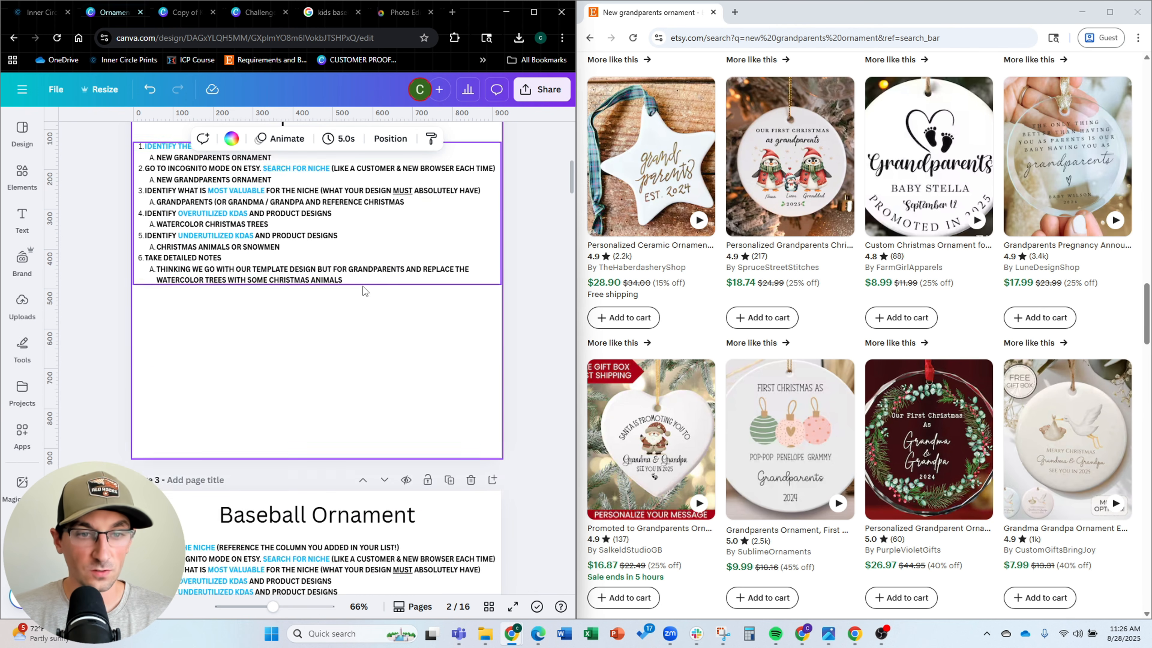
{"action": "scroll", "coordinate": [773, 243], "scroll_direction": "up", "scroll_amount": 15}
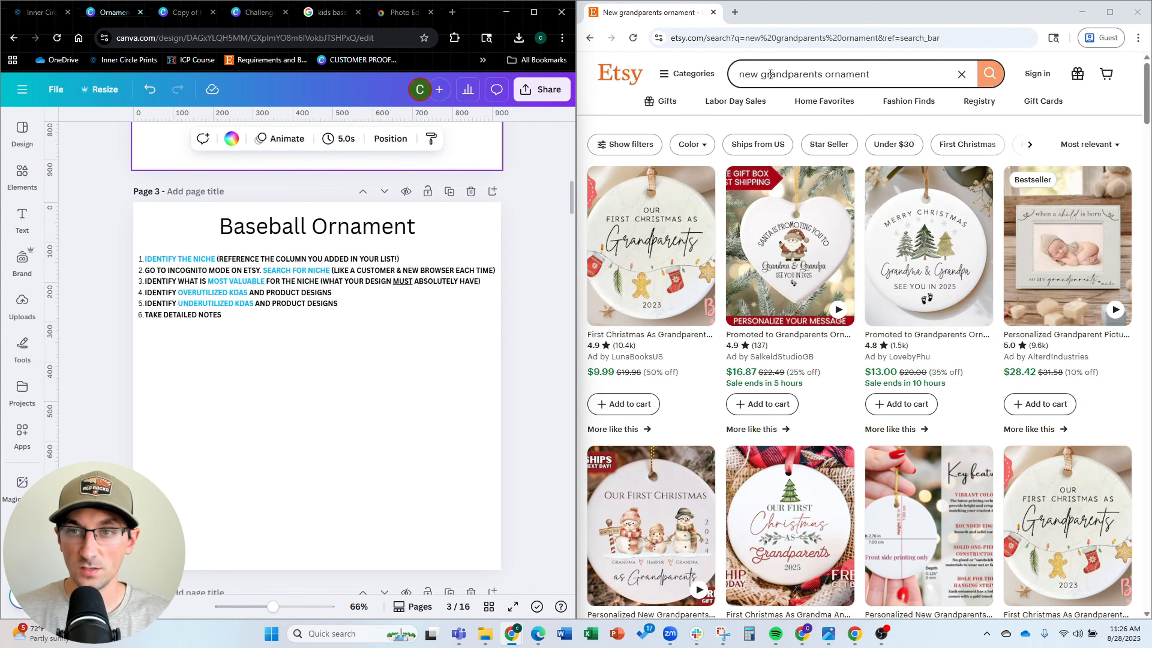
{"action": "left_click", "coordinate": [820, 73]}
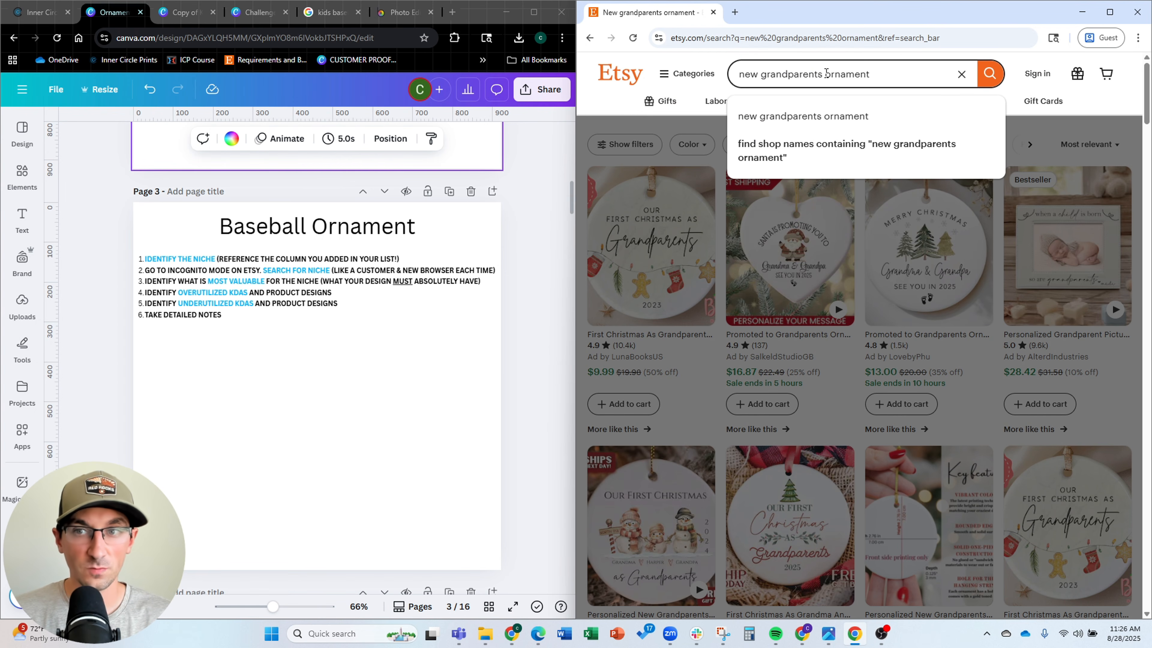
{"action": "left_click_drag", "start_coordinate": [823, 73], "coordinate": [722, 83]}
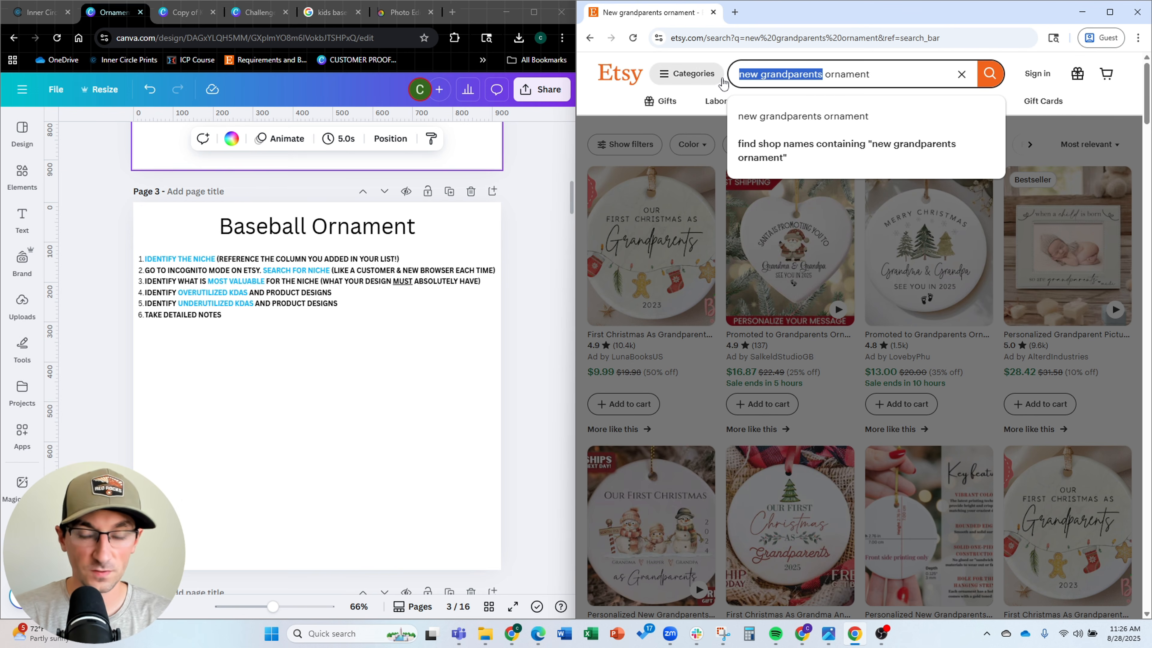
{"action": "type", "text": "baseball"}
{"action": "key", "text": "Return"}
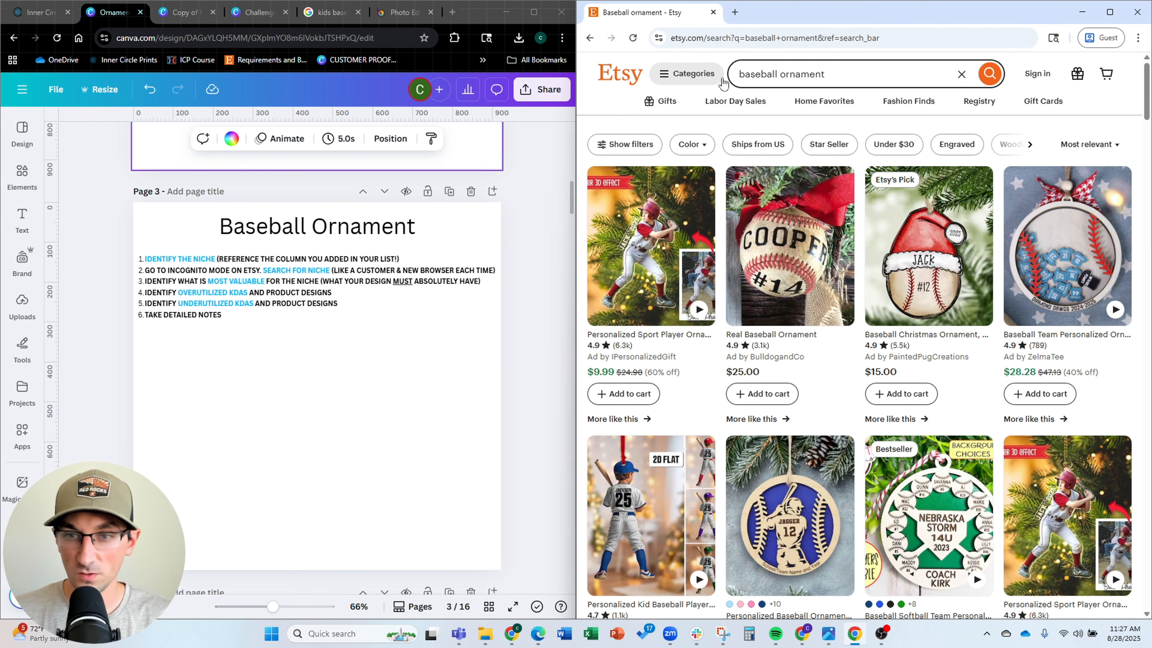
{"action": "scroll", "coordinate": [759, 241], "scroll_direction": "down", "scroll_amount": 1}
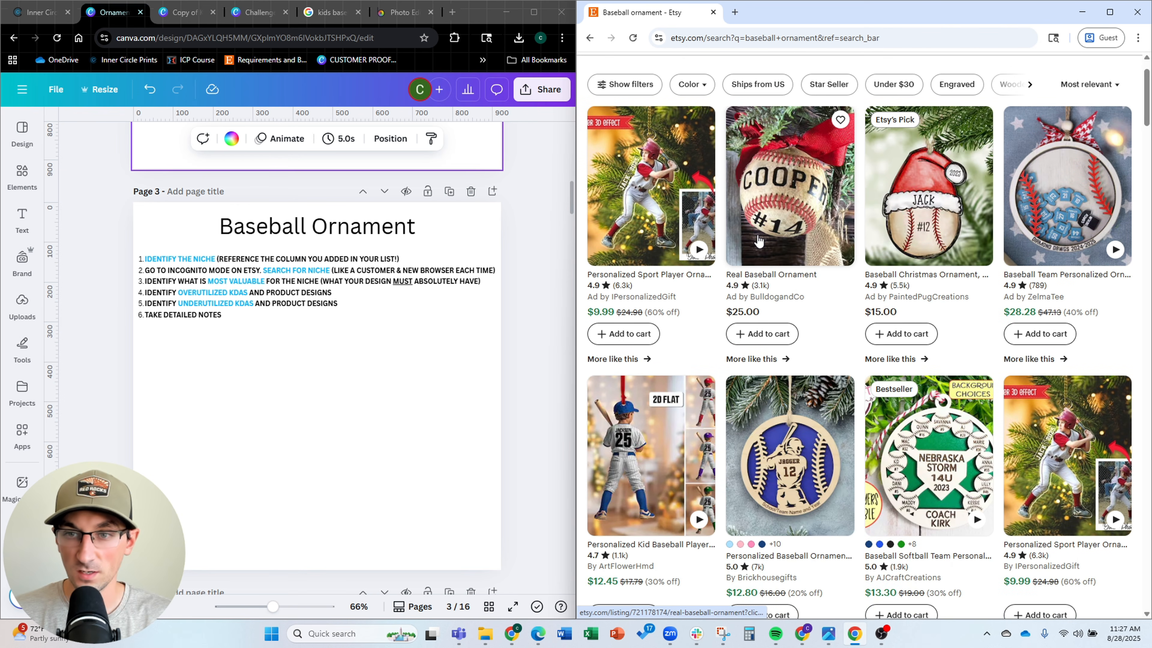
{"action": "scroll", "coordinate": [758, 241], "scroll_direction": "up", "scroll_amount": 1}
Add the sub-item "BASEBALL ORNAMENT" under both the "IDENTIFY THE NICHE" and the "SEARCH FOR NICHE" steps of the Baseball Ornament notes
{"action": "left_click", "coordinate": [407, 263]}
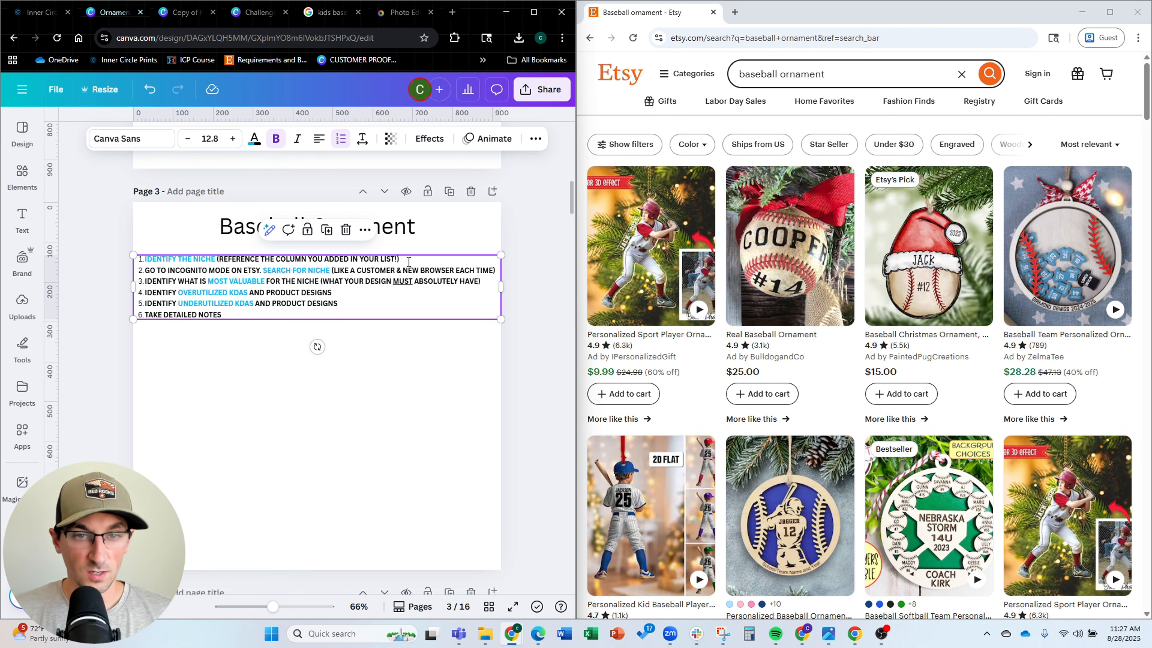
{"action": "key", "text": "Return"}
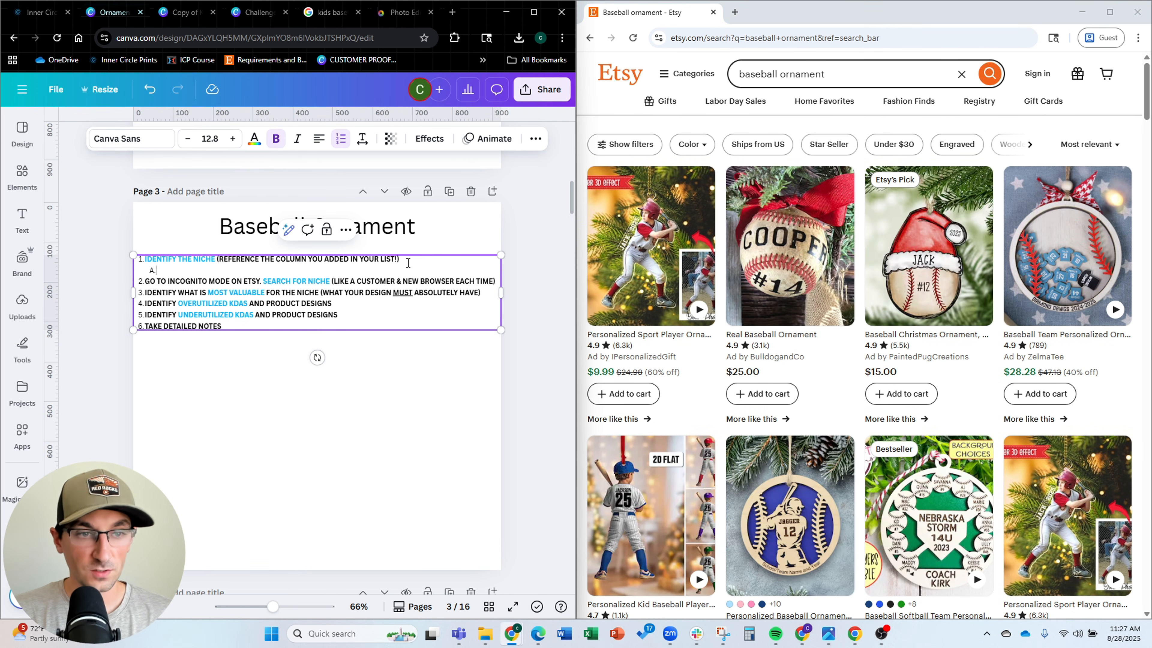
{"action": "type", "text": "BASEBALL ORNAMENT"}
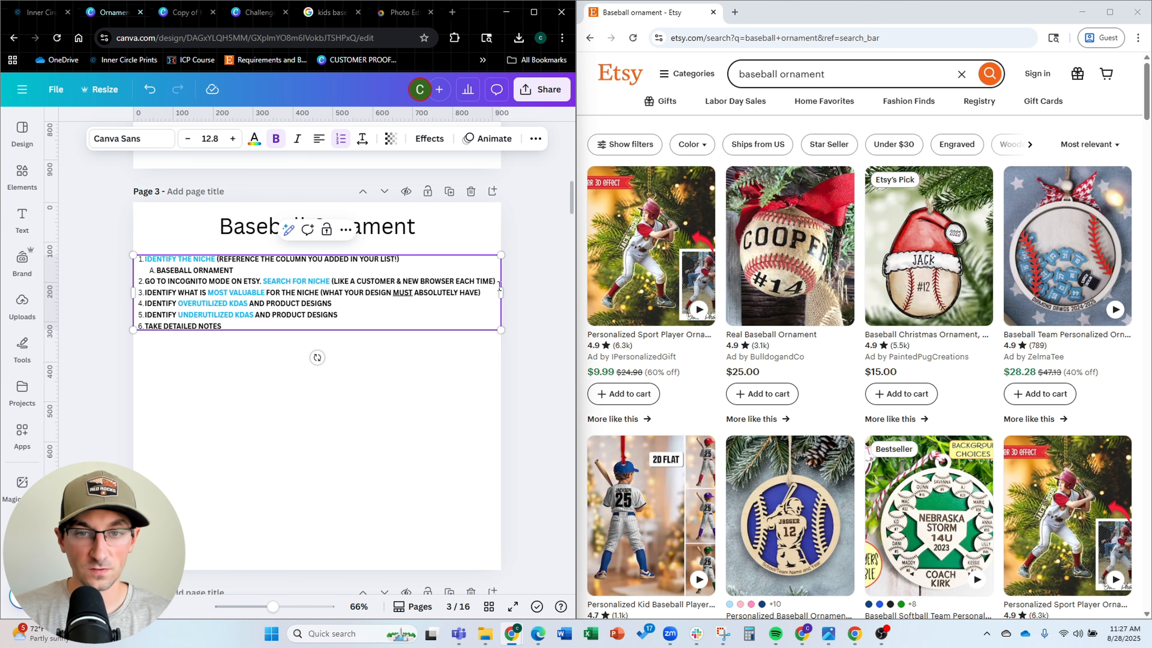
{"action": "key", "text": "Return"}
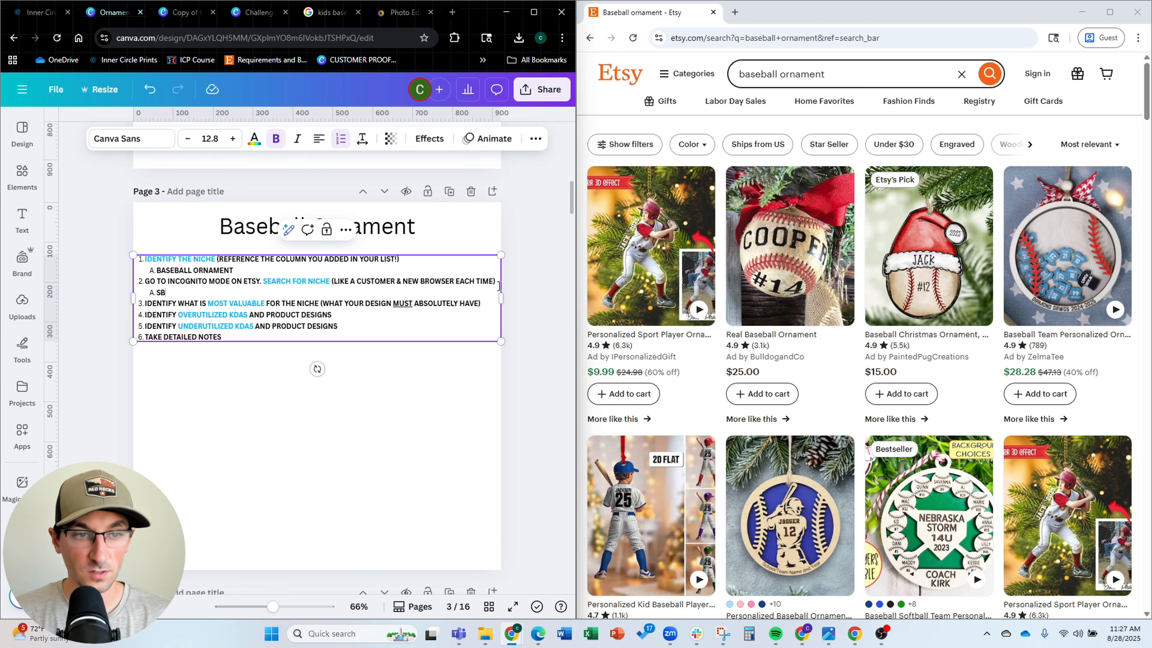
{"action": "type", "text": "BASEBALL ORNAMENT"}
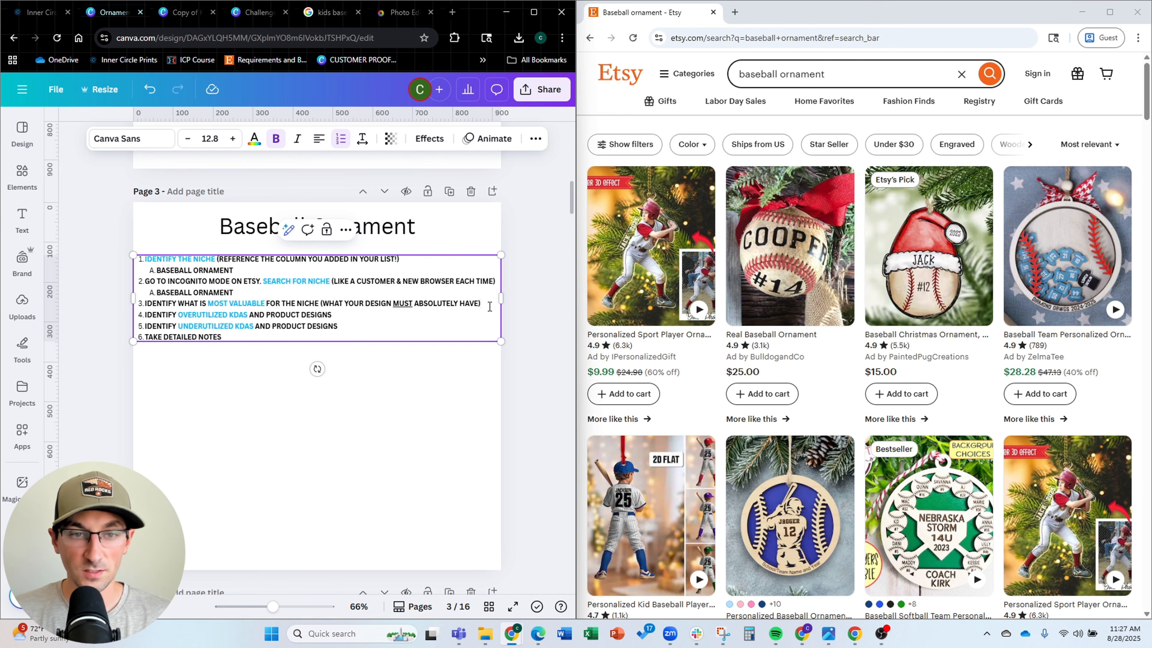
Examine the first rows of baseball ornament listings on Etsy, comparing player figures, wooden cutouts and baseball-shaped designs with names
{"action": "scroll", "coordinate": [1040, 283], "scroll_direction": "down", "scroll_amount": 5}
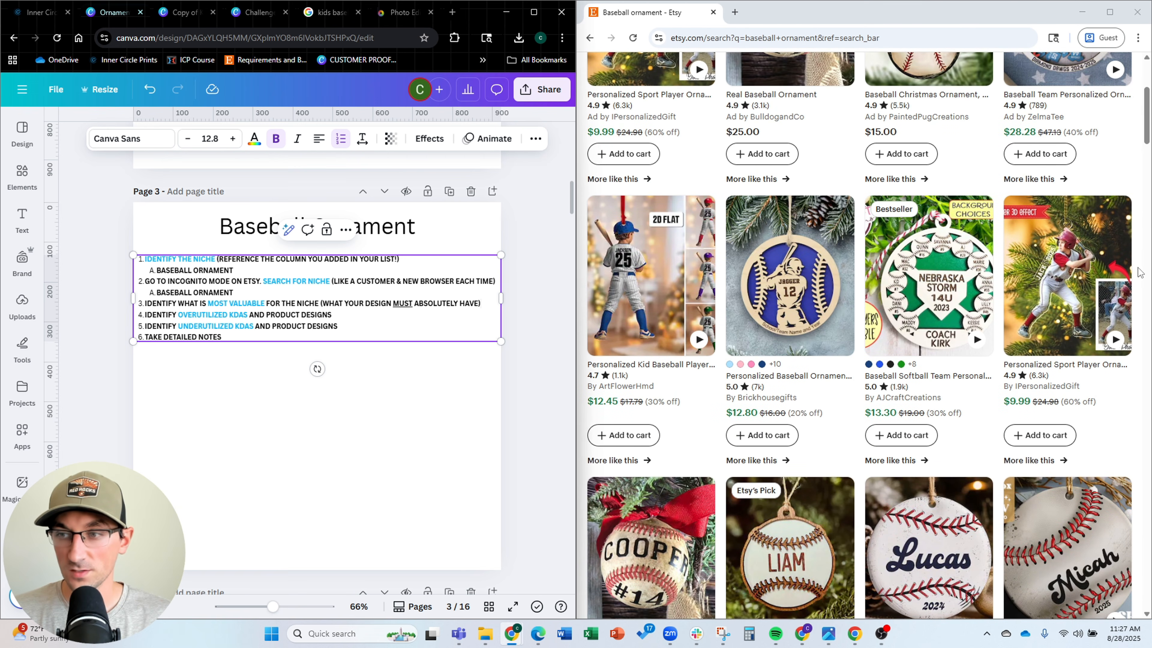
{"action": "scroll", "coordinate": [1139, 273], "scroll_direction": "down", "scroll_amount": 1}
{"action": "mouse_move", "coordinate": [672, 311]}
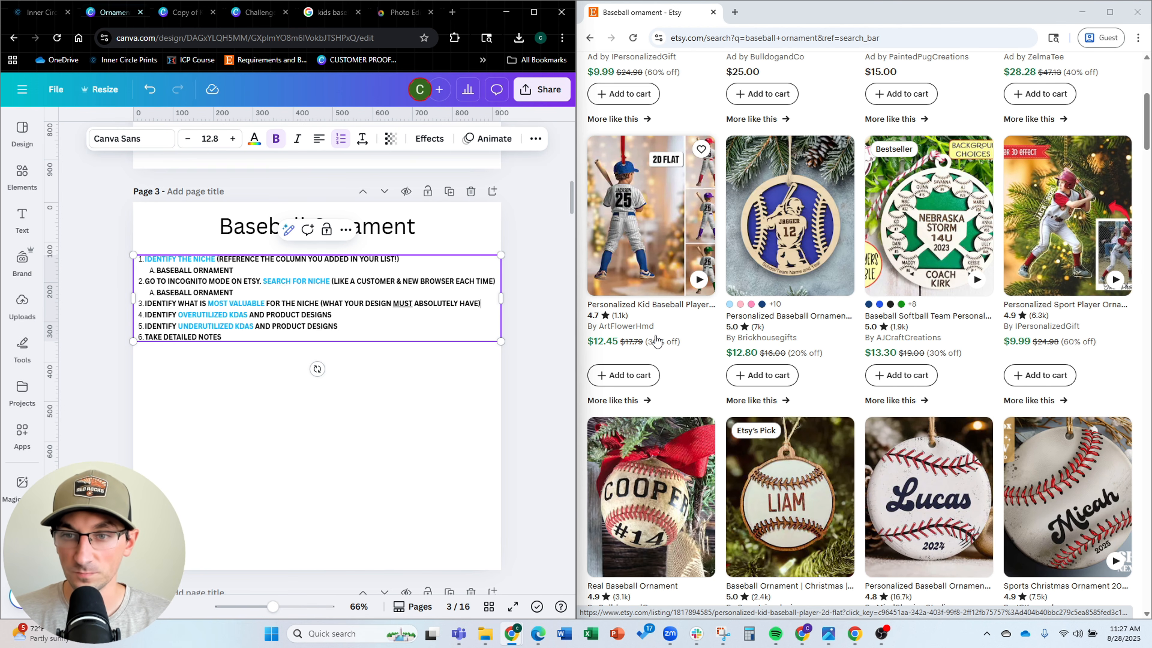
{"action": "scroll", "coordinate": [656, 340], "scroll_direction": "down", "scroll_amount": 1}
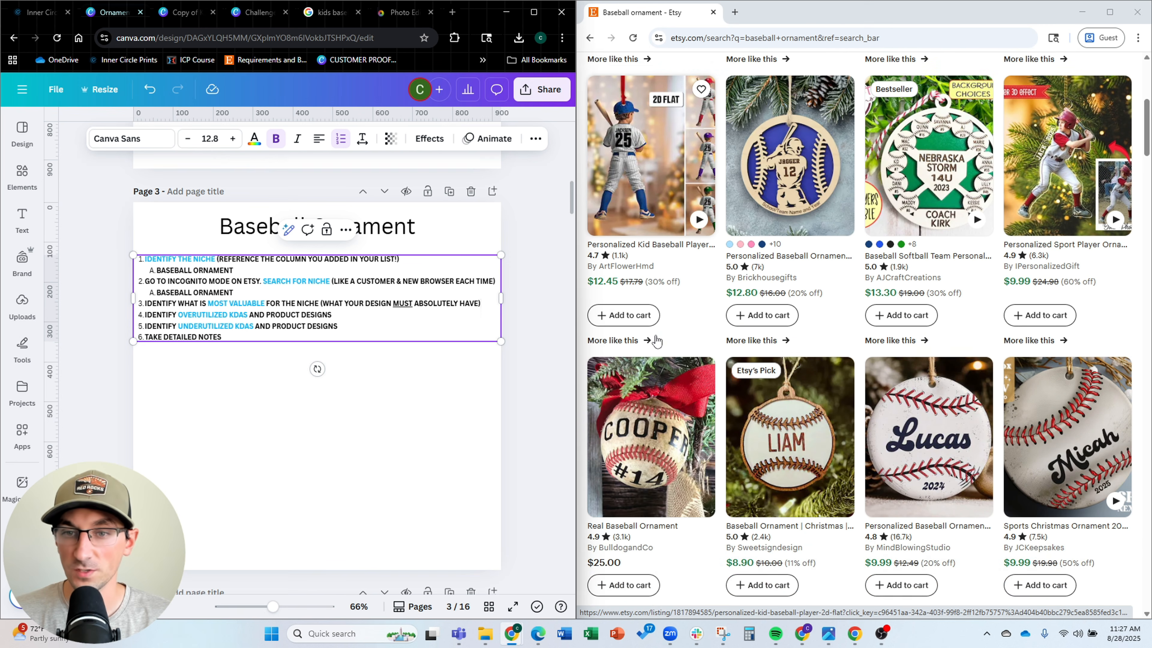
{"action": "scroll", "coordinate": [681, 340], "scroll_direction": "up", "scroll_amount": 1}
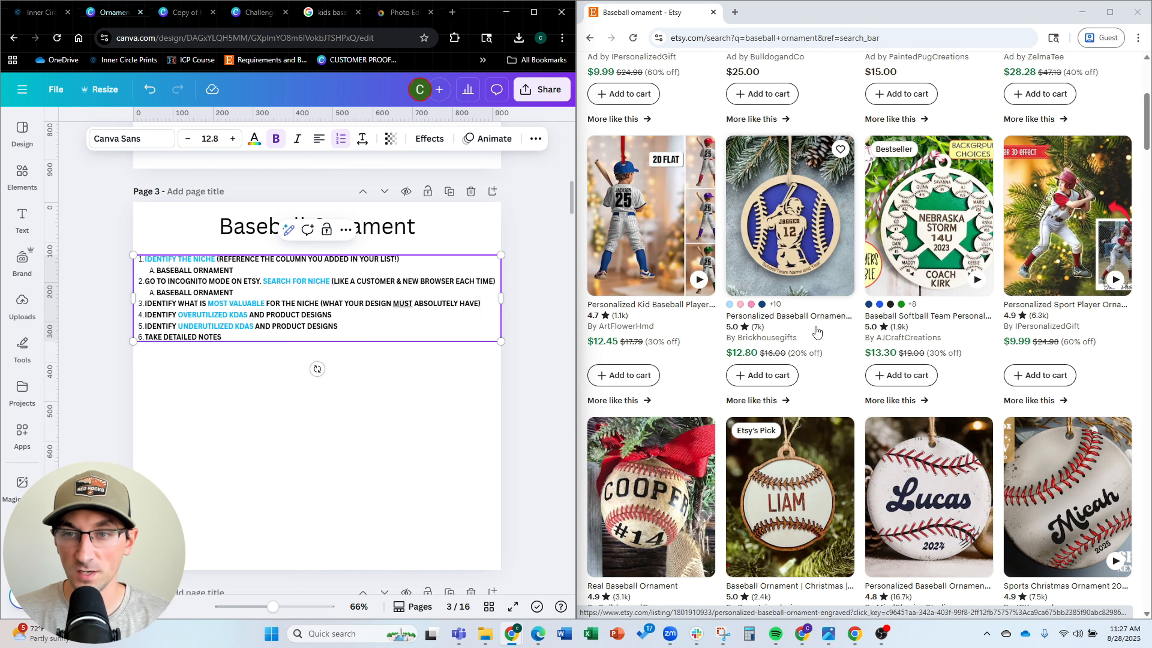
{"action": "scroll", "coordinate": [1095, 264], "scroll_direction": "down", "scroll_amount": 1}
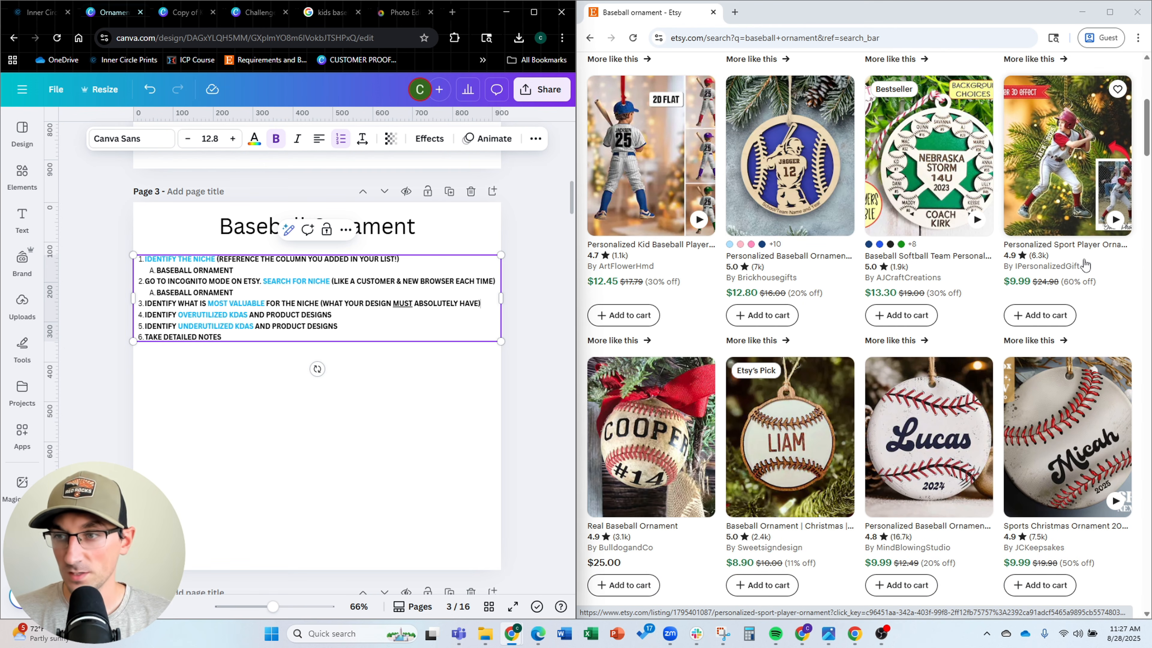
{"action": "scroll", "coordinate": [1093, 265], "scroll_direction": "down", "scroll_amount": 2}
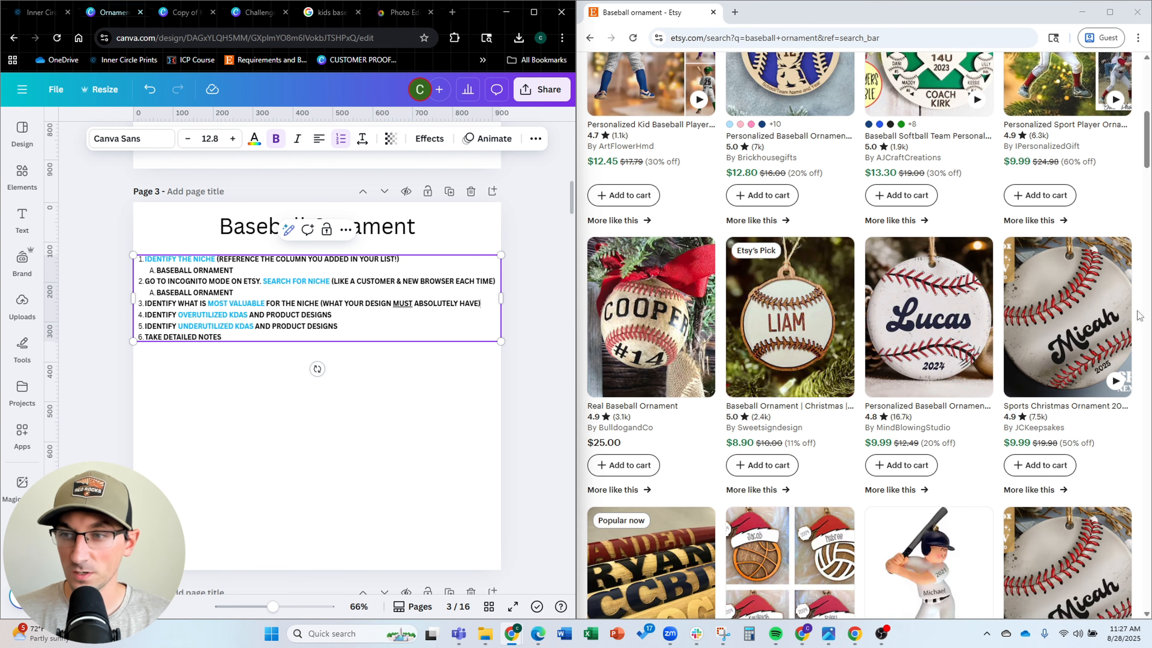
{"action": "scroll", "coordinate": [1140, 315], "scroll_direction": "down", "scroll_amount": 1}
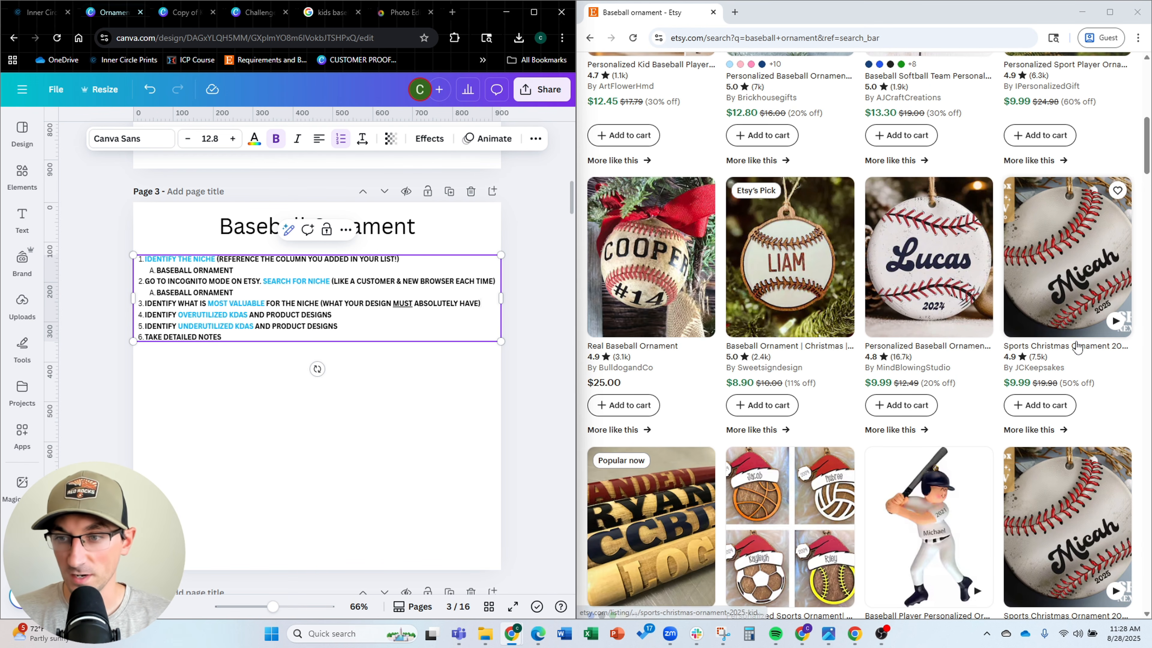
Look through the baseball ornament listings further down the results for recurring design elements and return to the upper rows
{"action": "scroll", "coordinate": [984, 309], "scroll_direction": "down", "scroll_amount": 3}
{"action": "scroll", "coordinate": [984, 310], "scroll_direction": "down", "scroll_amount": 4}
{"action": "scroll", "coordinate": [984, 307], "scroll_direction": "down", "scroll_amount": 3}
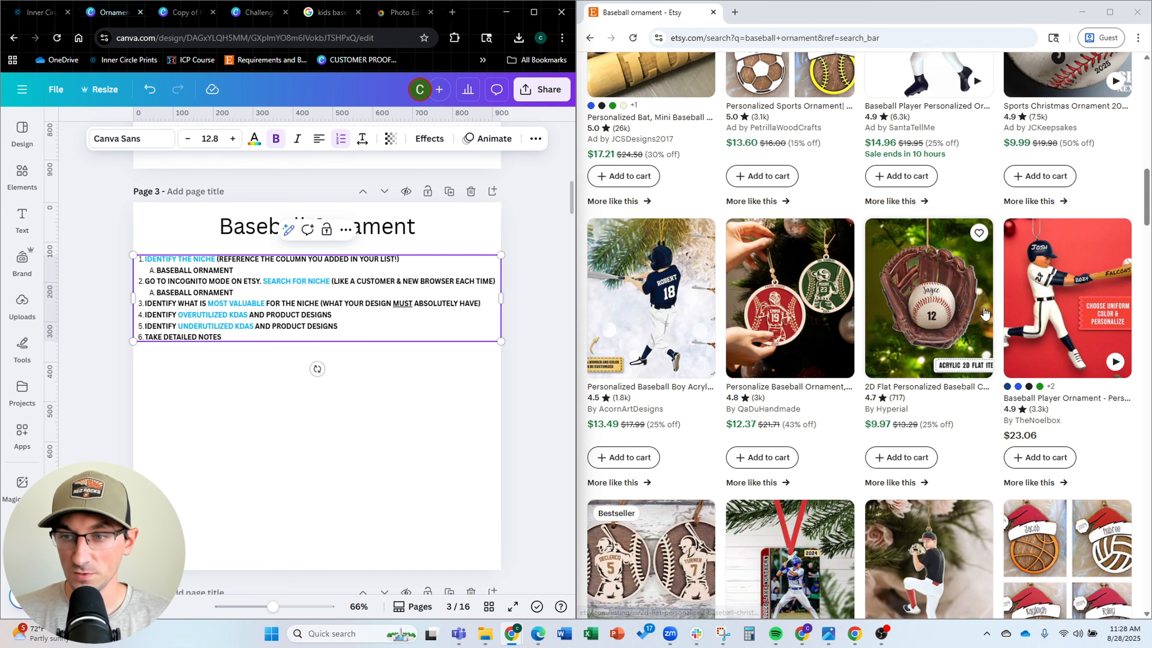
{"action": "scroll", "coordinate": [702, 269], "scroll_direction": "down", "scroll_amount": 2}
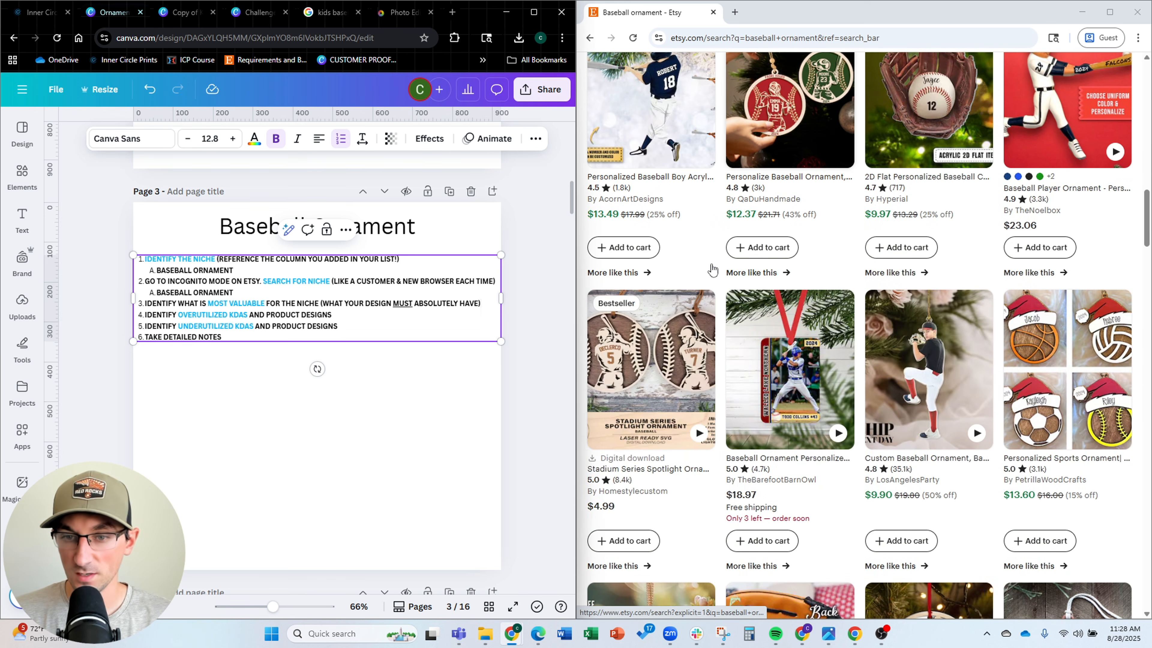
{"action": "scroll", "coordinate": [969, 448], "scroll_direction": "down", "scroll_amount": 2}
{"action": "scroll", "coordinate": [970, 431], "scroll_direction": "down", "scroll_amount": 6}
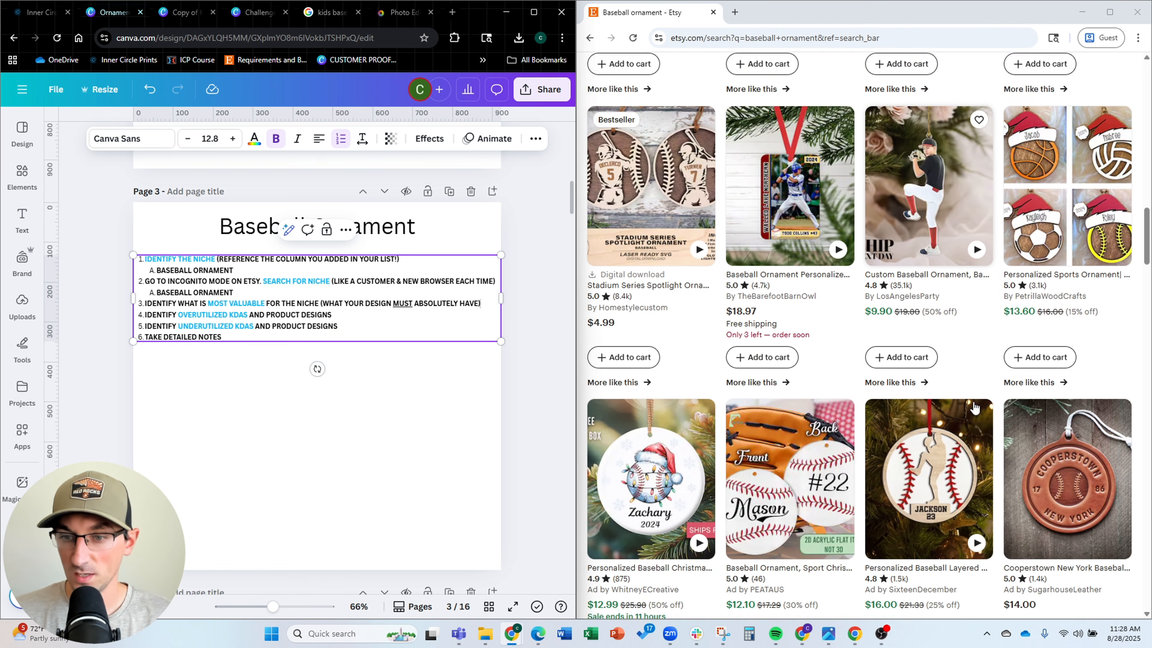
{"action": "scroll", "coordinate": [972, 413], "scroll_direction": "up", "scroll_amount": 13}
{"action": "scroll", "coordinate": [972, 405], "scroll_direction": "up", "scroll_amount": 10}
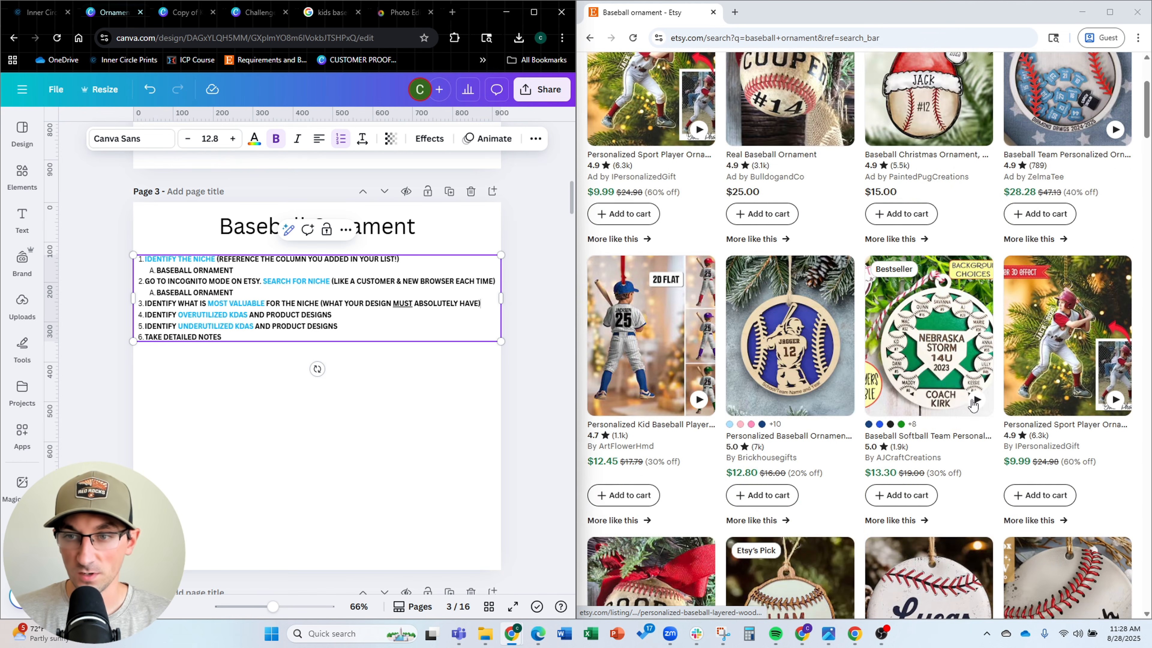
Add the sub-item "NAME AND NUMBER WITH BASEBALL REFERENCE" under the "MOST VALUABLE" step of the Baseball Ornament notes
{"action": "left_click", "coordinate": [482, 303]}
{"action": "key", "text": "Return"}
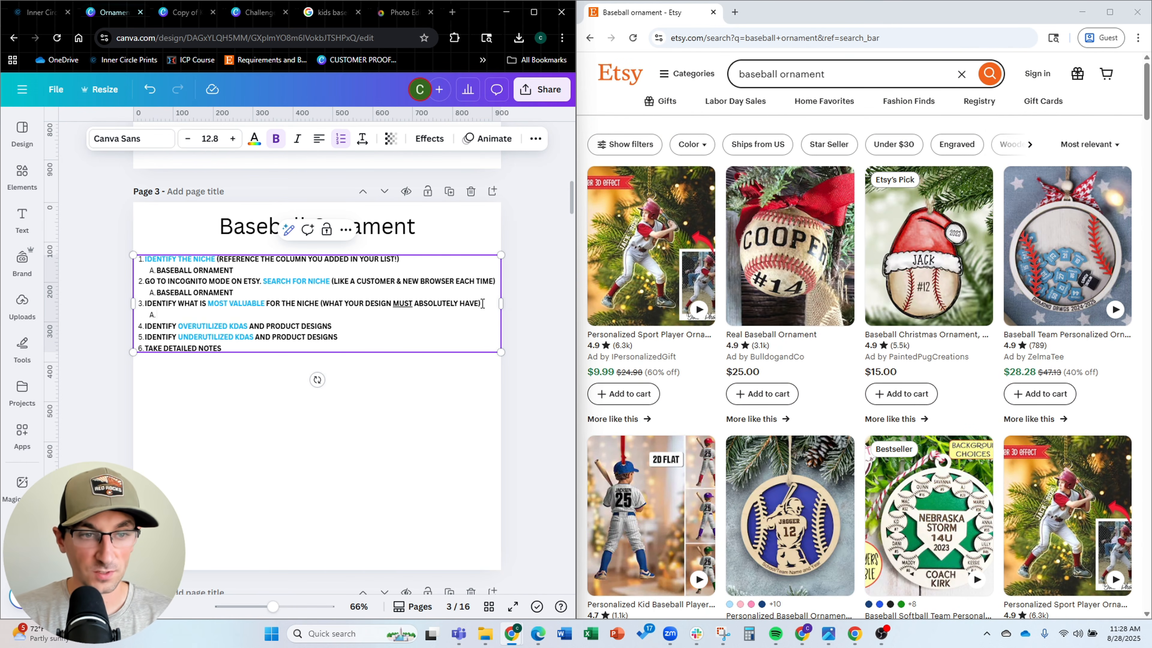
{"action": "type", "text": "NAME AND NUMBER WI"}
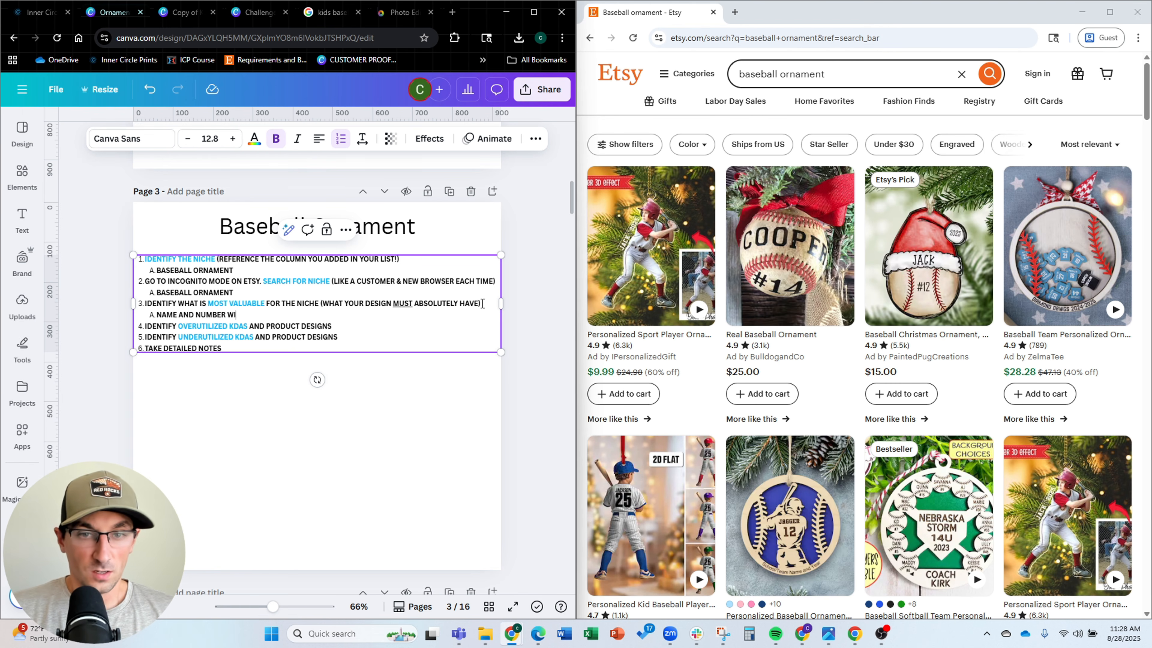
{"action": "type", "text": "TH BASEBALL REFERENCE"}
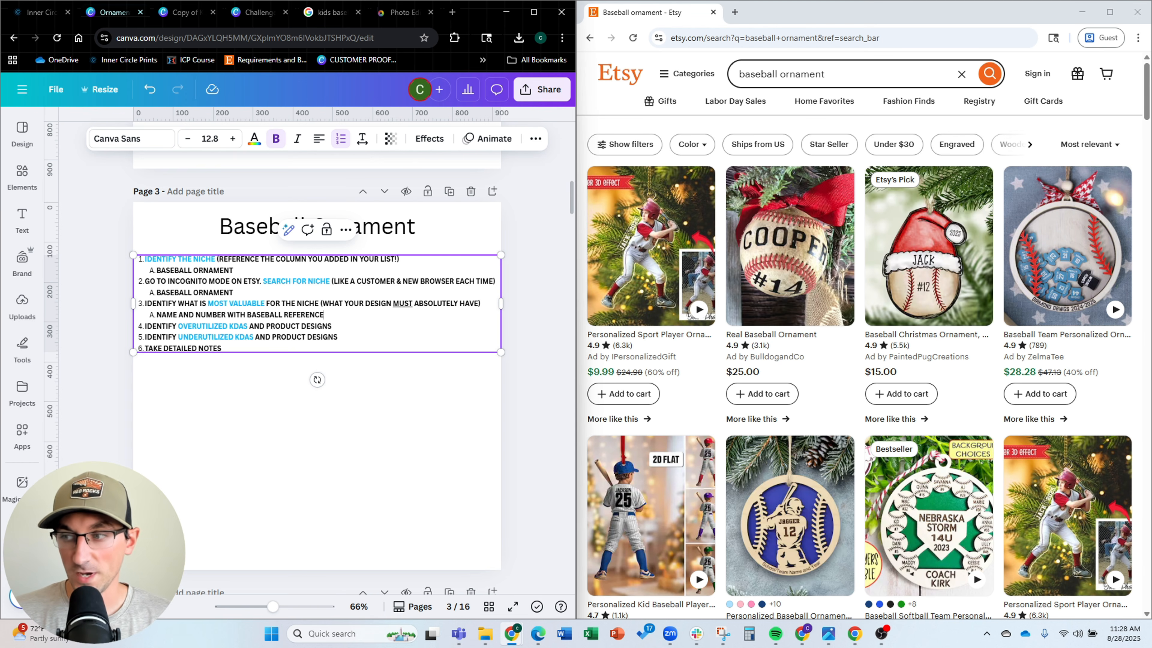
Examine the upper rows of baseball ornament listings on Etsy for overused design elements and product designs
{"action": "scroll", "coordinate": [963, 363], "scroll_direction": "down", "scroll_amount": 2}
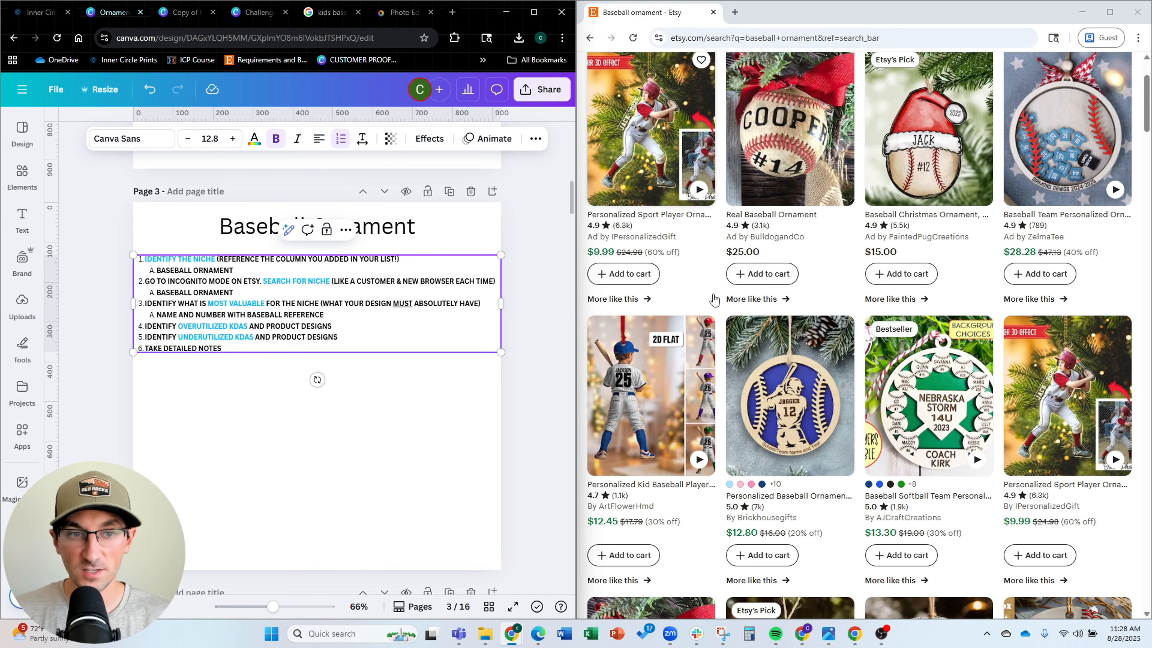
{"action": "left_click", "coordinate": [370, 322]}
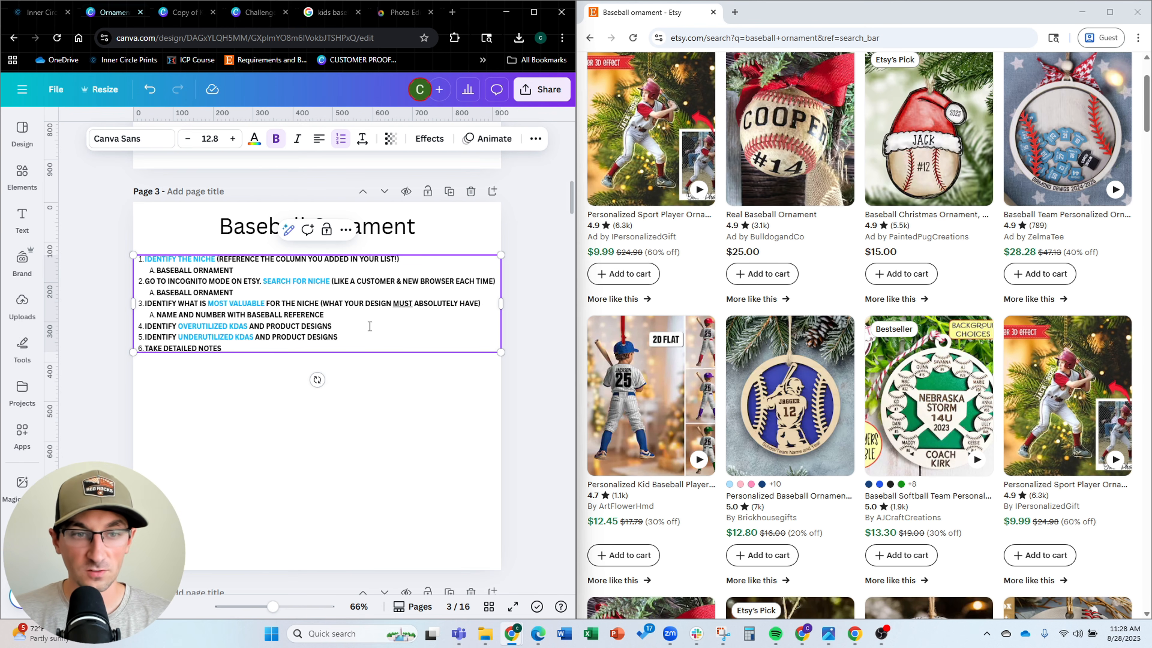
{"action": "scroll", "coordinate": [861, 318], "scroll_direction": "up", "scroll_amount": 3}
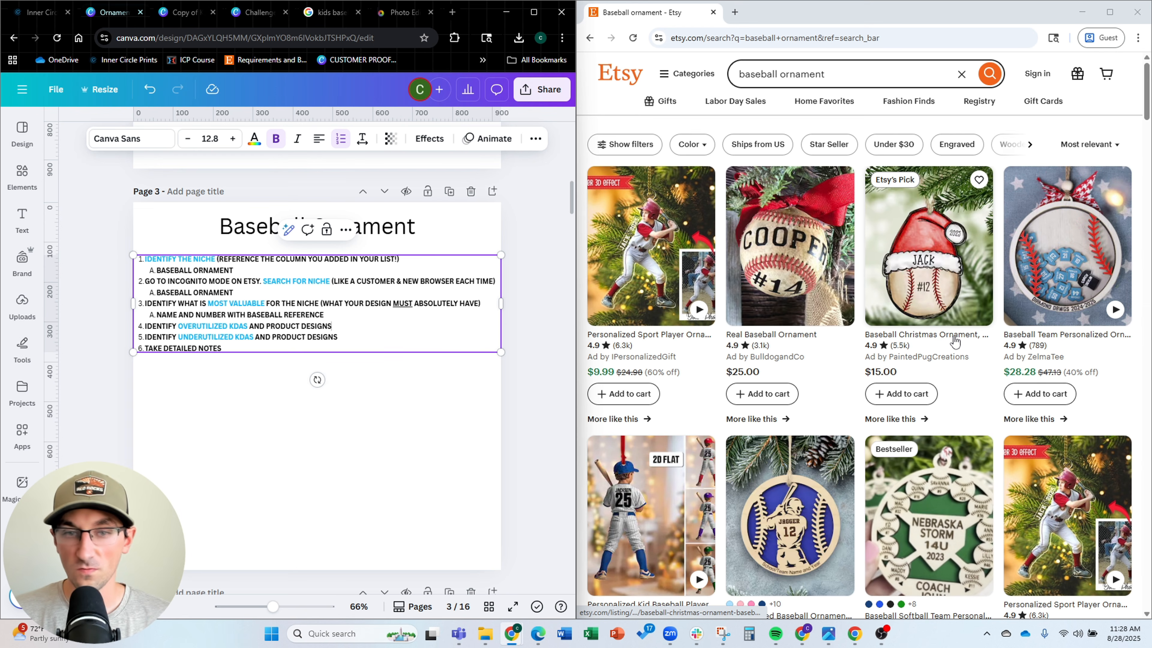
{"action": "scroll", "coordinate": [1043, 272], "scroll_direction": "down", "scroll_amount": 3}
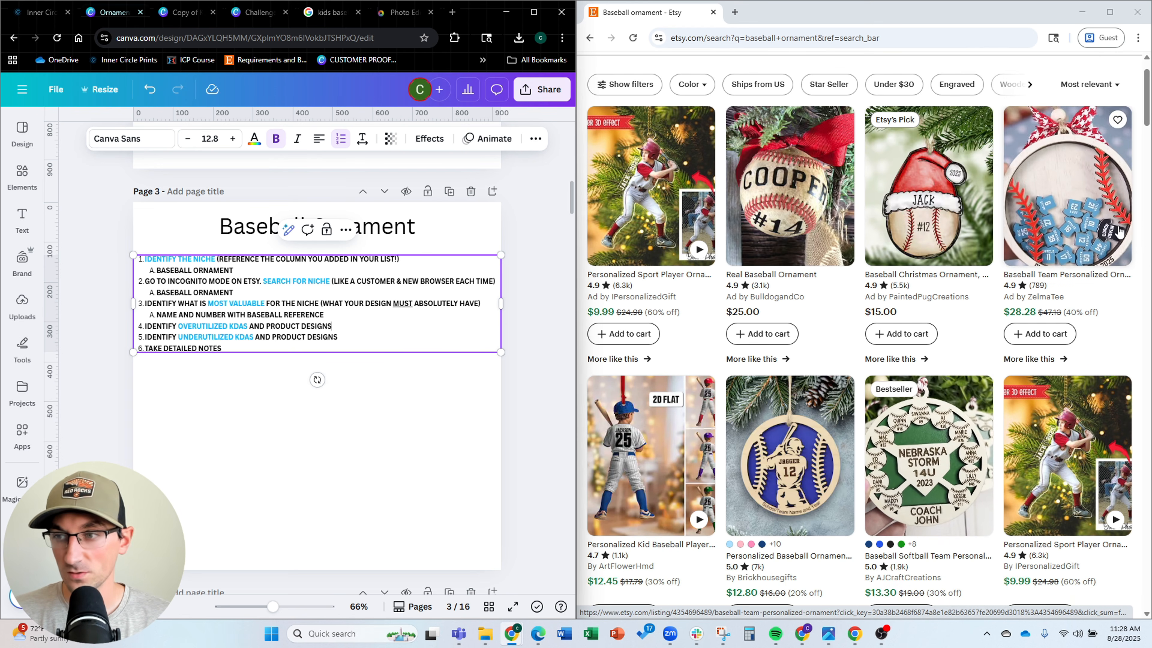
{"action": "scroll", "coordinate": [1139, 241], "scroll_direction": "down", "scroll_amount": 2}
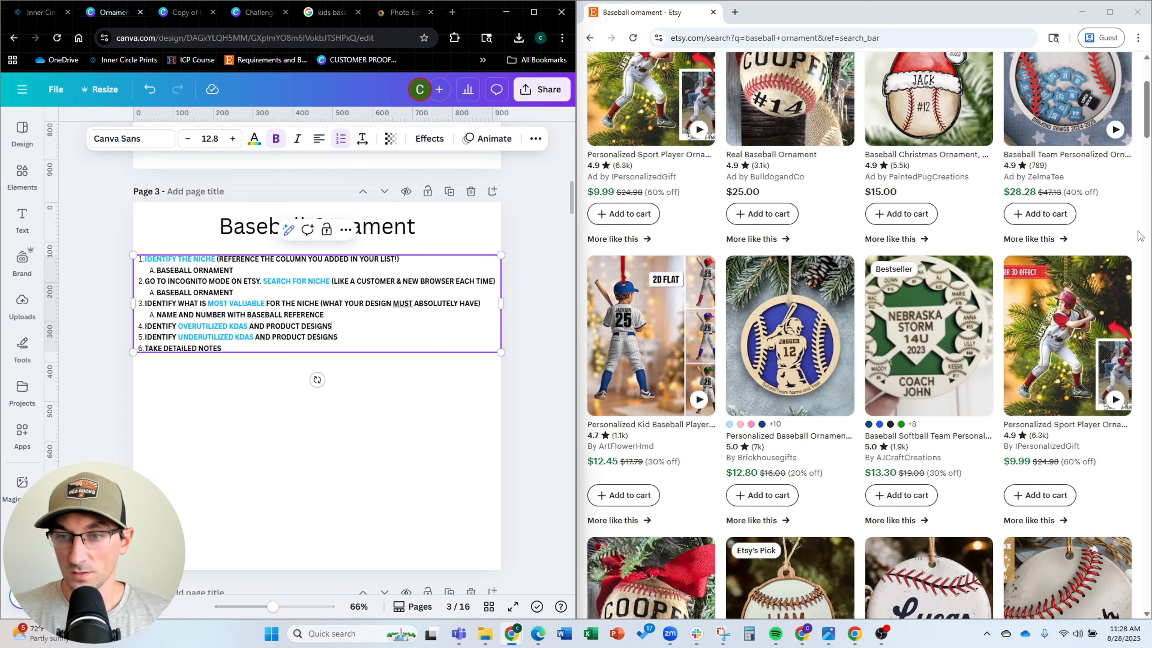
{"action": "left_click", "coordinate": [1146, 302]}
{"action": "scroll", "coordinate": [1145, 303], "scroll_direction": "up", "scroll_amount": 5}
{"action": "scroll", "coordinate": [1142, 304], "scroll_direction": "down", "scroll_amount": 5}
{"action": "scroll", "coordinate": [1143, 303], "scroll_direction": "down", "scroll_amount": 6}
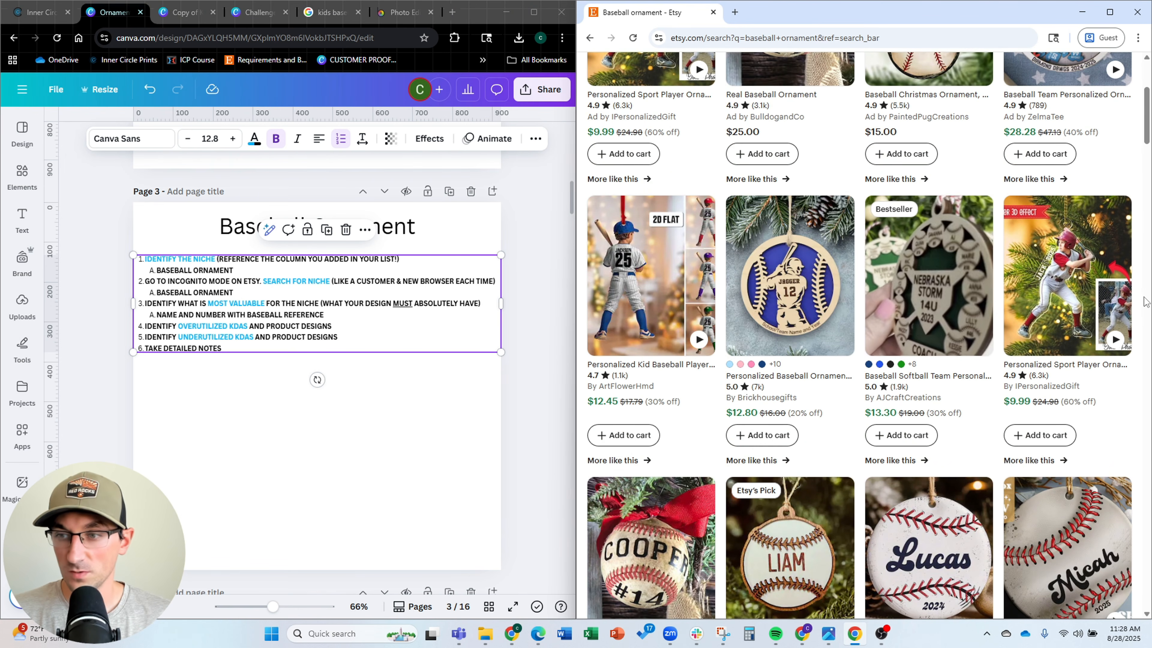
{"action": "scroll", "coordinate": [1143, 303], "scroll_direction": "down", "scroll_amount": 1}
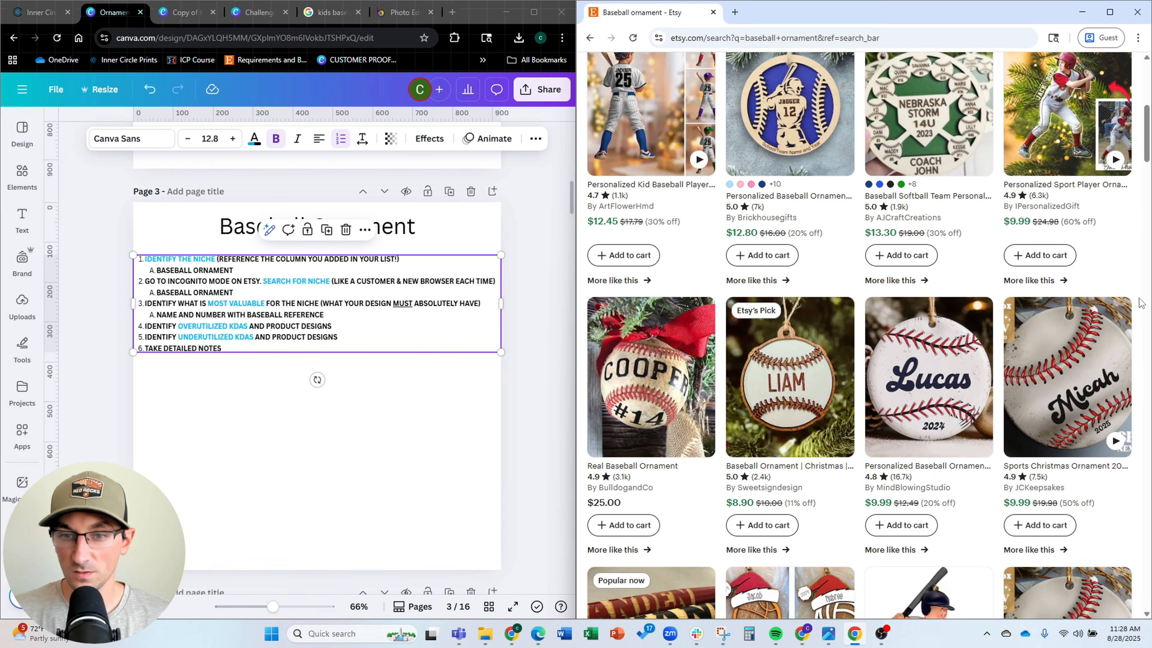
Compare the baseball ornament listings further down the results, checking how often stitched baseball backgrounds, player figures and gloves recur
{"action": "scroll", "coordinate": [1140, 303], "scroll_direction": "down", "scroll_amount": 2}
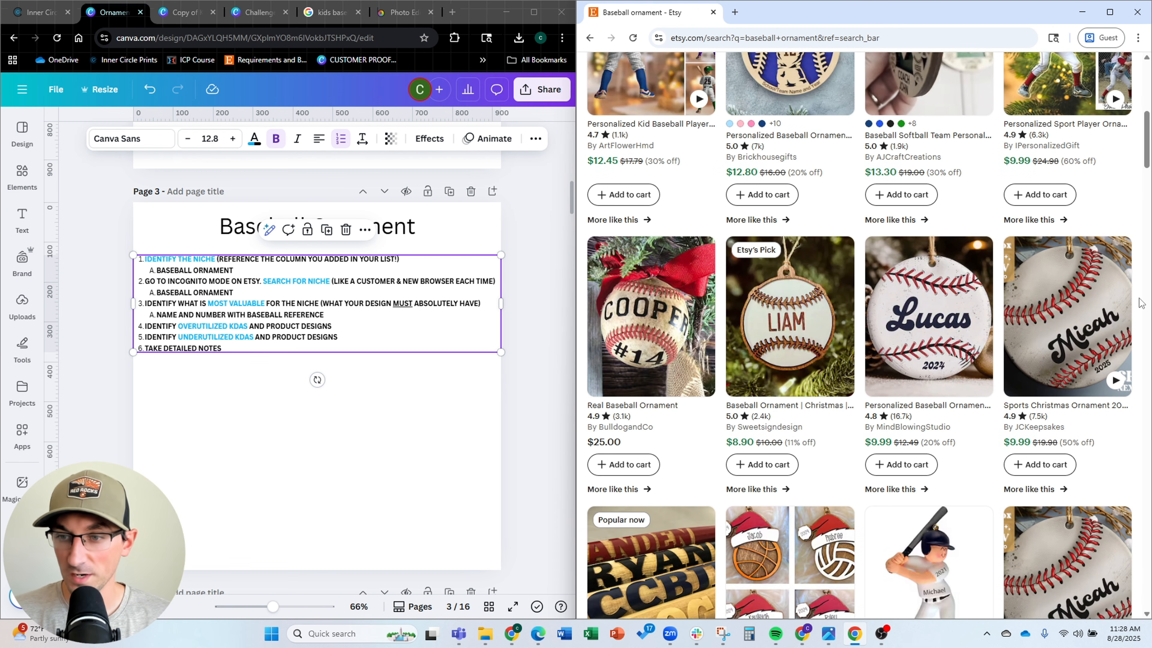
{"action": "scroll", "coordinate": [1141, 303], "scroll_direction": "down", "scroll_amount": 1}
{"action": "scroll", "coordinate": [1141, 303], "scroll_direction": "down", "scroll_amount": 5}
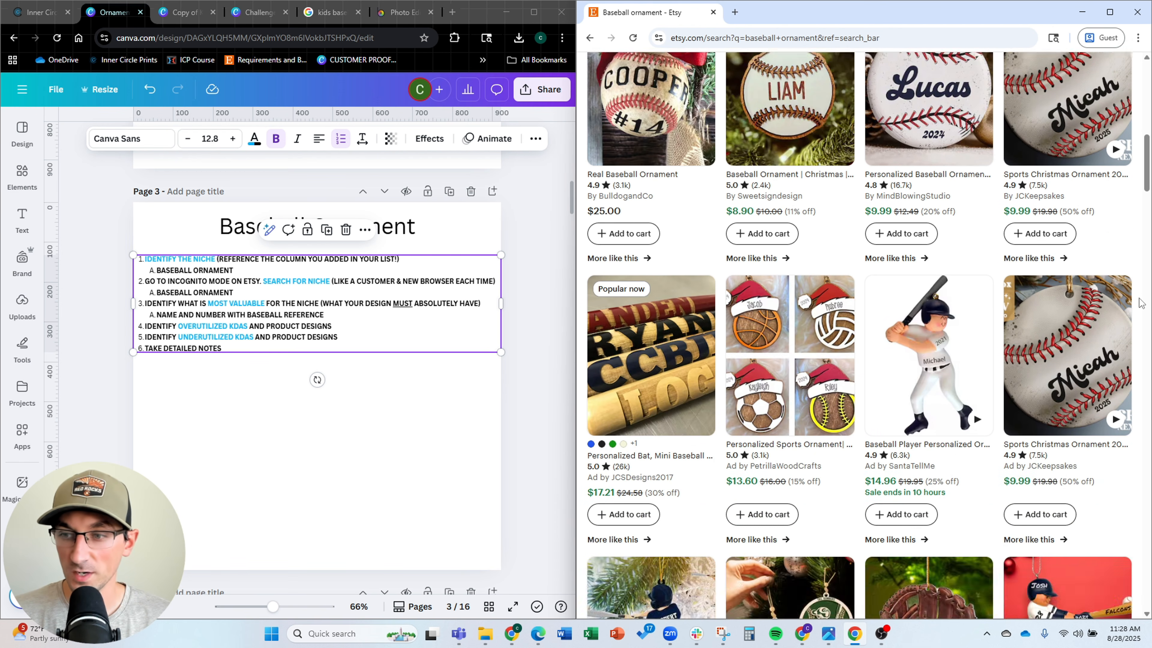
{"action": "scroll", "coordinate": [1141, 303], "scroll_direction": "down", "scroll_amount": 5}
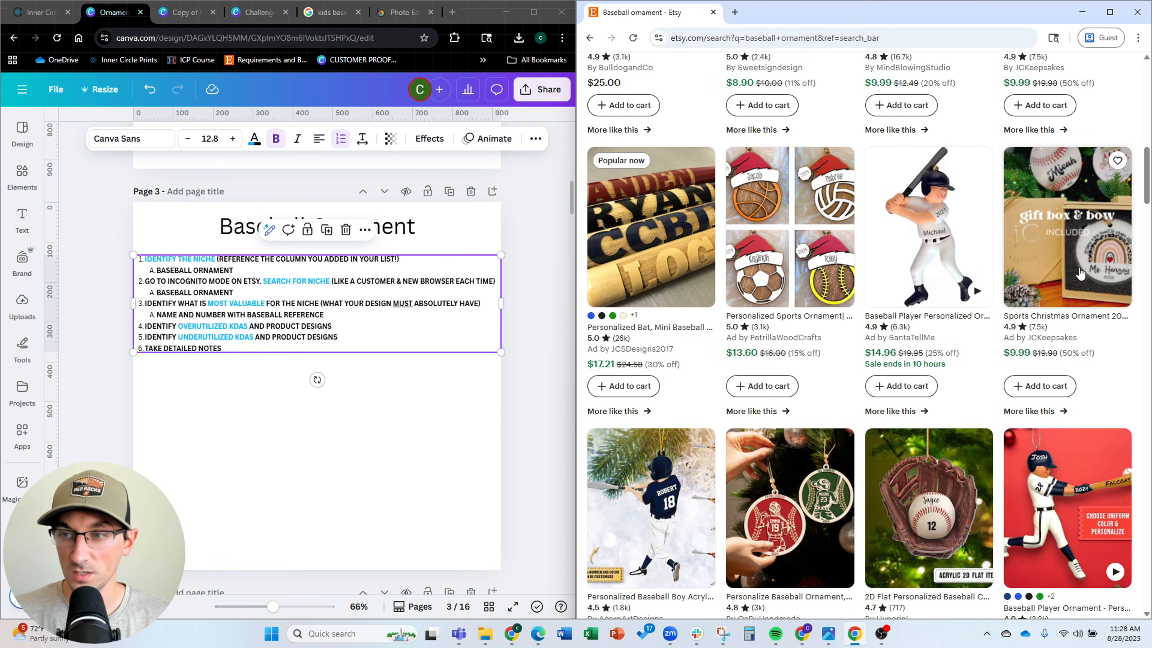
{"action": "scroll", "coordinate": [1080, 274], "scroll_direction": "down", "scroll_amount": 5}
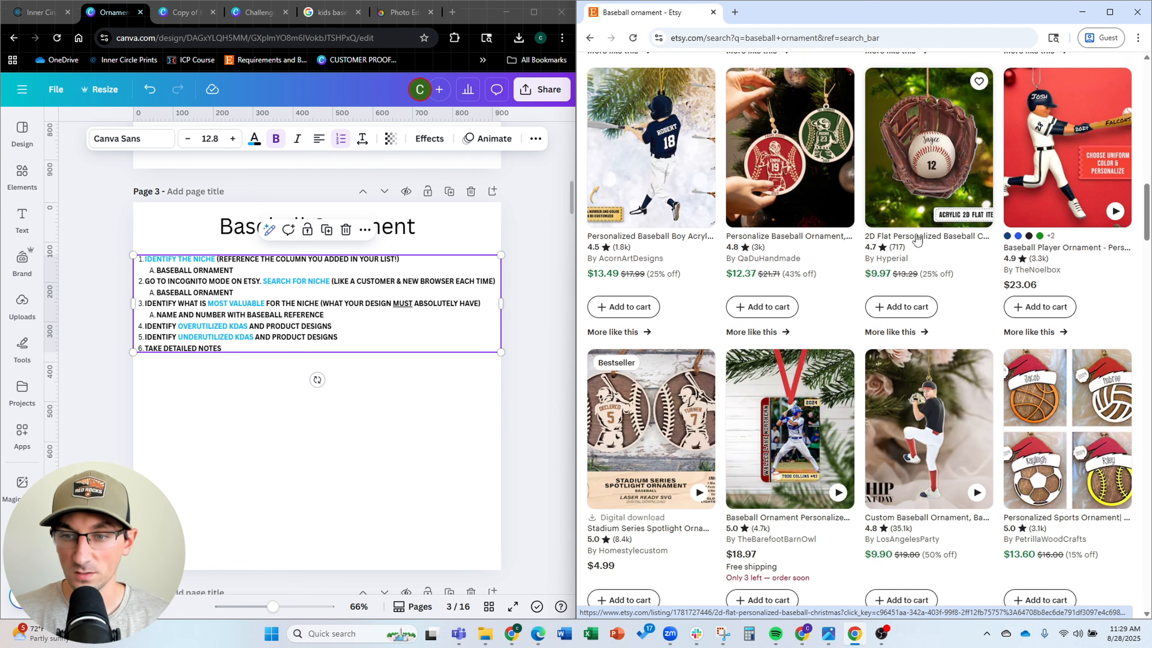
{"action": "scroll", "coordinate": [655, 269], "scroll_direction": "down", "scroll_amount": 5}
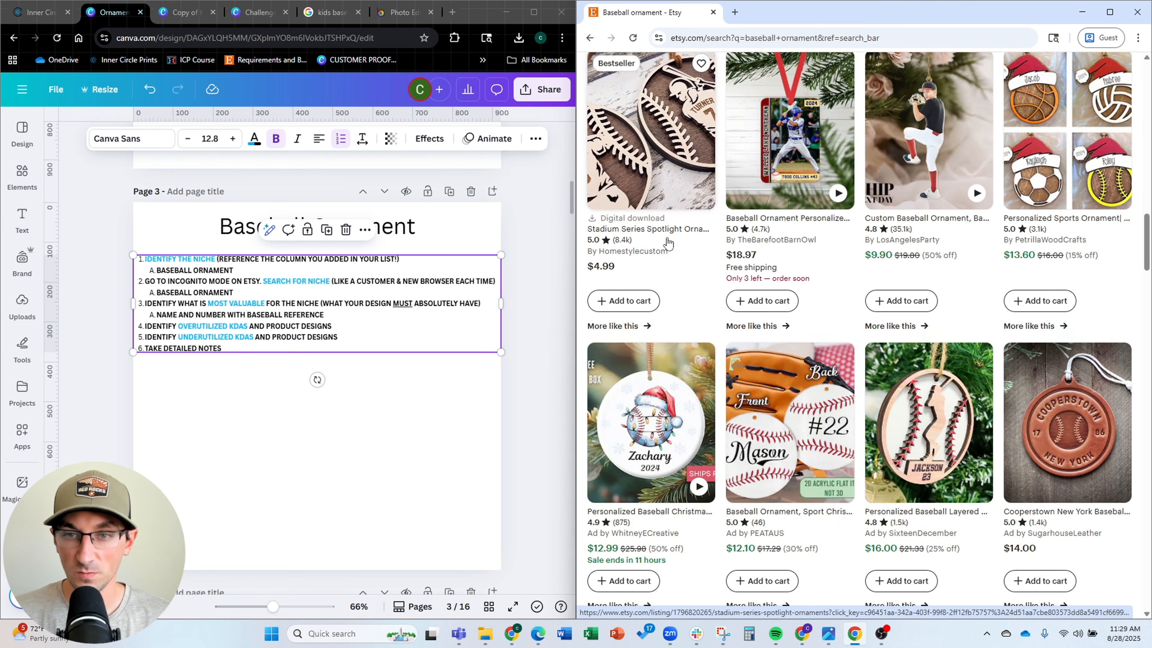
{"action": "scroll", "coordinate": [779, 294], "scroll_direction": "down", "scroll_amount": 1}
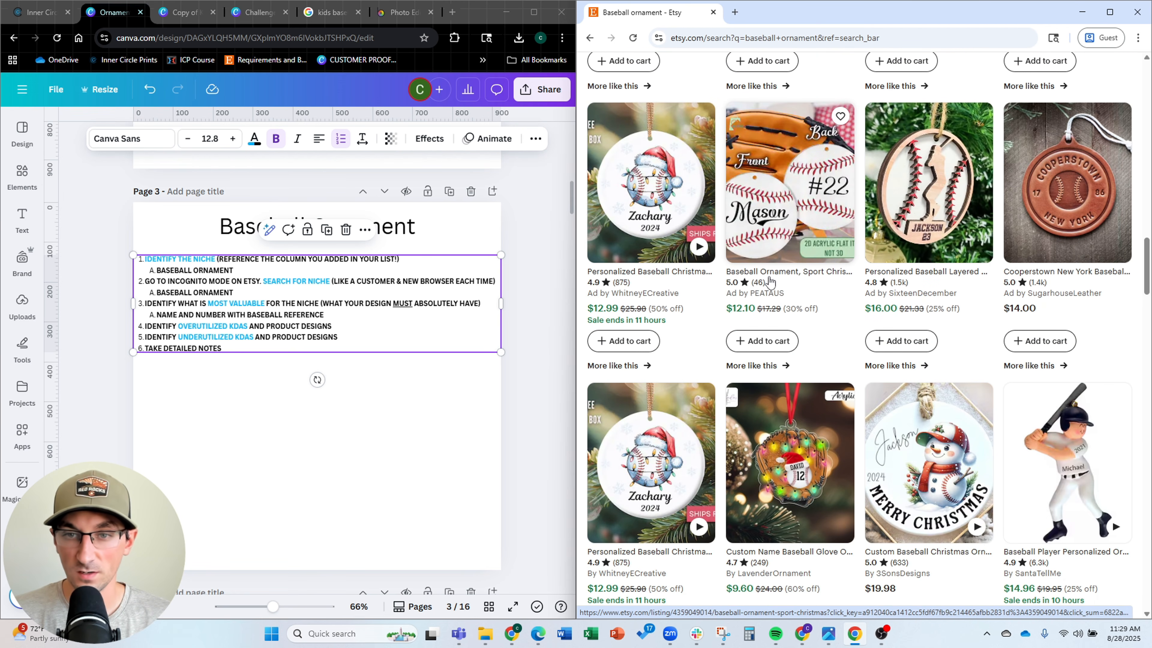
{"action": "scroll", "coordinate": [655, 191], "scroll_direction": "down", "scroll_amount": 7}
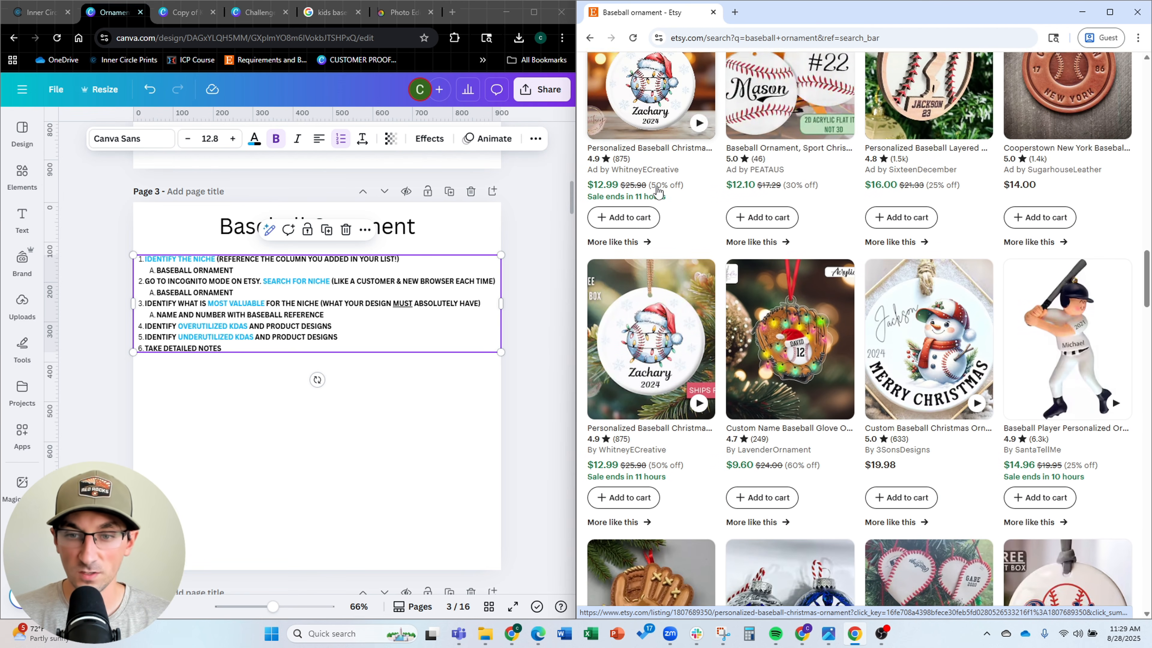
{"action": "scroll", "coordinate": [648, 206], "scroll_direction": "up", "scroll_amount": 2}
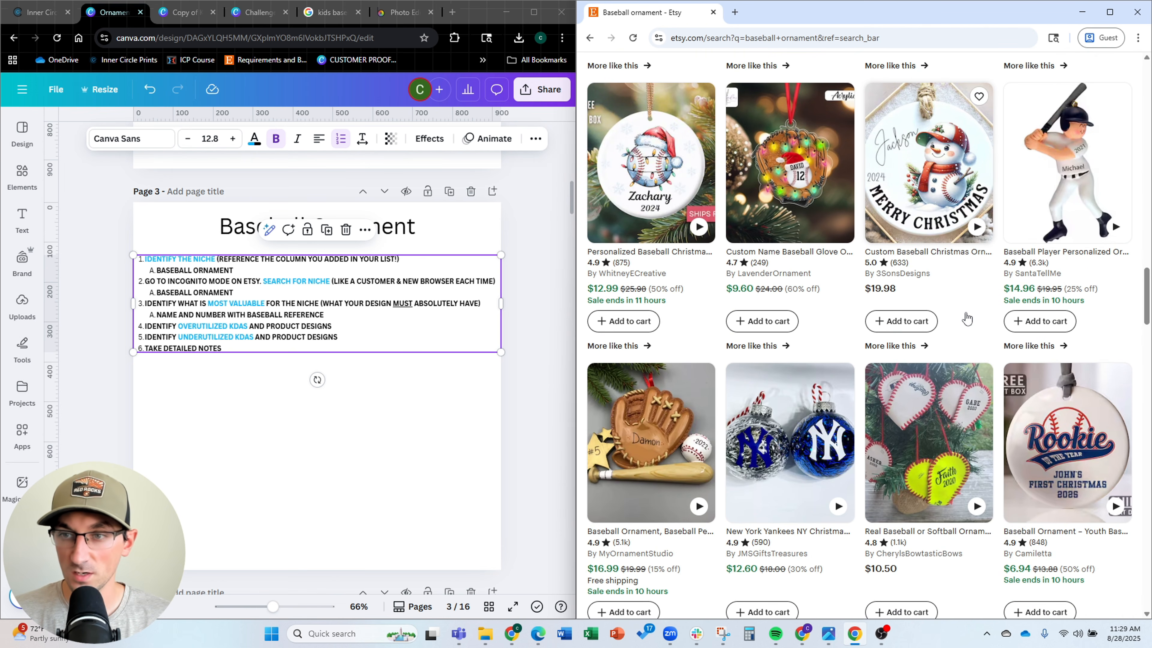
{"action": "scroll", "coordinate": [966, 319], "scroll_direction": "down", "scroll_amount": 10}
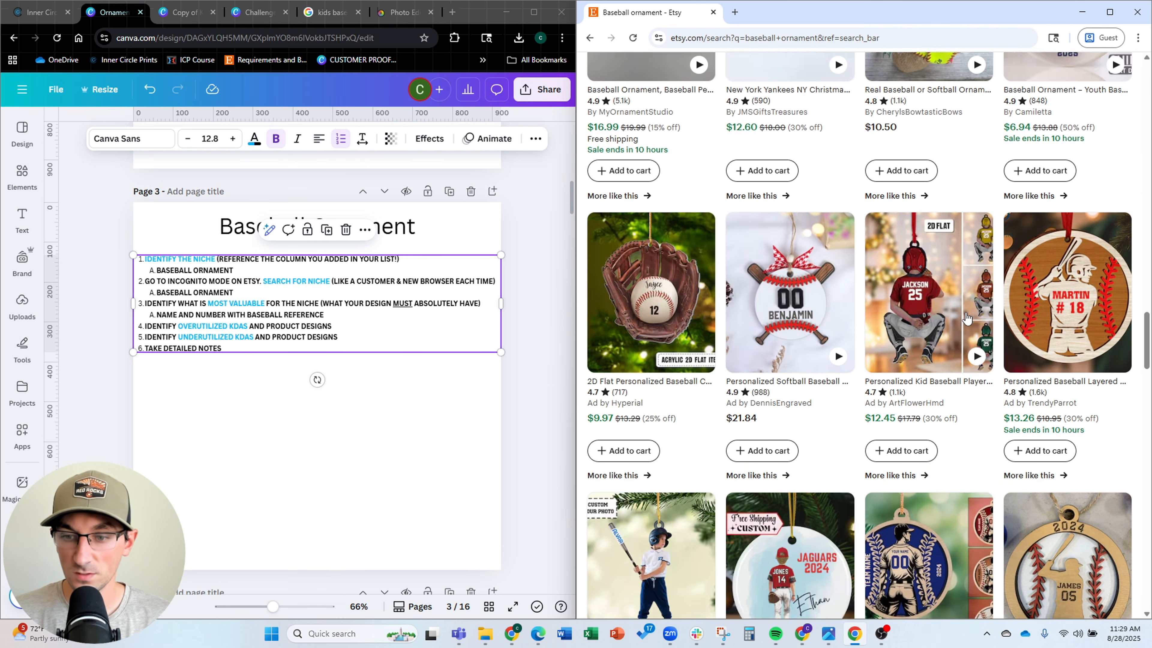
Recheck the upper listings and add the sub-item "SIMPLE BASEBALL BACKGROUND" under the "OVERUTILIZED KDAS" step of the notes
{"action": "scroll", "coordinate": [967, 319], "scroll_direction": "up", "scroll_amount": 15}
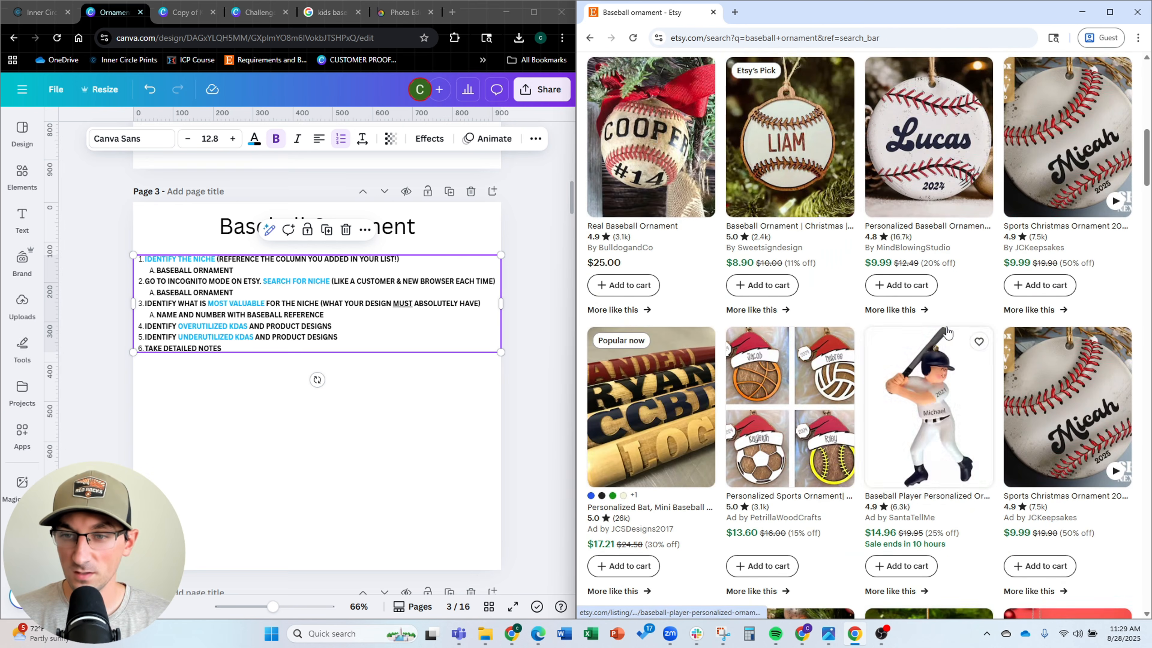
{"action": "scroll", "coordinate": [946, 334], "scroll_direction": "down", "scroll_amount": 6}
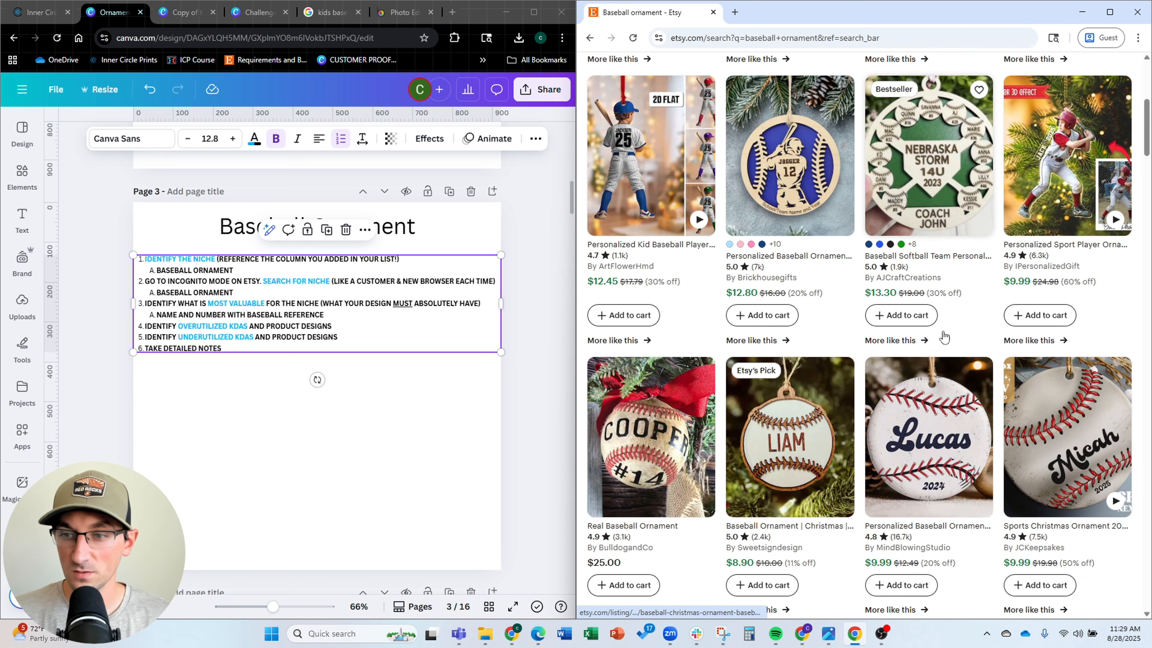
{"action": "scroll", "coordinate": [940, 428], "scroll_direction": "down", "scroll_amount": 3}
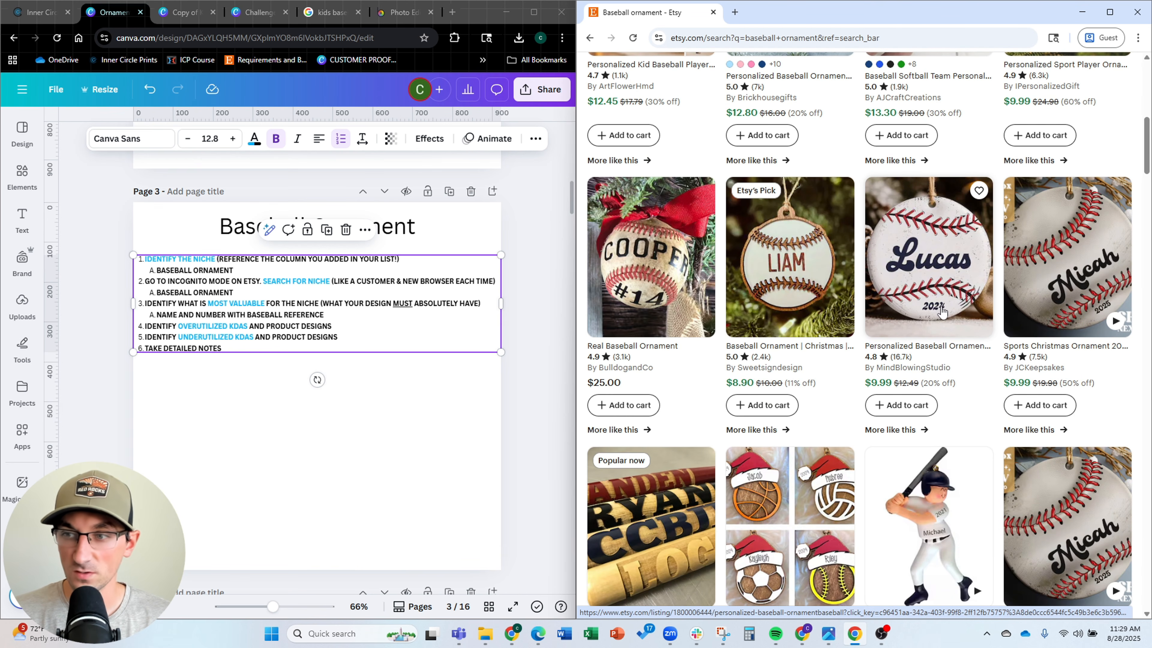
{"action": "scroll", "coordinate": [987, 356], "scroll_direction": "down", "scroll_amount": 1}
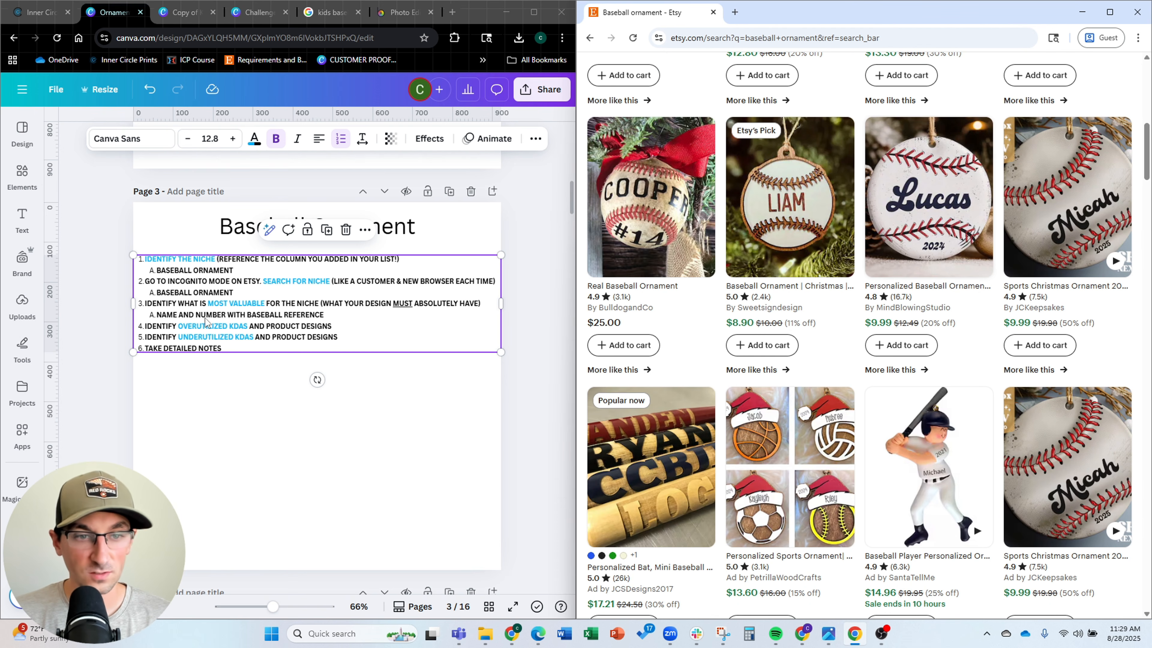
{"action": "left_click", "coordinate": [350, 329]}
{"action": "key", "text": "Return"}
{"action": "key", "text": "Tab"}
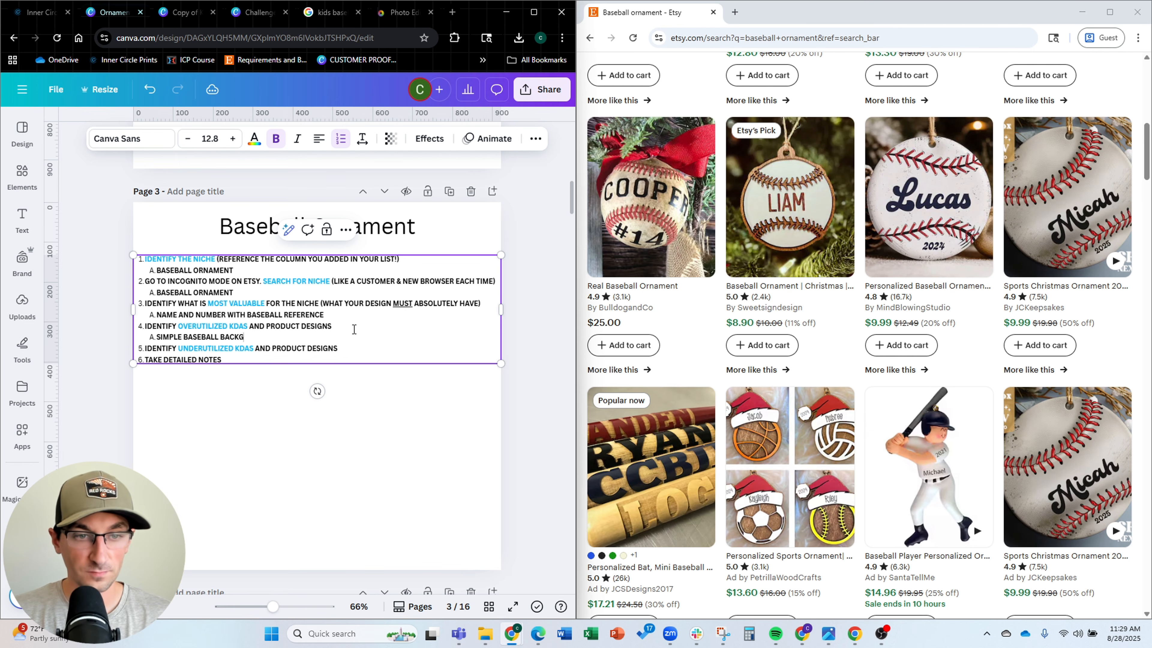
{"action": "left_click", "coordinate": [327, 439]}
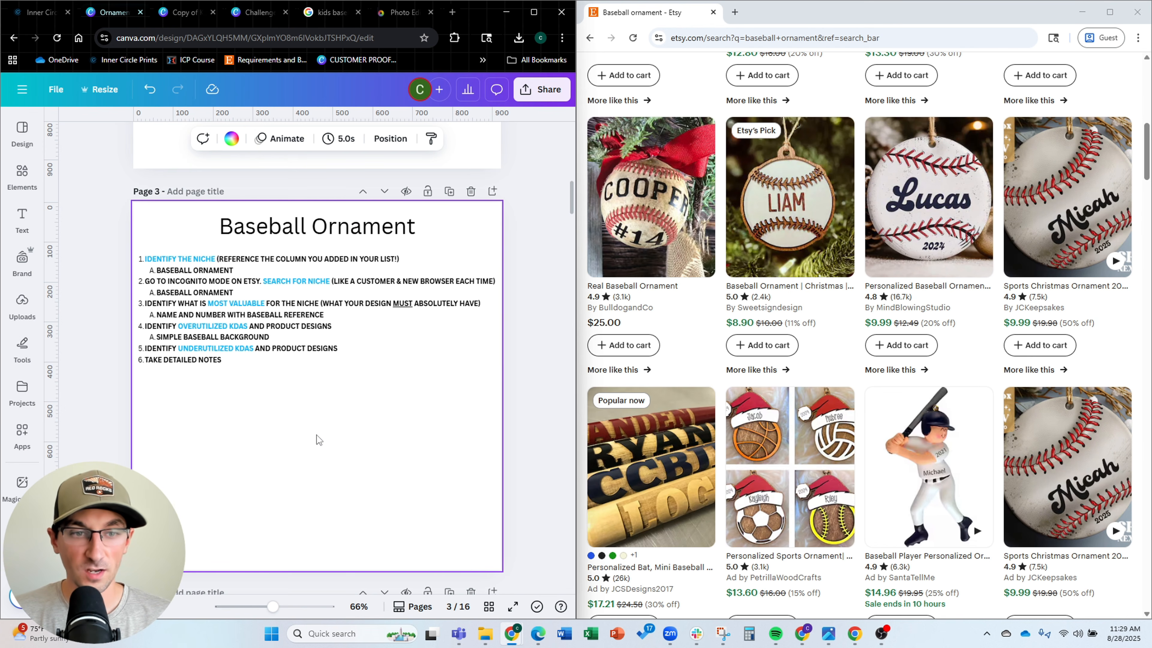
Return to the first Etsy results and review the design element list on page 1 of the other Canva design
{"action": "scroll", "coordinate": [666, 374], "scroll_direction": "up", "scroll_amount": 10}
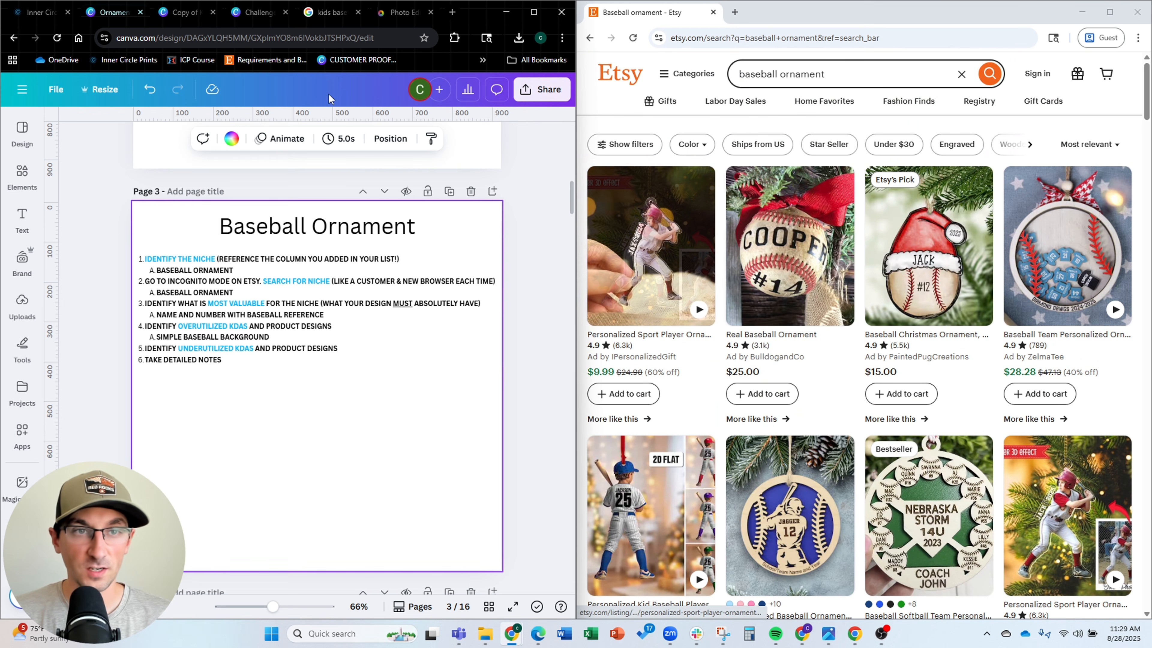
{"action": "left_click", "coordinate": [179, 18]}
{"action": "scroll", "coordinate": [352, 243], "scroll_direction": "down", "scroll_amount": 15}
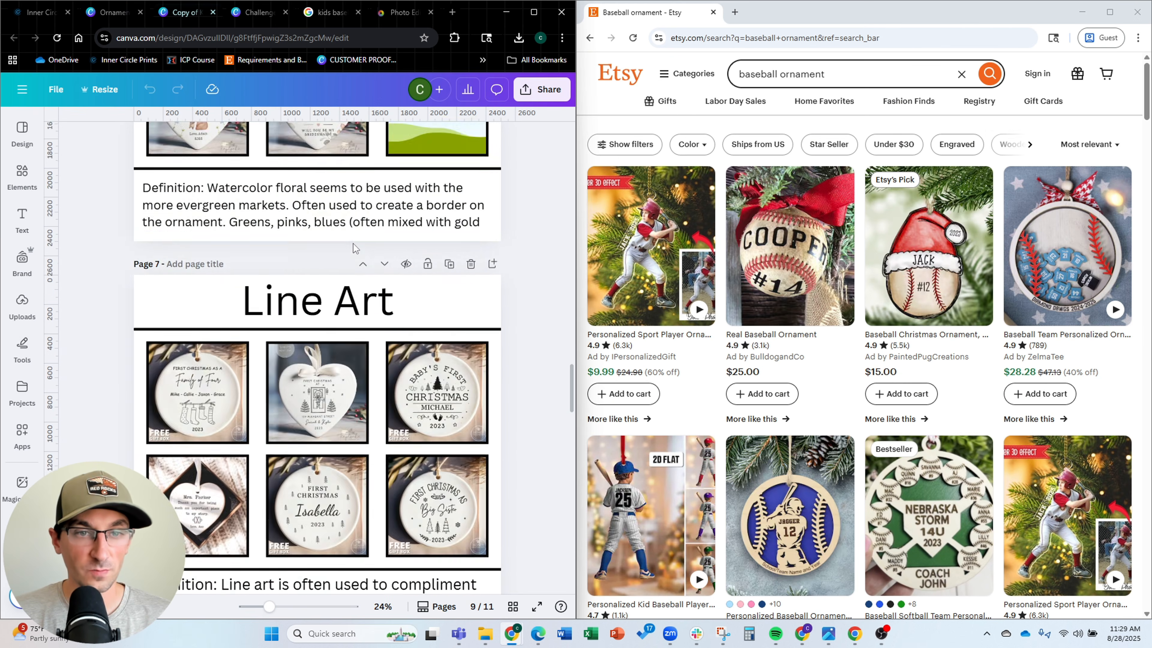
{"action": "scroll", "coordinate": [338, 257], "scroll_direction": "up", "scroll_amount": 15}
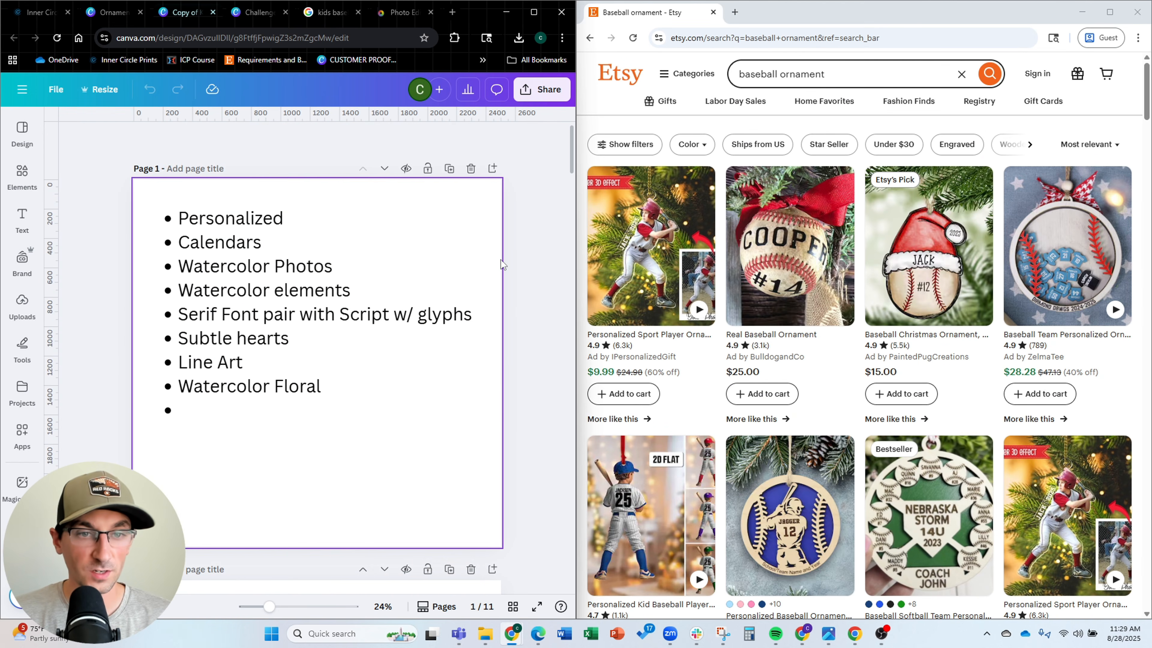
{"action": "left_click", "coordinate": [501, 259]}
{"action": "scroll", "coordinate": [500, 259], "scroll_direction": "down", "scroll_amount": 4}
{"action": "scroll", "coordinate": [500, 259], "scroll_direction": "up", "scroll_amount": 4}
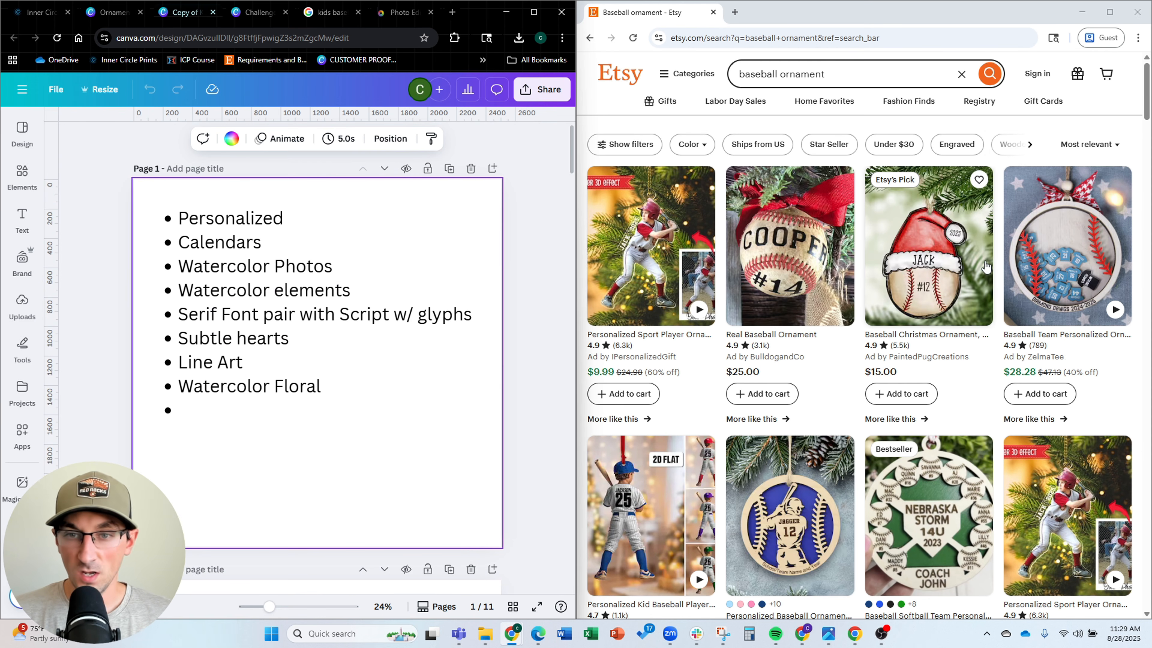
Examine the baseball ornament listings on Etsy for underused design elements, comparing them with the Canva element list
{"action": "scroll", "coordinate": [759, 238], "scroll_direction": "down", "scroll_amount": 3}
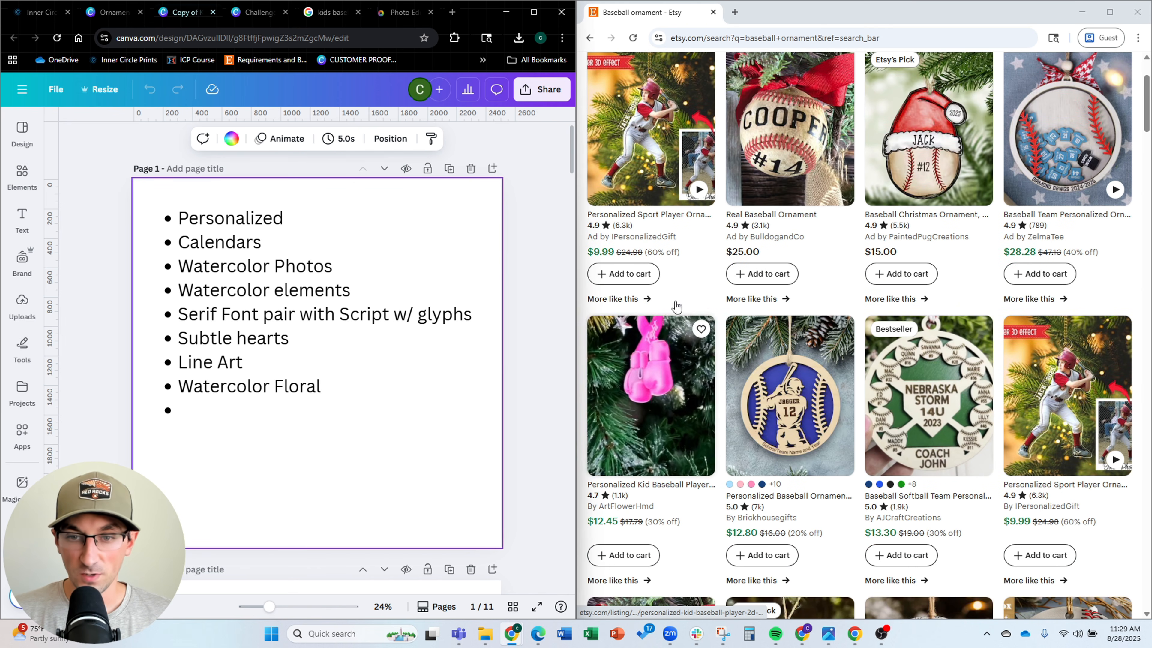
{"action": "scroll", "coordinate": [634, 410], "scroll_direction": "down", "scroll_amount": 3}
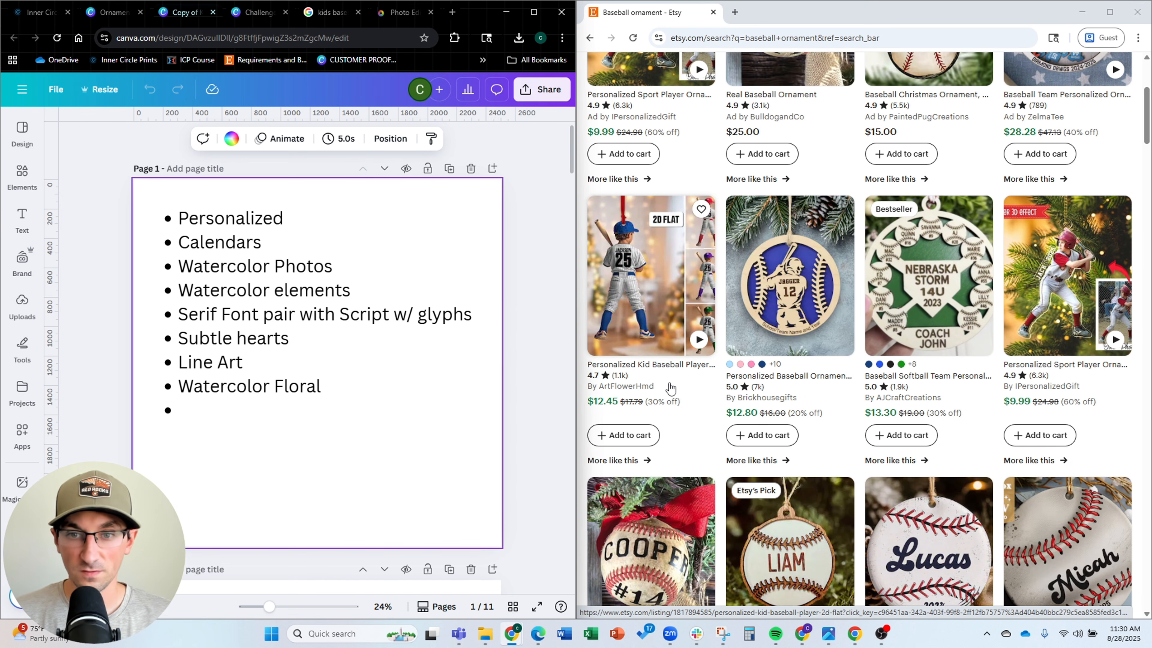
{"action": "scroll", "coordinate": [670, 388], "scroll_direction": "down", "scroll_amount": 8}
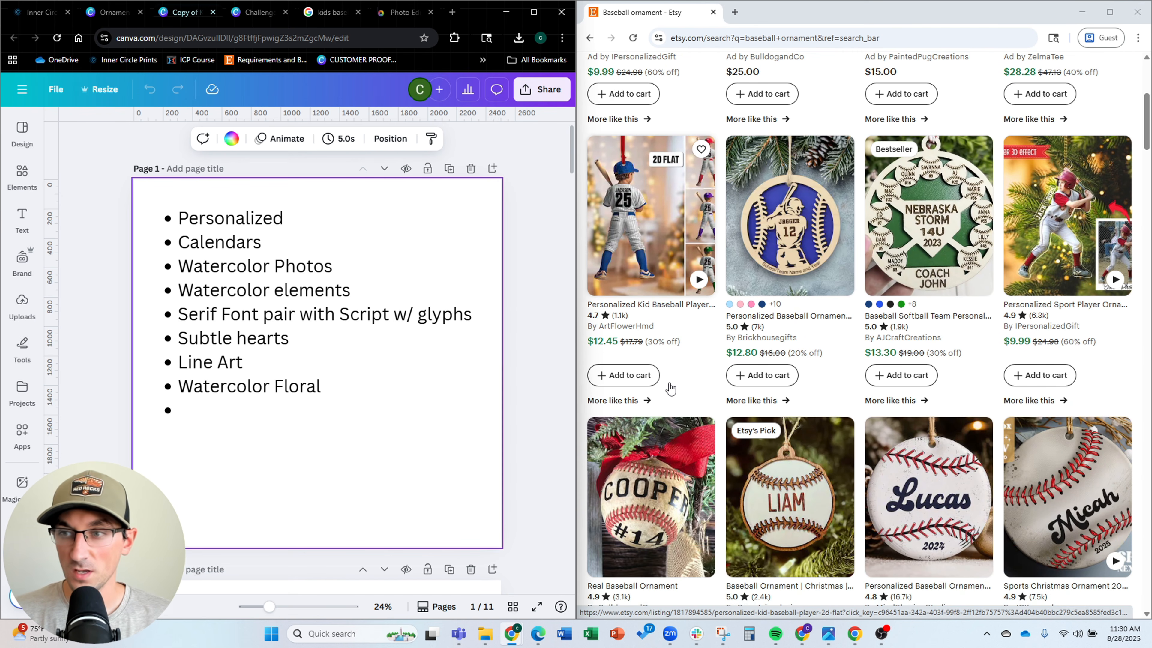
{"action": "scroll", "coordinate": [723, 367], "scroll_direction": "down", "scroll_amount": 10}
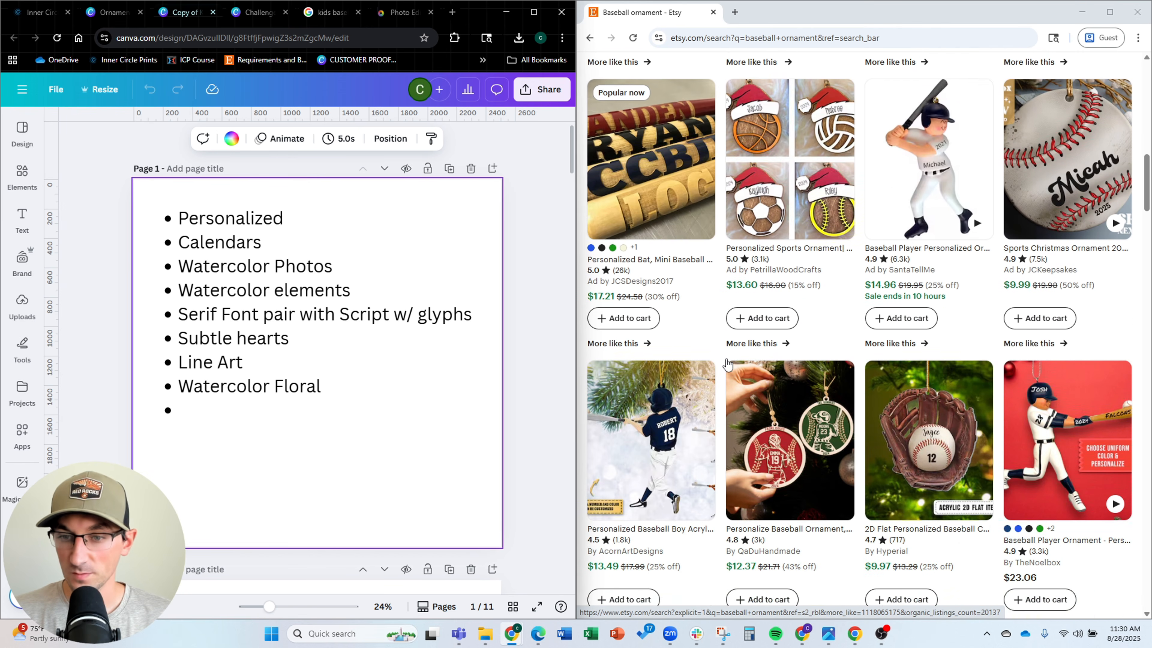
{"action": "scroll", "coordinate": [723, 361], "scroll_direction": "down", "scroll_amount": 10}
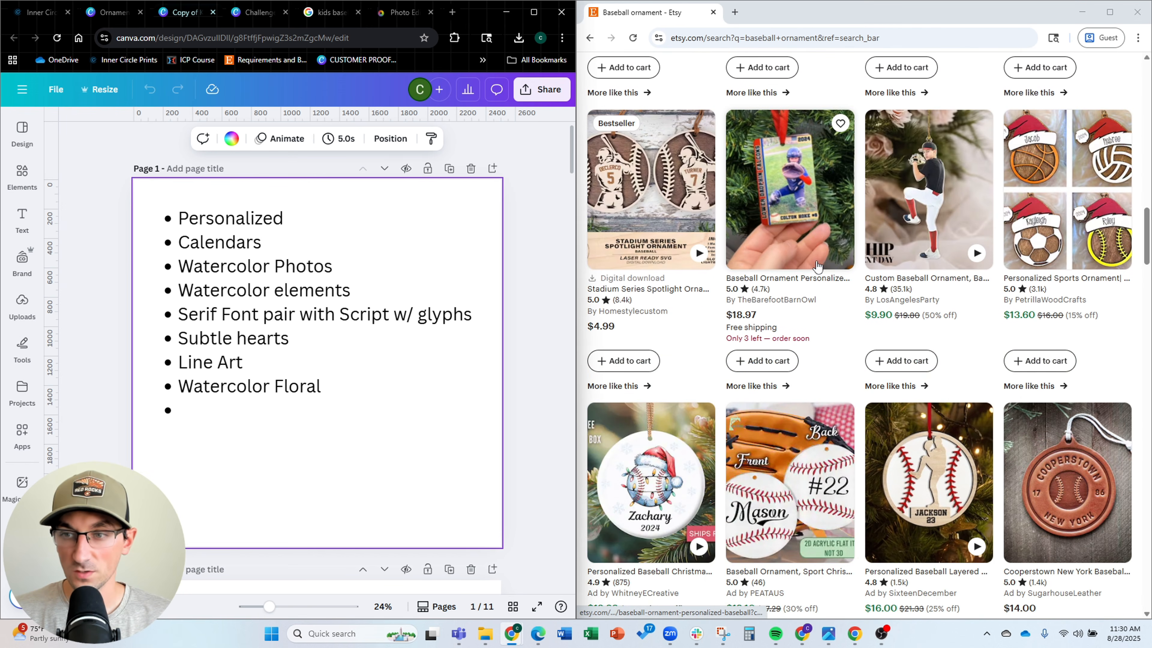
{"action": "scroll", "coordinate": [832, 252], "scroll_direction": "down", "scroll_amount": 15}
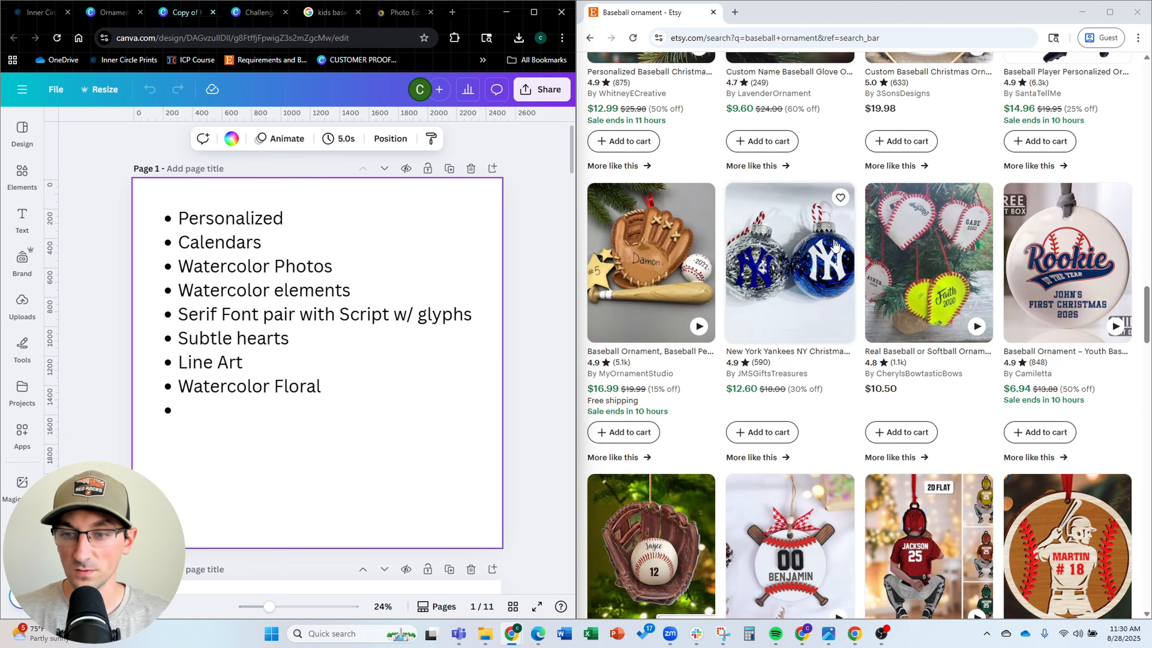
{"action": "scroll", "coordinate": [836, 245], "scroll_direction": "up", "scroll_amount": 7}
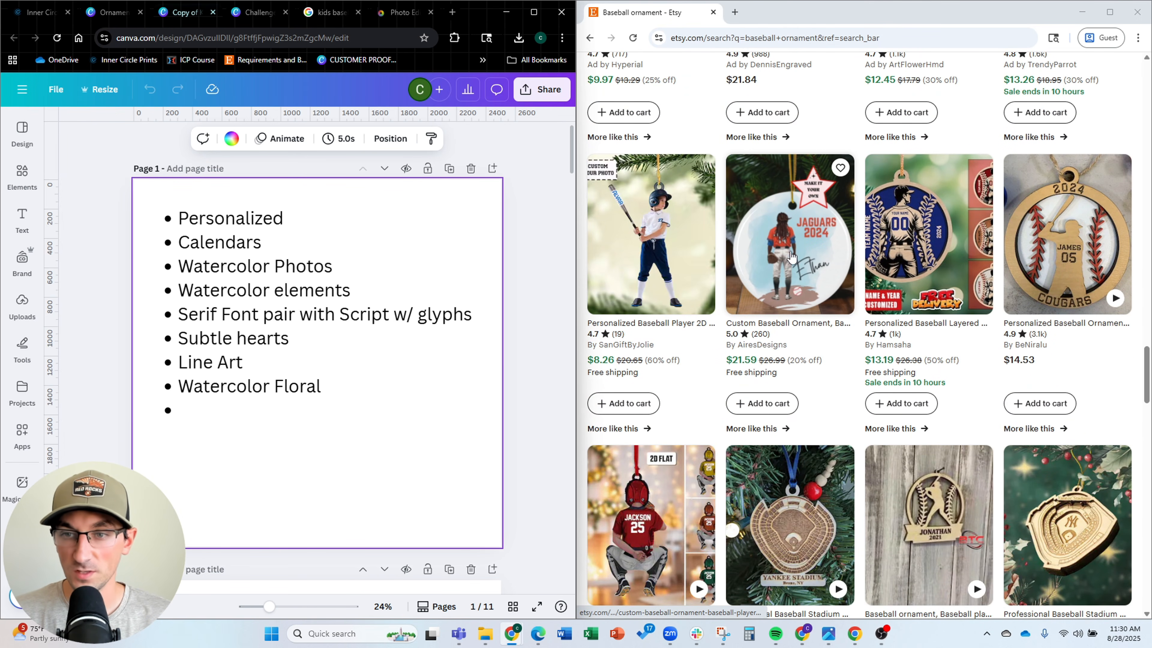
{"action": "scroll", "coordinate": [839, 363], "scroll_direction": "down", "scroll_amount": 11}
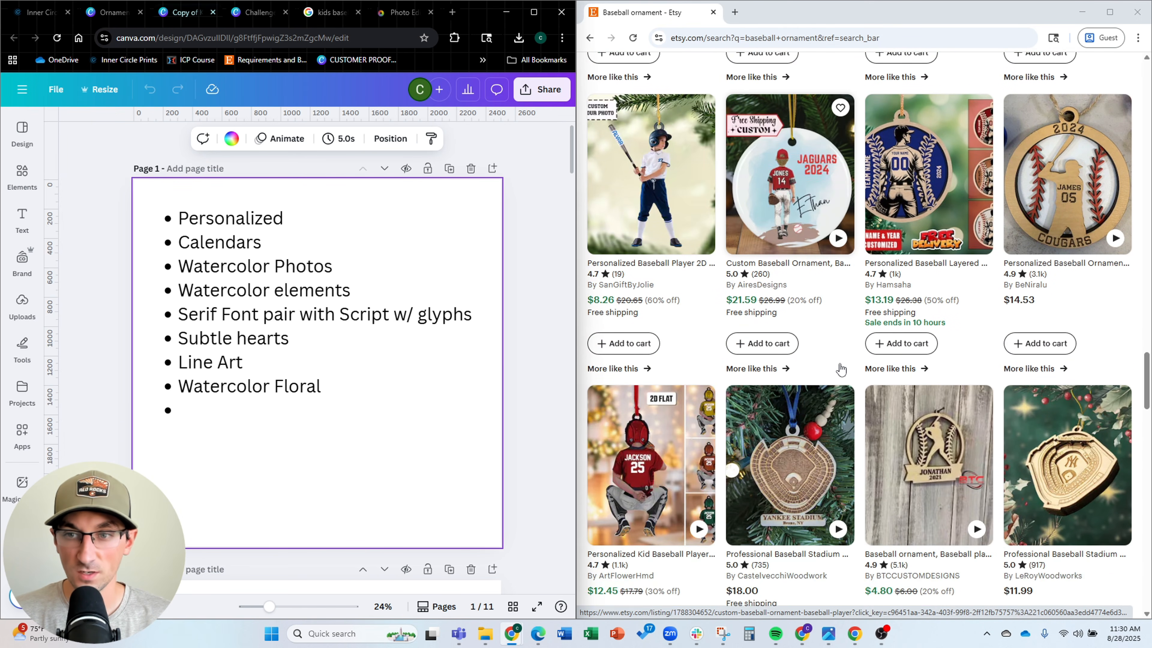
{"action": "scroll", "coordinate": [843, 359], "scroll_direction": "down", "scroll_amount": 12}
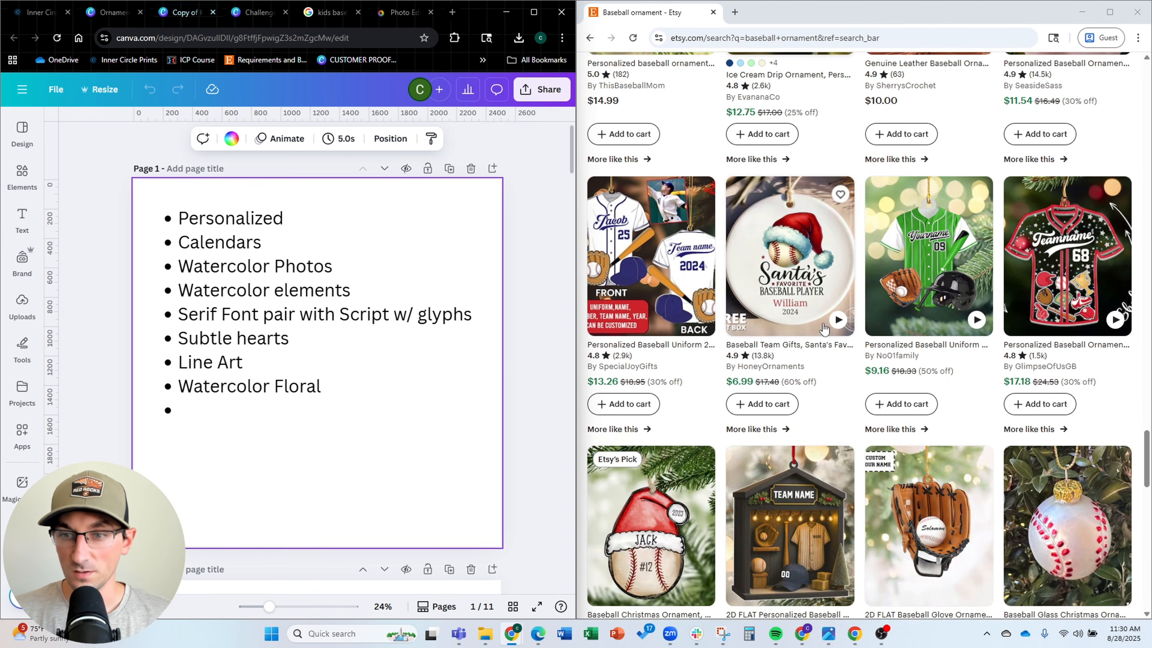
{"action": "scroll", "coordinate": [820, 319], "scroll_direction": "down", "scroll_amount": 7}
{"action": "scroll", "coordinate": [821, 312], "scroll_direction": "up", "scroll_amount": 20}
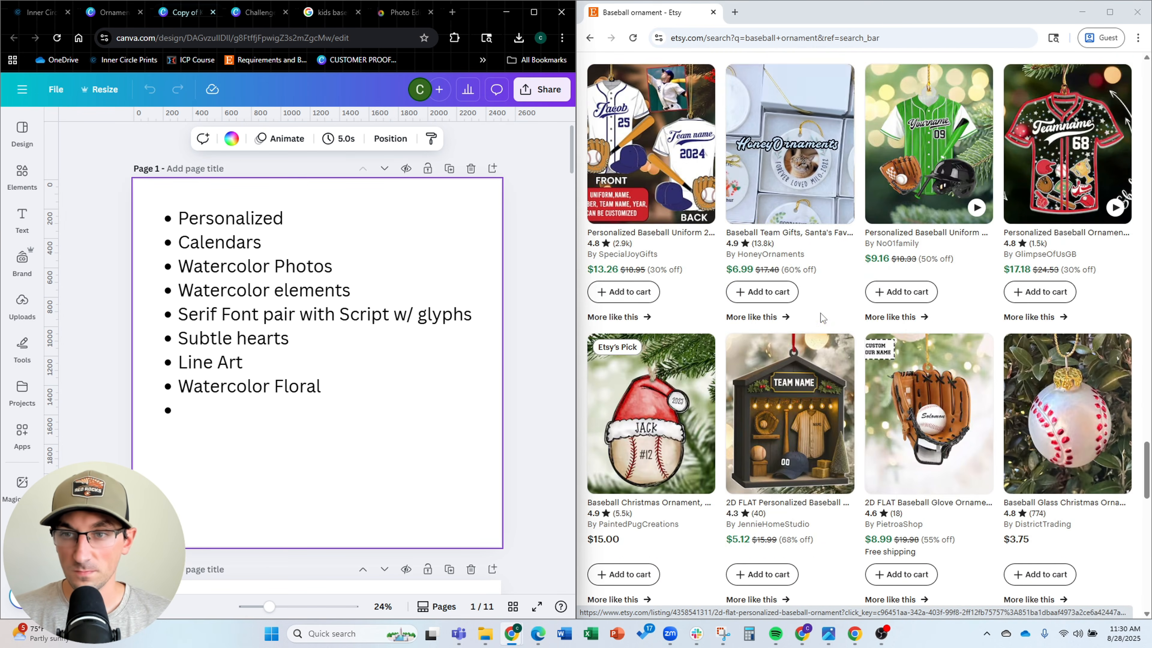
Return to the first baseball ornament listings and go through the results again for underused elements such as custom photos
{"action": "scroll", "coordinate": [800, 337], "scroll_direction": "up", "scroll_amount": 20}
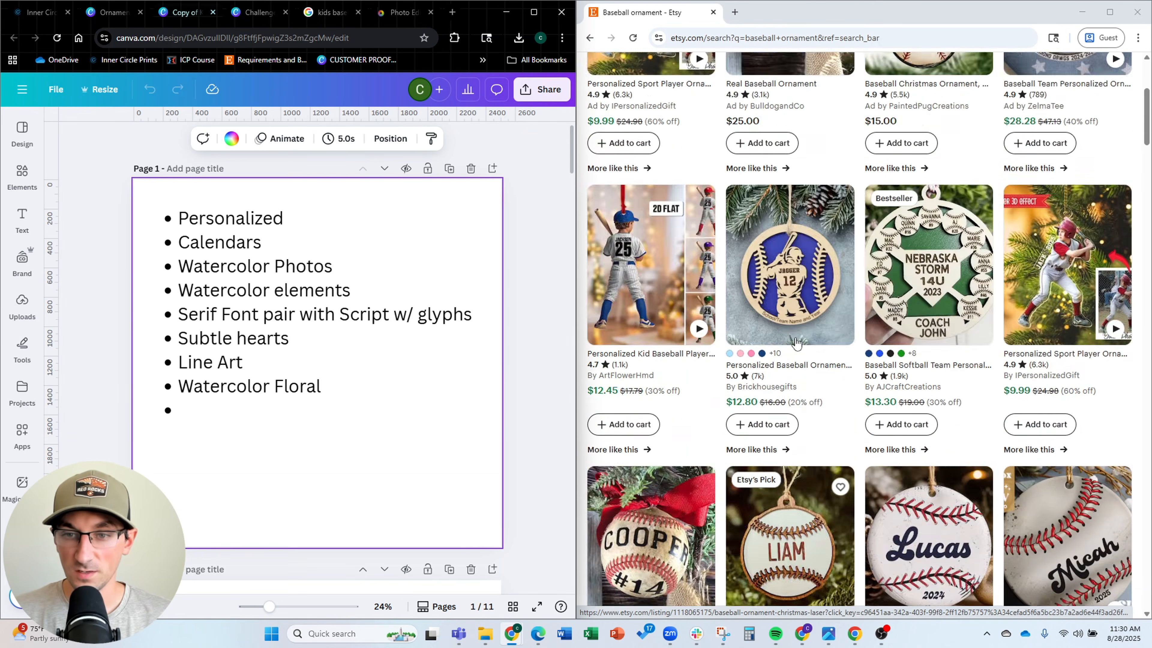
{"action": "scroll", "coordinate": [794, 345], "scroll_direction": "down", "scroll_amount": 8}
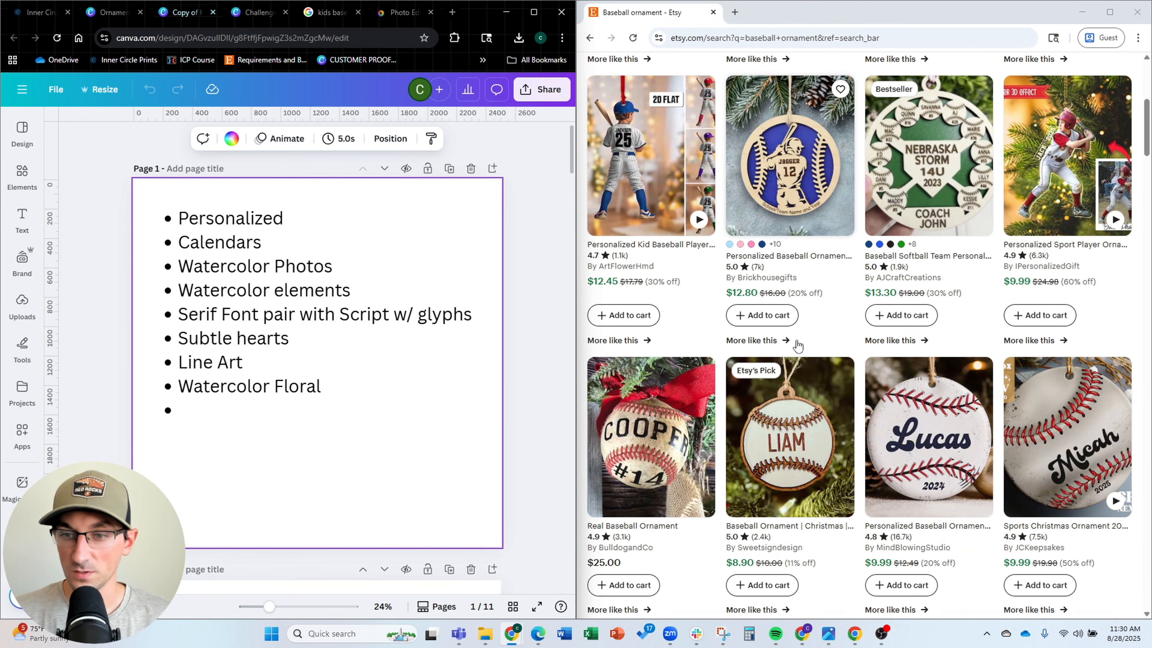
{"action": "scroll", "coordinate": [823, 319], "scroll_direction": "up", "scroll_amount": 4}
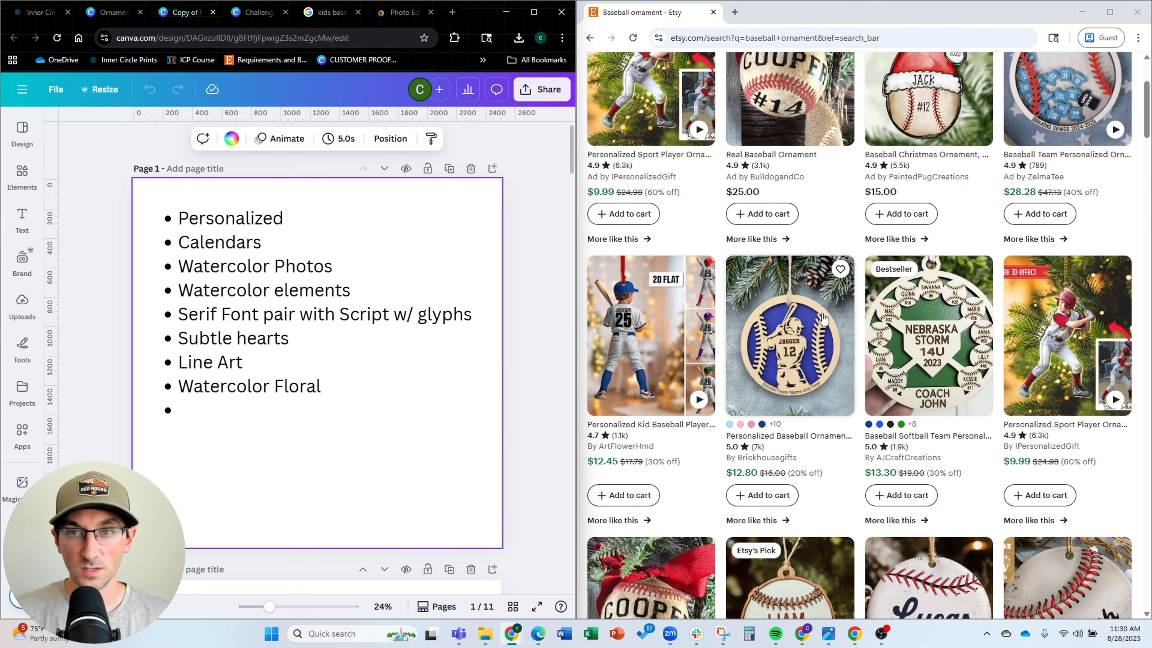
{"action": "scroll", "coordinate": [823, 317], "scroll_direction": "up", "scroll_amount": 3}
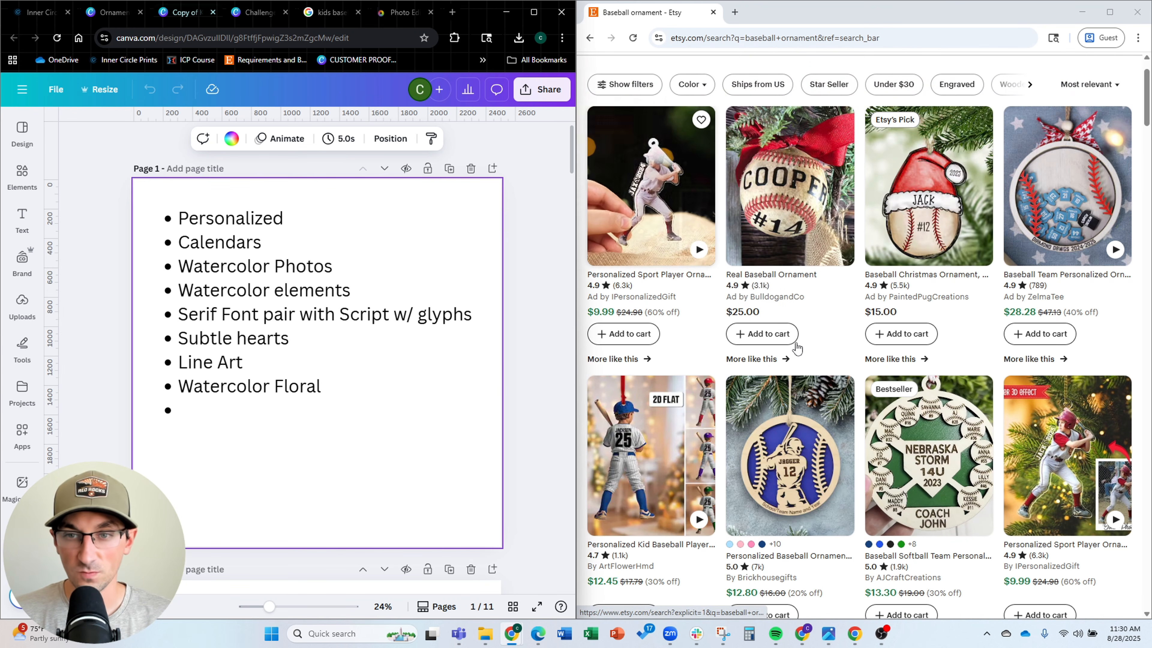
{"action": "scroll", "coordinate": [811, 343], "scroll_direction": "down", "scroll_amount": 20}
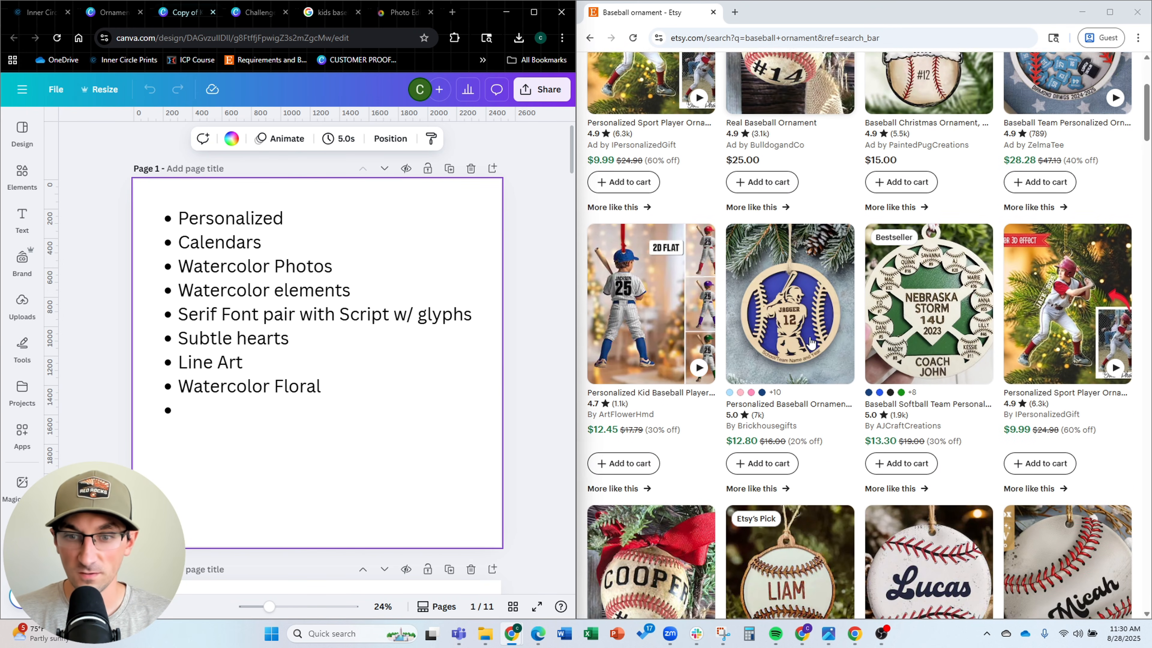
{"action": "scroll", "coordinate": [811, 341], "scroll_direction": "down", "scroll_amount": 5}
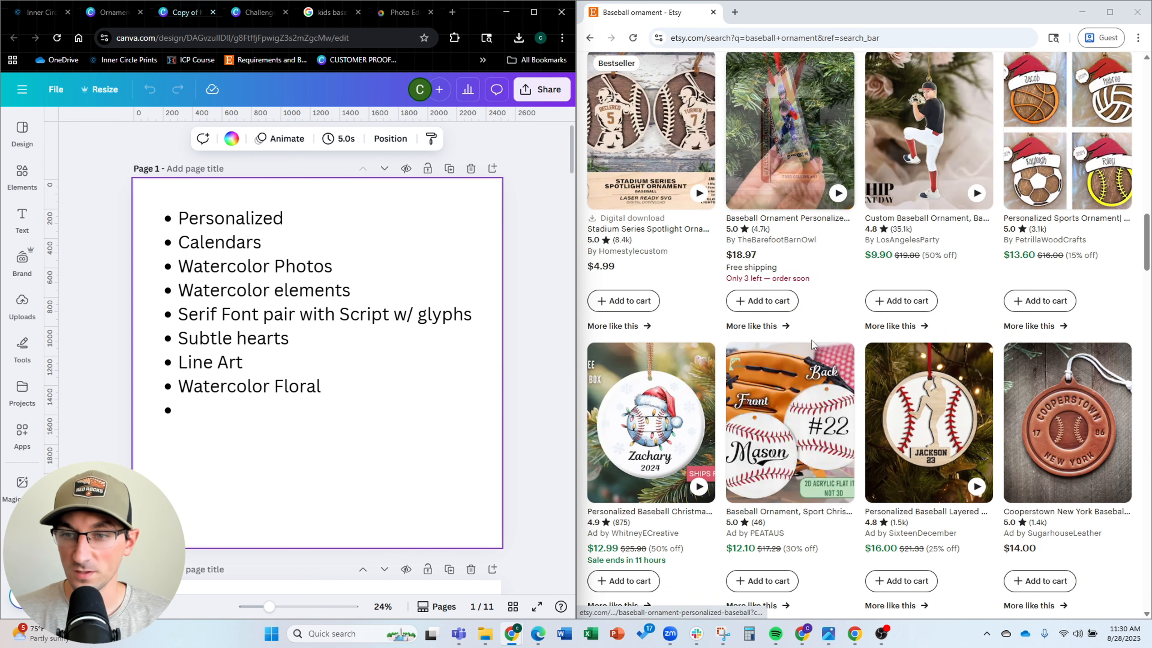
{"action": "scroll", "coordinate": [811, 339], "scroll_direction": "down", "scroll_amount": 1}
{"action": "scroll", "coordinate": [812, 338], "scroll_direction": "down", "scroll_amount": 20}
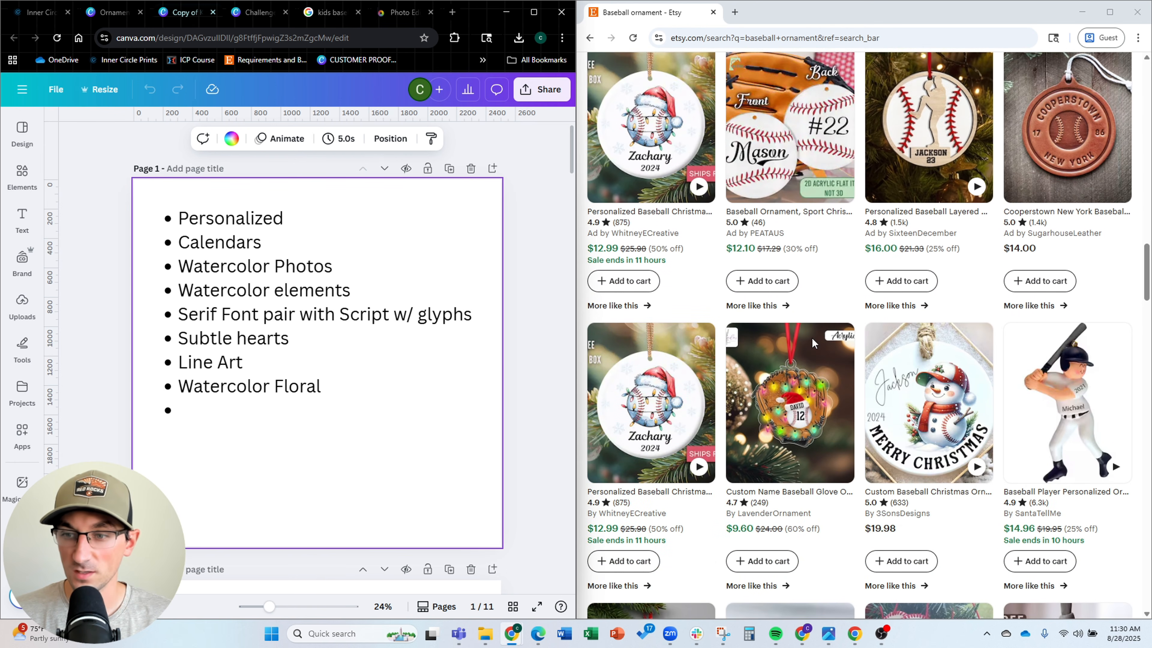
{"action": "scroll", "coordinate": [812, 344], "scroll_direction": "down", "scroll_amount": 4}
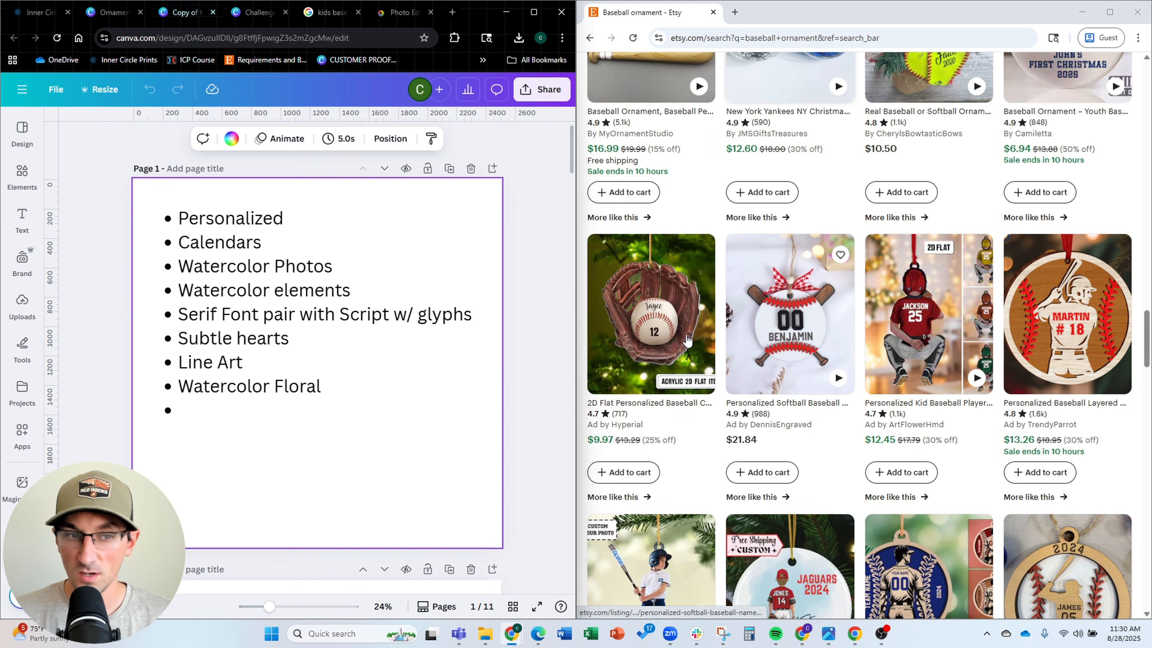
Note "CUSTOM PHOTO FOR ADDED VALUE" under "UNDERUTILIZED KDAS" and "THINKING CUSTOM PHOTO OF BASEBALL PLAYER, MAYBE ADD IN WATERCOLOR EFFECT" under "TAKE DETAILED NOTES"
{"action": "left_click", "coordinate": [105, 14]}
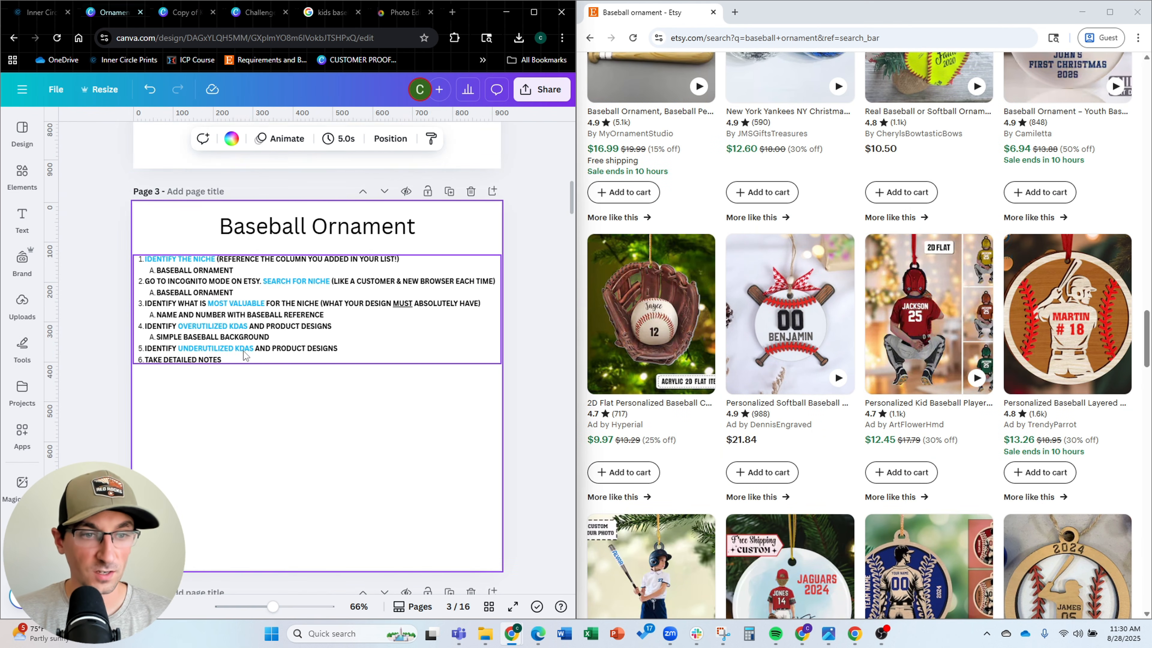
{"action": "left_click", "coordinate": [354, 351]}
{"action": "key", "text": "Return"}
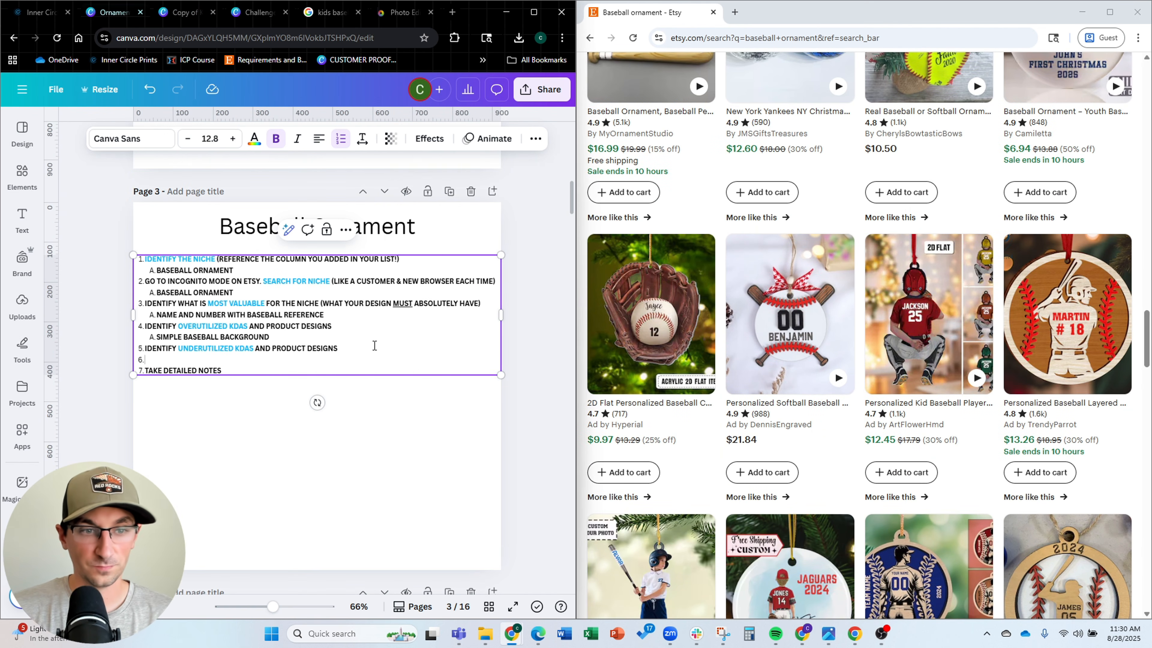
{"action": "type", "text": "CUSTOM PHOTO FOR ADDED VALUE"}
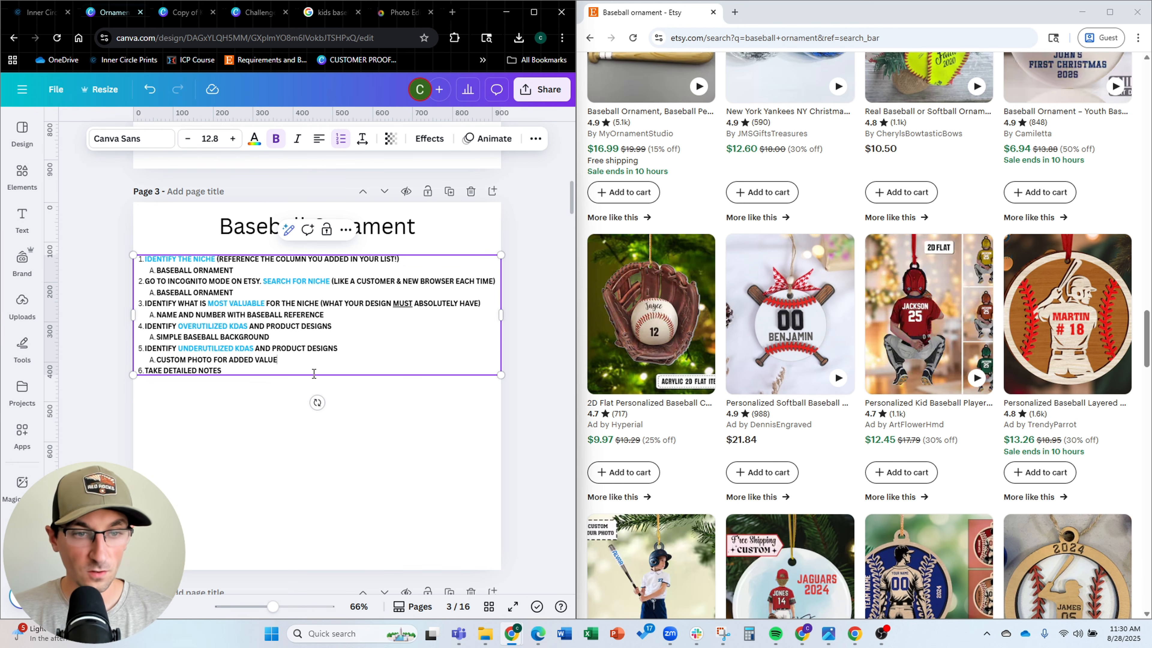
{"action": "key", "text": "Return"}
{"action": "key", "text": "Tab"}
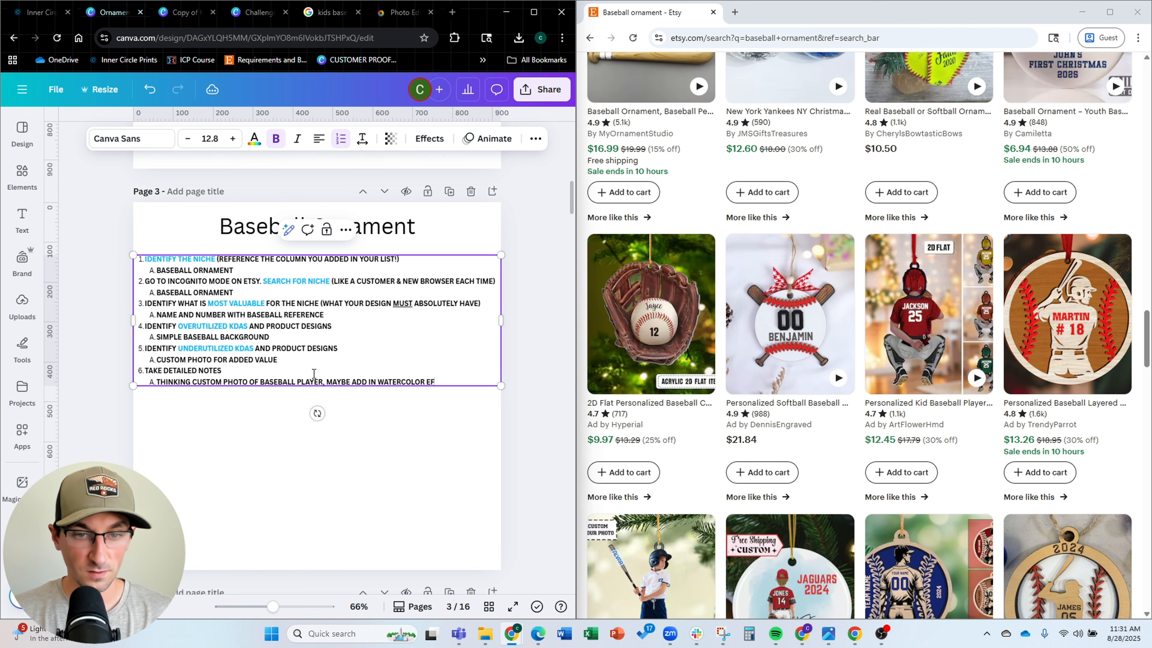
Find "Watercolor Photos" in the other Canva design's element list and examine its example ornaments and definition on page 8
{"action": "left_click", "coordinate": [184, 14]}
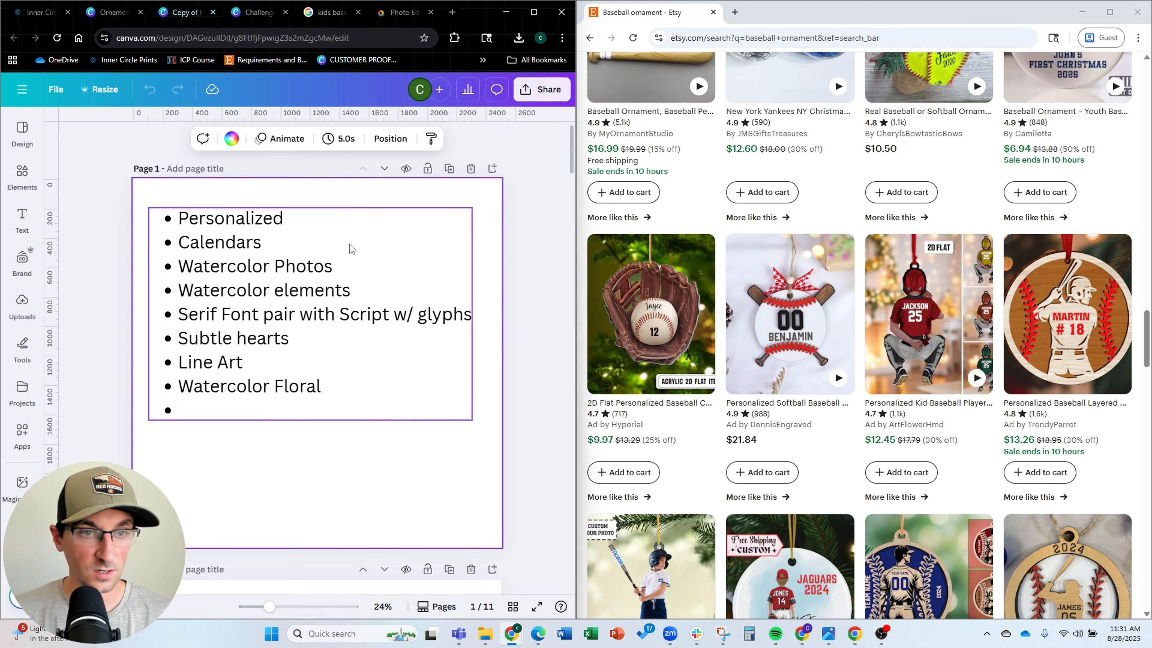
{"action": "left_click", "coordinate": [272, 272]}
{"action": "left_click_drag", "start_coordinate": [333, 268], "coordinate": [376, 270]}
{"action": "left_click", "coordinate": [184, 271]}
{"action": "key", "text": "Escape"}
{"action": "scroll", "coordinate": [129, 323], "scroll_direction": "down", "scroll_amount": 10}
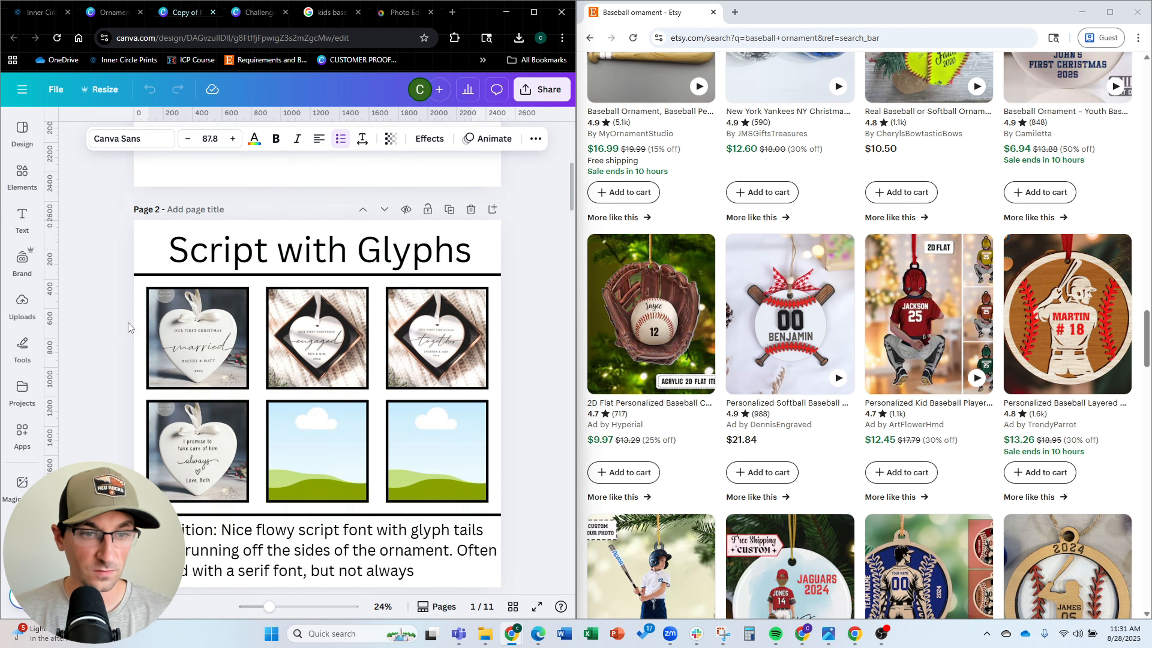
{"action": "scroll", "coordinate": [132, 321], "scroll_direction": "down", "scroll_amount": 15}
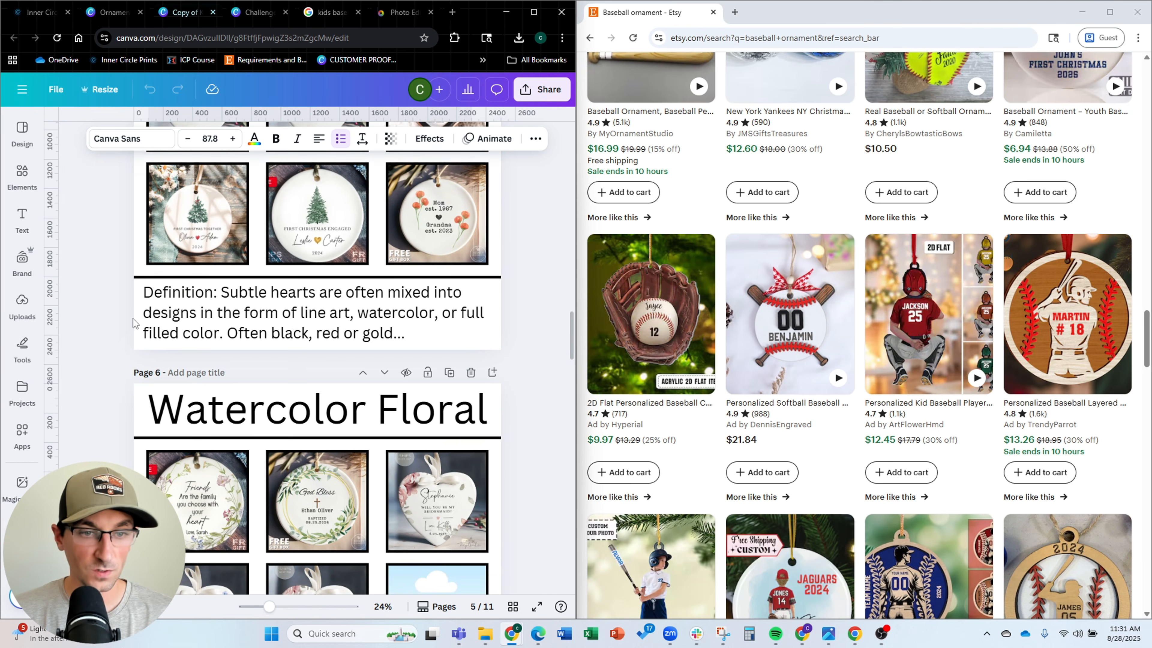
{"action": "scroll", "coordinate": [133, 318], "scroll_direction": "down", "scroll_amount": 13}
{"action": "scroll", "coordinate": [363, 373], "scroll_direction": "up", "scroll_amount": 4}
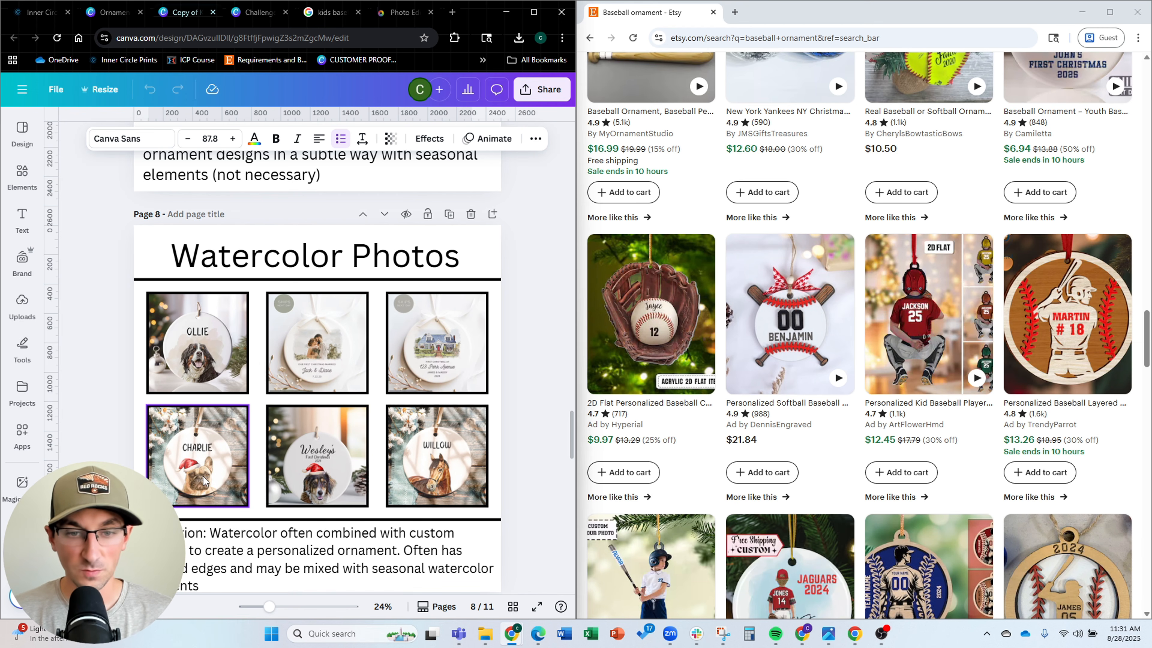
{"action": "scroll", "coordinate": [111, 382], "scroll_direction": "up", "scroll_amount": 15}
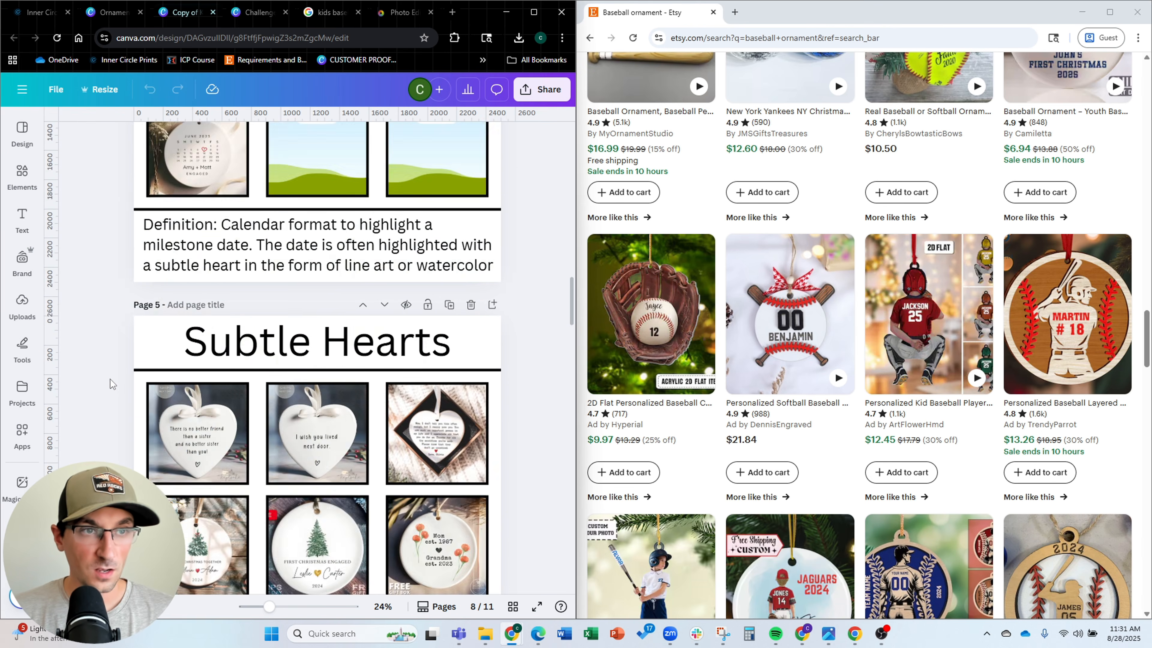
Return to the notes, move on to the Teacher Ornament page, and search Etsy for "teacher ornament"
{"action": "left_click", "coordinate": [113, 12]}
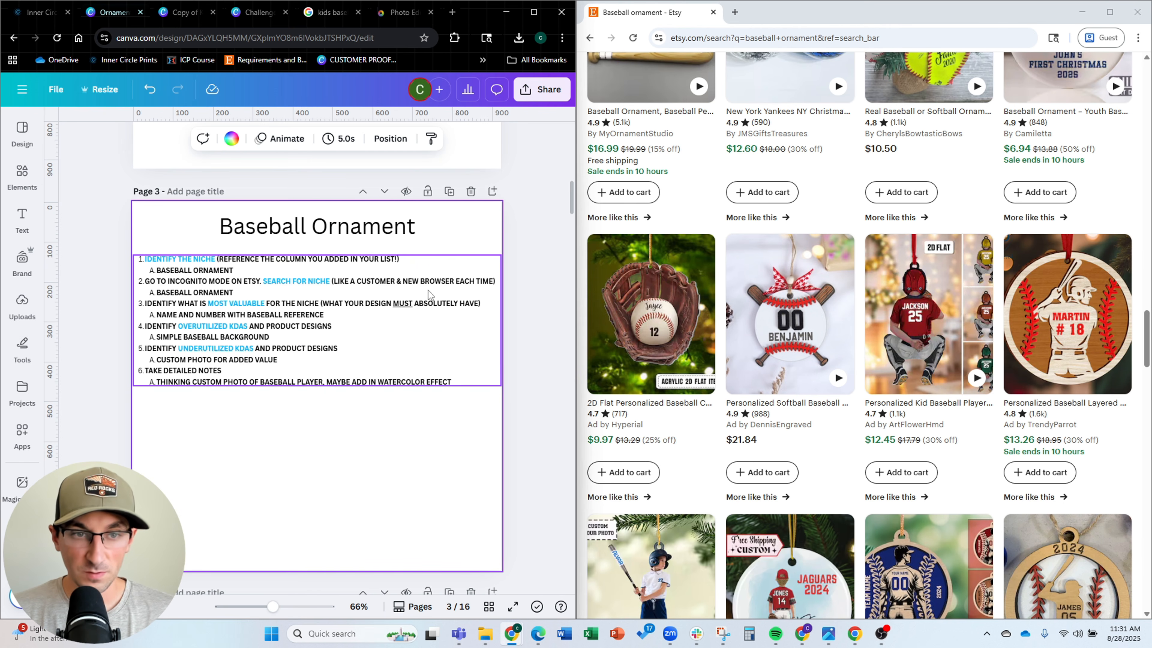
{"action": "scroll", "coordinate": [373, 339], "scroll_direction": "down", "scroll_amount": 8}
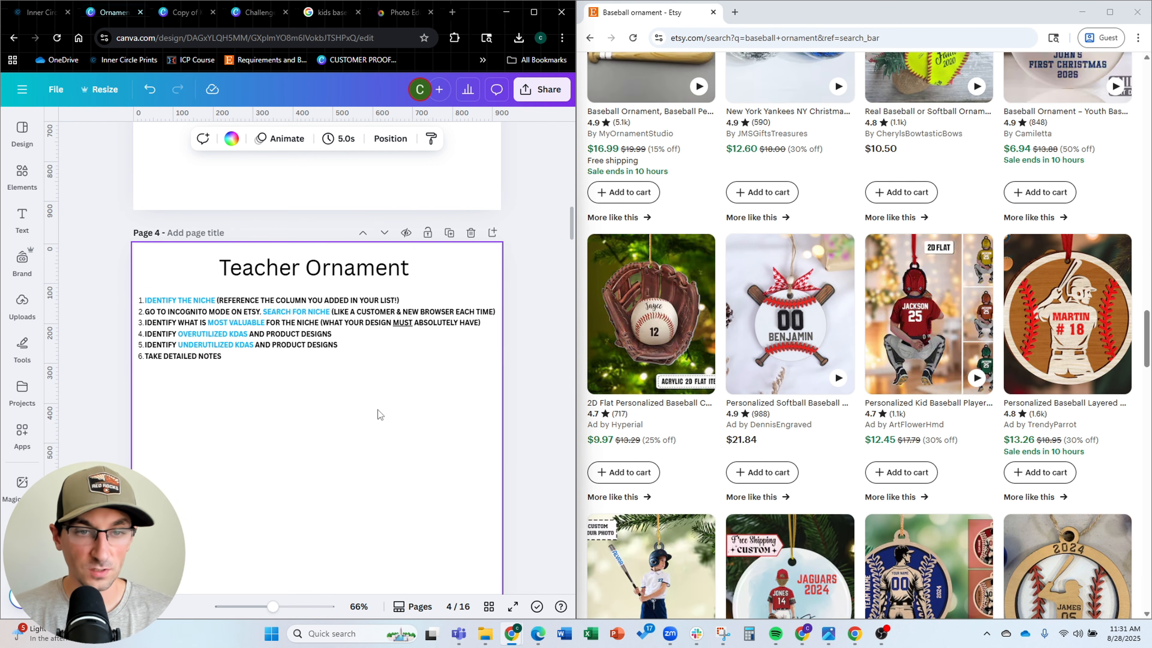
{"action": "scroll", "coordinate": [379, 414], "scroll_direction": "down", "scroll_amount": 1}
{"action": "scroll", "coordinate": [888, 221], "scroll_direction": "down", "scroll_amount": 8}
{"action": "scroll", "coordinate": [888, 221], "scroll_direction": "up", "scroll_amount": 10}
{"action": "scroll", "coordinate": [522, 272], "scroll_direction": "up", "scroll_amount": 7}
{"action": "scroll", "coordinate": [598, 267], "scroll_direction": "down", "scroll_amount": 3}
{"action": "scroll", "coordinate": [525, 279], "scroll_direction": "down", "scroll_amount": 6}
{"action": "scroll", "coordinate": [850, 268], "scroll_direction": "up", "scroll_amount": 1}
{"action": "scroll", "coordinate": [850, 267], "scroll_direction": "up", "scroll_amount": 4}
{"action": "double_click", "coordinate": [753, 74]}
{"action": "type", "text": "teacher"}
{"action": "key", "text": "Return"}
Add the sub-item "TEACHER ORNAMENT" under both the "IDENTIFY THE NICHE" and "SEARCH FOR NICHE" steps on the Teacher Ornament page
{"action": "left_click", "coordinate": [387, 213]}
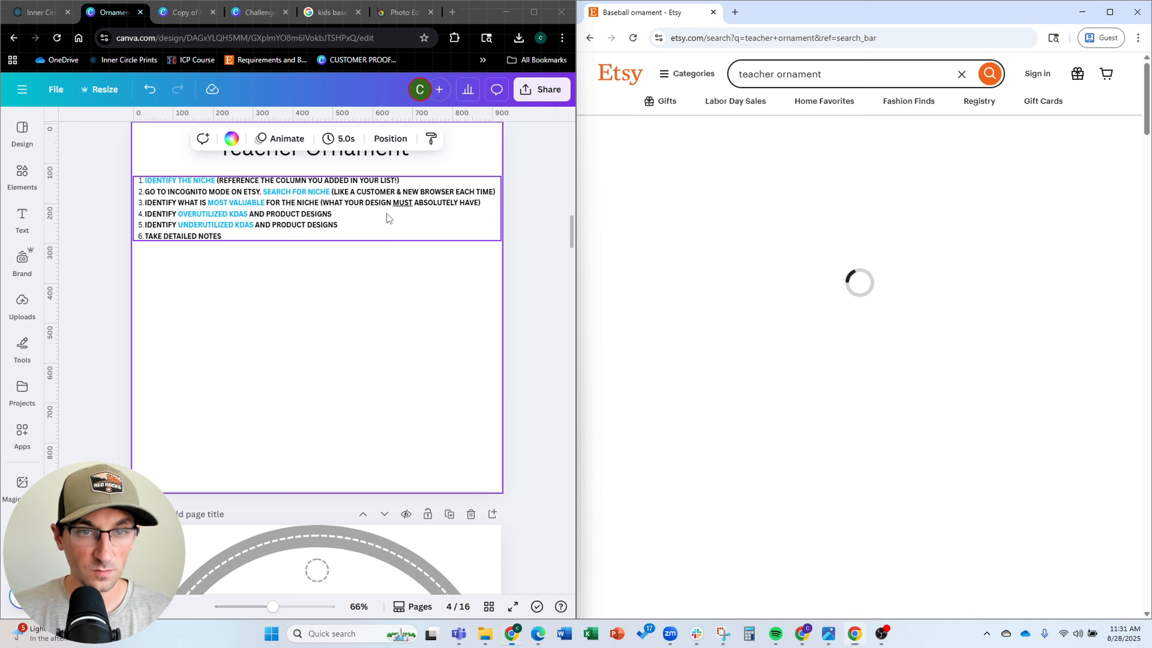
{"action": "left_click", "coordinate": [406, 182]}
{"action": "key", "text": "Return"}
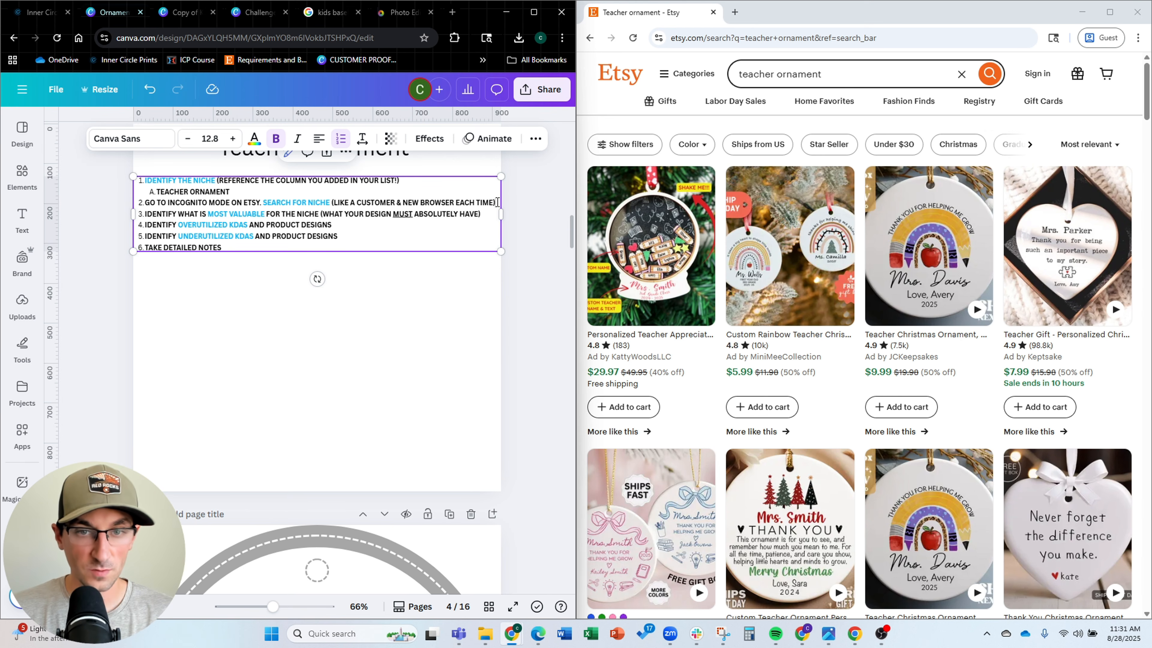
{"action": "key", "text": "Return"}
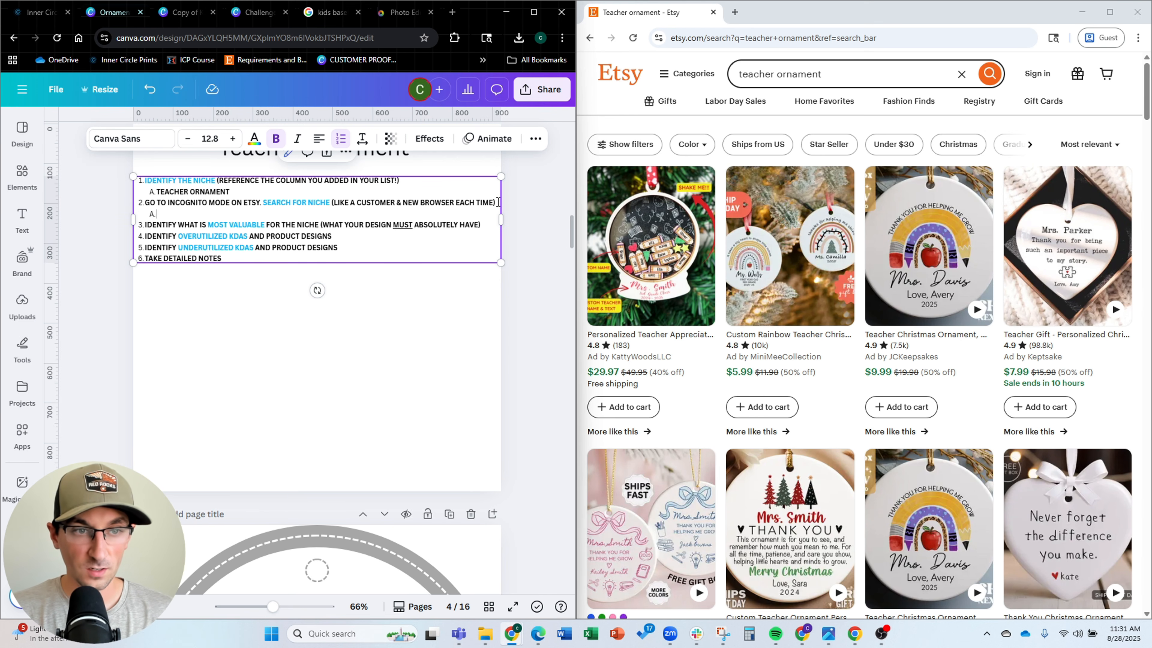
{"action": "type", "text": "TEACHER ORNAMENT"}
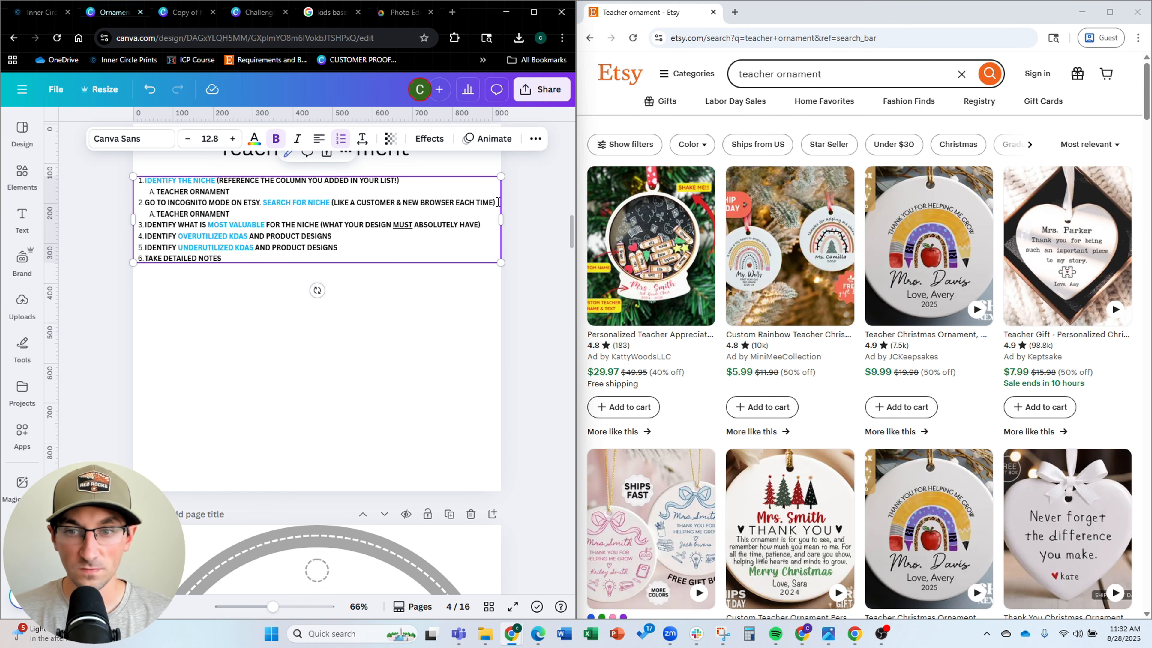
Examine the Etsy teacher ornament listings for what every design in the niche must have
{"action": "scroll", "coordinate": [1135, 258], "scroll_direction": "down", "scroll_amount": 3}
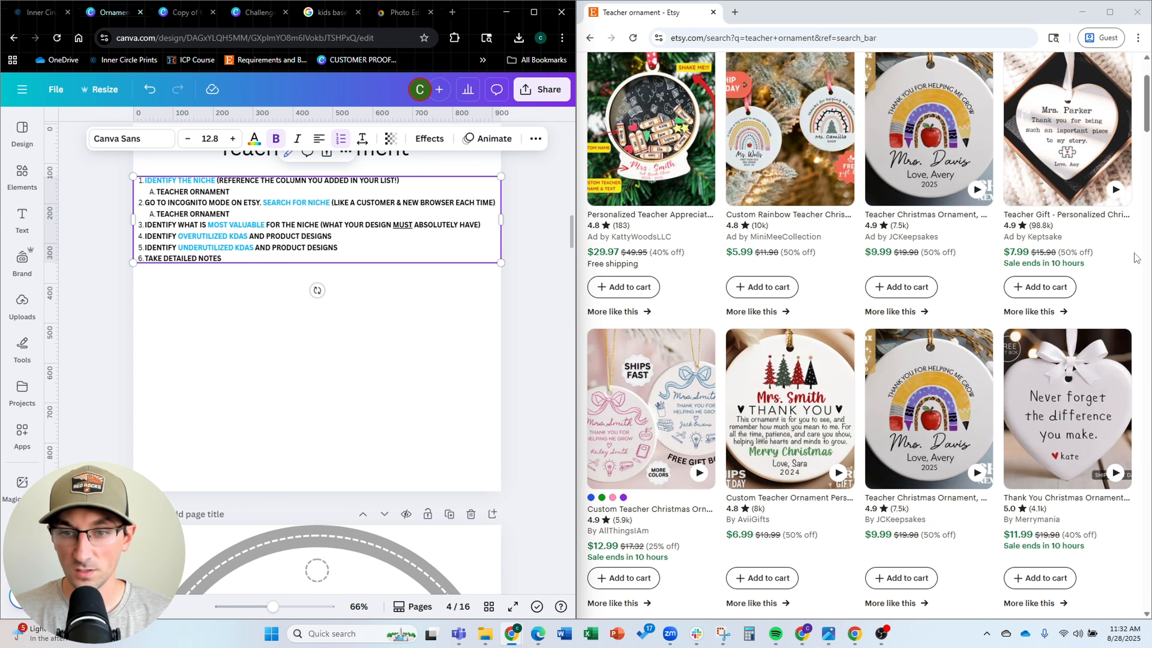
{"action": "scroll", "coordinate": [1135, 257], "scroll_direction": "down", "scroll_amount": 3}
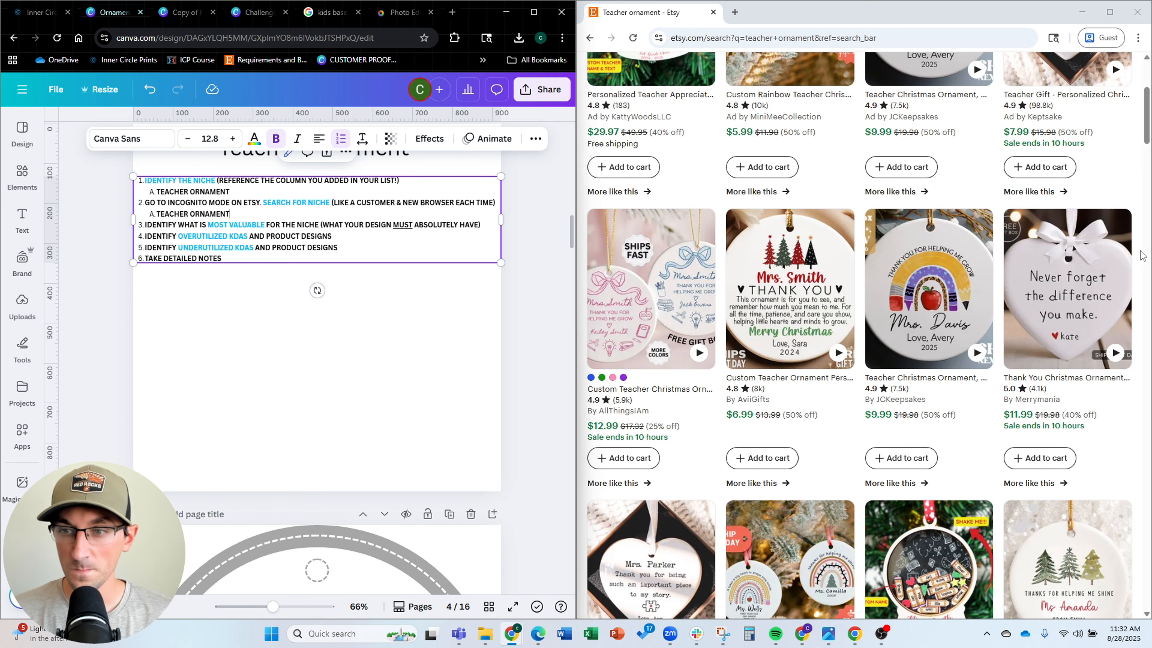
{"action": "scroll", "coordinate": [1142, 255], "scroll_direction": "down", "scroll_amount": 3}
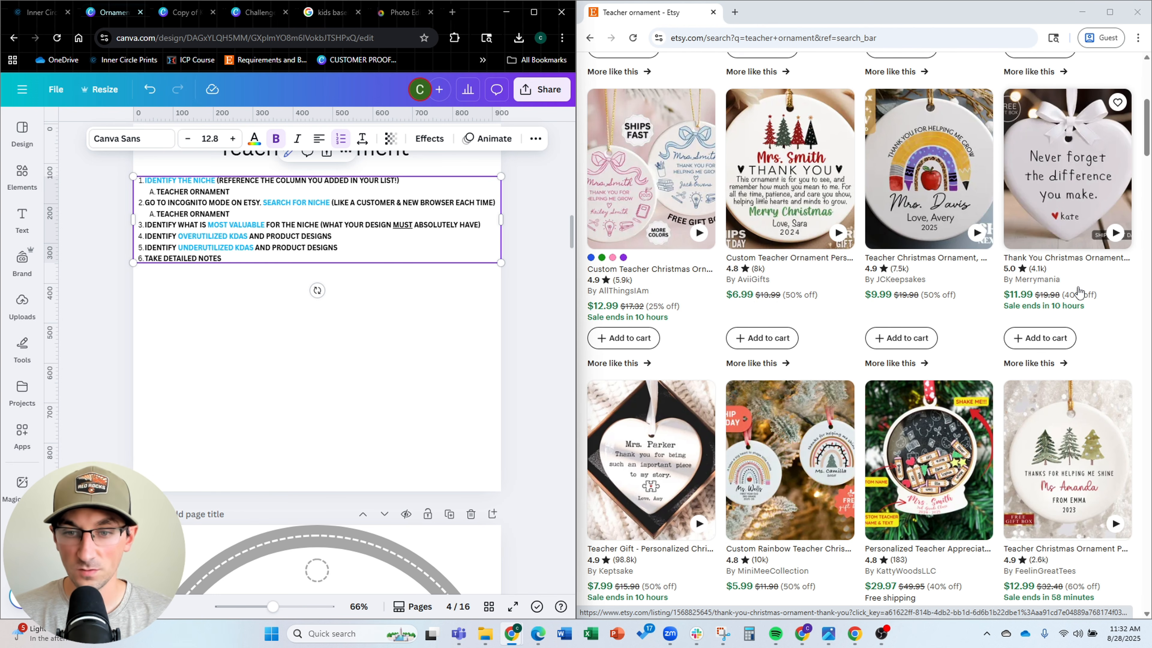
{"action": "scroll", "coordinate": [1079, 293], "scroll_direction": "down", "scroll_amount": 5}
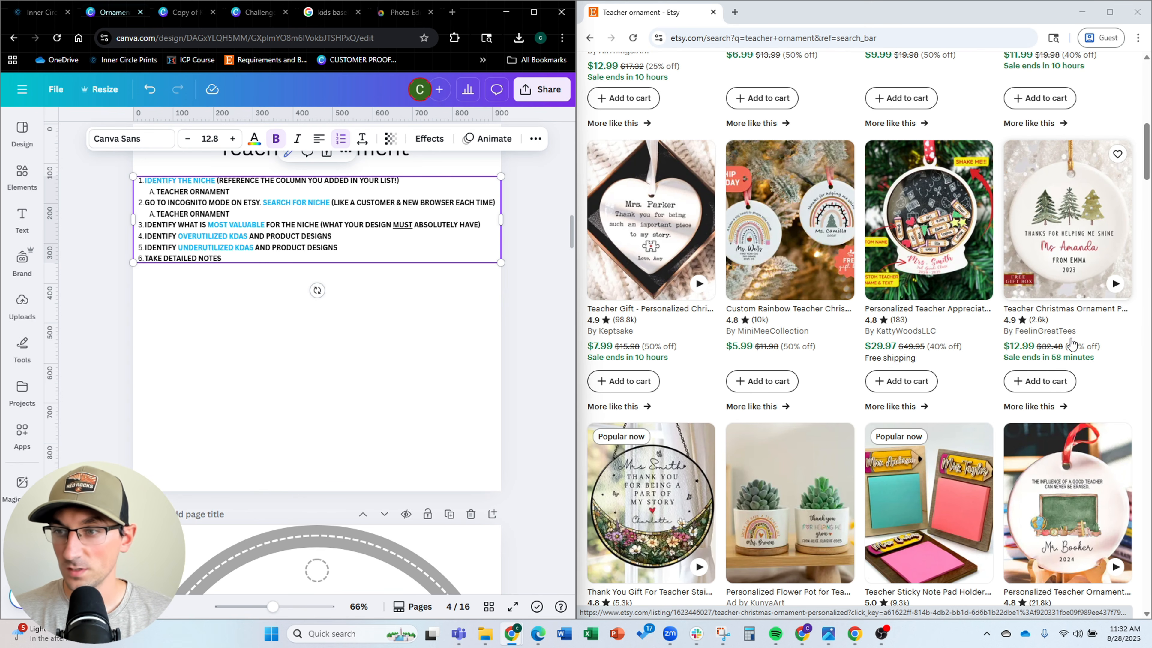
{"action": "scroll", "coordinate": [1074, 344], "scroll_direction": "down", "scroll_amount": 5}
{"action": "scroll", "coordinate": [1079, 344], "scroll_direction": "down", "scroll_amount": 3}
{"action": "scroll", "coordinate": [1053, 270], "scroll_direction": "down", "scroll_amount": 4}
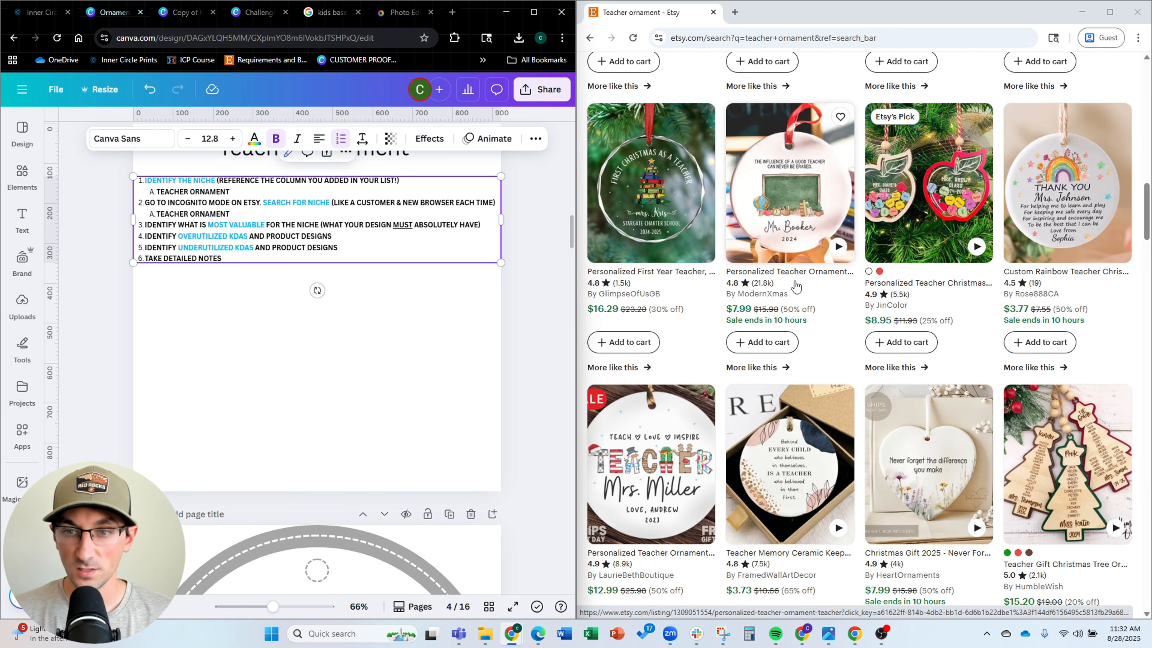
{"action": "scroll", "coordinate": [938, 286], "scroll_direction": "down", "scroll_amount": 1}
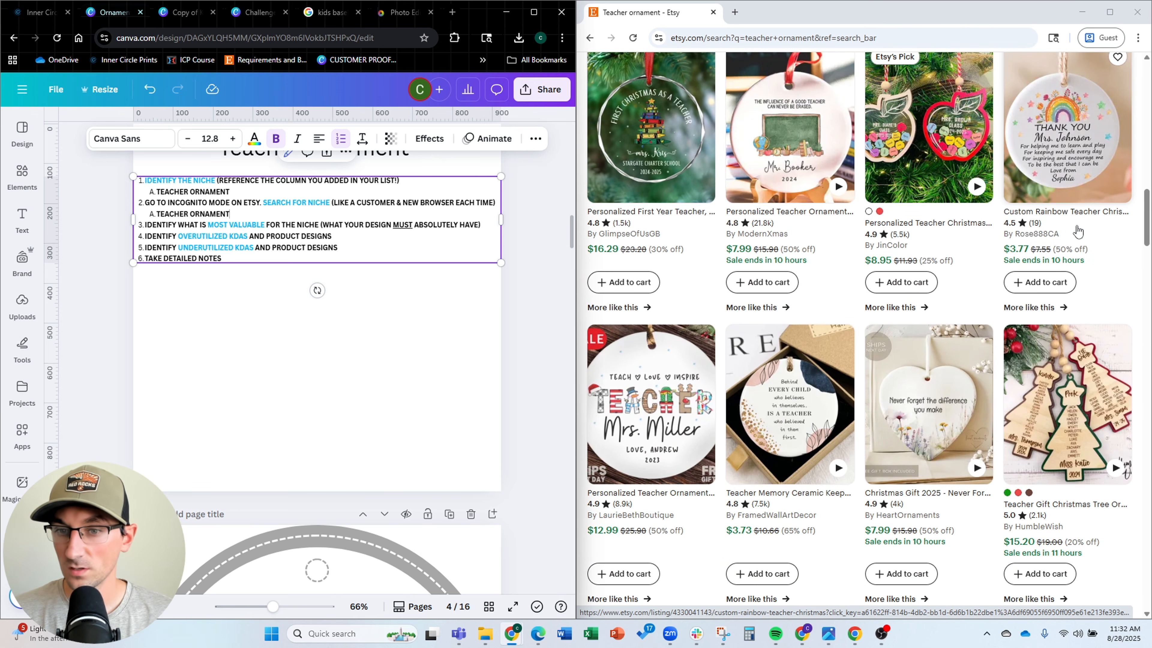
{"action": "scroll", "coordinate": [1066, 231], "scroll_direction": "down", "scroll_amount": 4}
{"action": "scroll", "coordinate": [801, 278], "scroll_direction": "down", "scroll_amount": 1}
{"action": "scroll", "coordinate": [930, 240], "scroll_direction": "down", "scroll_amount": 2}
{"action": "scroll", "coordinate": [931, 241], "scroll_direction": "up", "scroll_amount": 10}
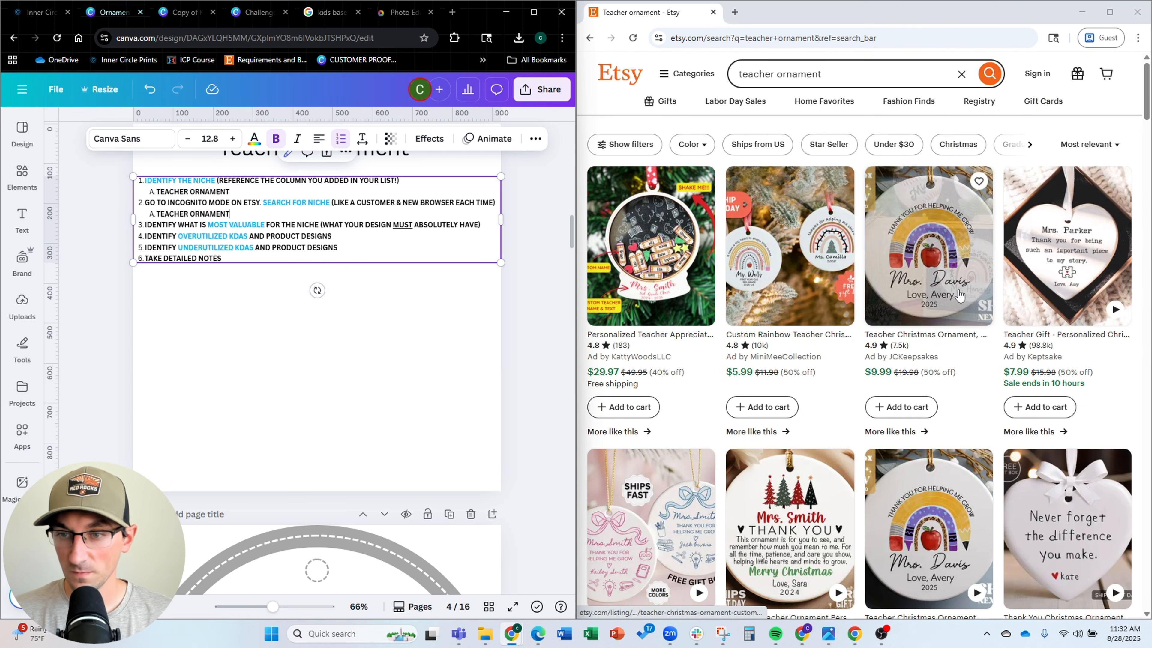
{"action": "left_click", "coordinate": [1141, 341]}
{"action": "scroll", "coordinate": [1141, 340], "scroll_direction": "down", "scroll_amount": 1}
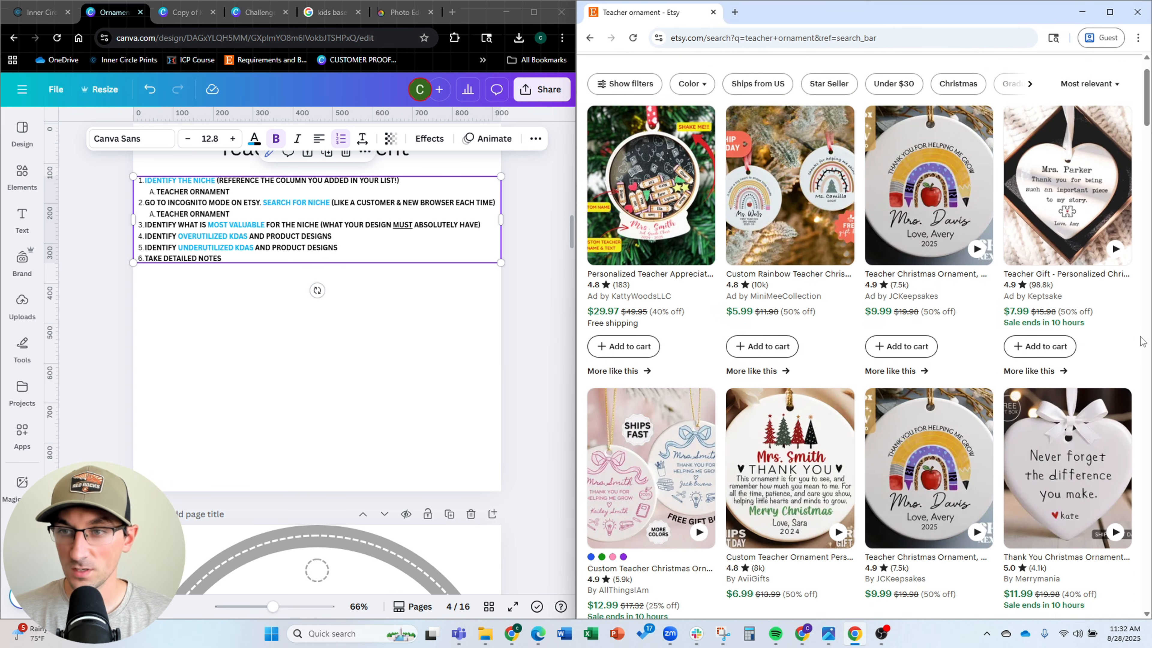
{"action": "scroll", "coordinate": [1141, 341], "scroll_direction": "down", "scroll_amount": 2}
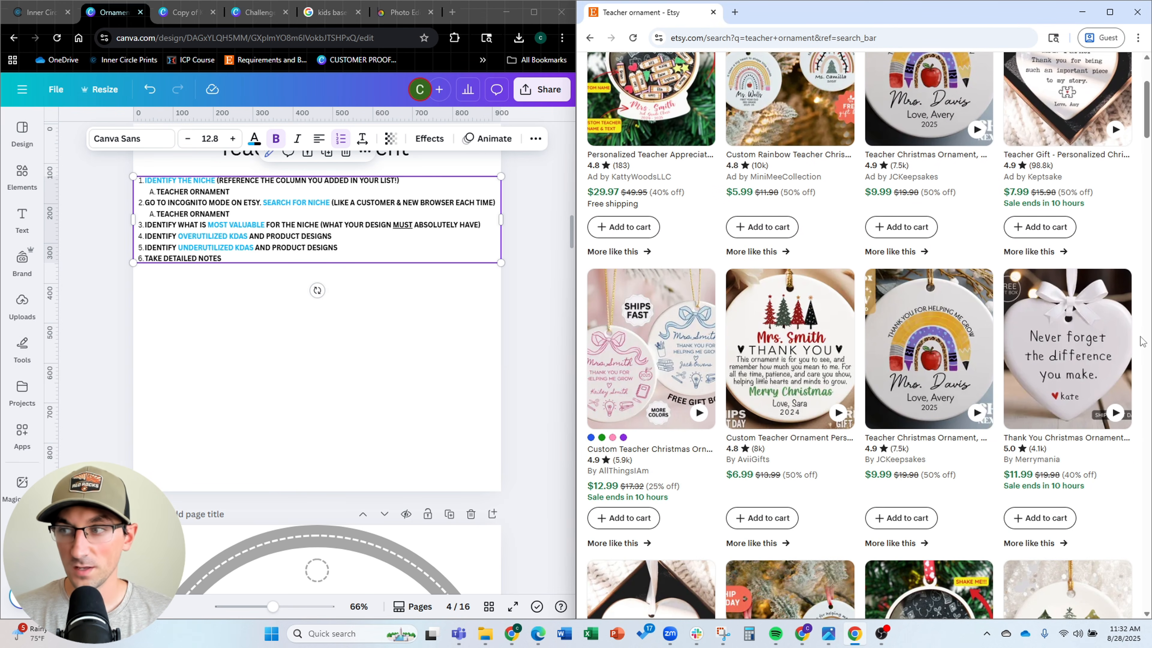
{"action": "scroll", "coordinate": [1141, 341], "scroll_direction": "up", "scroll_amount": 3}
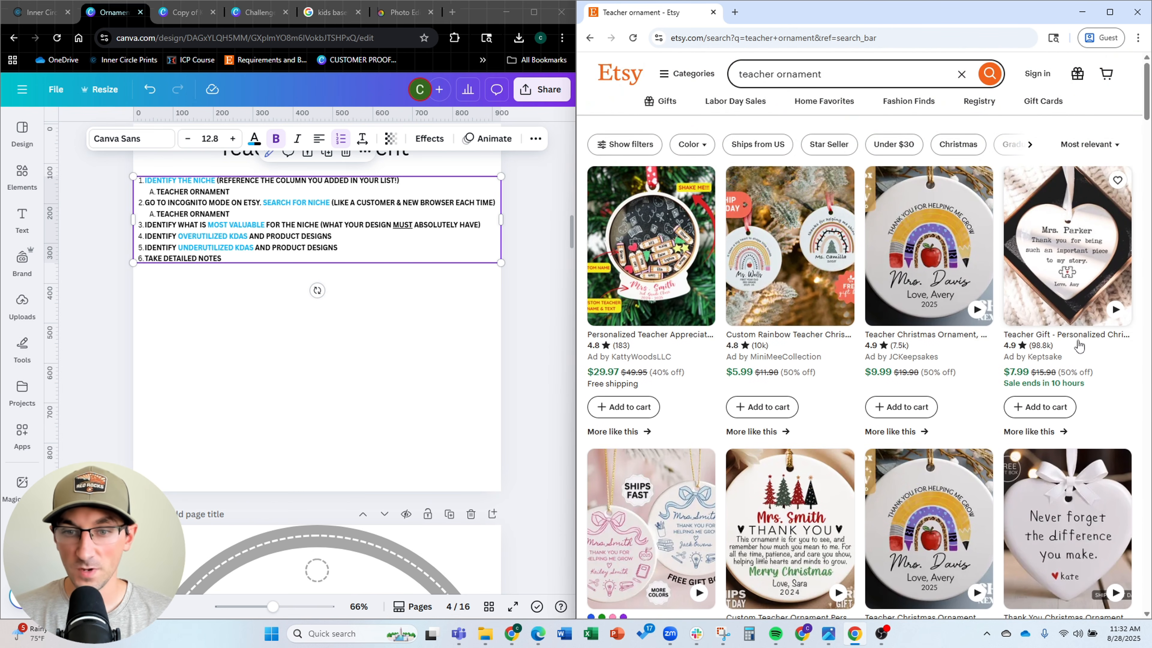
{"action": "scroll", "coordinate": [1084, 346], "scroll_direction": "down", "scroll_amount": 5}
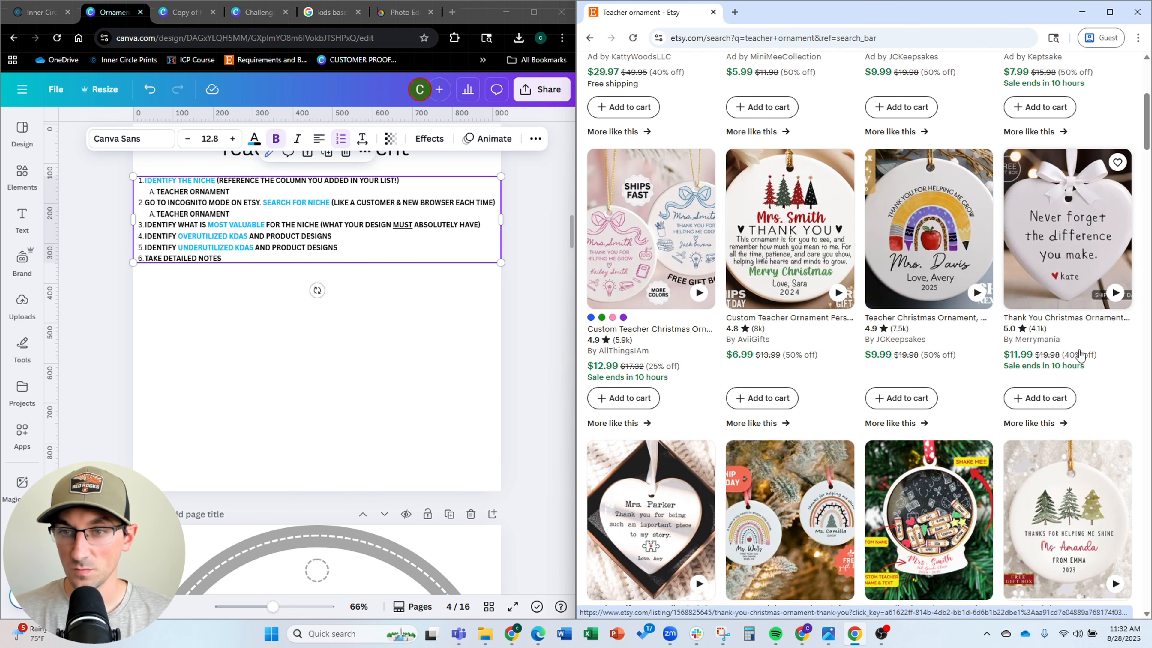
{"action": "scroll", "coordinate": [1080, 353], "scroll_direction": "down", "scroll_amount": 1}
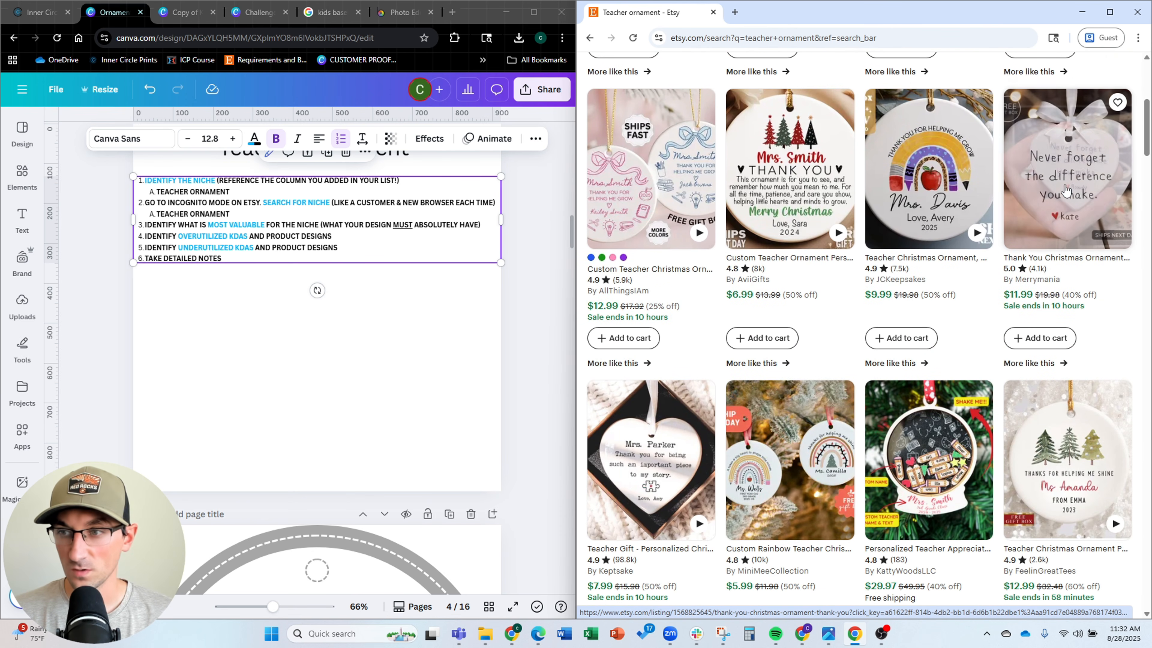
Add the sub-item "PERSONALIZED TEACHERS NAME, MAYBE SOME THANK YOU ASPECT" under the "IDENTIFY WHAT IS MOST VALUABLE" step in the notes
{"action": "left_click", "coordinate": [336, 261]}
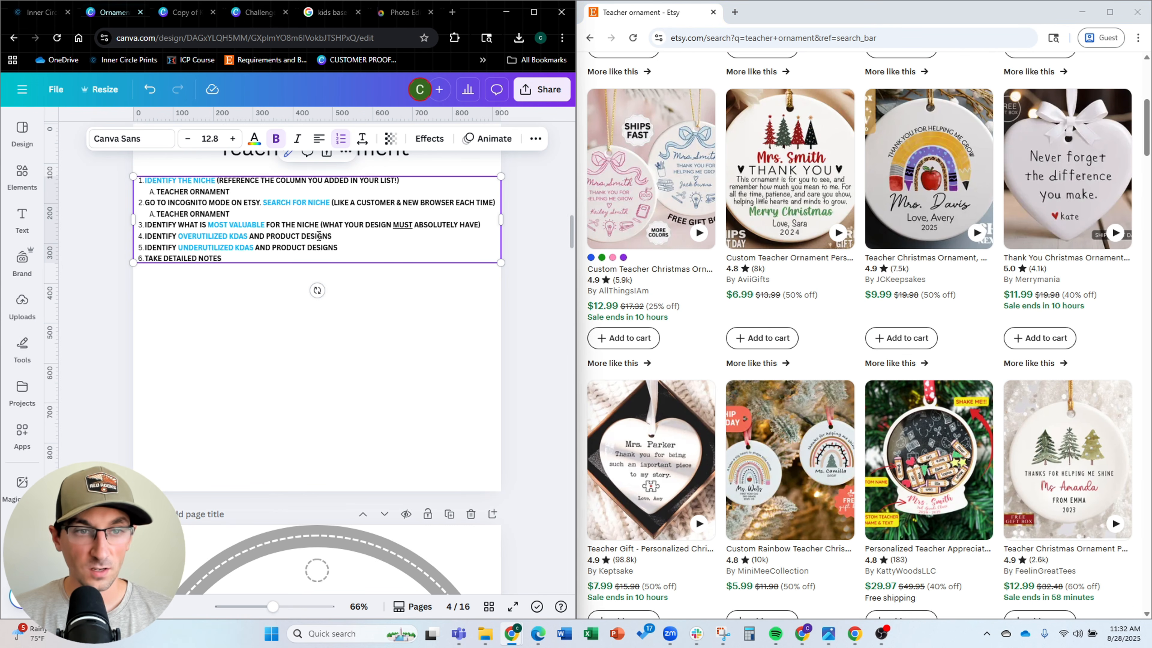
{"action": "key", "text": "Return"}
{"action": "key", "text": "Tab"}
{"action": "type", "text": "PERSONALIZED TEACHERS NAME"}
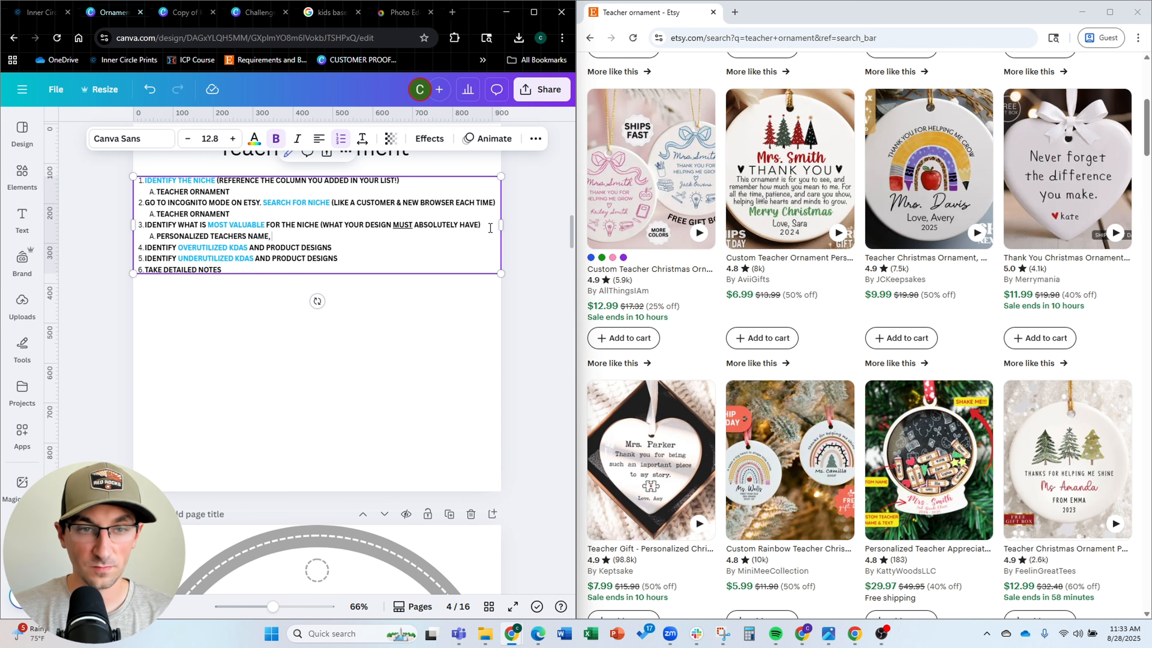
{"action": "type", "text": ", MAYBE SOME THANK YOU ASPECT"}
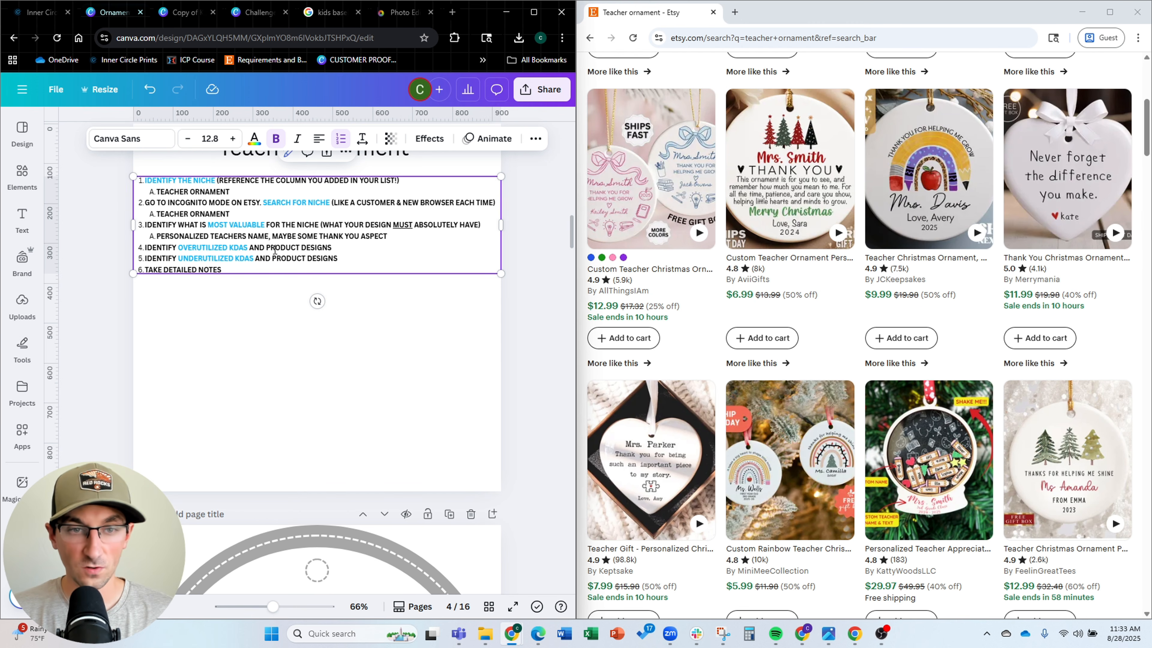
Examine the teacher ornament listings again, from the first rows through the further results, for overused design elements and product designs
{"action": "scroll", "coordinate": [1143, 149], "scroll_direction": "up", "scroll_amount": 8}
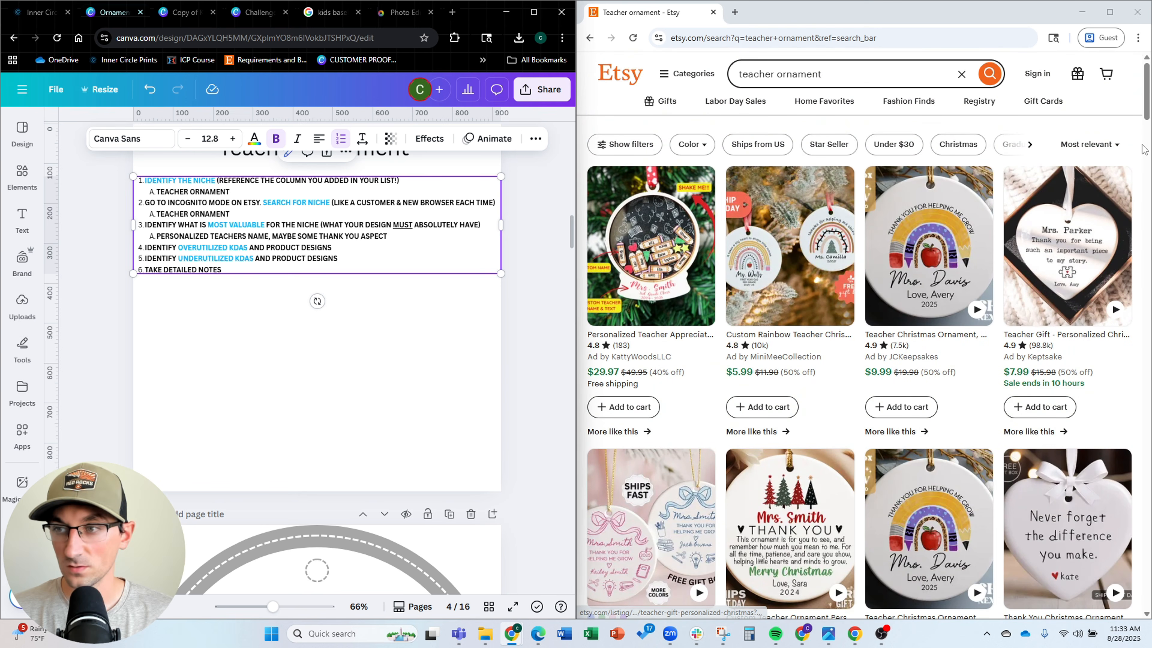
{"action": "left_click", "coordinate": [1142, 155]}
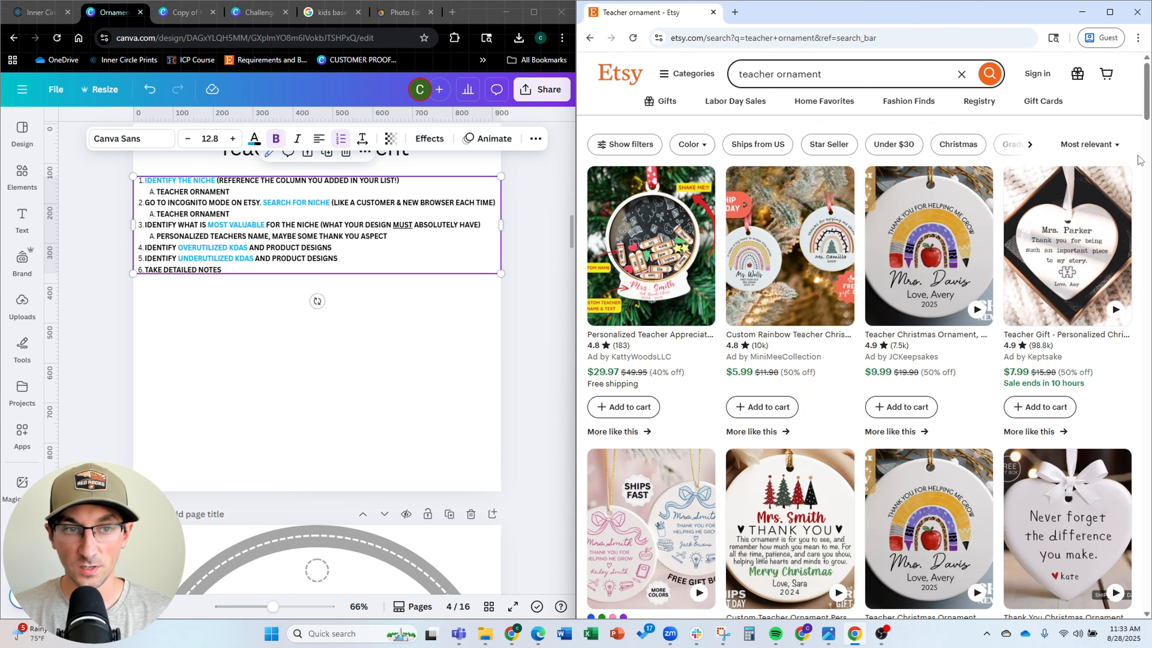
{"action": "scroll", "coordinate": [1139, 160], "scroll_direction": "down", "scroll_amount": 1}
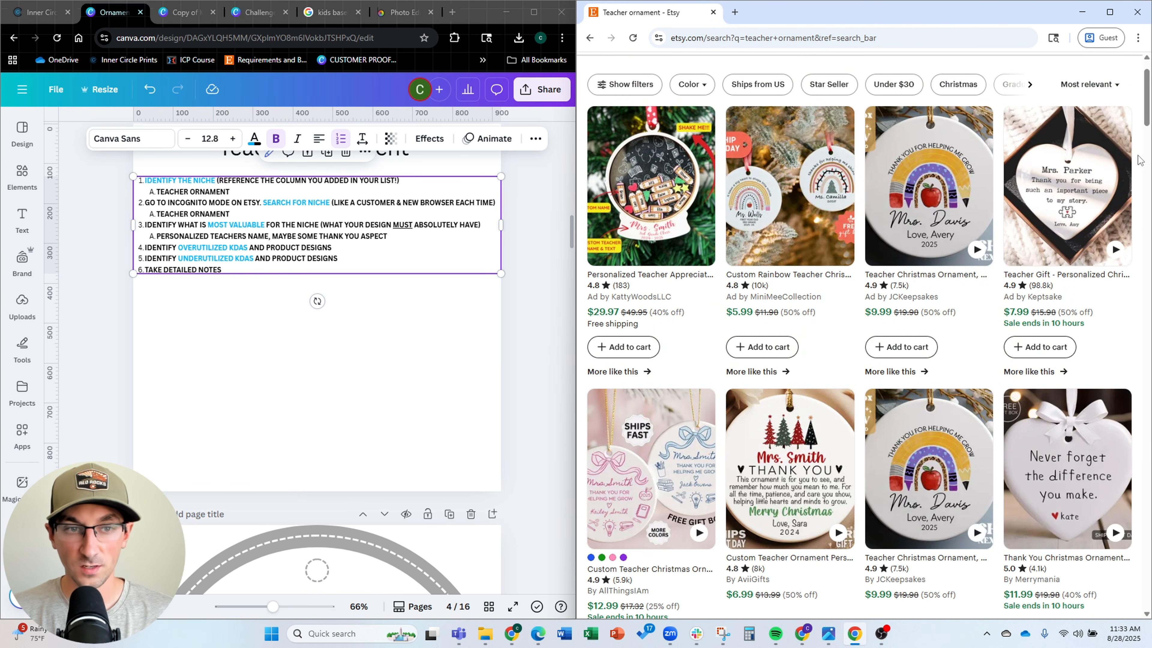
{"action": "left_click", "coordinate": [252, 250]}
{"action": "left_click_drag", "start_coordinate": [252, 247], "coordinate": [358, 246]}
{"action": "left_click", "coordinate": [356, 296]}
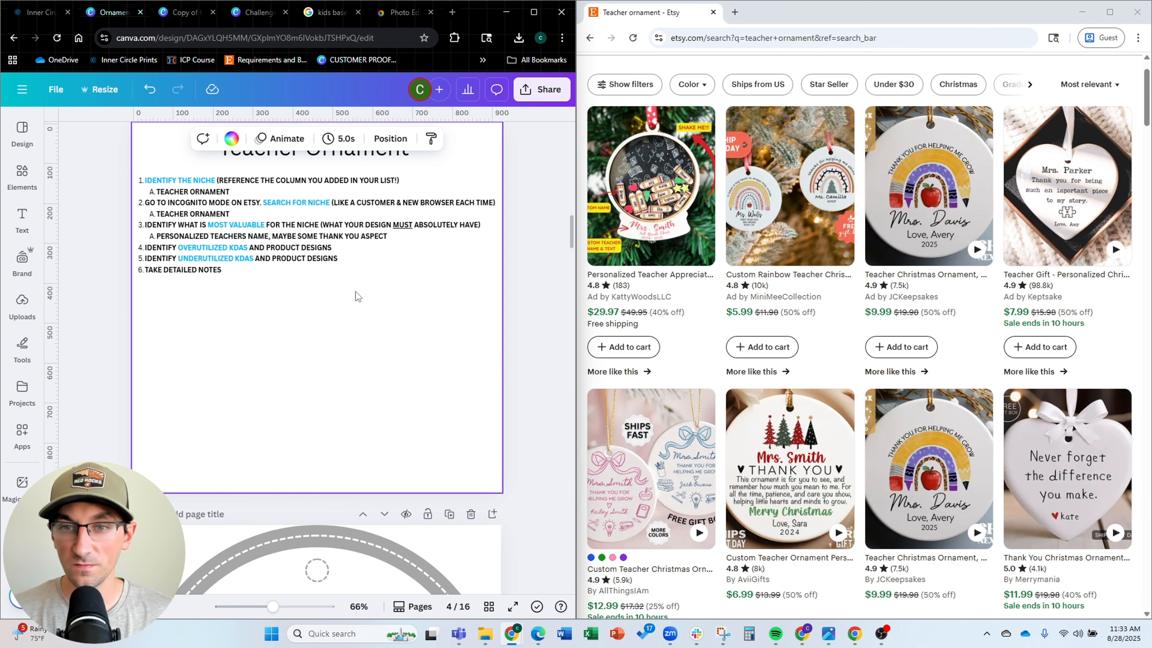
{"action": "scroll", "coordinate": [1133, 231], "scroll_direction": "down", "scroll_amount": 3}
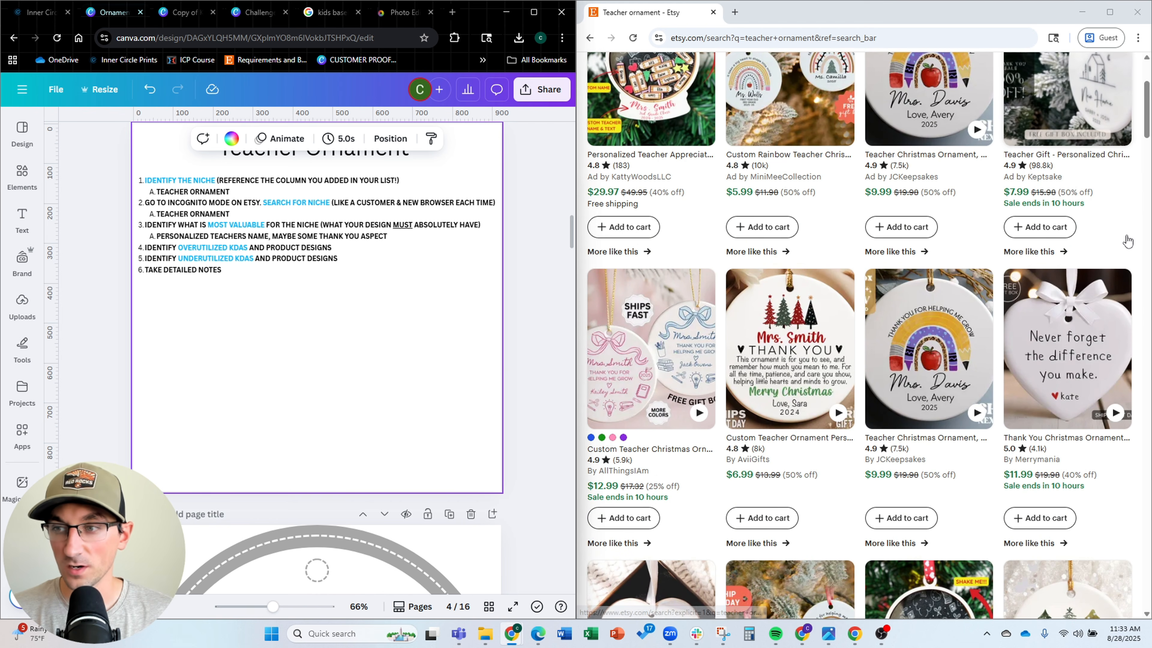
{"action": "left_click", "coordinate": [1137, 229]}
{"action": "scroll", "coordinate": [1136, 228], "scroll_direction": "down", "scroll_amount": 3}
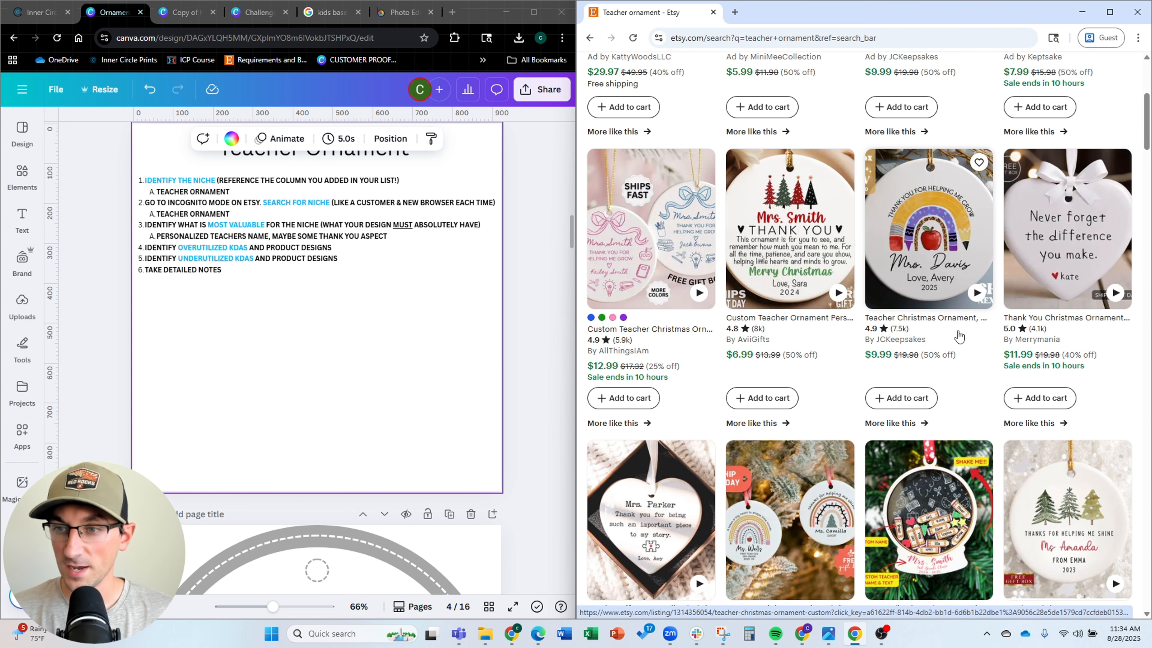
{"action": "scroll", "coordinate": [956, 338], "scroll_direction": "down", "scroll_amount": 1}
{"action": "scroll", "coordinate": [1102, 284], "scroll_direction": "down", "scroll_amount": 3}
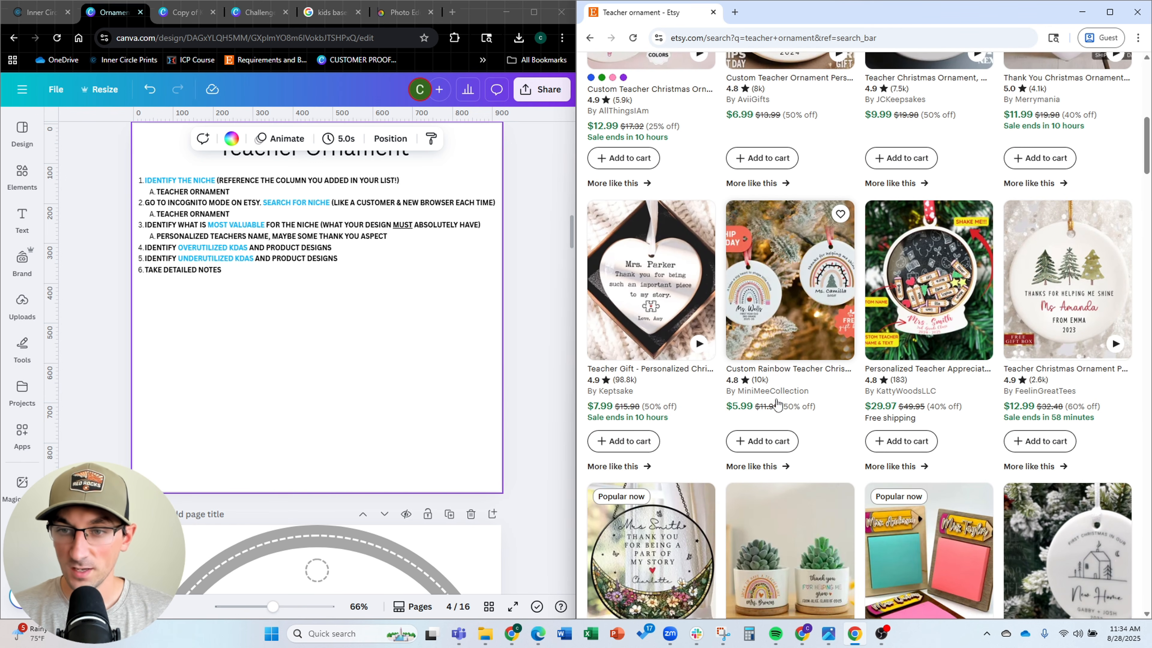
{"action": "scroll", "coordinate": [803, 394], "scroll_direction": "down", "scroll_amount": 1}
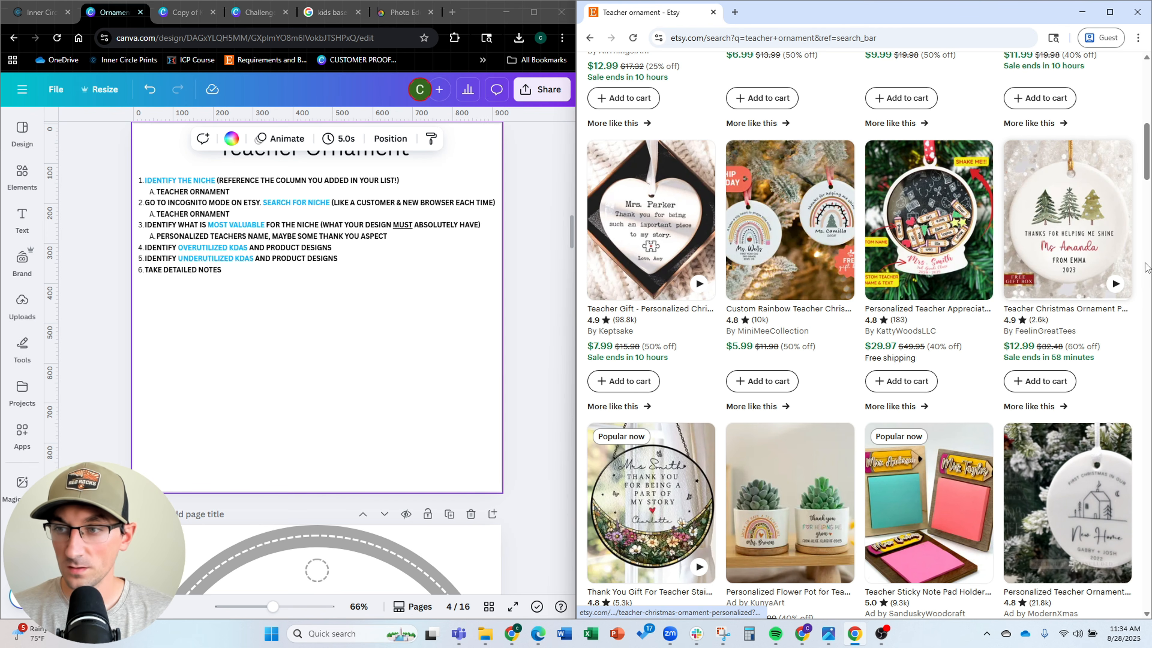
{"action": "scroll", "coordinate": [1070, 317], "scroll_direction": "down", "scroll_amount": 2}
{"action": "scroll", "coordinate": [1059, 234], "scroll_direction": "down", "scroll_amount": 1}
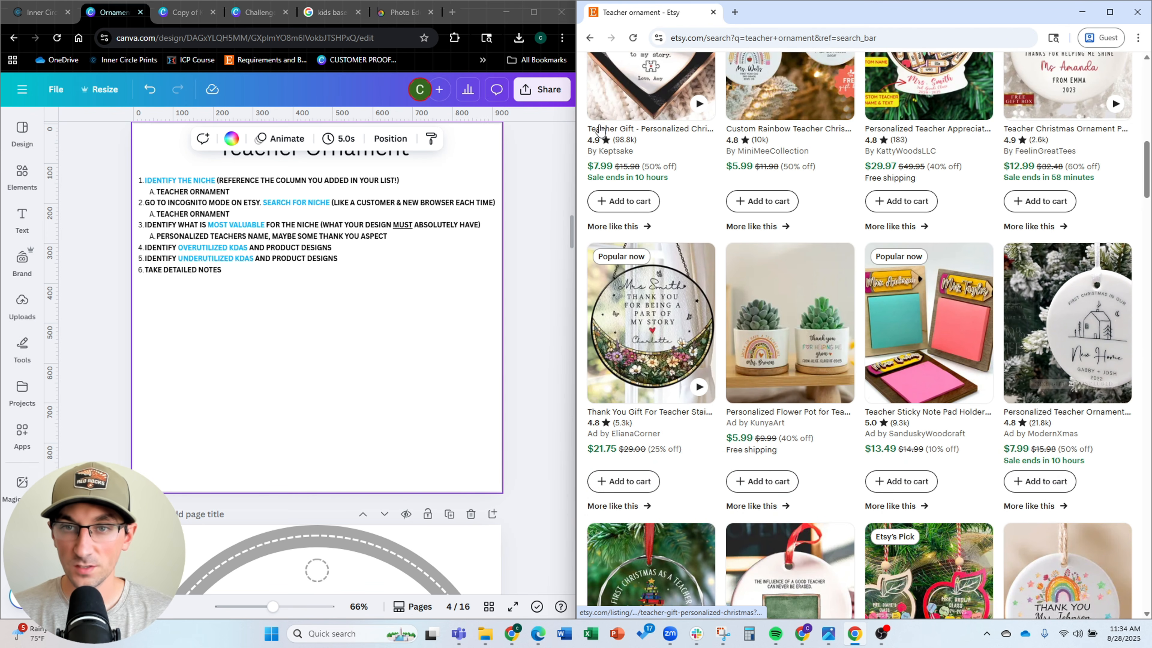
{"action": "scroll", "coordinate": [857, 205], "scroll_direction": "down", "scroll_amount": 2}
{"action": "scroll", "coordinate": [856, 201], "scroll_direction": "down", "scroll_amount": 4}
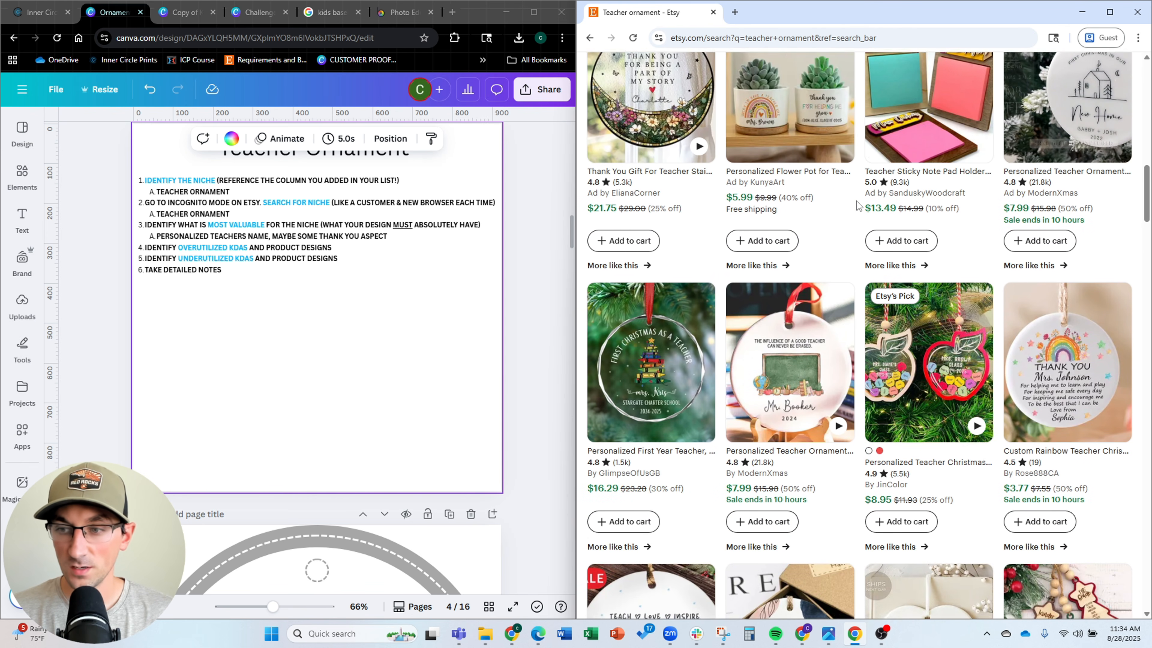
{"action": "scroll", "coordinate": [1070, 274], "scroll_direction": "down", "scroll_amount": 5}
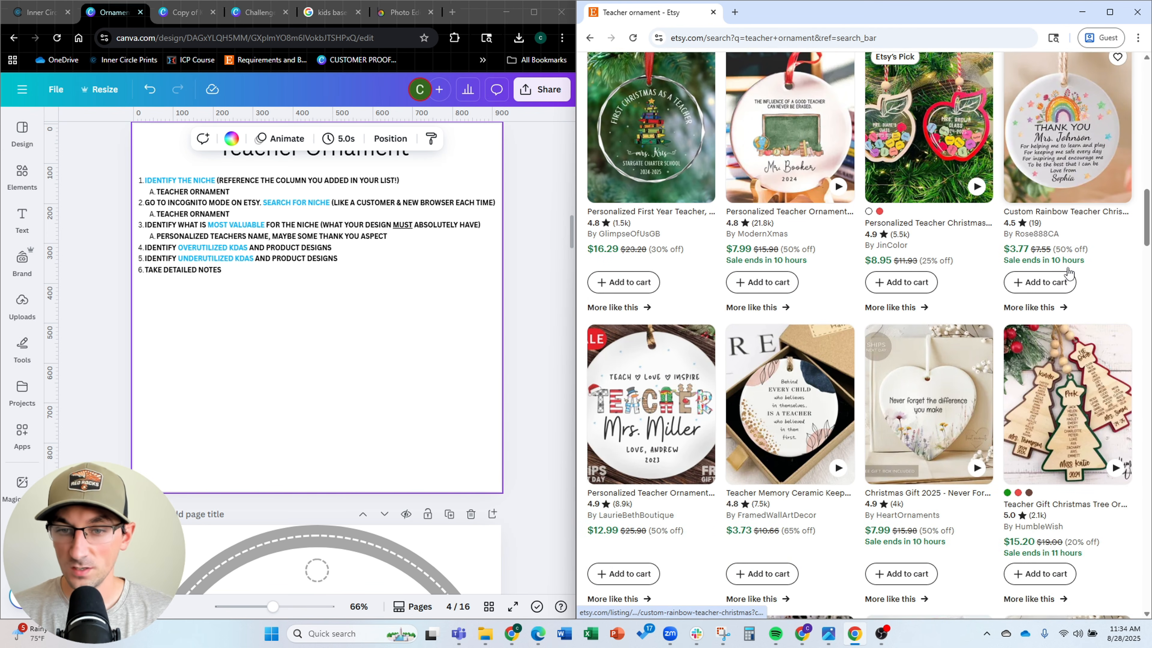
{"action": "scroll", "coordinate": [1068, 273], "scroll_direction": "down", "scroll_amount": 8}
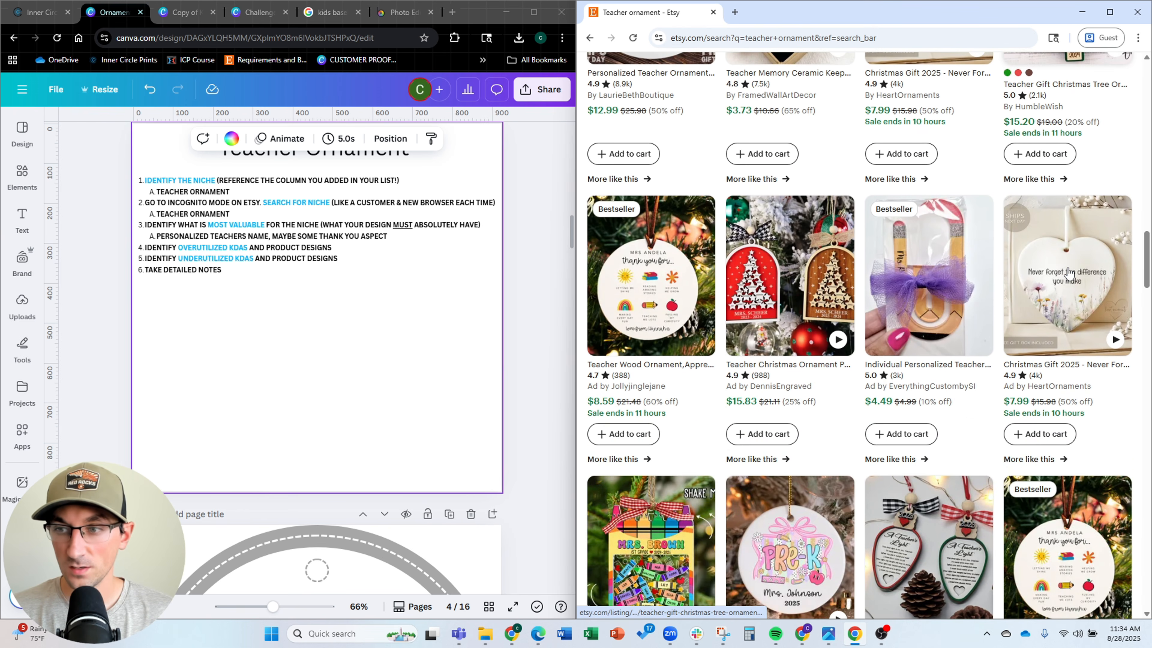
{"action": "scroll", "coordinate": [1068, 272], "scroll_direction": "down", "scroll_amount": 3}
{"action": "scroll", "coordinate": [1068, 271], "scroll_direction": "down", "scroll_amount": 1}
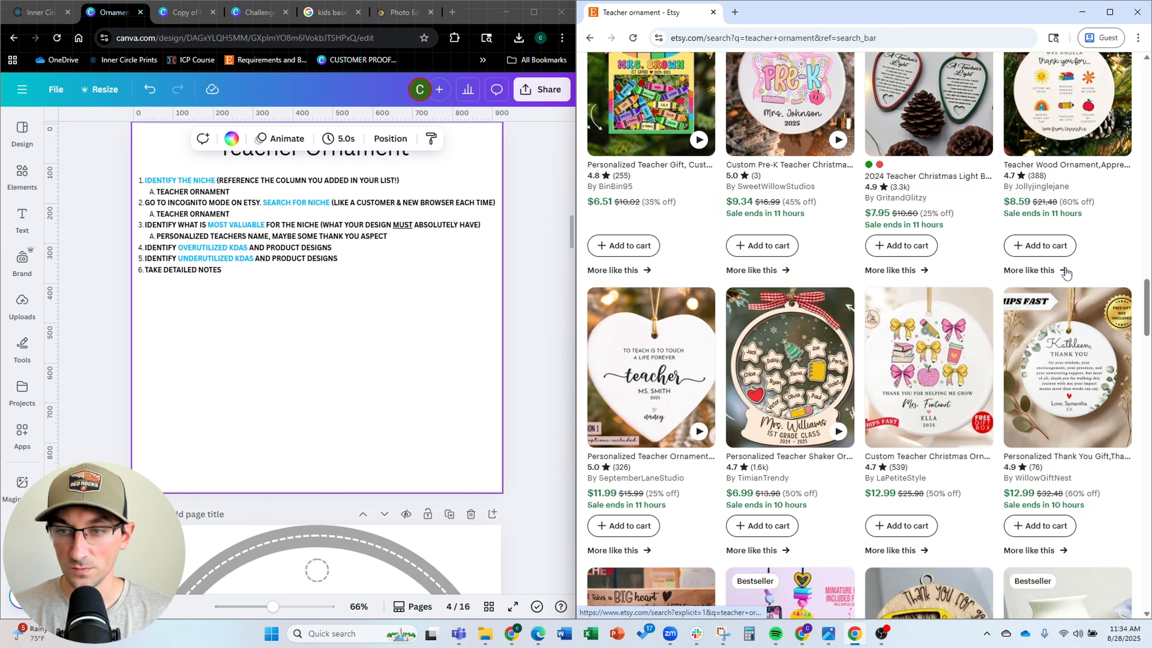
{"action": "scroll", "coordinate": [921, 321], "scroll_direction": "down", "scroll_amount": 4}
{"action": "scroll", "coordinate": [921, 321], "scroll_direction": "down", "scroll_amount": 5}
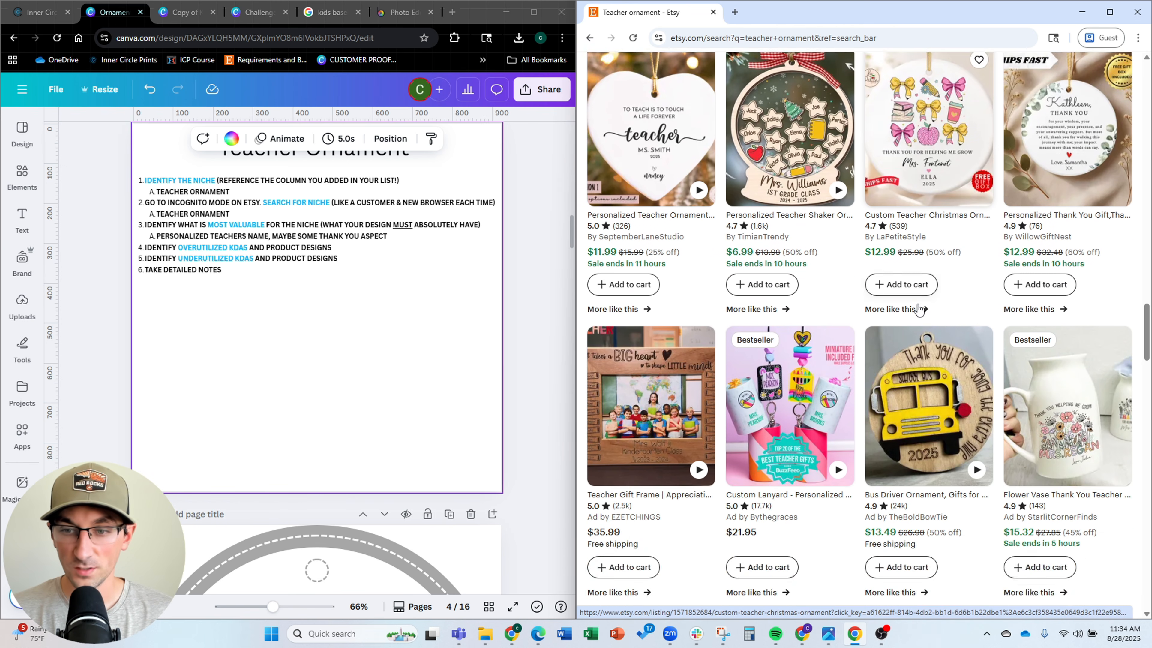
{"action": "scroll", "coordinate": [919, 309], "scroll_direction": "down", "scroll_amount": 5}
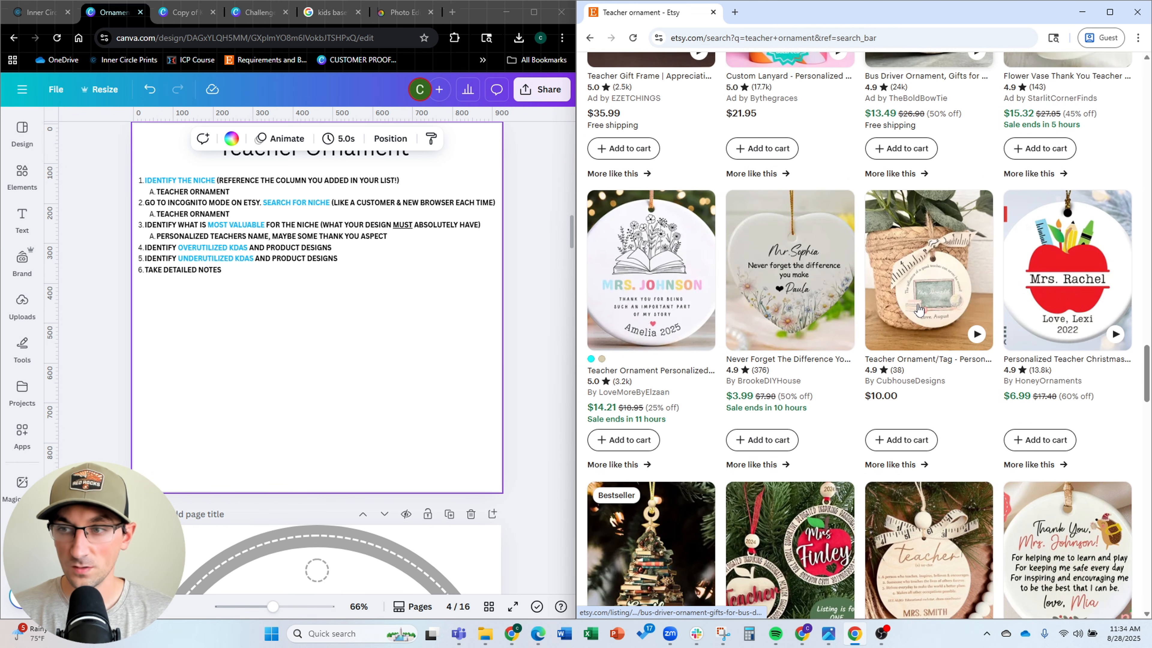
{"action": "scroll", "coordinate": [921, 327], "scroll_direction": "up", "scroll_amount": 10}
{"action": "scroll", "coordinate": [920, 340], "scroll_direction": "up", "scroll_amount": 10}
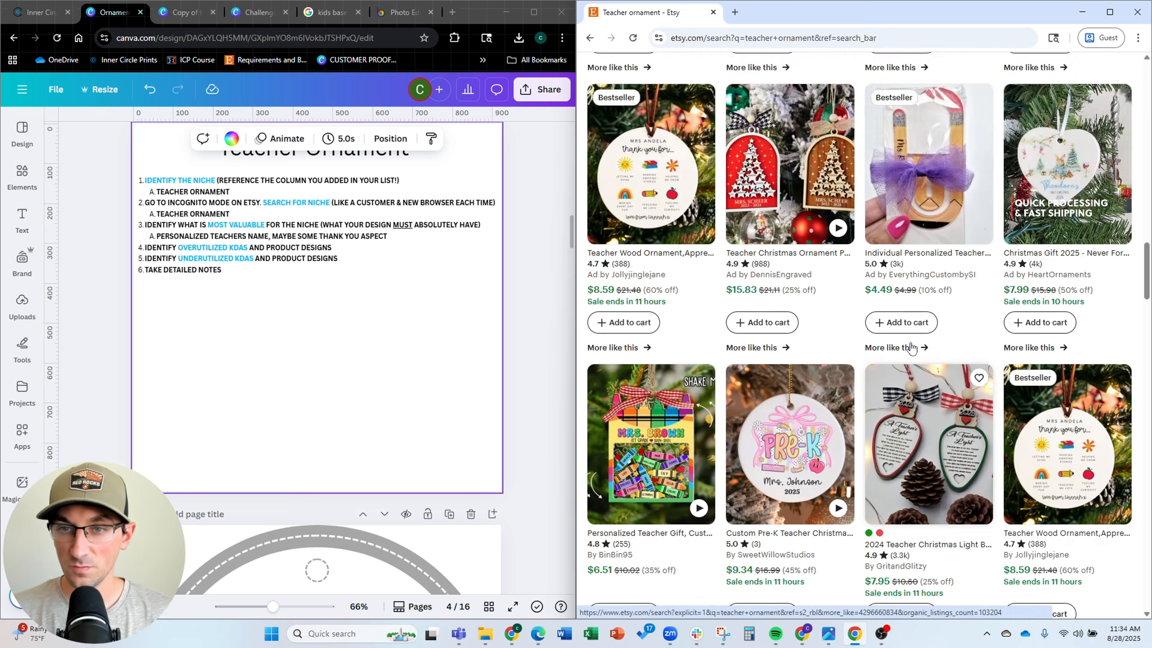
{"action": "scroll", "coordinate": [904, 351], "scroll_direction": "up", "scroll_amount": 6}
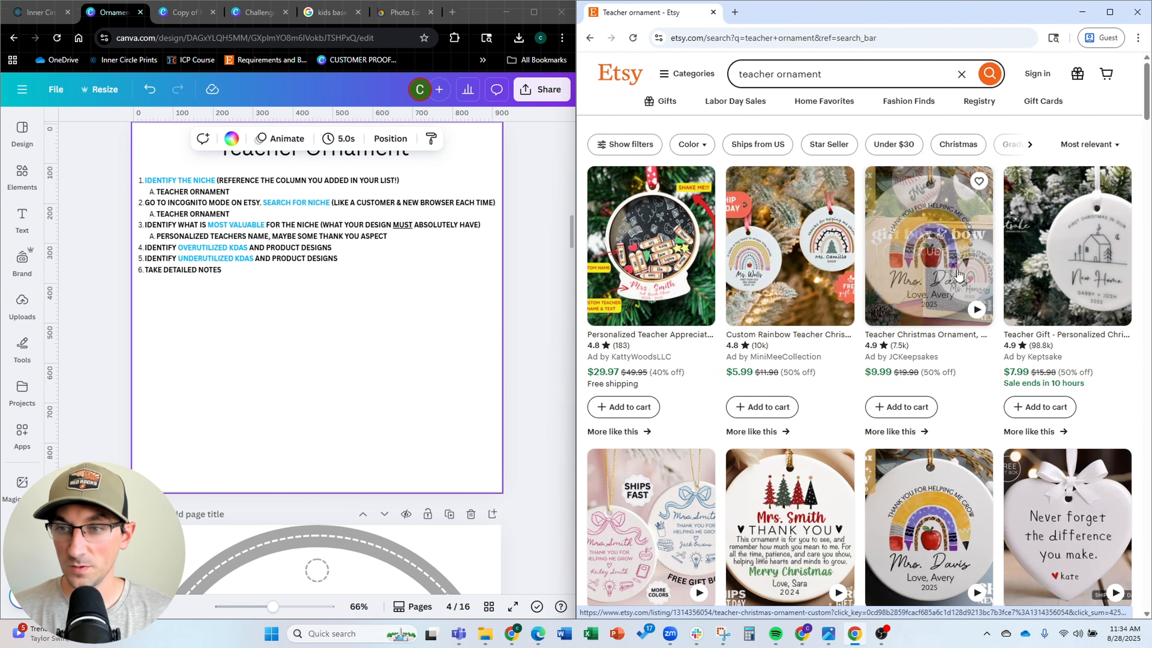
{"action": "scroll", "coordinate": [740, 339], "scroll_direction": "down", "scroll_amount": 4}
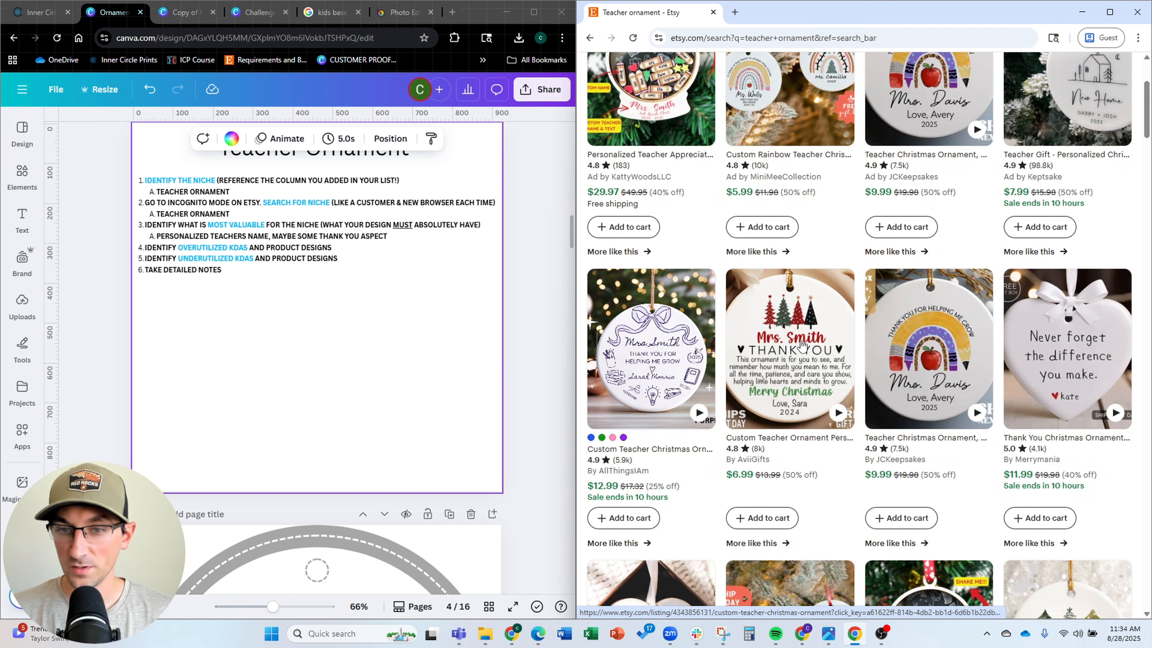
Add the sub-item "RAINBOWS AND APPLES MAY BE OVERUSED" under "IDENTIFY OVERUTILIZED KDAS" and start an empty sub-item under "IDENTIFY UNDERUTILIZED KDAS"
{"action": "left_click", "coordinate": [359, 249]}
{"action": "left_click", "coordinate": [351, 248]}
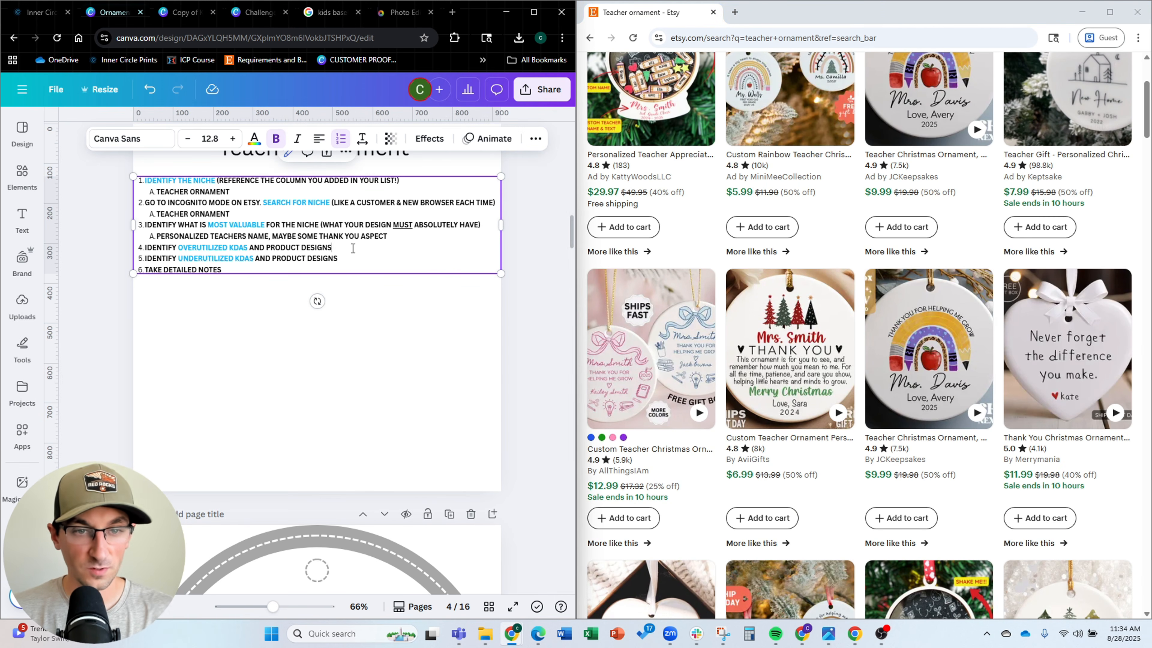
{"action": "key", "text": "Return"}
{"action": "key", "text": "Tab"}
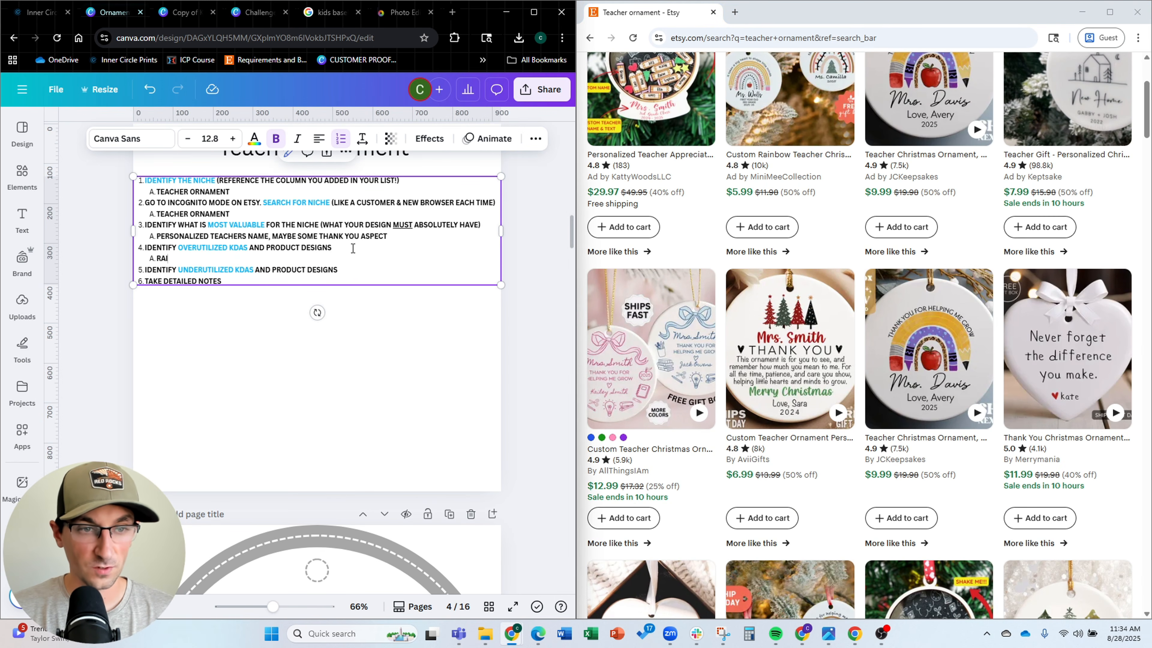
{"action": "type", "text": "RAINBOWS AND "}
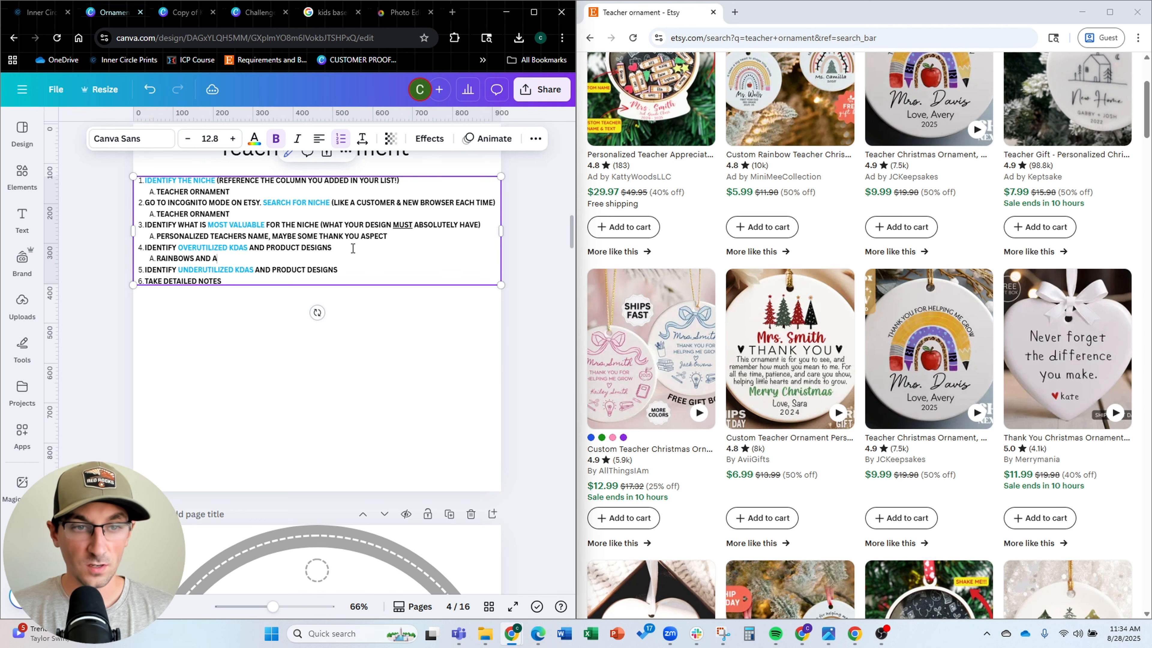
{"action": "type", "text": "APPLES MAY BE OVERUSED"}
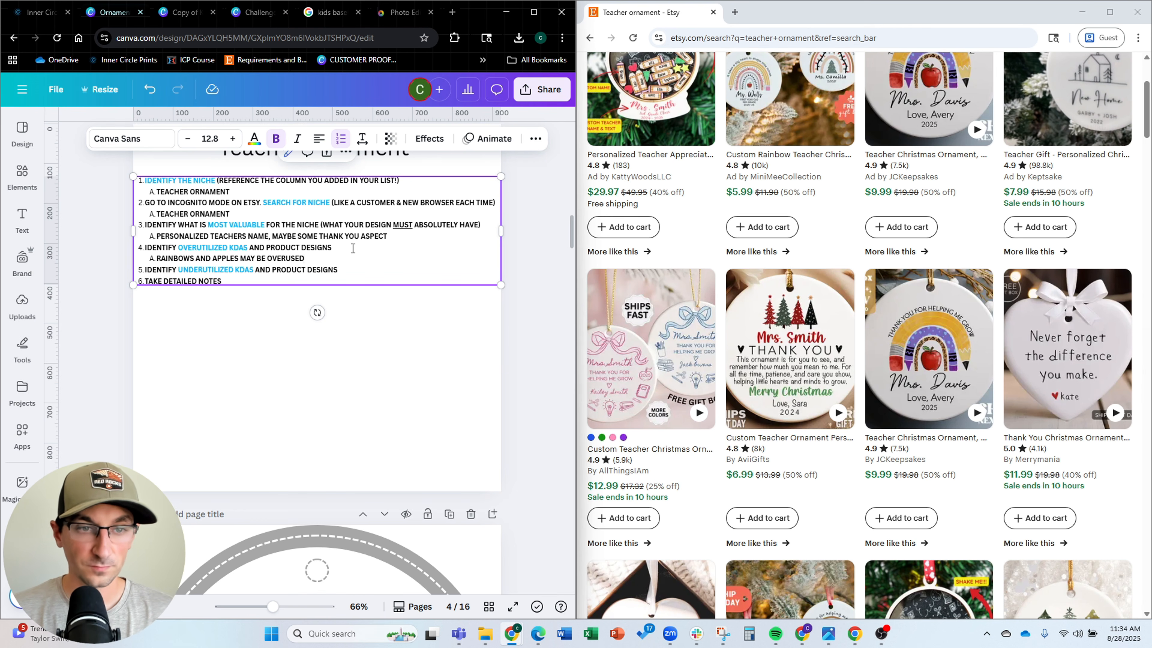
{"action": "left_click", "coordinate": [362, 271]}
{"action": "key", "text": "Return"}
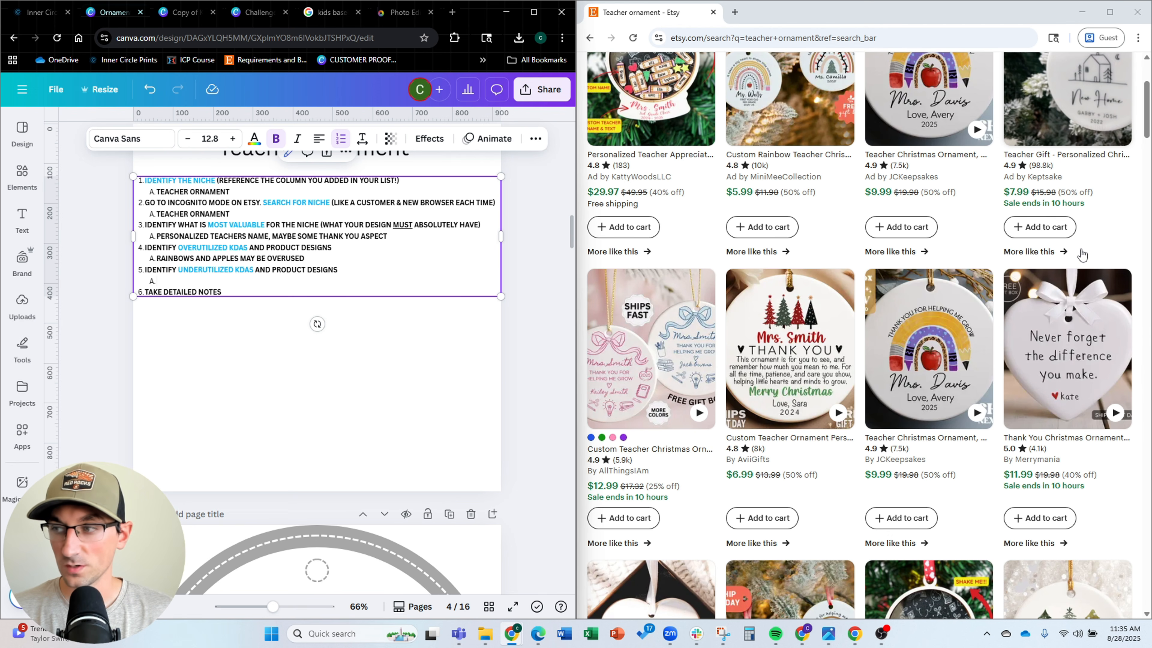
Examine the Etsy teacher ornament listings, from the first rows through the further results, for underused design elements and product designs
{"action": "scroll", "coordinate": [1081, 254], "scroll_direction": "down", "scroll_amount": 2}
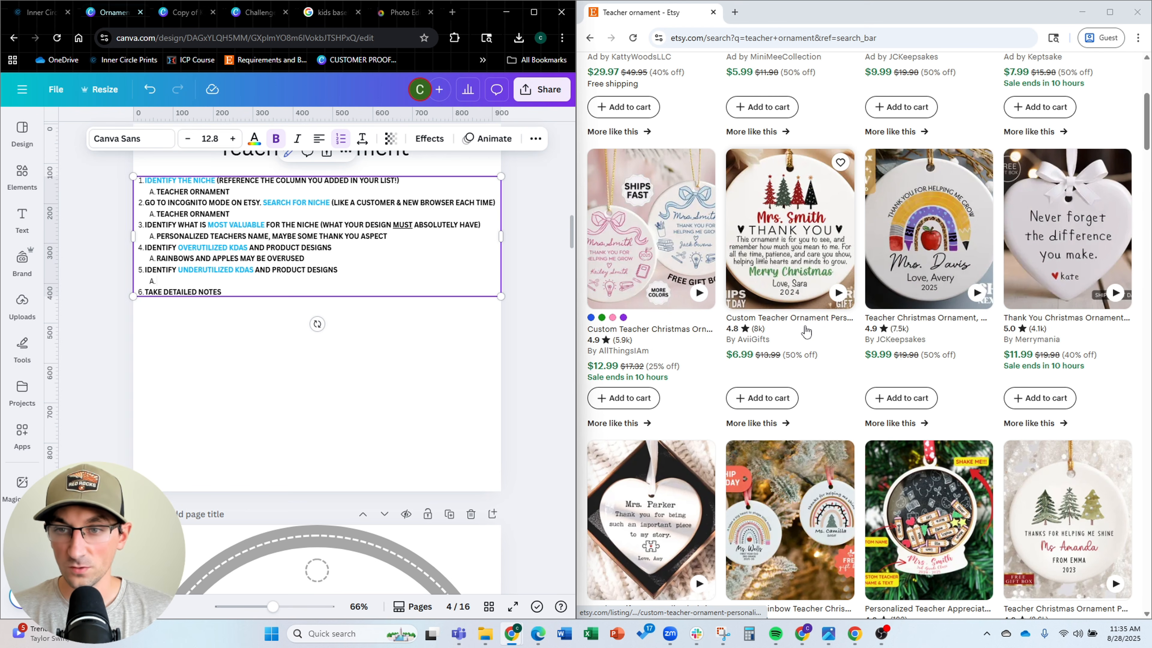
{"action": "scroll", "coordinate": [826, 343], "scroll_direction": "down", "scroll_amount": 1}
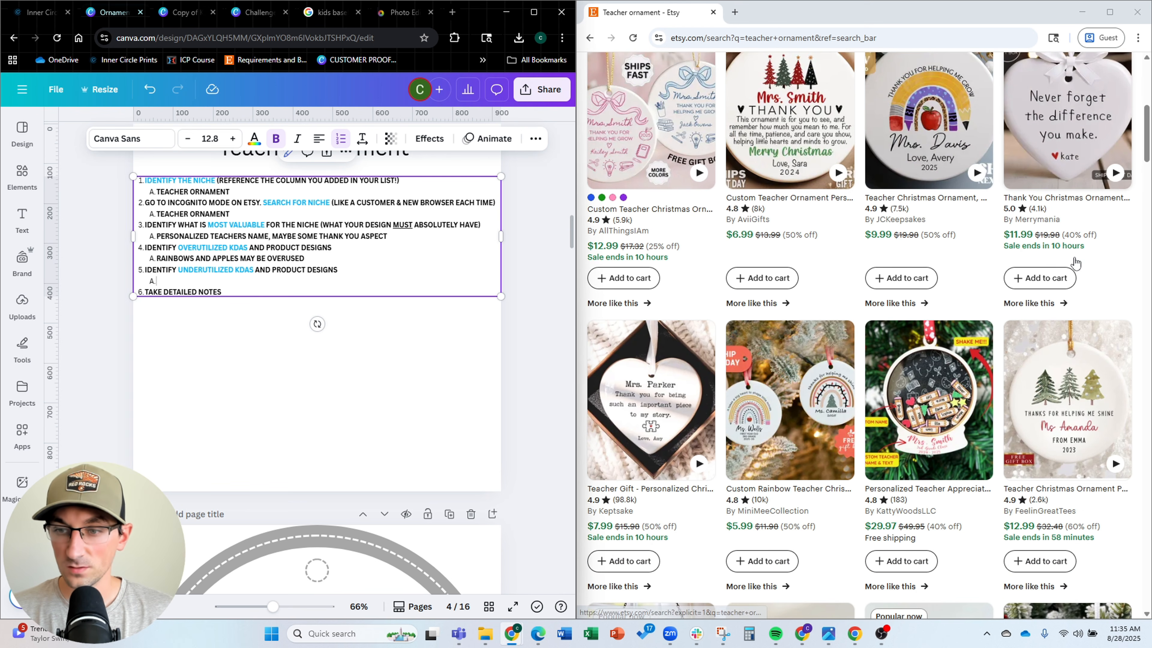
{"action": "scroll", "coordinate": [1122, 294], "scroll_direction": "down", "scroll_amount": 5}
{"action": "scroll", "coordinate": [1122, 294], "scroll_direction": "down", "scroll_amount": 8}
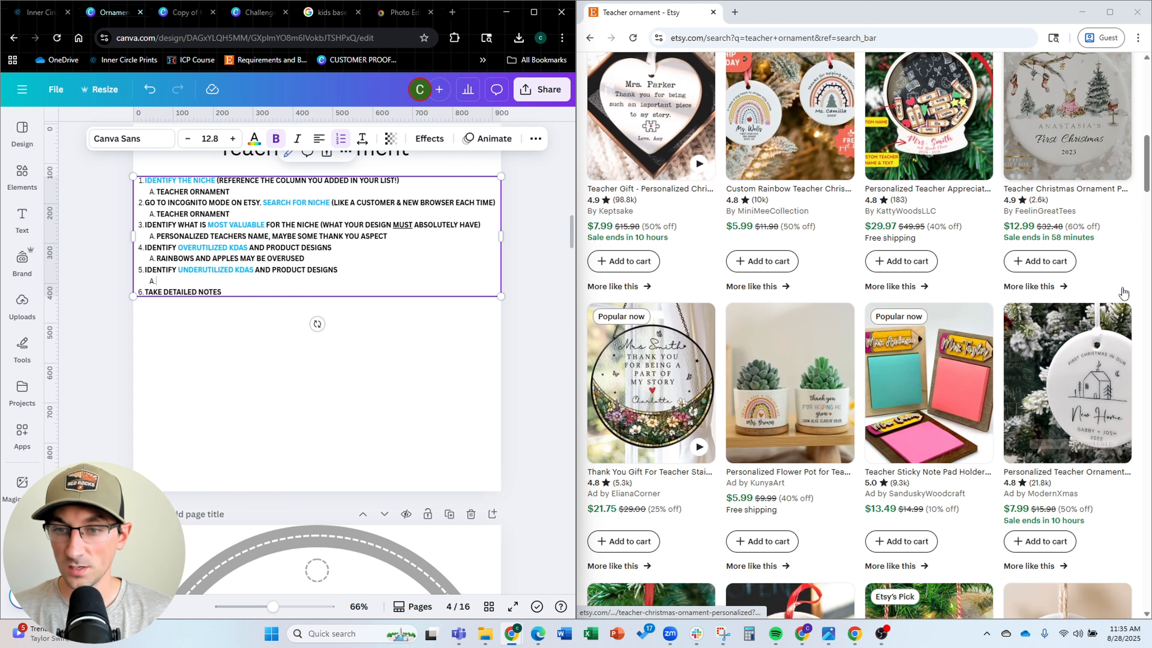
{"action": "scroll", "coordinate": [1122, 294], "scroll_direction": "down", "scroll_amount": 8}
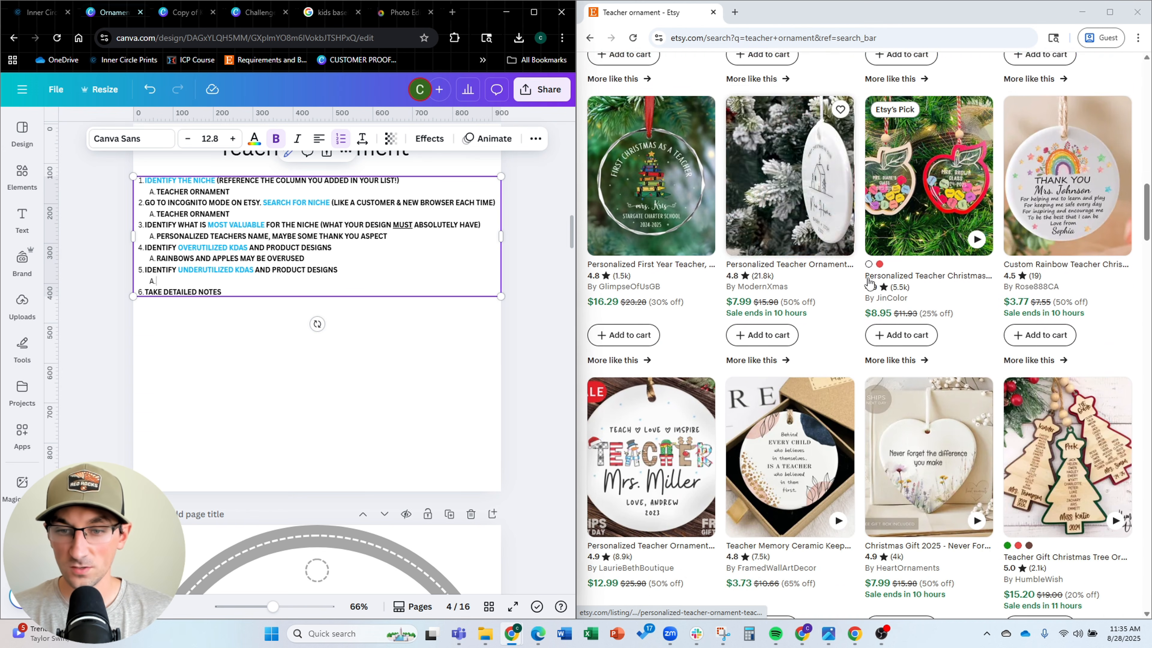
{"action": "scroll", "coordinate": [917, 263], "scroll_direction": "down", "scroll_amount": 12}
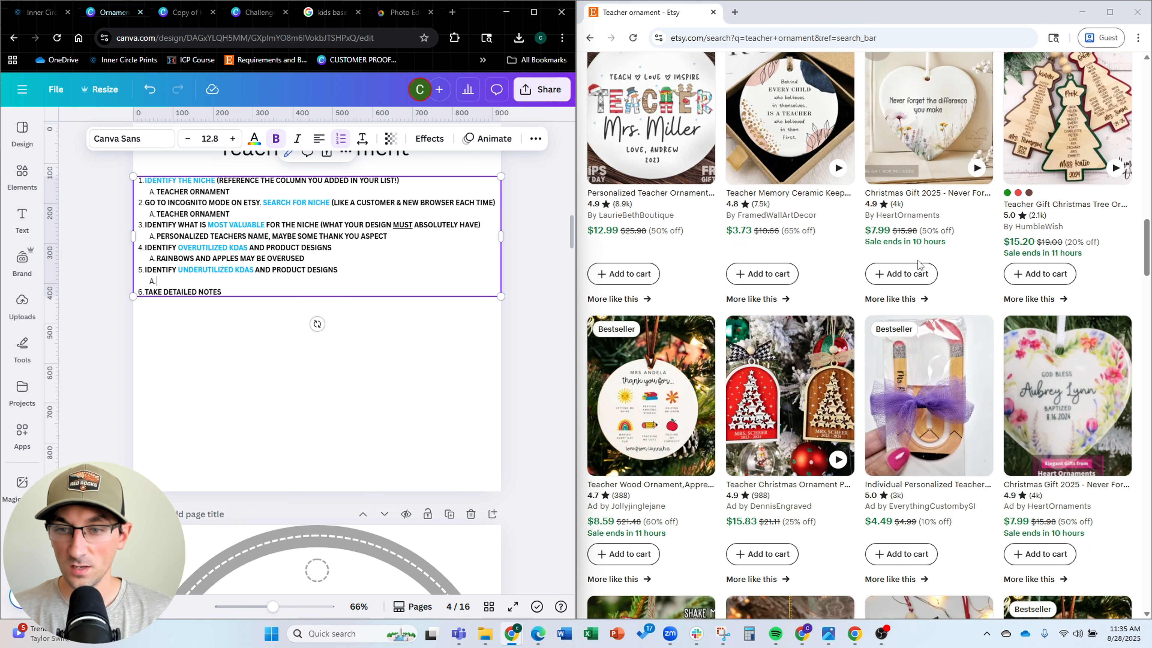
{"action": "scroll", "coordinate": [918, 263], "scroll_direction": "down", "scroll_amount": 6}
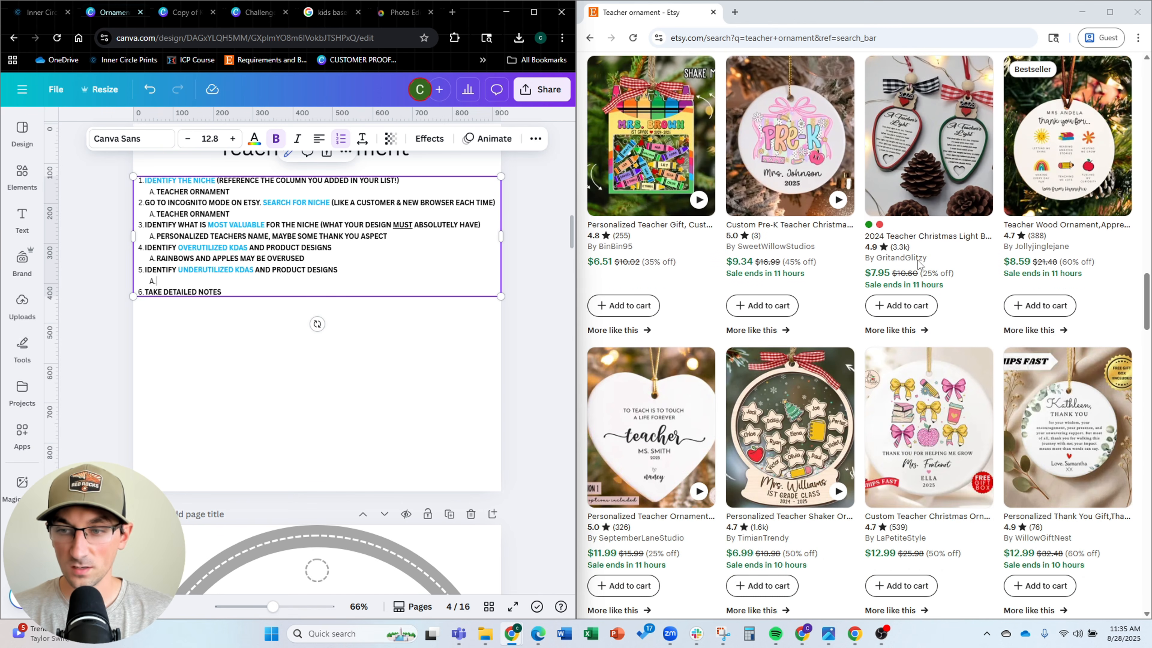
{"action": "scroll", "coordinate": [917, 266], "scroll_direction": "down", "scroll_amount": 15}
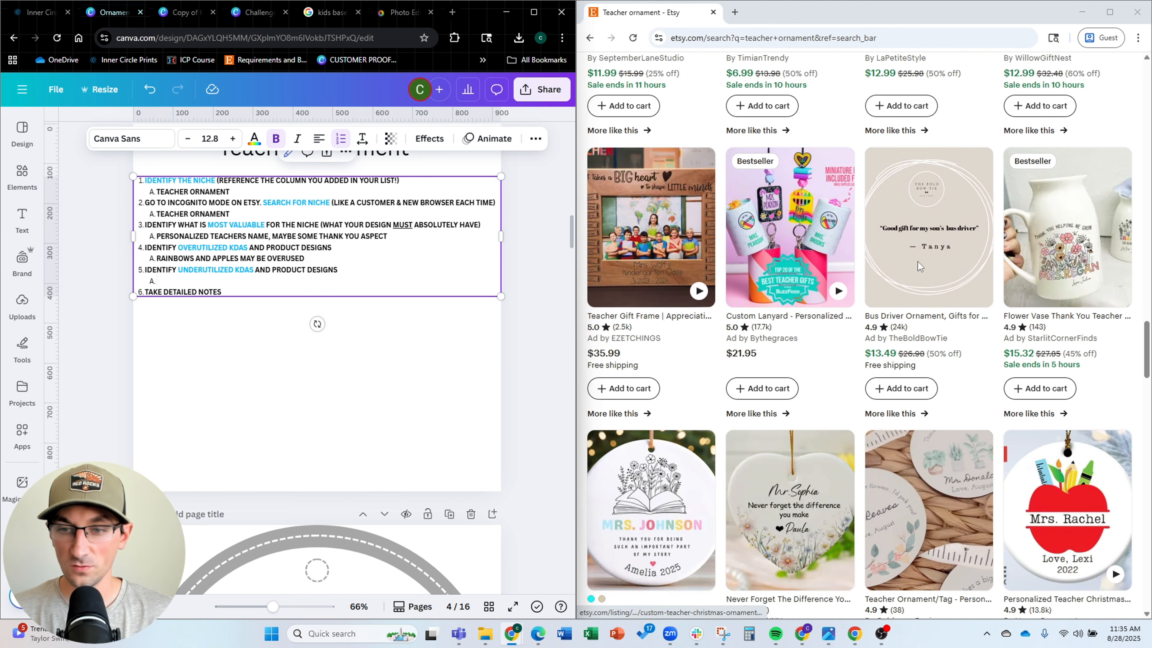
{"action": "scroll", "coordinate": [918, 272], "scroll_direction": "down", "scroll_amount": 20}
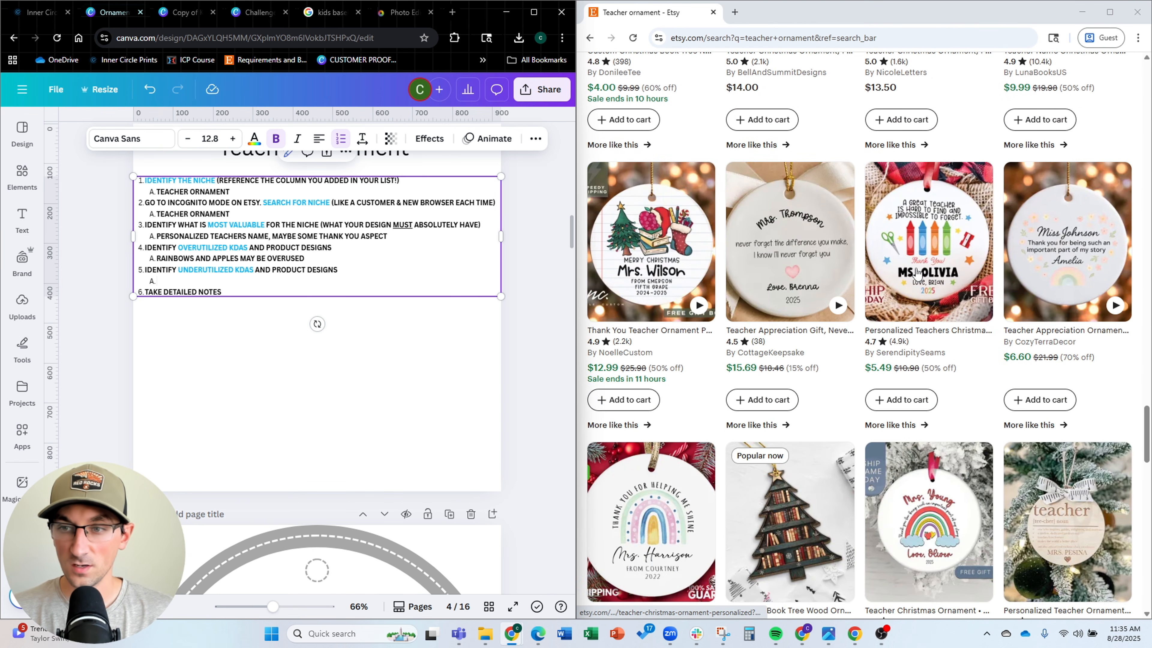
{"action": "scroll", "coordinate": [901, 290], "scroll_direction": "down", "scroll_amount": 10}
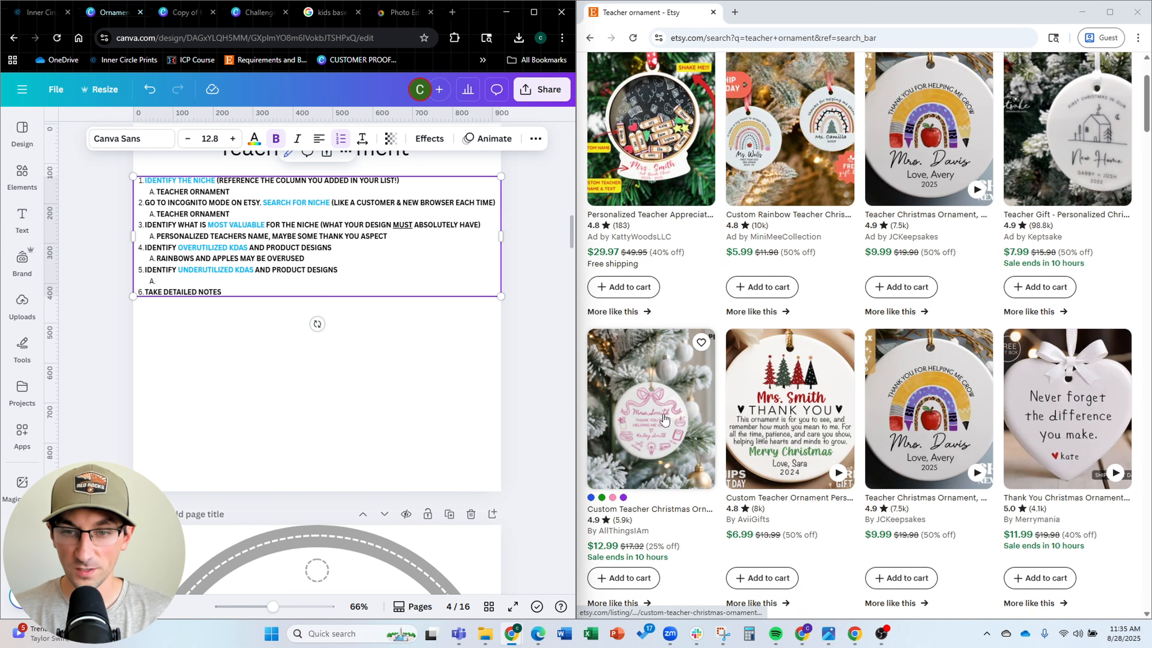
{"action": "scroll", "coordinate": [964, 449], "scroll_direction": "down", "scroll_amount": 2}
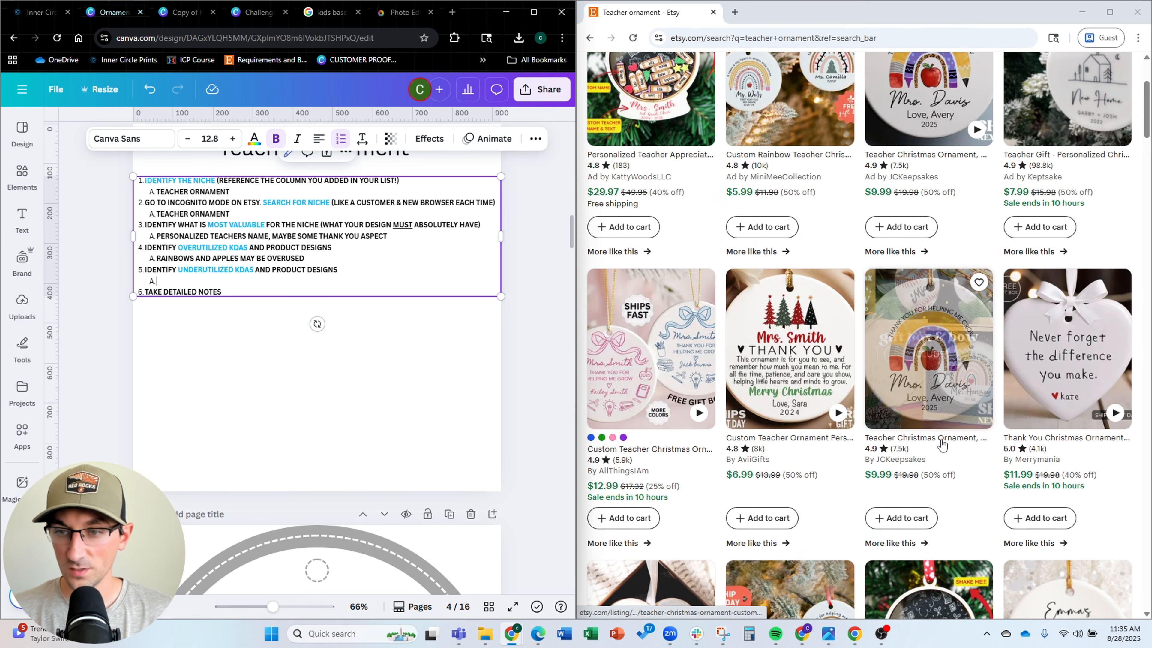
{"action": "scroll", "coordinate": [952, 440], "scroll_direction": "down", "scroll_amount": 2}
{"action": "scroll", "coordinate": [1006, 358], "scroll_direction": "down", "scroll_amount": 4}
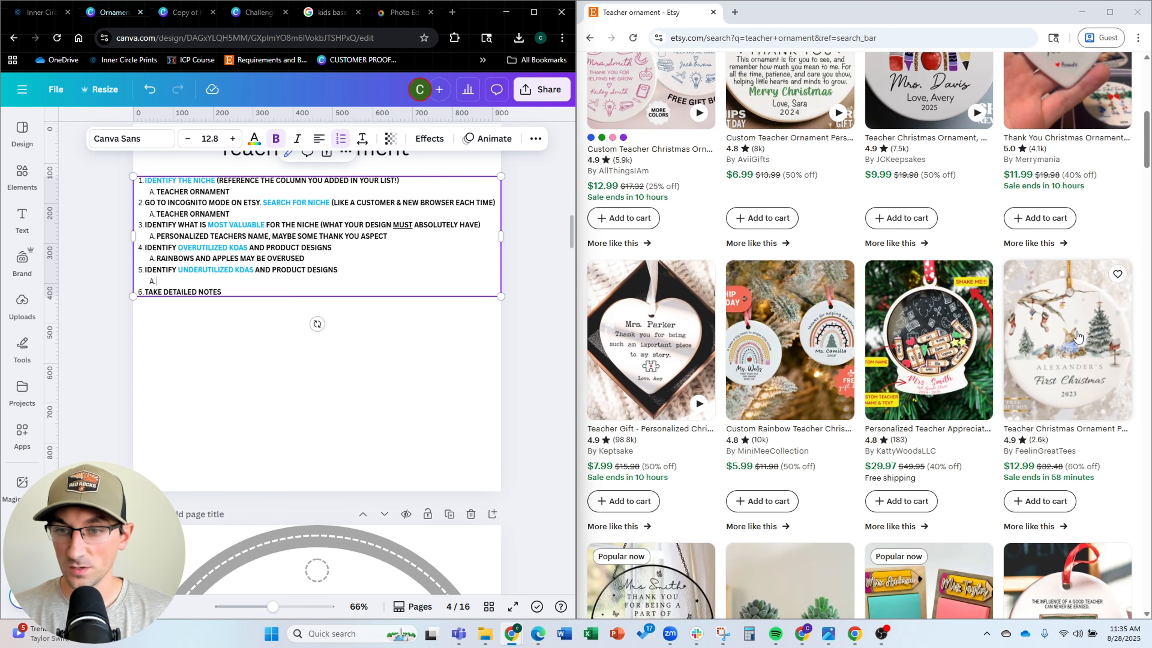
{"action": "scroll", "coordinate": [794, 290], "scroll_direction": "down", "scroll_amount": 1}
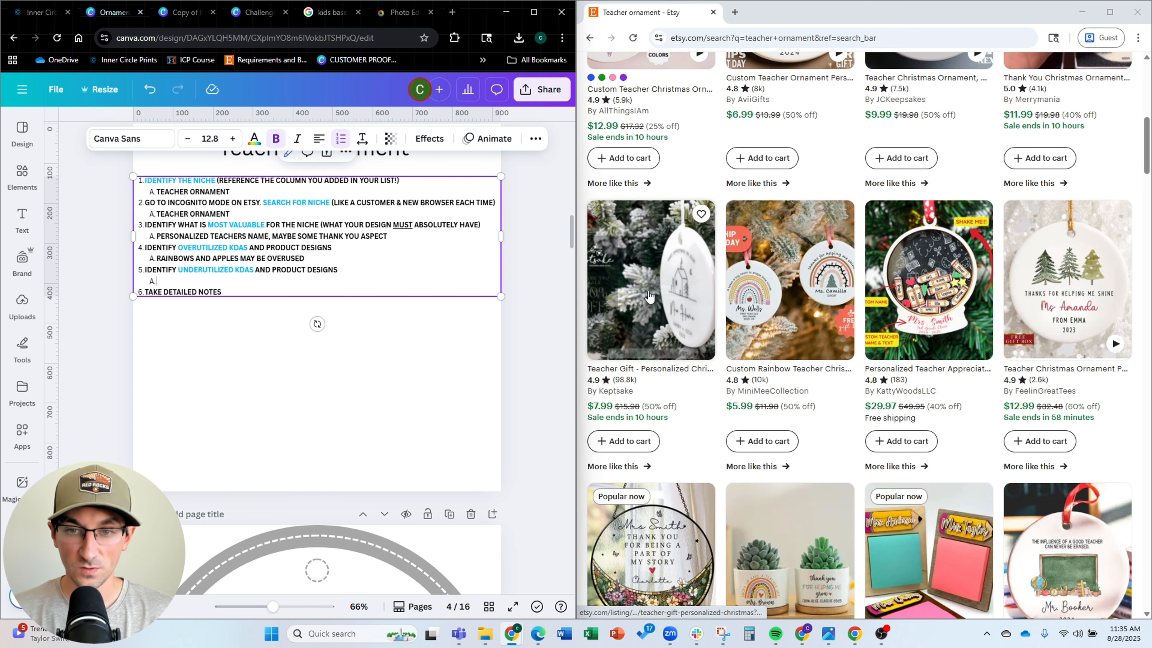
{"action": "scroll", "coordinate": [793, 282], "scroll_direction": "down", "scroll_amount": 6}
{"action": "scroll", "coordinate": [1087, 251], "scroll_direction": "down", "scroll_amount": 4}
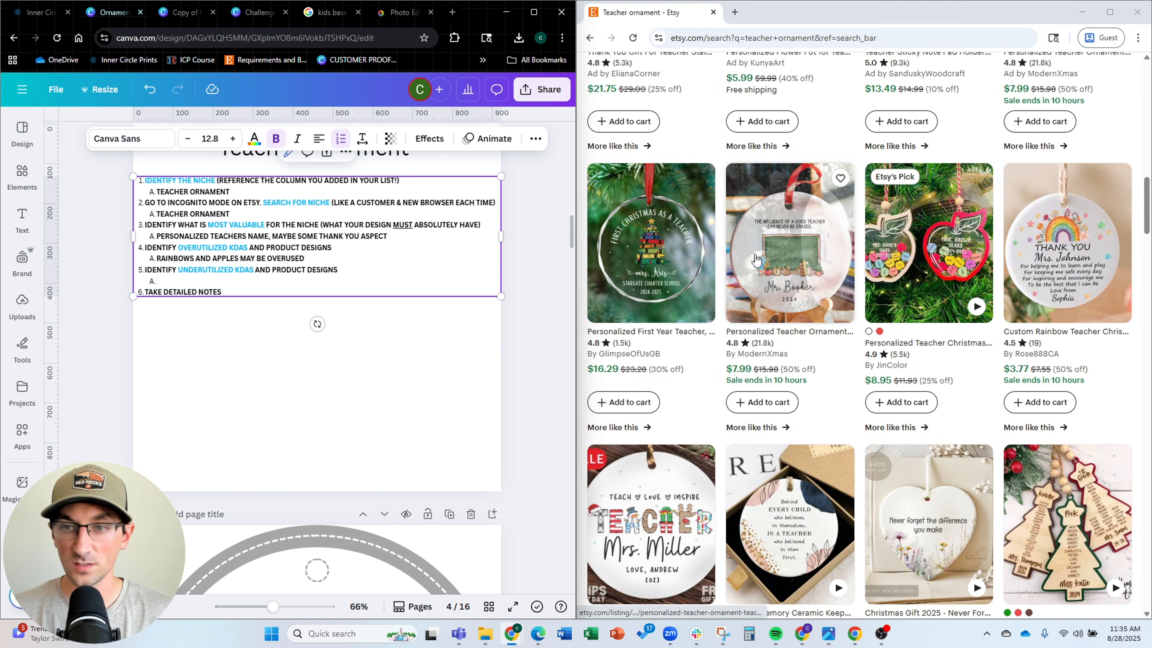
{"action": "scroll", "coordinate": [786, 236], "scroll_direction": "down", "scroll_amount": 3}
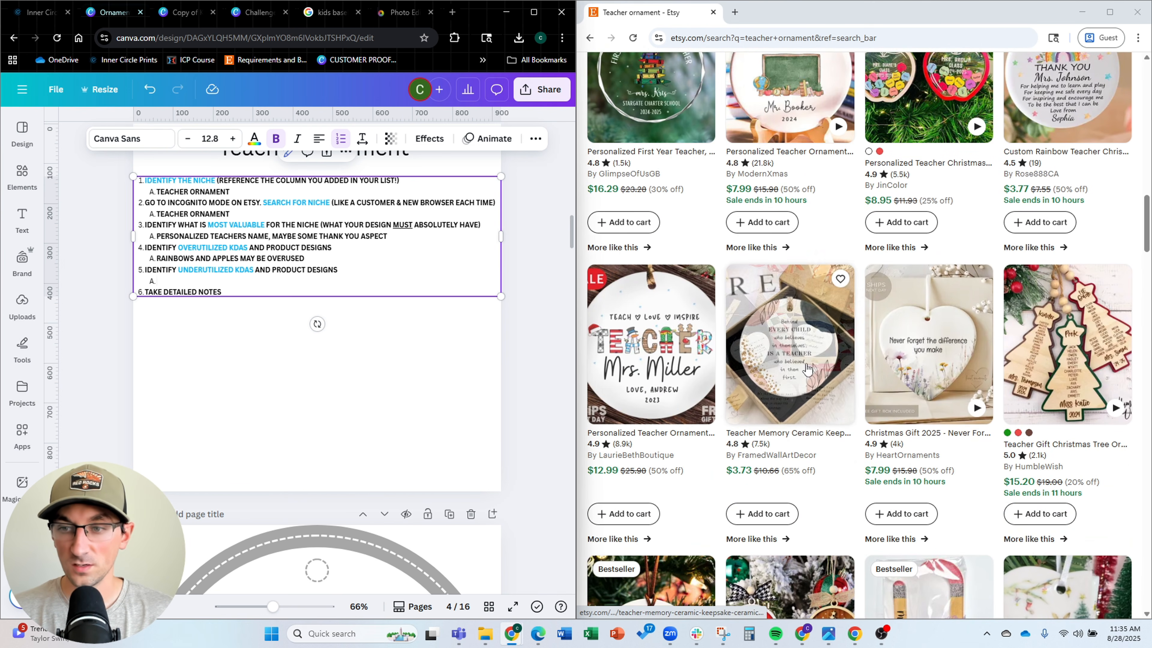
{"action": "scroll", "coordinate": [783, 320], "scroll_direction": "up", "scroll_amount": 12}
{"action": "scroll", "coordinate": [783, 320], "scroll_direction": "up", "scroll_amount": 8}
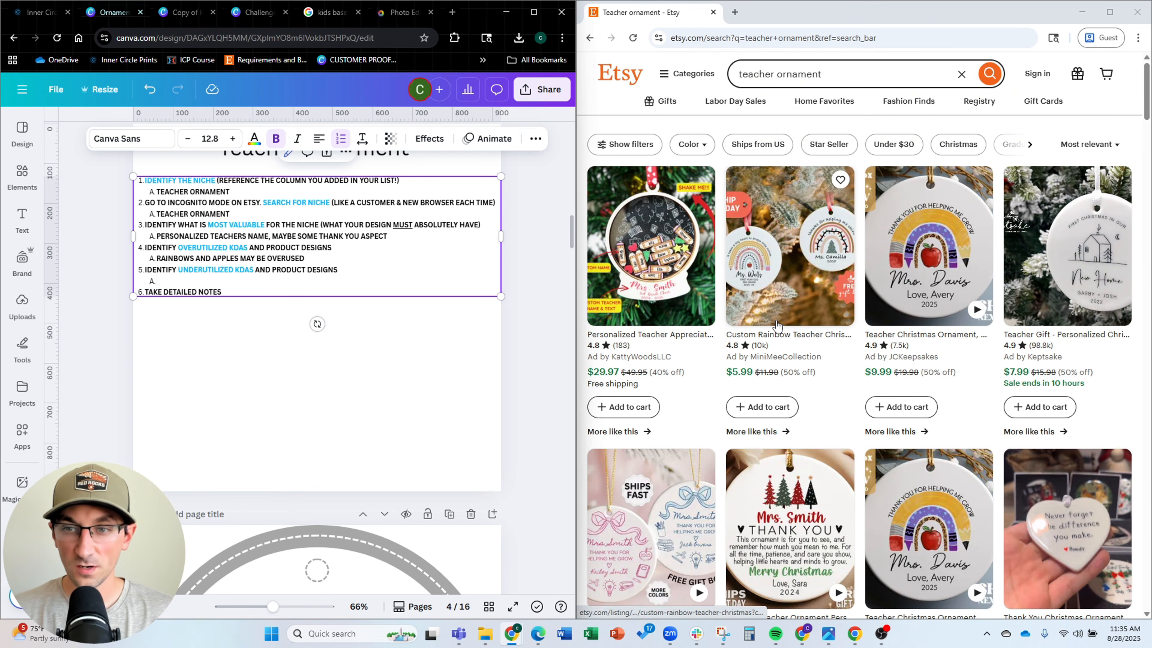
{"action": "scroll", "coordinate": [823, 262], "scroll_direction": "down", "scroll_amount": 1}
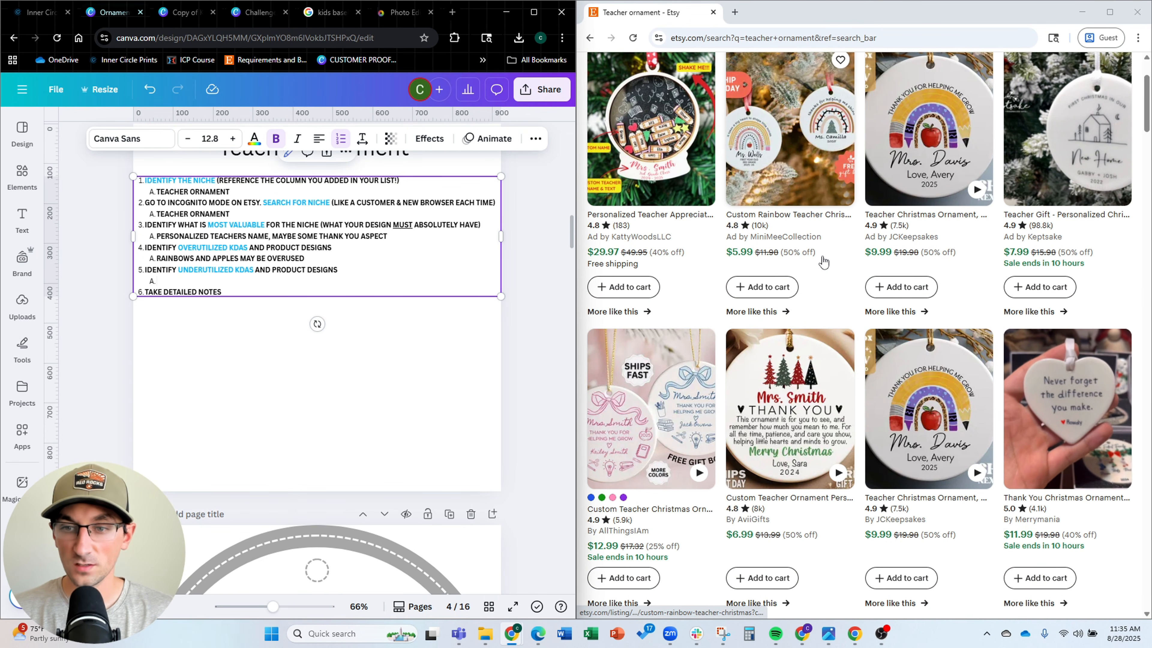
Fill the empty sub-item under "IDENTIFY UNDERUTILIZED KDAS" with "OPPORTUNITY TO HAVE MORE CHRISTMAS ELEMENTS"
{"action": "left_click", "coordinate": [312, 286]}
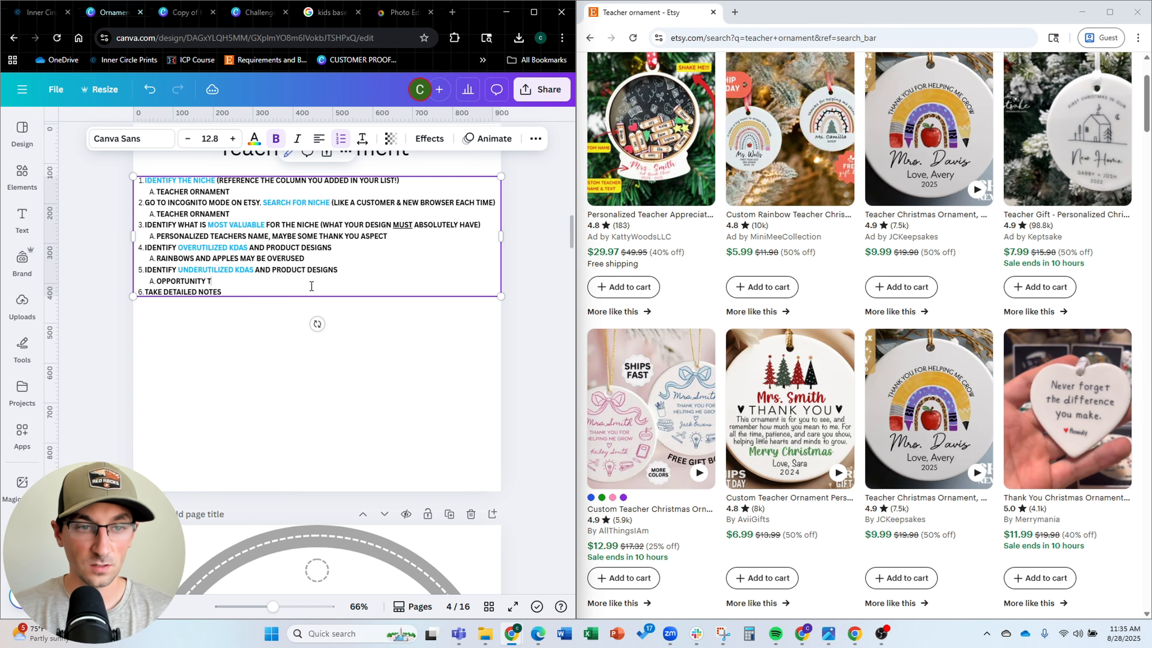
{"action": "type", "text": "OPPORTUNITY TO HAVE MORE CHRISTMAS ELEMENTS"}
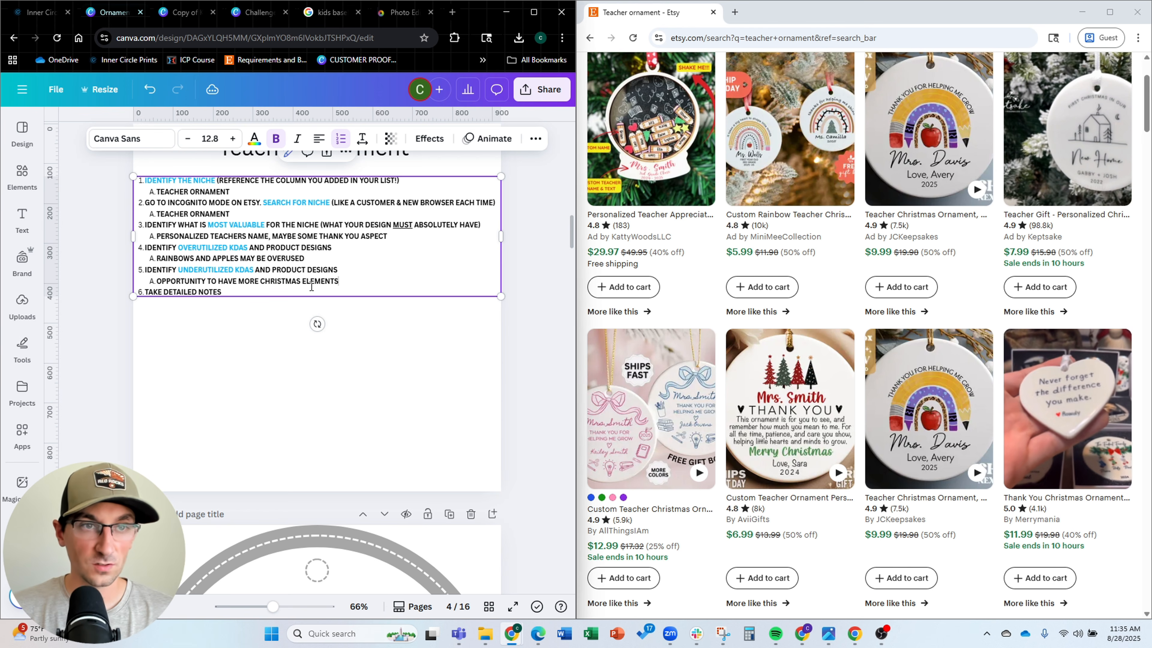
Review the design attribute pages in the "Copy of" Canva document, from the summary list through Watercolor Elements, for ideas, and return to the ornament notes
{"action": "left_click", "coordinate": [183, 13]}
{"action": "scroll", "coordinate": [375, 262], "scroll_direction": "up", "scroll_amount": 5}
{"action": "scroll", "coordinate": [375, 262], "scroll_direction": "up", "scroll_amount": 10}
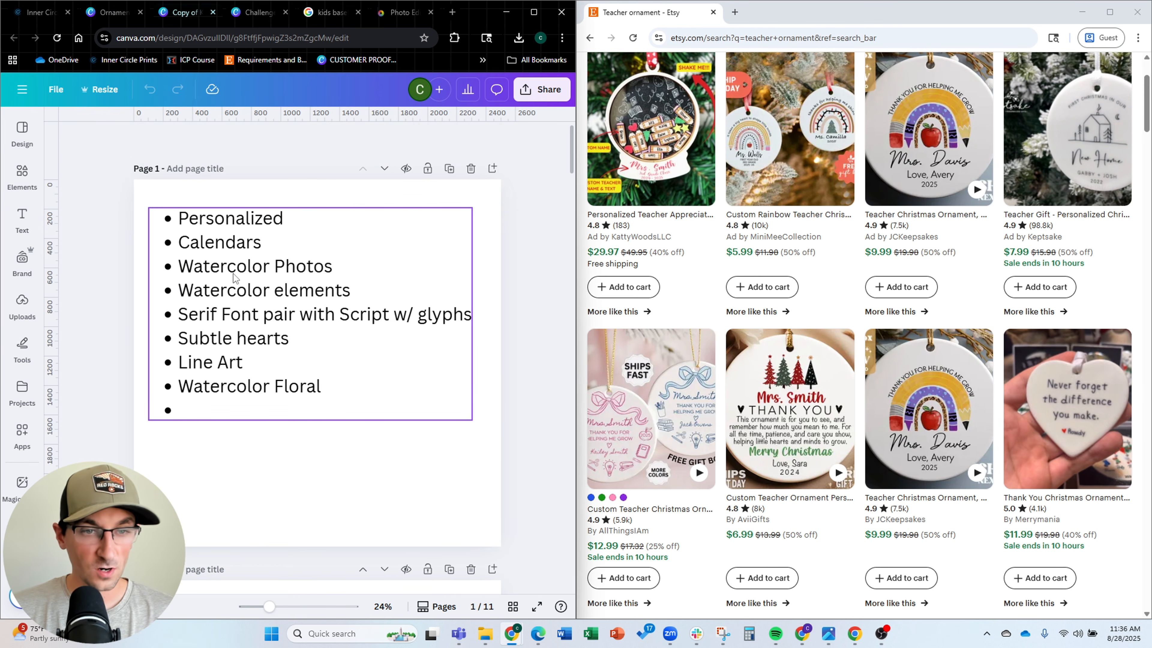
{"action": "scroll", "coordinate": [312, 288], "scroll_direction": "down", "scroll_amount": 15}
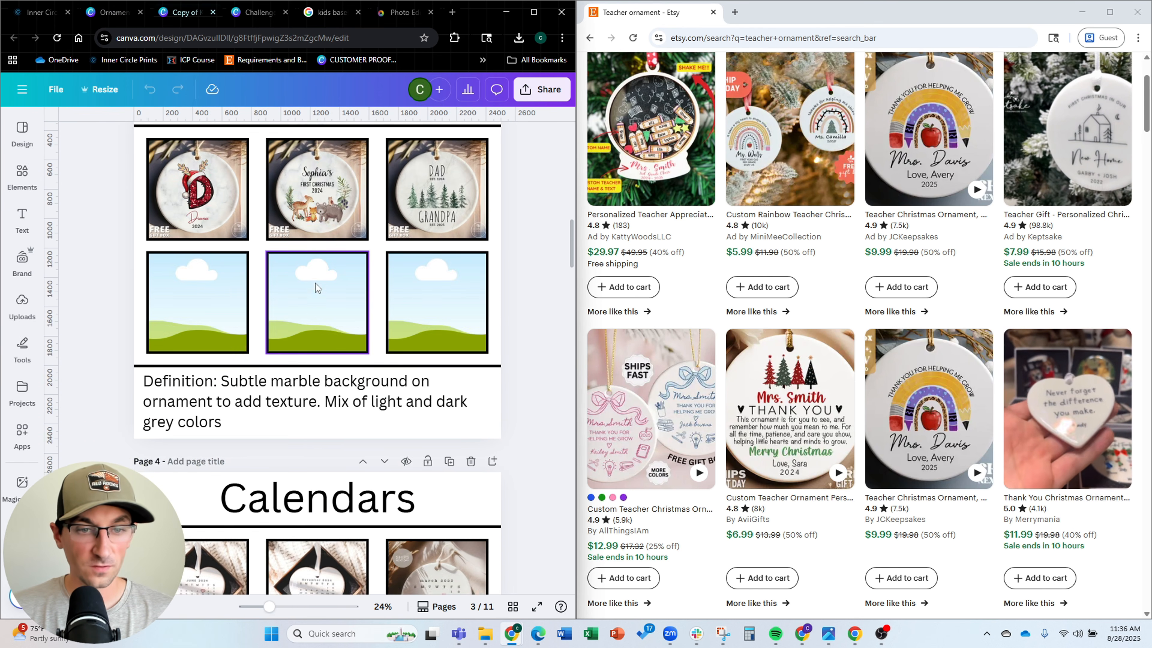
{"action": "scroll", "coordinate": [316, 287], "scroll_direction": "down", "scroll_amount": 10}
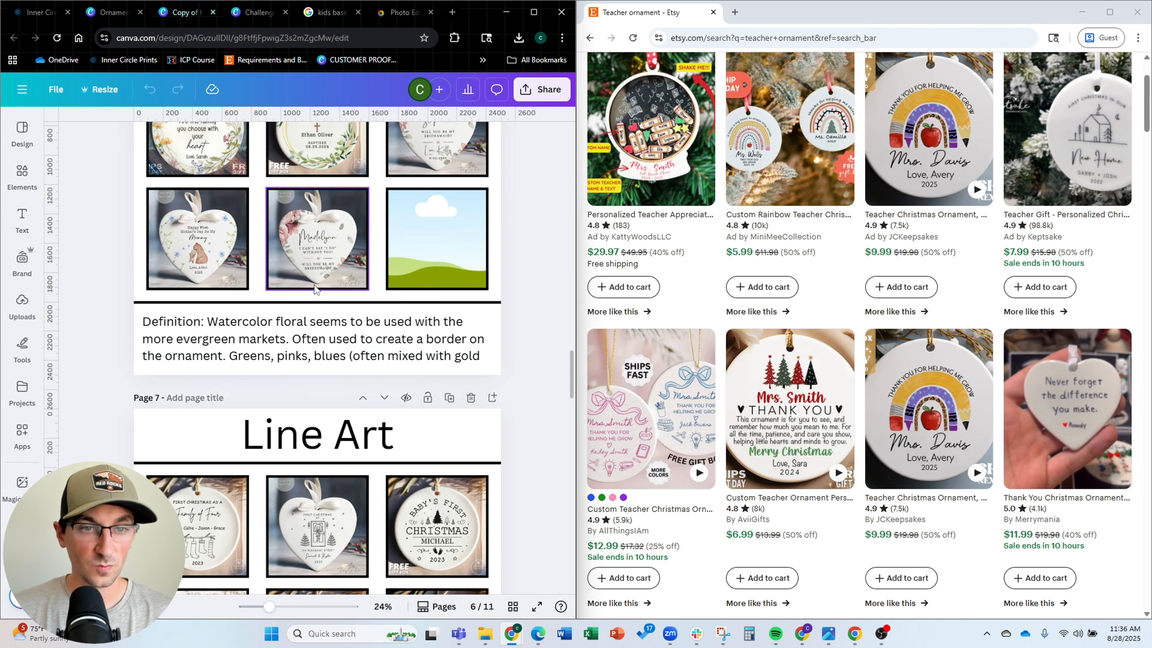
{"action": "scroll", "coordinate": [315, 289], "scroll_direction": "down", "scroll_amount": 6}
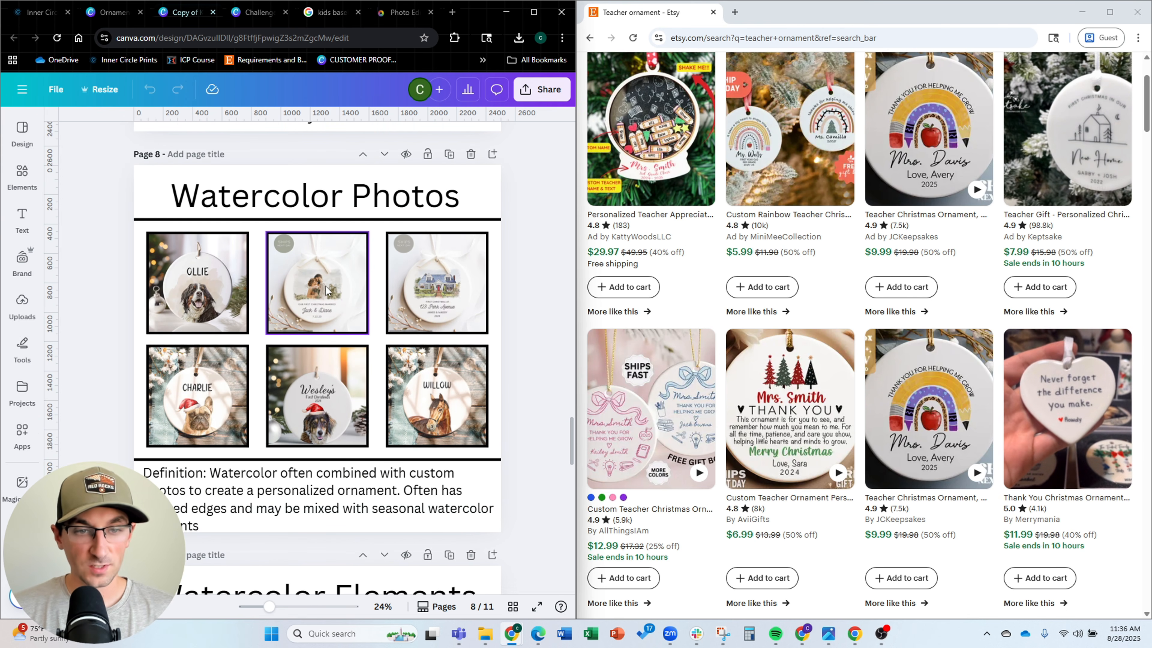
{"action": "scroll", "coordinate": [328, 290], "scroll_direction": "down", "scroll_amount": 8}
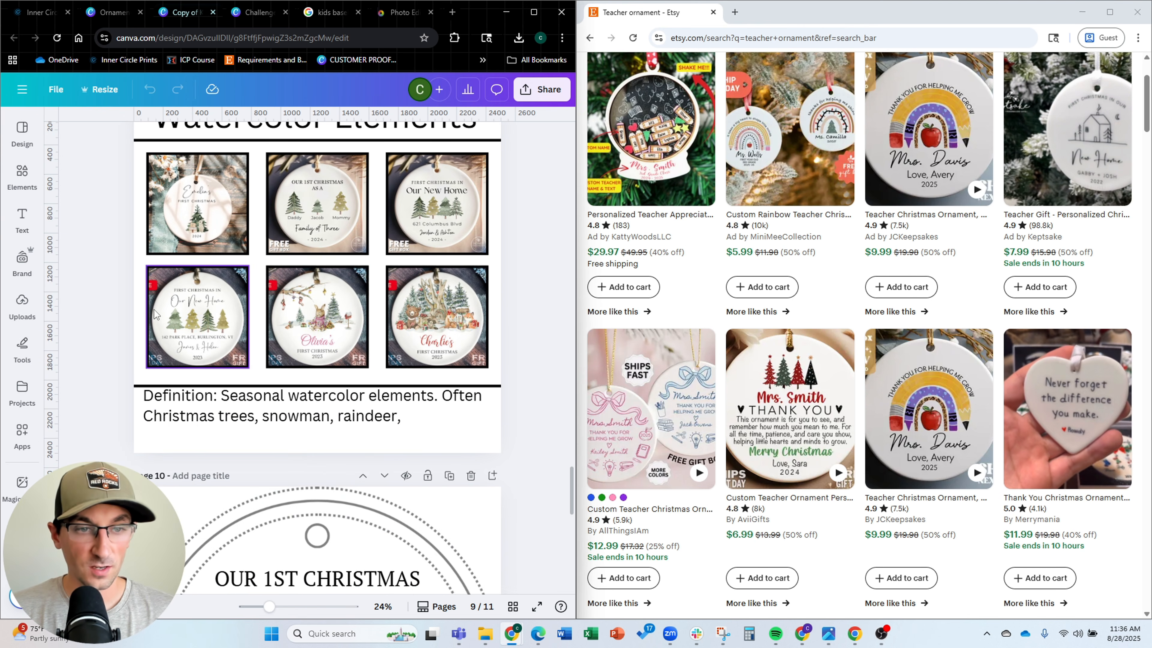
{"action": "scroll", "coordinate": [178, 313], "scroll_direction": "up", "scroll_amount": 1}
{"action": "scroll", "coordinate": [178, 313], "scroll_direction": "up", "scroll_amount": 1}
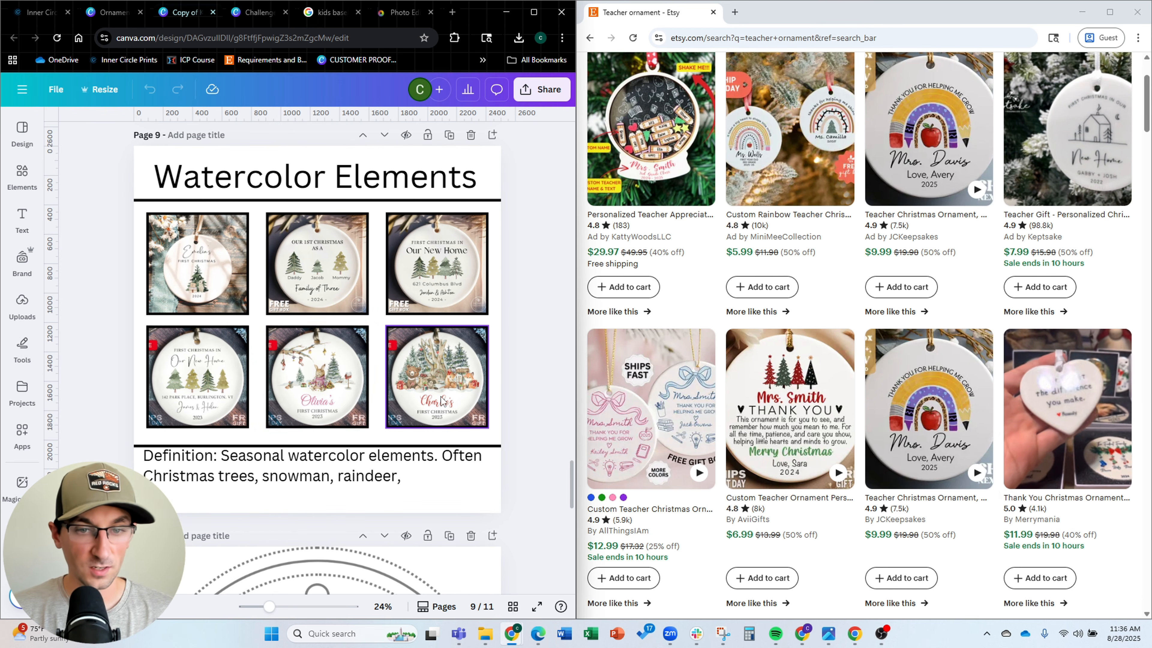
{"action": "scroll", "coordinate": [418, 374], "scroll_direction": "up", "scroll_amount": 12}
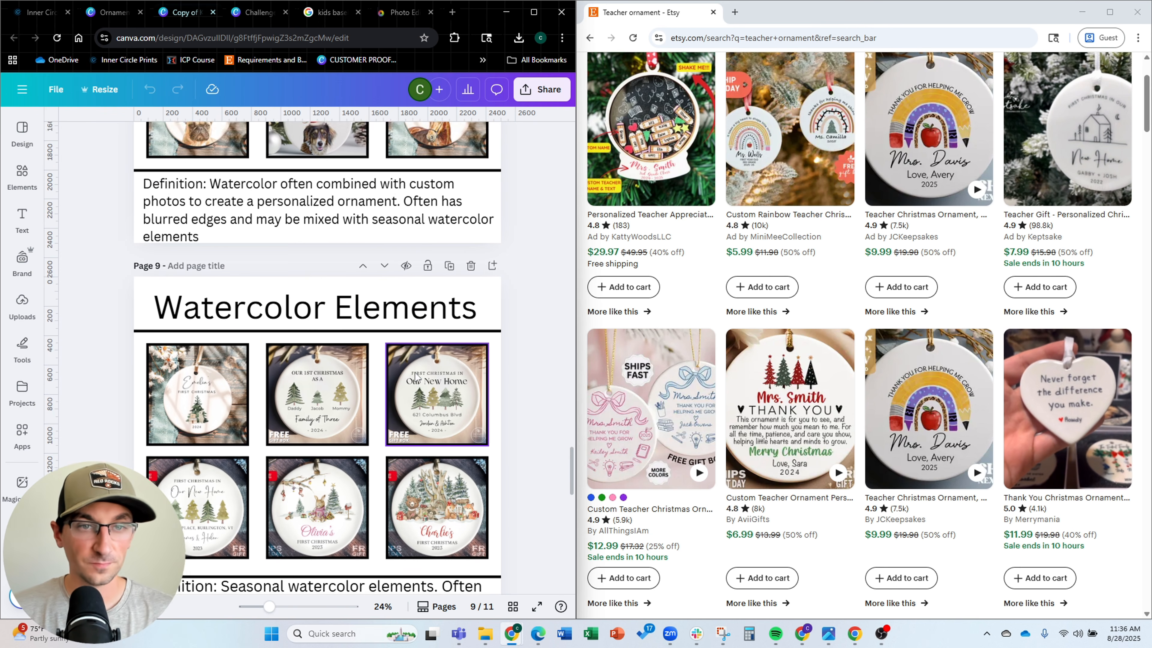
{"action": "scroll", "coordinate": [409, 382], "scroll_direction": "up", "scroll_amount": 12}
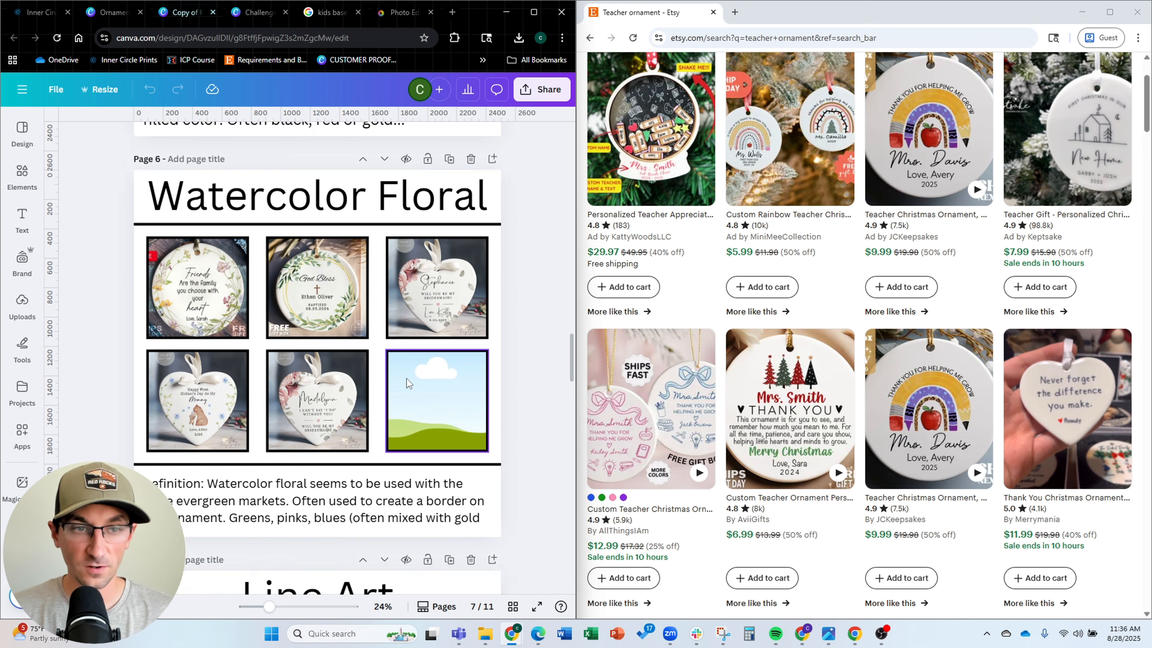
{"action": "scroll", "coordinate": [406, 384], "scroll_direction": "up", "scroll_amount": 12}
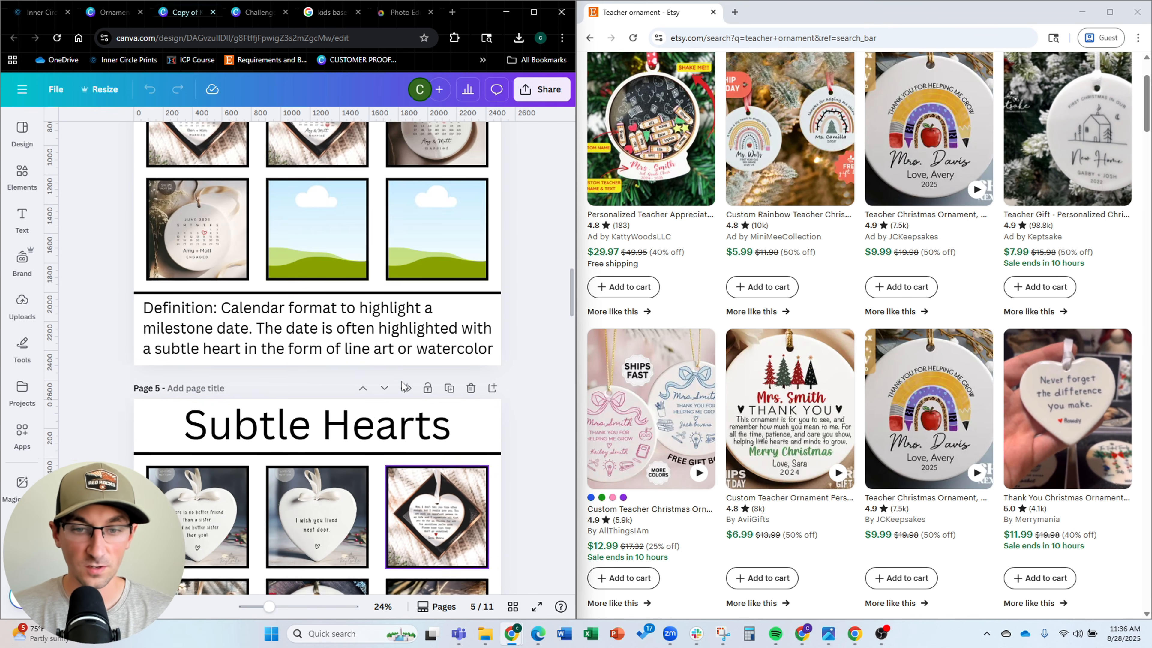
{"action": "scroll", "coordinate": [404, 386], "scroll_direction": "up", "scroll_amount": 1}
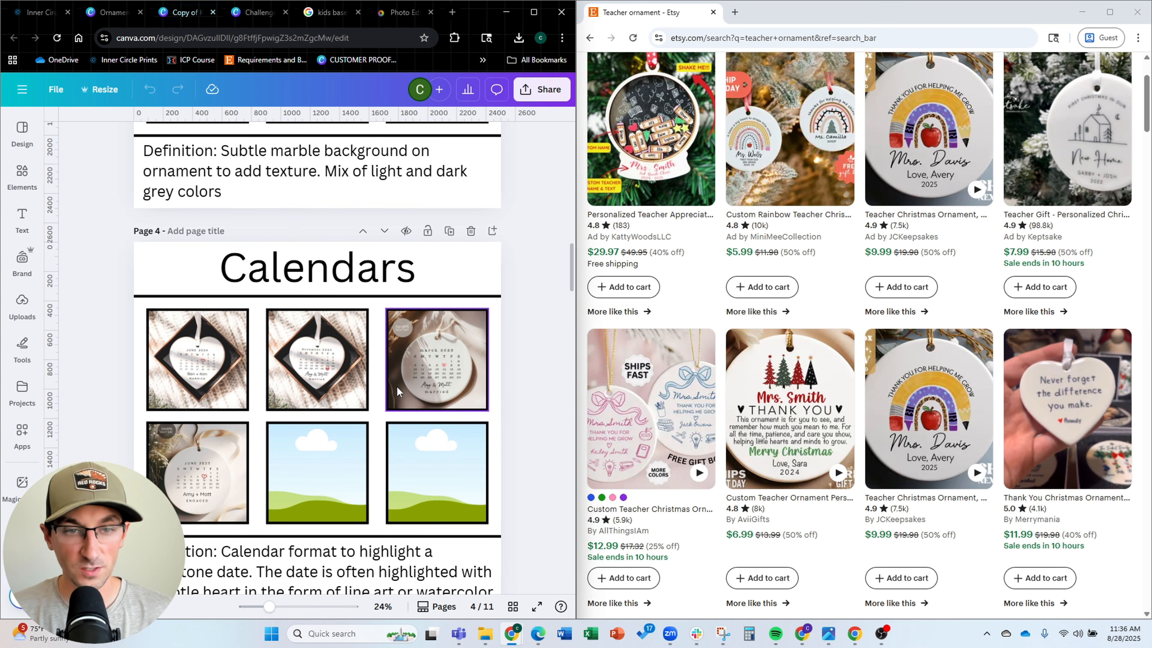
{"action": "scroll", "coordinate": [402, 387], "scroll_direction": "up", "scroll_amount": 3}
{"action": "scroll", "coordinate": [392, 397], "scroll_direction": "up", "scroll_amount": 15}
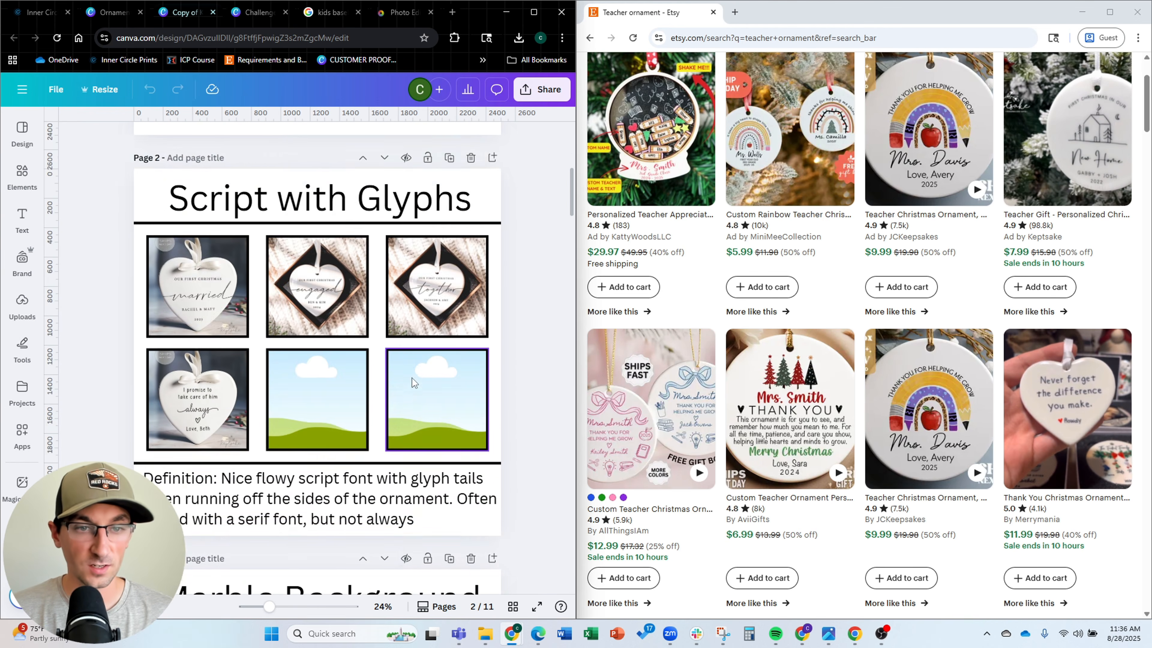
{"action": "scroll", "coordinate": [409, 388], "scroll_direction": "down", "scroll_amount": 4}
{"action": "scroll", "coordinate": [407, 388], "scroll_direction": "up", "scroll_amount": 4}
{"action": "left_click", "coordinate": [111, 13]}
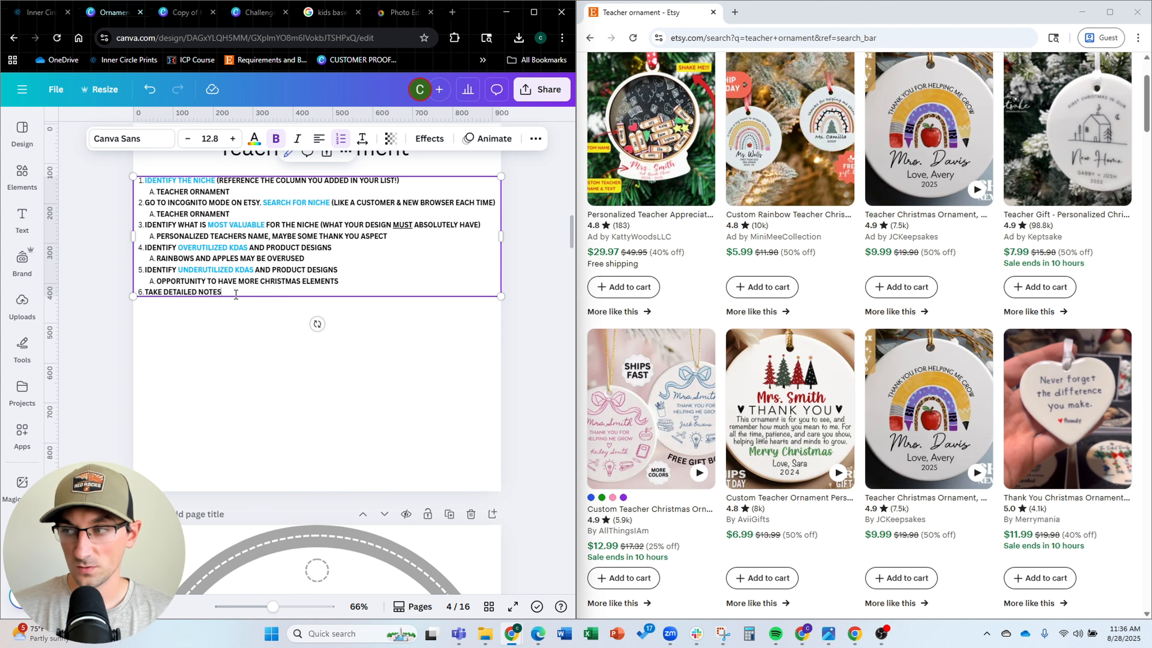
Add the sub-item "THINK WE CAN GET MORE CHRISTMASY BUT STILL LEAN ON THE PROVEN THANK YOU PHRASES" under "TAKE DETAILED NOTES"
{"action": "key", "text": "Return"}
{"action": "key", "text": "Tab"}
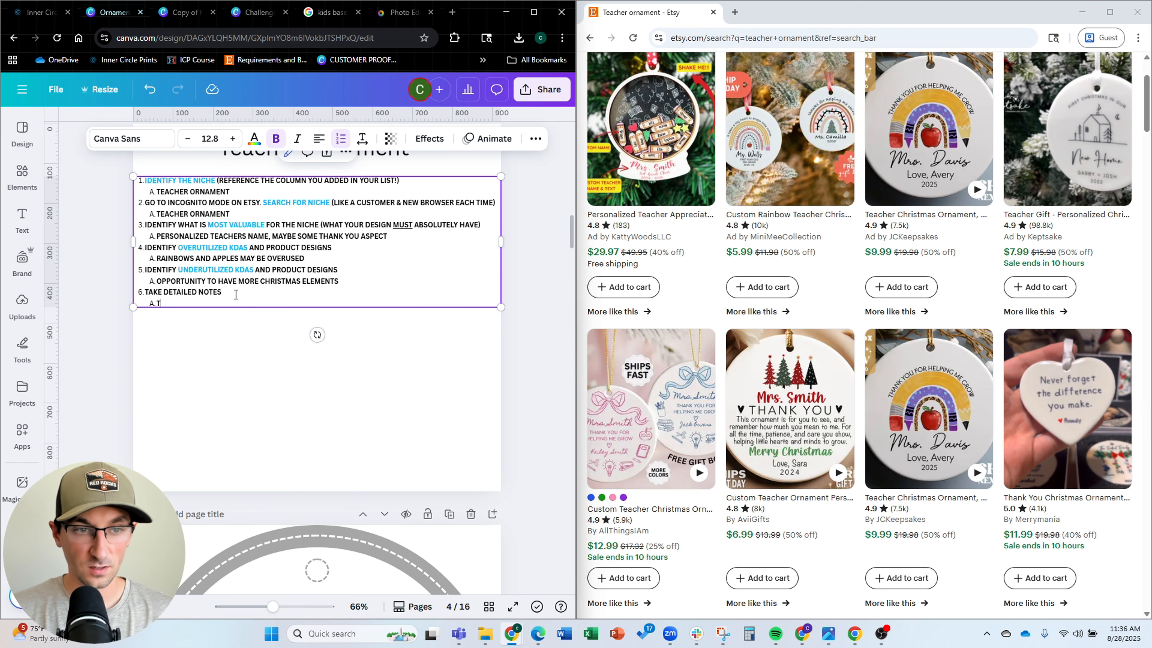
{"action": "type", "text": "THINK WE CAN GET MORE CHRISTMAS"}
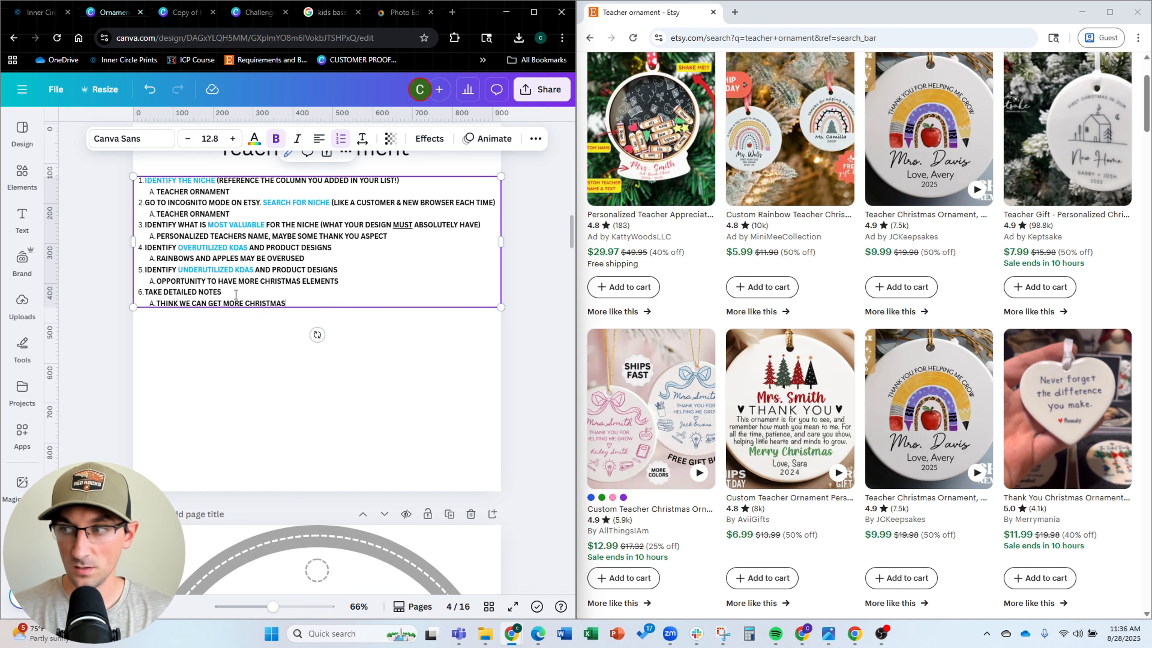
{"action": "type", "text": "Y BUT STILL LEAN ON T"}
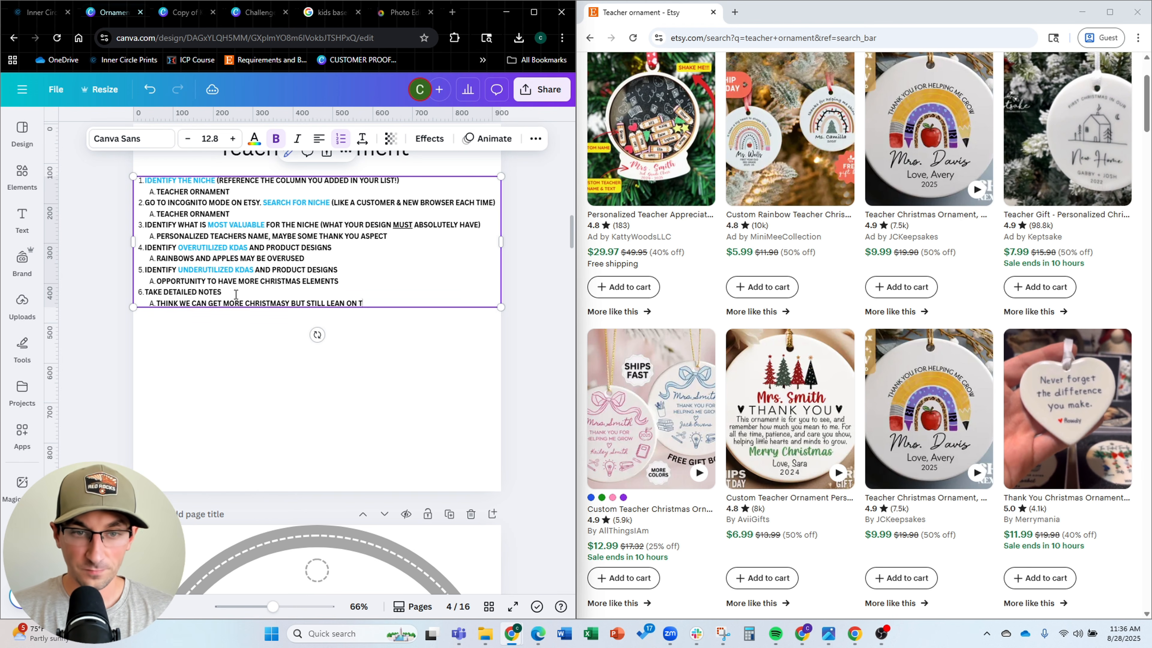
{"action": "type", "text": "VEN THANK YOU PHR"}
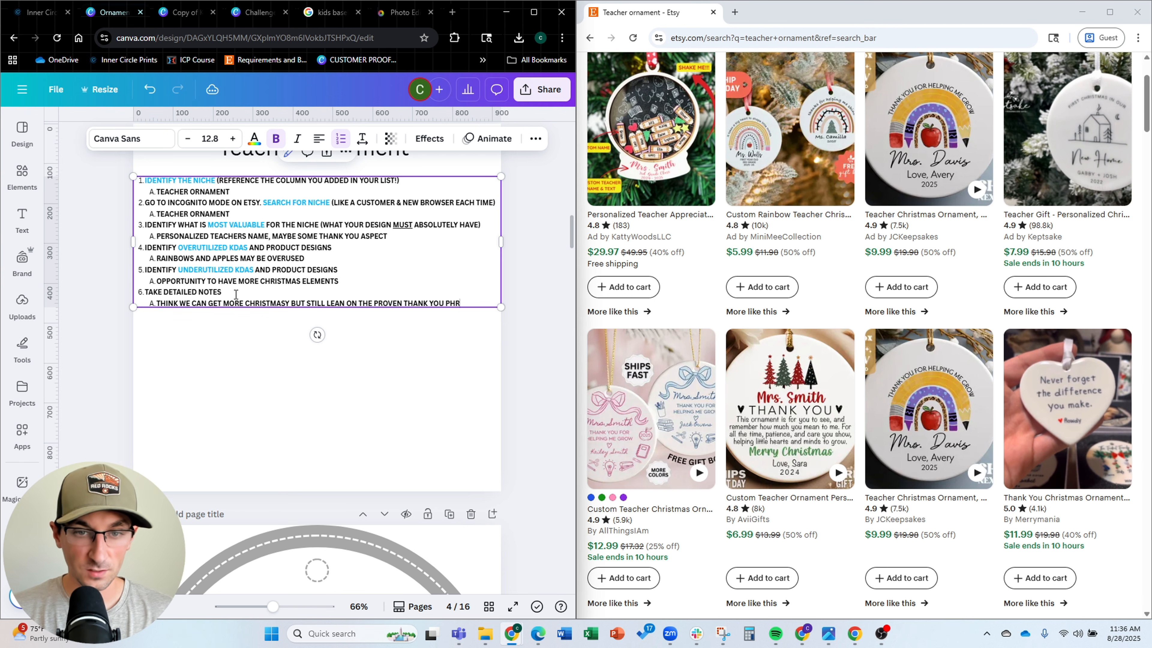
Check the Etsy teacher ornament listings for thank-you wording and append ..."THANK YOU FOR HELPING ME GROW", in quotation marks, to the detailed-notes sub-item
{"action": "scroll", "coordinate": [802, 334], "scroll_direction": "up", "scroll_amount": 3}
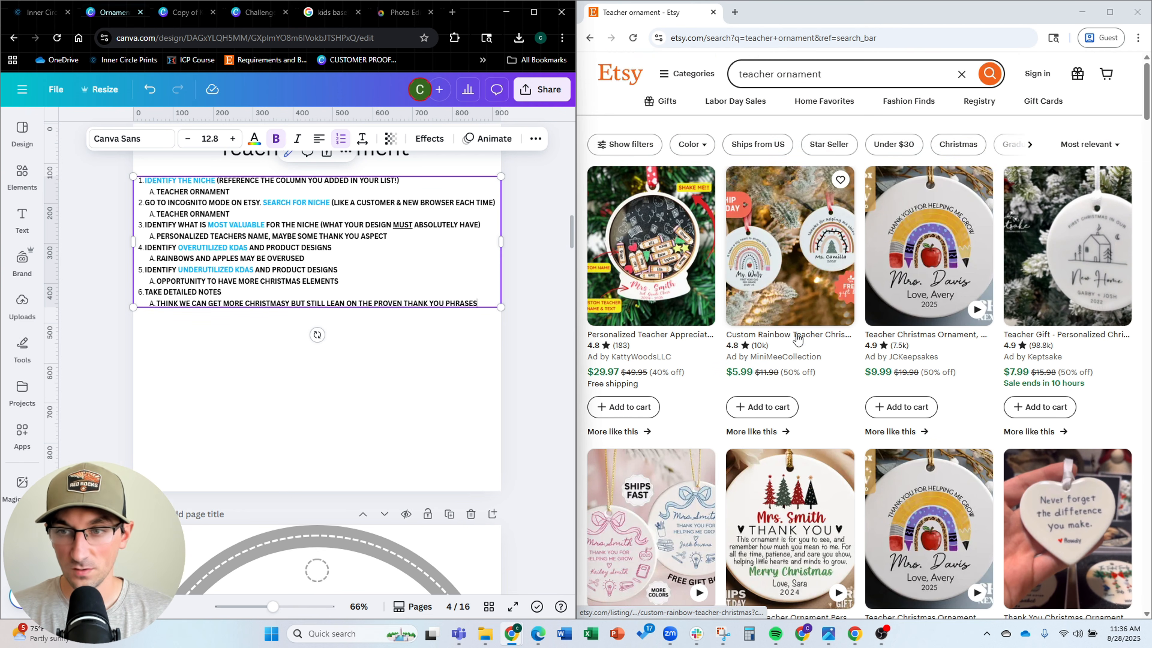
{"action": "scroll", "coordinate": [798, 336], "scroll_direction": "down", "scroll_amount": 5}
{"action": "scroll", "coordinate": [689, 390], "scroll_direction": "down", "scroll_amount": 1}
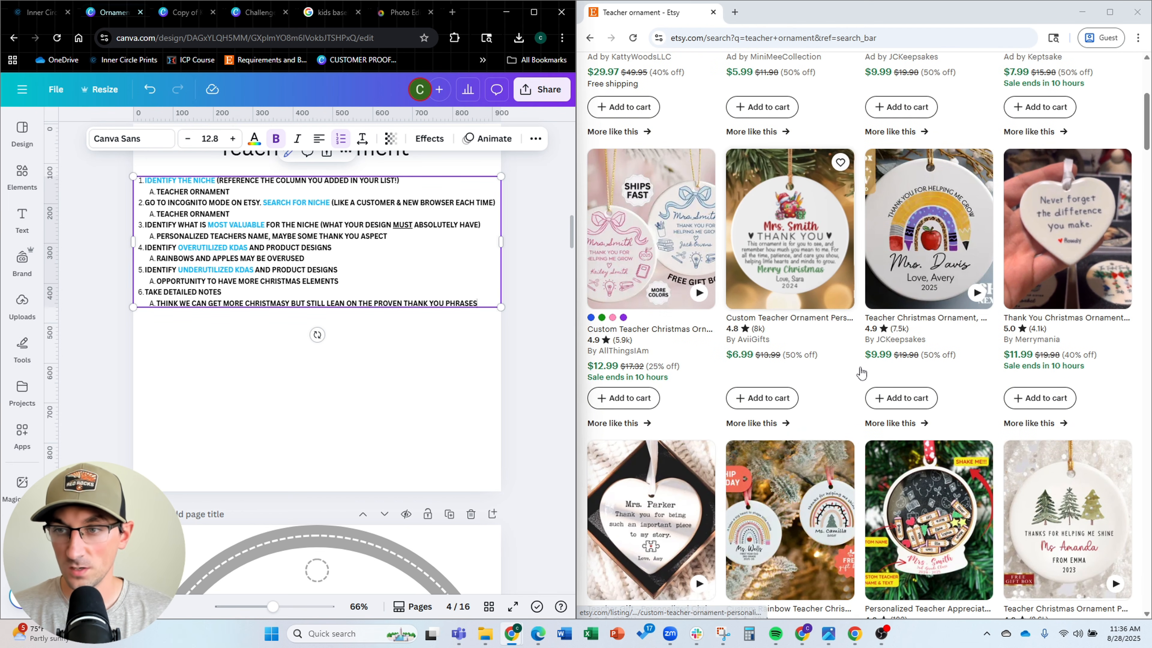
{"action": "scroll", "coordinate": [920, 370], "scroll_direction": "down", "scroll_amount": 2}
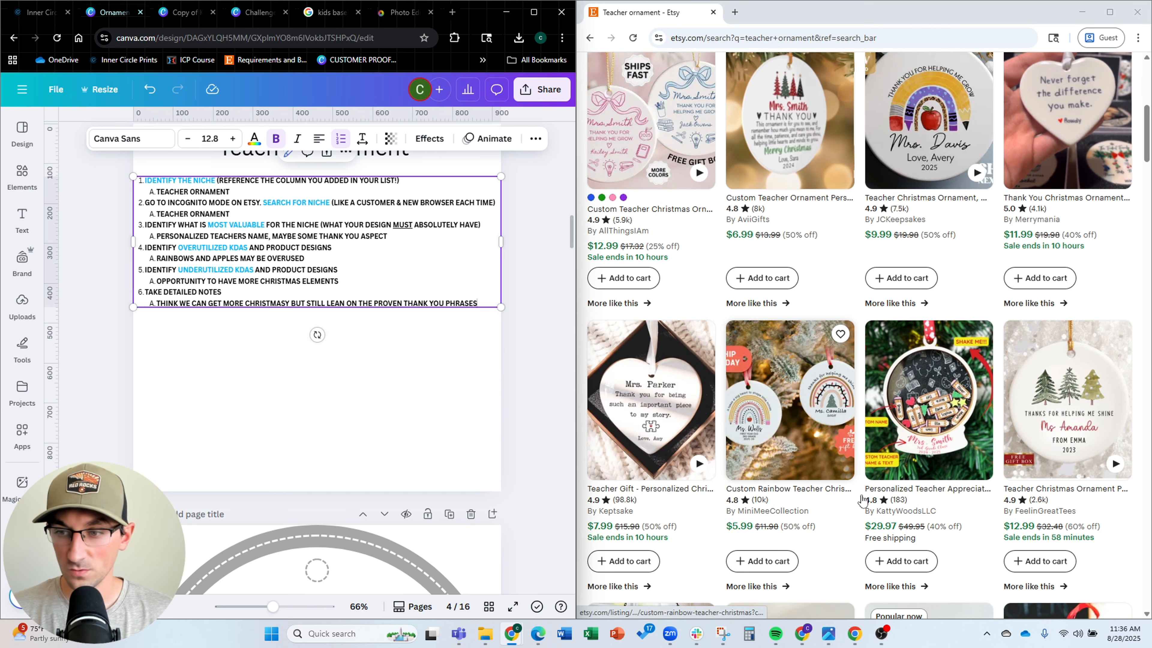
{"action": "scroll", "coordinate": [862, 499], "scroll_direction": "down", "scroll_amount": 4}
{"action": "scroll", "coordinate": [1061, 472], "scroll_direction": "down", "scroll_amount": 5}
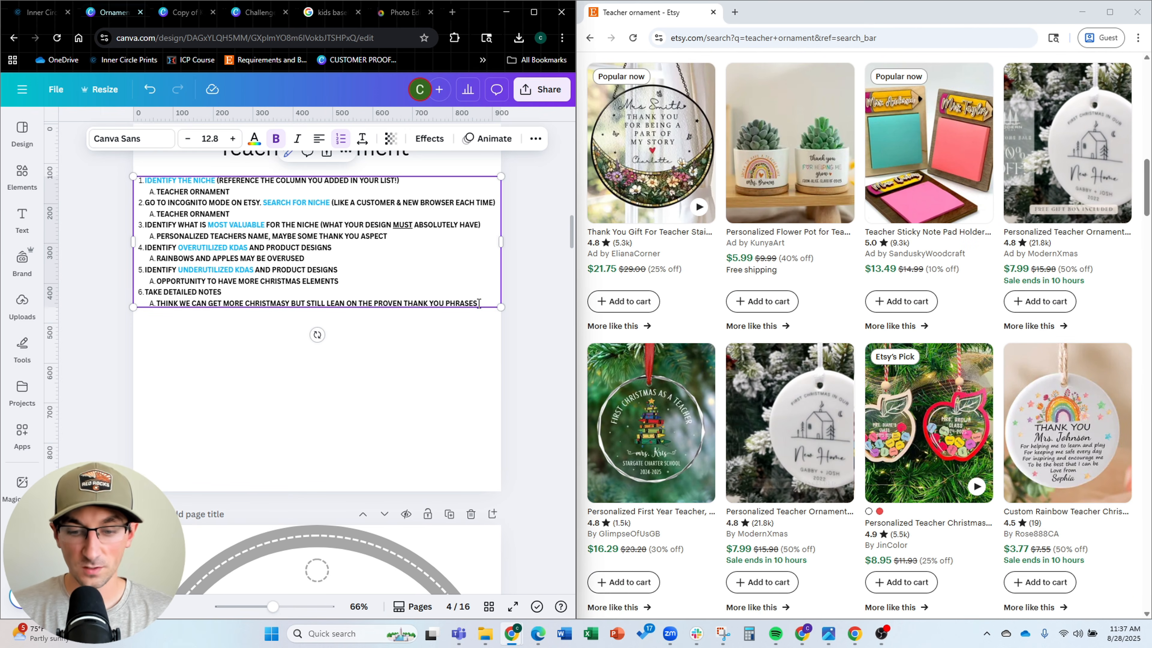
{"action": "type", "text": ". T"}
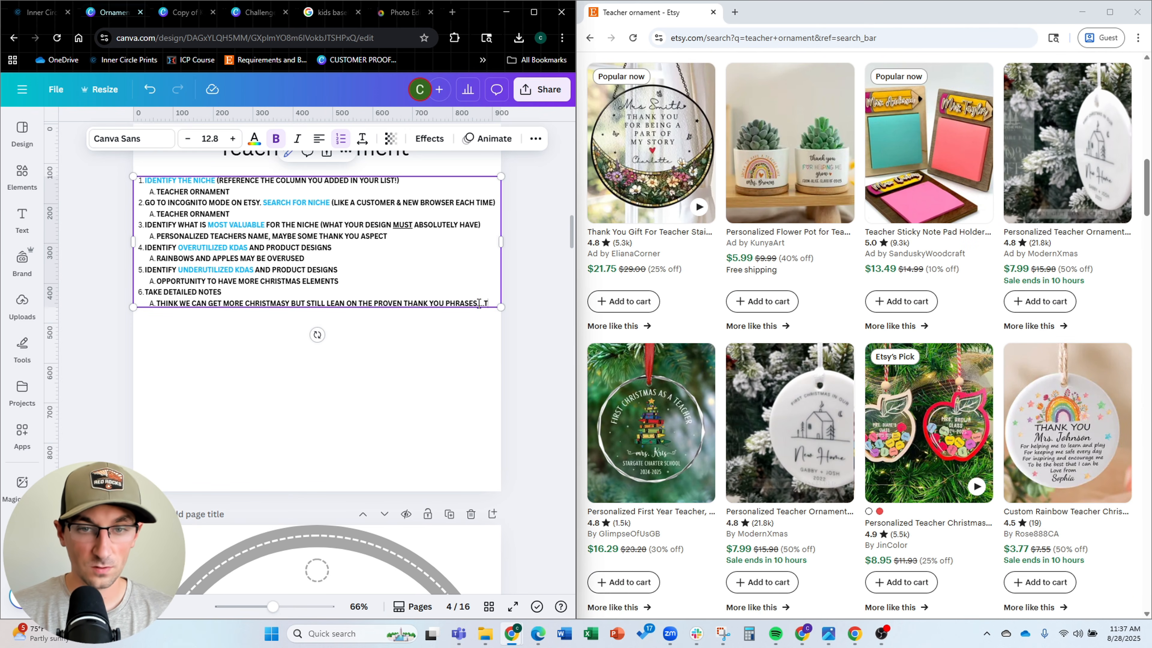
{"action": "type", "text": "HANK YOU FOR H"}
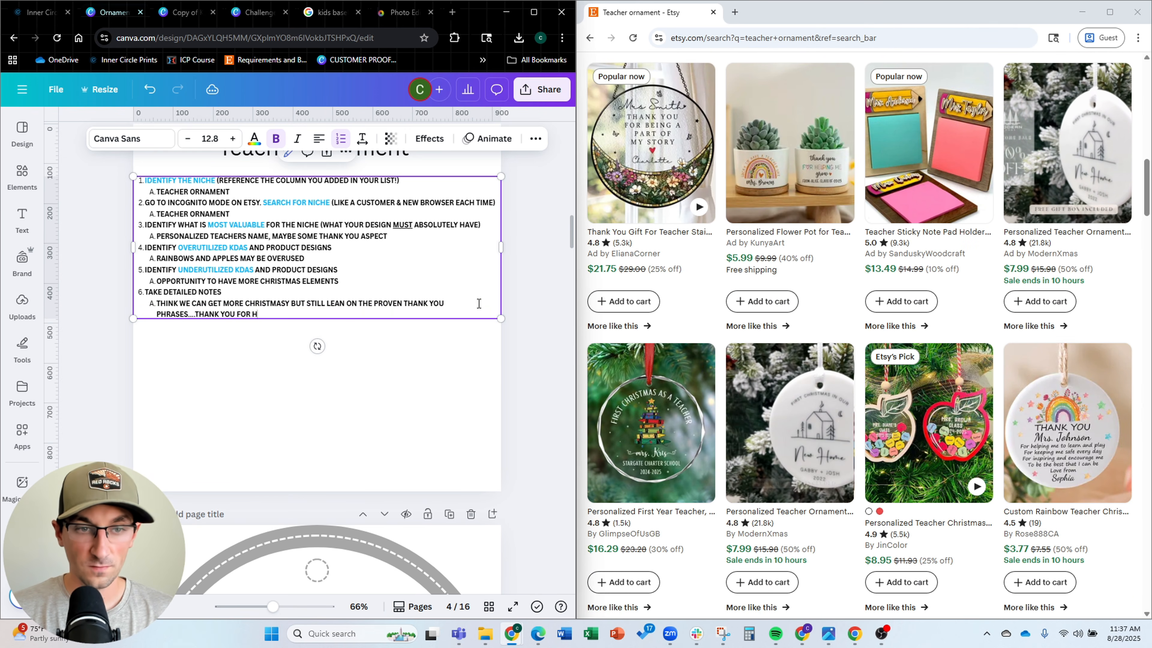
{"action": "type", "text": "ELPING ME GROW"}
{"action": "type", "text": "\""}
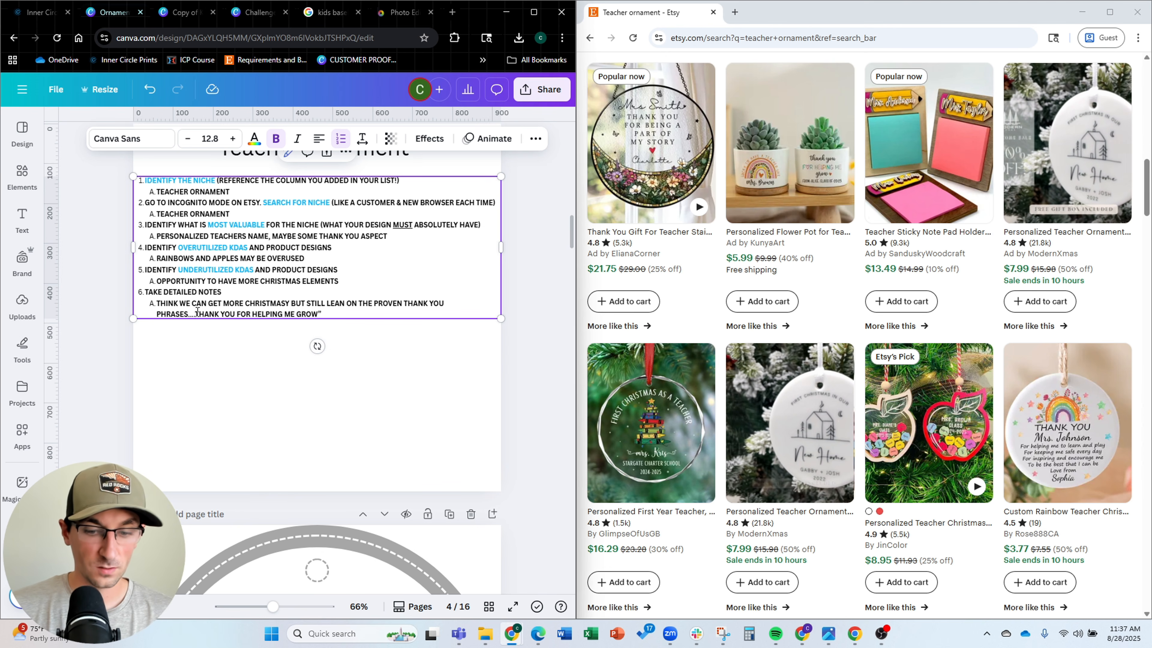
{"action": "left_click", "coordinate": [197, 312]}
{"action": "type", "text": "\""}
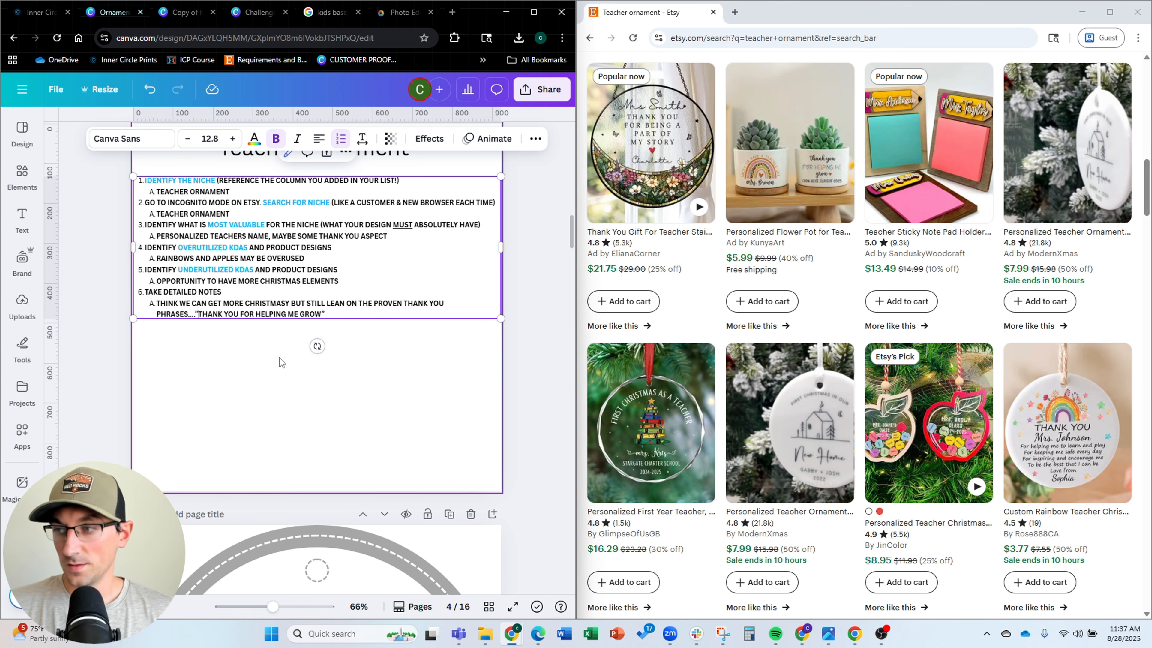
Extend the detailed note on the Teacher Ornament page with "...WITH PERSONALIZED TEACHERS NAME....INCLUDE KID'S NAME FOR ADDED VALUE"
{"action": "scroll", "coordinate": [713, 352], "scroll_direction": "up", "scroll_amount": 1}
{"action": "scroll", "coordinate": [998, 386], "scroll_direction": "up", "scroll_amount": 3}
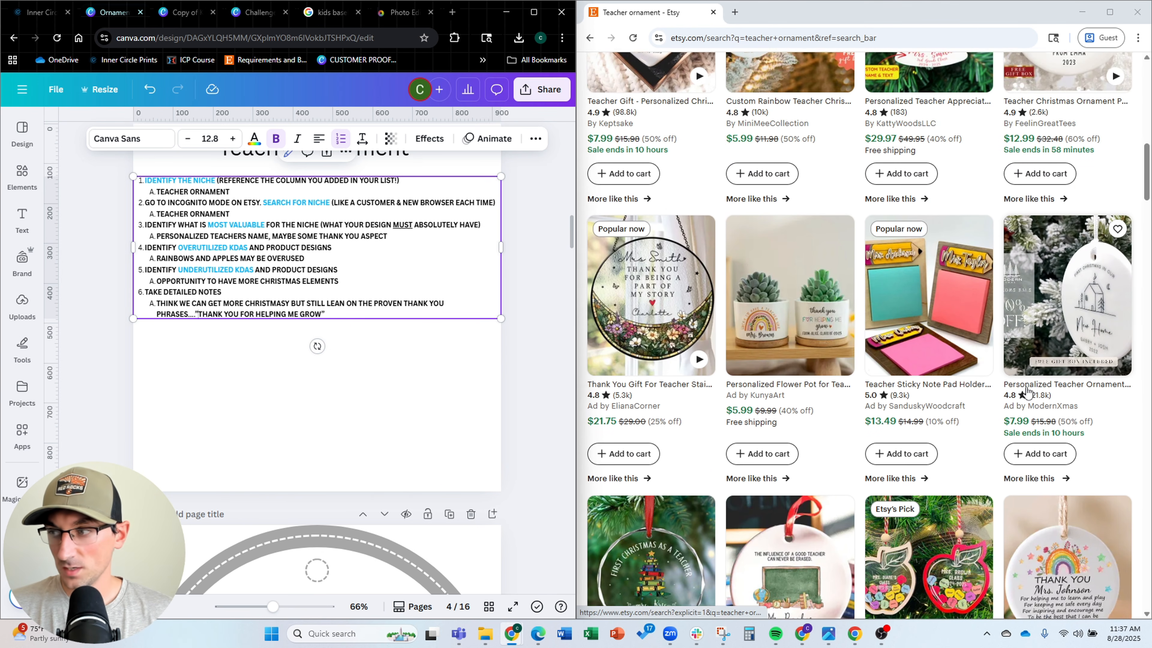
{"action": "scroll", "coordinate": [1011, 386], "scroll_direction": "down", "scroll_amount": 3}
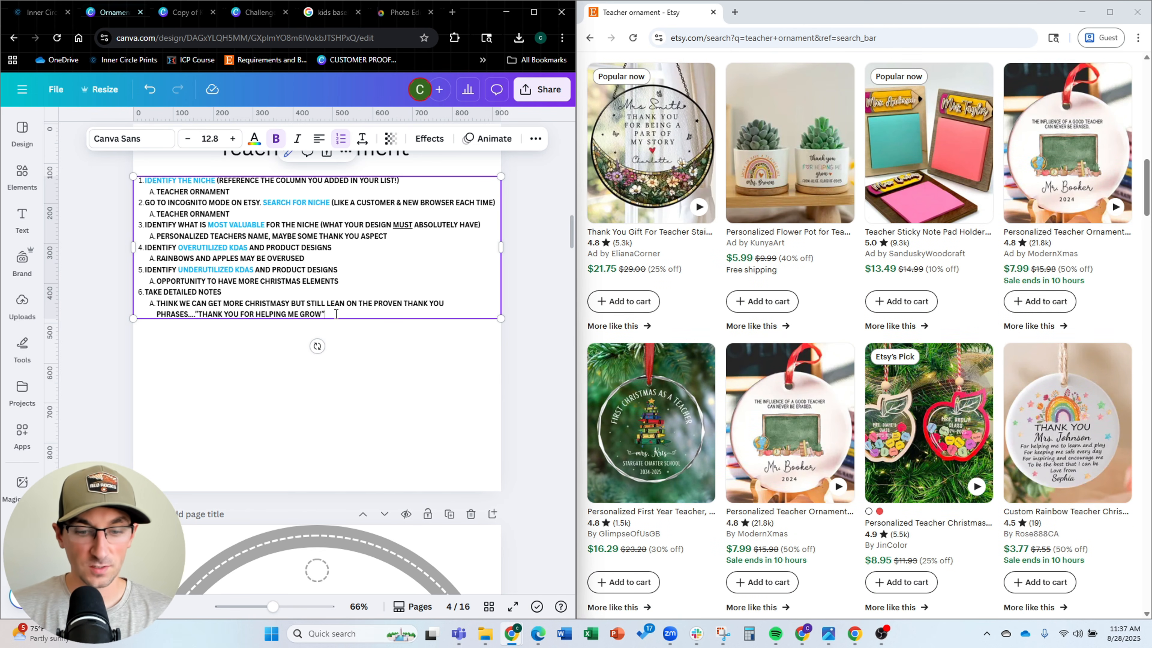
{"action": "type", "text": "H PERS"}
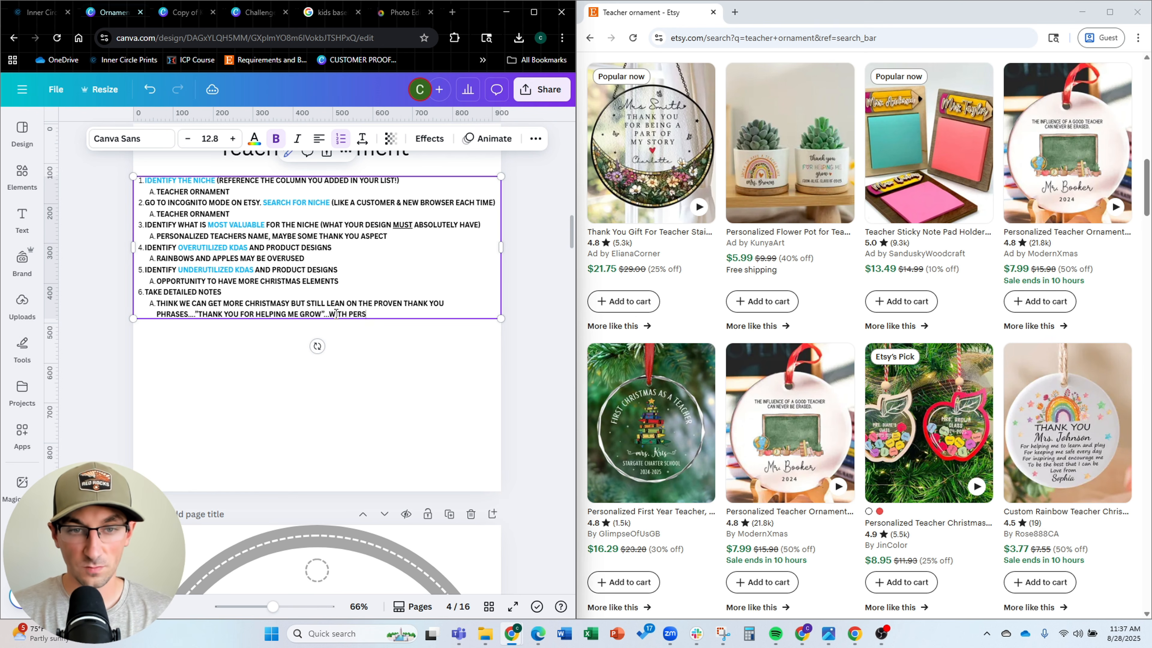
{"action": "type", "text": "ONALIZED TEACHERS"}
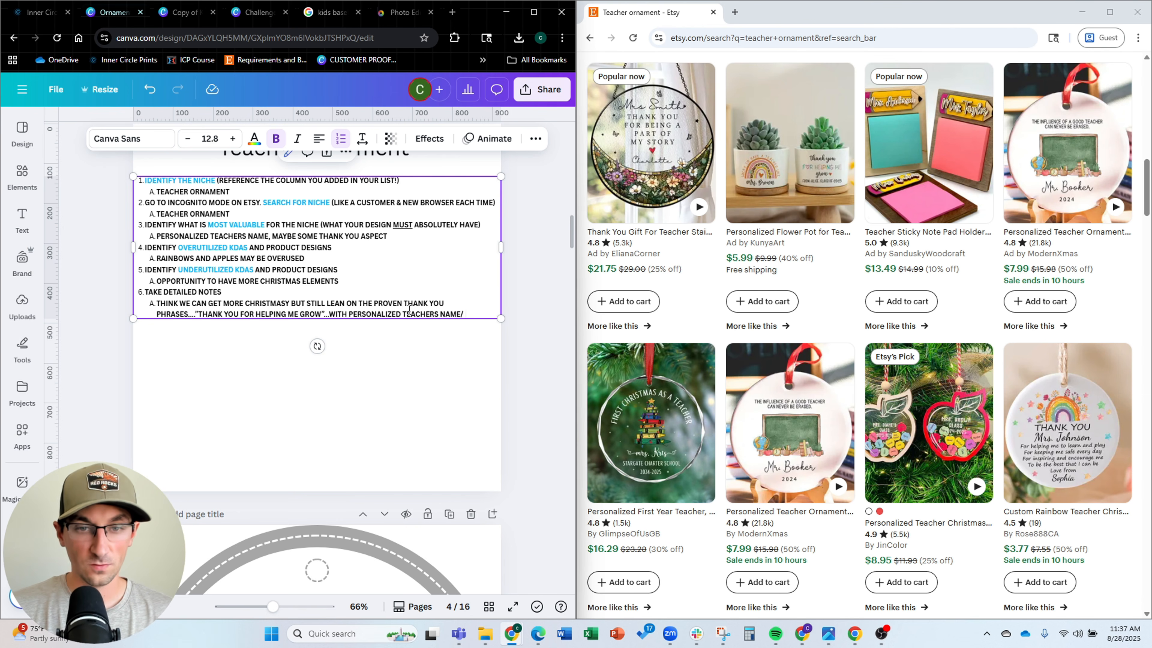
{"action": "type", "text": "NAME...."}
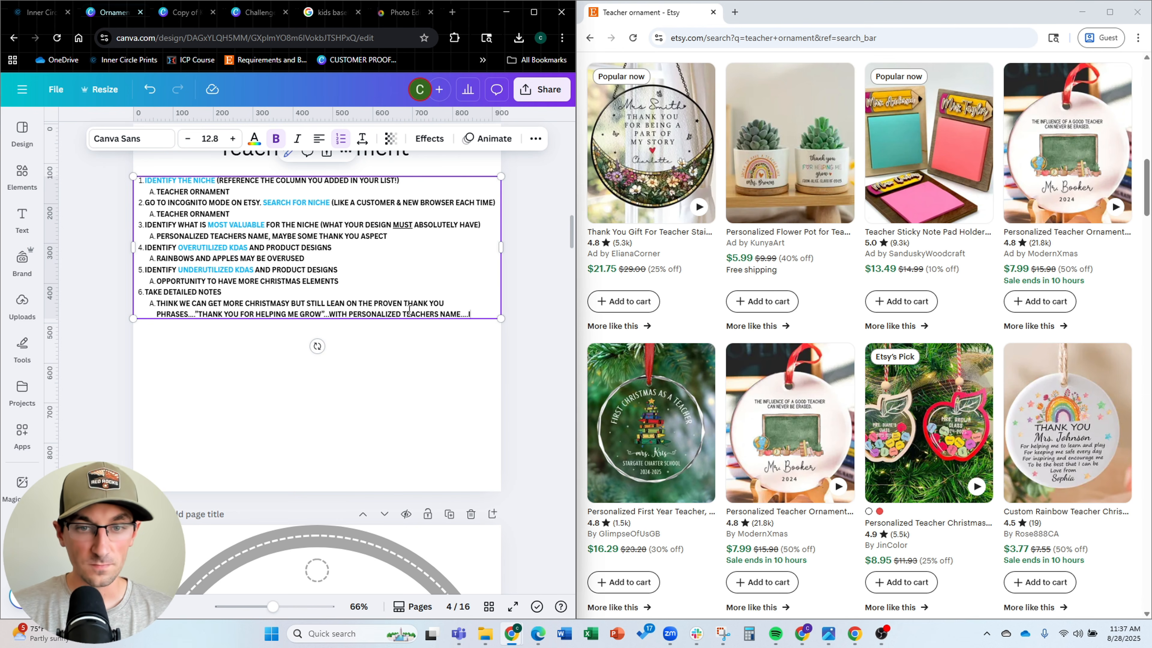
{"action": "type", "text": "INCLUDE KID’S NAME FOR ADDED VALUE"}
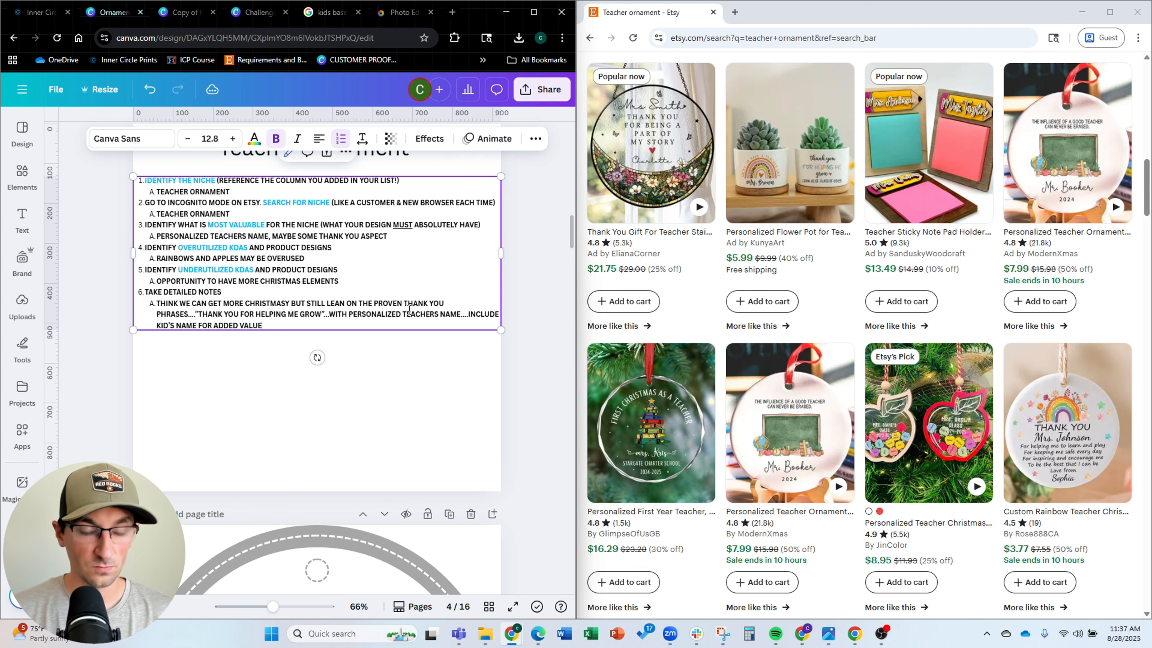
{"action": "left_click", "coordinate": [388, 359]}
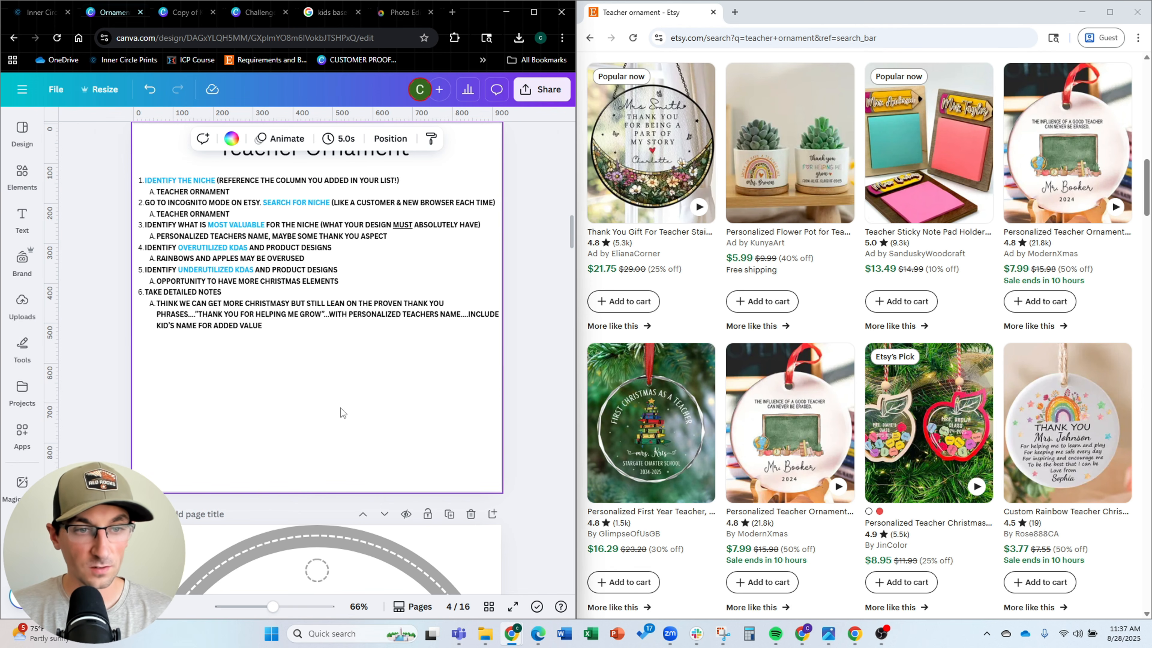
Maximize the Ornament Designs window and review the niche research notes on pages 2 to 4
{"action": "scroll", "coordinate": [344, 367], "scroll_direction": "up", "scroll_amount": 1}
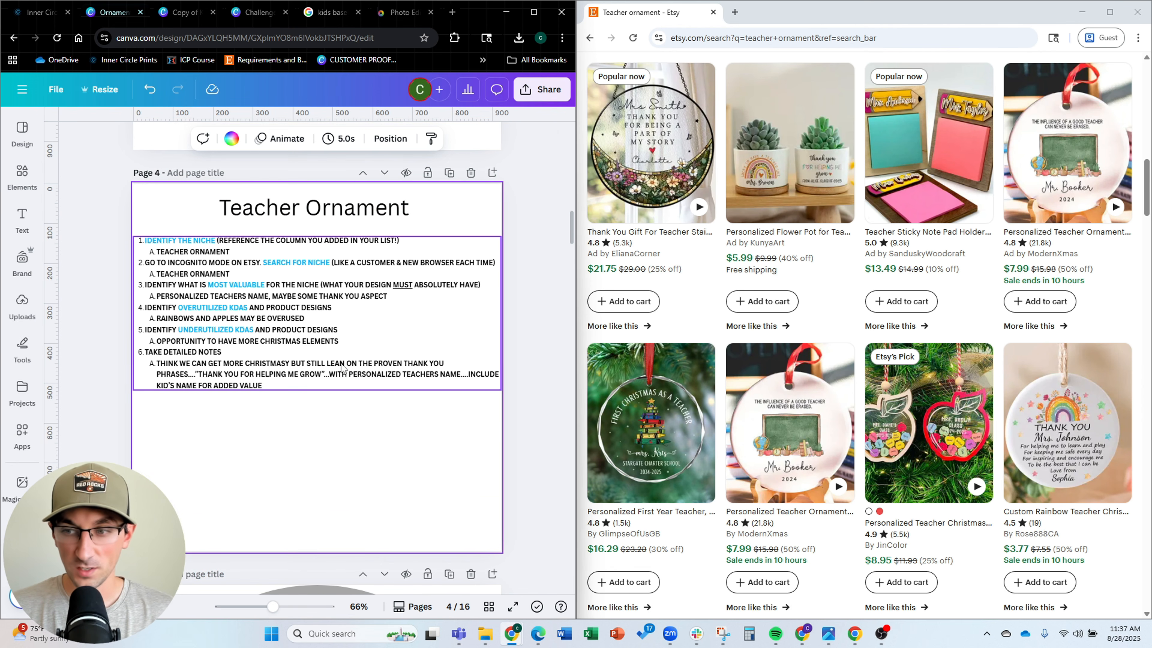
{"action": "scroll", "coordinate": [343, 367], "scroll_direction": "up", "scroll_amount": 20}
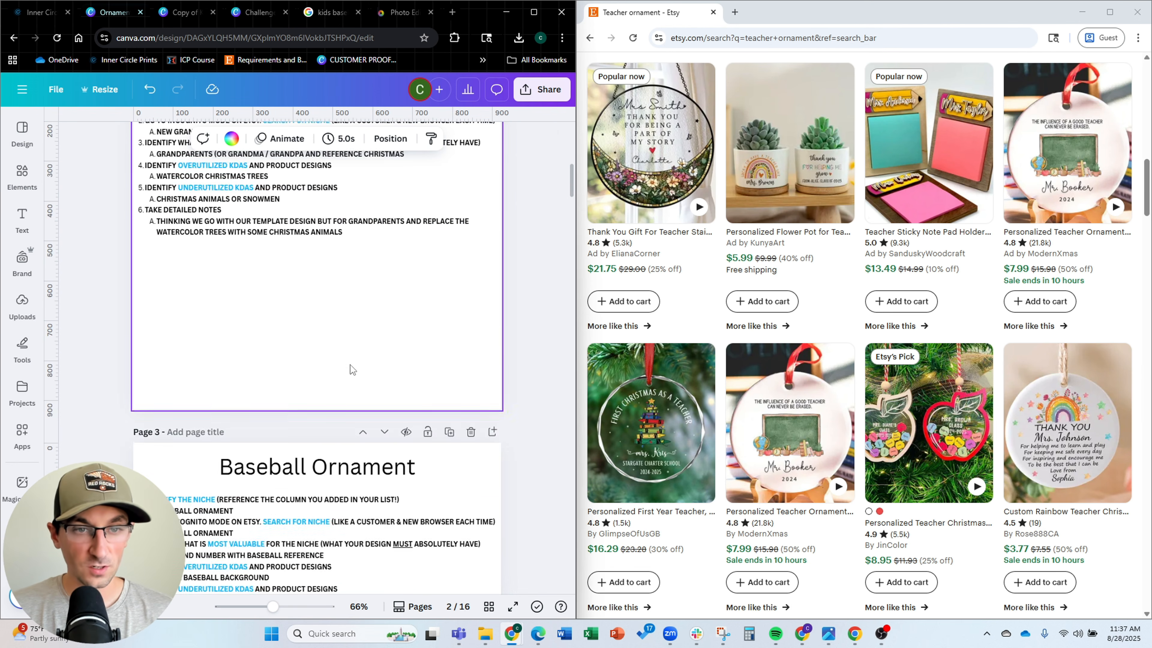
{"action": "scroll", "coordinate": [352, 370], "scroll_direction": "down", "scroll_amount": 7}
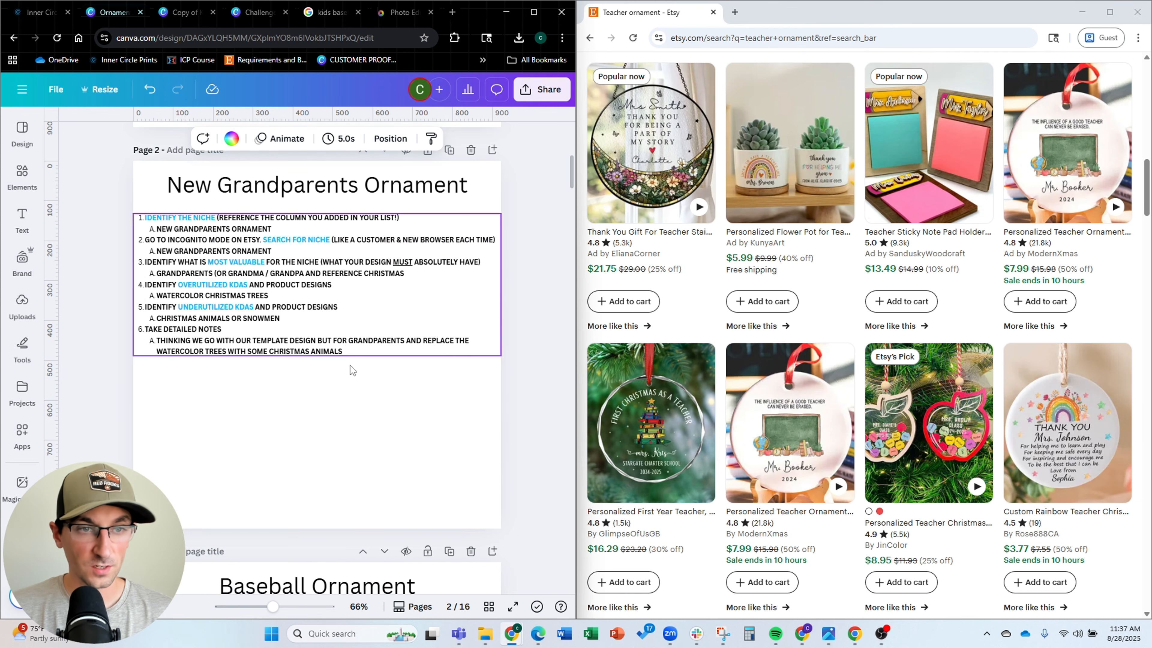
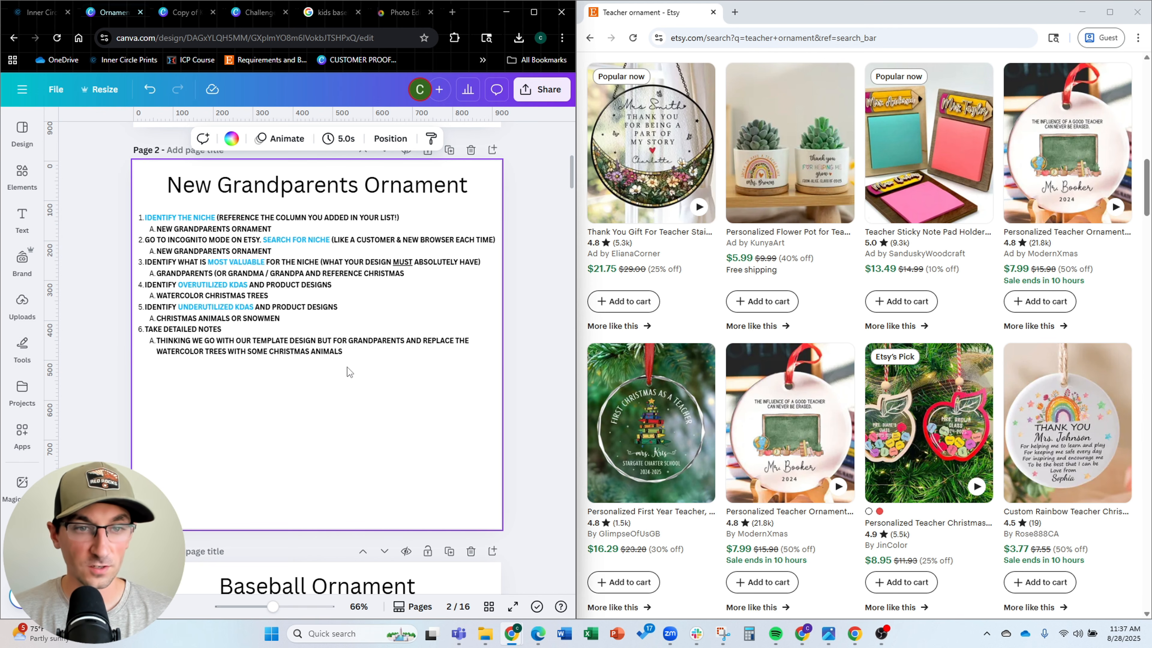
{"action": "left_click", "coordinate": [532, 13]}
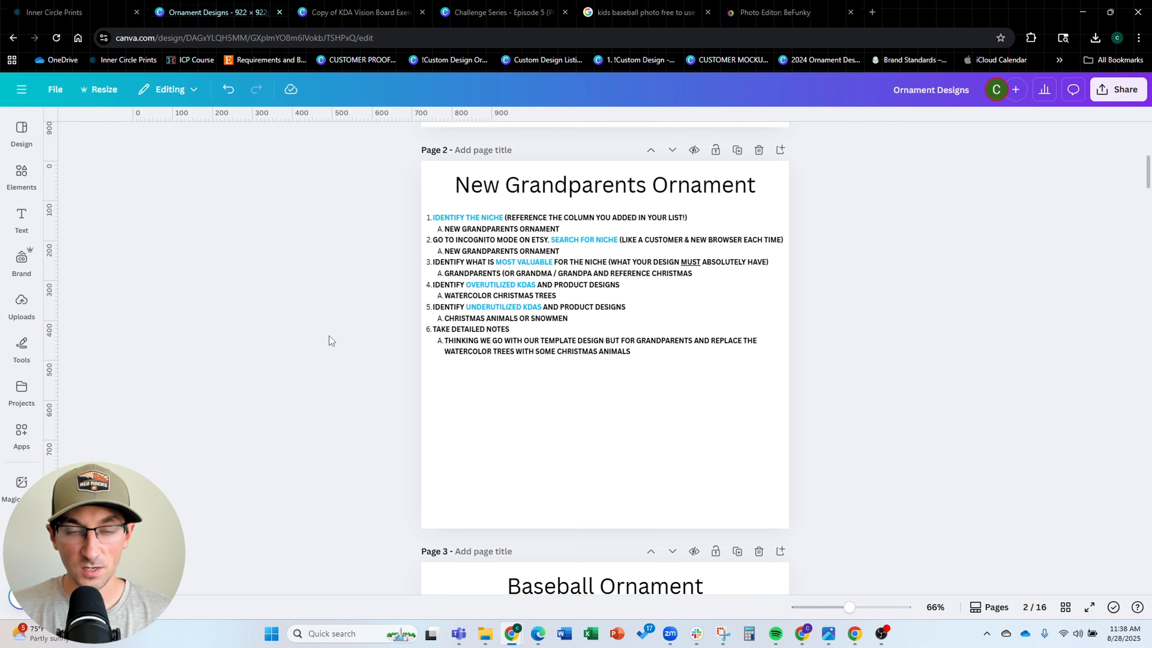
{"action": "scroll", "coordinate": [677, 337], "scroll_direction": "up", "scroll_amount": 2, "text": "ctrl"}
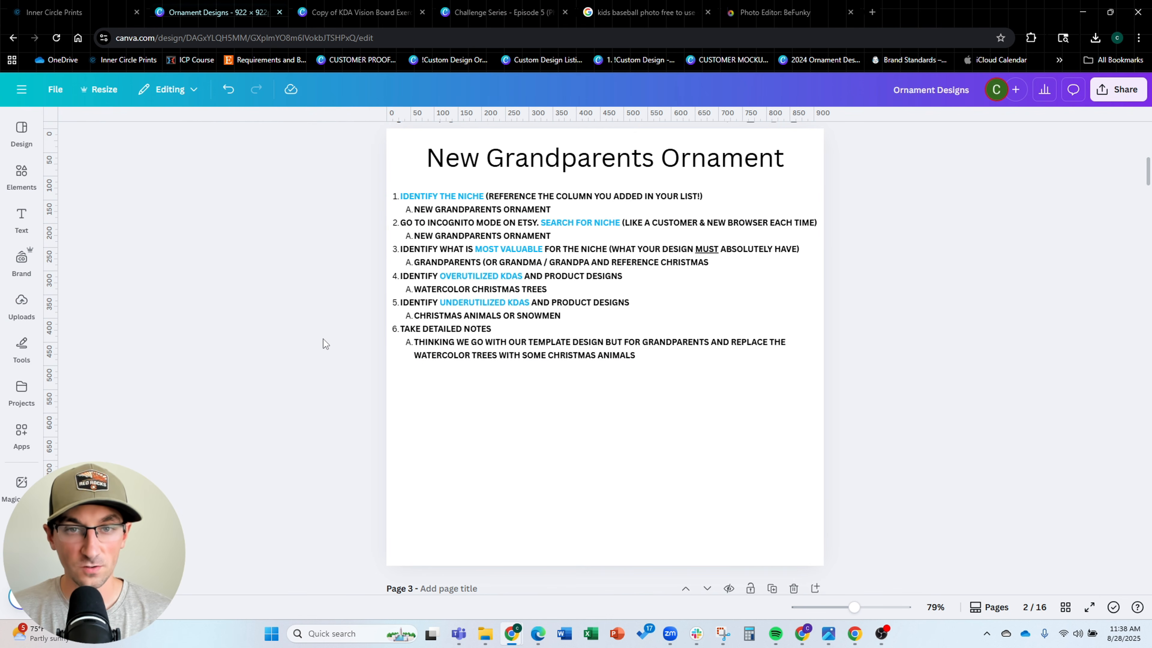
{"action": "scroll", "coordinate": [323, 338], "scroll_direction": "up", "scroll_amount": 3}
{"action": "scroll", "coordinate": [322, 338], "scroll_direction": "down", "scroll_amount": 3}
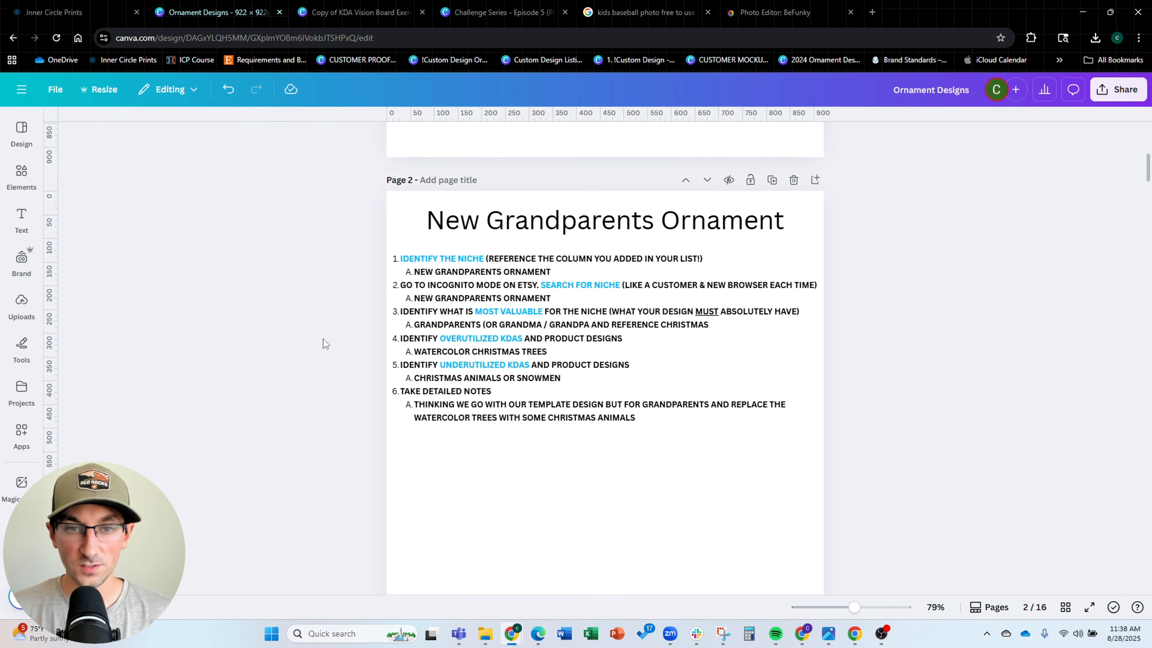
{"action": "scroll", "coordinate": [360, 290], "scroll_direction": "down", "scroll_amount": 7}
{"action": "scroll", "coordinate": [360, 295], "scroll_direction": "up", "scroll_amount": 7}
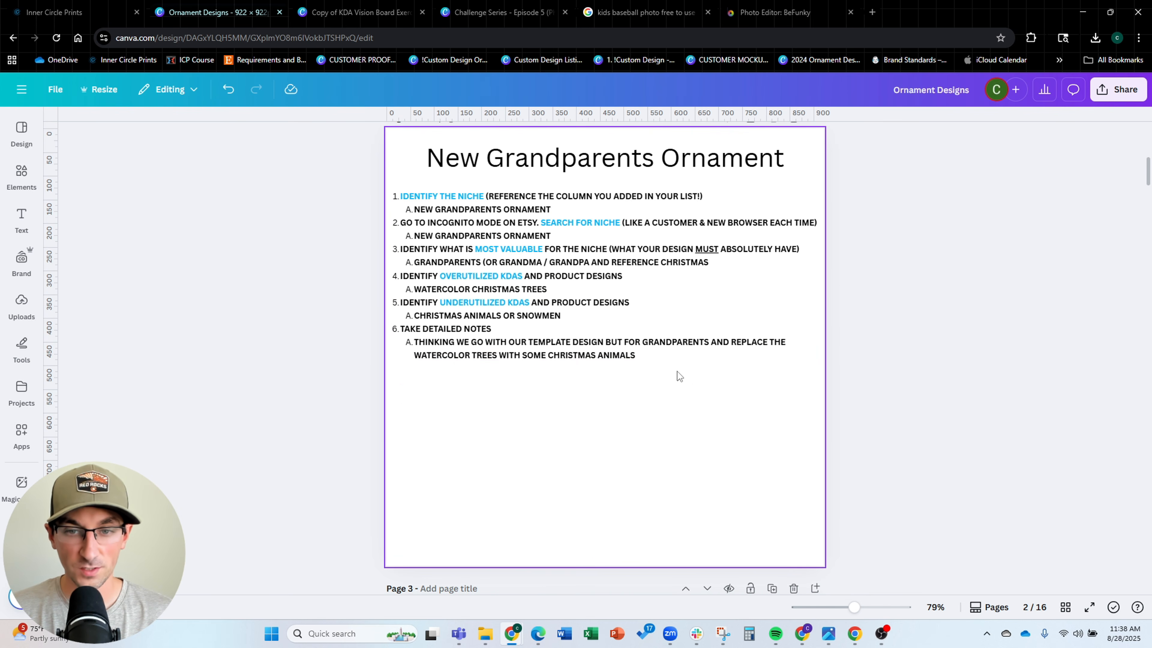
{"action": "scroll", "coordinate": [644, 344], "scroll_direction": "down", "scroll_amount": 15}
{"action": "scroll", "coordinate": [642, 344], "scroll_direction": "down", "scroll_amount": 15}
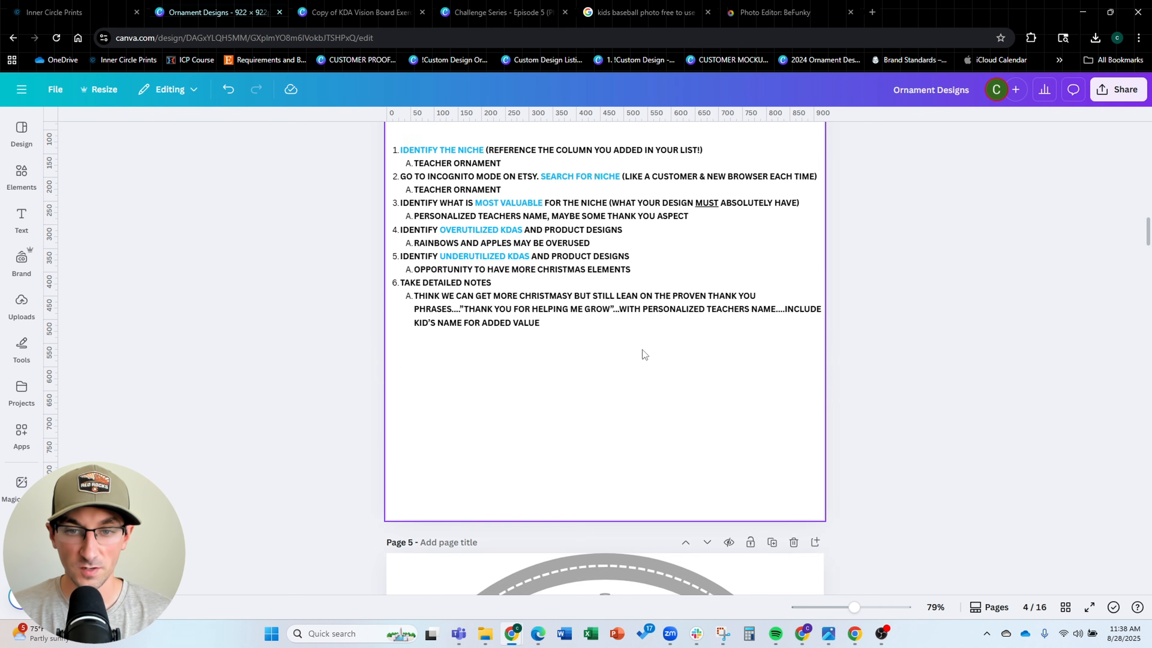
{"action": "scroll", "coordinate": [657, 324], "scroll_direction": "up", "scroll_amount": 3}
{"action": "scroll", "coordinate": [656, 324], "scroll_direction": "down", "scroll_amount": 8}
{"action": "scroll", "coordinate": [280, 230], "scroll_direction": "up", "scroll_amount": 2}
Copy the "Our 1st Christmas" tree design from page 10 of the KDA Vision Board copy onto blank page 6 of Ornament Designs
{"action": "key", "text": "ctrl+Tab"}
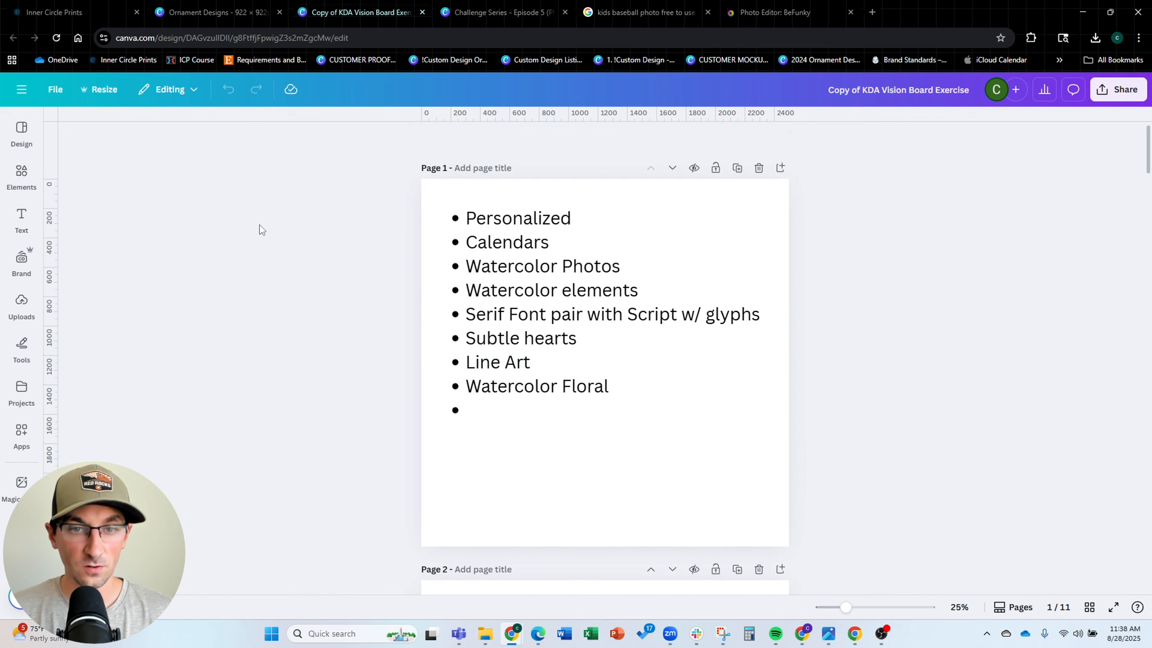
{"action": "scroll", "coordinate": [272, 191], "scroll_direction": "down", "scroll_amount": 20}
{"action": "scroll", "coordinate": [368, 232], "scroll_direction": "down", "scroll_amount": 20}
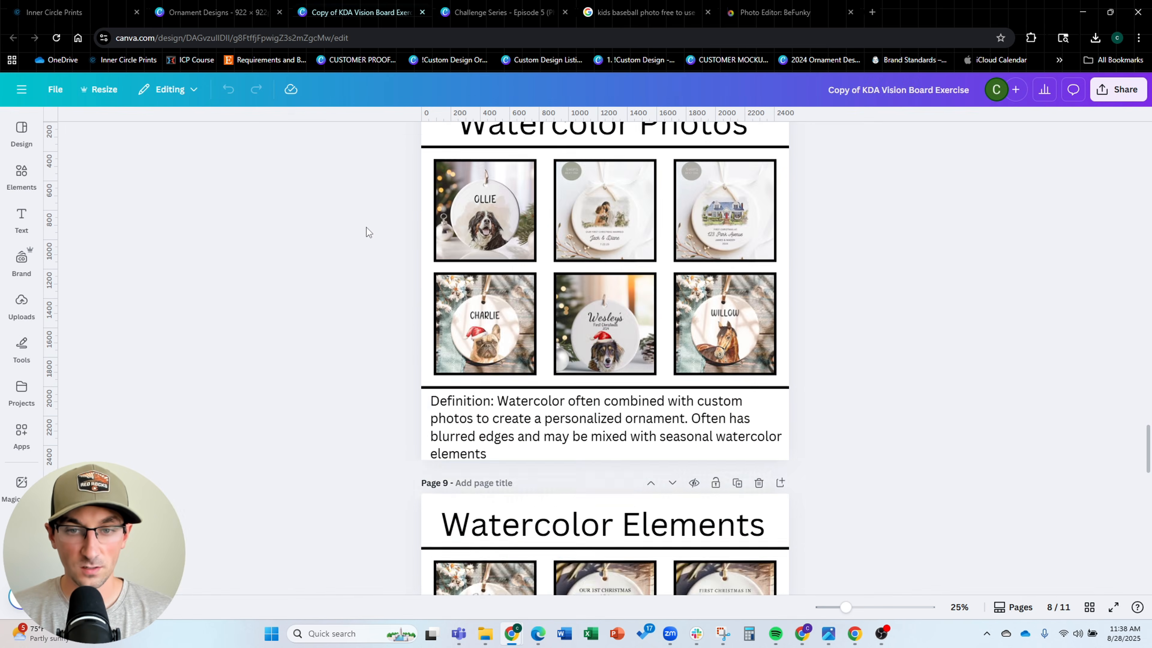
{"action": "left_click_drag", "start_coordinate": [846, 213], "coordinate": [459, 464]}
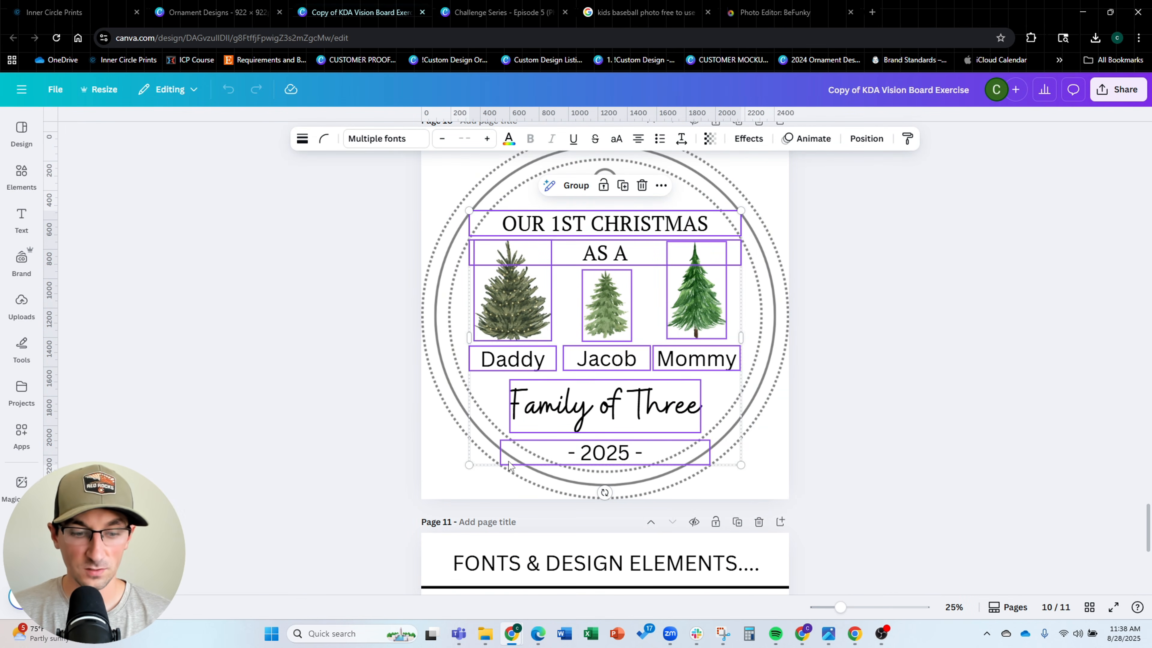
{"action": "left_click", "coordinate": [475, 3]}
{"action": "left_click", "coordinate": [230, 4]}
{"action": "scroll", "coordinate": [369, 303], "scroll_direction": "up", "scroll_amount": 2}
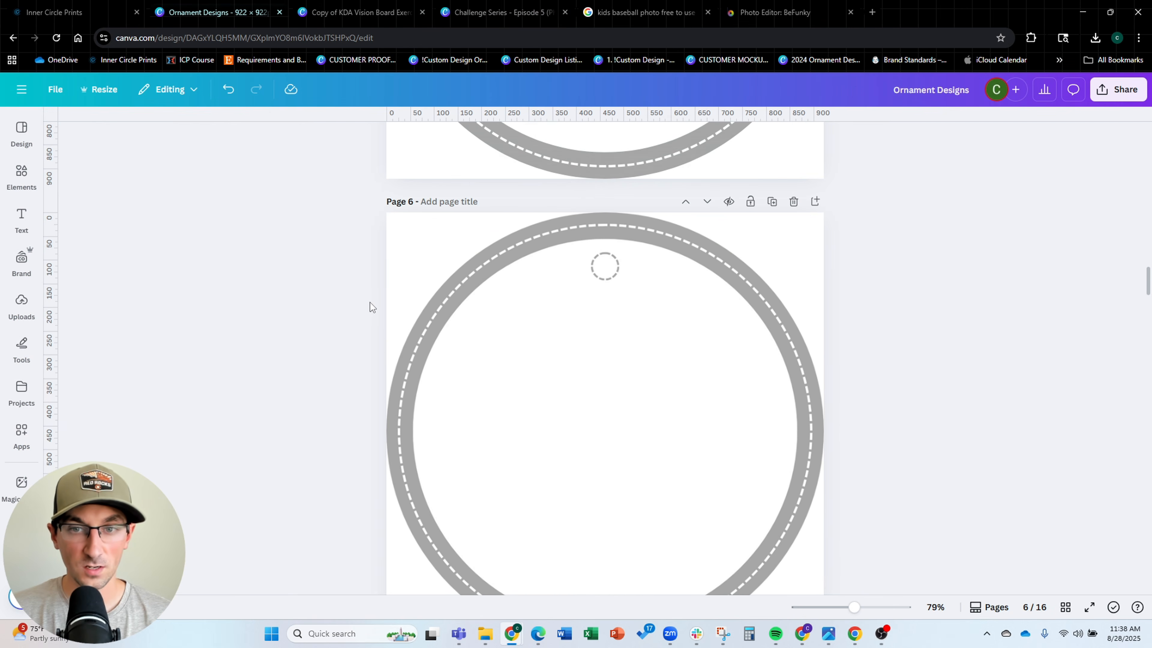
{"action": "key", "text": "ctrl+v"}
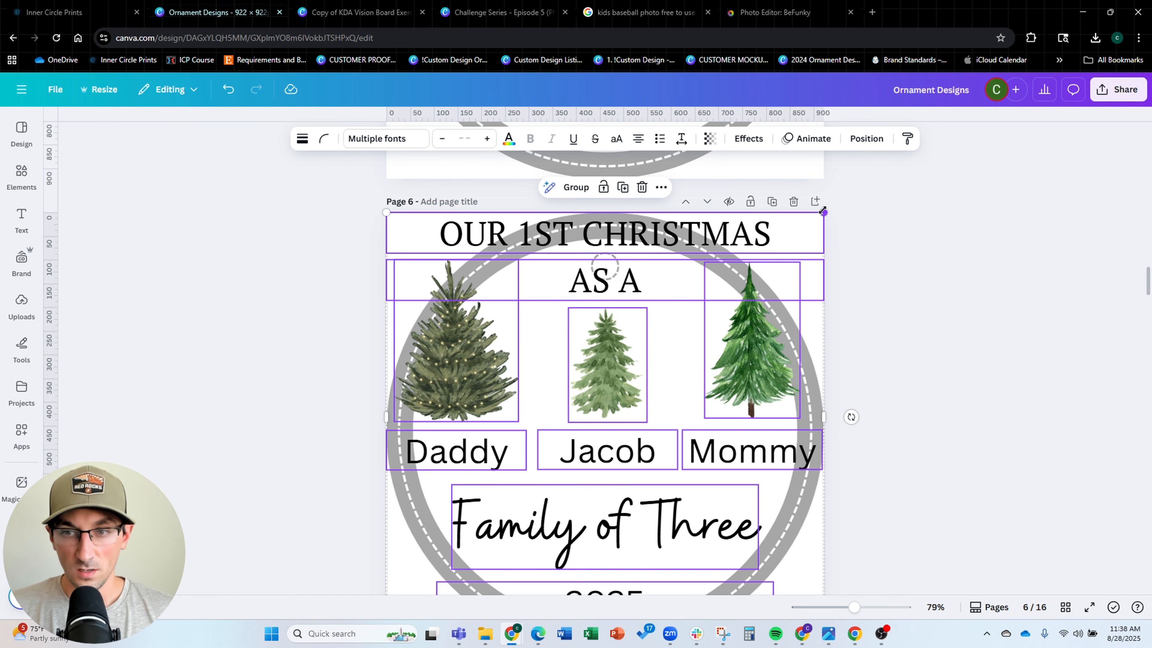
Scale down the pasted design and center it inside the circular ornament template on page 6
{"action": "left_click_drag", "start_coordinate": [822, 210], "coordinate": [712, 304]}
{"action": "left_click_drag", "start_coordinate": [625, 396], "coordinate": [672, 370]}
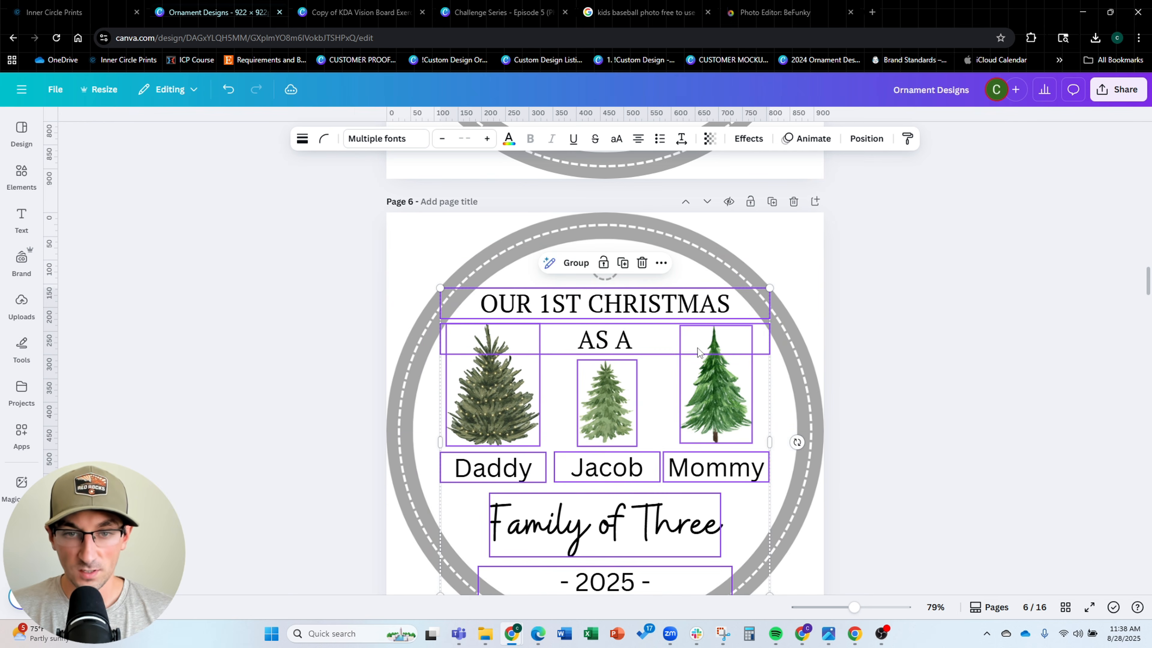
{"action": "scroll", "coordinate": [707, 373], "scroll_direction": "down", "scroll_amount": 3}
{"action": "left_click_drag", "start_coordinate": [767, 474], "coordinate": [779, 487]}
{"action": "left_click_drag", "start_coordinate": [713, 434], "coordinate": [707, 441]}
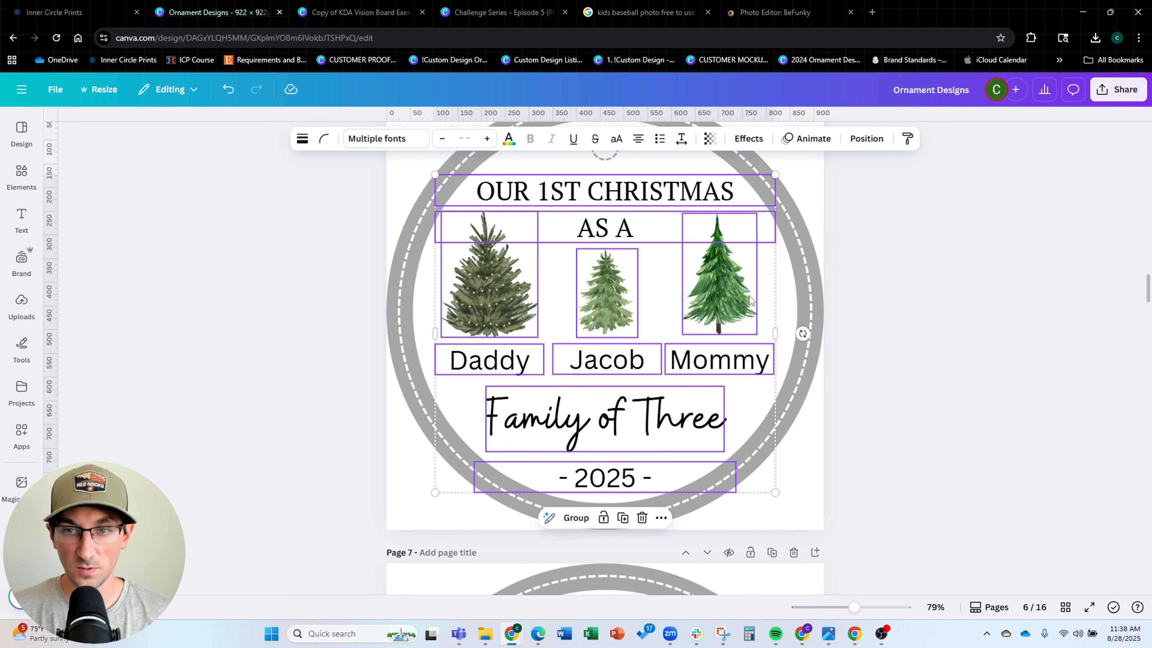
{"action": "left_click_drag", "start_coordinate": [775, 174], "coordinate": [779, 168]}
{"action": "left_click_drag", "start_coordinate": [699, 224], "coordinate": [697, 221]}
{"action": "left_click", "coordinate": [954, 268]}
{"action": "scroll", "coordinate": [948, 257], "scroll_direction": "up", "scroll_amount": 1}
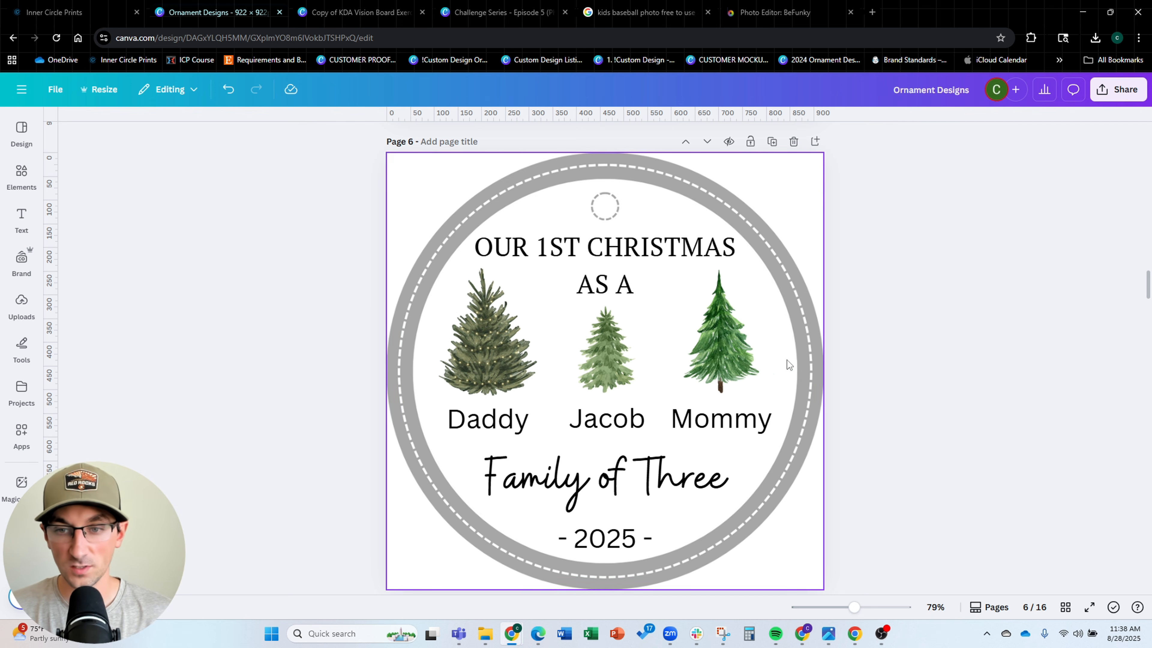
Delete all three watercolor Christmas trees from the page 6 ornament design
{"action": "left_click", "coordinate": [727, 350]}
{"action": "key", "text": "Delete"}
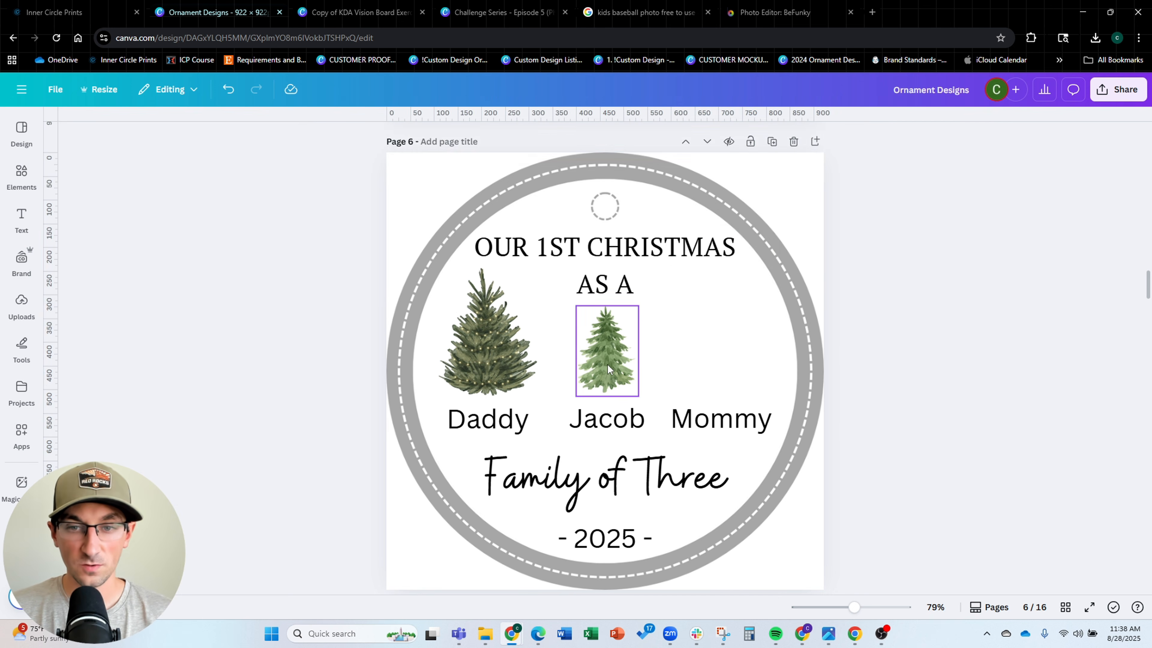
{"action": "left_click", "coordinate": [607, 350]}
{"action": "key", "text": "Delete"}
{"action": "left_click", "coordinate": [488, 334]}
{"action": "key", "text": "Delete"}
Change the "Daddy" label to "Grandpa" and the "Mommy" label to "Grandma", widening the Grandma text box to fit
{"action": "double_click", "coordinate": [483, 411]}
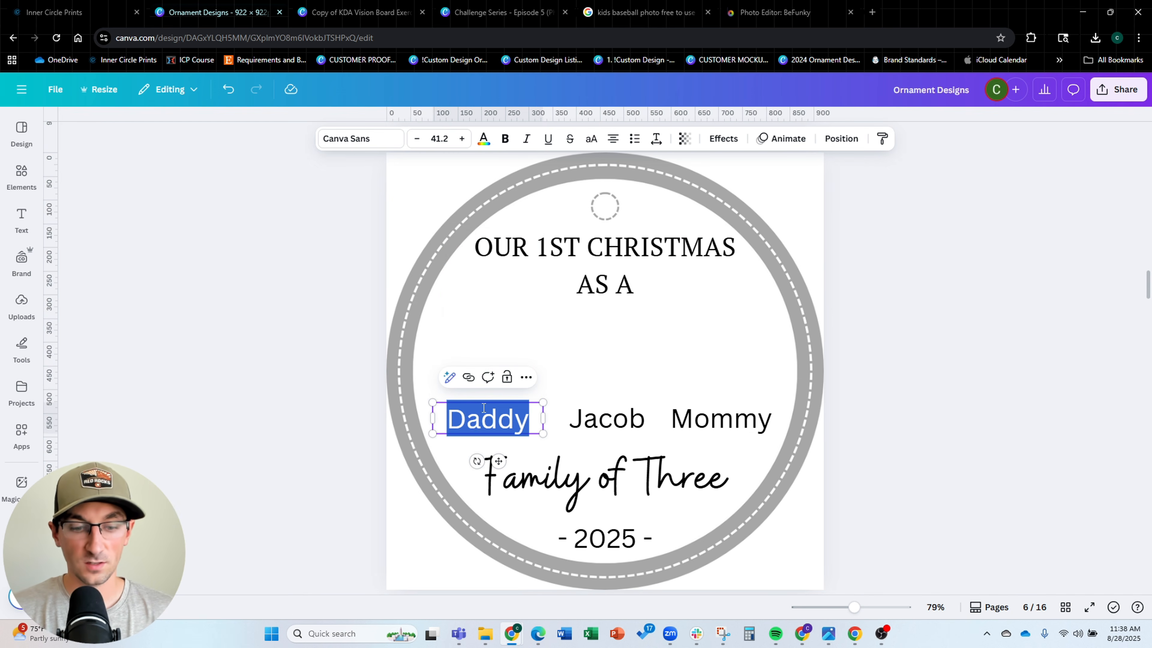
{"action": "type", "text": "Grandpa"}
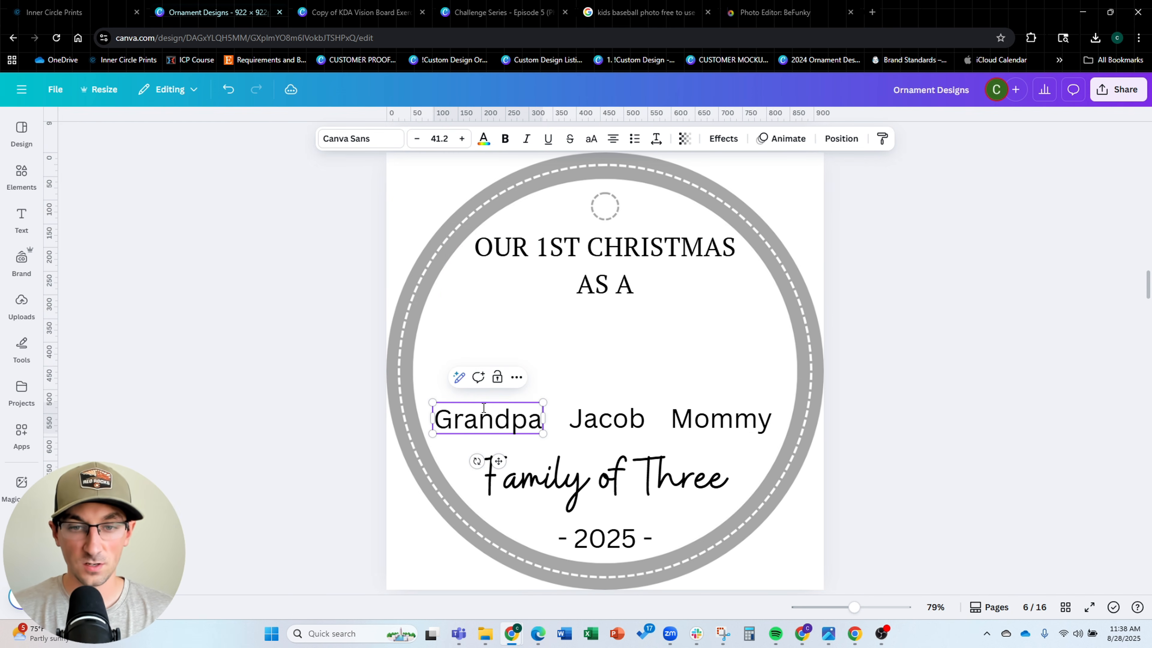
{"action": "left_click", "coordinate": [673, 420]}
{"action": "double_click", "coordinate": [673, 420]}
{"action": "type", "text": "Grandpa"}
{"action": "key", "text": "BackSpace"}
{"action": "key", "text": "BackSpace"}
{"action": "type", "text": ",a"}
{"action": "key", "text": "BackSpace"}
{"action": "key", "text": "BackSpace"}
{"action": "type", "text": "ma"}
{"action": "left_click_drag", "start_coordinate": [776, 435], "coordinate": [787, 436]}
{"action": "left_click", "coordinate": [896, 442]}
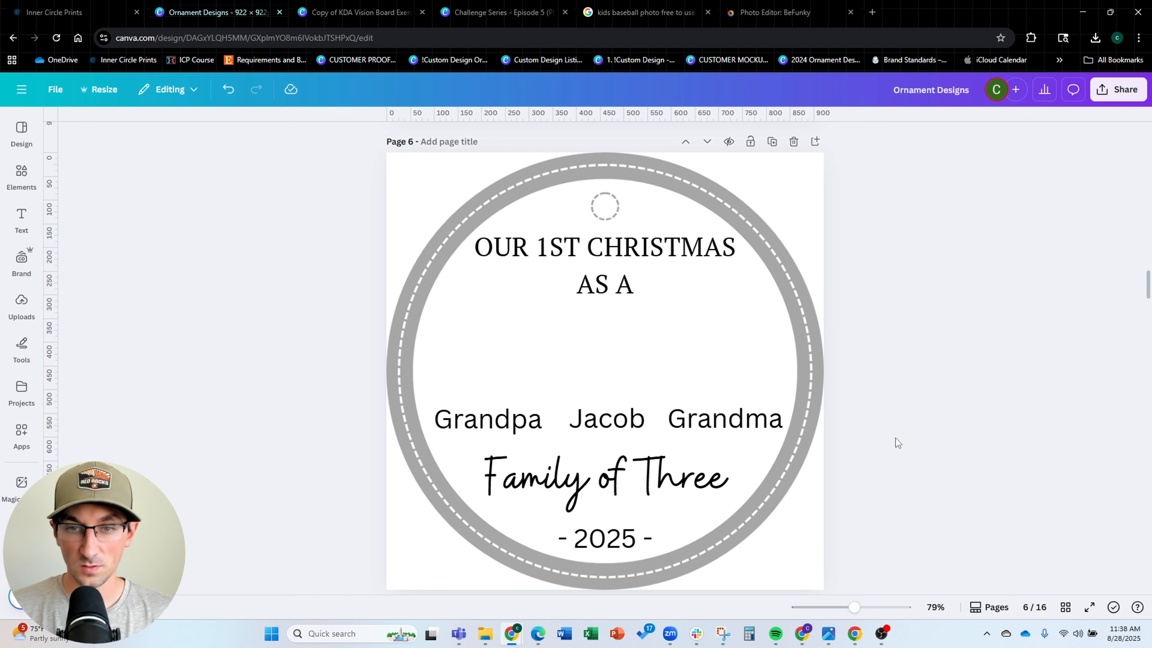
Shorten the "AS A" line to "AS" and replace the script text "Family of Three" with "Grandparents"
{"action": "left_click", "coordinate": [631, 288]}
{"action": "left_click", "coordinate": [637, 289]}
{"action": "key", "text": "BackSpace"}
{"action": "key", "text": "BackSpace"}
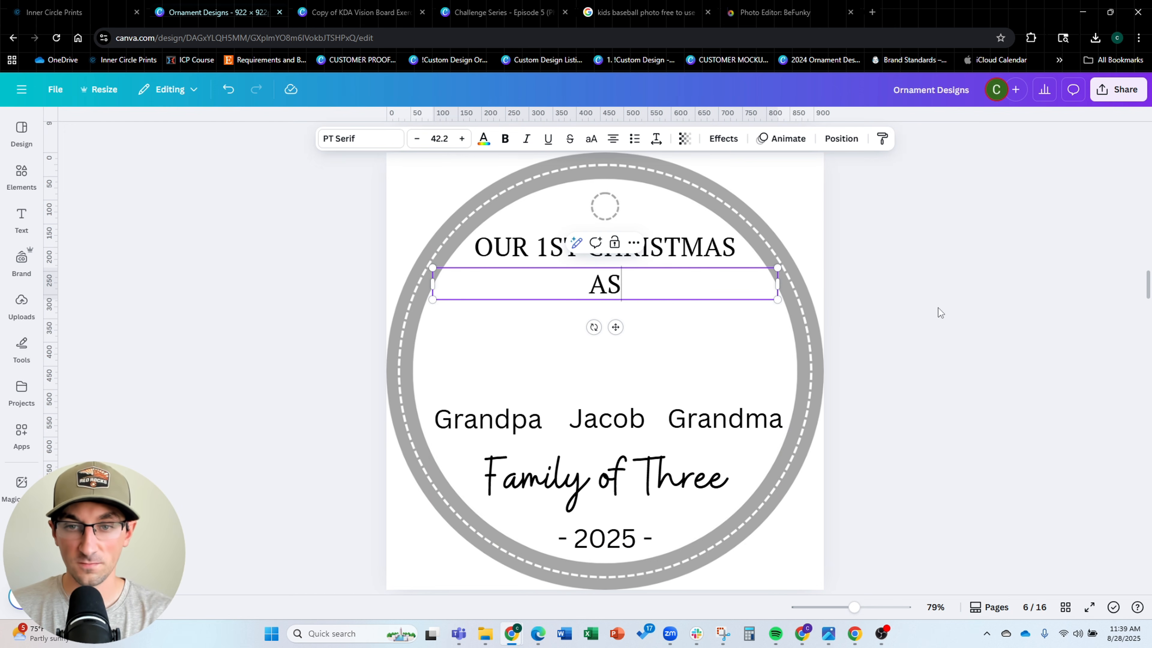
{"action": "left_click", "coordinate": [938, 312]}
{"action": "double_click", "coordinate": [663, 480]}
{"action": "type", "text": "Grand"}
{"action": "type", "text": "parents"}
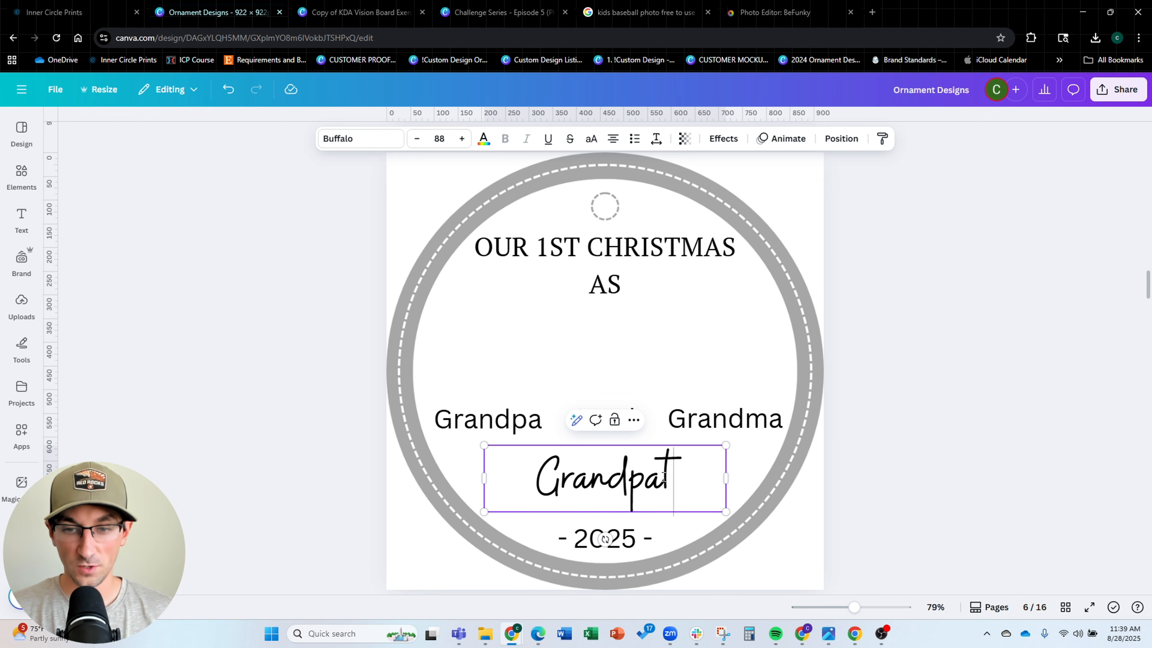
{"action": "left_click", "coordinate": [817, 410]}
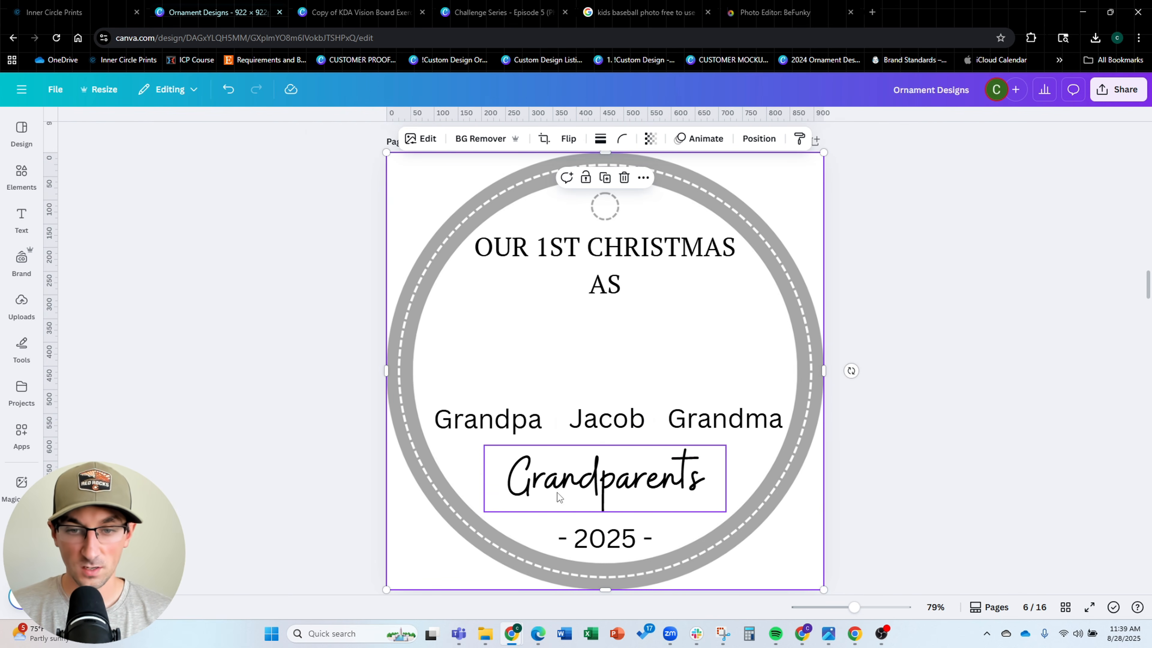
Duplicate the script "Grandparents" text above the original and replace the copy's text with "-"
{"action": "left_click", "coordinate": [551, 469]}
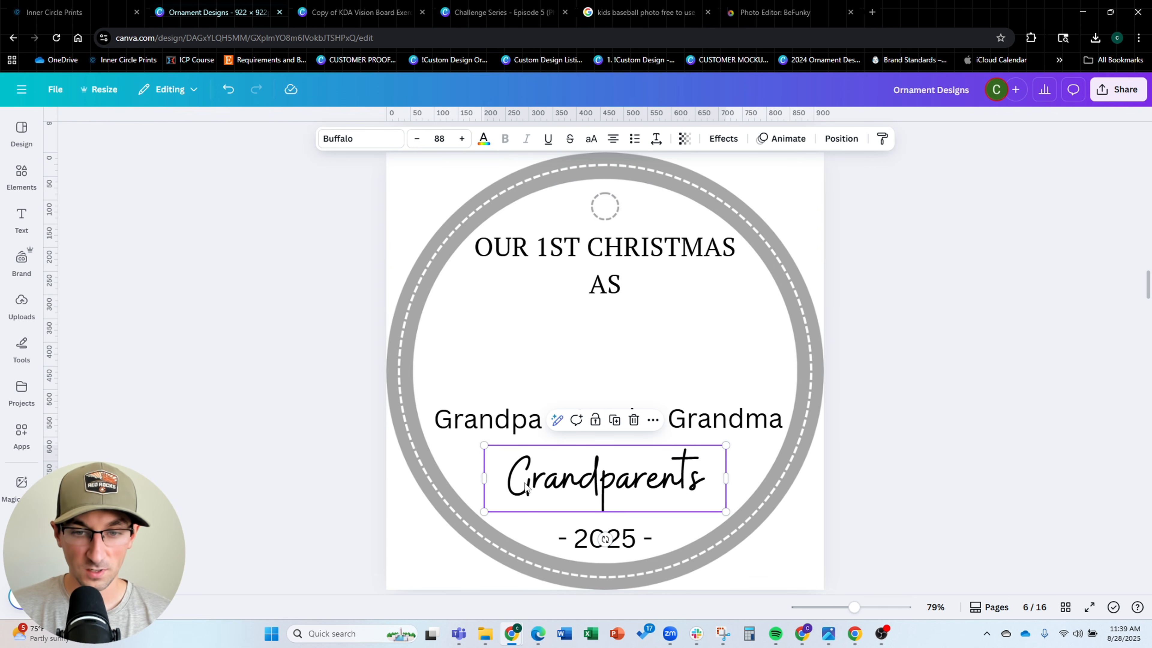
{"action": "left_click_drag", "start_coordinate": [522, 487], "coordinate": [526, 401]}
{"action": "double_click", "coordinate": [574, 381]}
{"action": "type", "text": "-"}
{"action": "left_click_drag", "start_coordinate": [729, 358], "coordinate": [610, 391]}
{"action": "key", "text": "ctrl+z"}
Position the dash as the crossbar of the G in "Grandparents" and group the two text elements
{"action": "left_click_drag", "start_coordinate": [729, 391], "coordinate": [537, 475]}
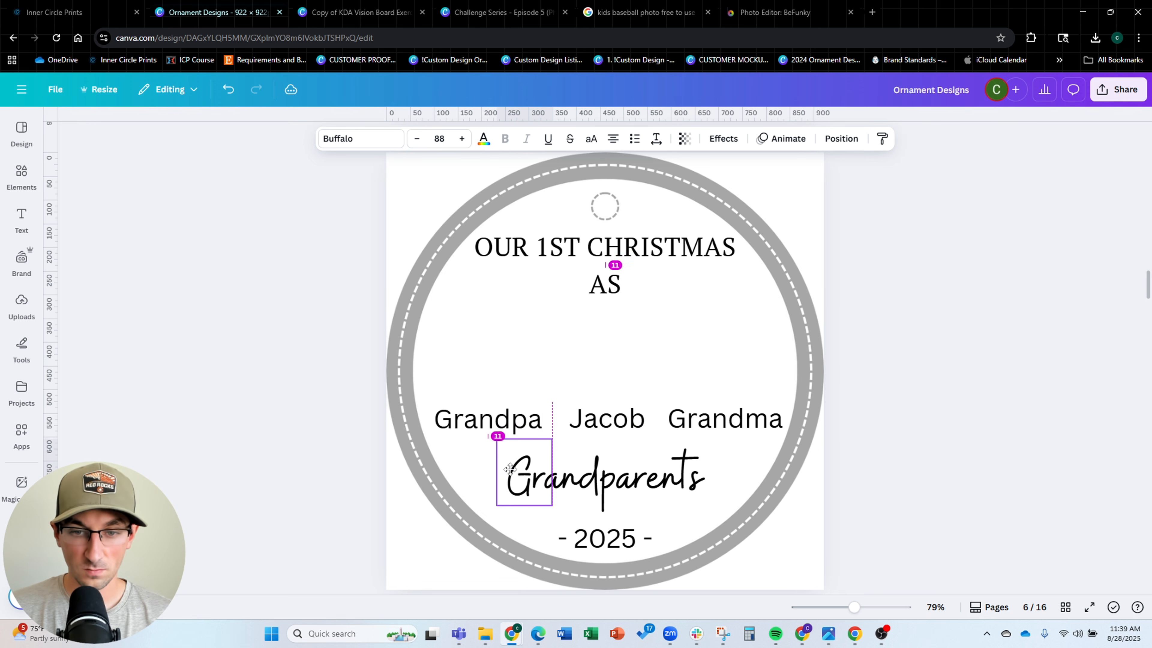
{"action": "scroll", "coordinate": [453, 499], "scroll_direction": "up", "scroll_amount": 5}
{"action": "scroll", "coordinate": [416, 495], "scroll_direction": "up", "scroll_amount": 2}
{"action": "left_click_drag", "start_coordinate": [419, 497], "coordinate": [424, 510]}
{"action": "left_click", "coordinate": [547, 450], "text": "shift"}
{"action": "key", "text": "ctrl+g"}
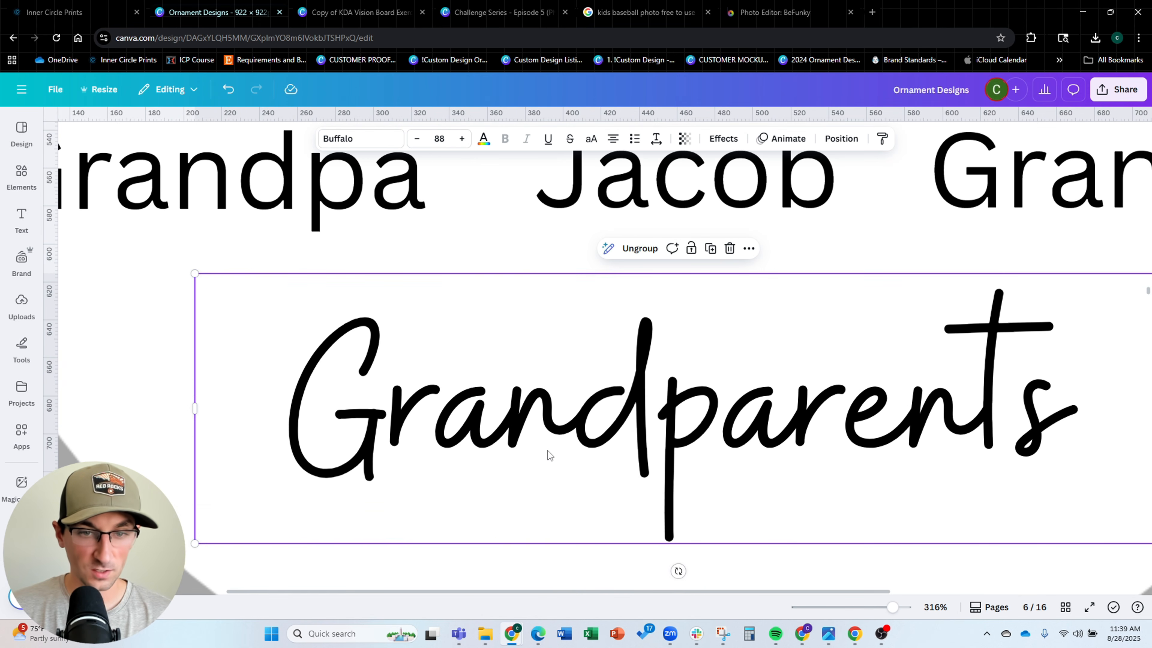
{"action": "scroll", "coordinate": [517, 402], "scroll_direction": "down", "scroll_amount": 6}
{"action": "scroll", "coordinate": [939, 361], "scroll_direction": "down", "scroll_amount": 3}
{"action": "left_click", "coordinate": [855, 338]}
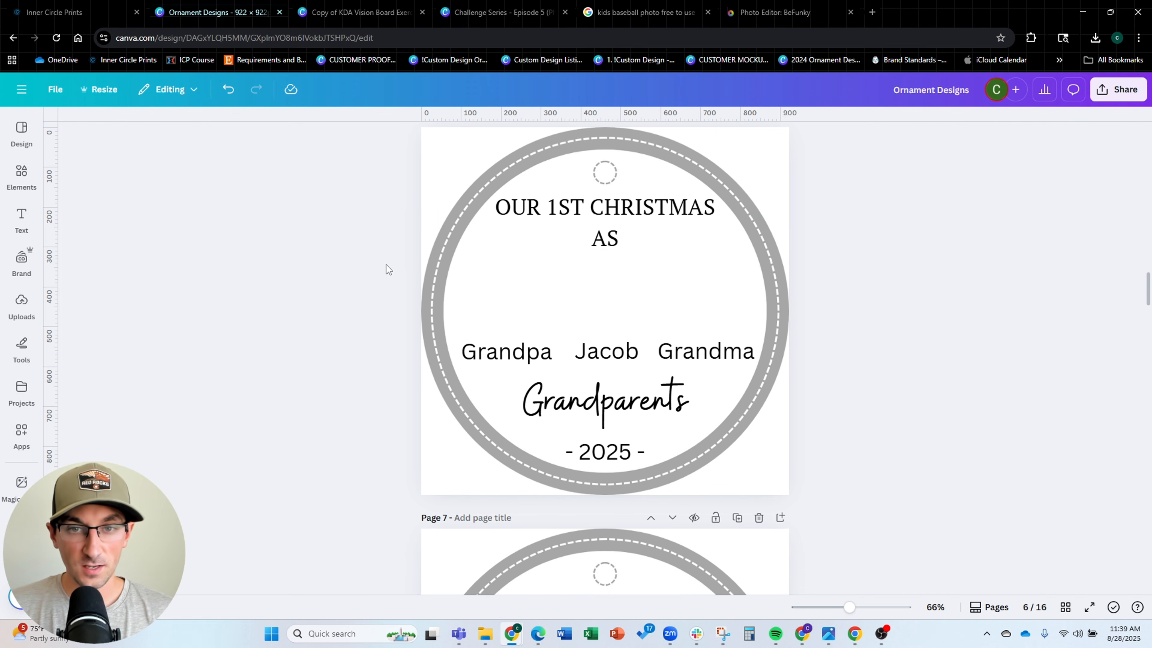
Check the New Grandparents notes on page 2 and search the elements for "christmas goose", showing only graphics
{"action": "scroll", "coordinate": [385, 266], "scroll_direction": "up", "scroll_amount": 15}
{"action": "scroll", "coordinate": [381, 269], "scroll_direction": "up", "scroll_amount": 5}
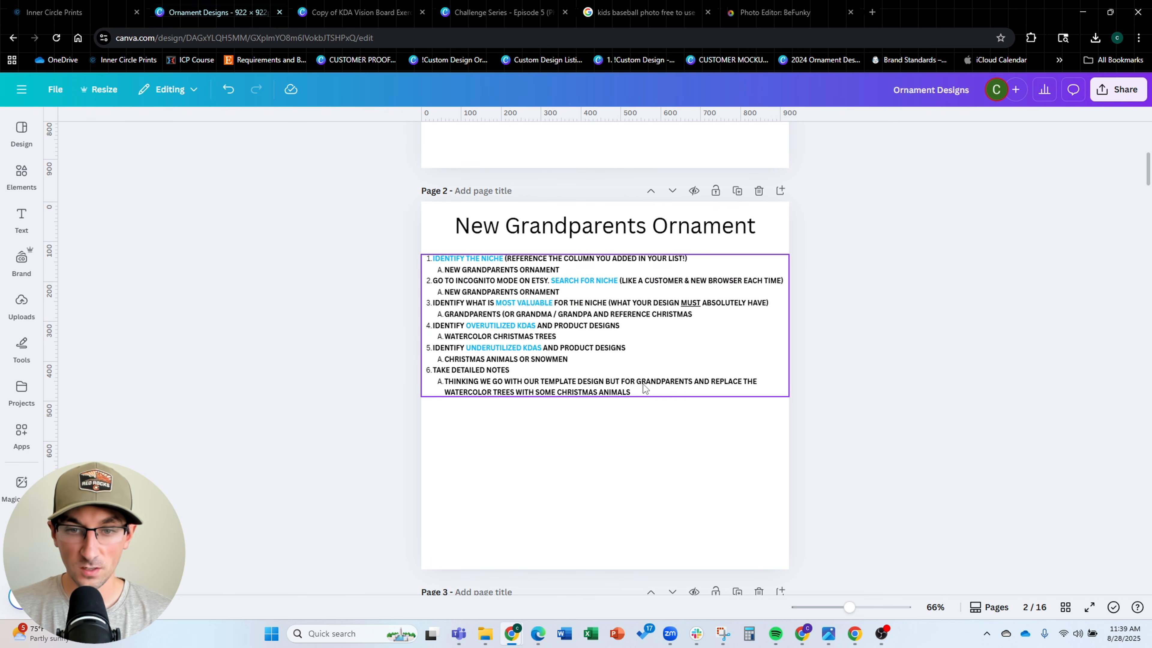
{"action": "scroll", "coordinate": [651, 379], "scroll_direction": "down", "scroll_amount": 10}
{"action": "scroll", "coordinate": [643, 356], "scroll_direction": "down", "scroll_amount": 10}
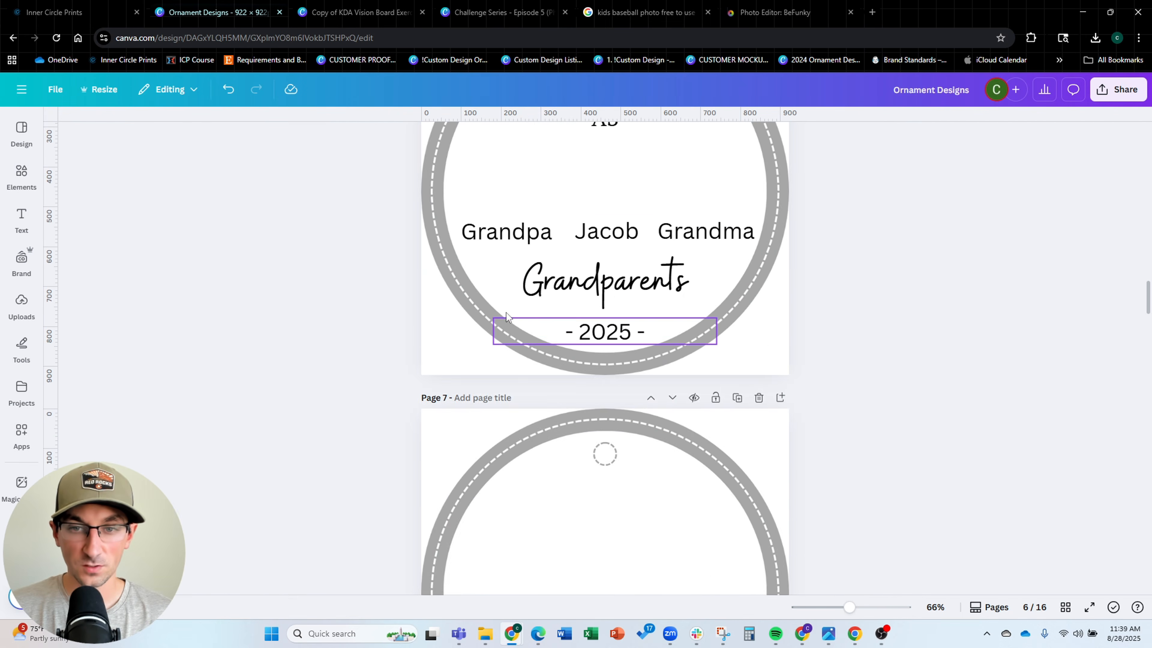
{"action": "scroll", "coordinate": [603, 343], "scroll_direction": "up", "scroll_amount": 2}
{"action": "left_click", "coordinate": [22, 172]}
{"action": "left_click", "coordinate": [113, 129]}
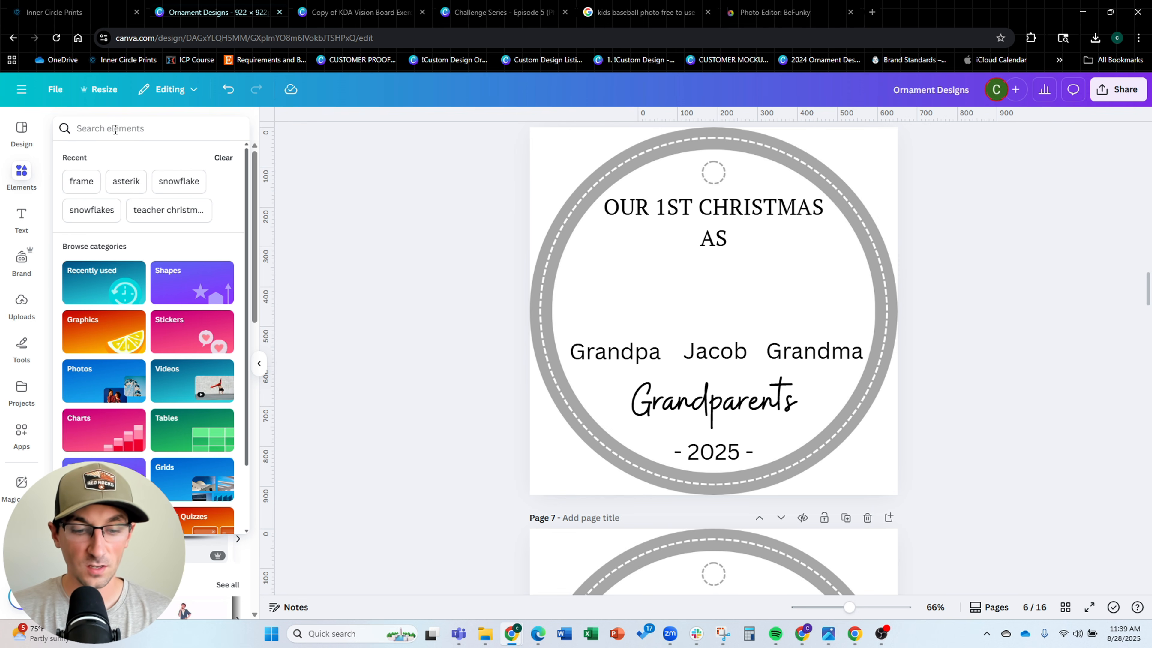
{"action": "left_click", "coordinate": [115, 129]}
{"action": "type", "text": "christmas goose"}
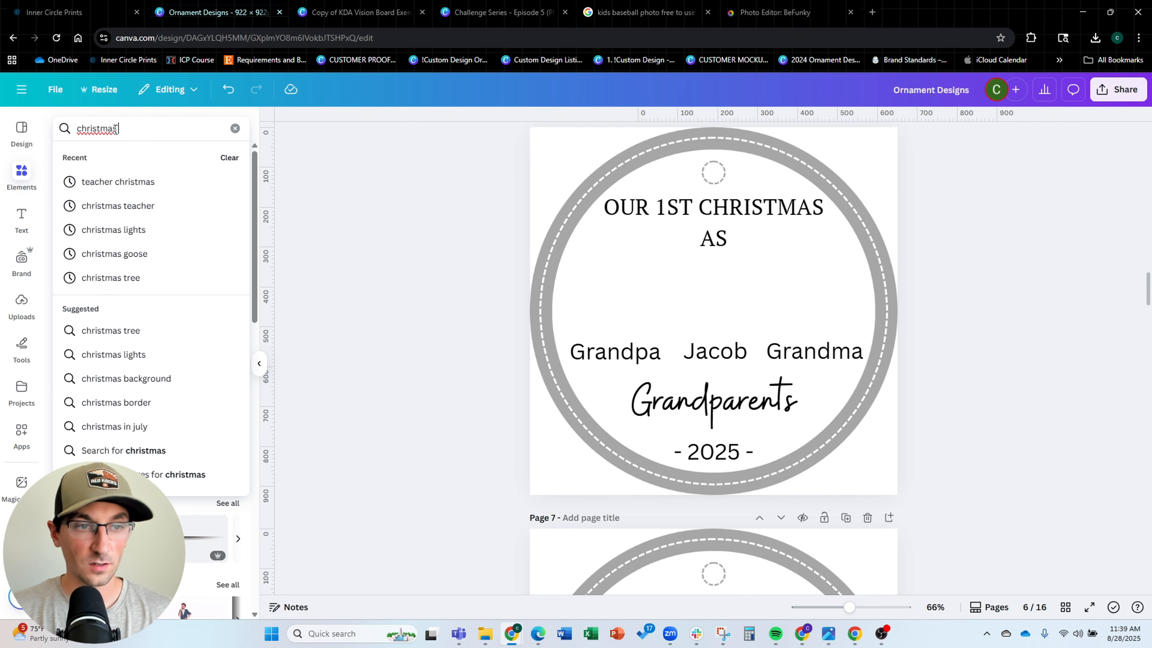
{"action": "key", "text": "Return"}
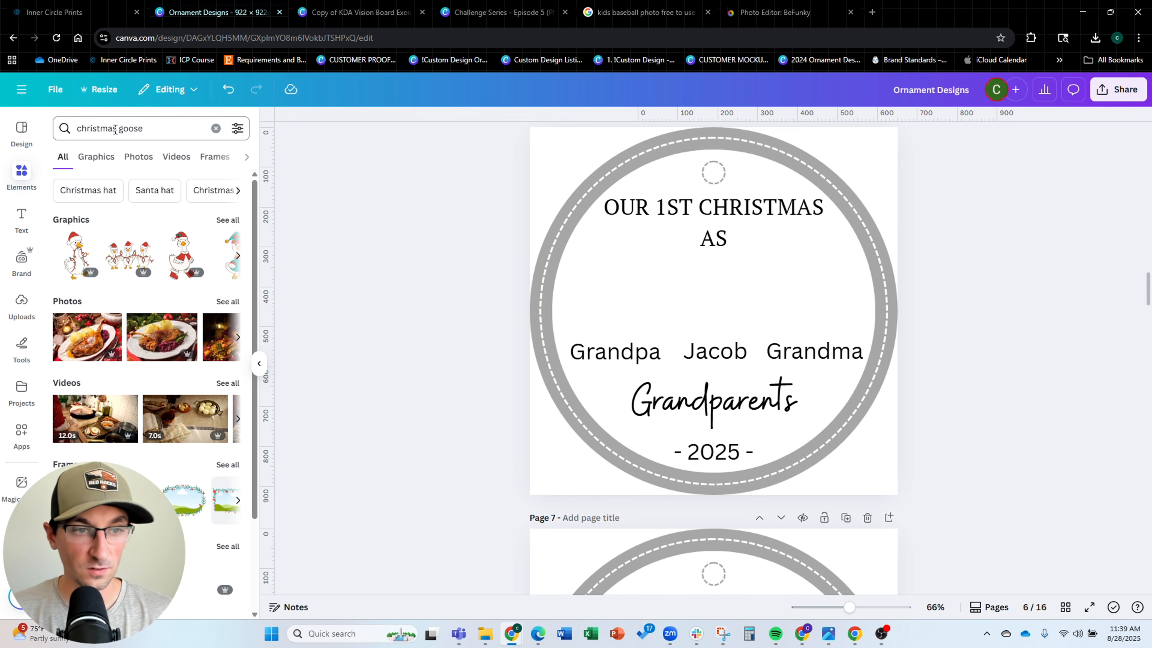
{"action": "left_click", "coordinate": [228, 220]}
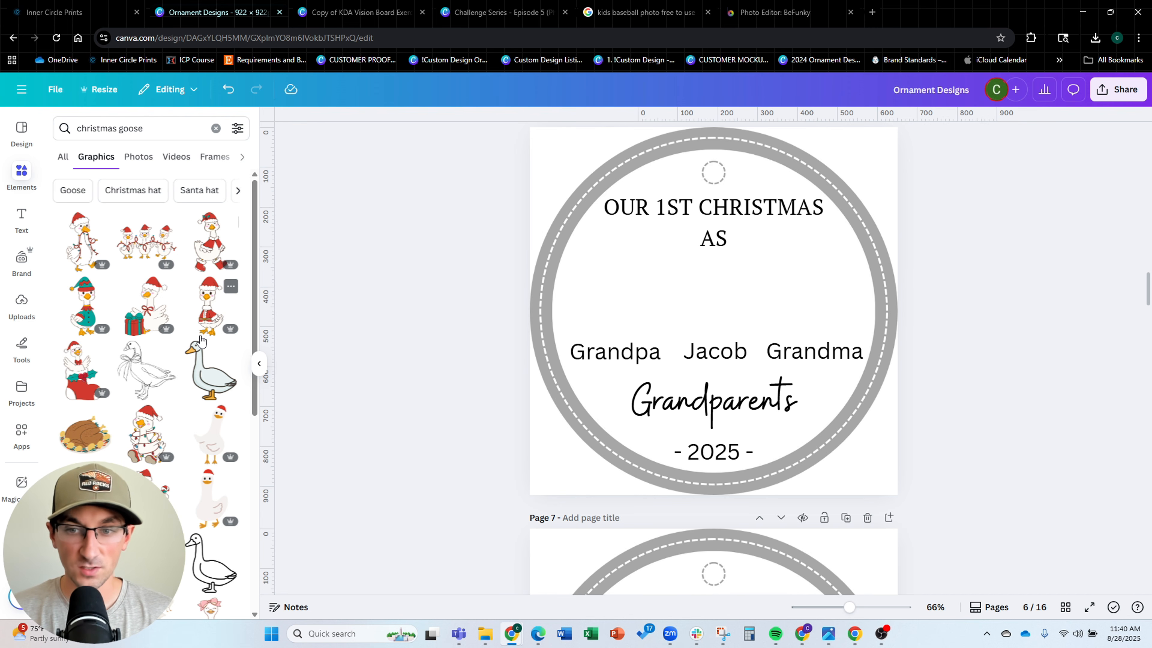
Add the goose wrapped in Christmas lights, shrink it slightly and place it above the name Jacob
{"action": "left_click", "coordinate": [139, 427]}
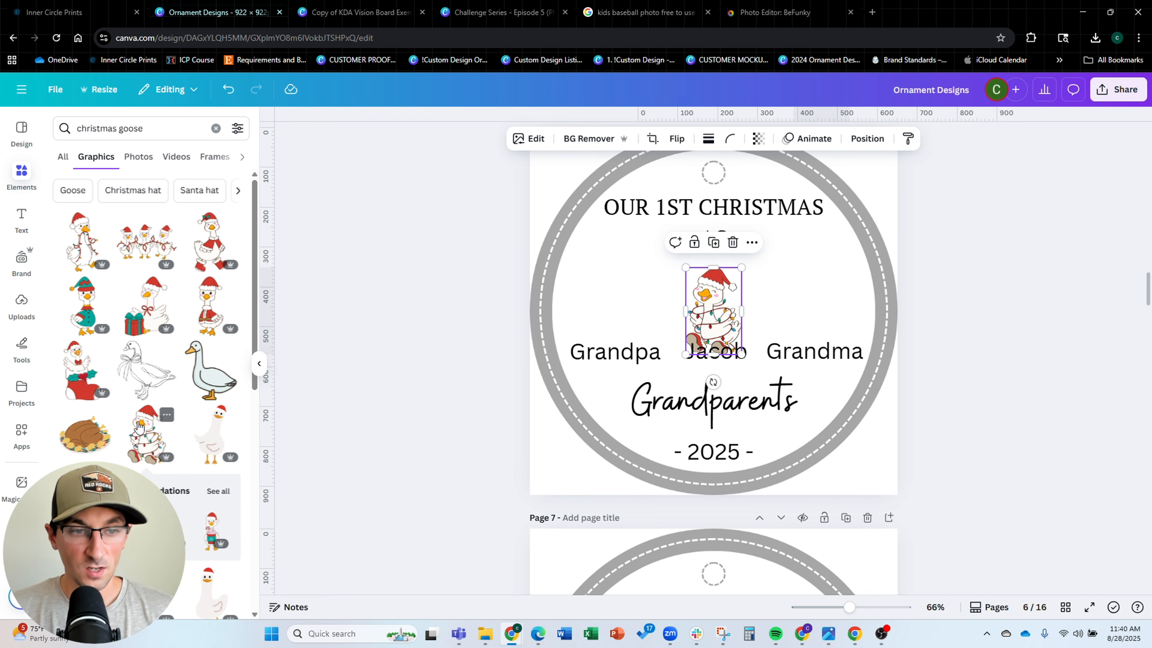
{"action": "scroll", "coordinate": [178, 338], "scroll_direction": "down", "scroll_amount": 15}
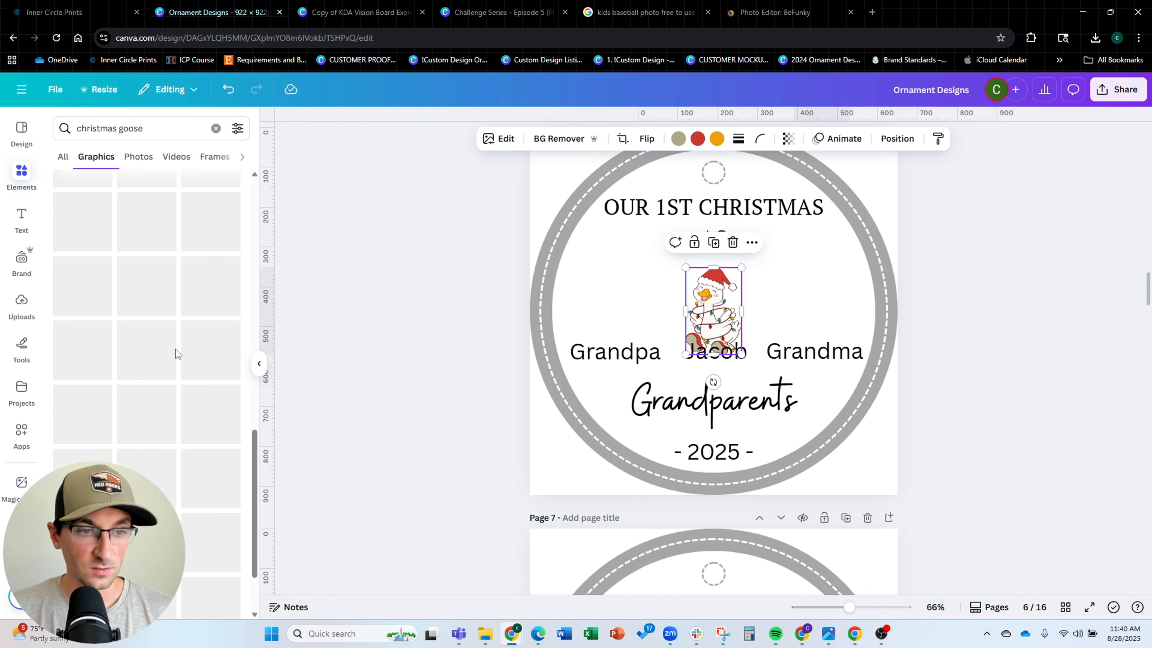
{"action": "scroll", "coordinate": [177, 354], "scroll_direction": "up", "scroll_amount": 15}
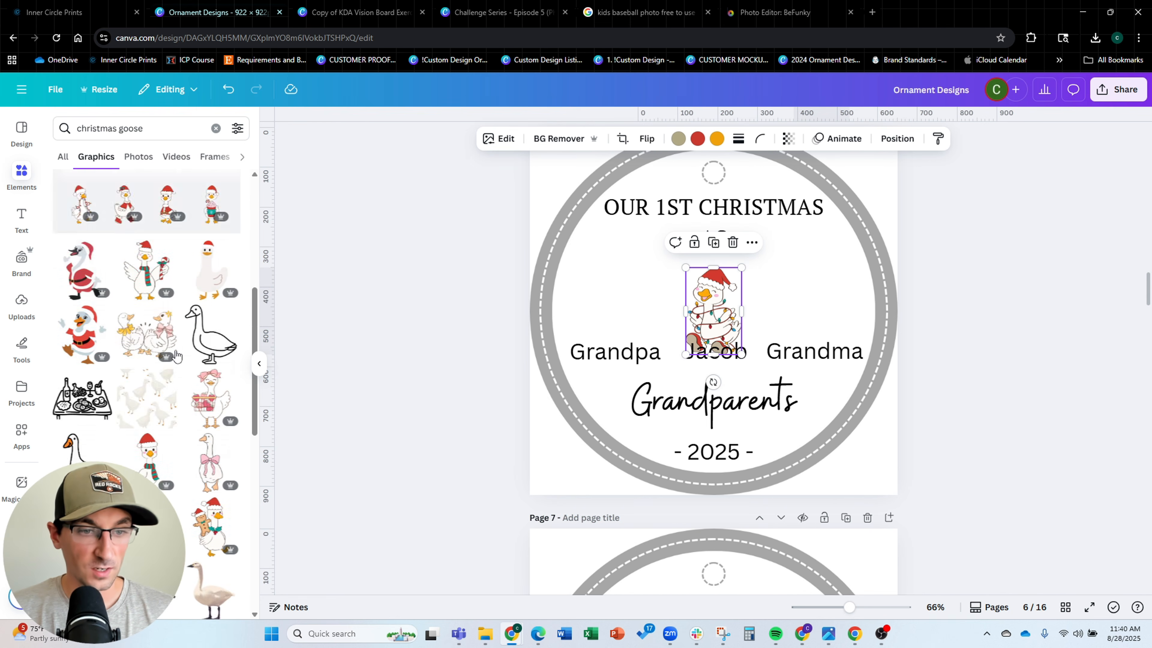
{"action": "left_click_drag", "start_coordinate": [729, 307], "coordinate": [728, 292]}
{"action": "left_click_drag", "start_coordinate": [742, 251], "coordinate": [740, 256]}
{"action": "left_click", "coordinate": [798, 321]}
{"action": "left_click", "coordinate": [725, 323]}
{"action": "left_click", "coordinate": [988, 338]}
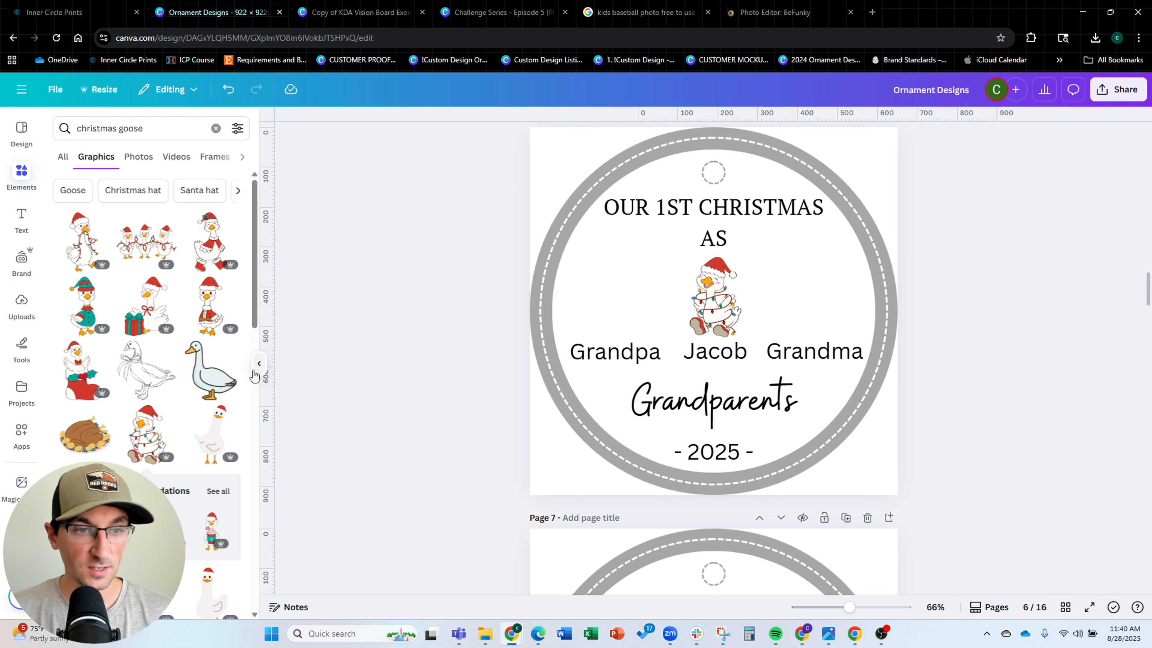
Add the goose in the red Santa coat above Grandpa and flip it horizontally
{"action": "left_click", "coordinate": [204, 313]}
{"action": "left_click_drag", "start_coordinate": [686, 293], "coordinate": [627, 284]}
{"action": "left_click", "coordinate": [656, 138]}
{"action": "left_click", "coordinate": [661, 169]}
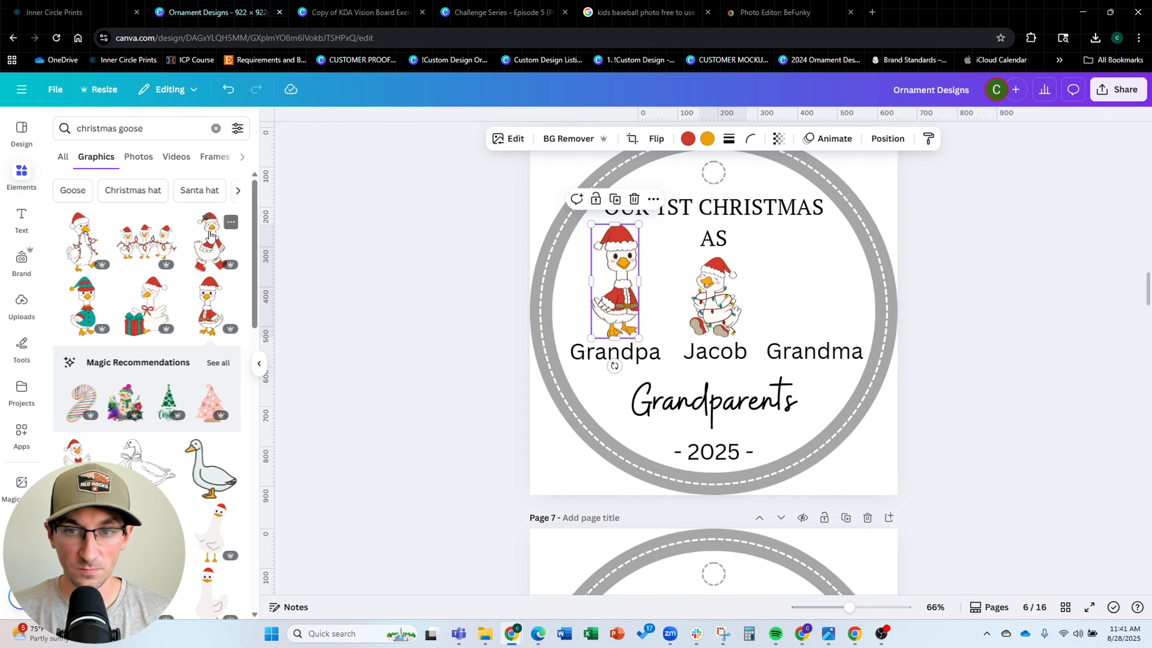
Add the goose with red boots and a holly hat above Grandma, flip it horizontally and centre it over the label
{"action": "left_click", "coordinate": [209, 241]}
{"action": "left_click_drag", "start_coordinate": [731, 314], "coordinate": [839, 280]}
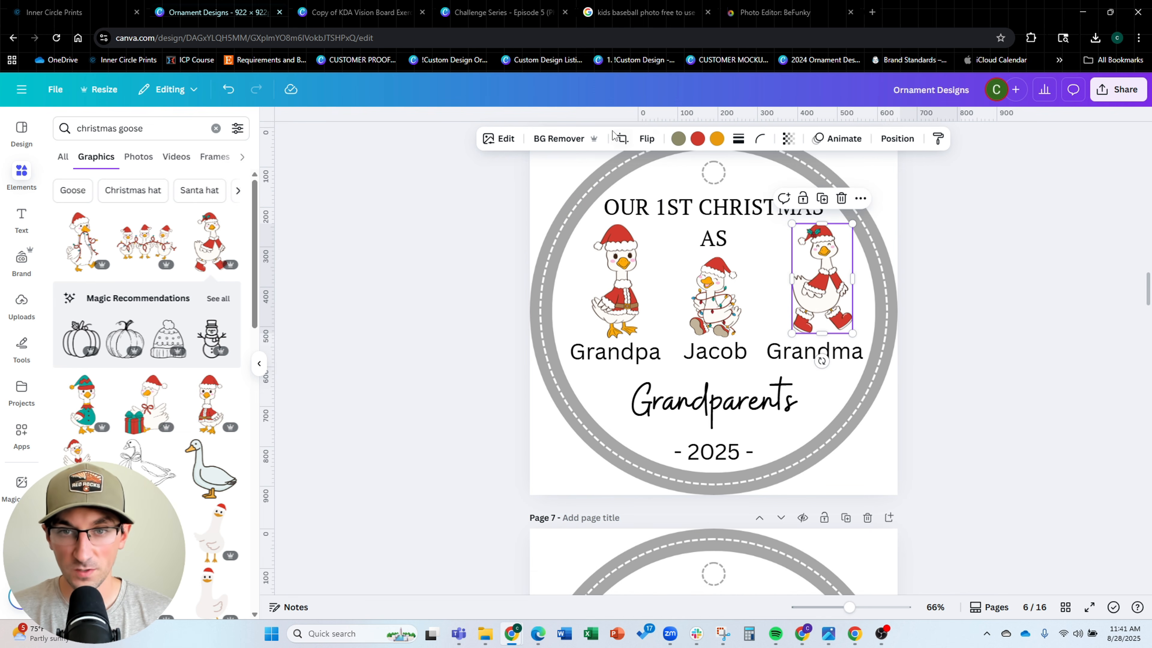
{"action": "left_click", "coordinate": [647, 138]}
{"action": "left_click", "coordinate": [644, 167]}
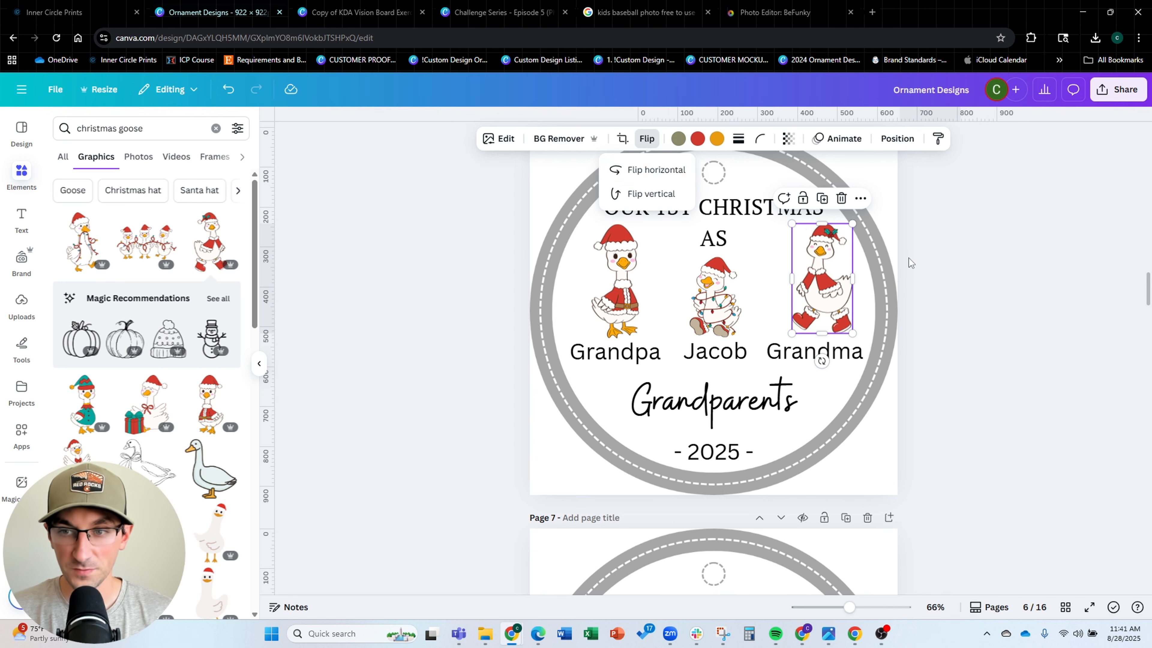
{"action": "left_click", "coordinate": [833, 281]}
{"action": "left_click_drag", "start_coordinate": [834, 281], "coordinate": [826, 285]}
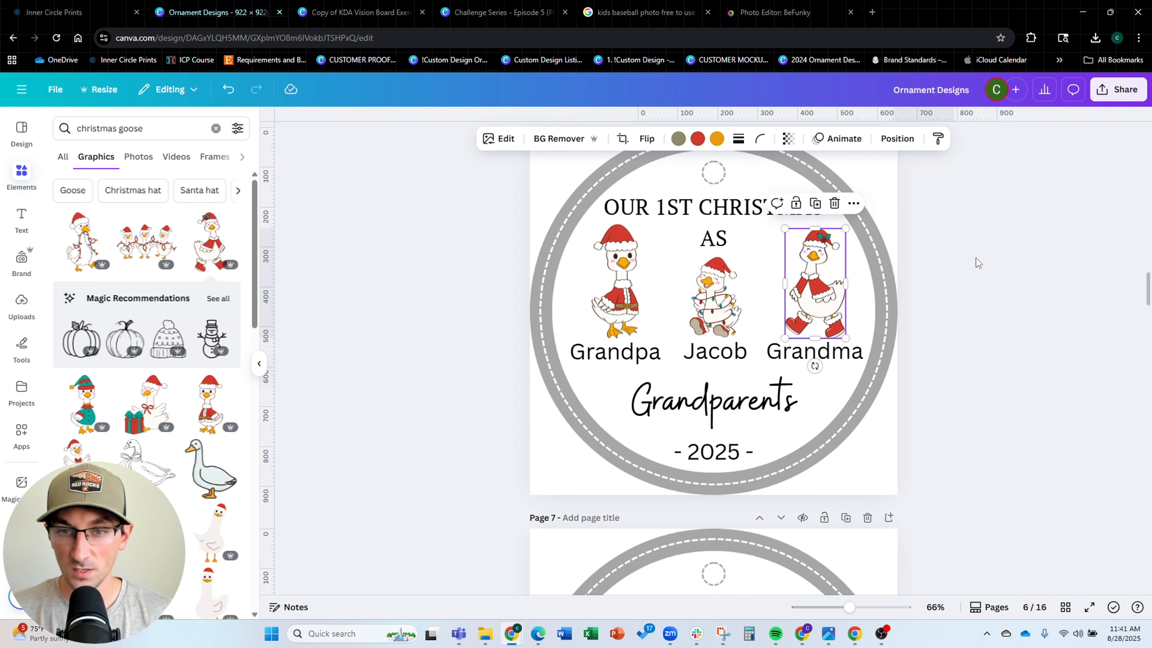
{"action": "left_click", "coordinate": [979, 262]}
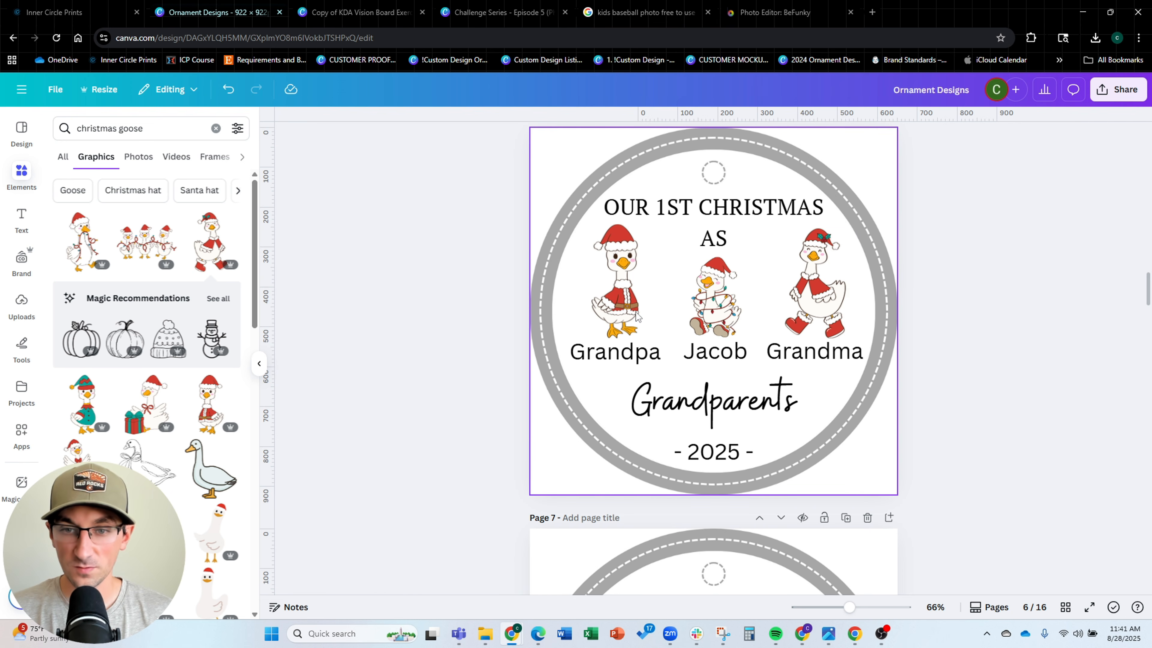
Move the three geese and their name labels slightly down as one selection, closer to the script text
{"action": "left_click_drag", "start_coordinate": [955, 289], "coordinate": [594, 355]}
{"action": "key", "text": "shift+Down"}
{"action": "key", "text": "shift+Down"}
{"action": "key", "text": "Up"}
{"action": "key", "text": "Up"}
{"action": "key", "text": "Up"}
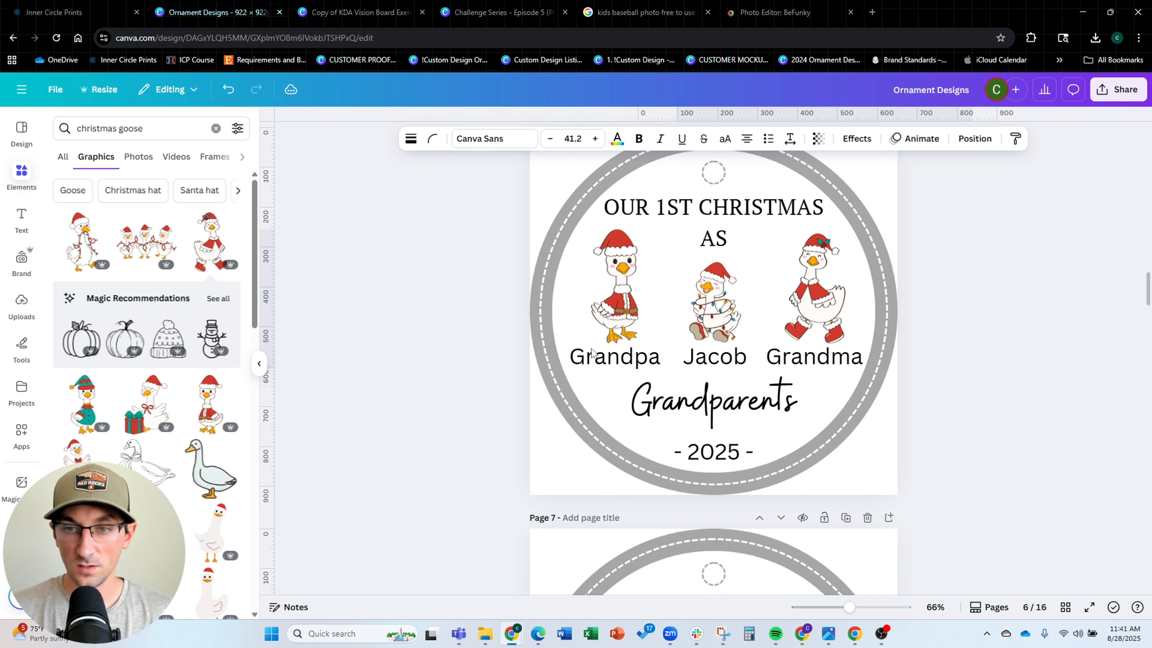
Enlarge each of the three geese slightly and readjust the position of the Grandma goose above its label
{"action": "left_click", "coordinate": [623, 254]}
{"action": "left_click_drag", "start_coordinate": [638, 230], "coordinate": [639, 225]}
{"action": "left_click", "coordinate": [811, 272]}
{"action": "left_click_drag", "start_coordinate": [782, 230], "coordinate": [778, 224]}
{"action": "left_click", "coordinate": [982, 285]}
{"action": "left_click", "coordinate": [840, 320]}
{"action": "left_click_drag", "start_coordinate": [839, 320], "coordinate": [841, 321]}
{"action": "left_click", "coordinate": [1027, 323]}
{"action": "left_click", "coordinate": [738, 302]}
{"action": "left_click_drag", "start_coordinate": [743, 262], "coordinate": [745, 257]}
{"action": "left_click", "coordinate": [967, 285]}
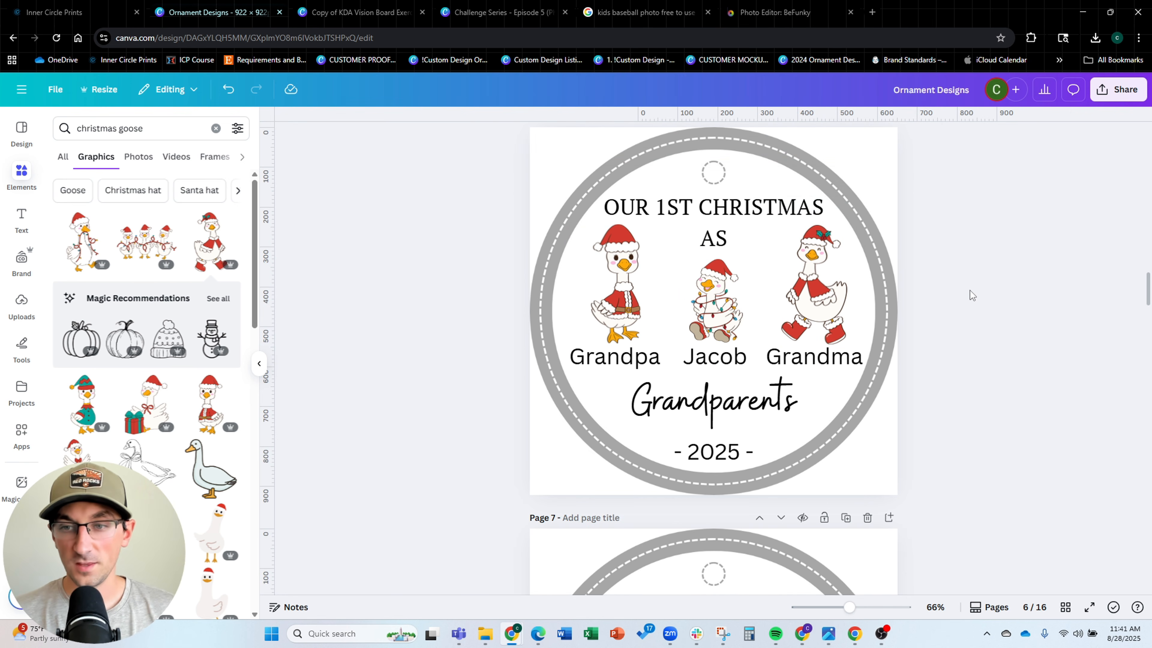
Enlarge the grouped script "Grandparents" text to about size 99 and recentre it above the year
{"action": "scroll", "coordinate": [510, 252], "scroll_direction": "up", "scroll_amount": 3}
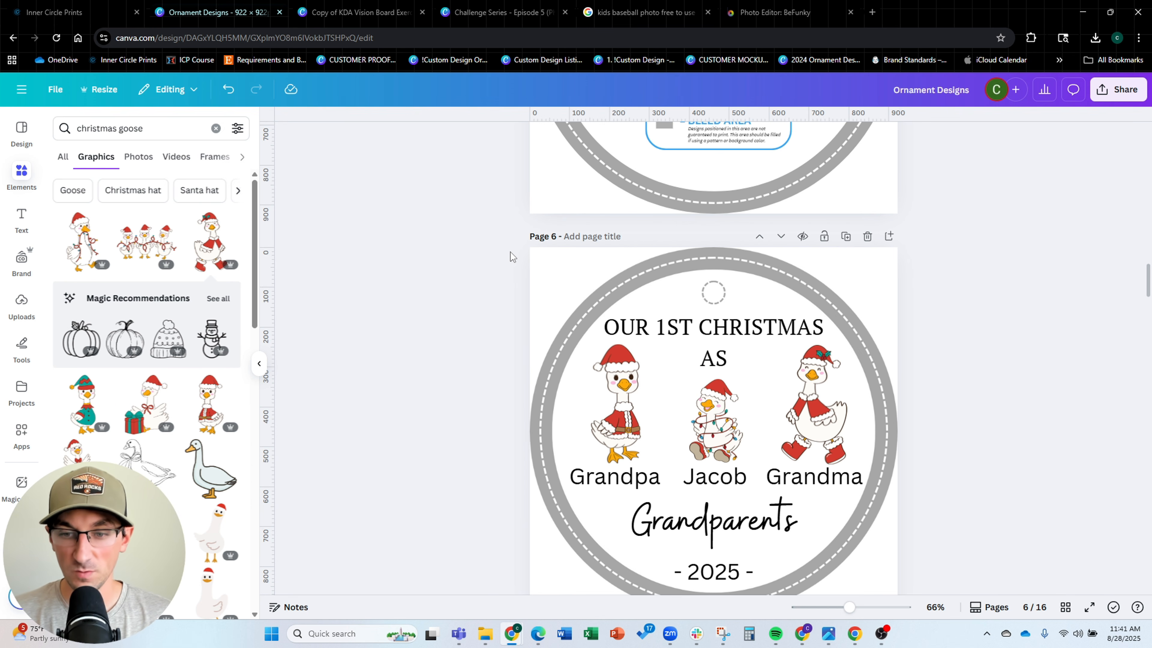
{"action": "left_click", "coordinate": [773, 540]}
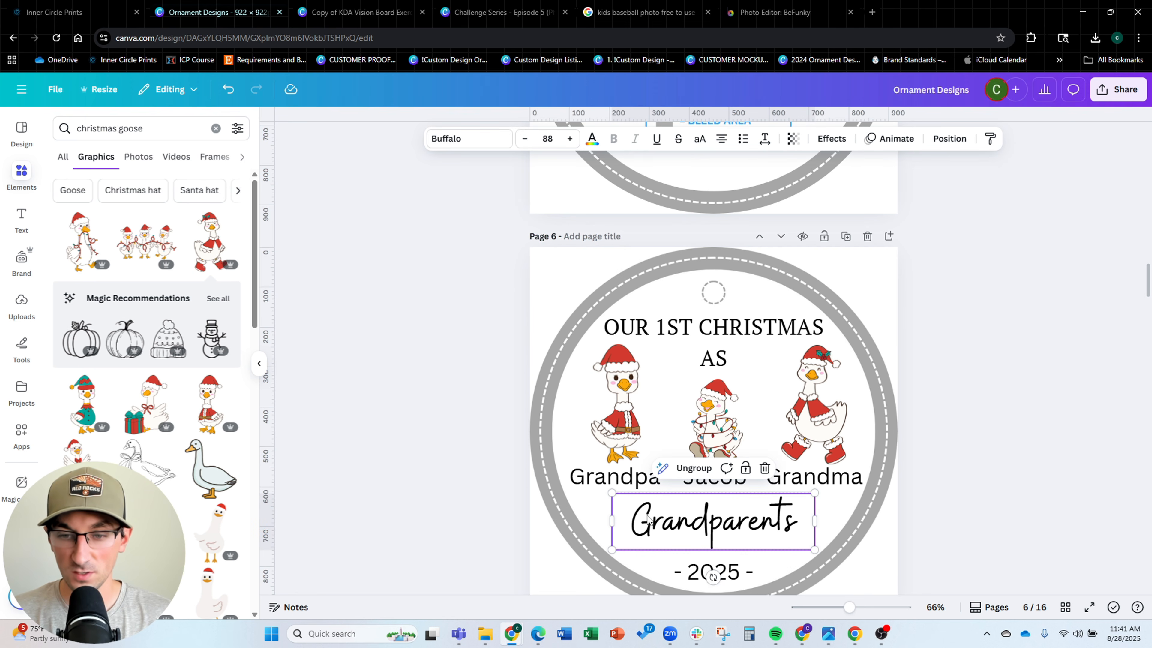
{"action": "left_click_drag", "start_coordinate": [822, 550], "coordinate": [840, 556]}
{"action": "left_click_drag", "start_coordinate": [720, 522], "coordinate": [707, 521]}
{"action": "left_click", "coordinate": [1069, 520]}
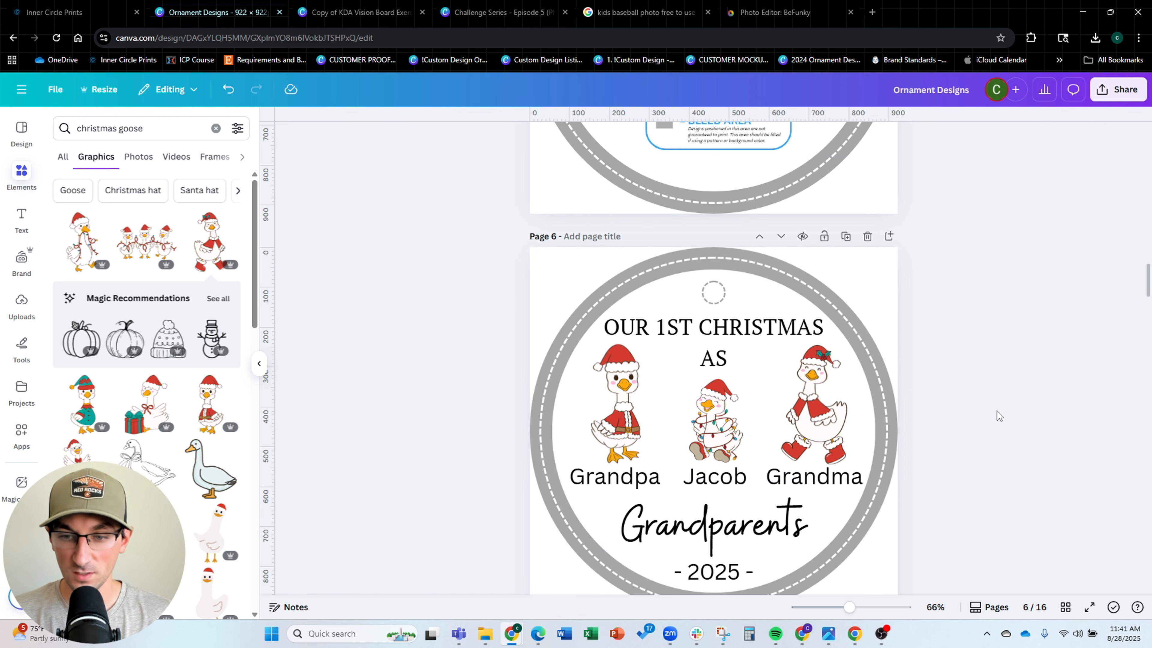
{"action": "left_click", "coordinate": [771, 550]}
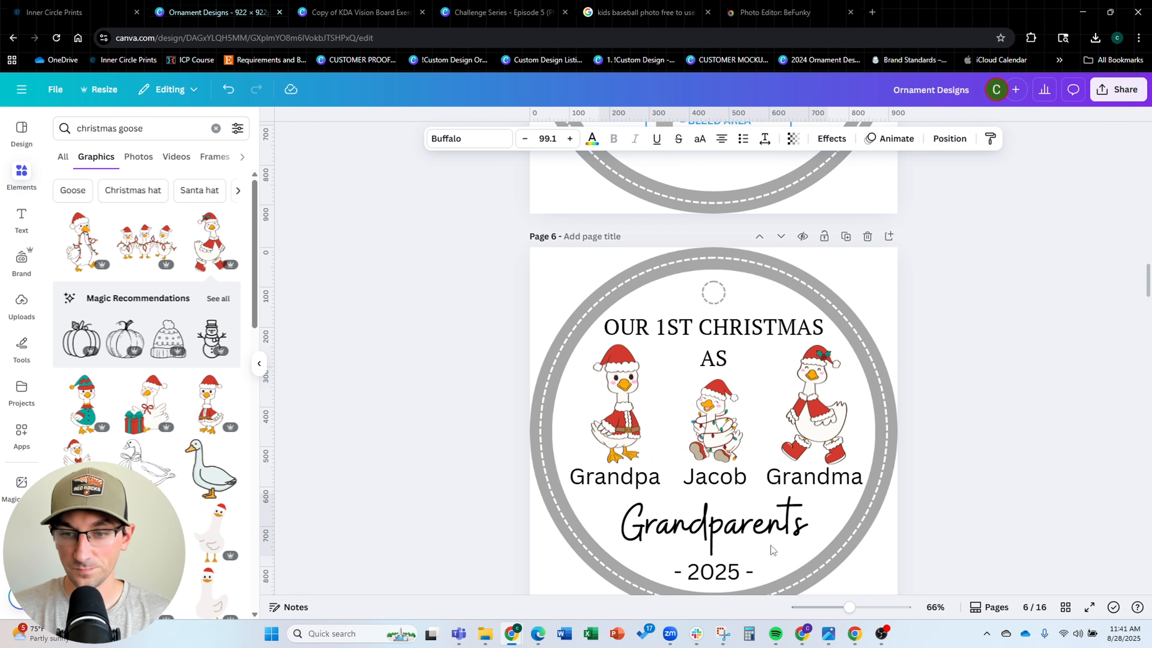
{"action": "left_click", "coordinate": [945, 356]}
Check the Baseball Ornament notes, copy the photo of the boy with the glove from Google Images and paste it into BeFunky's Photo Editor
{"action": "scroll", "coordinate": [935, 329], "scroll_direction": "down", "scroll_amount": 5}
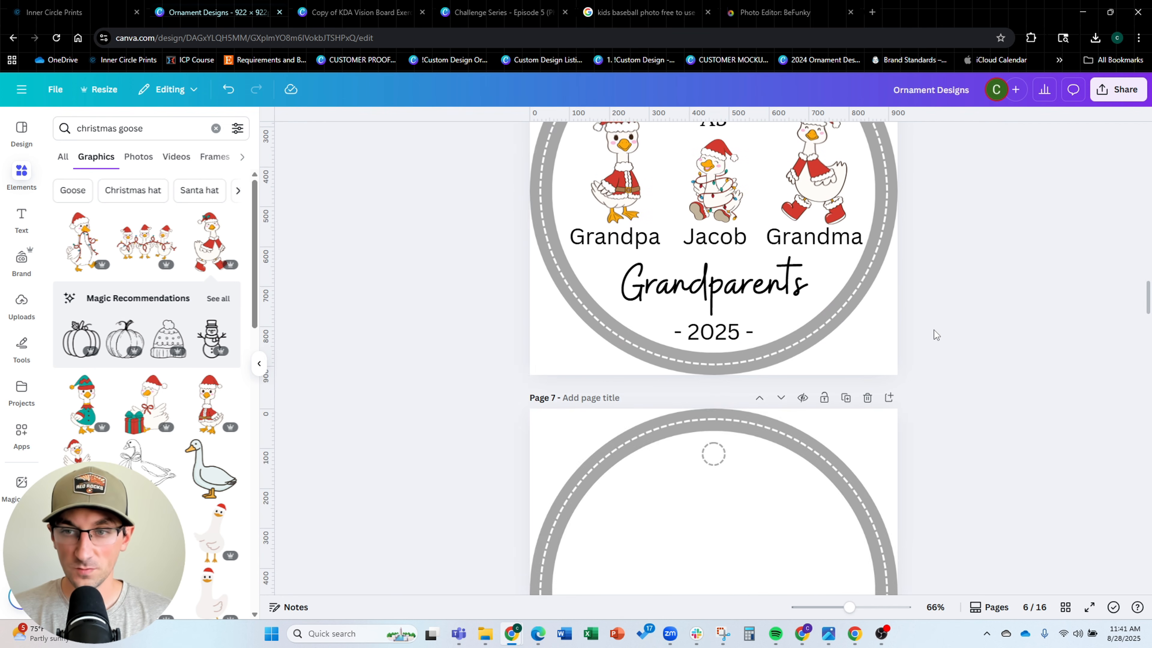
{"action": "scroll", "coordinate": [935, 335], "scroll_direction": "up", "scroll_amount": 4}
{"action": "scroll", "coordinate": [934, 334], "scroll_direction": "down", "scroll_amount": 3}
{"action": "scroll", "coordinate": [936, 332], "scroll_direction": "up", "scroll_amount": 10}
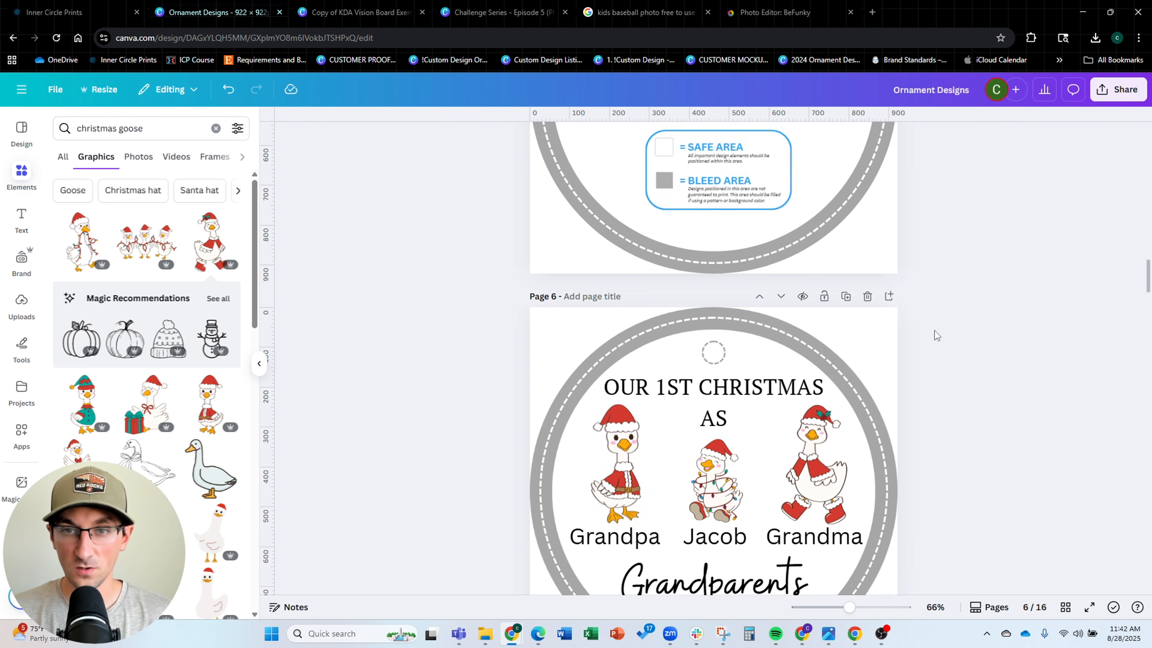
{"action": "scroll", "coordinate": [938, 335], "scroll_direction": "up", "scroll_amount": 12}
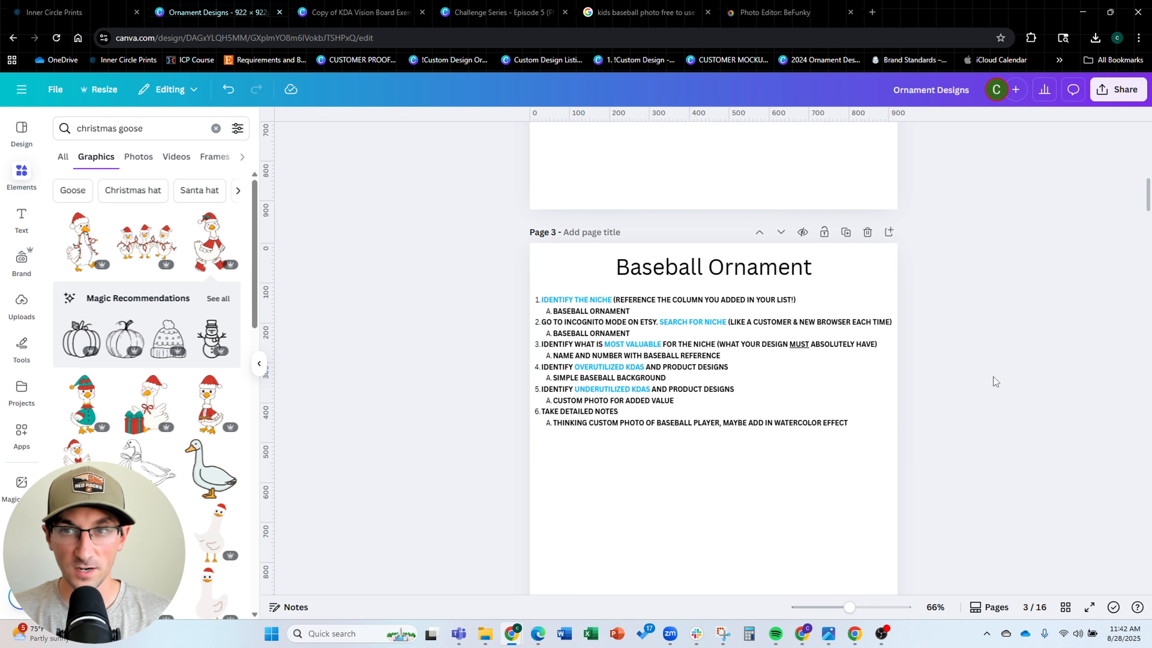
{"action": "left_click", "coordinate": [619, 20]}
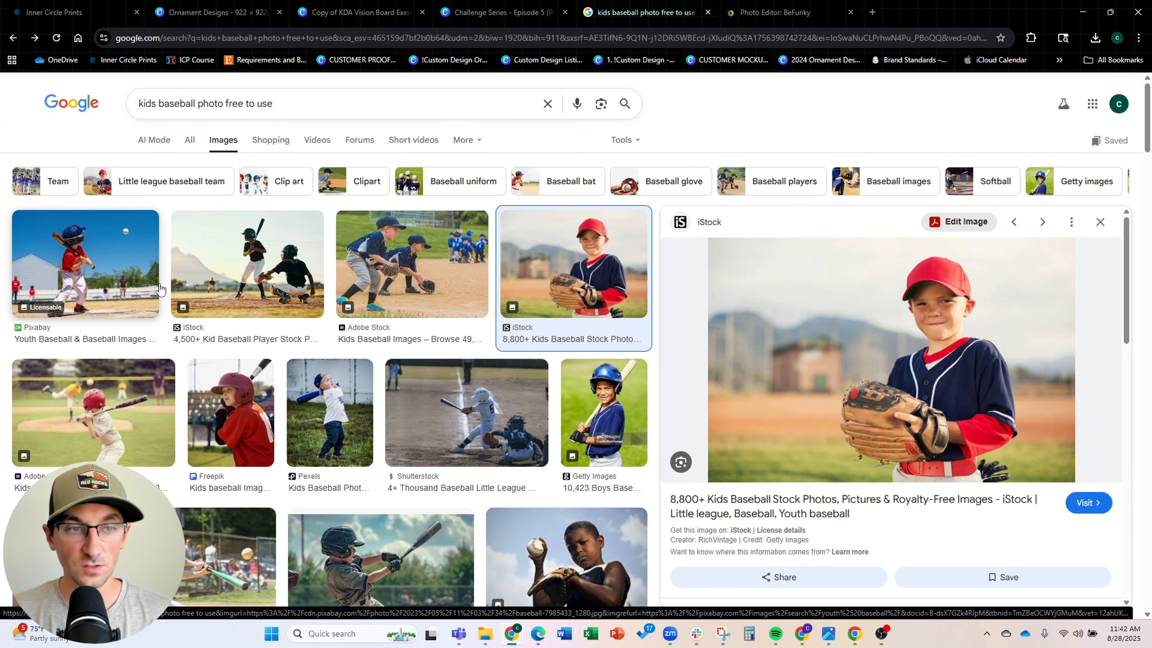
{"action": "right_click", "coordinate": [904, 363]}
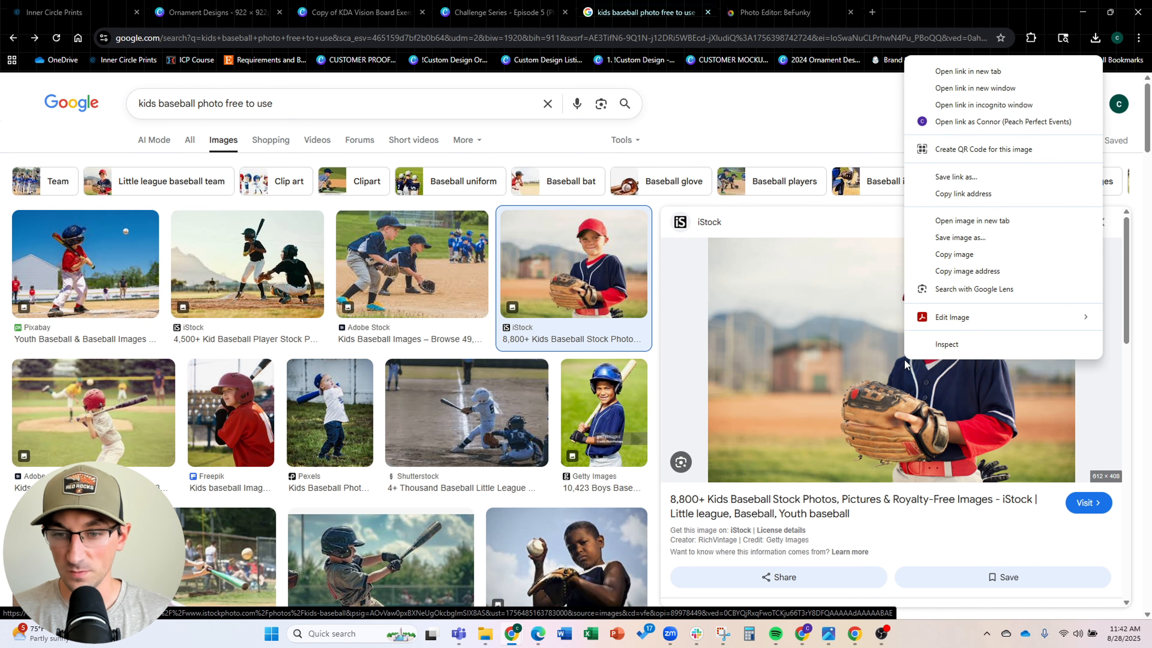
{"action": "left_click", "coordinate": [973, 255]}
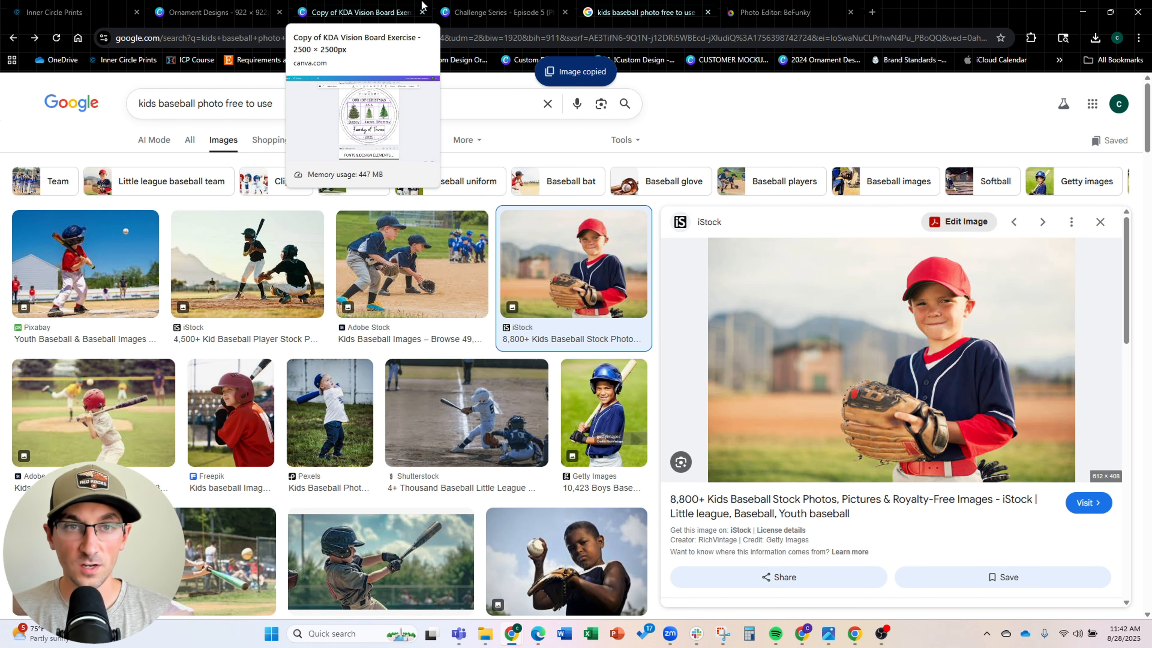
{"action": "left_click", "coordinate": [795, 6]}
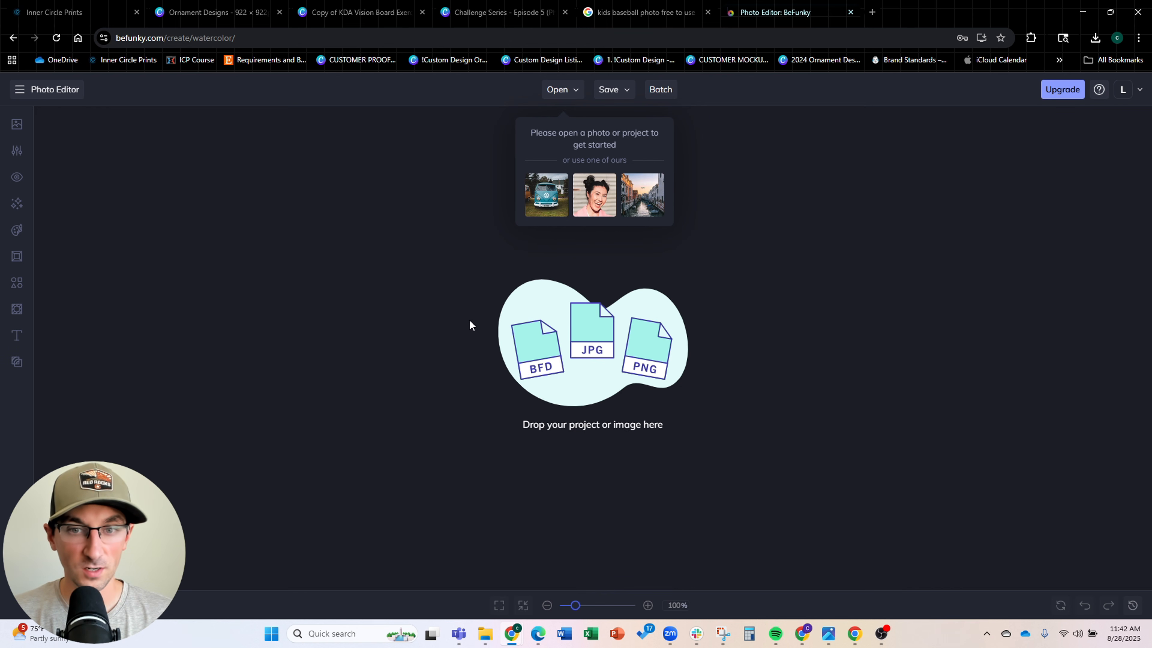
{"action": "key", "text": "ctrl+v"}
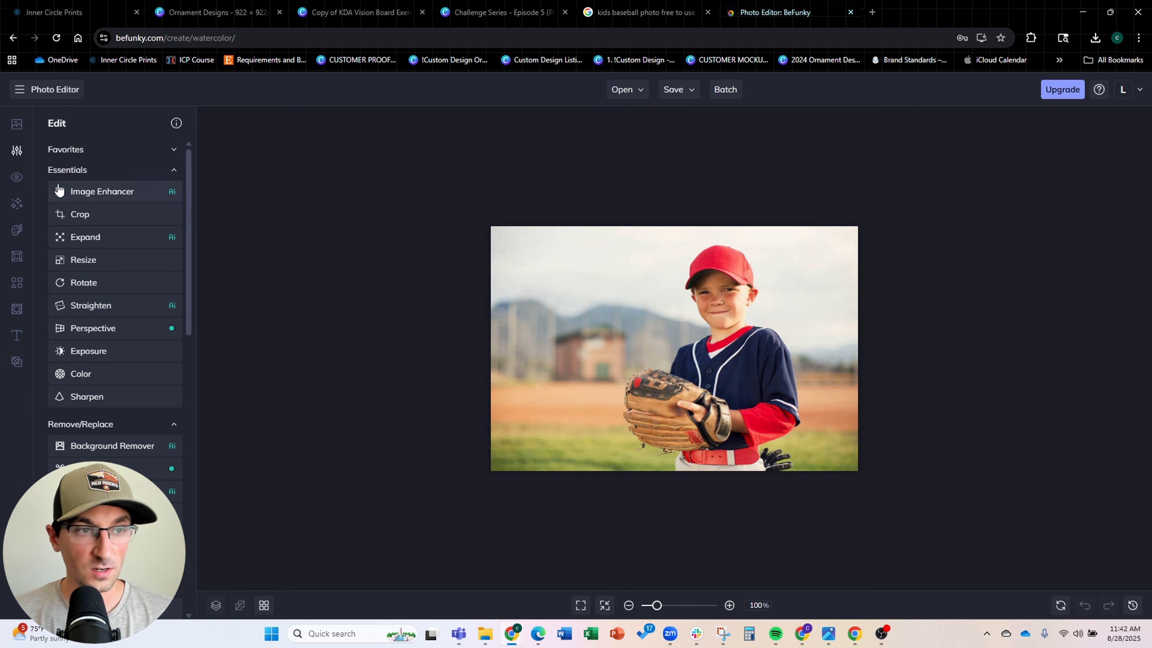
{"action": "left_click", "coordinate": [88, 170]}
{"action": "left_click", "coordinate": [55, 193]}
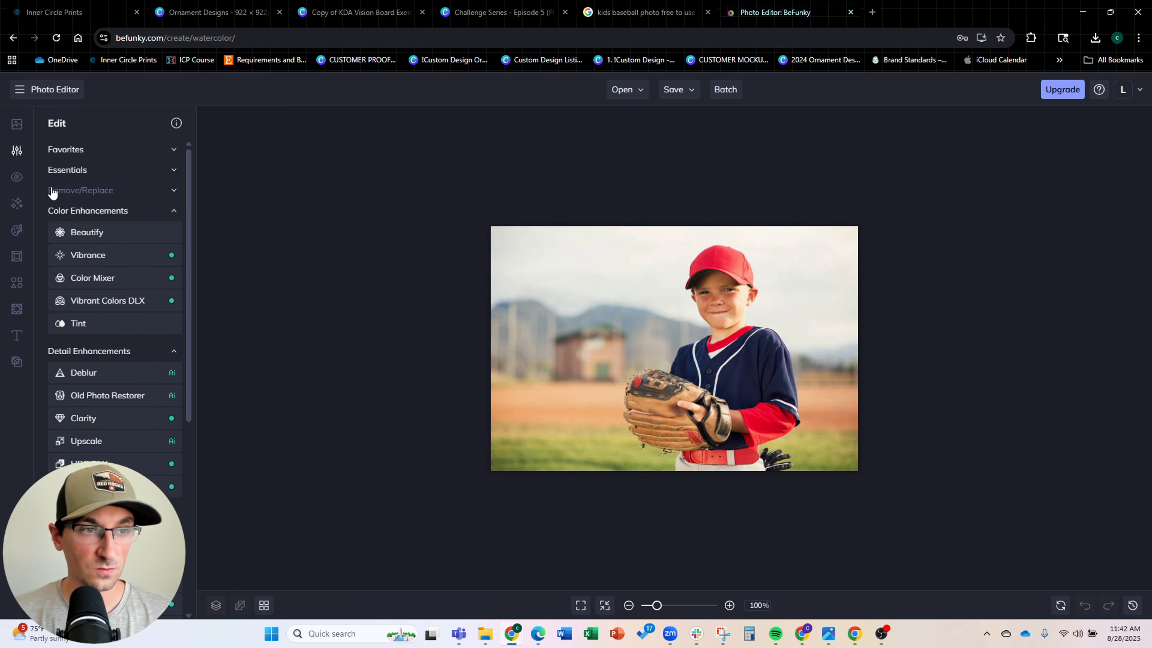
{"action": "left_click", "coordinate": [17, 204]}
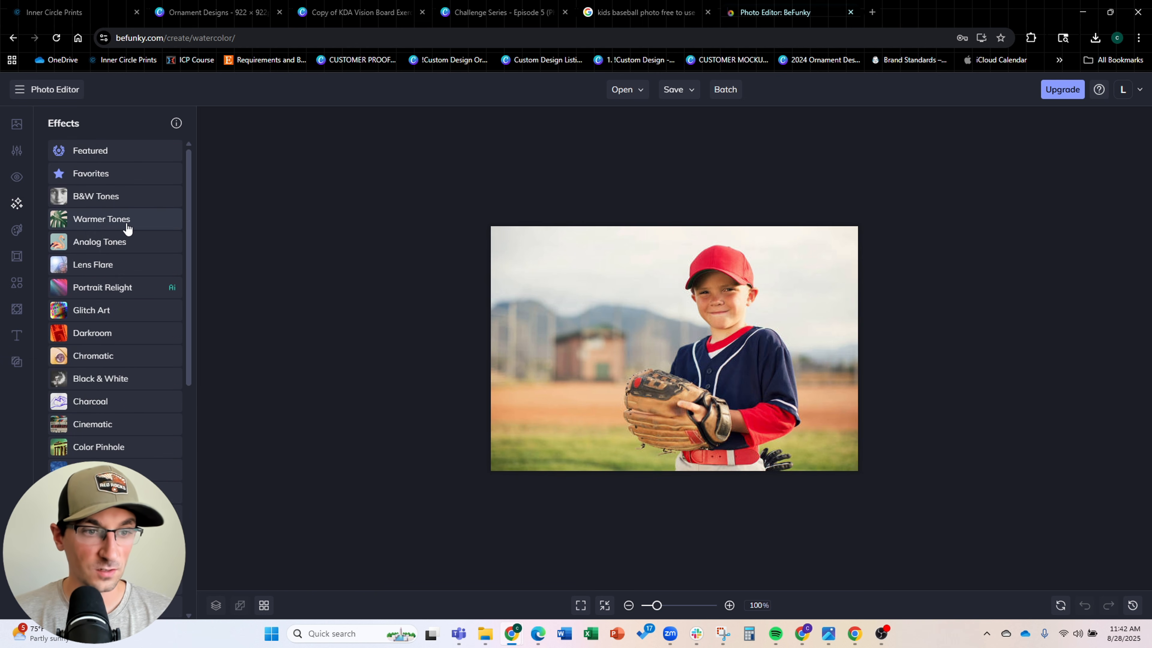
{"action": "scroll", "coordinate": [147, 270], "scroll_direction": "down", "scroll_amount": 2}
{"action": "scroll", "coordinate": [148, 270], "scroll_direction": "down", "scroll_amount": 12}
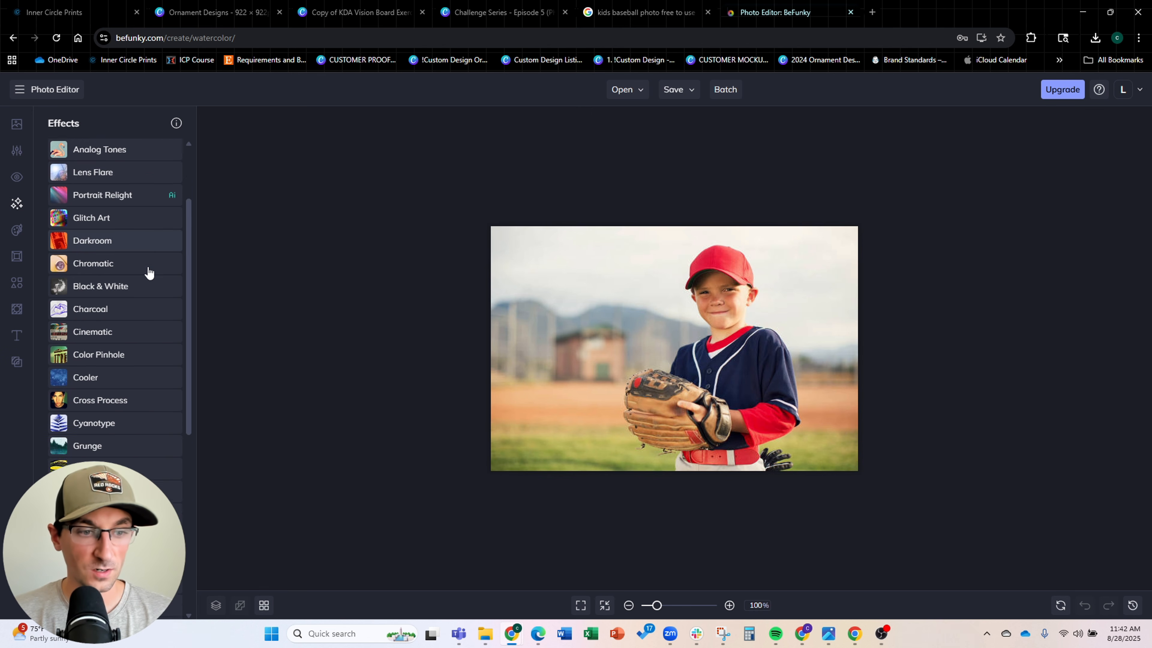
{"action": "scroll", "coordinate": [117, 247], "scroll_direction": "up", "scroll_amount": 15}
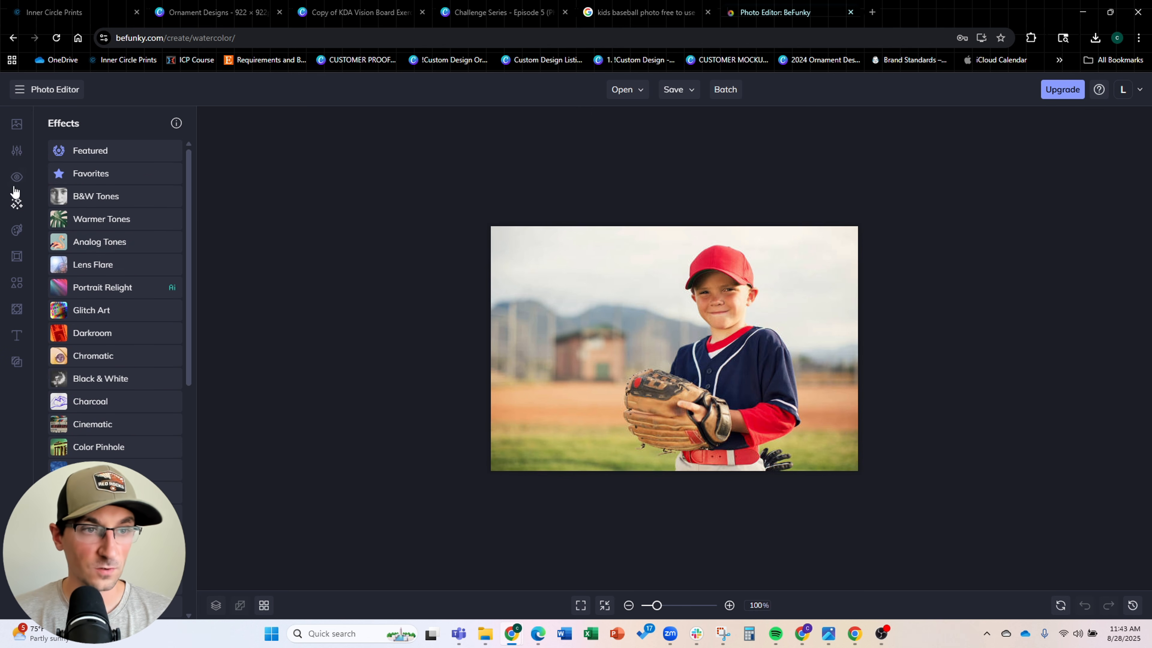
{"action": "left_click", "coordinate": [16, 124]}
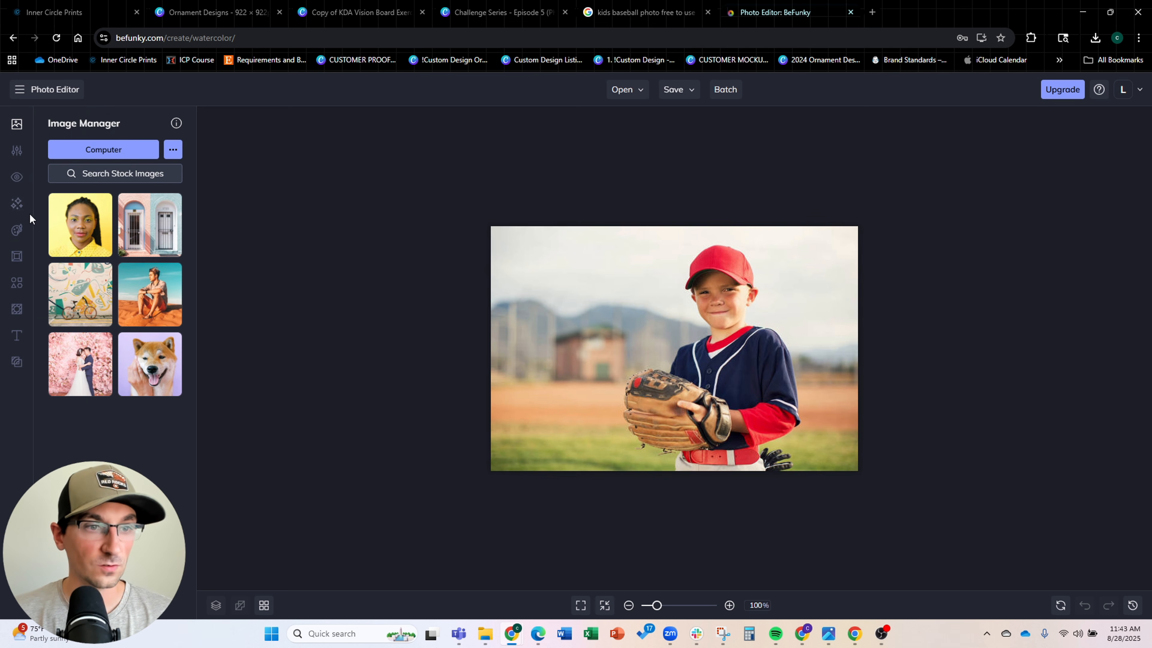
Open the Watercolor collection among the Artsy effects and dismiss the Image Manager help
{"action": "left_click", "coordinate": [19, 230]}
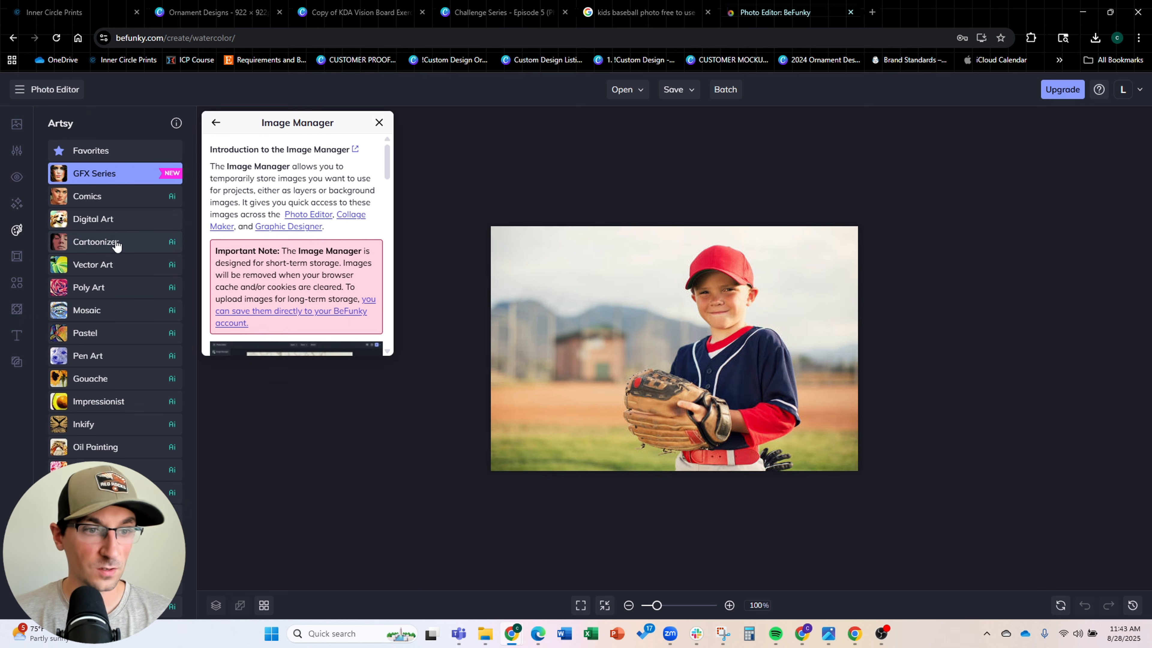
{"action": "left_click", "coordinate": [107, 175]}
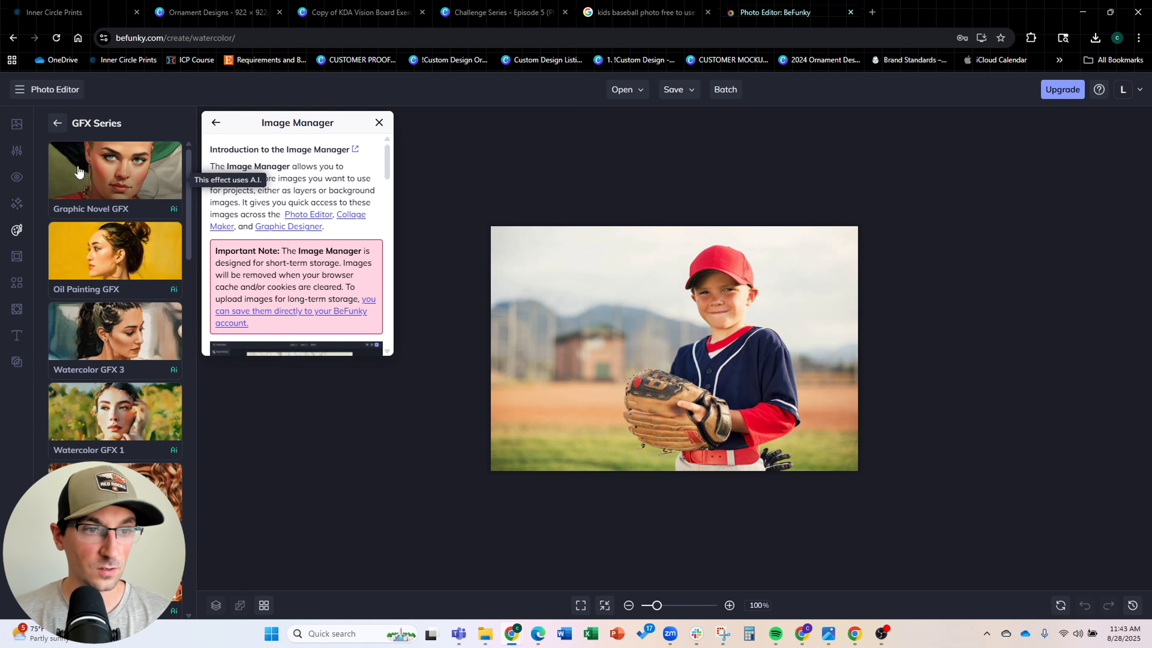
{"action": "left_click", "coordinate": [56, 124]}
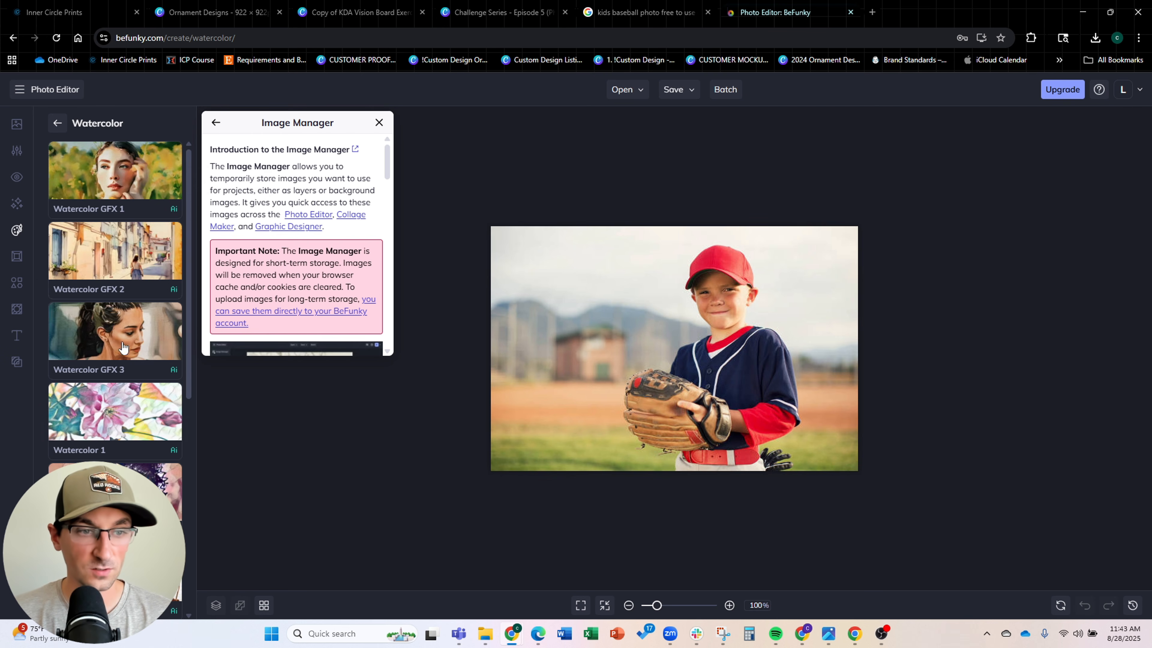
{"action": "left_click", "coordinate": [378, 122]}
{"action": "left_click", "coordinate": [351, 178]}
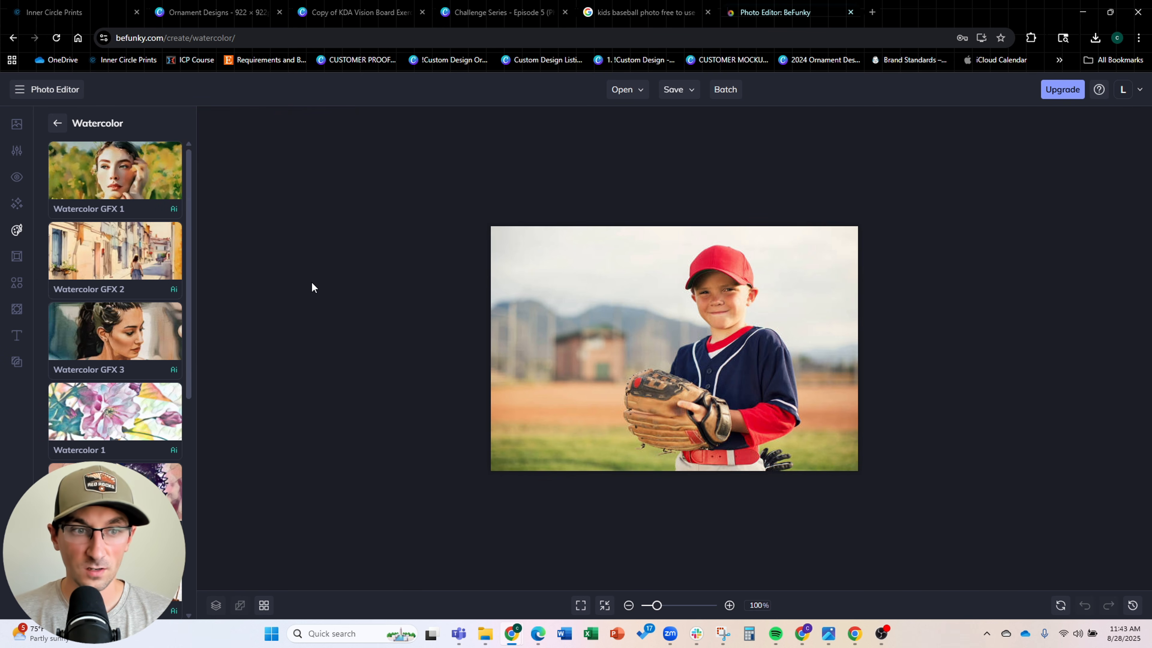
Preview Watercolor GFX 3, GFX 2 and GFX 1 on the photo, then return to GFX 3 and try to apply it
{"action": "left_click", "coordinate": [121, 345]}
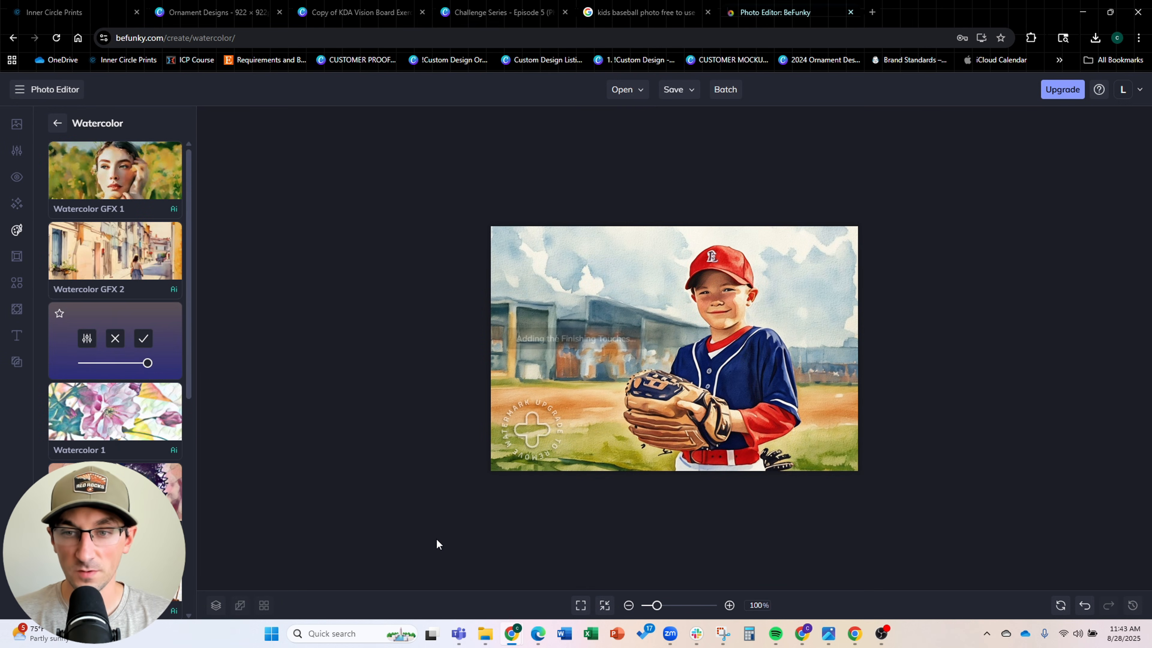
{"action": "left_click", "coordinate": [141, 257]}
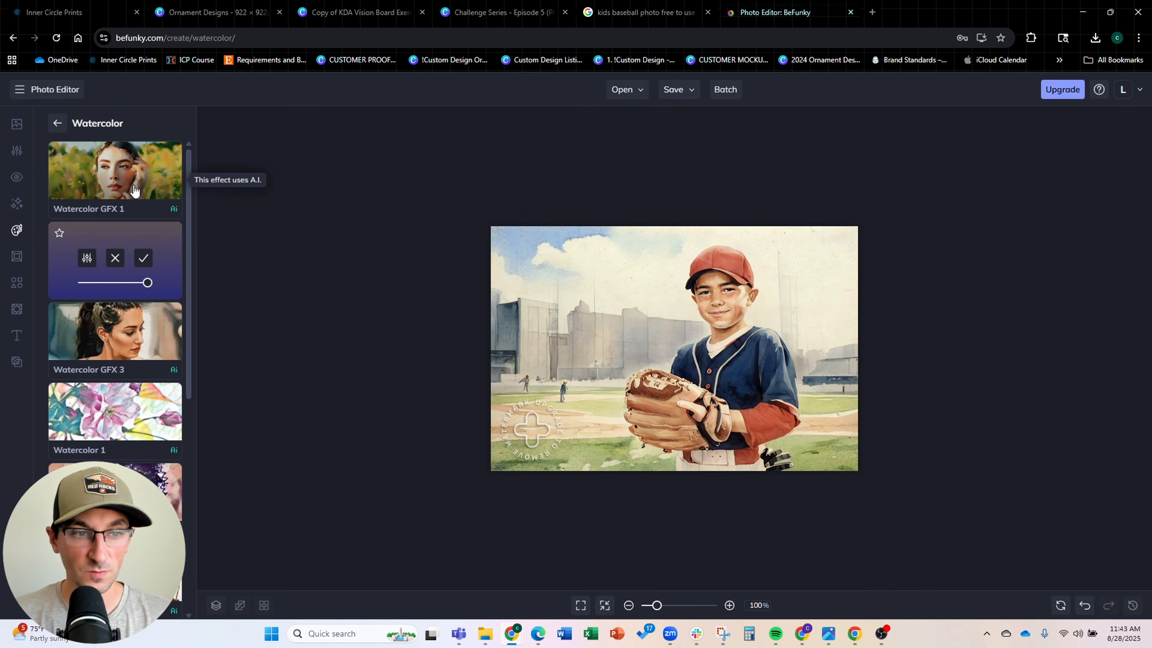
{"action": "left_click", "coordinate": [130, 146]}
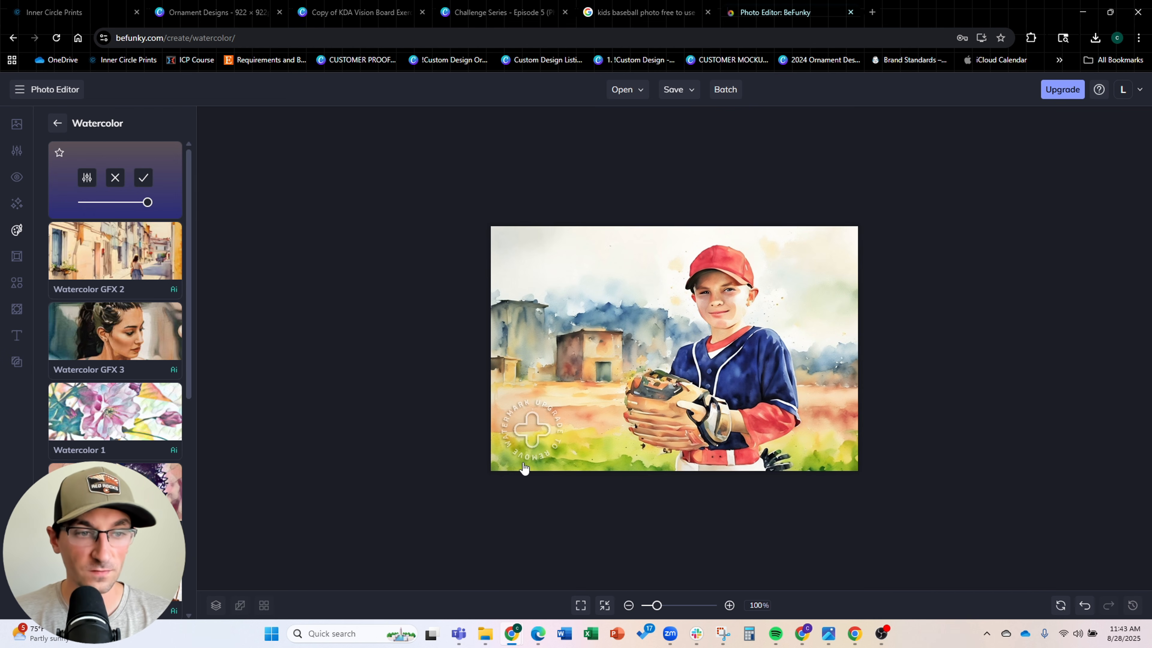
{"action": "left_click", "coordinate": [136, 333]}
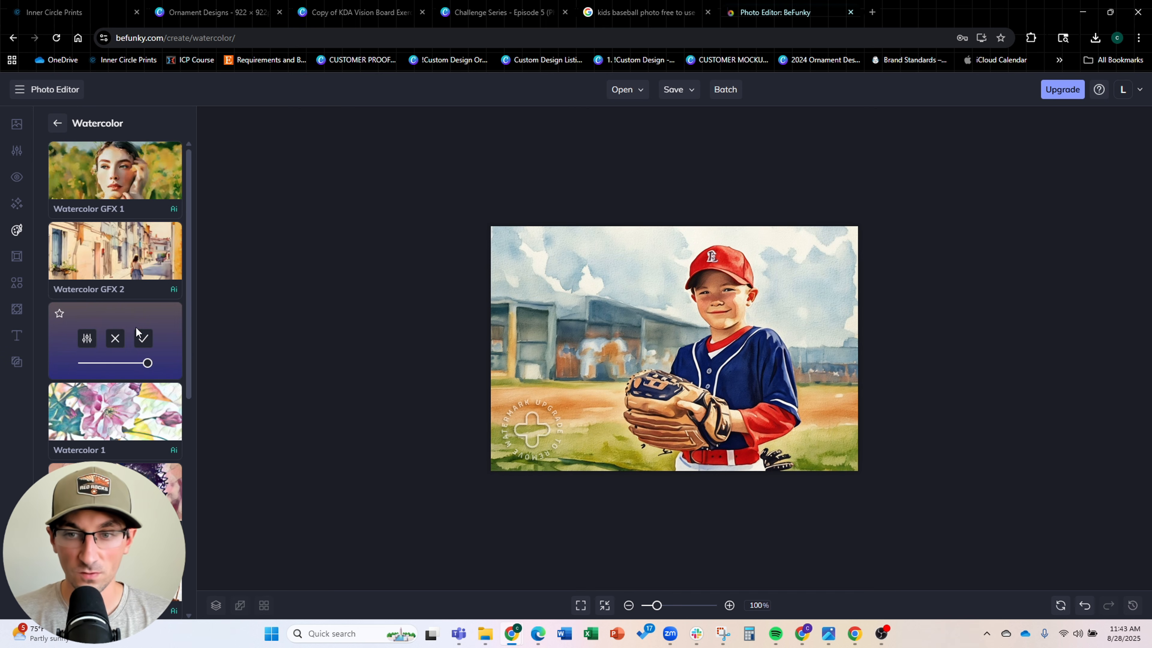
{"action": "left_click", "coordinate": [142, 340]}
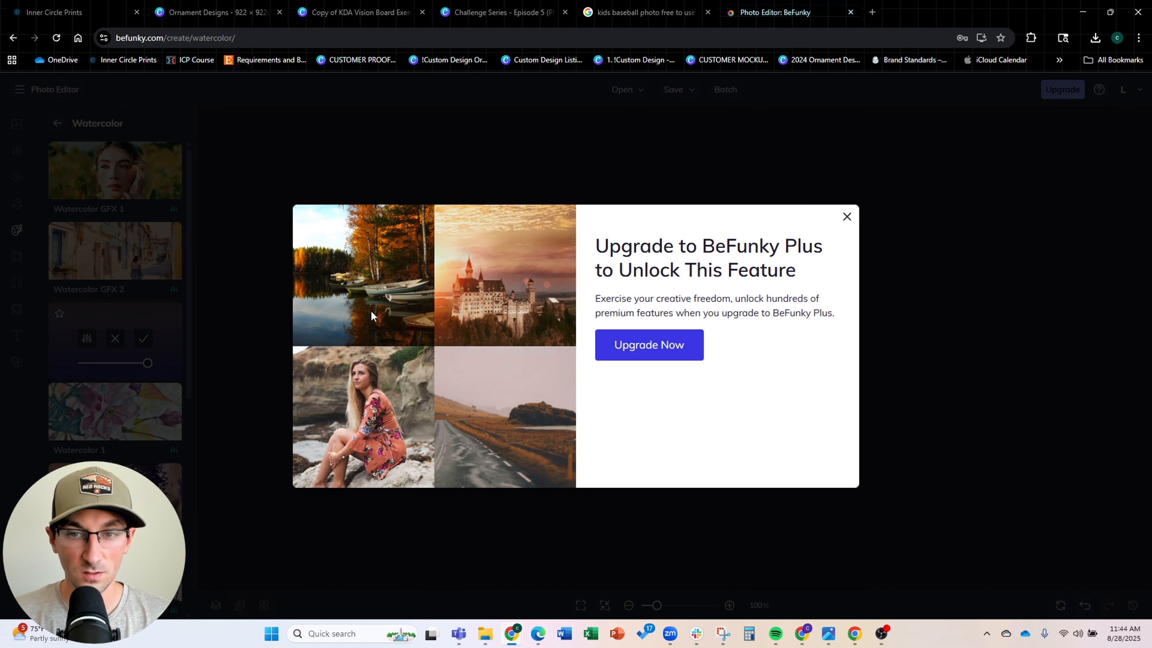
{"action": "left_click", "coordinate": [846, 217]}
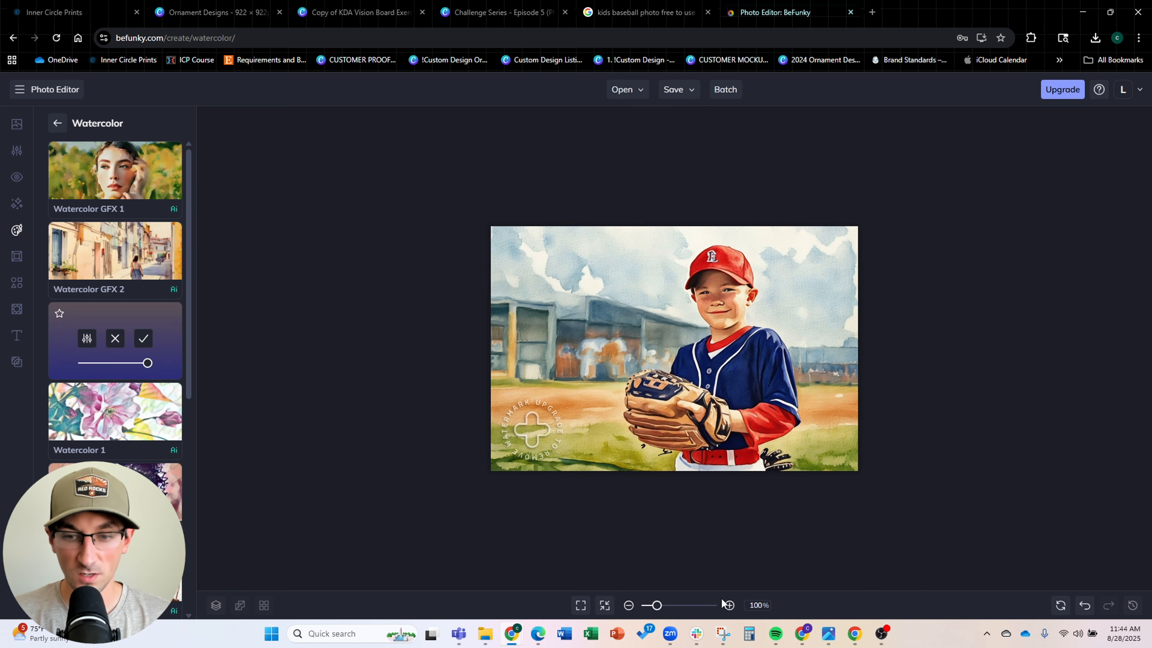
Capture the watercolor picture of the baseball player from the canvas with Snipping Tool
{"action": "mouse_move", "coordinate": [731, 637]}
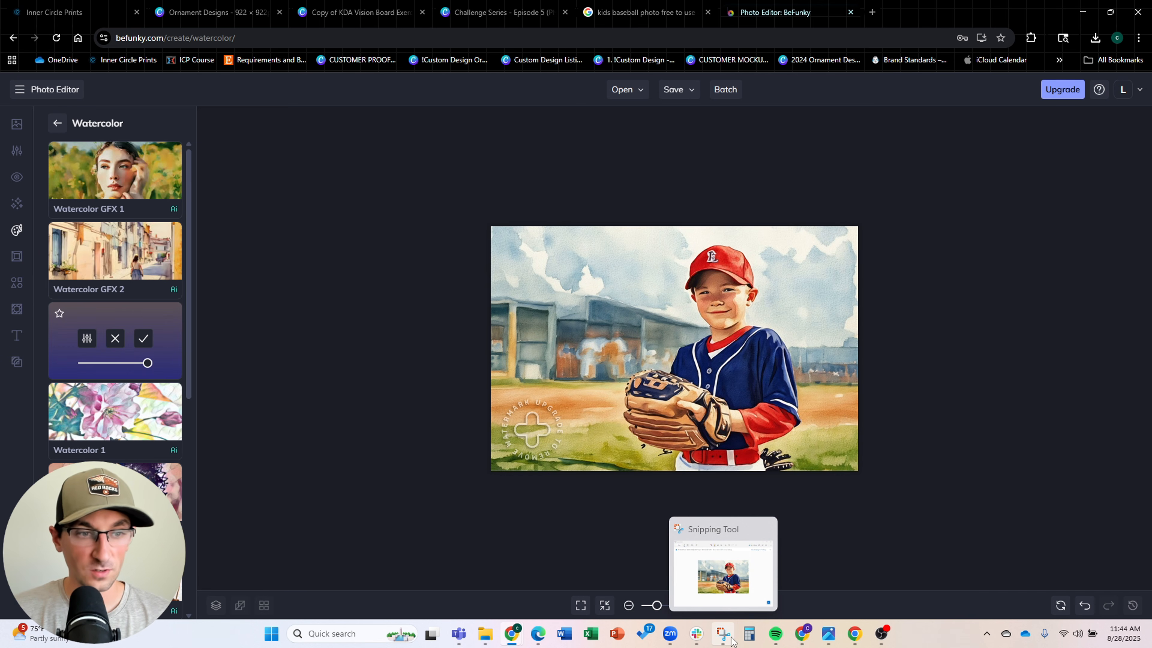
{"action": "left_click", "coordinate": [729, 637]}
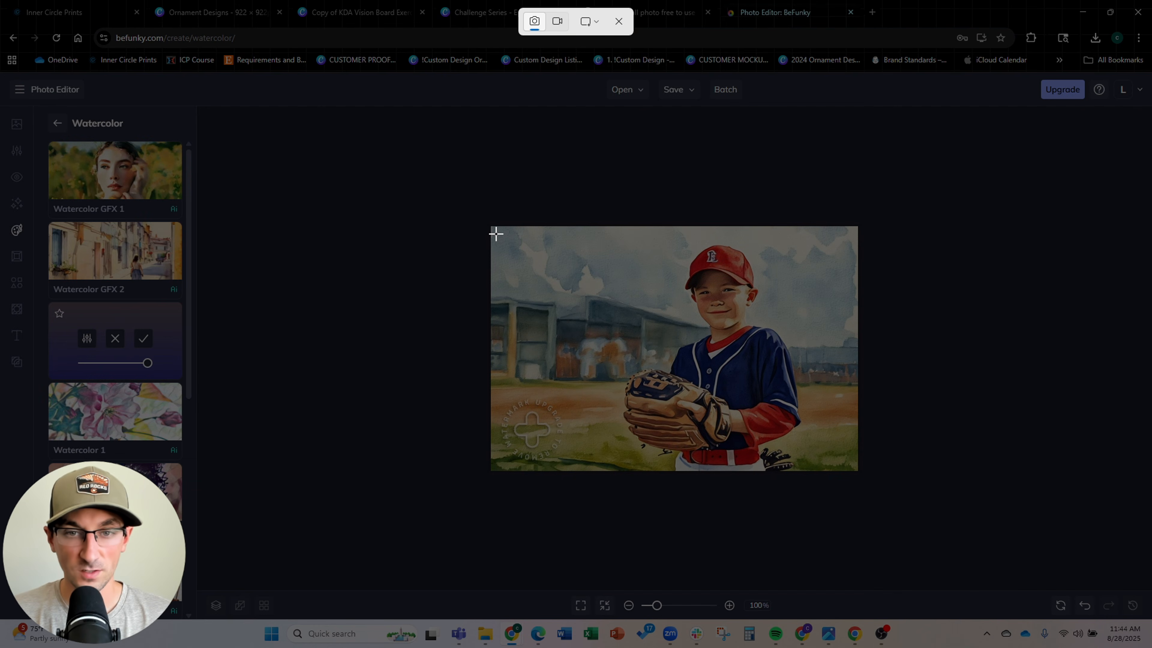
{"action": "left_click_drag", "start_coordinate": [495, 234], "coordinate": [850, 464]}
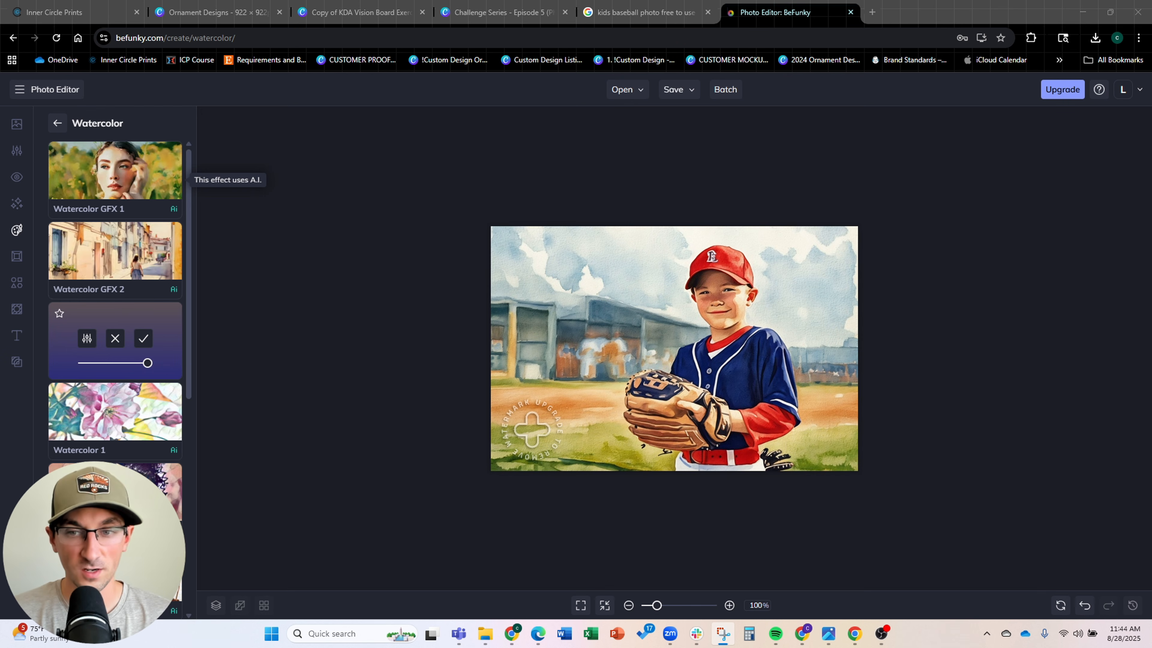
Switch to the Ornament Designs file in Canva, paste the captured picture onto blank page 7 and enlarge it slightly
{"action": "left_click", "coordinate": [222, 5]}
{"action": "scroll", "coordinate": [419, 186], "scroll_direction": "down", "scroll_amount": 20}
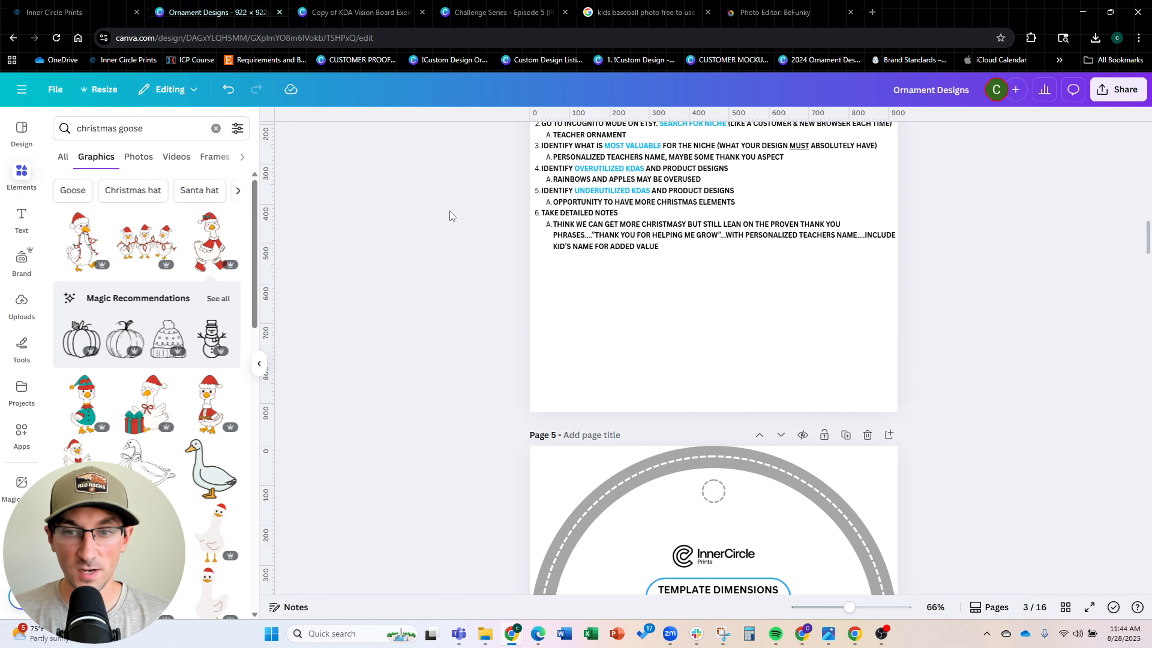
{"action": "scroll", "coordinate": [448, 204], "scroll_direction": "down", "scroll_amount": 8}
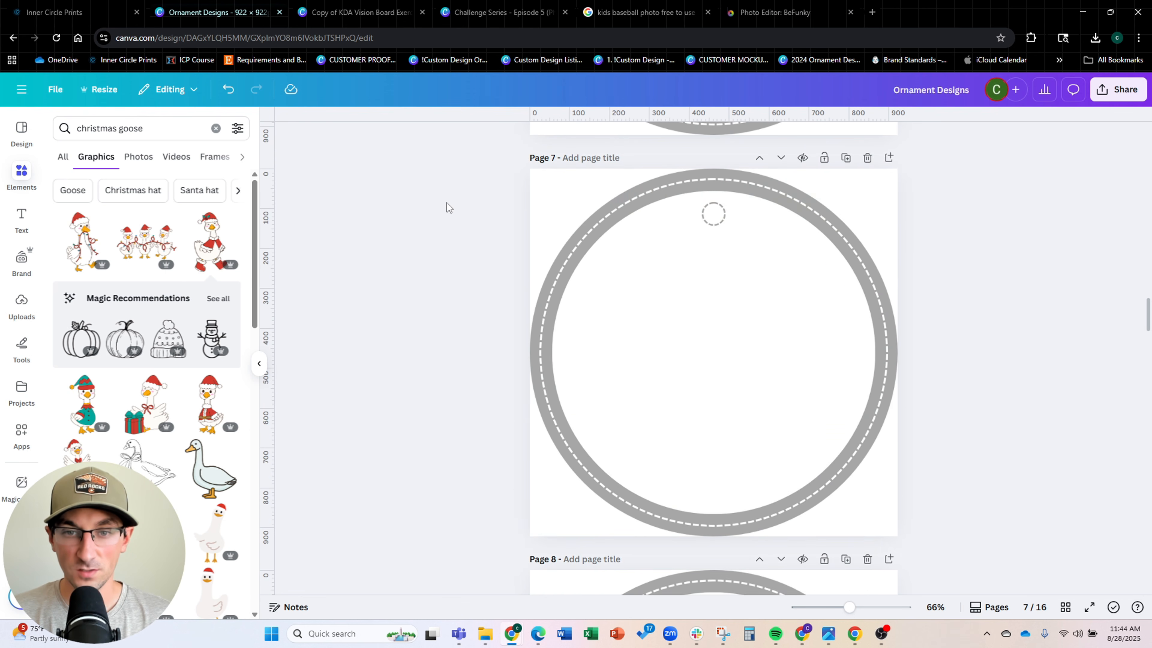
{"action": "scroll", "coordinate": [444, 236], "scroll_direction": "up", "scroll_amount": 1}
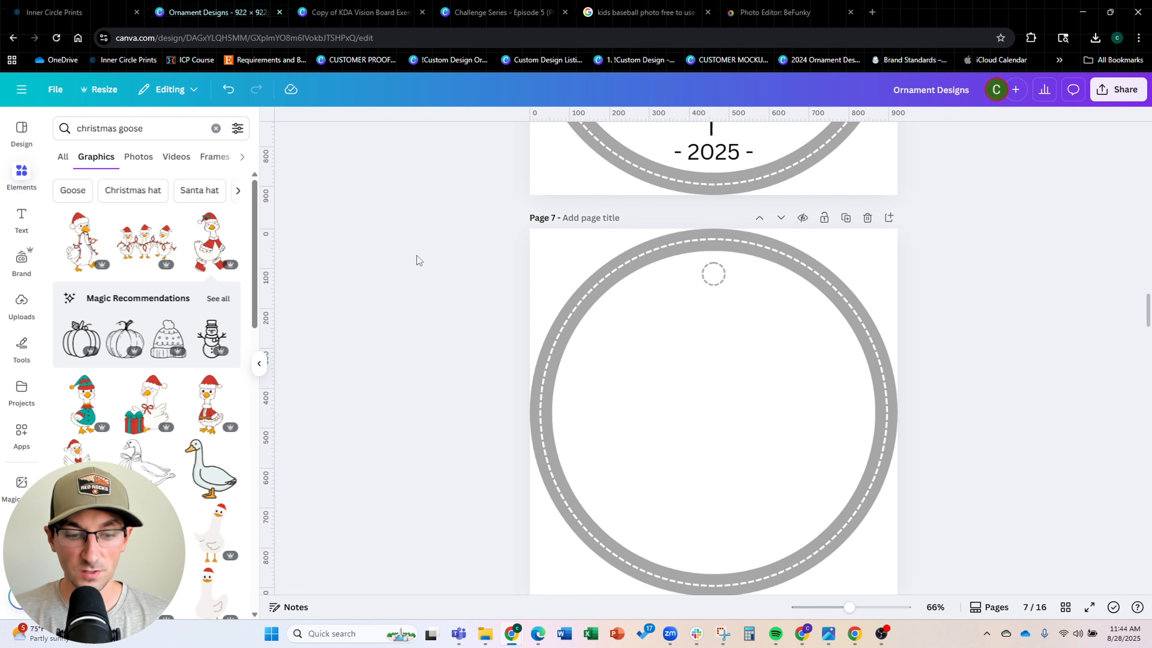
{"action": "key", "text": "ctrl+v"}
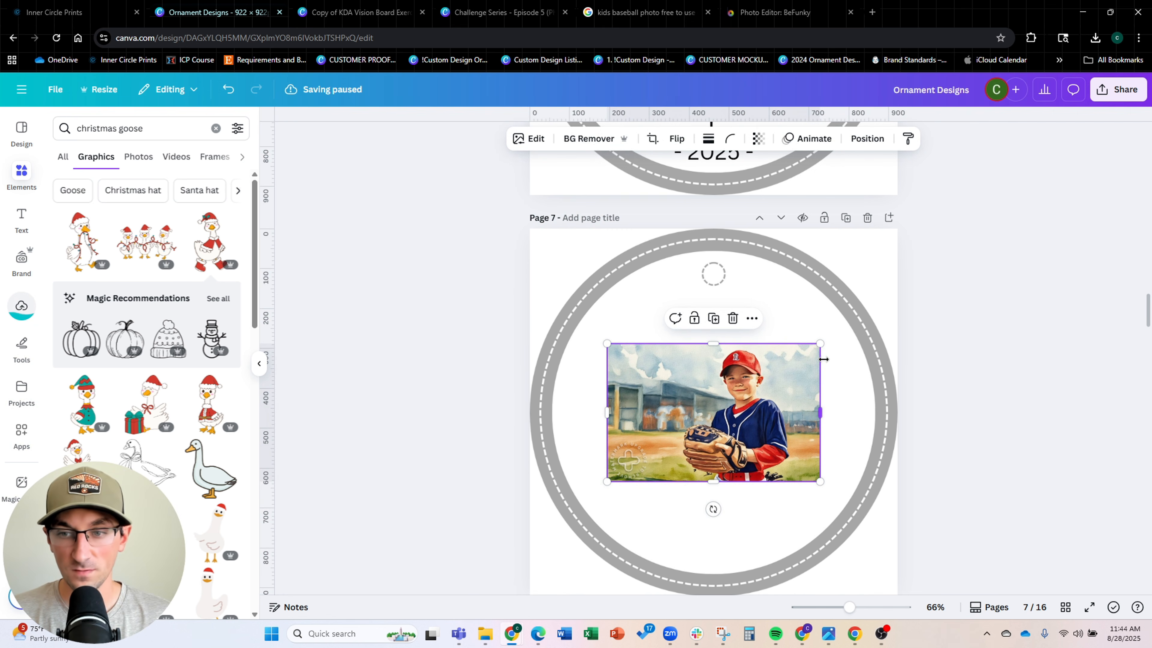
{"action": "left_click_drag", "start_coordinate": [819, 343], "coordinate": [828, 337]}
{"action": "left_click_drag", "start_coordinate": [718, 338], "coordinate": [700, 340]}
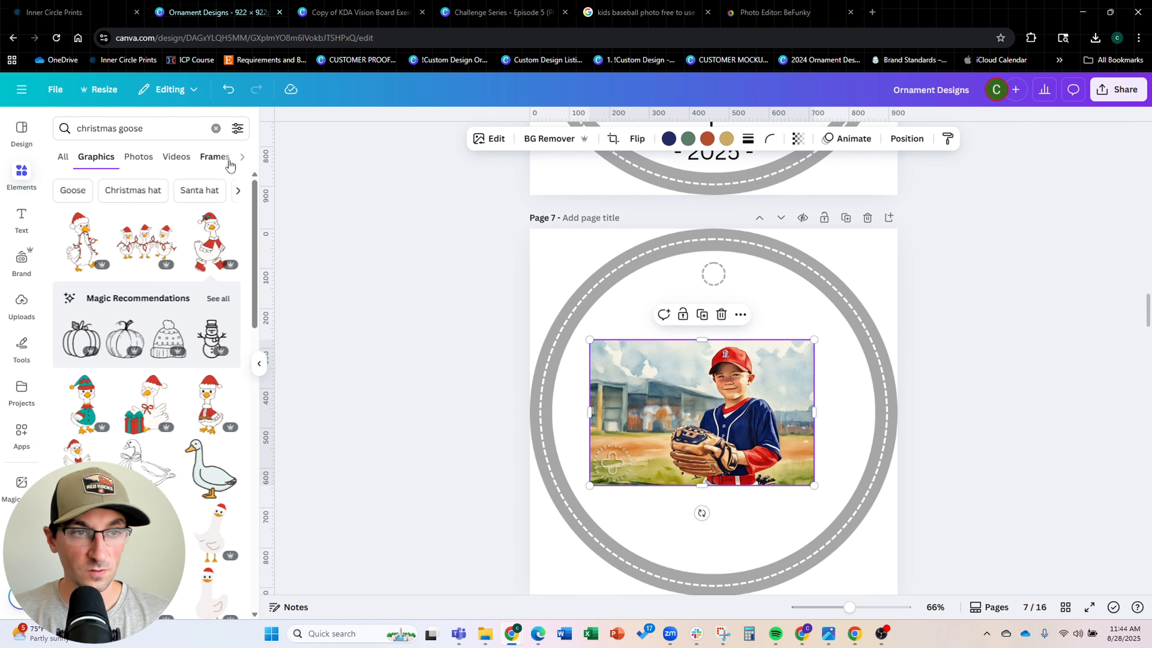
Search the elements for "circle frame" and add the plain circular photo frame to page 7
{"action": "triple_click", "coordinate": [181, 129]}
{"action": "type", "text": "ci"}
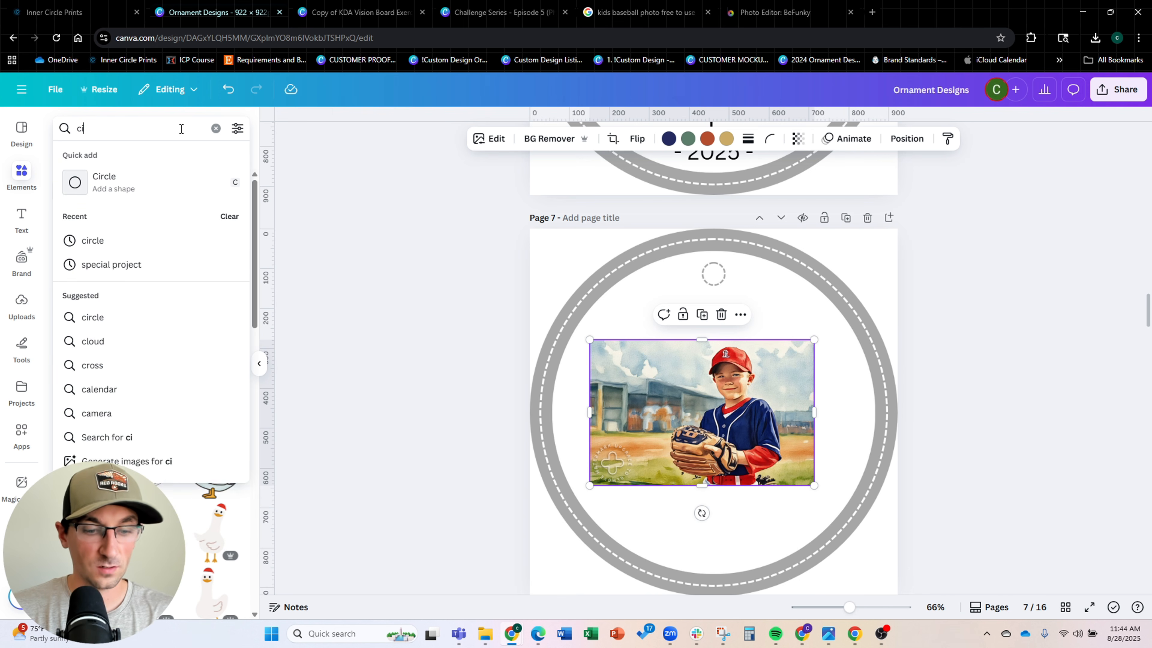
{"action": "type", "text": "rcle frame"}
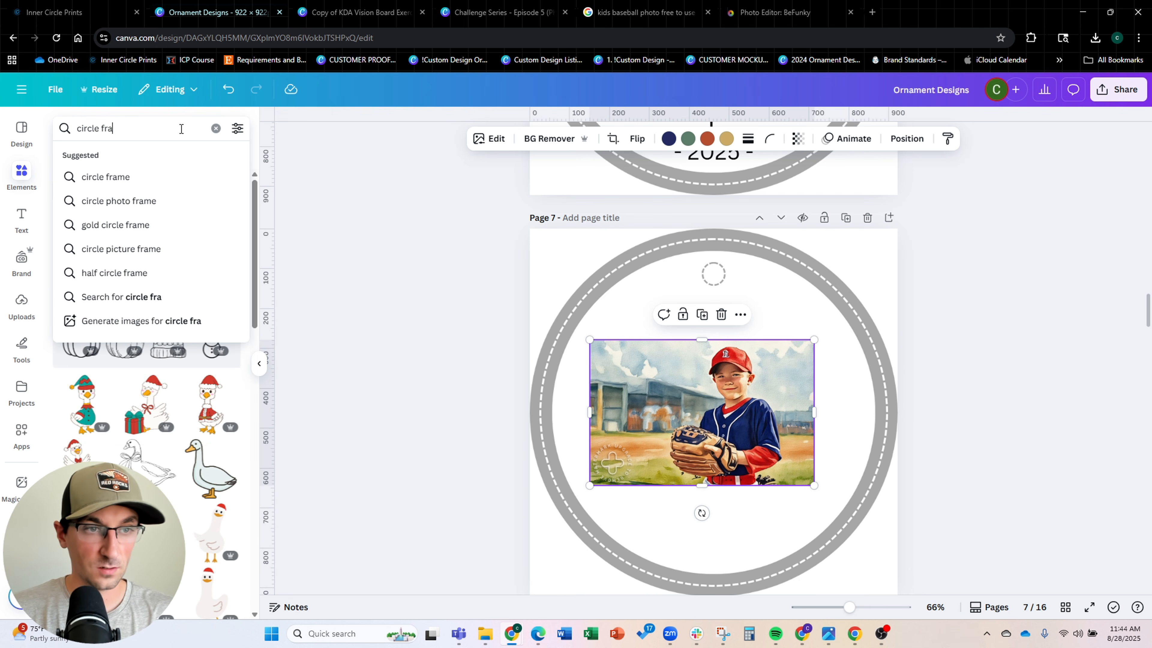
{"action": "key", "text": "Return"}
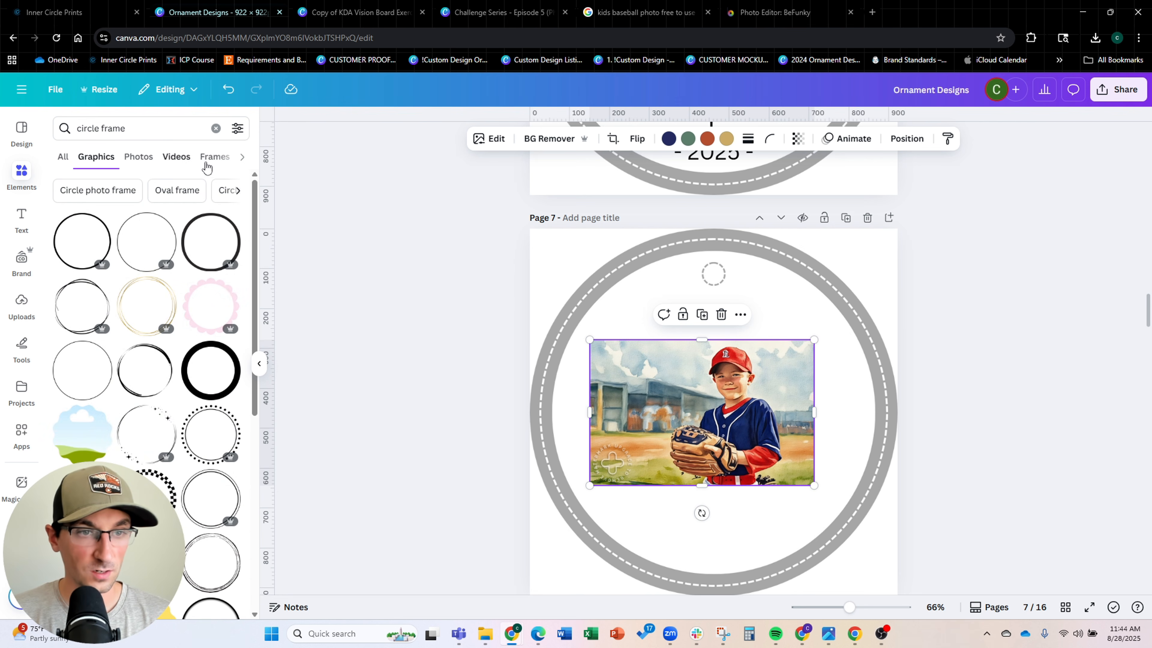
{"action": "left_click", "coordinate": [215, 161]}
{"action": "left_click", "coordinate": [82, 208]}
Enlarge the circle frame to fill the whole ornament page and place its layer beneath the watercolor picture
{"action": "left_click_drag", "start_coordinate": [753, 406], "coordinate": [665, 486]}
{"action": "scroll", "coordinate": [687, 438], "scroll_direction": "down", "scroll_amount": 3}
{"action": "left_click_drag", "start_coordinate": [715, 292], "coordinate": [892, 172]}
{"action": "scroll", "coordinate": [861, 193], "scroll_direction": "up", "scroll_amount": 1}
{"action": "left_click", "coordinate": [772, 138]}
{"action": "left_click_drag", "start_coordinate": [177, 221], "coordinate": [170, 272]}
Drop the watercolor picture into the circle frame and adjust its crop so the boy and glove fit inside
{"action": "left_click_drag", "start_coordinate": [795, 338], "coordinate": [768, 347]}
{"action": "double_click", "coordinate": [772, 344]}
{"action": "left_click_drag", "start_coordinate": [983, 169], "coordinate": [980, 190]}
{"action": "left_click_drag", "start_coordinate": [810, 332], "coordinate": [815, 332]}
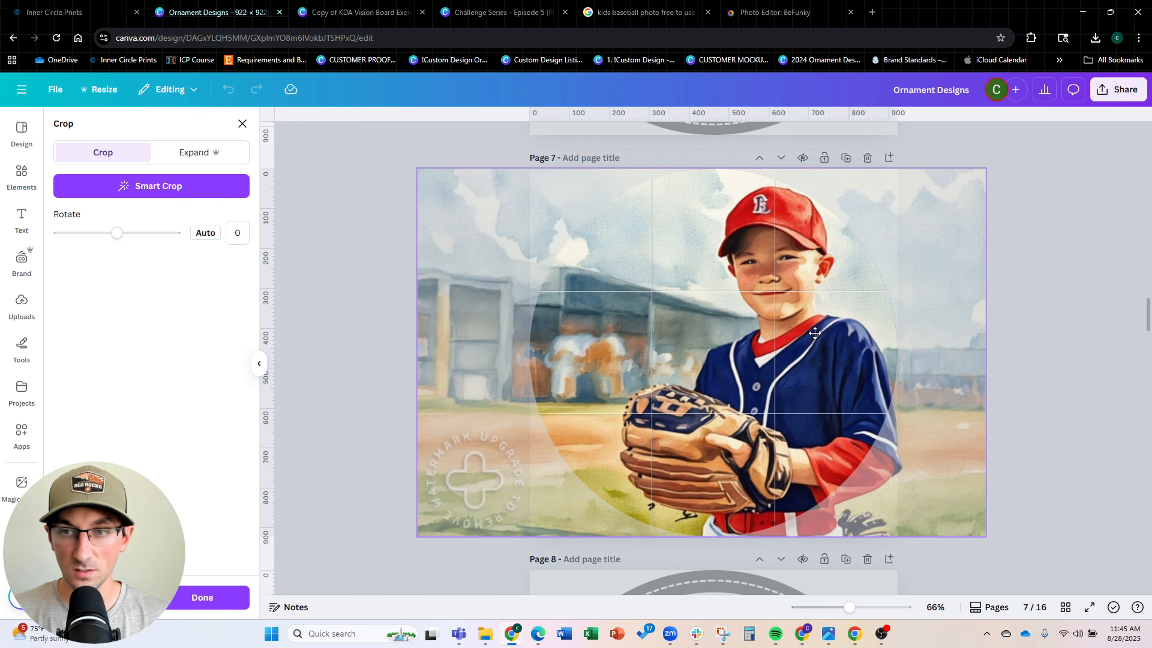
{"action": "left_click", "coordinate": [978, 229]}
Bring the ornament template layer above the framed picture and make it semi-transparent
{"action": "left_click", "coordinate": [865, 138]}
{"action": "left_click_drag", "start_coordinate": [172, 267], "coordinate": [173, 218]}
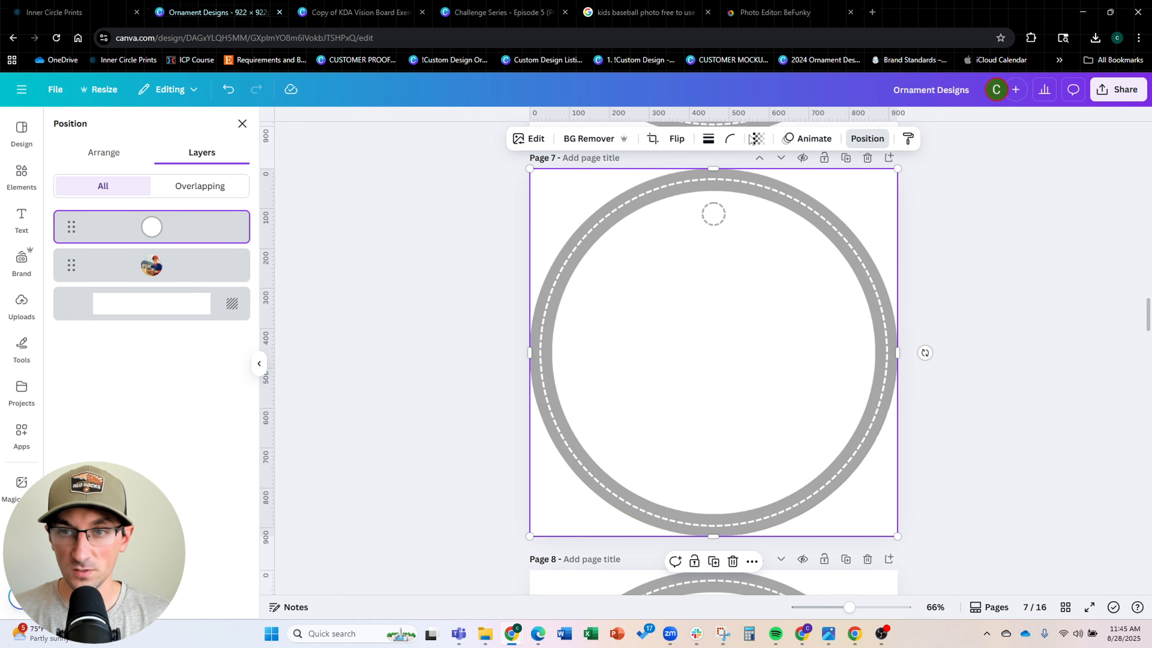
{"action": "left_click", "coordinate": [758, 138]}
{"action": "left_click_drag", "start_coordinate": [789, 187], "coordinate": [721, 187]}
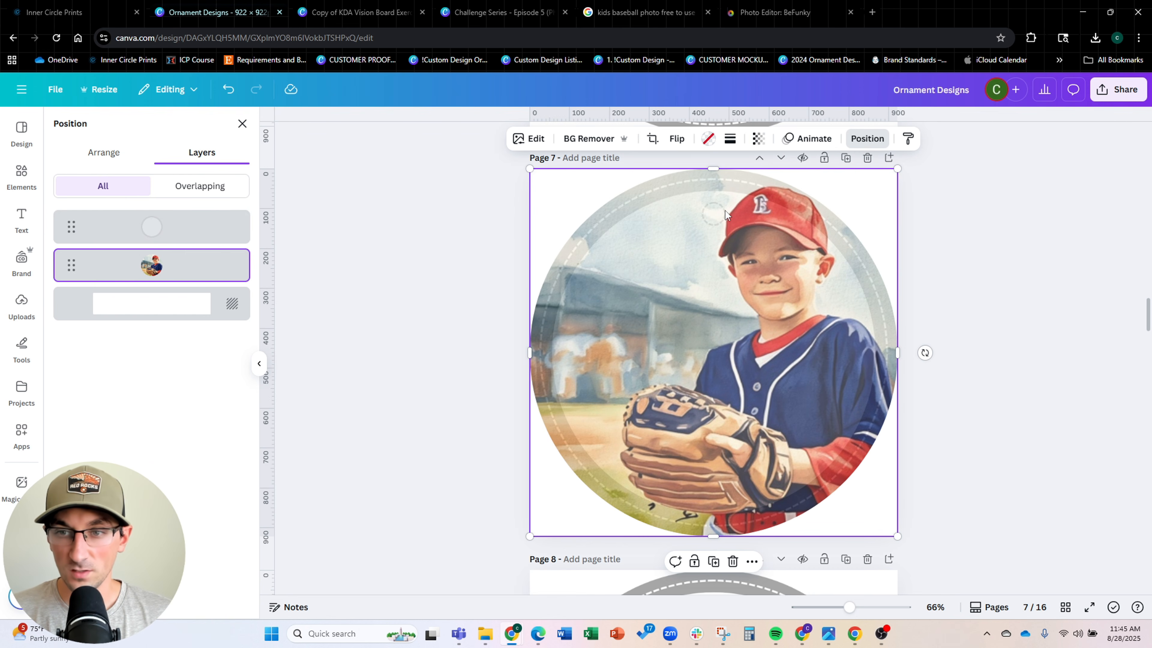
Send the template layer beneath the framed picture and shift the picture slightly to the right within its frame
{"action": "left_click_drag", "start_coordinate": [206, 229], "coordinate": [186, 267]}
{"action": "double_click", "coordinate": [664, 337]}
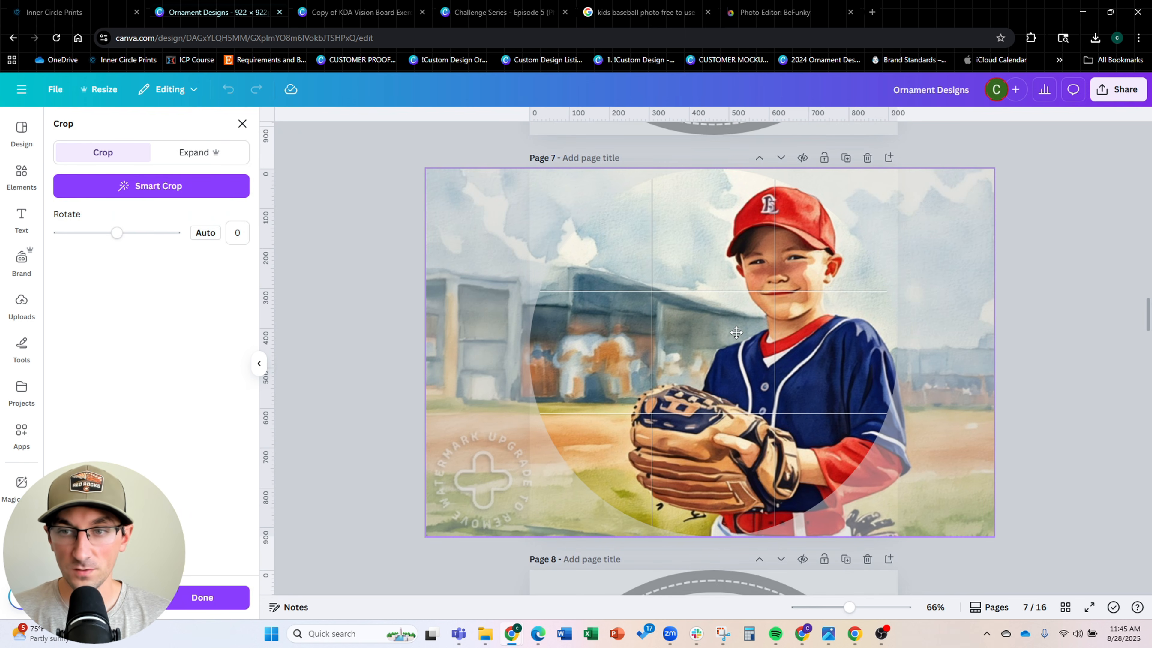
{"action": "left_click_drag", "start_coordinate": [757, 271], "coordinate": [760, 271]}
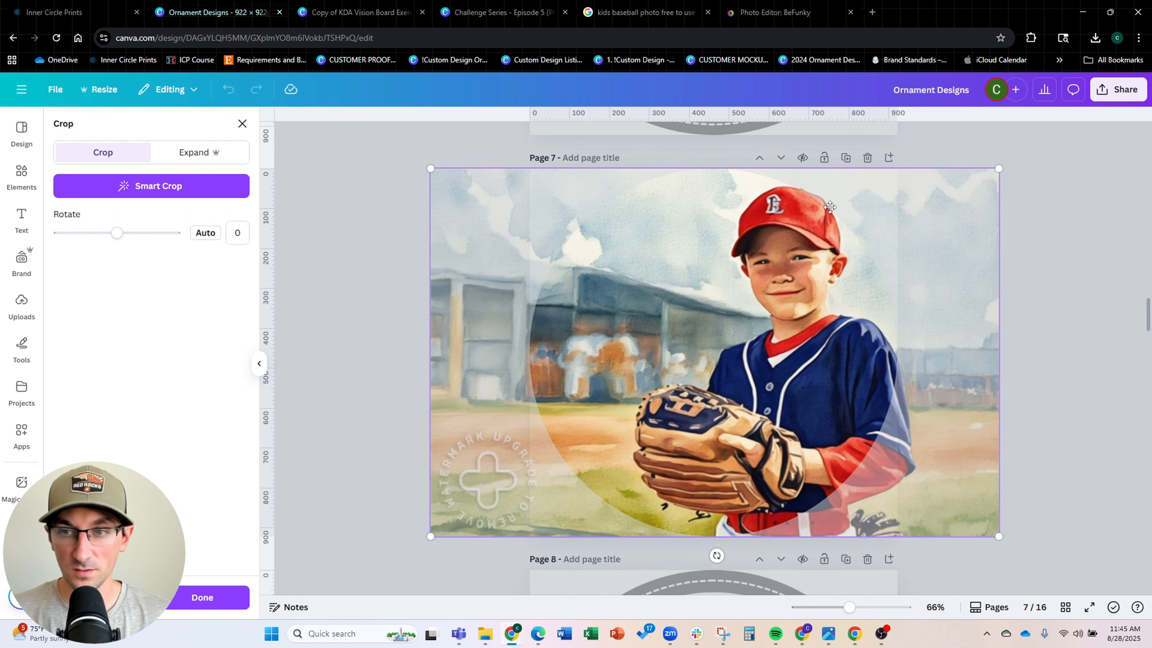
{"action": "left_click", "coordinate": [361, 235]}
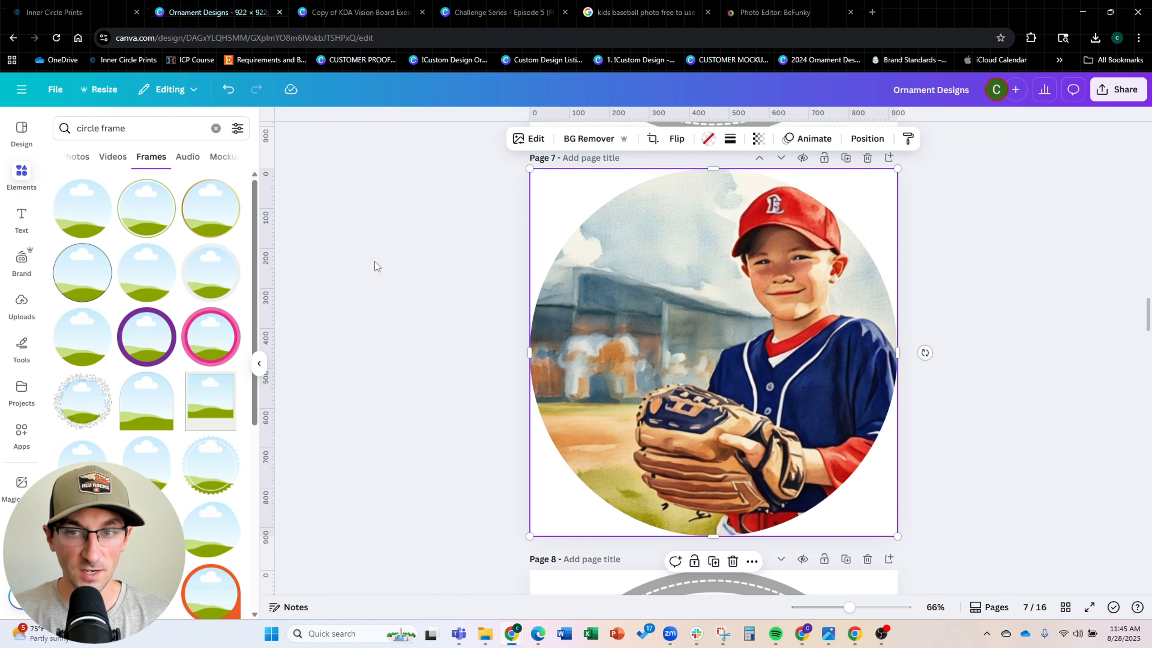
Check the picture's fit against the ornament template overlay and return the template layer beneath the picture
{"action": "left_click", "coordinate": [867, 138]}
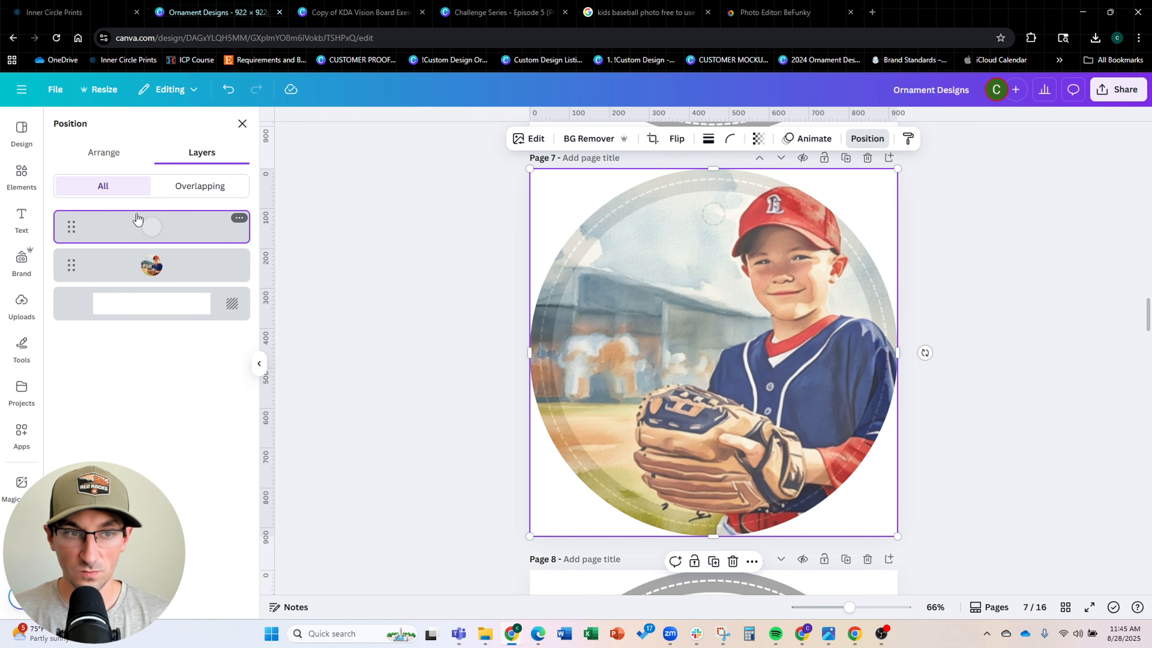
{"action": "left_click_drag", "start_coordinate": [142, 231], "coordinate": [141, 268]}
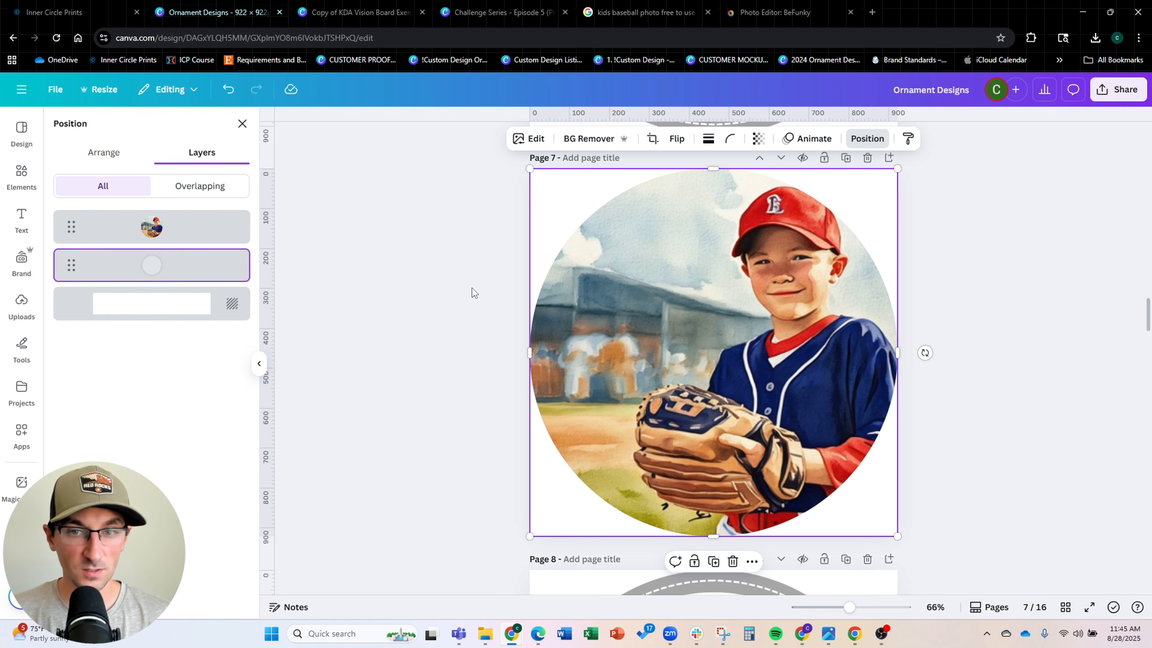
{"action": "left_click", "coordinate": [447, 290]}
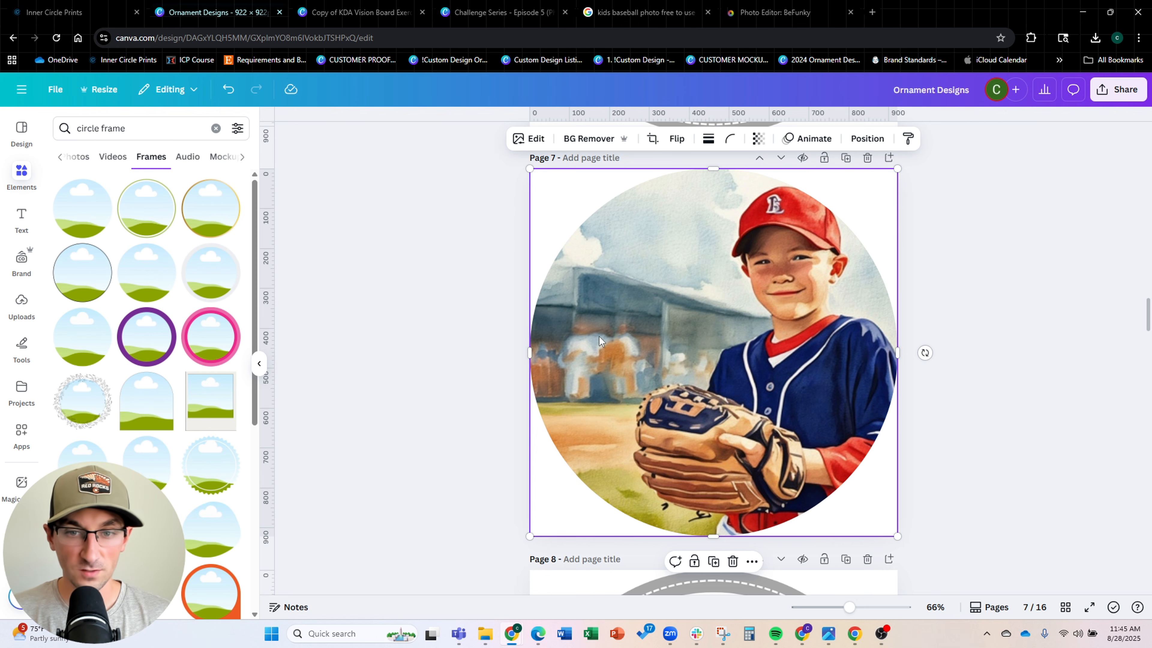
Check the Baseball Ornament notes on page 3, then add a text box to the baseball design in the Sports World font
{"action": "left_click", "coordinate": [377, 247]}
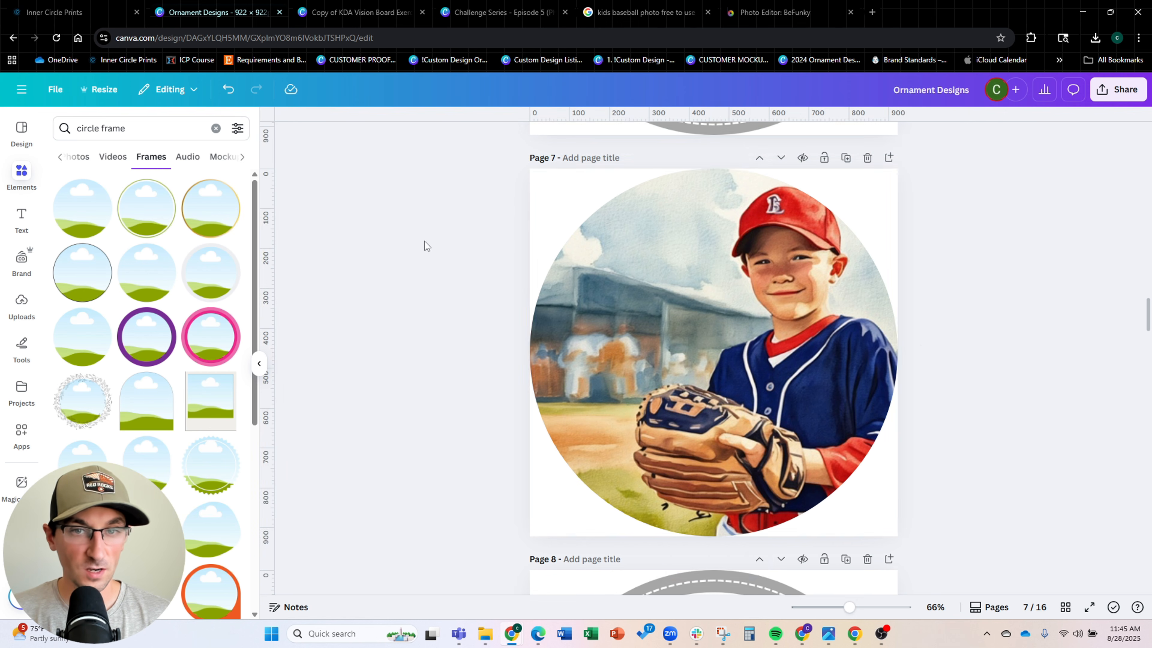
{"action": "scroll", "coordinate": [675, 326], "scroll_direction": "up", "scroll_amount": 15}
{"action": "scroll", "coordinate": [709, 376], "scroll_direction": "up", "scroll_amount": 5}
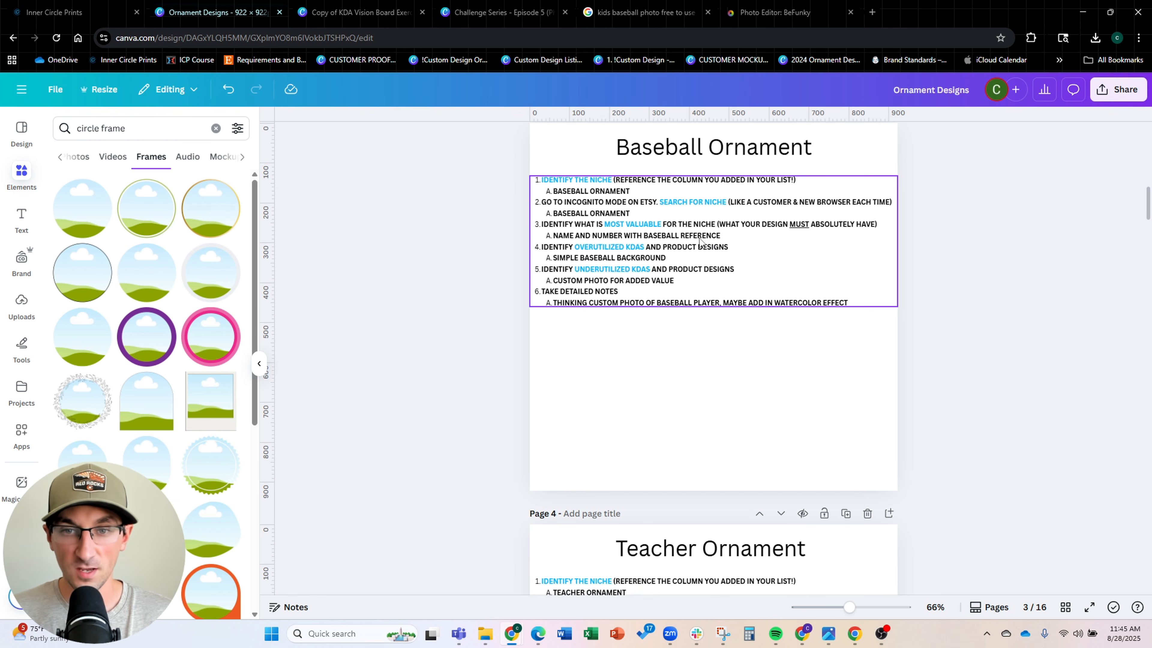
{"action": "scroll", "coordinate": [700, 242], "scroll_direction": "down", "scroll_amount": 20}
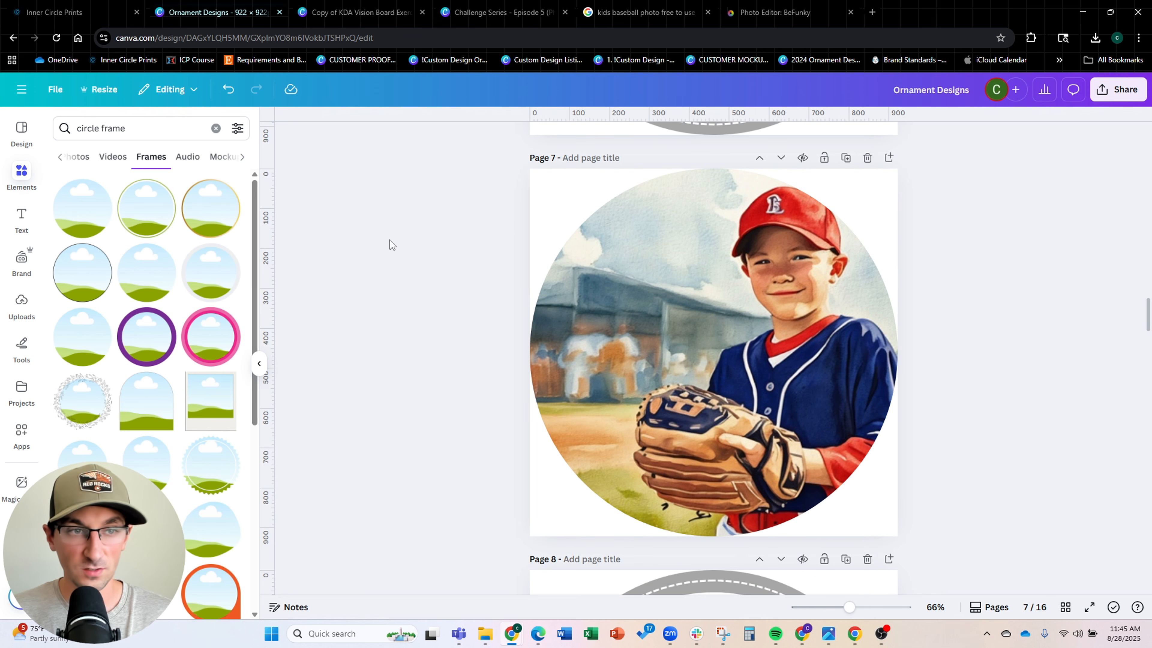
{"action": "key", "text": "t"}
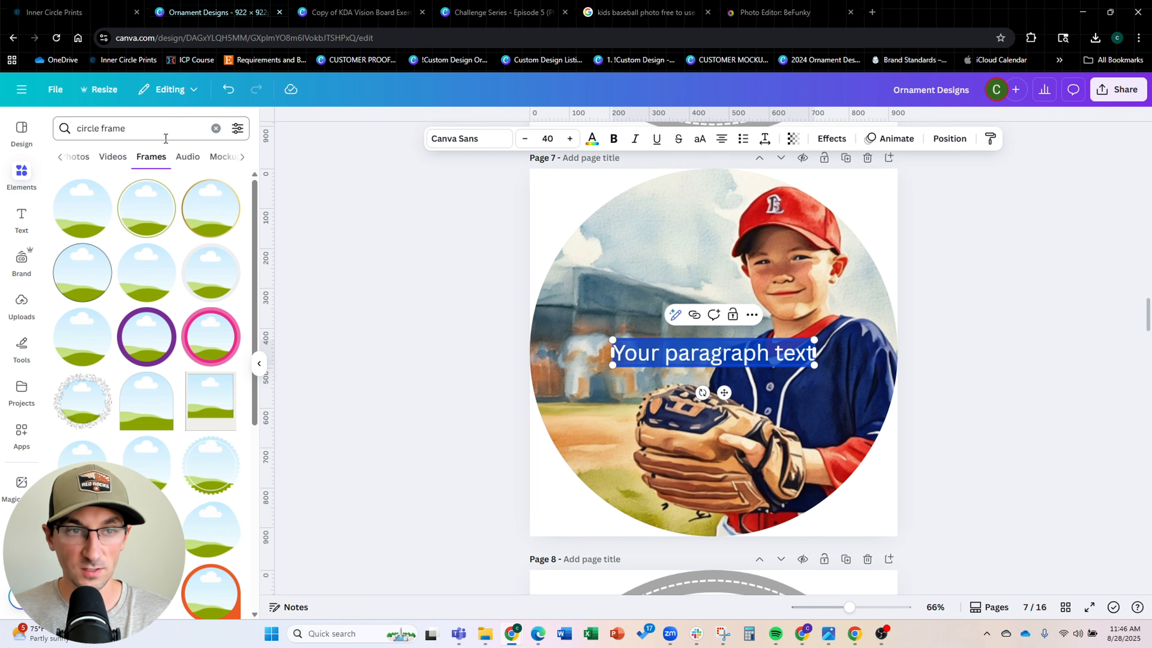
{"action": "left_click", "coordinate": [474, 143]}
{"action": "type", "text": "sports"}
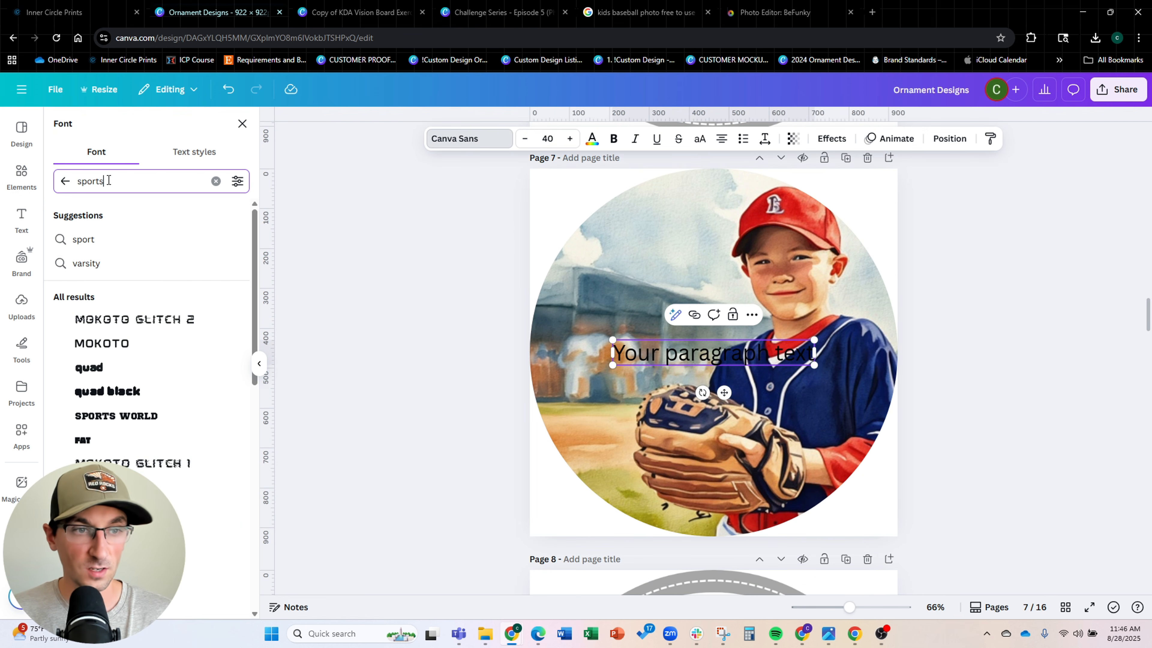
{"action": "key", "text": "BackSpace"}
{"action": "key", "text": "BackSpace"}
{"action": "key", "text": "BackSpace"}
{"action": "key", "text": "BackSpace"}
{"action": "key", "text": "BackSpace"}
{"action": "type", "text": "p"}
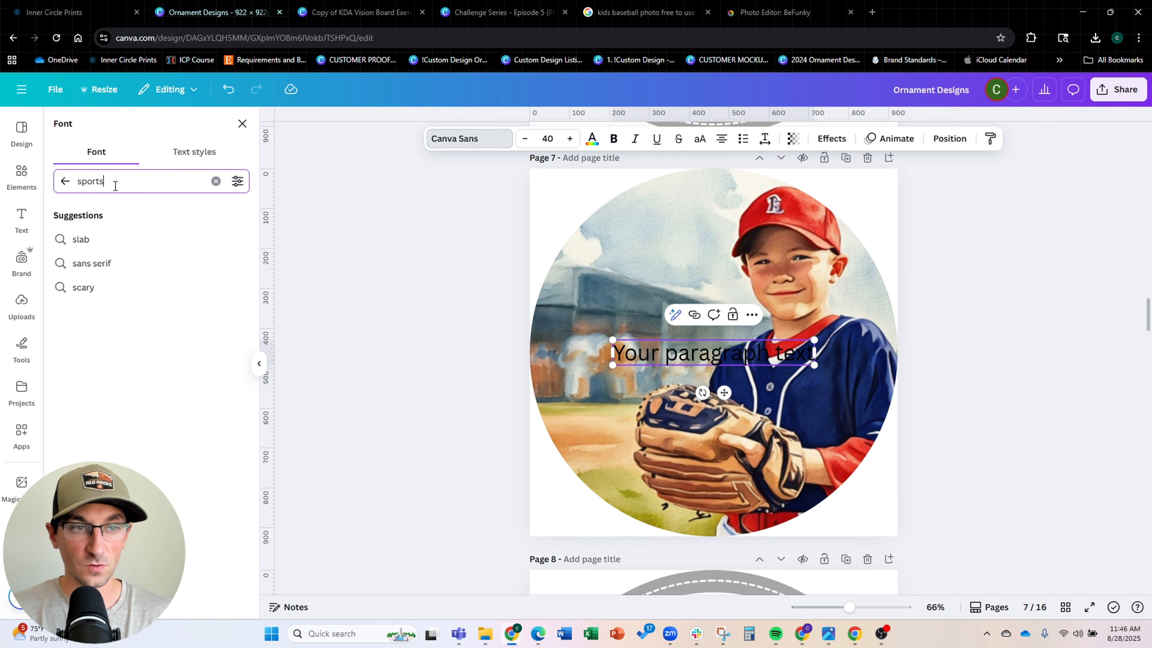
{"action": "left_click", "coordinate": [182, 325]}
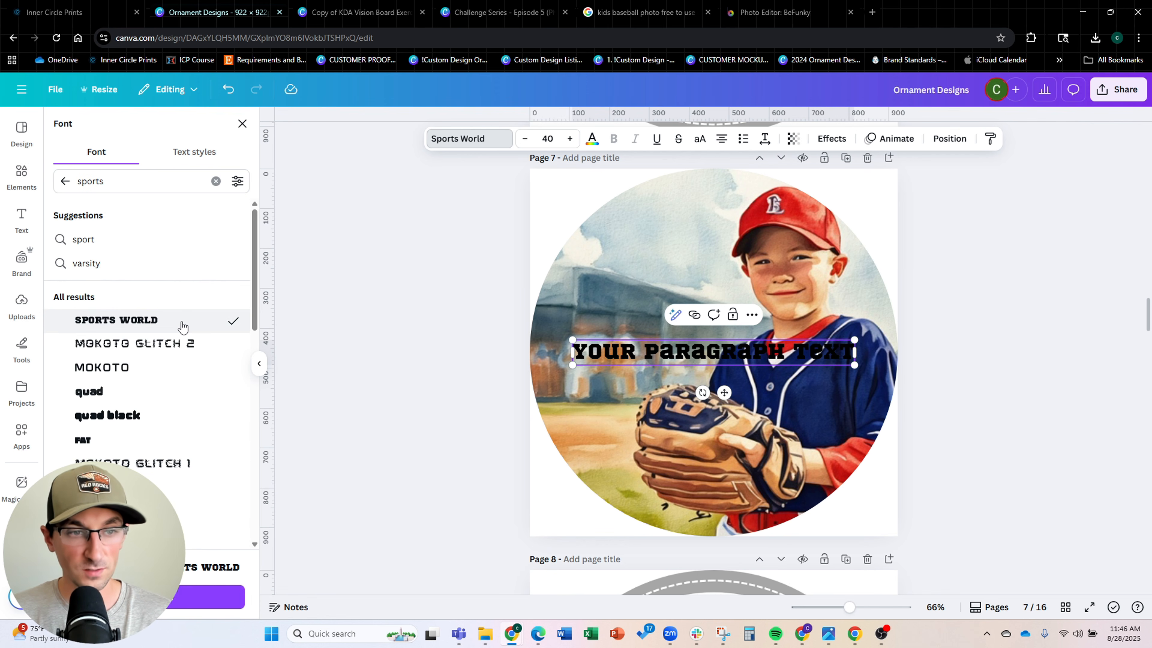
Narrow the text box and replace its placeholder with the player's first name and "#8" on a second line
{"action": "left_click_drag", "start_coordinate": [854, 352], "coordinate": [706, 362]}
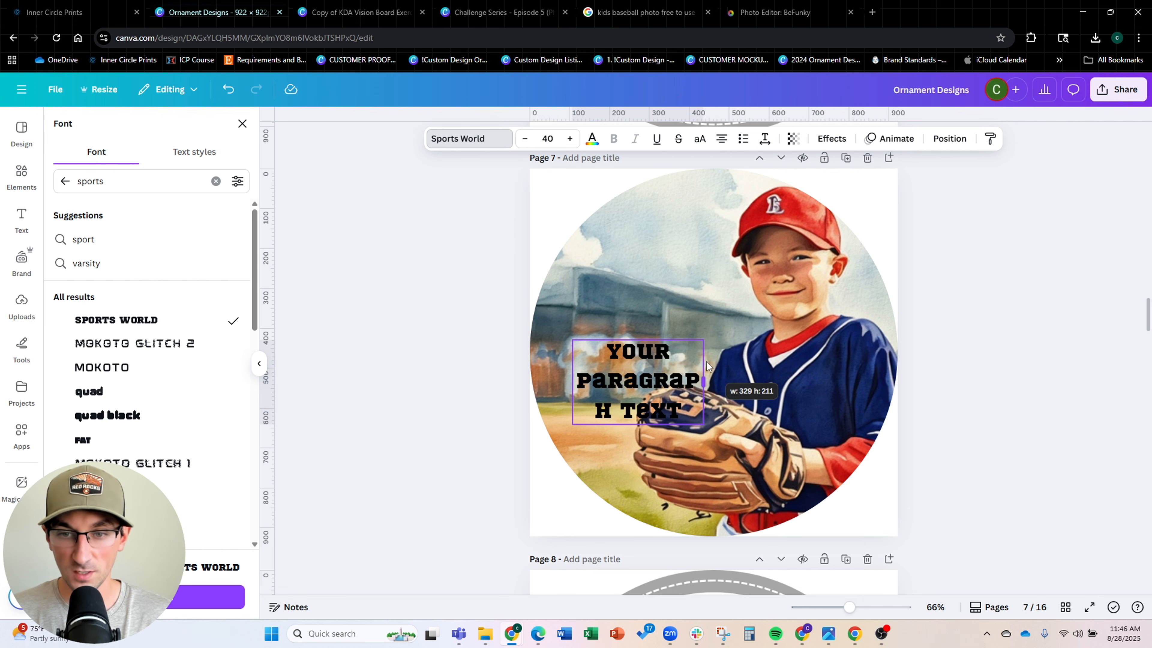
{"action": "double_click", "coordinate": [625, 373]}
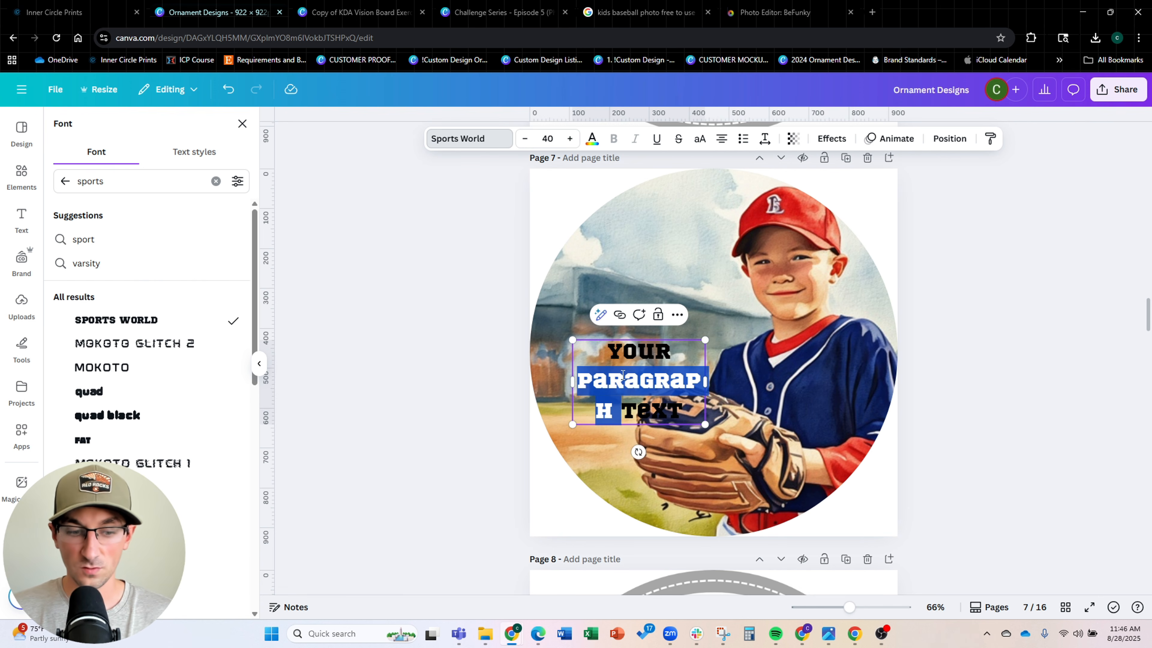
{"action": "triple_click", "coordinate": [623, 375]}
{"action": "type", "text": "NOLAN"}
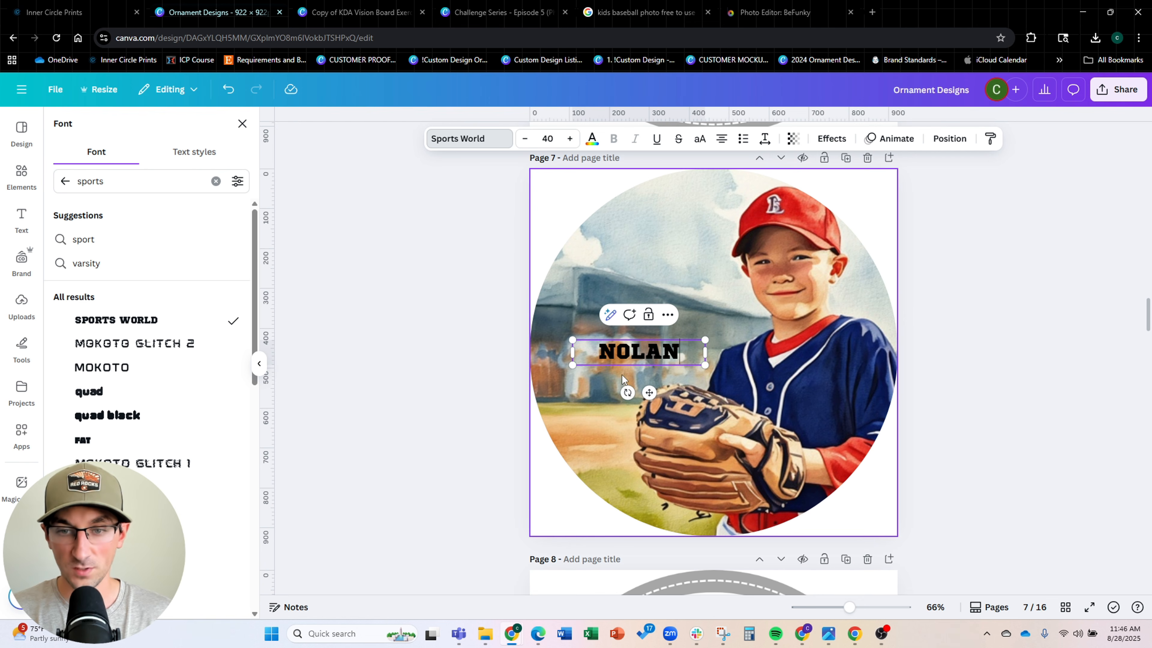
{"action": "key", "text": "Return"}
{"action": "type", "text": "#8"}
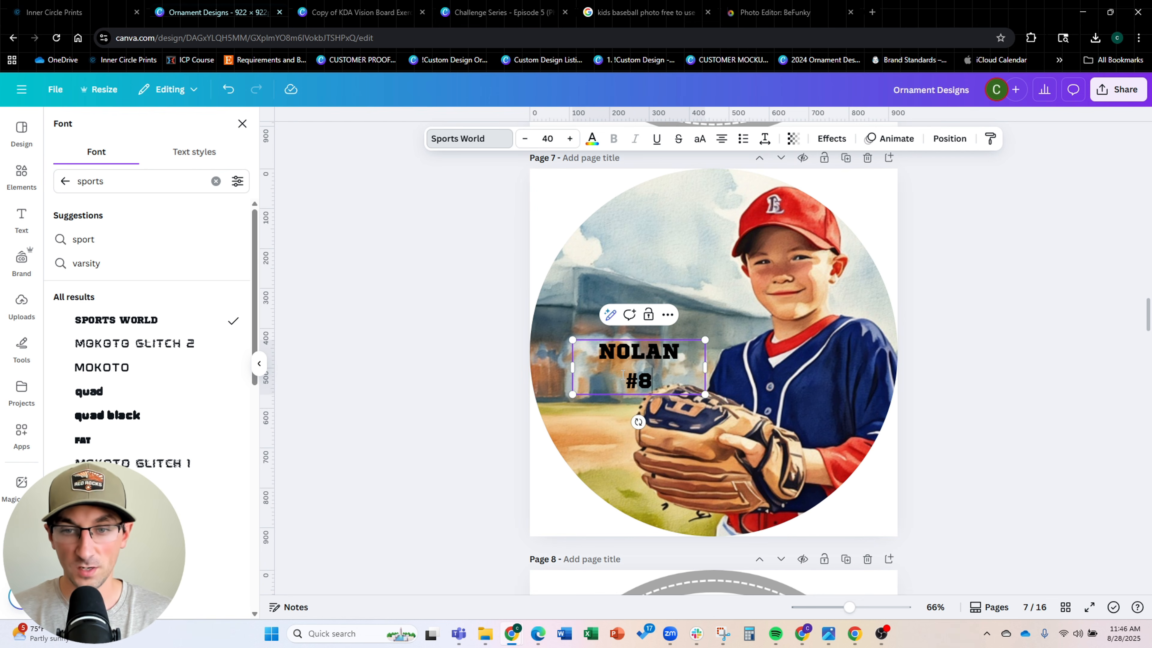
{"action": "left_click", "coordinate": [823, 399]}
Recolor the name and number text white and enlarge it to about size 66
{"action": "left_click", "coordinate": [650, 363]}
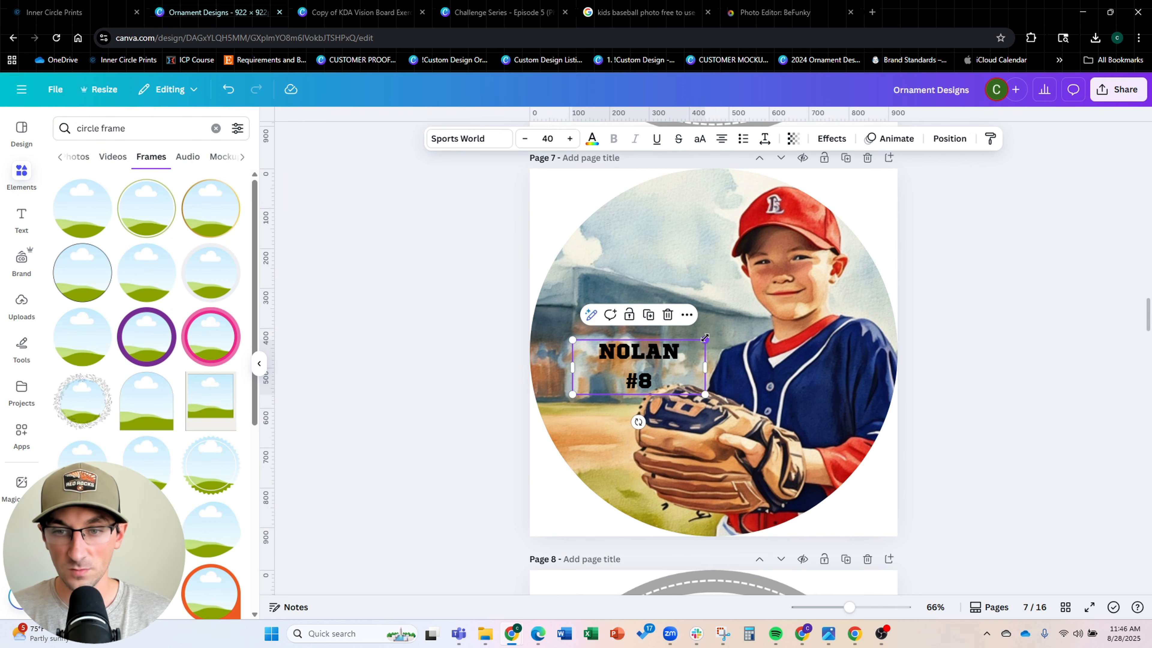
{"action": "left_click_drag", "start_coordinate": [704, 340], "coordinate": [747, 322]}
{"action": "left_click", "coordinate": [591, 138]}
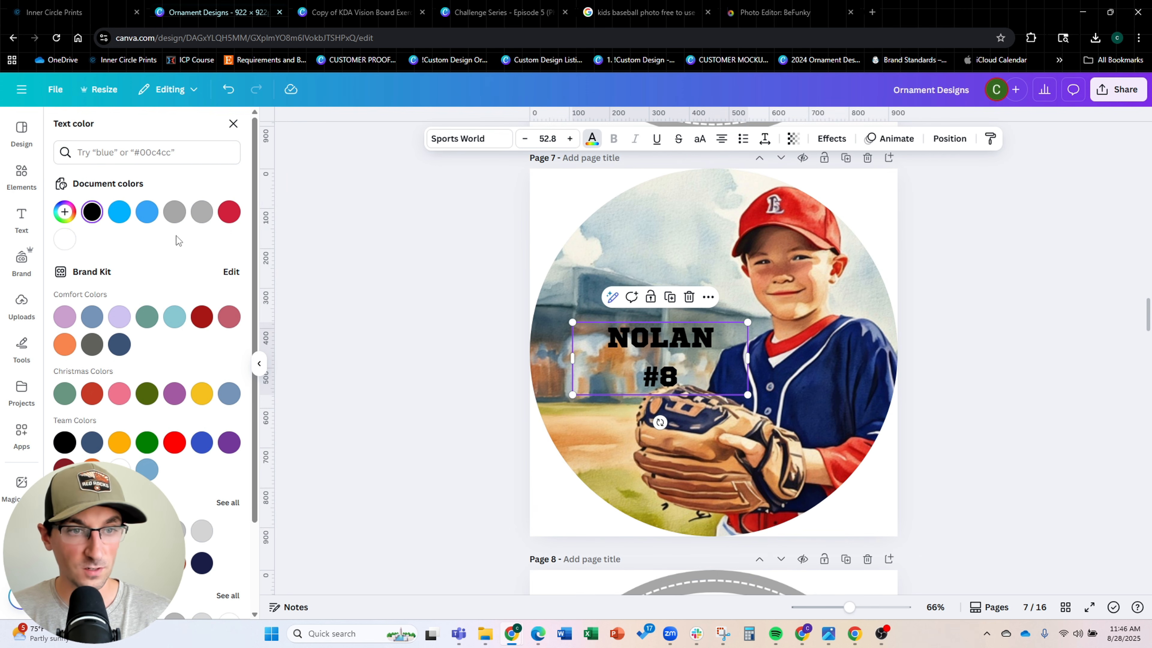
{"action": "left_click", "coordinate": [65, 239]}
{"action": "left_click_drag", "start_coordinate": [747, 322], "coordinate": [792, 304]}
Tighten the text's line spacing, shift it up and left of the boy, and enlarge it to about size 72
{"action": "left_click", "coordinate": [764, 138]}
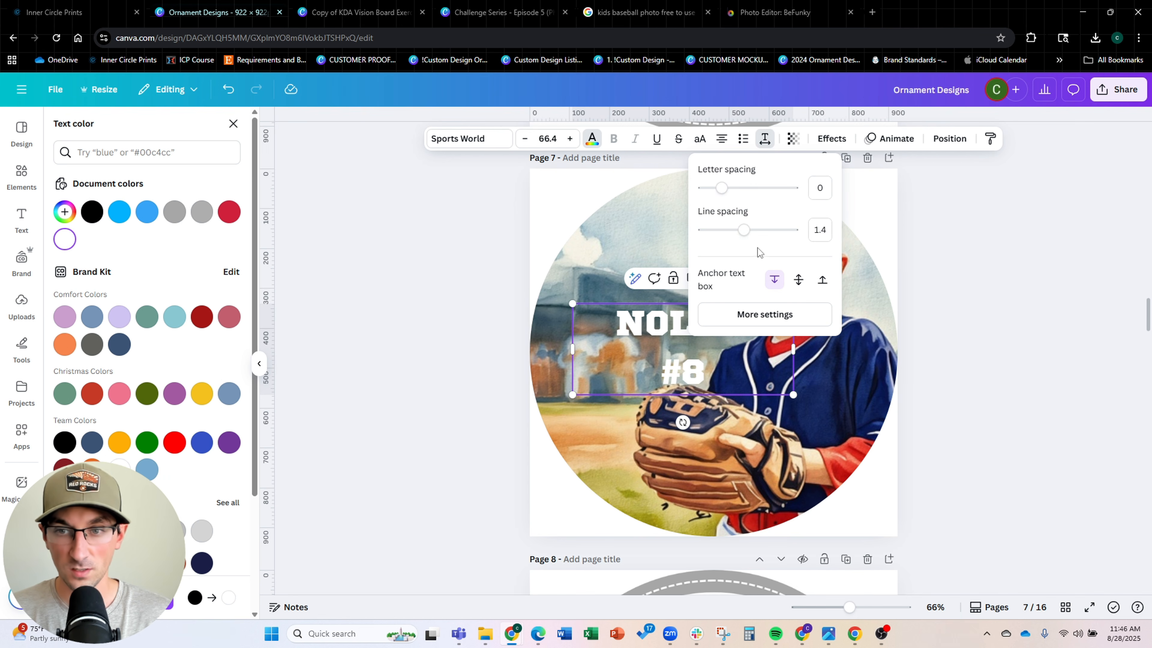
{"action": "left_click_drag", "start_coordinate": [742, 231], "coordinate": [724, 238]}
{"action": "left_click", "coordinate": [1064, 313]}
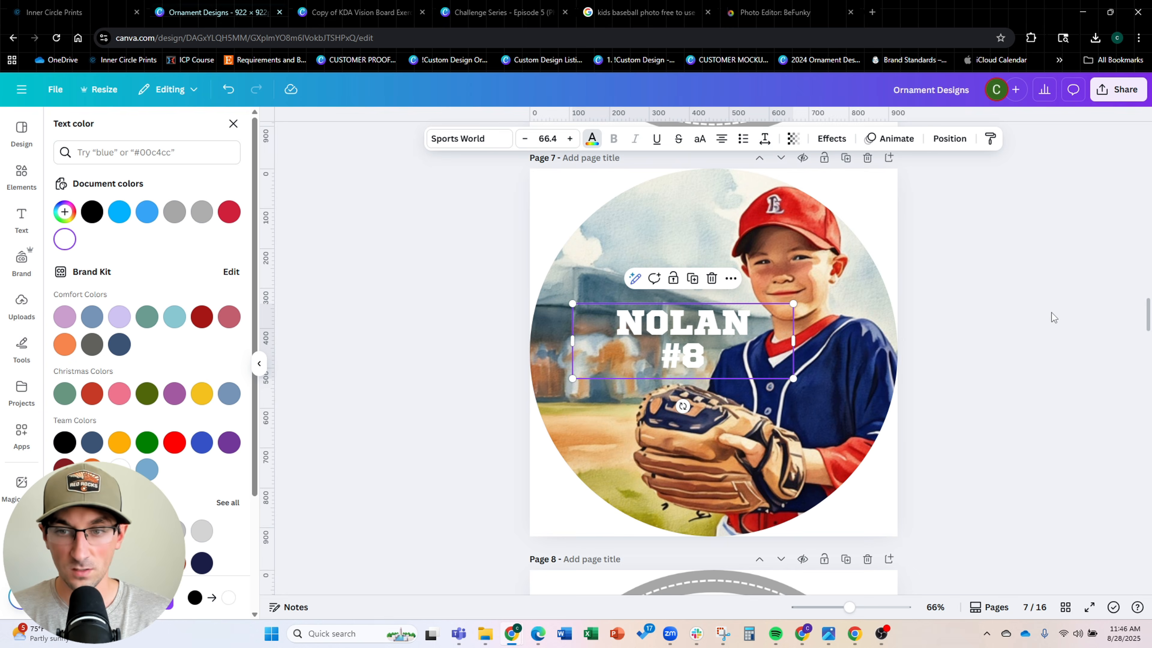
{"action": "left_click_drag", "start_coordinate": [692, 358], "coordinate": [652, 348]}
{"action": "left_click_drag", "start_coordinate": [755, 370], "coordinate": [770, 385]}
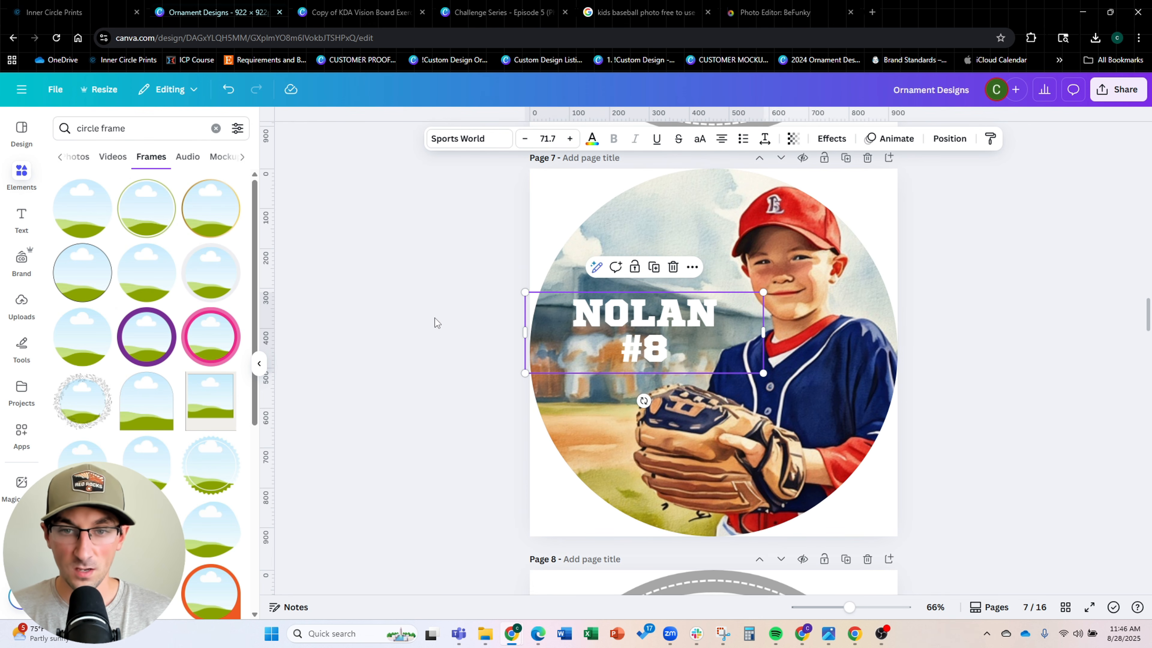
Apply an Outline effect to the name and number text and color the outline red
{"action": "left_click", "coordinate": [831, 139]}
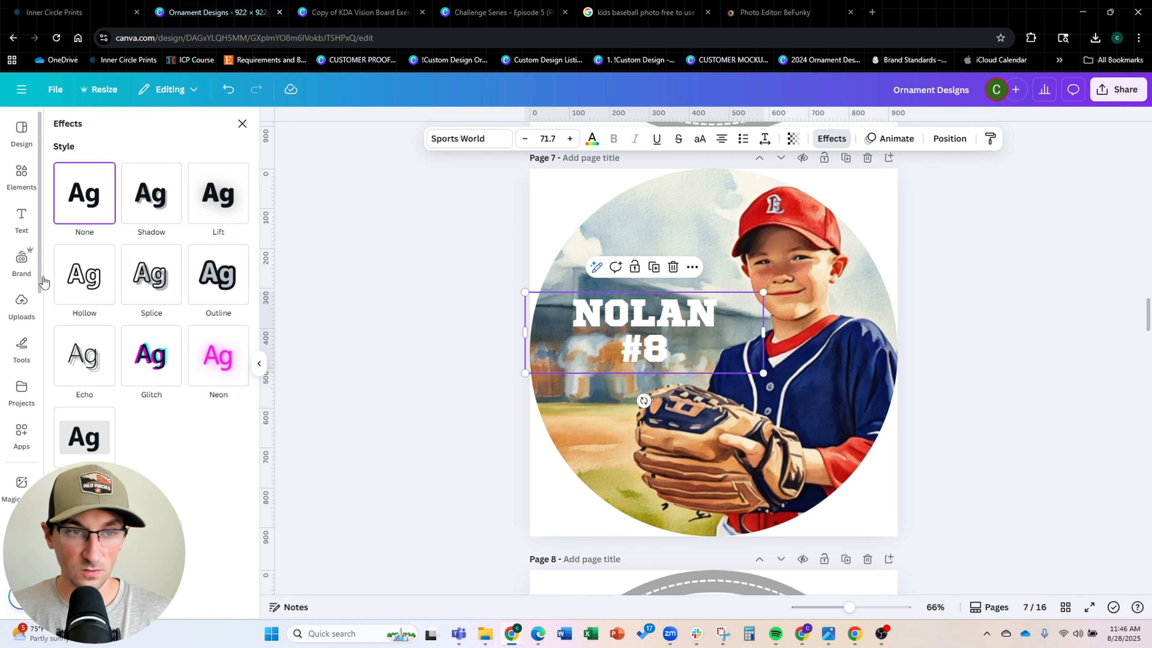
{"action": "left_click", "coordinate": [234, 271]}
{"action": "left_click", "coordinate": [231, 375]}
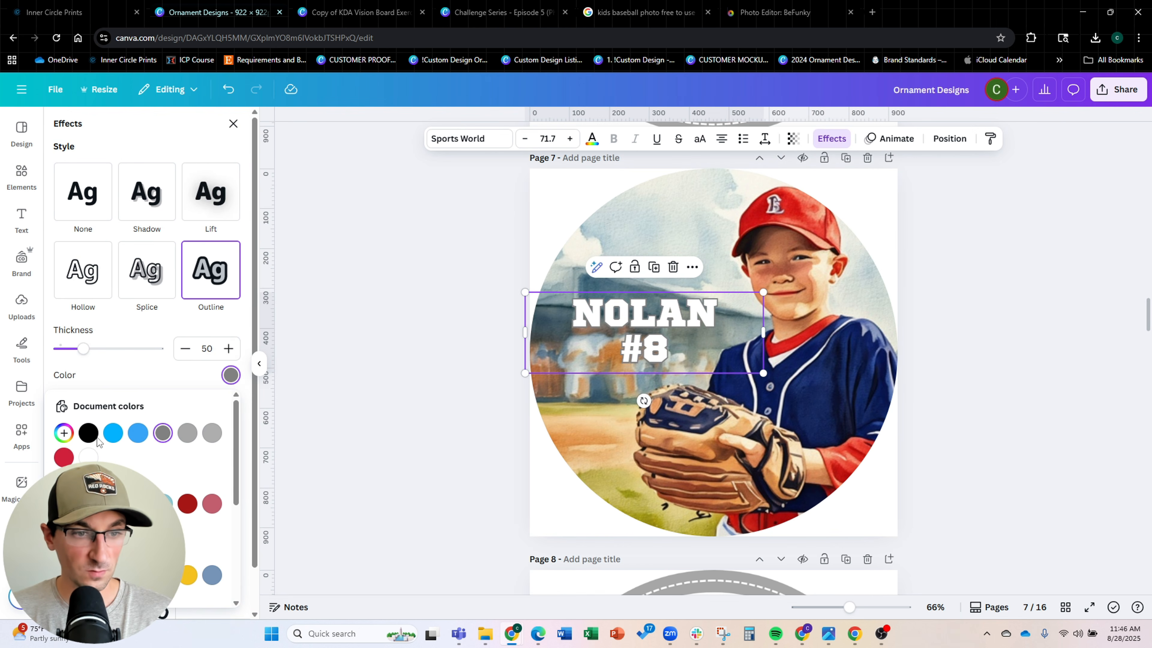
{"action": "left_click", "coordinate": [64, 459]}
{"action": "left_click", "coordinate": [382, 374]}
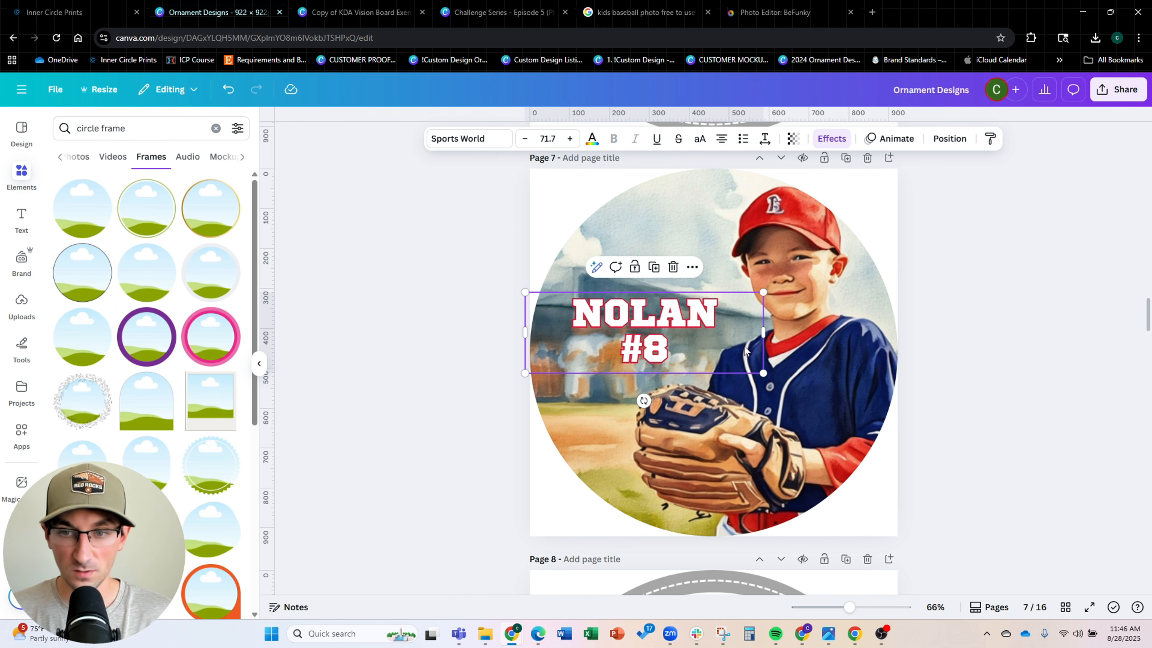
Narrow the text box, enlarge the lettering slightly, and place it beside the boy over the blurred background
{"action": "left_click_drag", "start_coordinate": [767, 334], "coordinate": [714, 334]}
{"action": "left_click_drag", "start_coordinate": [715, 291], "coordinate": [728, 283]}
{"action": "left_click_drag", "start_coordinate": [634, 325], "coordinate": [711, 320]}
Check the baseball design against the template by raising the template layer above the text, and return it beneath the picture
{"action": "left_click", "coordinate": [820, 314]}
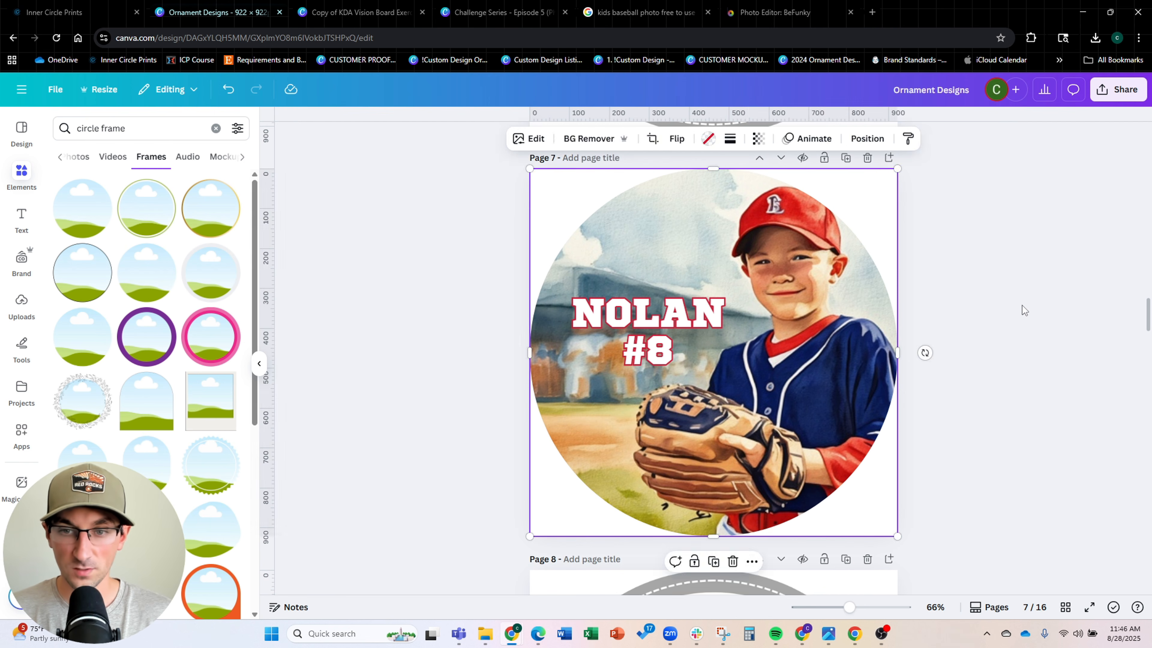
{"action": "left_click", "coordinate": [865, 139]}
{"action": "left_click_drag", "start_coordinate": [122, 307], "coordinate": [120, 224]}
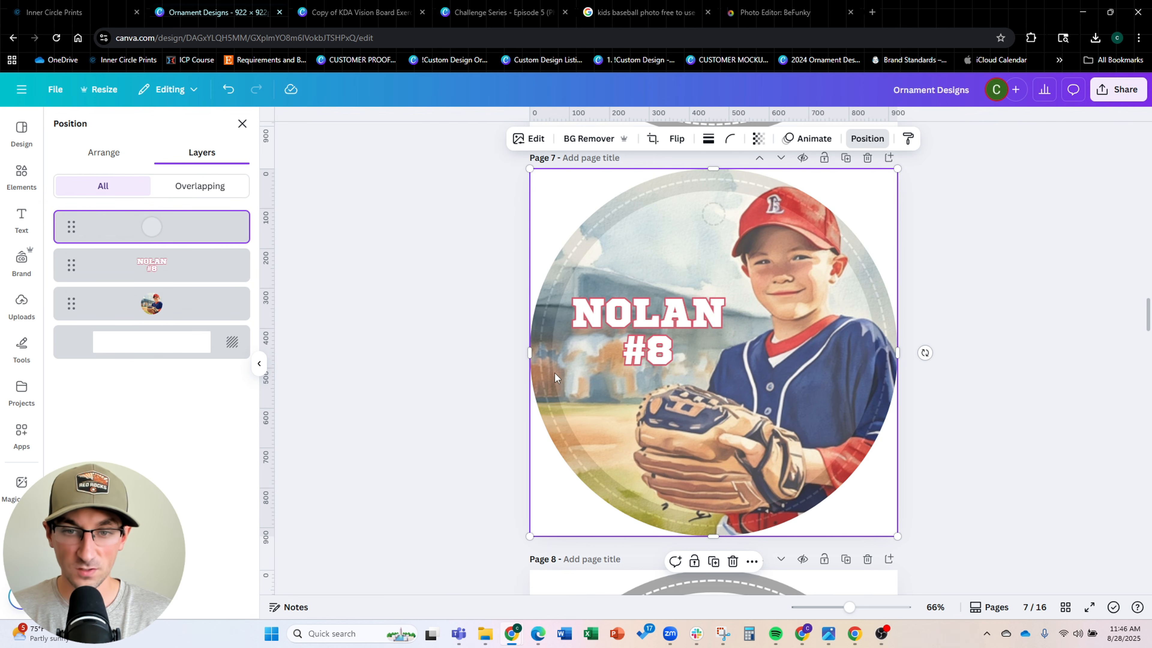
{"action": "scroll", "coordinate": [605, 412], "scroll_direction": "down", "scroll_amount": 5}
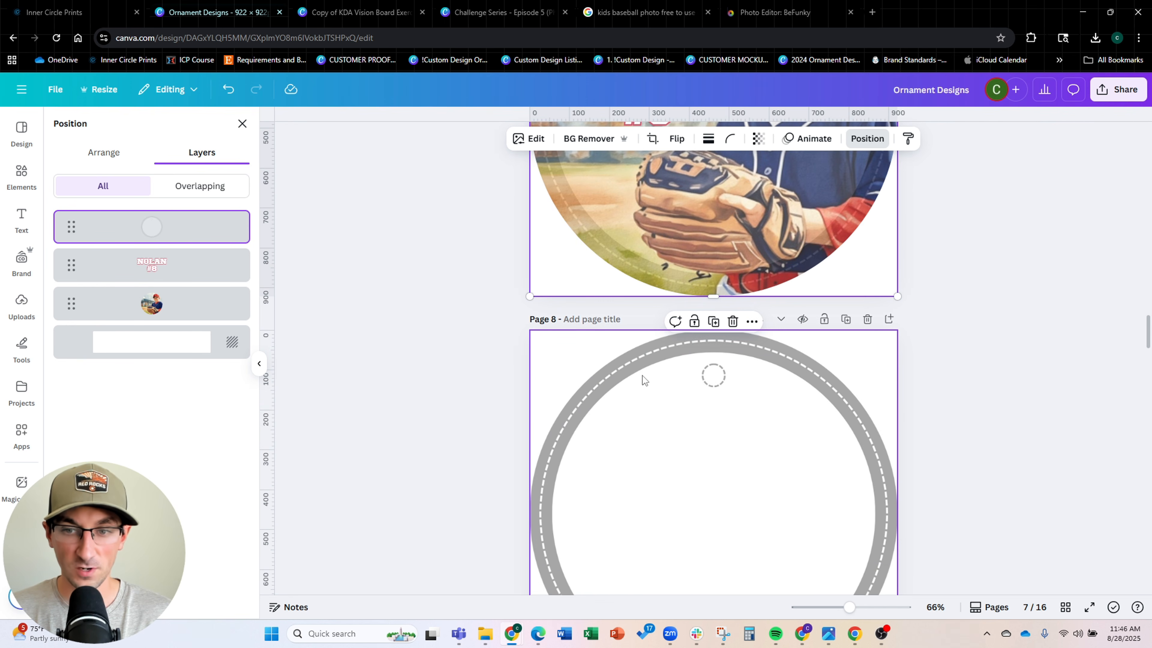
{"action": "scroll", "coordinate": [643, 377], "scroll_direction": "up", "scroll_amount": 5}
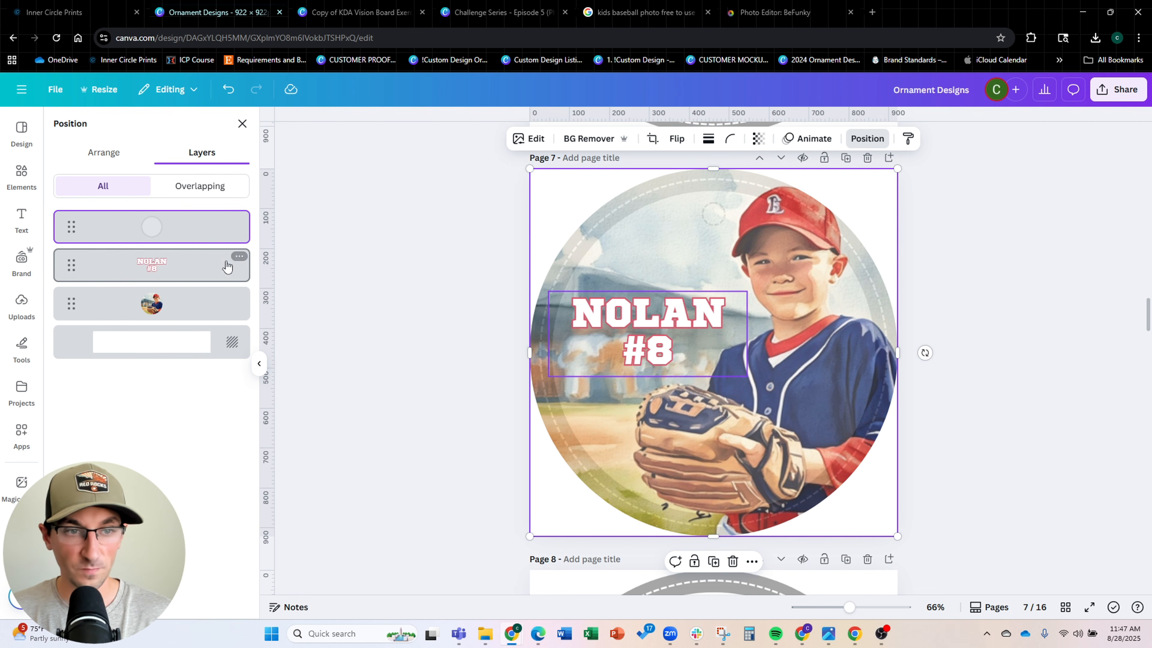
{"action": "left_click_drag", "start_coordinate": [207, 234], "coordinate": [209, 314]}
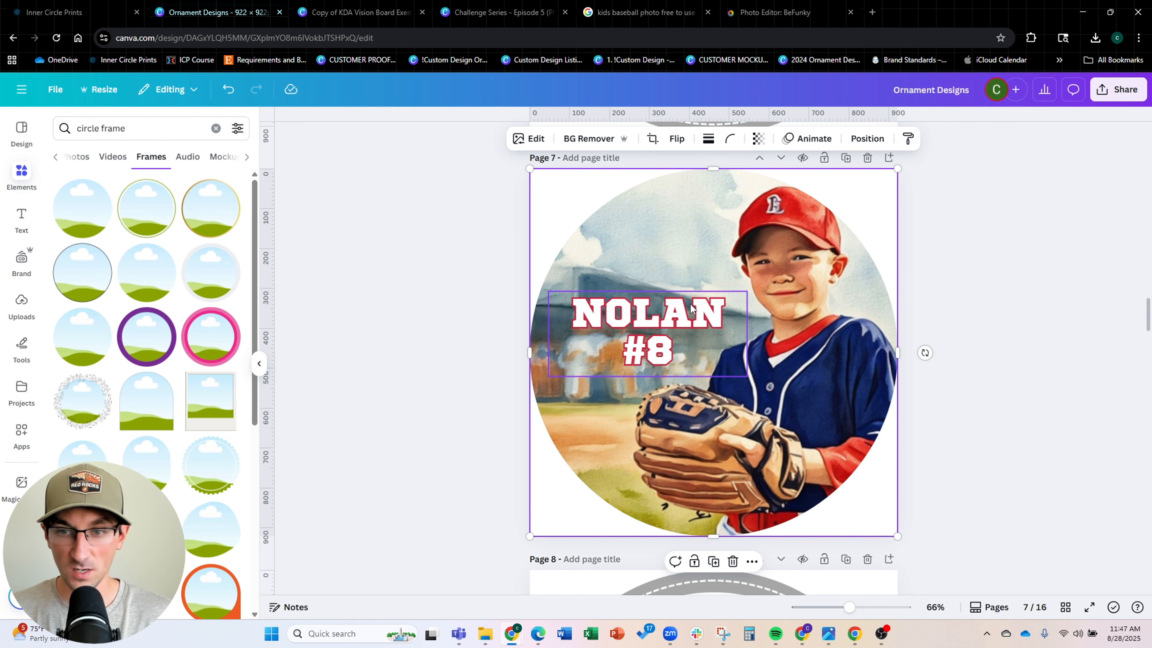
{"action": "left_click", "coordinate": [974, 295]}
Review the finished designs and the Teacher Ornament notes on page 4, then go to the blank template on page 8
{"action": "scroll", "coordinate": [832, 347], "scroll_direction": "up", "scroll_amount": 5}
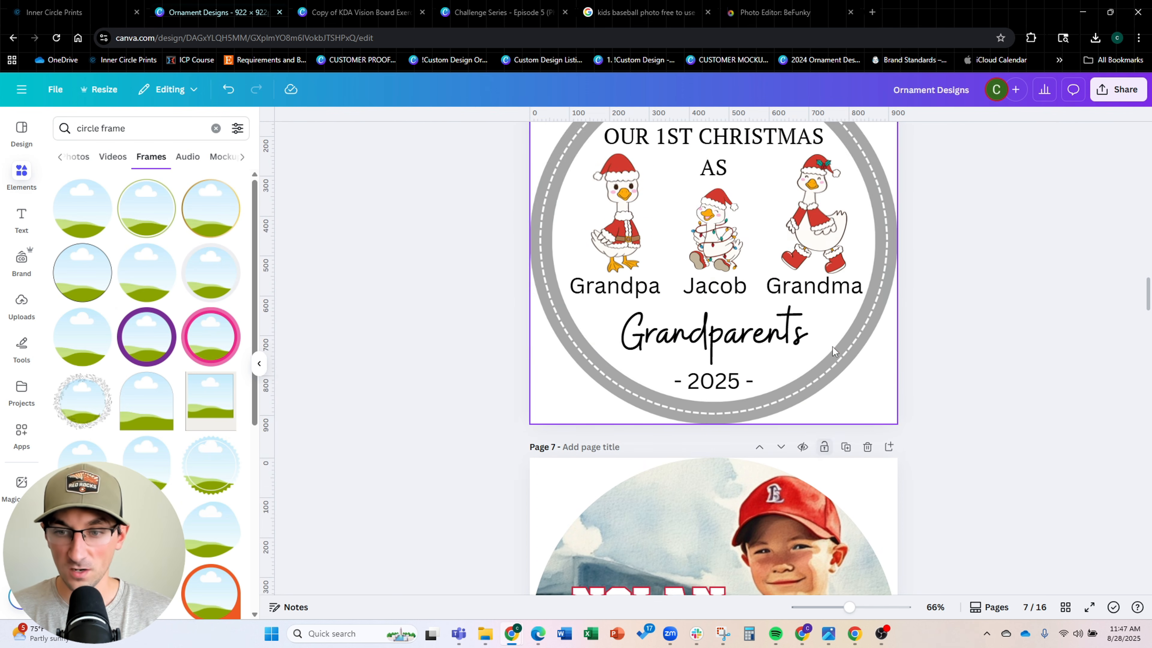
{"action": "scroll", "coordinate": [810, 382], "scroll_direction": "down", "scroll_amount": 4}
{"action": "scroll", "coordinate": [811, 344], "scroll_direction": "up", "scroll_amount": 1}
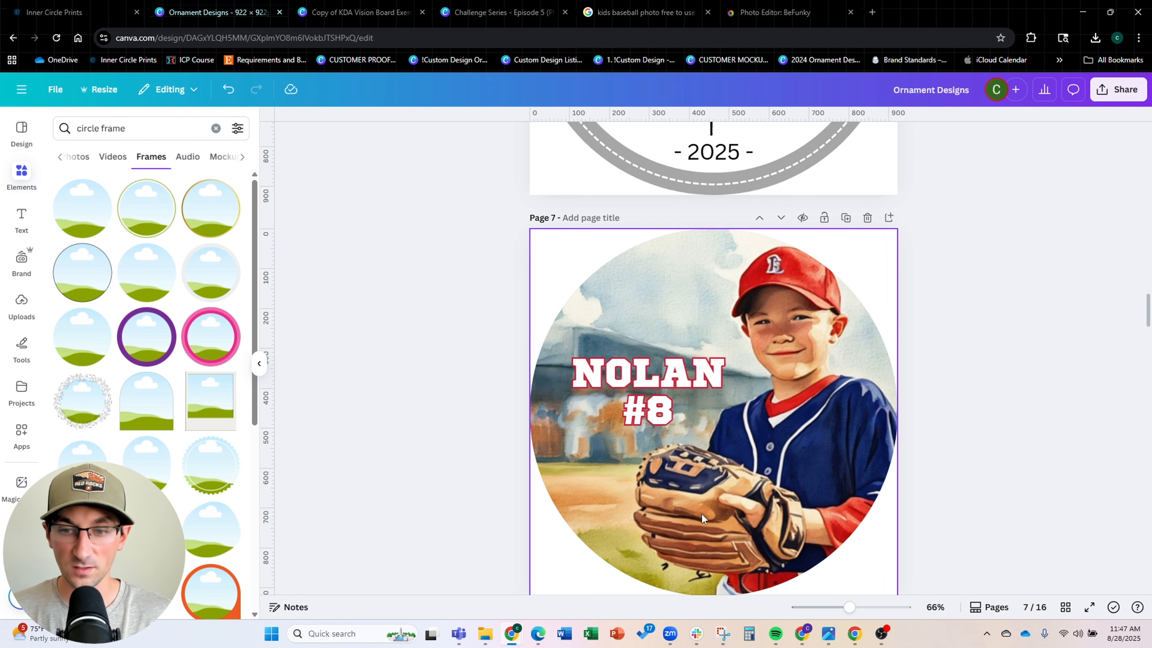
{"action": "scroll", "coordinate": [993, 391], "scroll_direction": "up", "scroll_amount": 8}
{"action": "scroll", "coordinate": [990, 388], "scroll_direction": "down", "scroll_amount": 4}
{"action": "scroll", "coordinate": [986, 386], "scroll_direction": "up", "scroll_amount": 10}
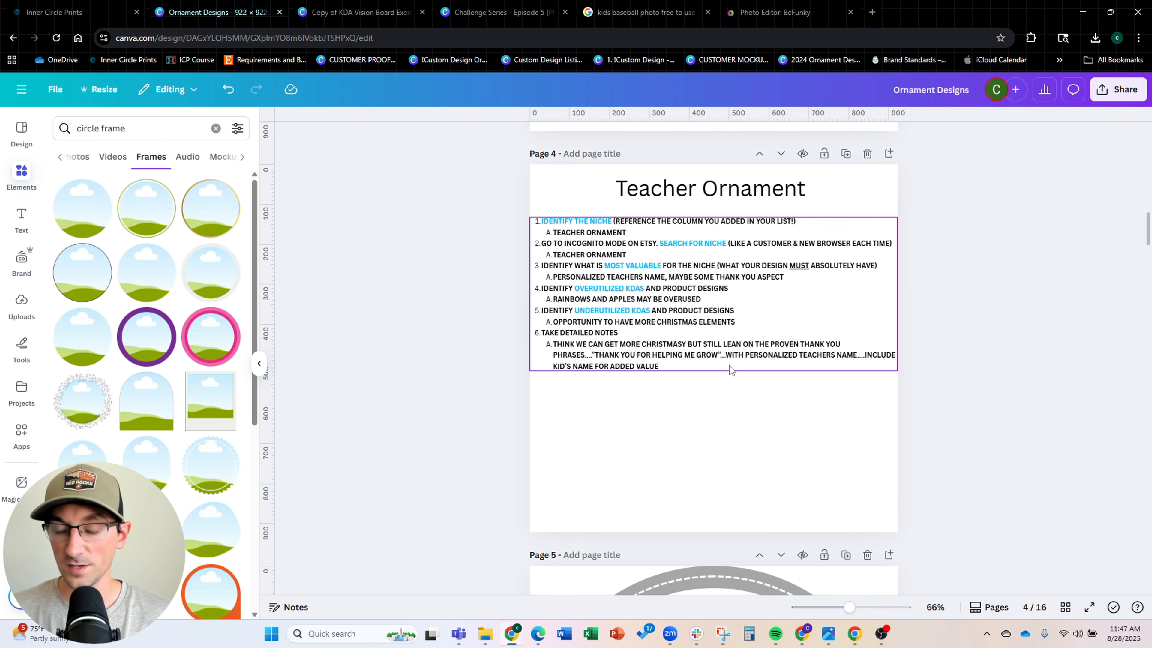
{"action": "scroll", "coordinate": [728, 366], "scroll_direction": "down", "scroll_amount": 15}
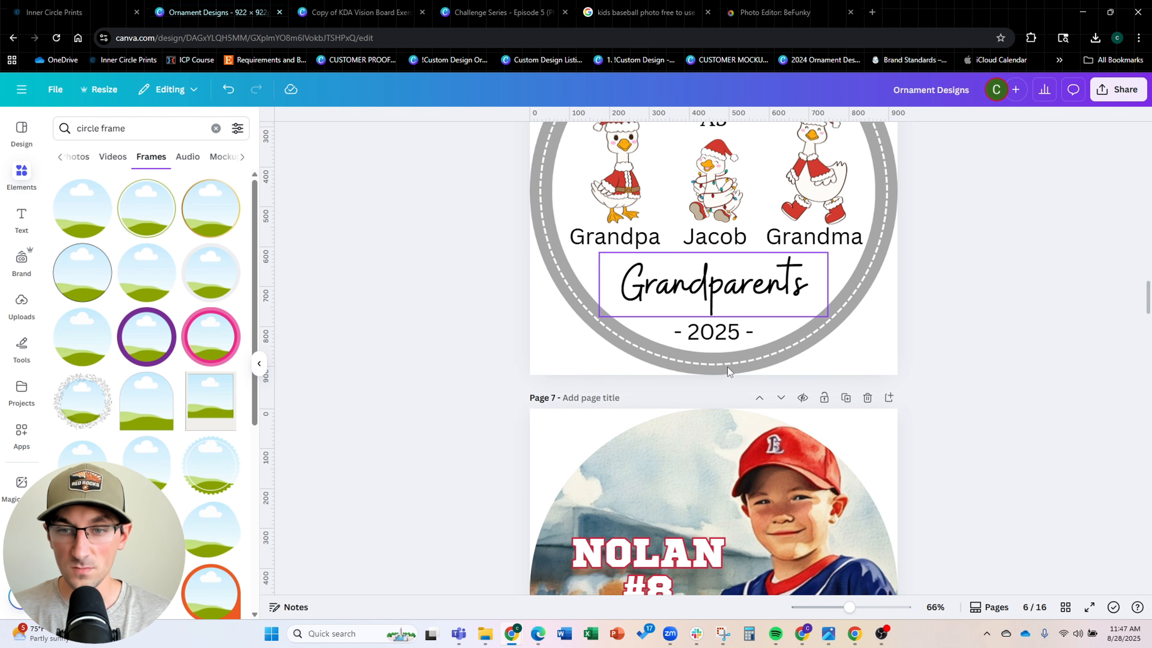
{"action": "scroll", "coordinate": [727, 367], "scroll_direction": "down", "scroll_amount": 3}
{"action": "scroll", "coordinate": [726, 367], "scroll_direction": "down", "scroll_amount": 12}
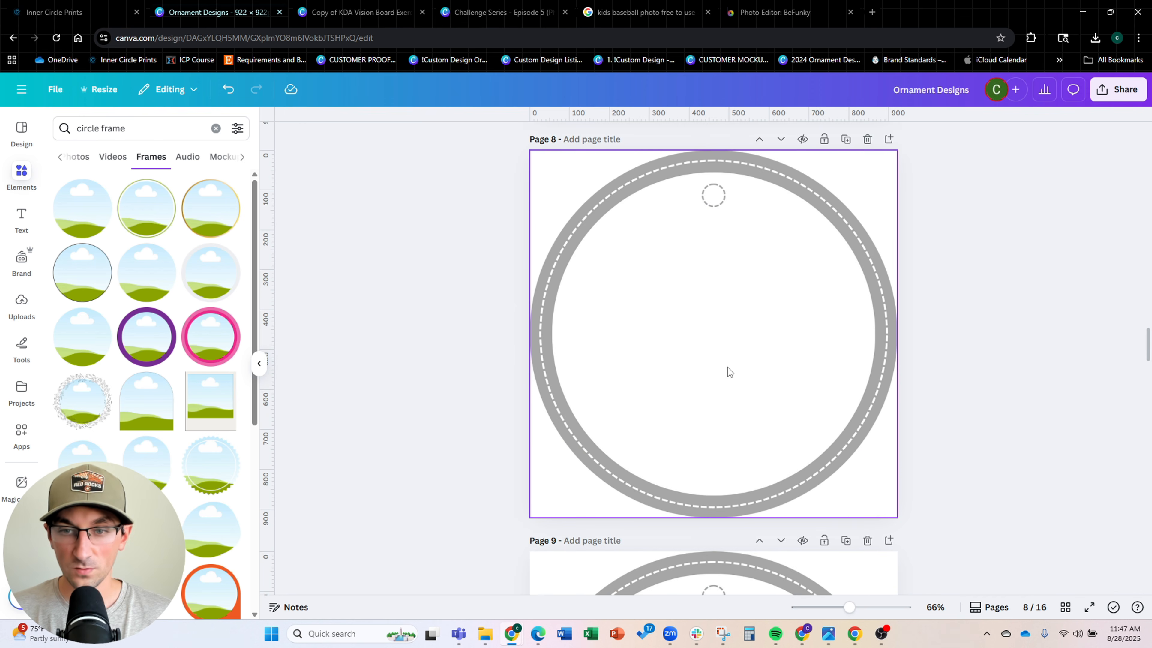
{"action": "scroll", "coordinate": [678, 360], "scroll_direction": "up", "scroll_amount": 1}
Search the elements for "christmas teacher" and browse the graphics results for a suitable Christmas teacher illustration
{"action": "triple_click", "coordinate": [139, 121]}
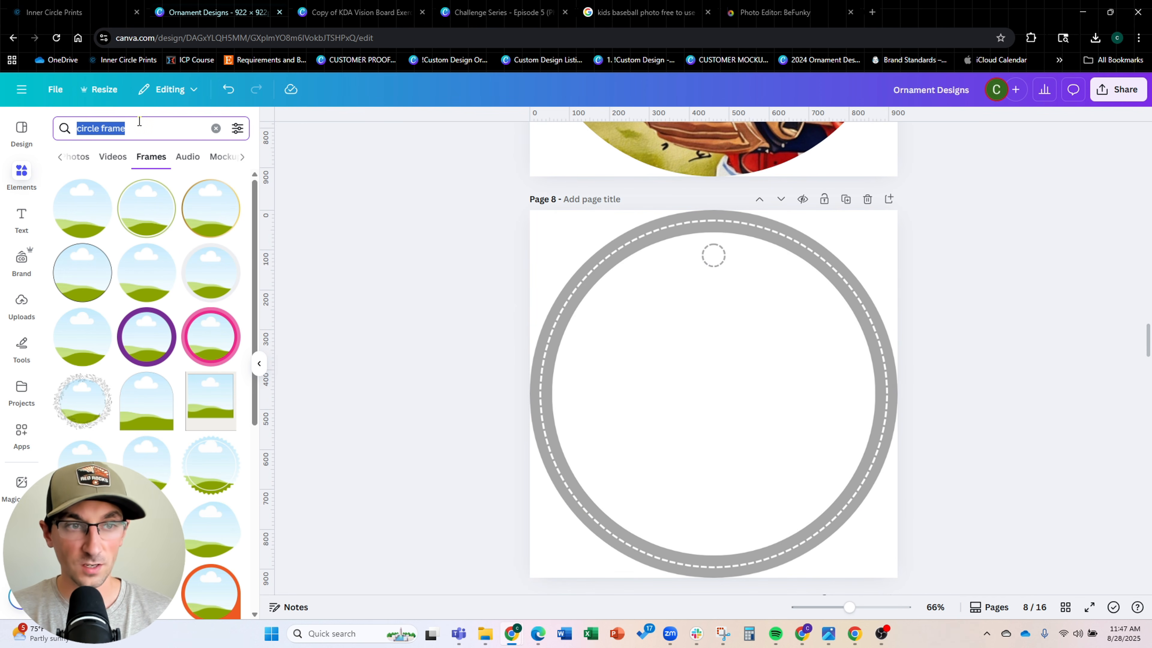
{"action": "type", "text": "christma"}
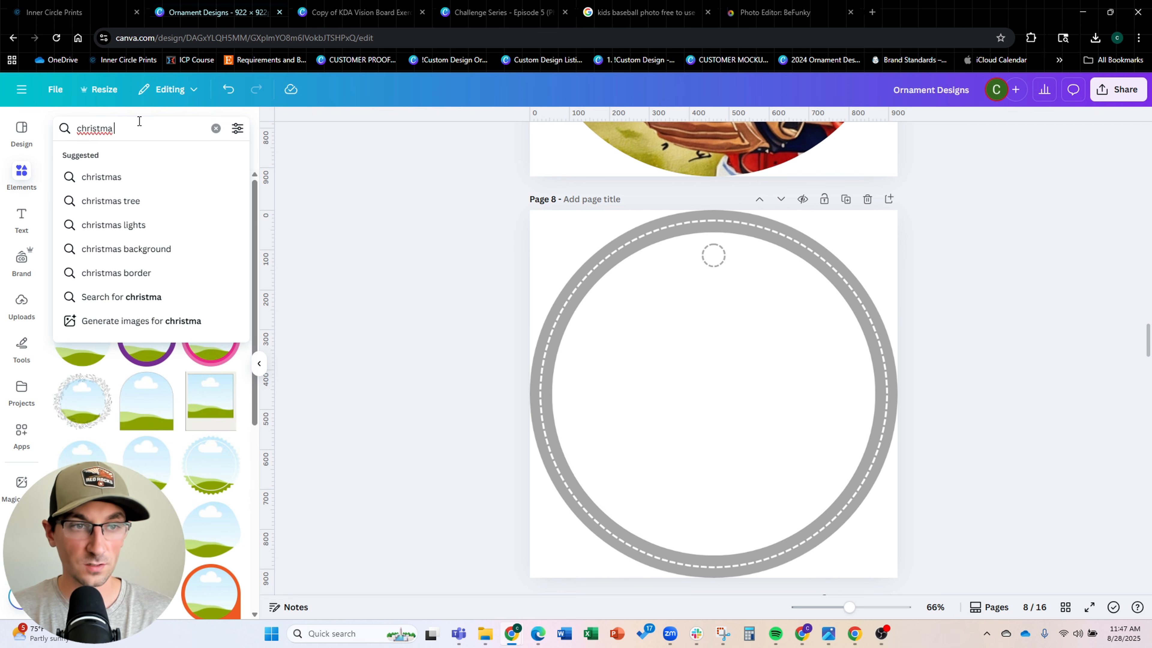
{"action": "type", "text": "s teach"}
{"action": "left_click", "coordinate": [83, 152]}
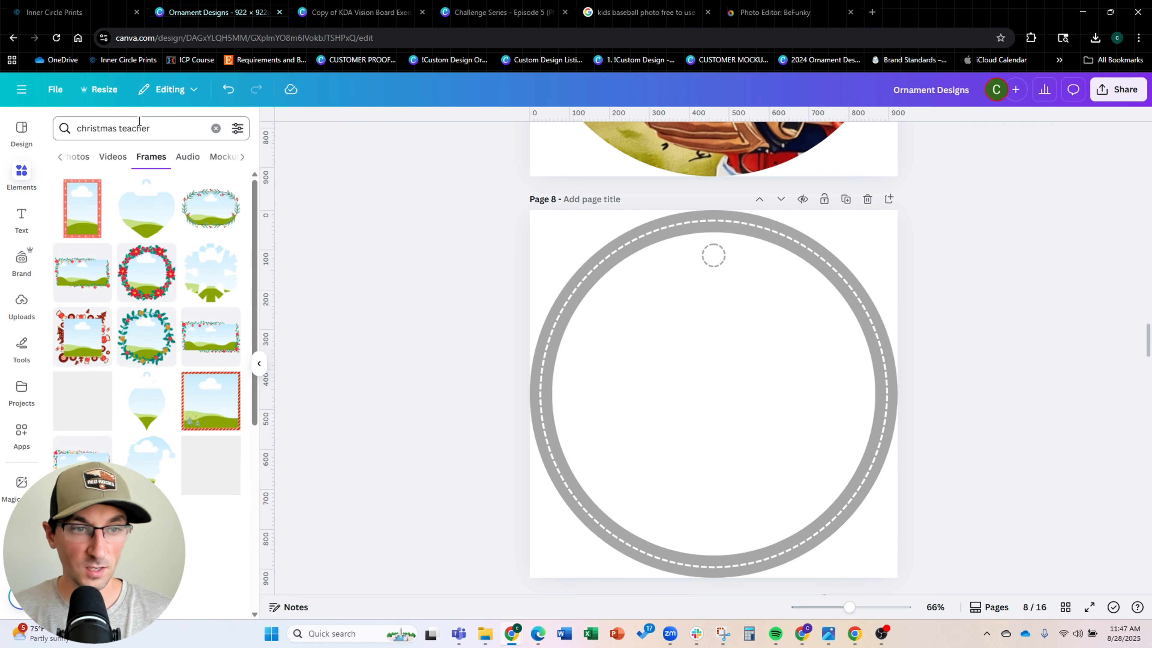
{"action": "left_click", "coordinate": [59, 157]}
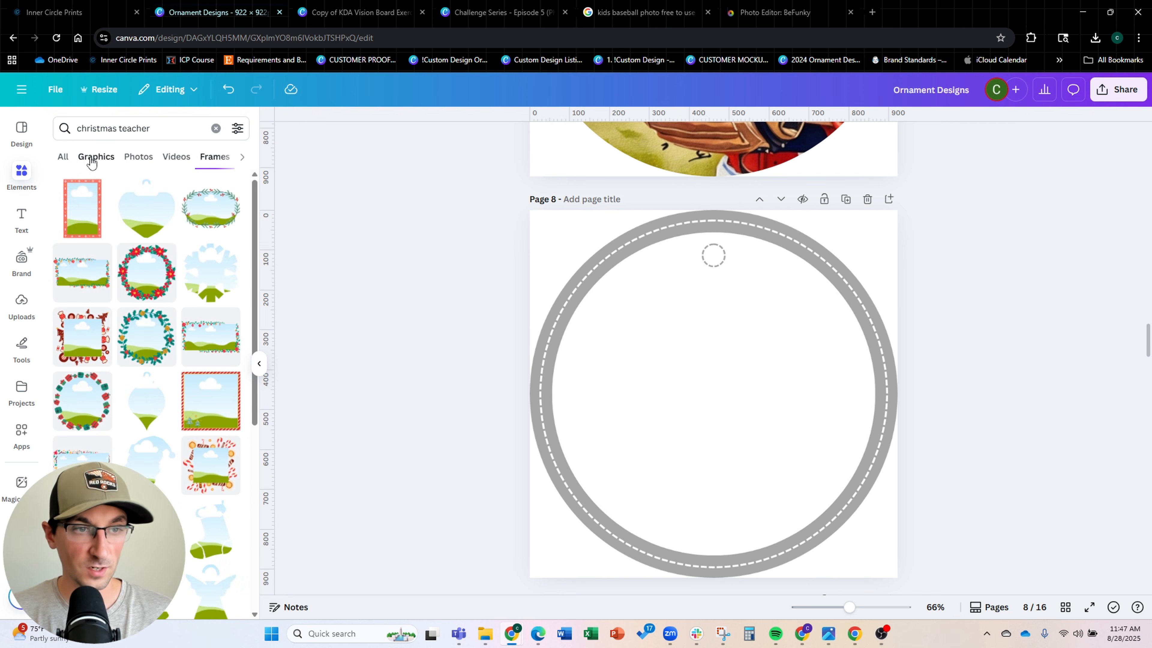
{"action": "left_click", "coordinate": [92, 159]}
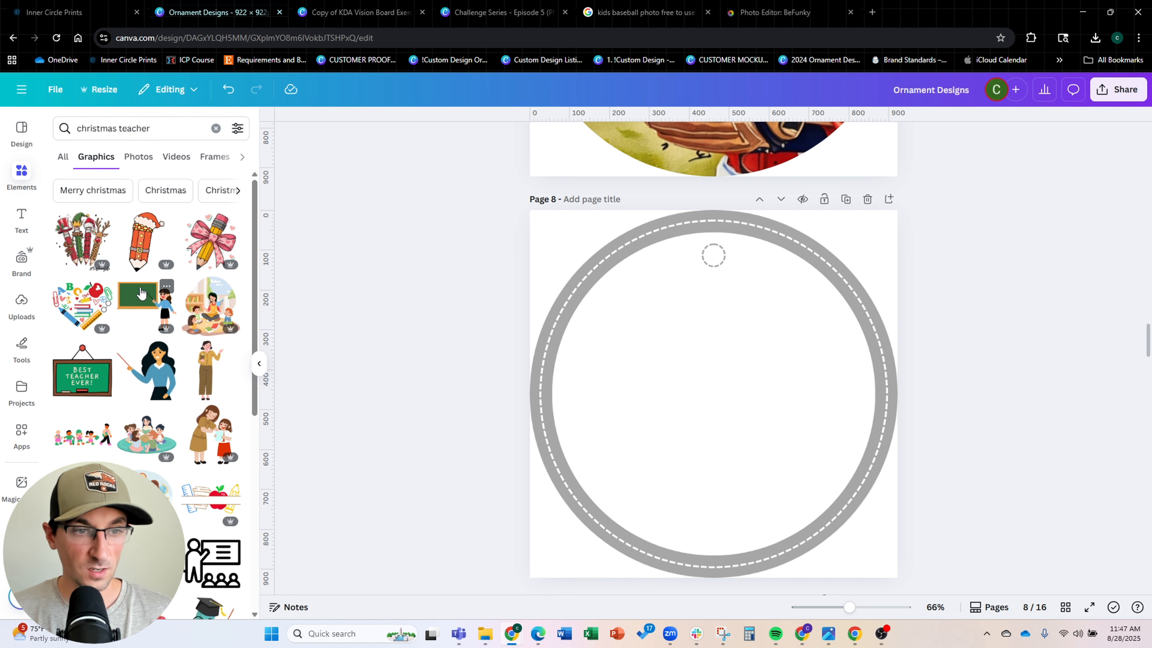
{"action": "scroll", "coordinate": [155, 283], "scroll_direction": "down", "scroll_amount": 7}
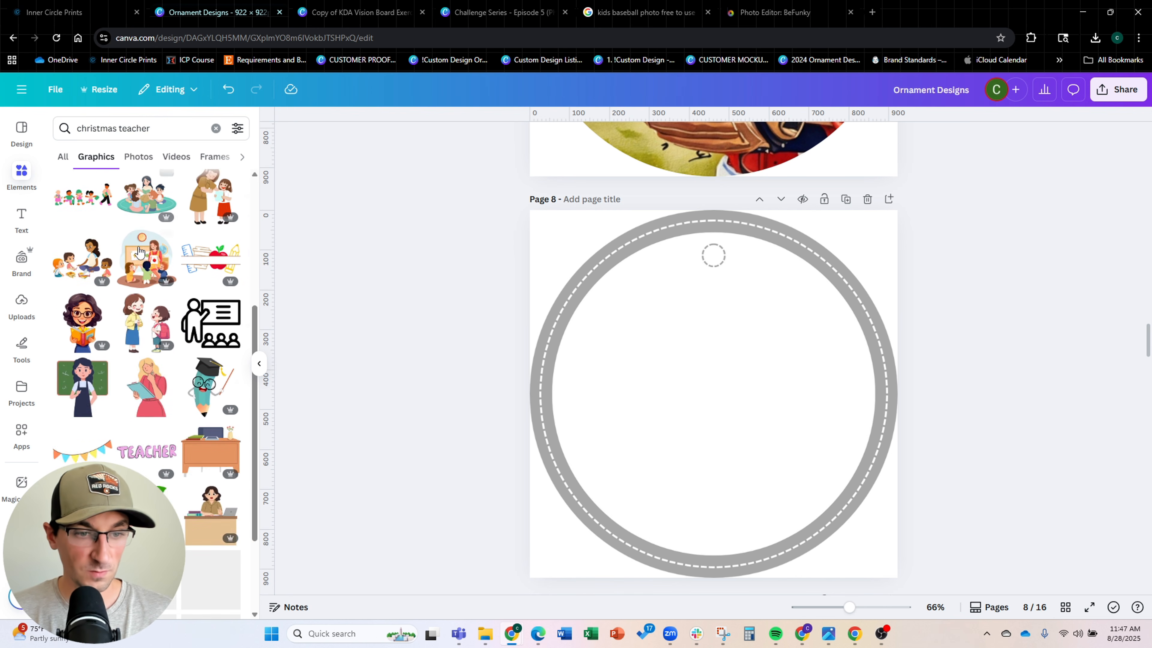
{"action": "scroll", "coordinate": [155, 283], "scroll_direction": "down", "scroll_amount": 8}
{"action": "scroll", "coordinate": [155, 285], "scroll_direction": "up", "scroll_amount": 7}
{"action": "scroll", "coordinate": [152, 281], "scroll_direction": "up", "scroll_amount": 8}
Search the graphics for "teacher christmas", add the four Christmas-hat pencils illustration to page 8, and enlarge it slightly in the circle's centre
{"action": "triple_click", "coordinate": [140, 129]}
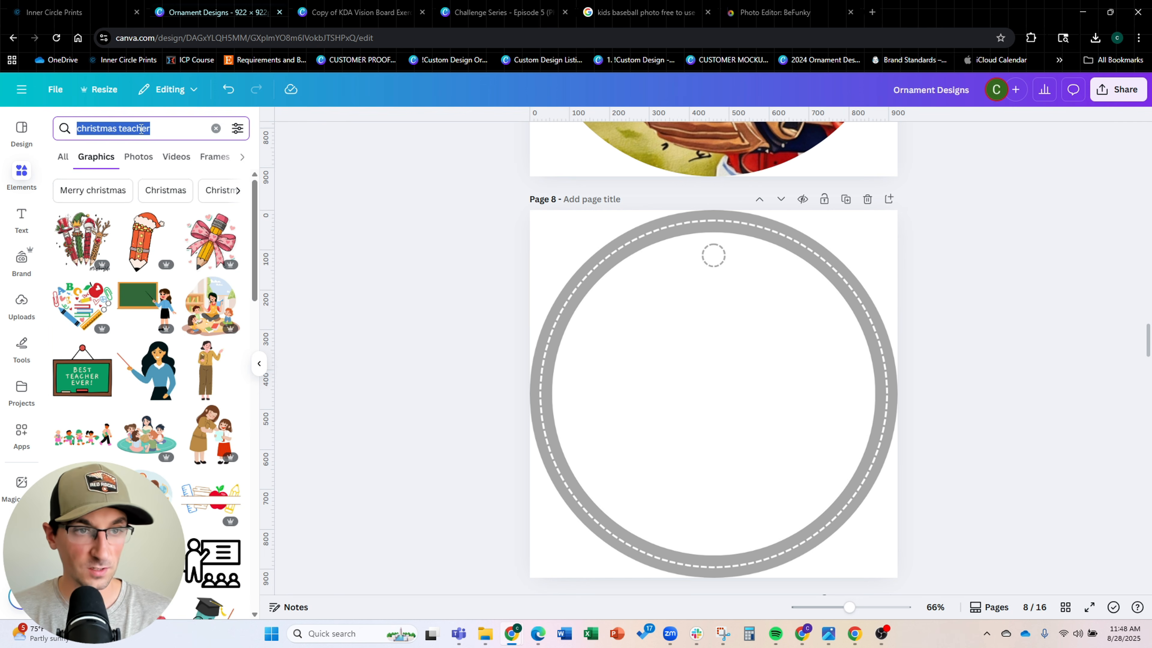
{"action": "type", "text": "teacher christmas"}
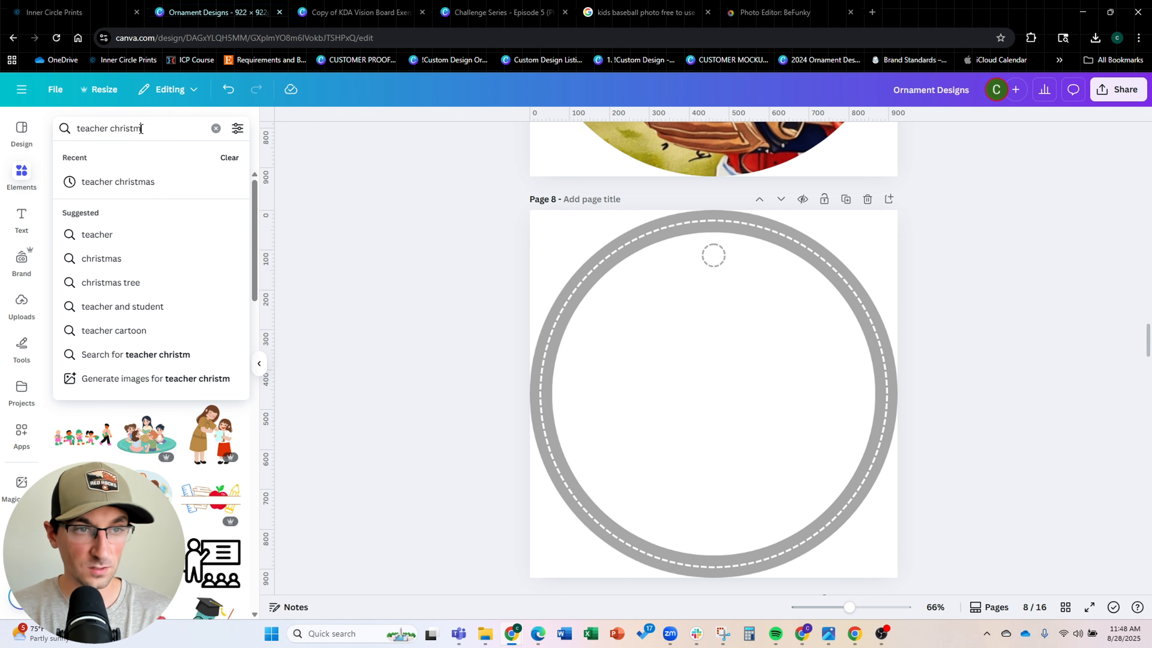
{"action": "key", "text": "Return"}
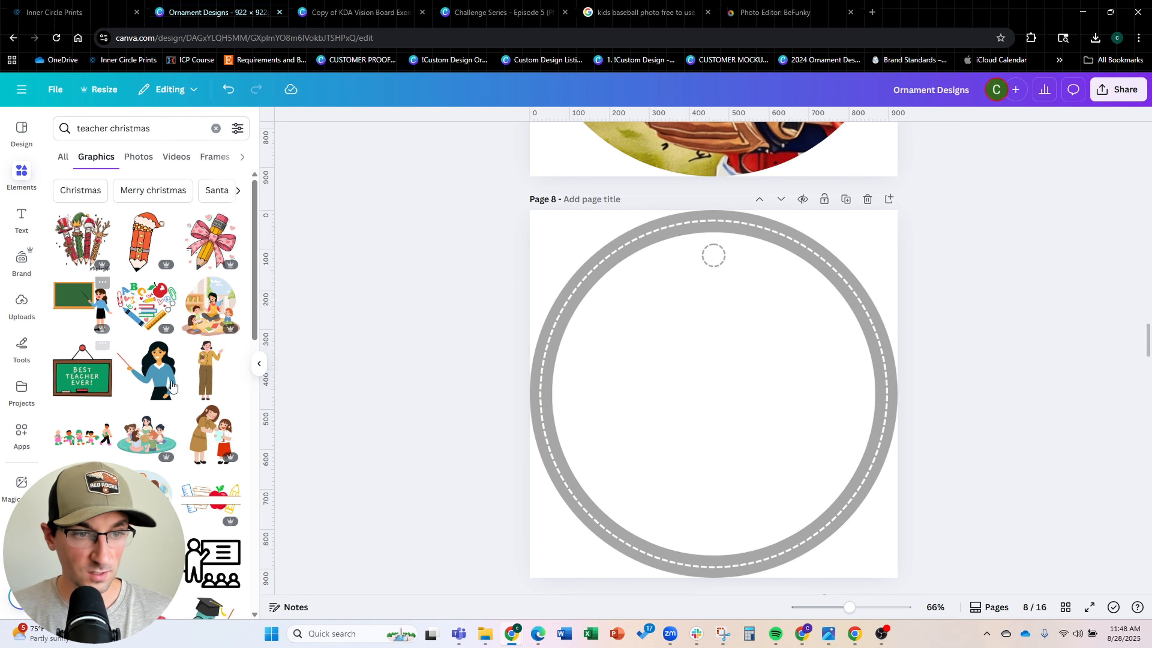
{"action": "left_click", "coordinate": [83, 240]}
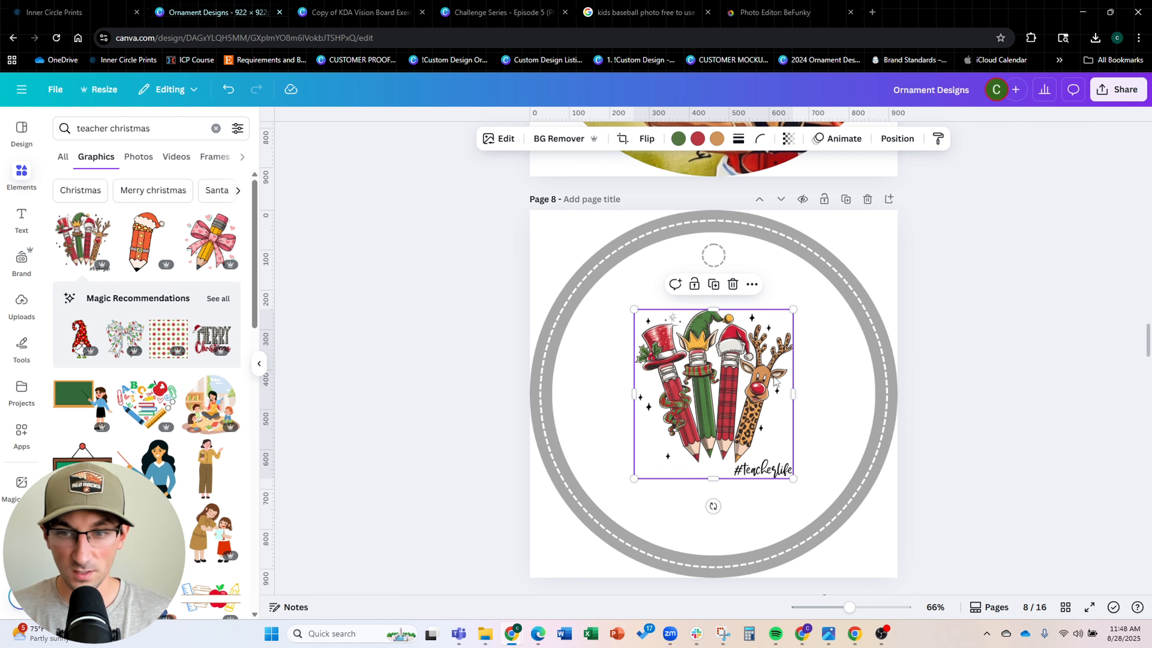
{"action": "left_click_drag", "start_coordinate": [794, 308], "coordinate": [820, 275]}
{"action": "left_click_drag", "start_coordinate": [770, 325], "coordinate": [754, 347]}
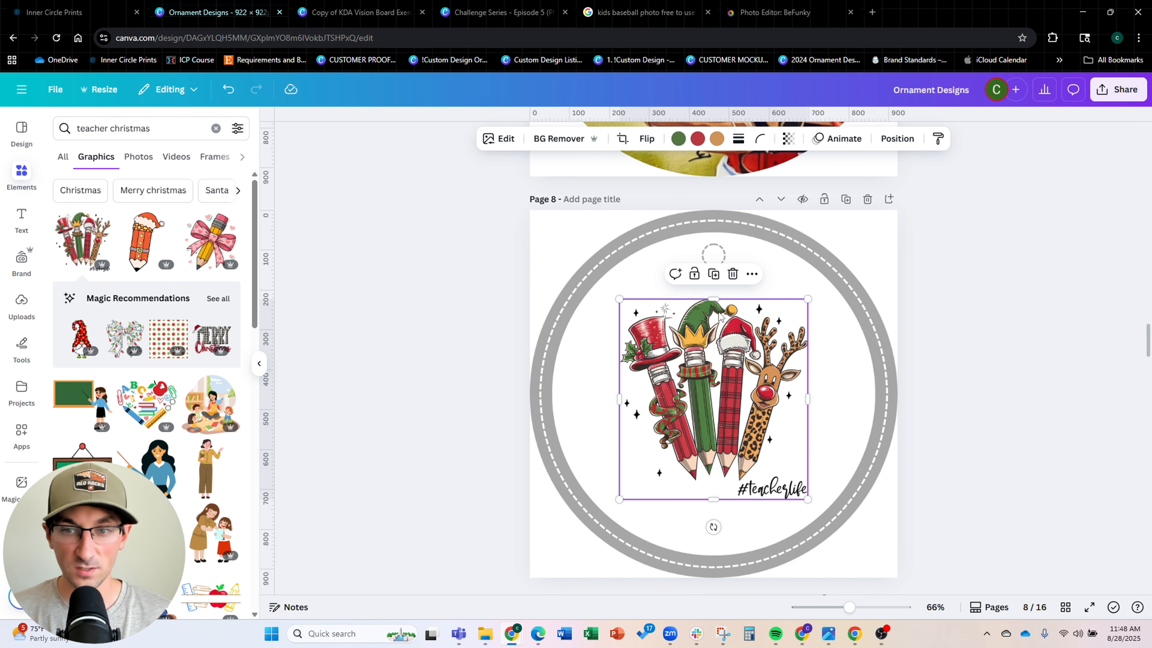
Erase the #teacherlife lettering and the black stars and sparkles around the pencils with Magic Eraser
{"action": "left_click", "coordinate": [493, 137]}
{"action": "left_click", "coordinate": [215, 294]}
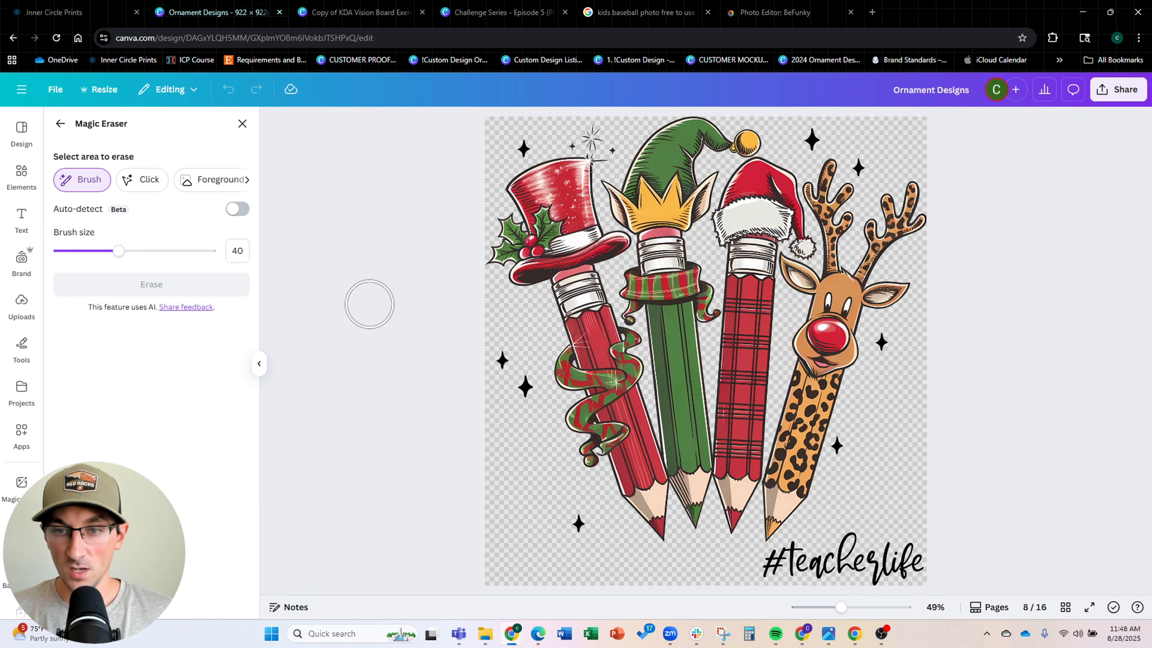
{"action": "mouse_move", "coordinate": [779, 565]}
{"action": "left_mouse_down"}
{"action": "mouse_move", "coordinate": [813, 554]}
{"action": "mouse_move", "coordinate": [790, 570]}
{"action": "mouse_move", "coordinate": [805, 577]}
{"action": "mouse_move", "coordinate": [874, 559]}
{"action": "mouse_move", "coordinate": [886, 526]}
{"action": "mouse_move", "coordinate": [845, 548]}
{"action": "mouse_move", "coordinate": [898, 576]}
{"action": "mouse_move", "coordinate": [928, 575]}
{"action": "mouse_move", "coordinate": [901, 565]}
{"action": "left_mouse_up"}
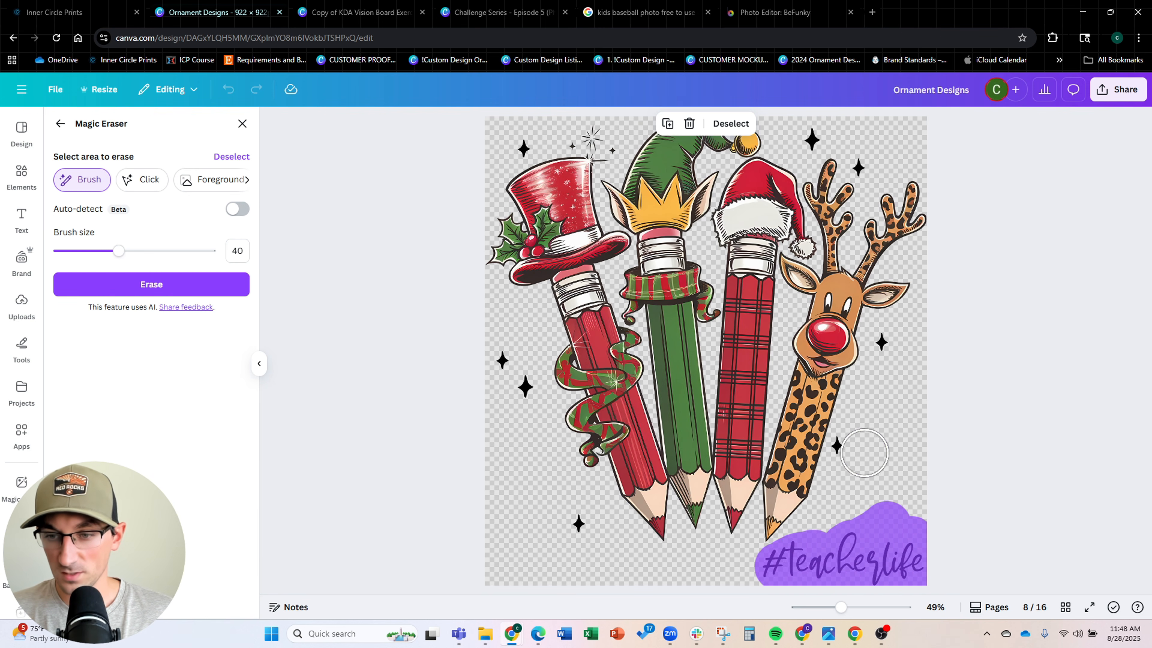
{"action": "left_click", "coordinate": [853, 449]}
{"action": "left_click", "coordinate": [894, 348]}
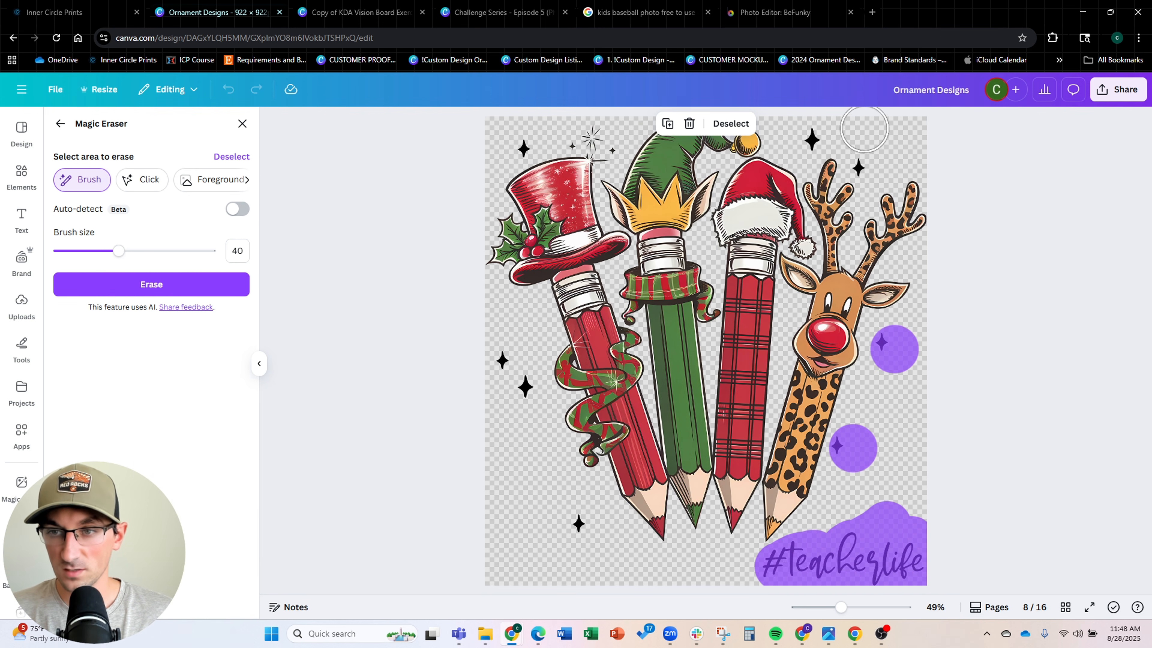
{"action": "left_click", "coordinate": [867, 157]}
{"action": "left_click", "coordinate": [814, 131]}
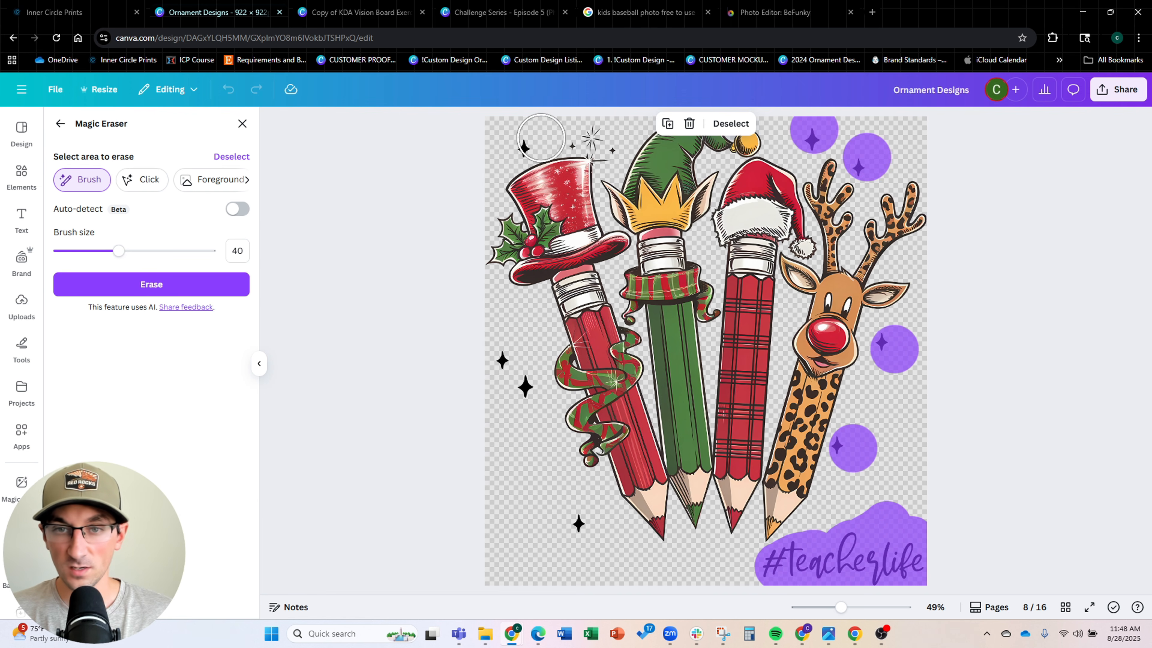
{"action": "left_click", "coordinate": [526, 137]}
{"action": "left_click", "coordinate": [502, 360]}
{"action": "left_click", "coordinate": [526, 390]}
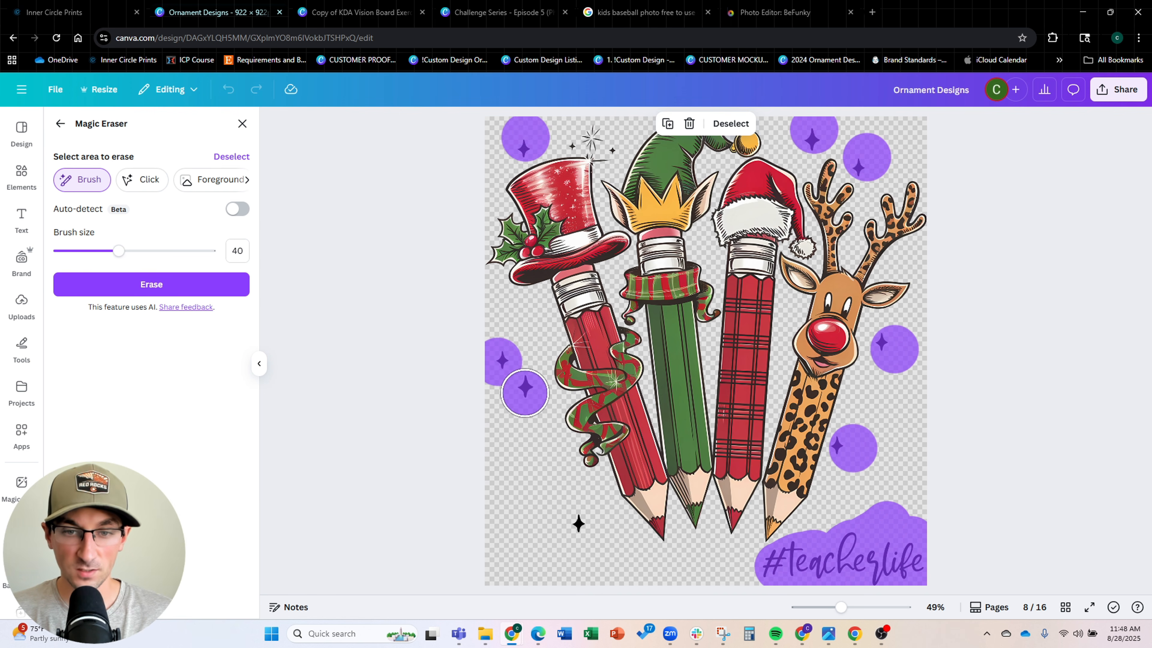
{"action": "left_click", "coordinate": [562, 523]}
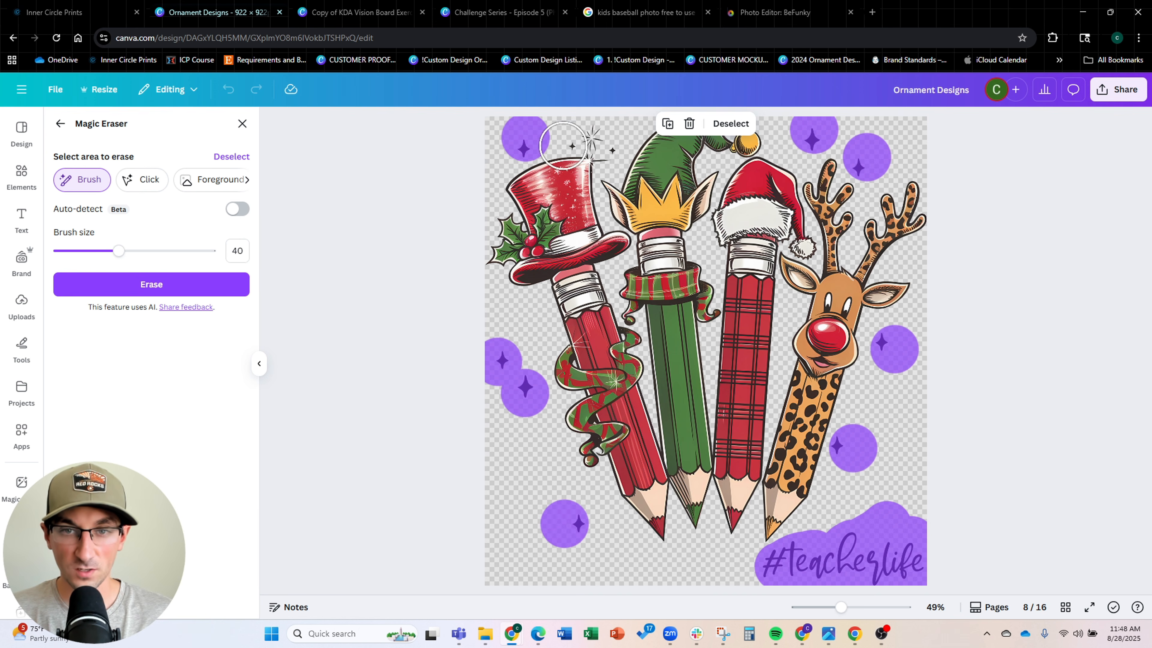
{"action": "left_click", "coordinate": [578, 131]}
{"action": "left_click", "coordinate": [612, 134]}
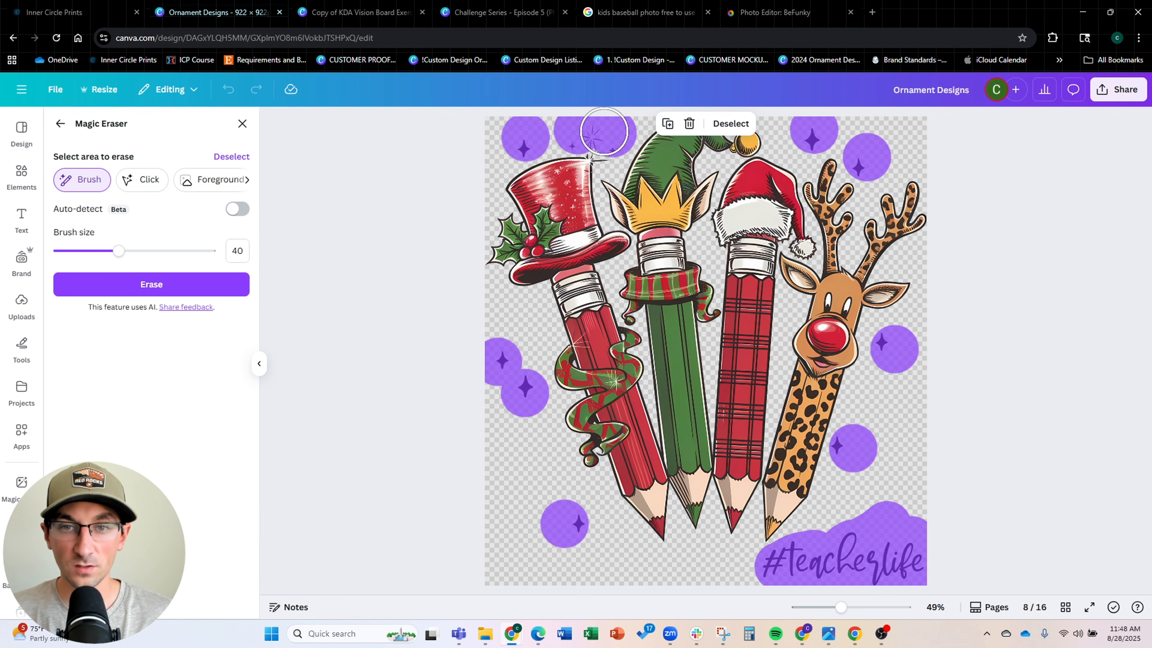
{"action": "left_click", "coordinate": [225, 284]}
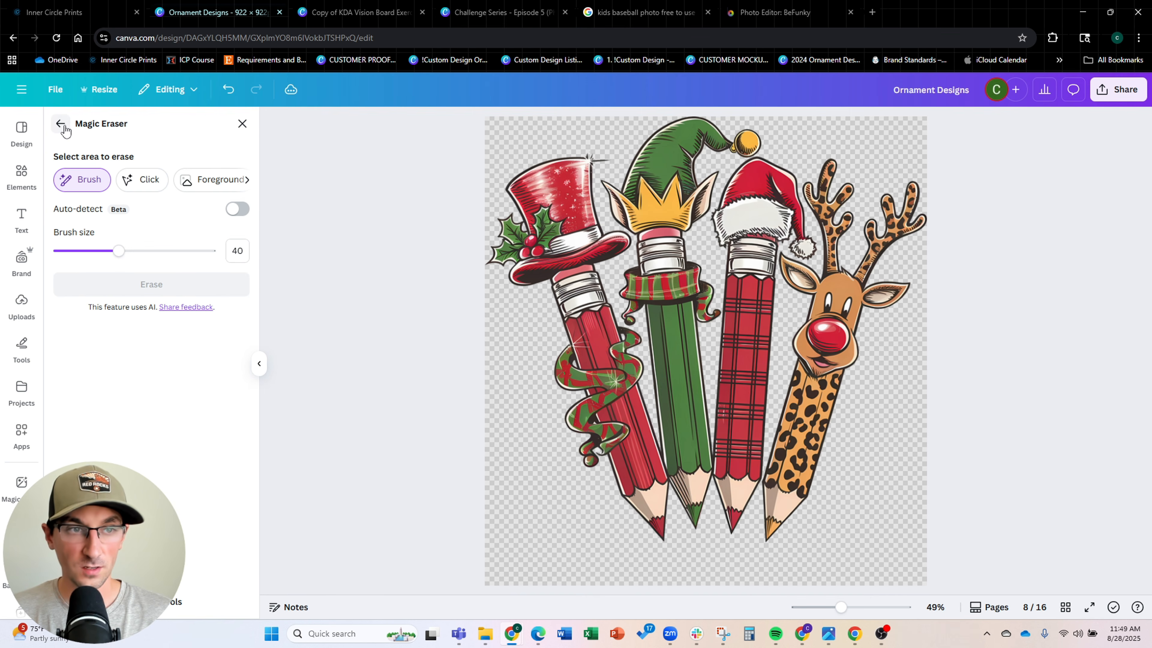
Leave the image editor, shrink the pencils graphic, and centre it inside the template's safe area
{"action": "left_click", "coordinate": [61, 125]}
{"action": "left_click_drag", "start_coordinate": [713, 499], "coordinate": [720, 485]}
{"action": "left_click_drag", "start_coordinate": [808, 299], "coordinate": [778, 327]}
{"action": "left_click_drag", "start_coordinate": [698, 404], "coordinate": [714, 402]}
{"action": "left_click", "coordinate": [1003, 373]}
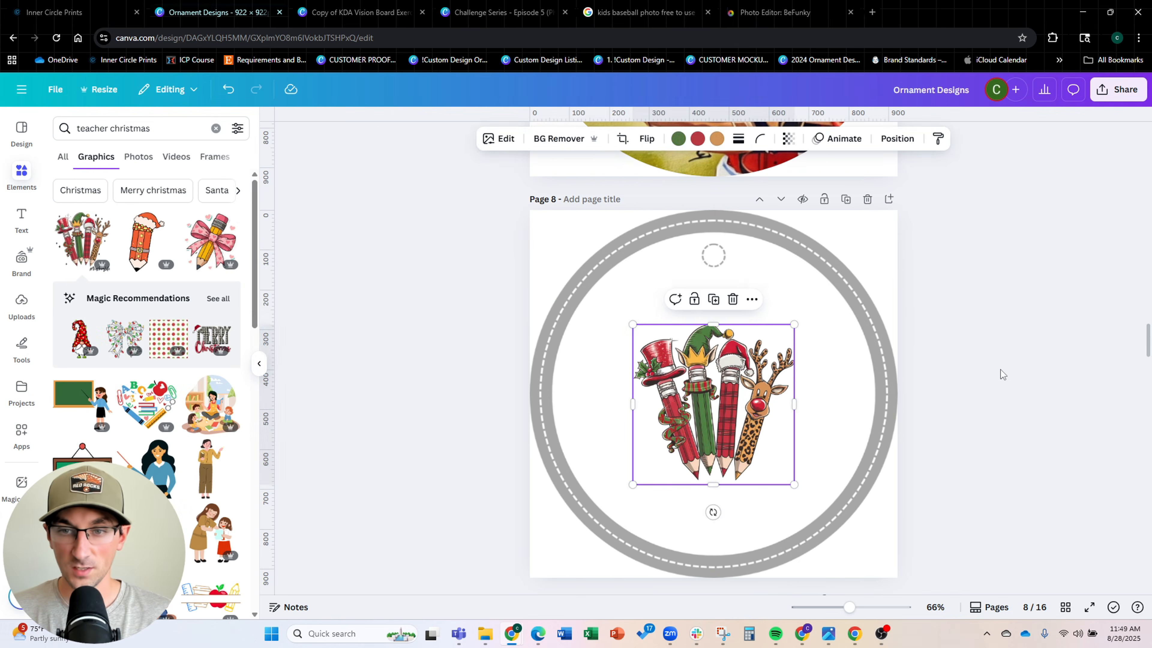
Reread the Teacher Ornament notes on page 4 for the thank-you wording and return to page 8
{"action": "scroll", "coordinate": [770, 383], "scroll_direction": "up", "scroll_amount": 20}
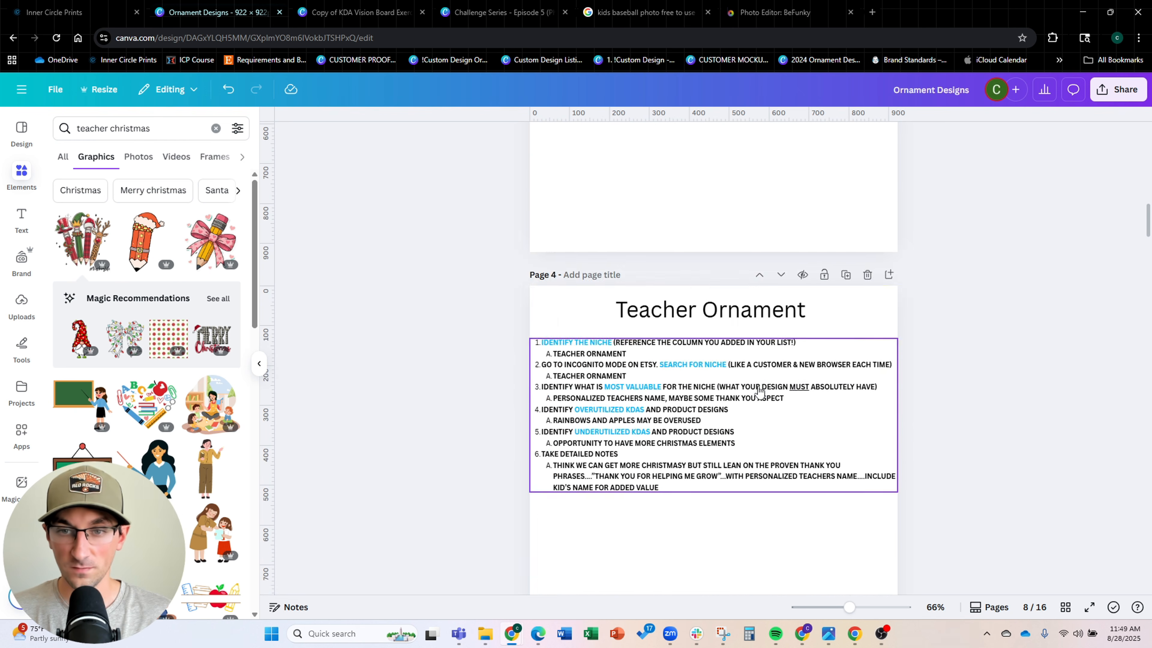
{"action": "scroll", "coordinate": [678, 314], "scroll_direction": "down", "scroll_amount": 3}
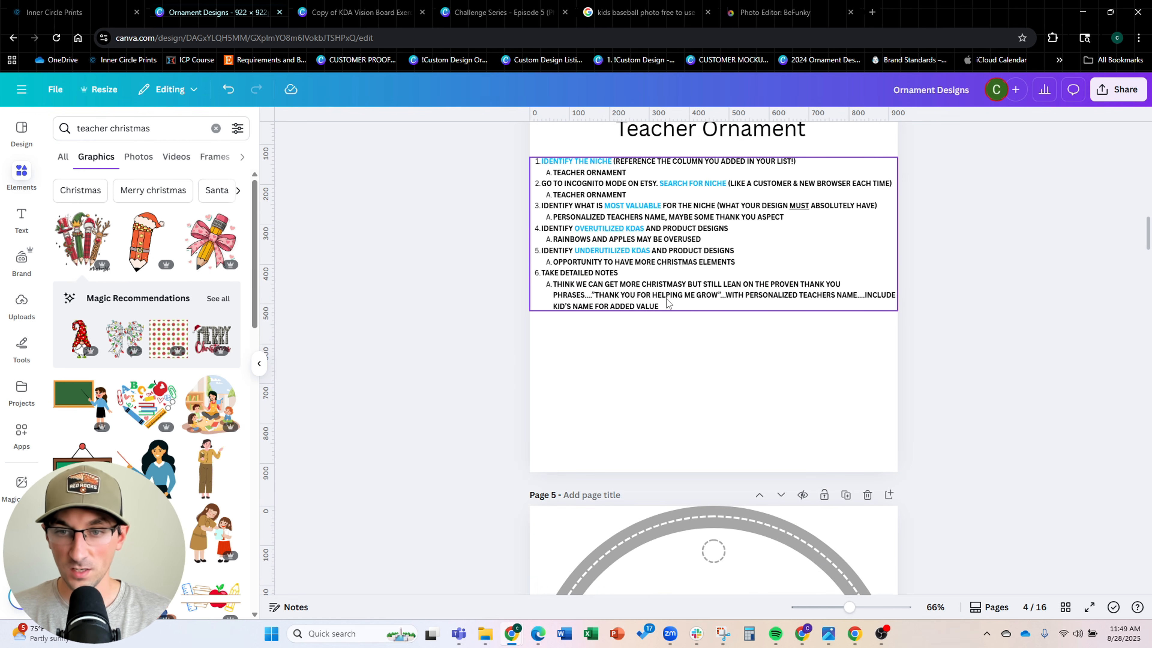
{"action": "scroll", "coordinate": [726, 340], "scroll_direction": "down", "scroll_amount": 7}
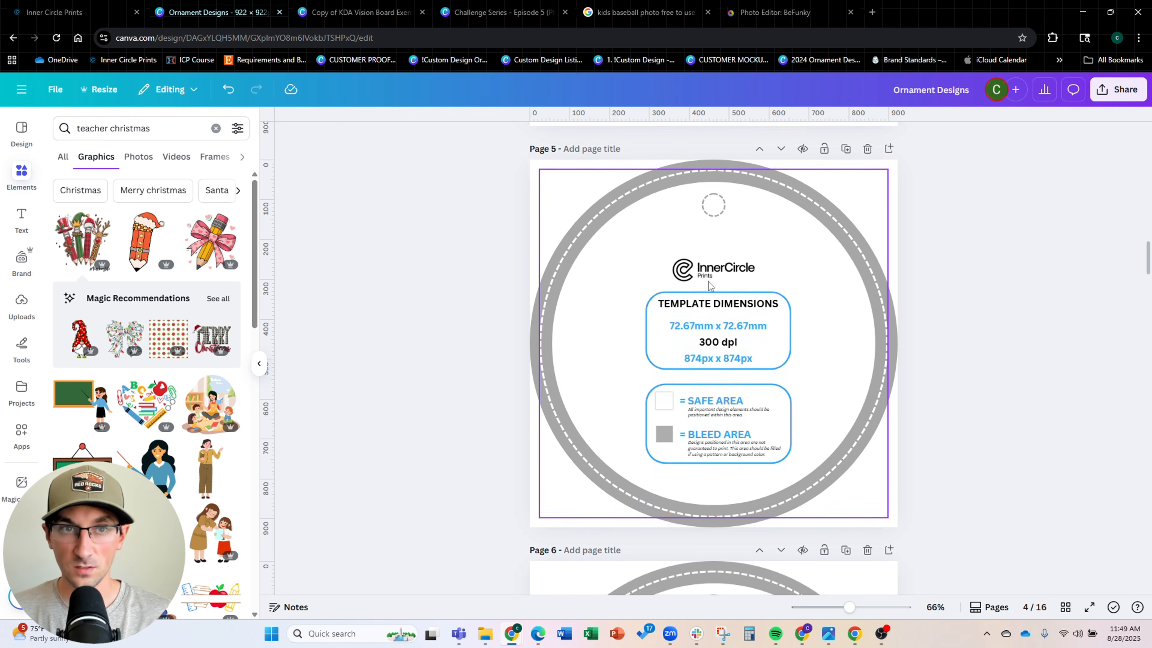
{"action": "scroll", "coordinate": [755, 271], "scroll_direction": "down", "scroll_amount": 6}
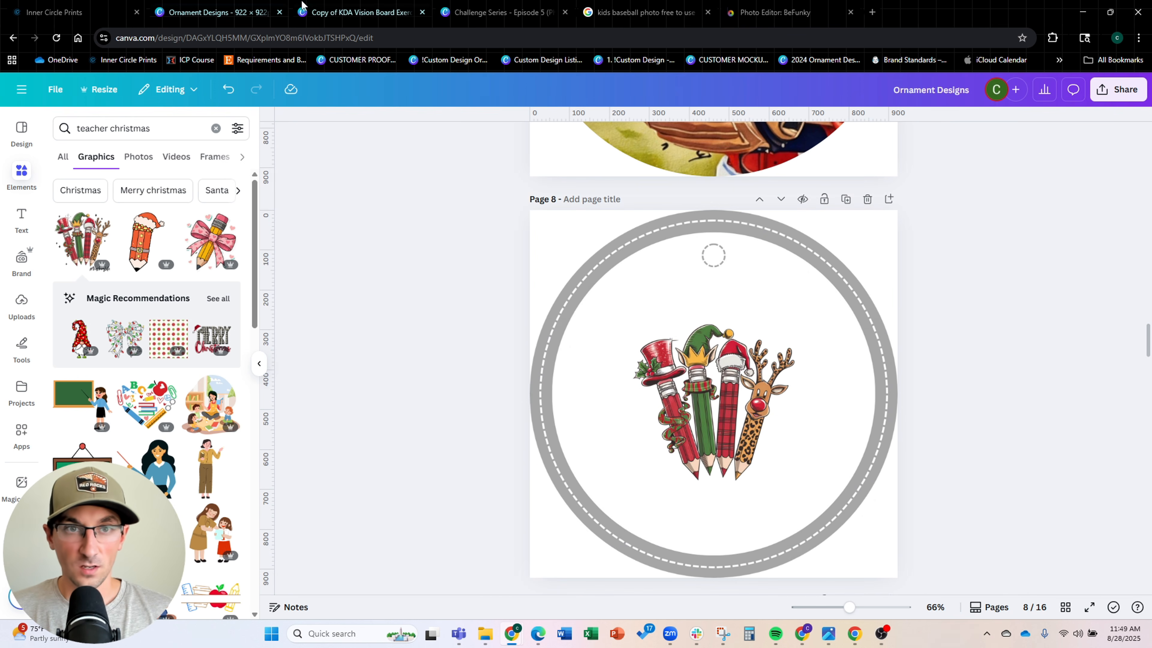
Copy the Typewriter font sample from page 11 of the KDA Vision Board Exercise design and paste it onto page 8 of Ornament Designs
{"action": "left_click", "coordinate": [320, 4]}
{"action": "scroll", "coordinate": [362, 297], "scroll_direction": "down", "scroll_amount": 2}
{"action": "left_click", "coordinate": [320, 269]}
{"action": "scroll", "coordinate": [320, 269], "scroll_direction": "up", "scroll_amount": 4}
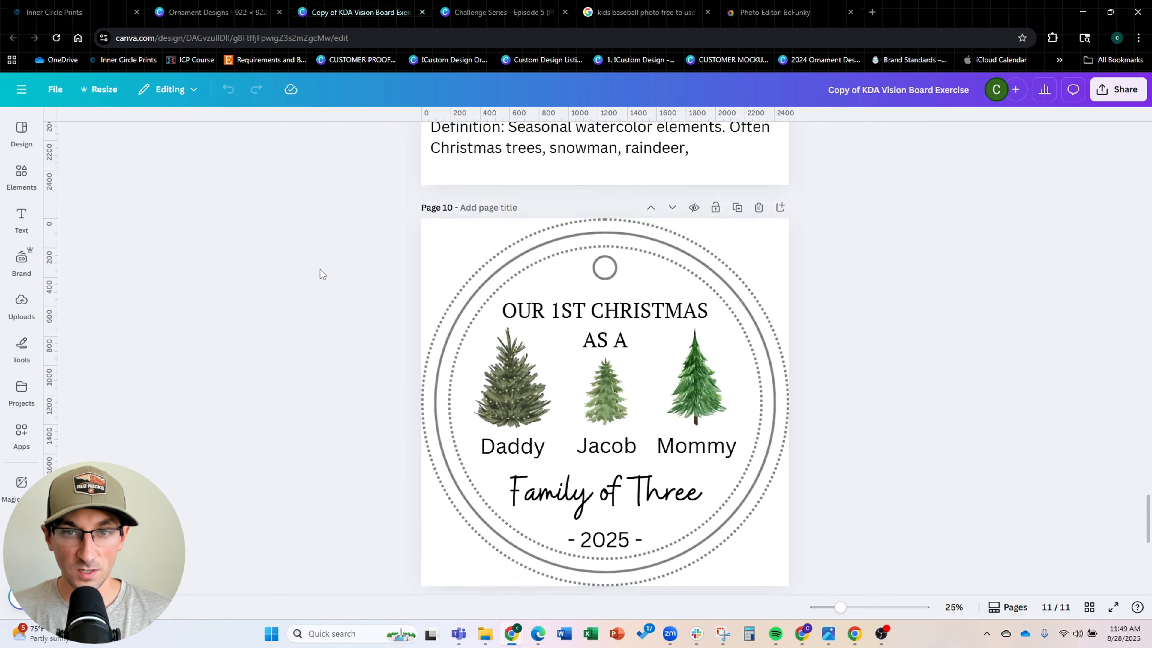
{"action": "scroll", "coordinate": [331, 267], "scroll_direction": "down", "scroll_amount": 2}
{"action": "scroll", "coordinate": [342, 261], "scroll_direction": "down", "scroll_amount": 3}
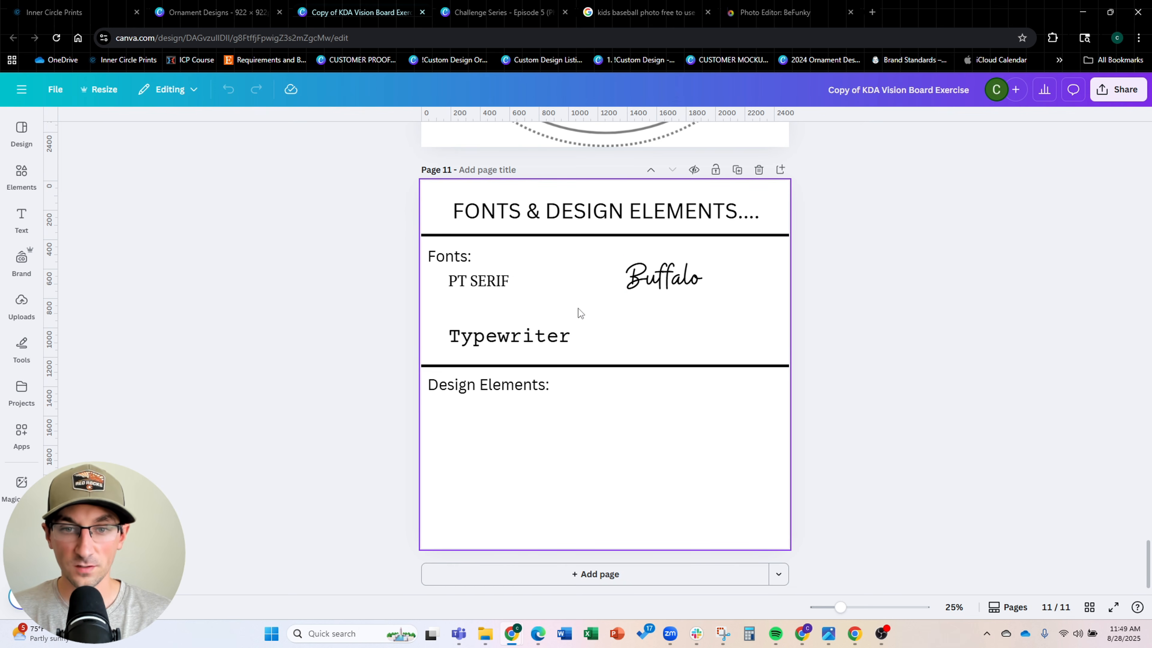
{"action": "left_click", "coordinate": [802, 634]}
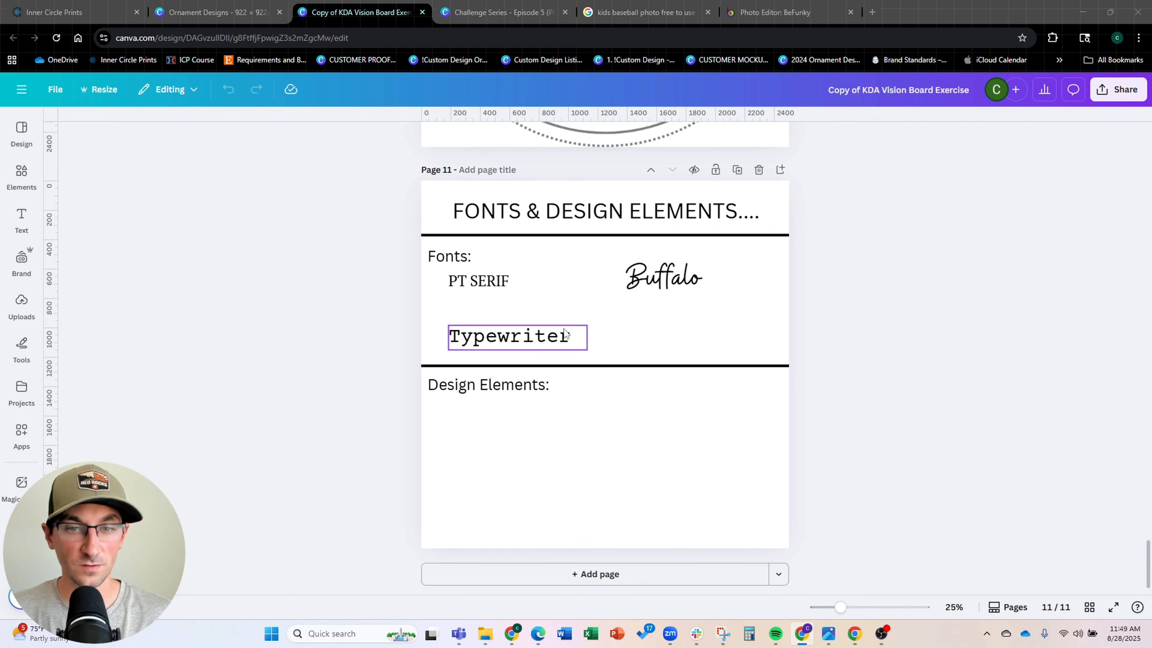
{"action": "left_click", "coordinate": [560, 346]}
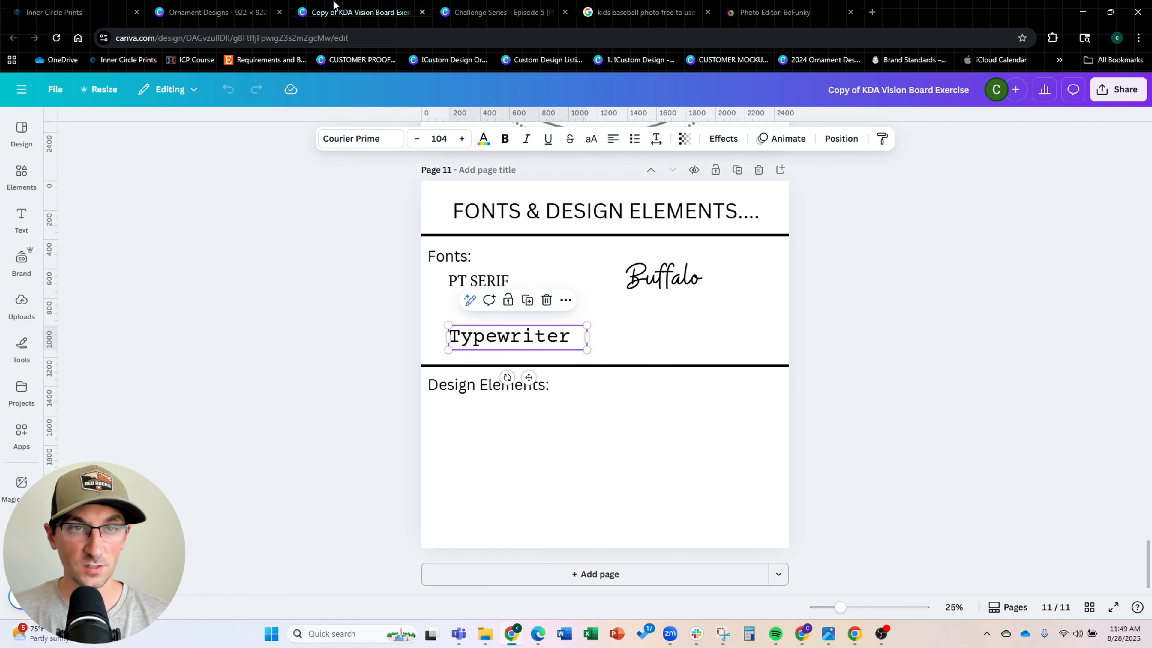
{"action": "left_click", "coordinate": [203, 7]}
{"action": "key", "text": "ctrl+v"}
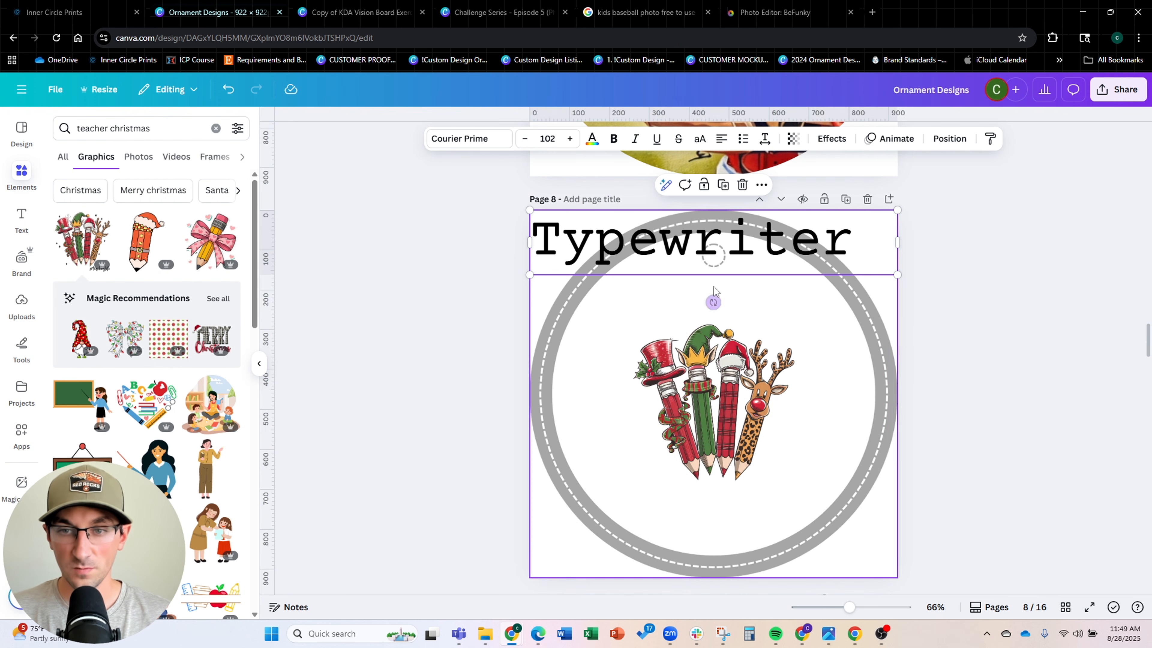
Shrink the pasted text to size 36.3, place it above the pencils, and replace its wording with "Thank you for helping me grow"
{"action": "left_click_drag", "start_coordinate": [739, 291], "coordinate": [739, 386]}
{"action": "left_click_drag", "start_coordinate": [905, 368], "coordinate": [724, 310]}
{"action": "double_click", "coordinate": [724, 310]}
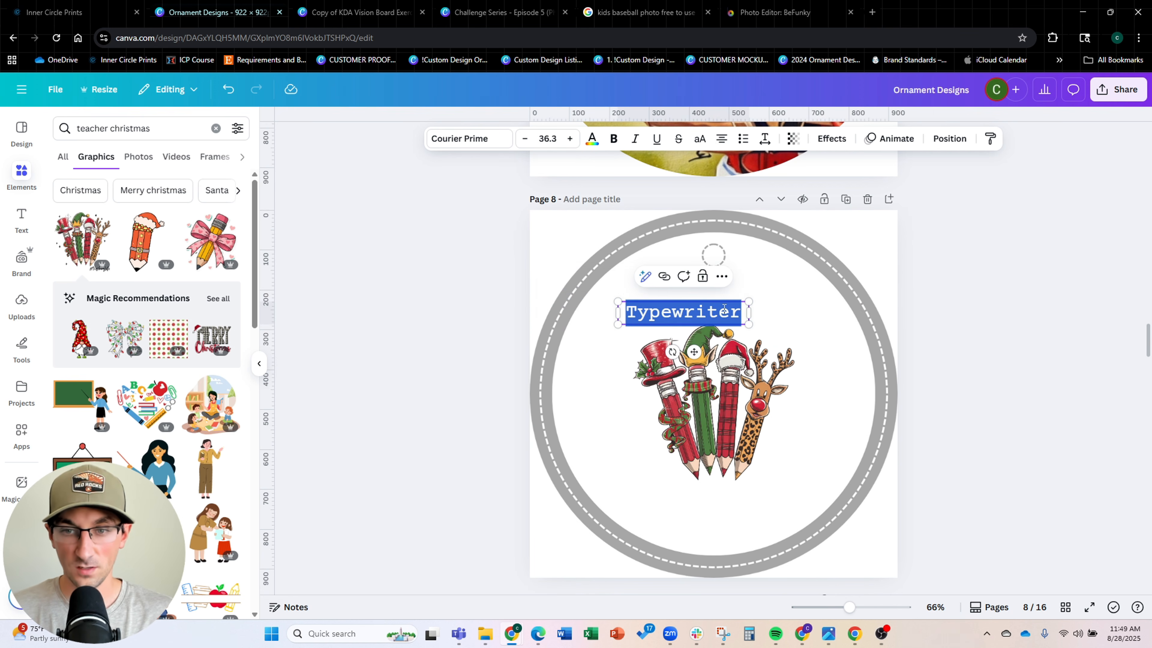
{"action": "type", "text": "Thank you for"}
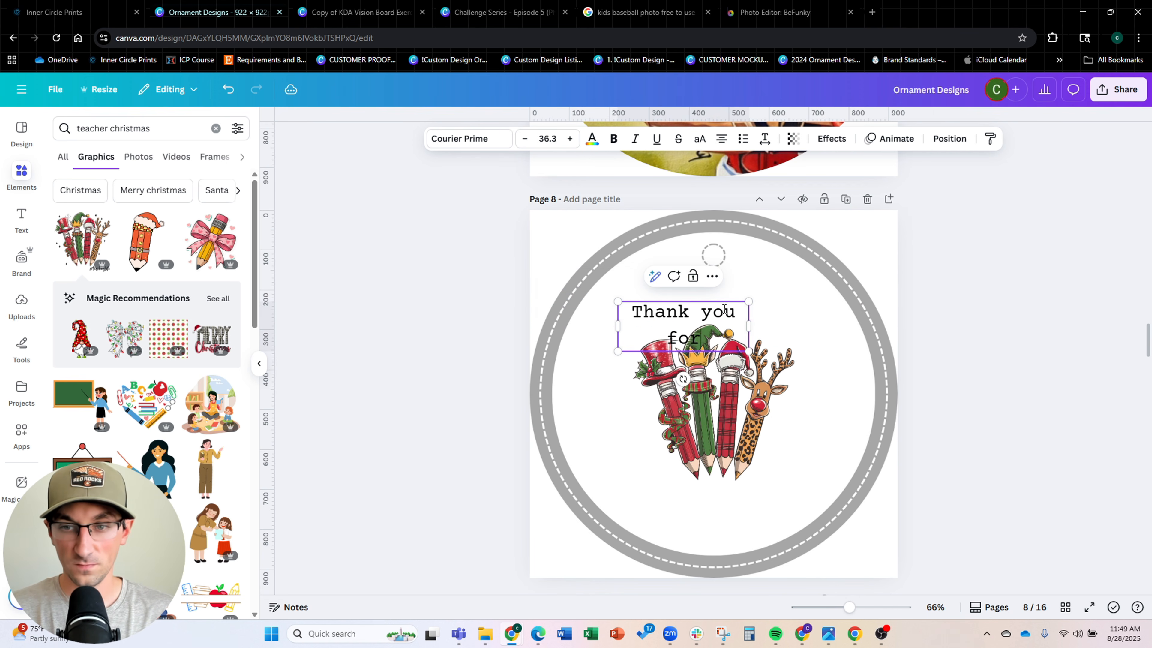
{"action": "type", "text": " helping me grow"}
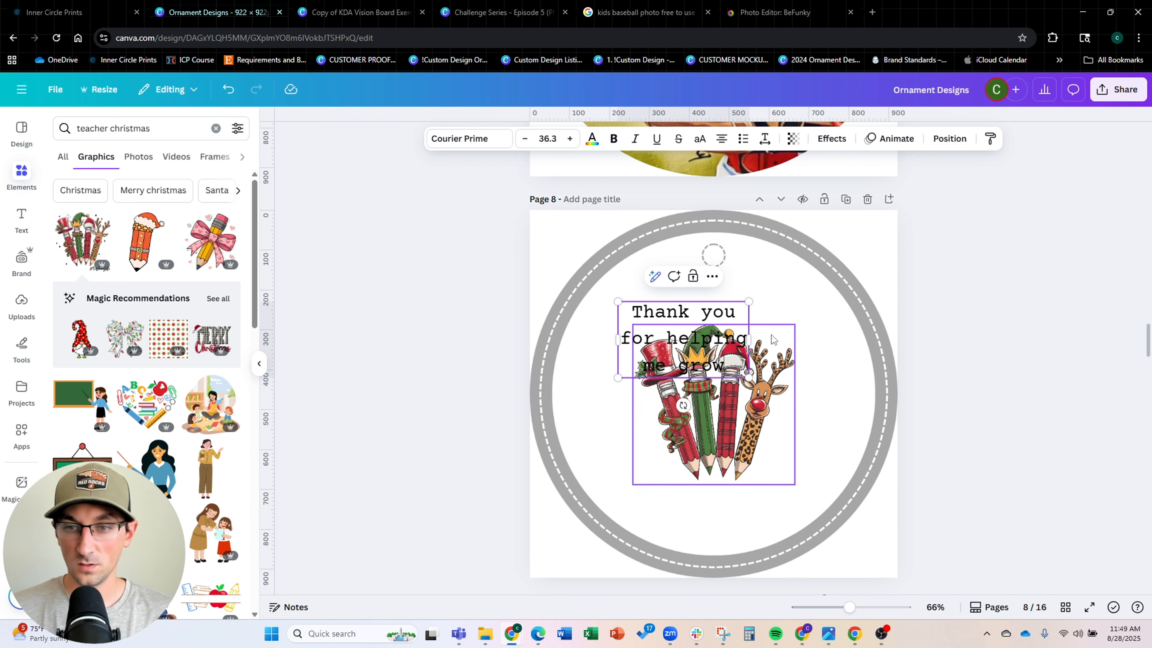
Fit the thank-you phrase on one line above the pencils, end it with an exclamation mark, and size it to about 29.1
{"action": "left_click_drag", "start_coordinate": [748, 339], "coordinate": [856, 363]}
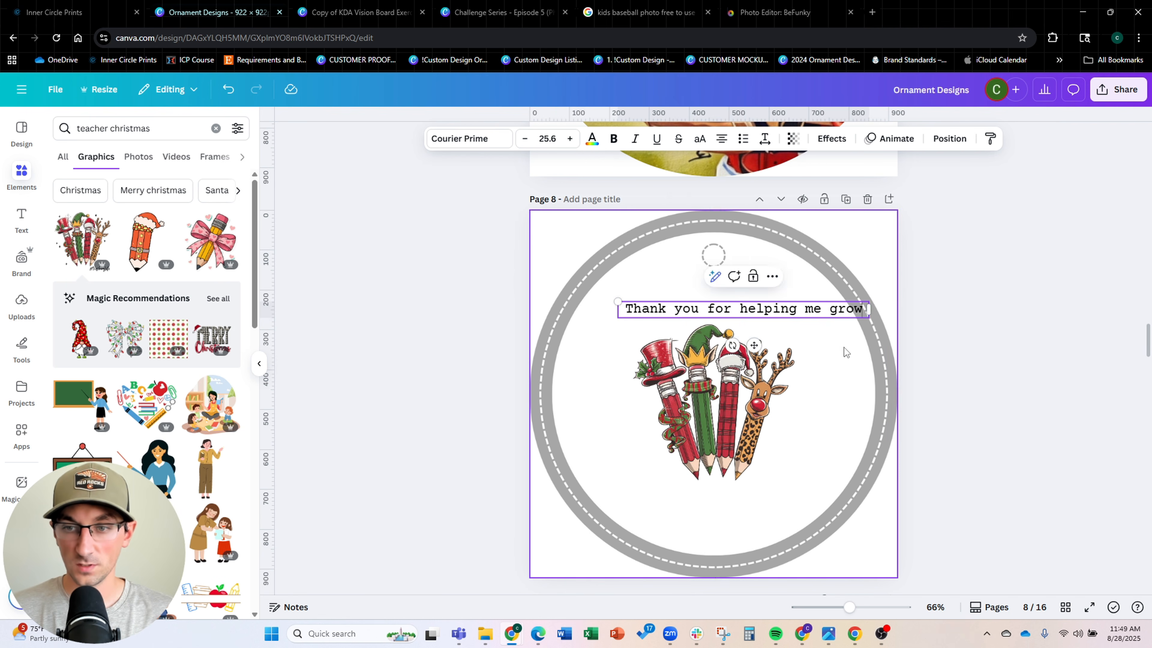
{"action": "left_click_drag", "start_coordinate": [771, 309], "coordinate": [696, 312]}
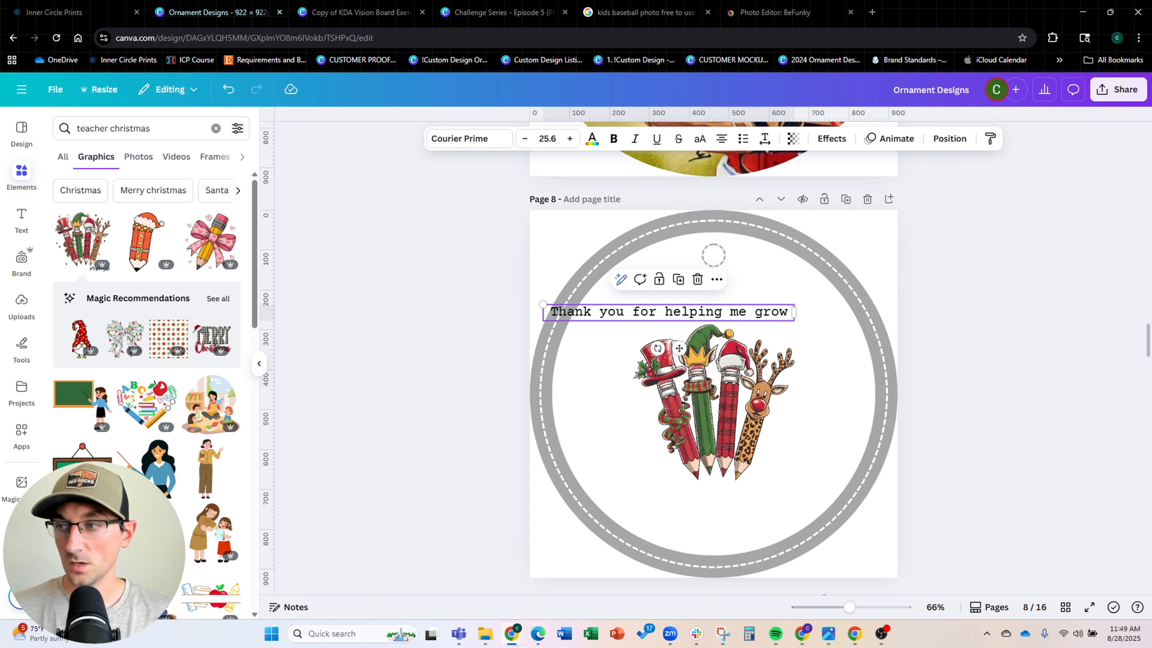
{"action": "left_click", "coordinate": [791, 314]}
{"action": "type", "text": "!"}
{"action": "left_click_drag", "start_coordinate": [794, 303], "coordinate": [820, 322]}
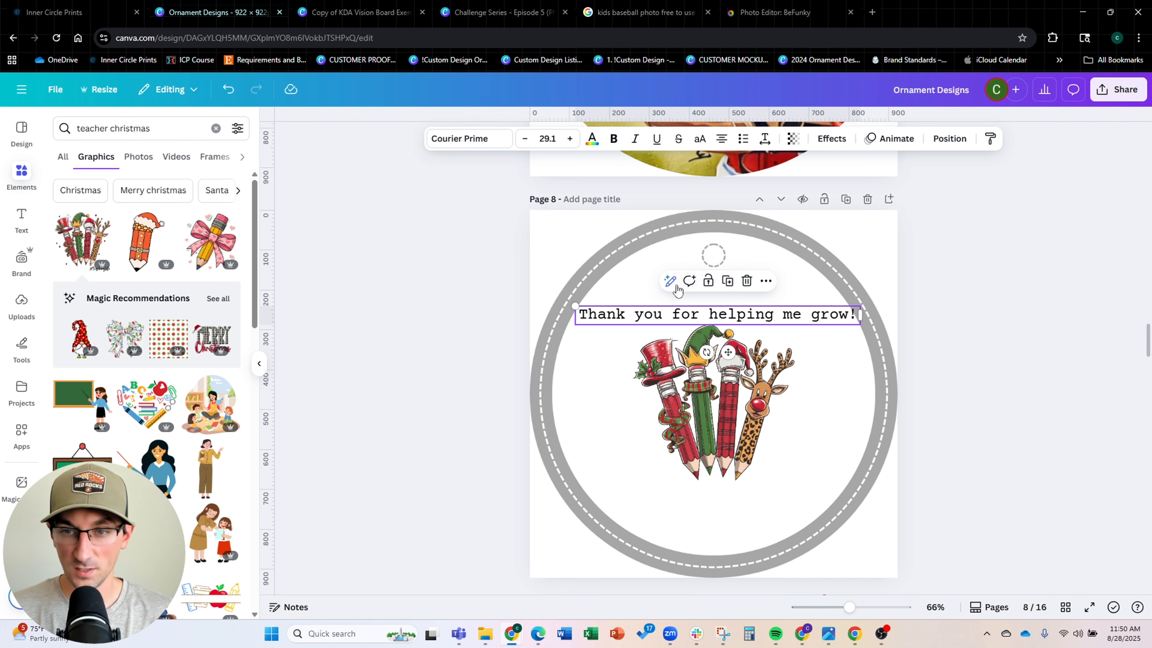
Lower the pencil graphic slightly on page 8 and re-center the thank-you phrase above it
{"action": "left_click_drag", "start_coordinate": [756, 369], "coordinate": [758, 381]}
{"action": "left_click_drag", "start_coordinate": [821, 317], "coordinate": [771, 321]}
{"action": "scroll", "coordinate": [778, 323], "scroll_direction": "up", "scroll_amount": 2}
{"action": "left_click", "coordinate": [1019, 321]}
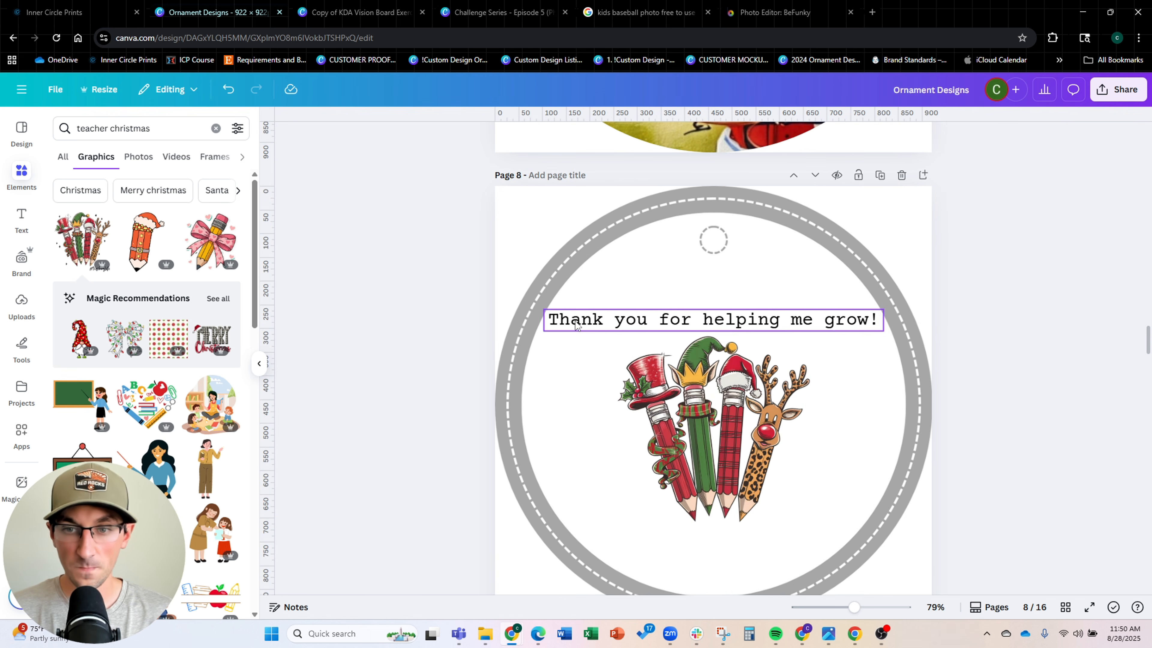
Copy the Buffalo font sample from page 11 of the KDA Vision Board Exercise design, paste it onto page 8 of Ornament Designs, and center-align it
{"action": "left_click", "coordinate": [368, 10]}
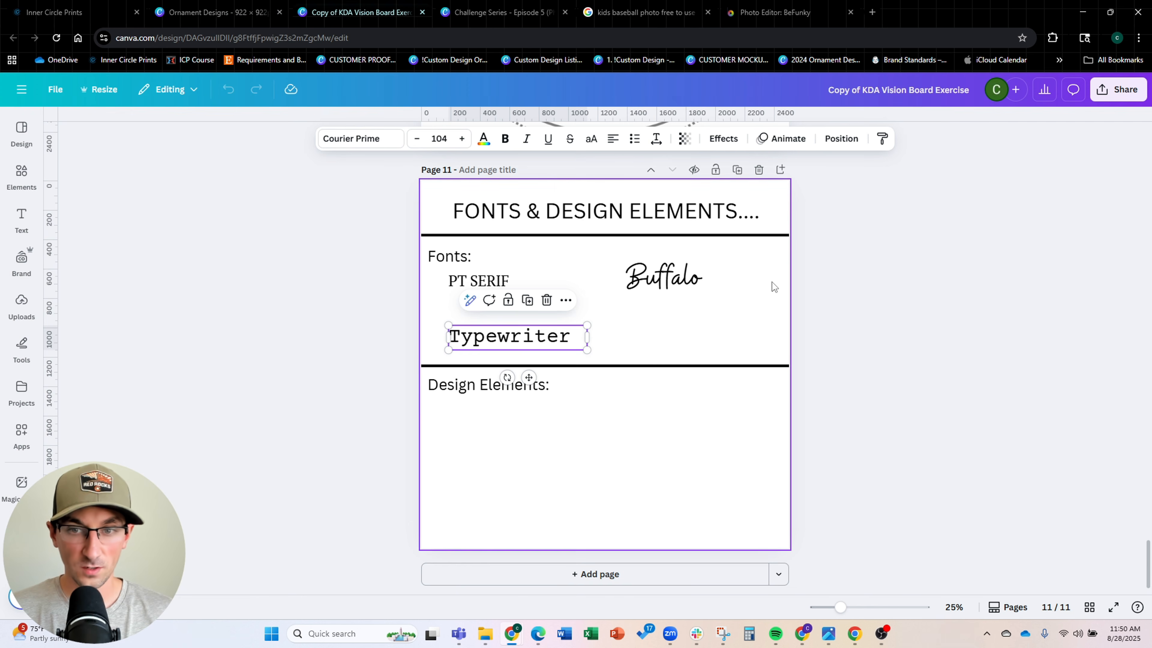
{"action": "left_click", "coordinate": [666, 285]}
{"action": "left_click", "coordinate": [192, 8]}
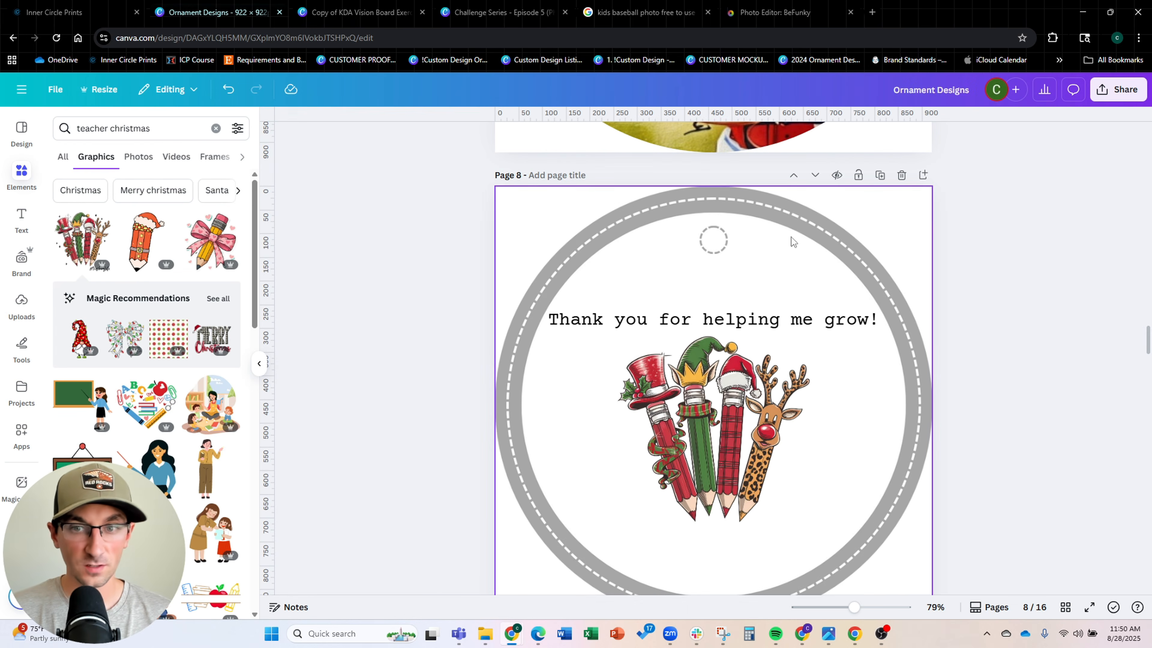
{"action": "key", "text": "ctrl+v"}
{"action": "double_click", "coordinate": [818, 271]}
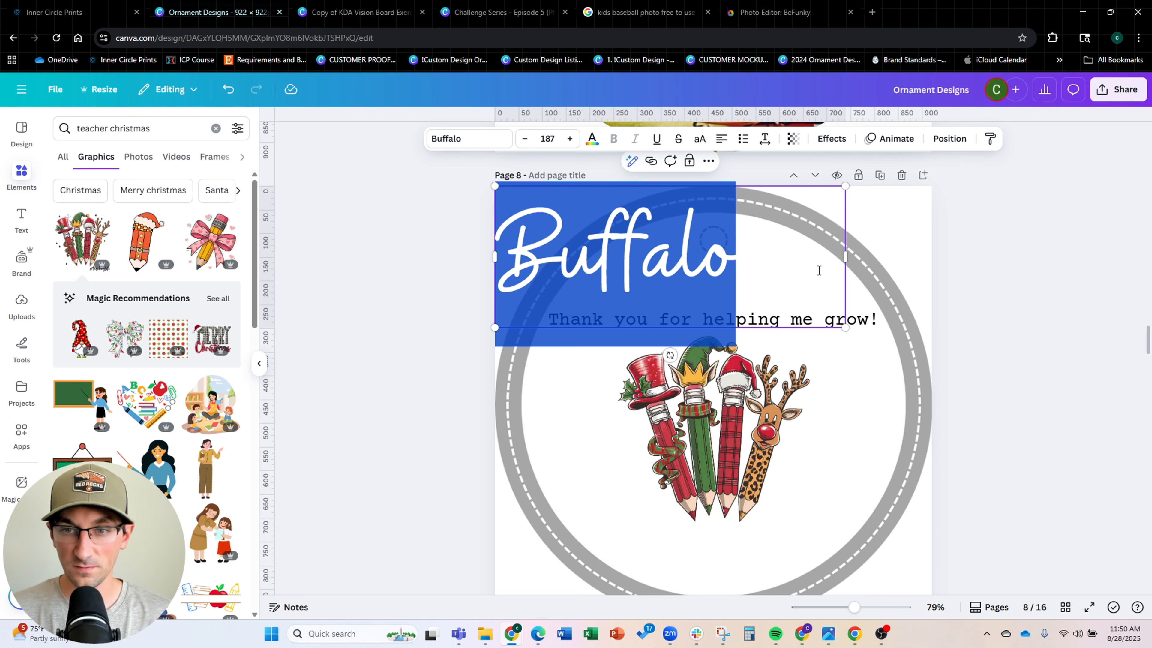
{"action": "left_click", "coordinate": [724, 142]}
{"action": "key", "text": "Escape"}
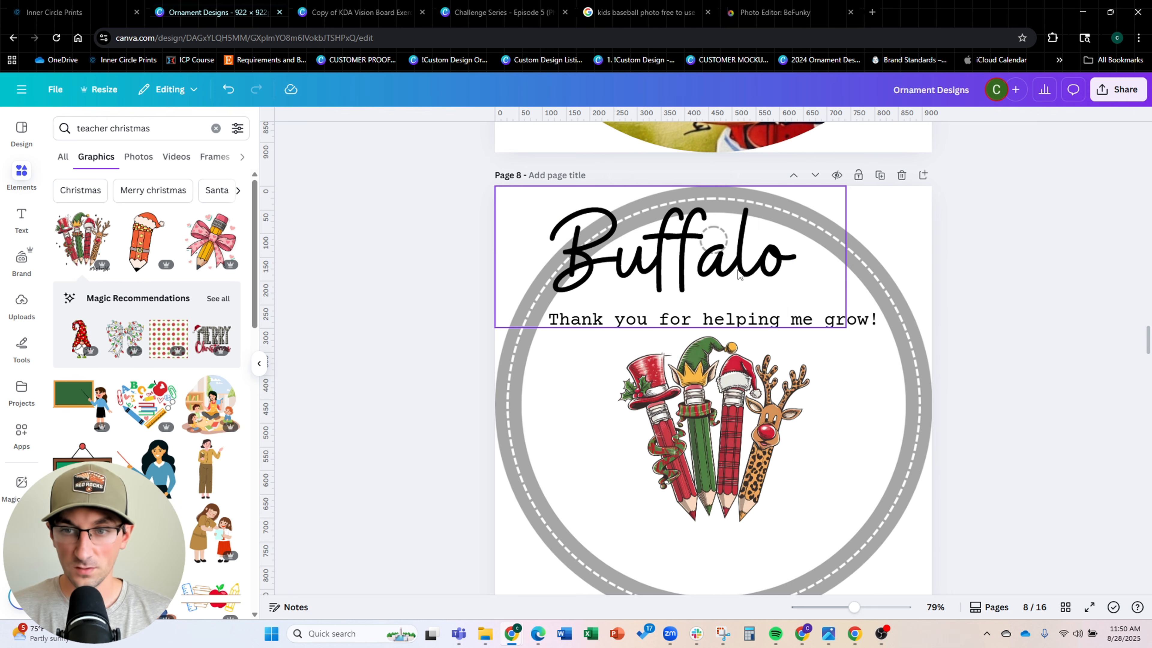
Shrink the pasted Buffalo text to size 89.9, place it above the thank-you phrase, and replace its wording with a sample teacher's name
{"action": "left_click_drag", "start_coordinate": [844, 327], "coordinate": [673, 258]}
{"action": "left_click_drag", "start_coordinate": [602, 234], "coordinate": [736, 292]}
{"action": "double_click", "coordinate": [736, 293]}
{"action": "type", "text": "Mrs. Smith"}
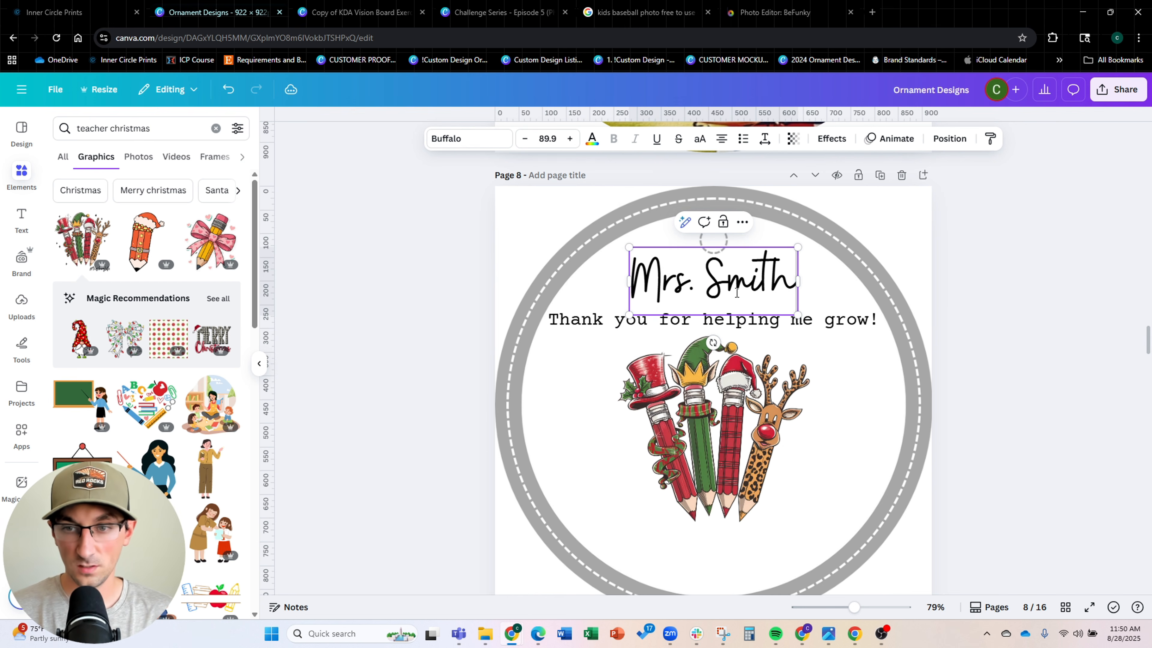
Enlarge the teacher's name to size 92.8 and center it horizontally just above the thank-you phrase, checking its page alignment
{"action": "key", "text": "Escape"}
{"action": "left_click_drag", "start_coordinate": [794, 320], "coordinate": [796, 325]}
{"action": "left_click", "coordinate": [778, 281]}
{"action": "left_click_drag", "start_coordinate": [798, 248], "coordinate": [805, 256]}
{"action": "left_click_drag", "start_coordinate": [769, 414], "coordinate": [770, 424]}
{"action": "left_click_drag", "start_coordinate": [795, 303], "coordinate": [774, 306]}
{"action": "scroll", "coordinate": [774, 306], "scroll_direction": "up", "scroll_amount": 3}
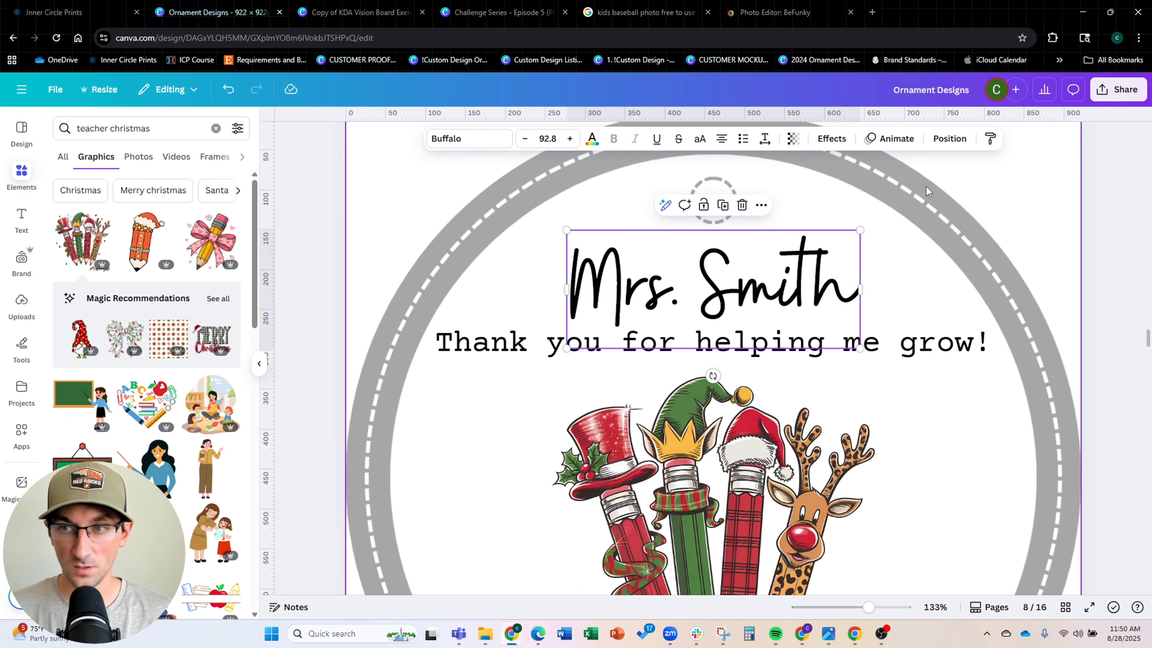
{"action": "left_click", "coordinate": [949, 138]}
{"action": "left_click", "coordinate": [103, 152]}
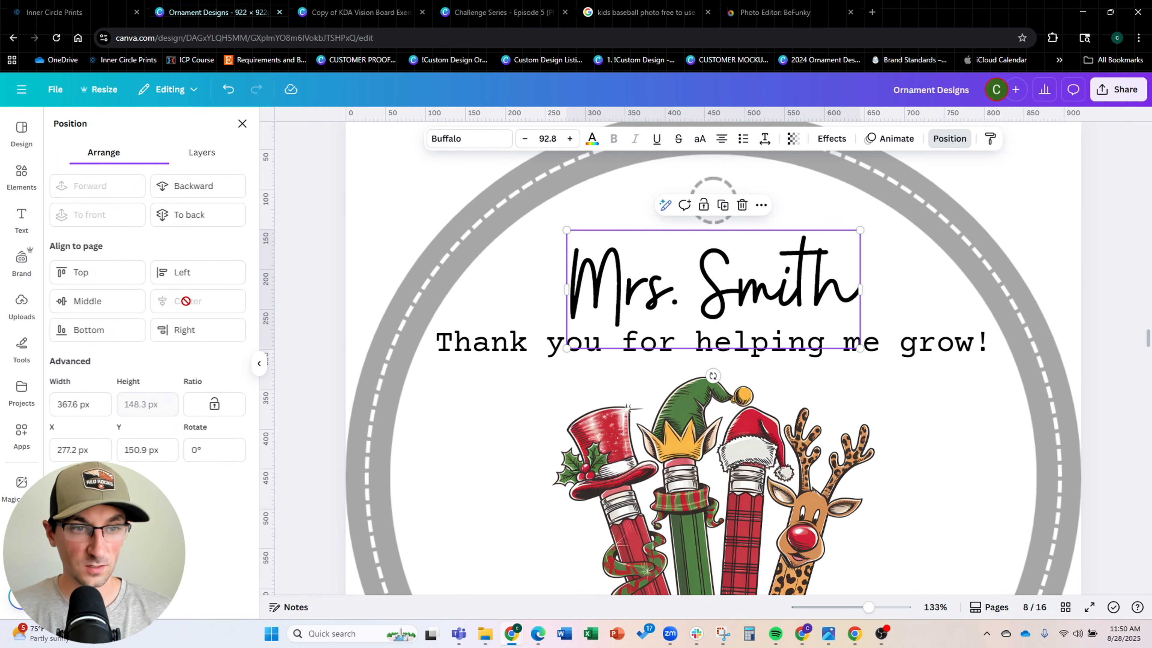
{"action": "left_click", "coordinate": [943, 358]}
{"action": "scroll", "coordinate": [915, 437], "scroll_direction": "down", "scroll_amount": 3}
{"action": "left_click", "coordinate": [941, 226]}
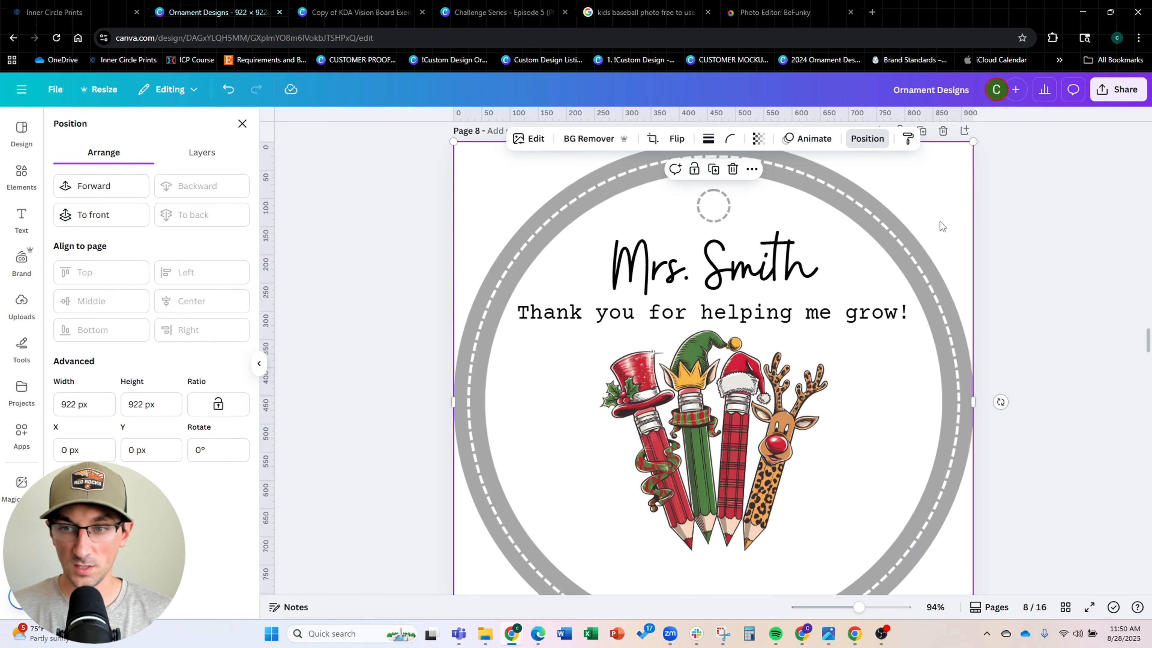
Duplicate the thank-you phrase, reword the copy as "Love," followed by a child's first name, and center it below the pencils
{"action": "scroll", "coordinate": [1020, 212], "scroll_direction": "down", "scroll_amount": 2}
{"action": "scroll", "coordinate": [1014, 214], "scroll_direction": "up", "scroll_amount": 2}
{"action": "scroll", "coordinate": [745, 313], "scroll_direction": "up", "scroll_amount": 20}
{"action": "scroll", "coordinate": [730, 309], "scroll_direction": "up", "scroll_amount": 3}
{"action": "scroll", "coordinate": [733, 294], "scroll_direction": "down", "scroll_amount": 20}
{"action": "scroll", "coordinate": [747, 288], "scroll_direction": "down", "scroll_amount": 7}
{"action": "left_click", "coordinate": [861, 252]}
{"action": "key", "text": "ctrl+d"}
{"action": "mouse_move", "coordinate": [830, 272]}
{"action": "left_mouse_down"}
{"action": "mouse_move", "coordinate": [782, 491]}
{"action": "mouse_move", "coordinate": [809, 532]}
{"action": "left_mouse_up"}
{"action": "double_click", "coordinate": [807, 514]}
{"action": "type", "text": "Love, Kate"}
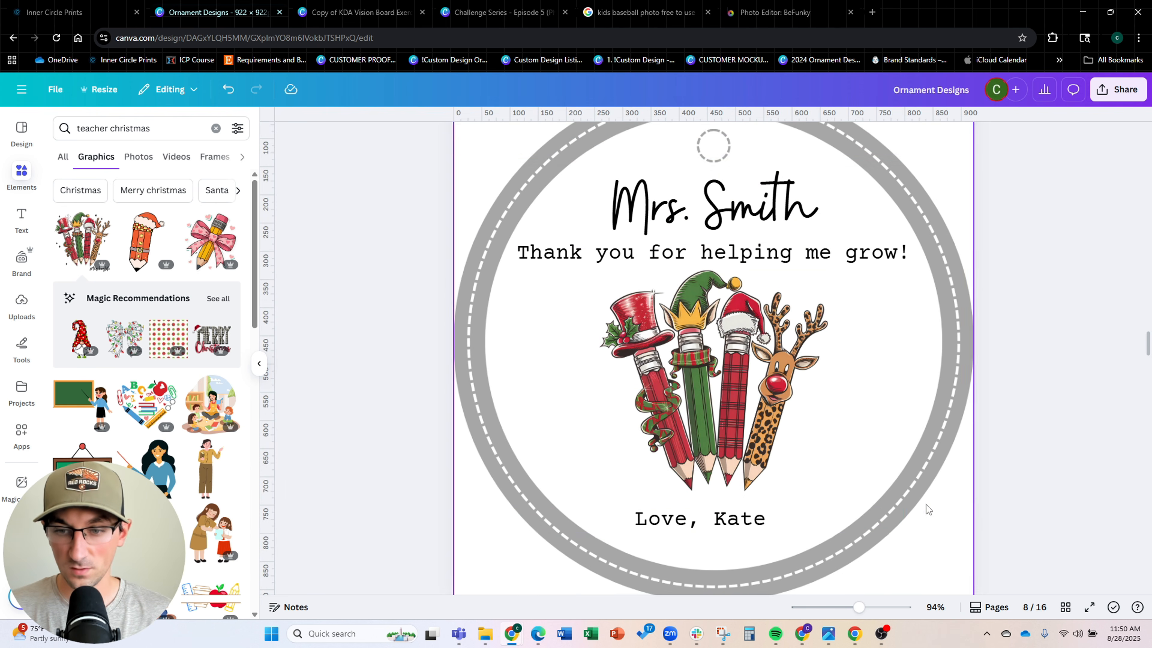
{"action": "mouse_move", "coordinate": [901, 520]}
{"action": "left_mouse_down"}
{"action": "mouse_move", "coordinate": [663, 520]}
{"action": "mouse_move", "coordinate": [753, 528]}
{"action": "mouse_move", "coordinate": [731, 529]}
{"action": "mouse_move", "coordinate": [732, 545]}
{"action": "left_mouse_up"}
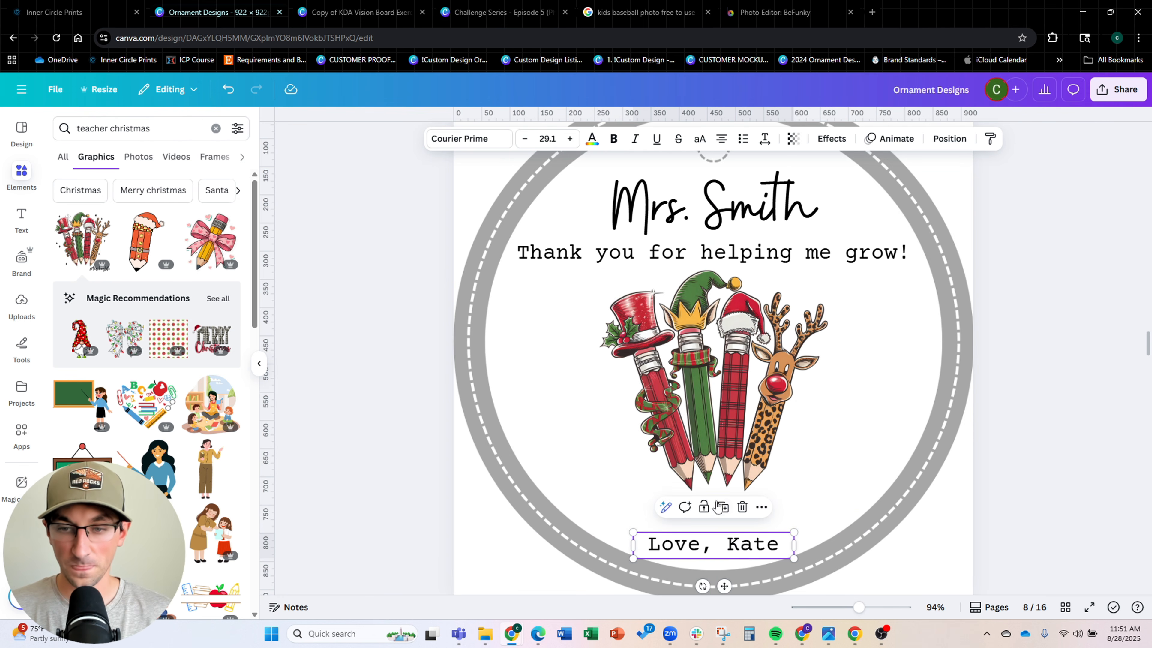
Review the Subtle Hearts examples on page 5 of the KDA Vision Board Exercise design and return to page 8 of Ornament Designs
{"action": "left_click", "coordinate": [355, 18]}
{"action": "scroll", "coordinate": [343, 338], "scroll_direction": "up", "scroll_amount": 20}
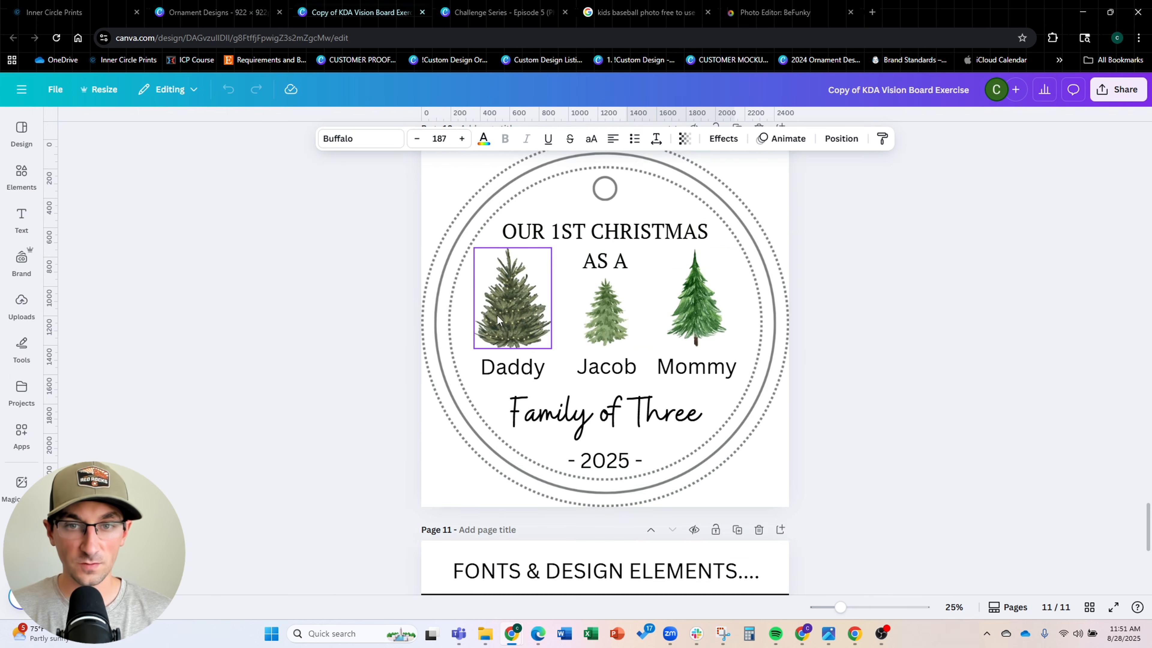
{"action": "scroll", "coordinate": [376, 343], "scroll_direction": "up", "scroll_amount": 9}
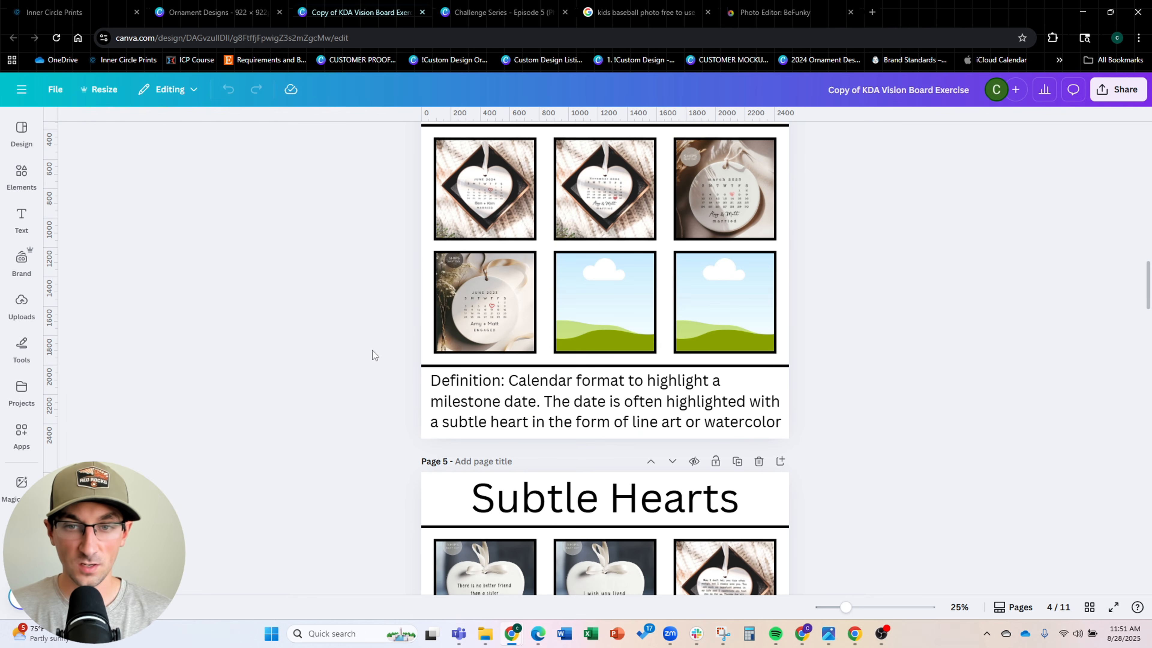
{"action": "scroll", "coordinate": [373, 351], "scroll_direction": "down", "scroll_amount": 3}
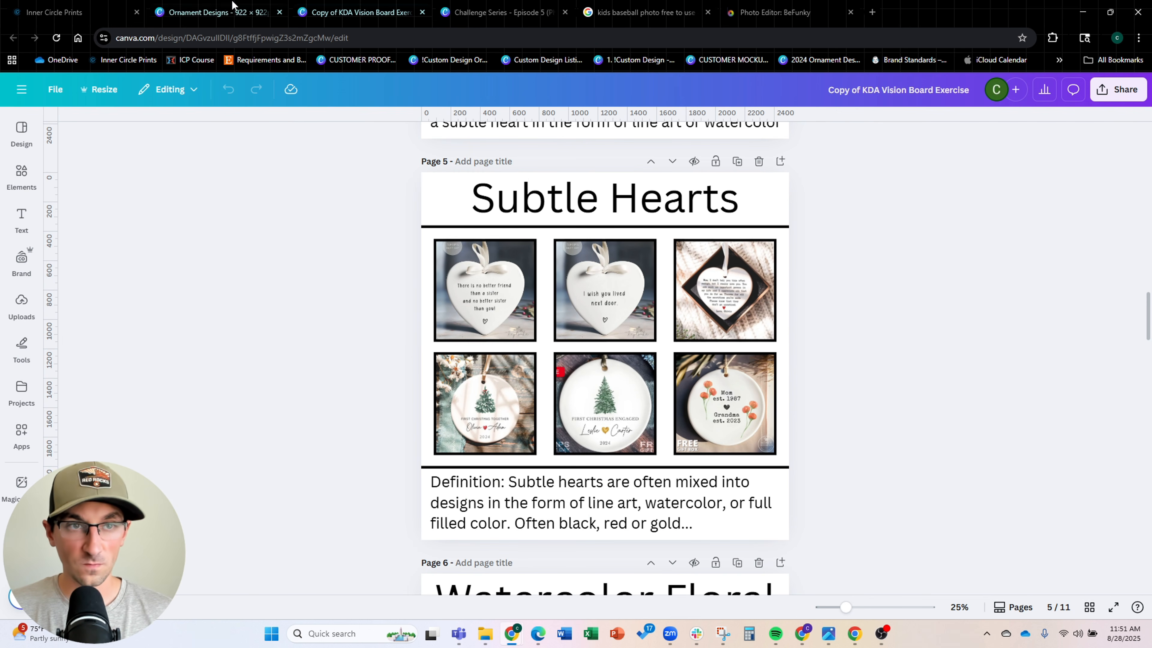
{"action": "left_click", "coordinate": [245, 4]}
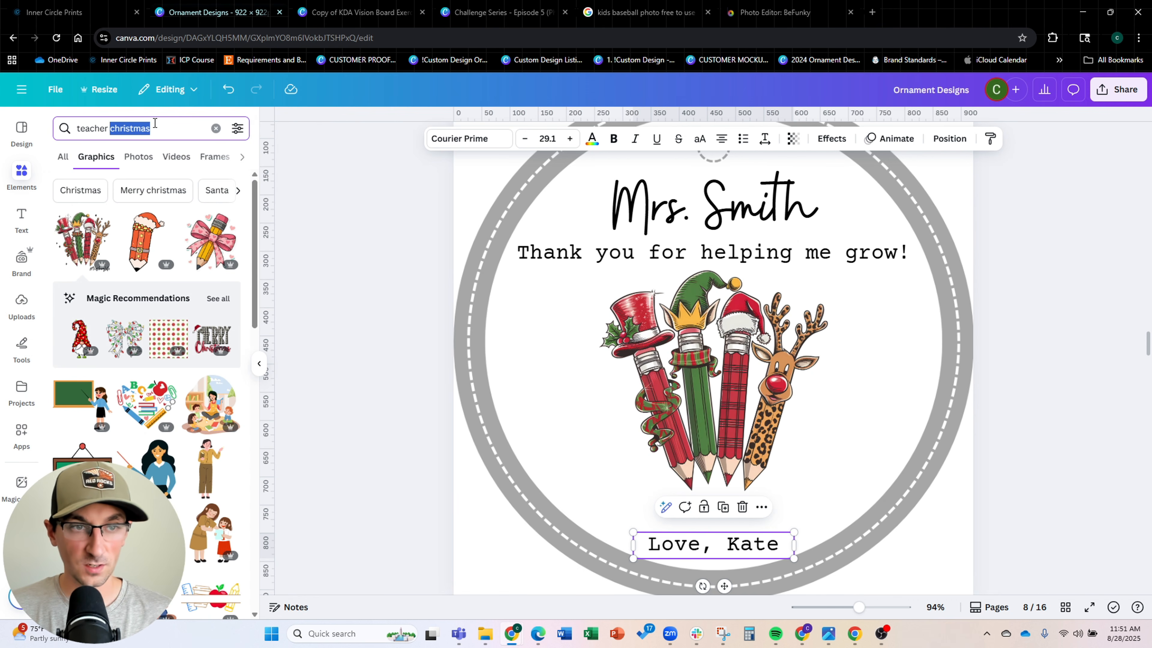
Search the graphics for "heart", add the solid red heart, and place it small between the pencils and the sign-off
{"action": "type", "text": "heart"}
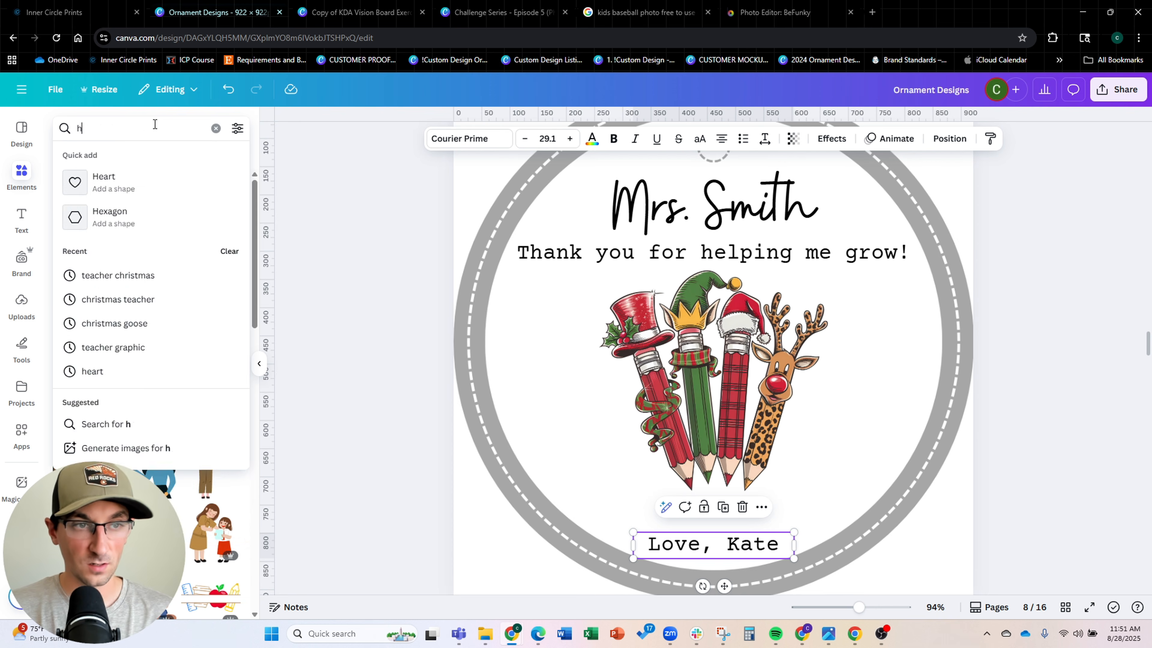
{"action": "key", "text": "Return"}
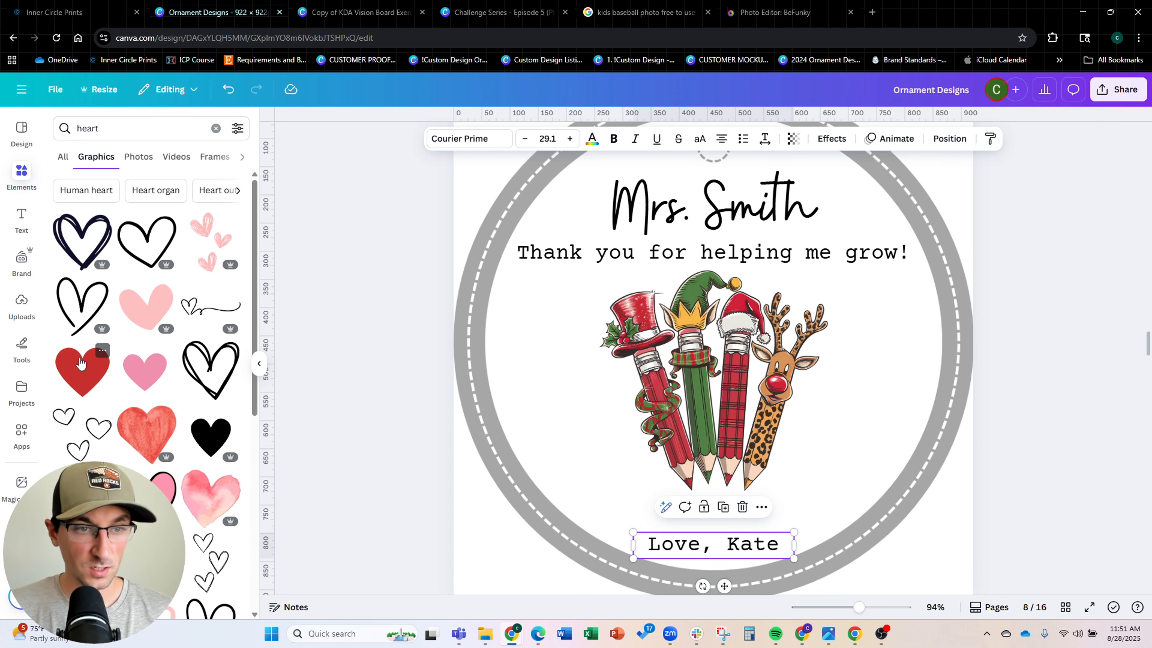
{"action": "left_click", "coordinate": [83, 368]}
{"action": "left_click_drag", "start_coordinate": [715, 347], "coordinate": [712, 513]}
{"action": "scroll", "coordinate": [714, 515], "scroll_direction": "up", "scroll_amount": 3}
Enlarge the pencil graphic slightly and center it between the thank-you phrase and the heart
{"action": "left_click", "coordinate": [702, 399]}
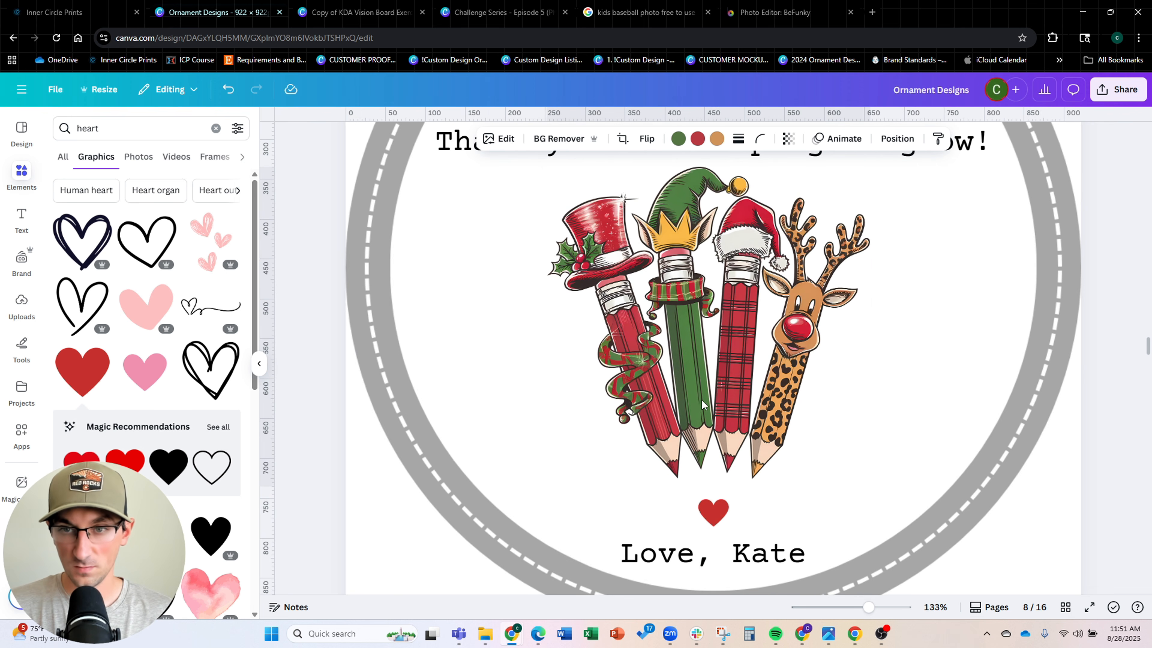
{"action": "scroll", "coordinate": [702, 391], "scroll_direction": "down", "scroll_amount": 3}
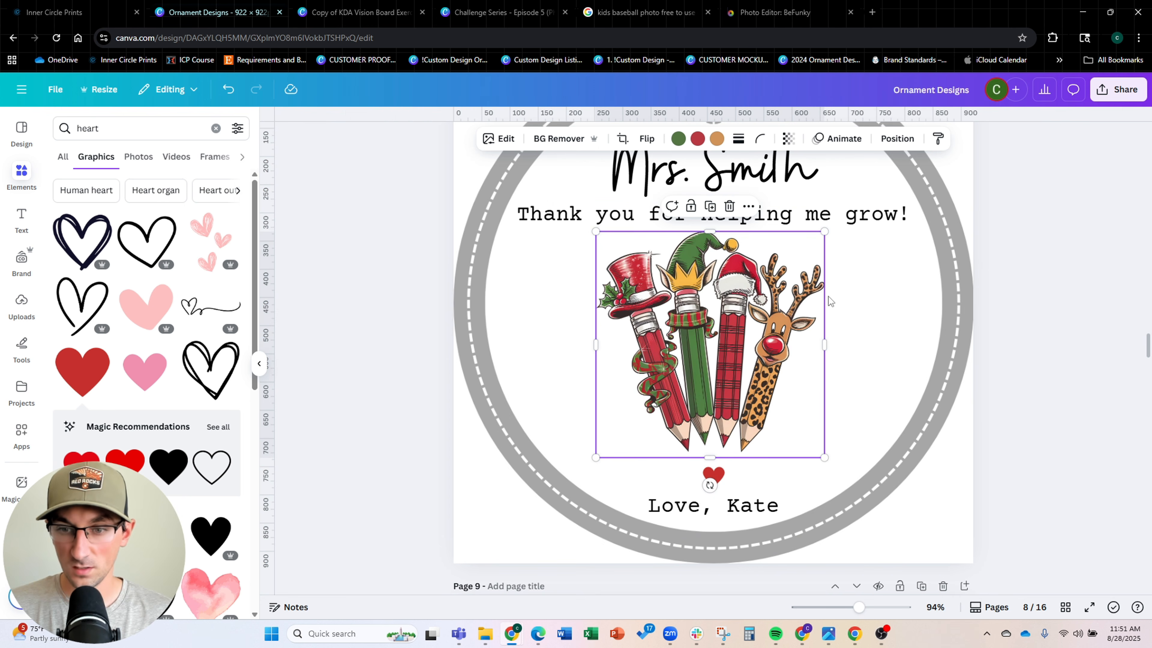
{"action": "left_click_drag", "start_coordinate": [798, 323], "coordinate": [766, 312]}
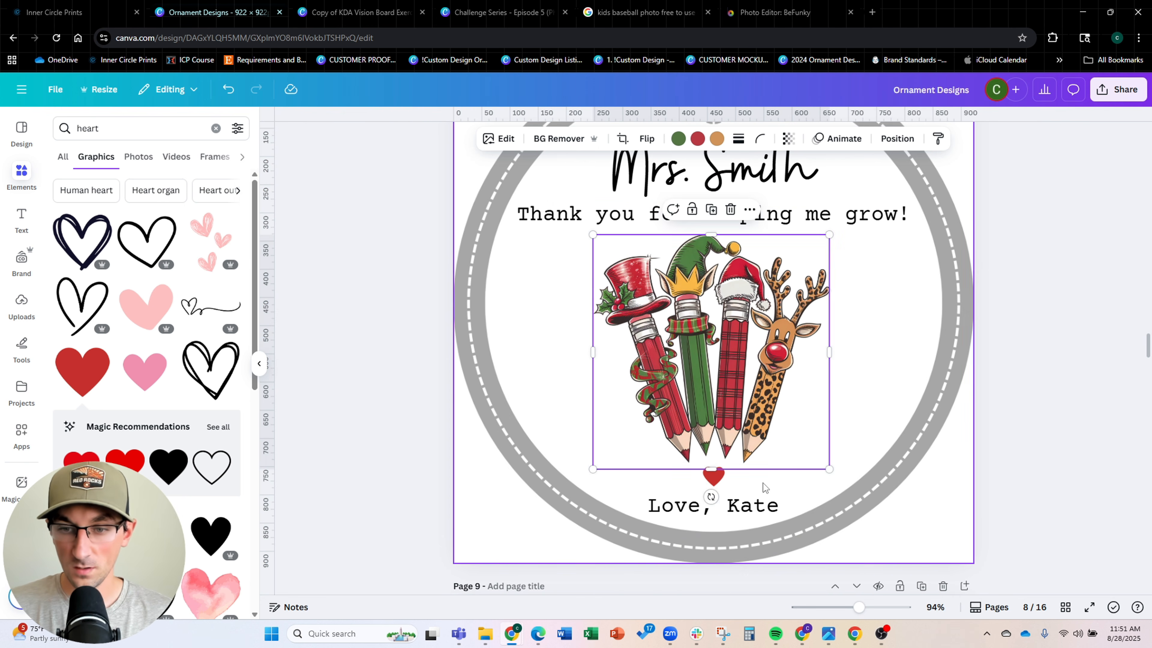
Center the heart above the sign-off and recolor it with the red sampled from the pencils
{"action": "scroll", "coordinate": [710, 481], "scroll_direction": "up", "scroll_amount": 5, "text": "ctrl"}
{"action": "left_click", "coordinate": [708, 459]}
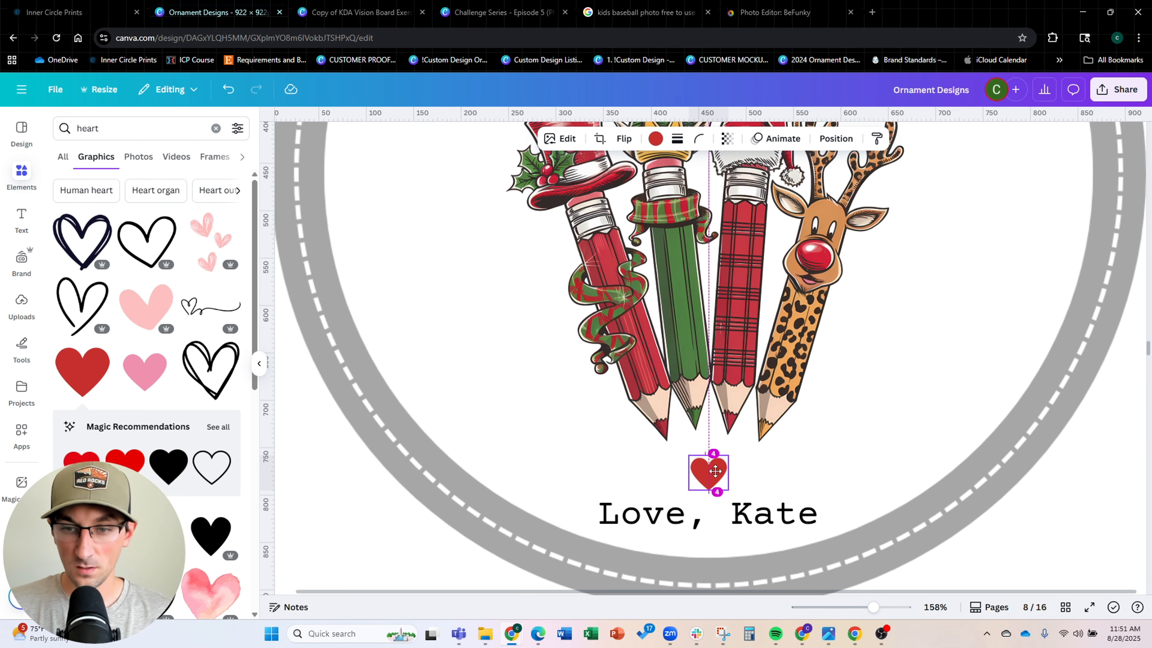
{"action": "left_click", "coordinate": [655, 138]}
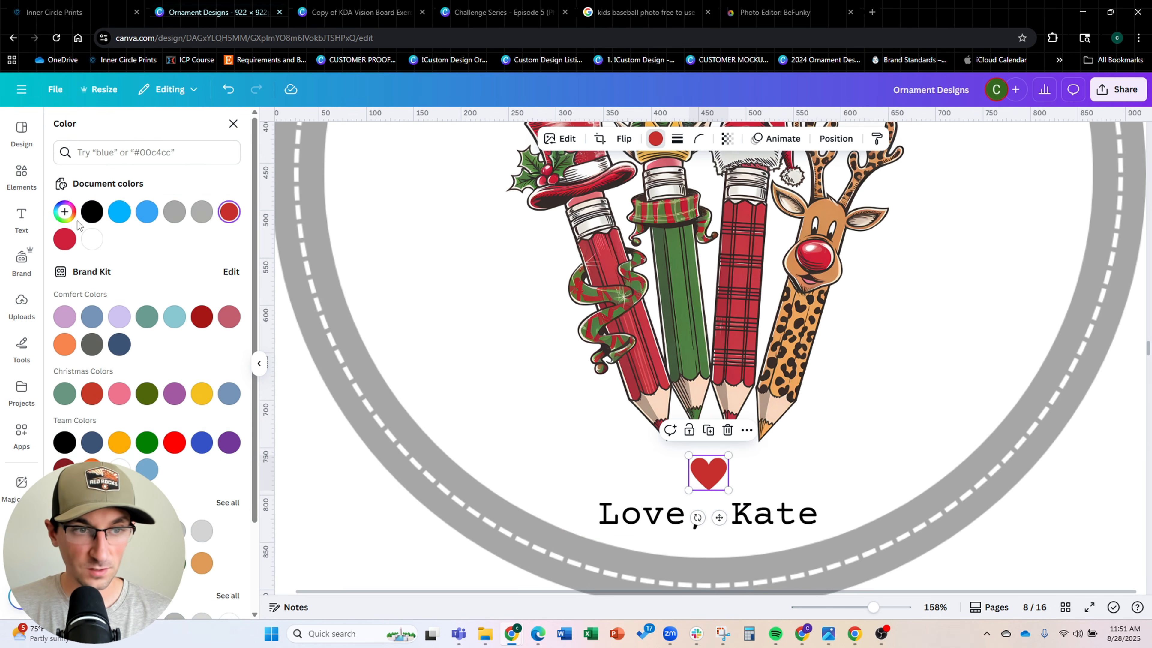
{"action": "left_click", "coordinate": [65, 212]}
{"action": "left_click", "coordinate": [220, 340]}
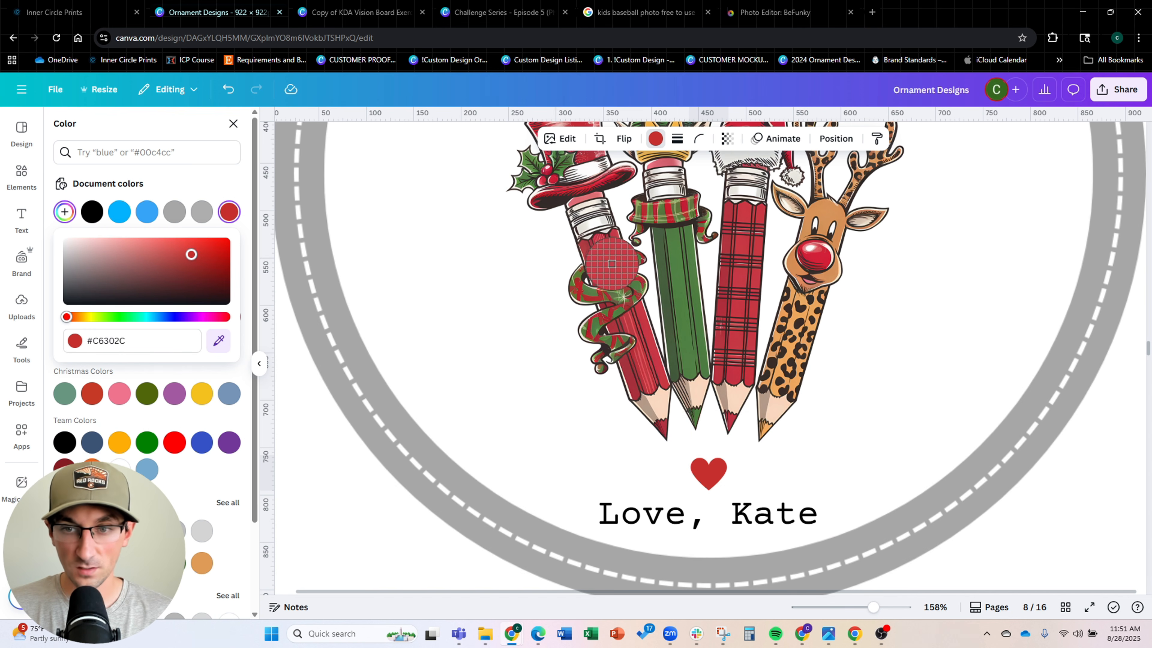
{"action": "left_click", "coordinate": [743, 249]}
{"action": "left_click", "coordinate": [734, 290]}
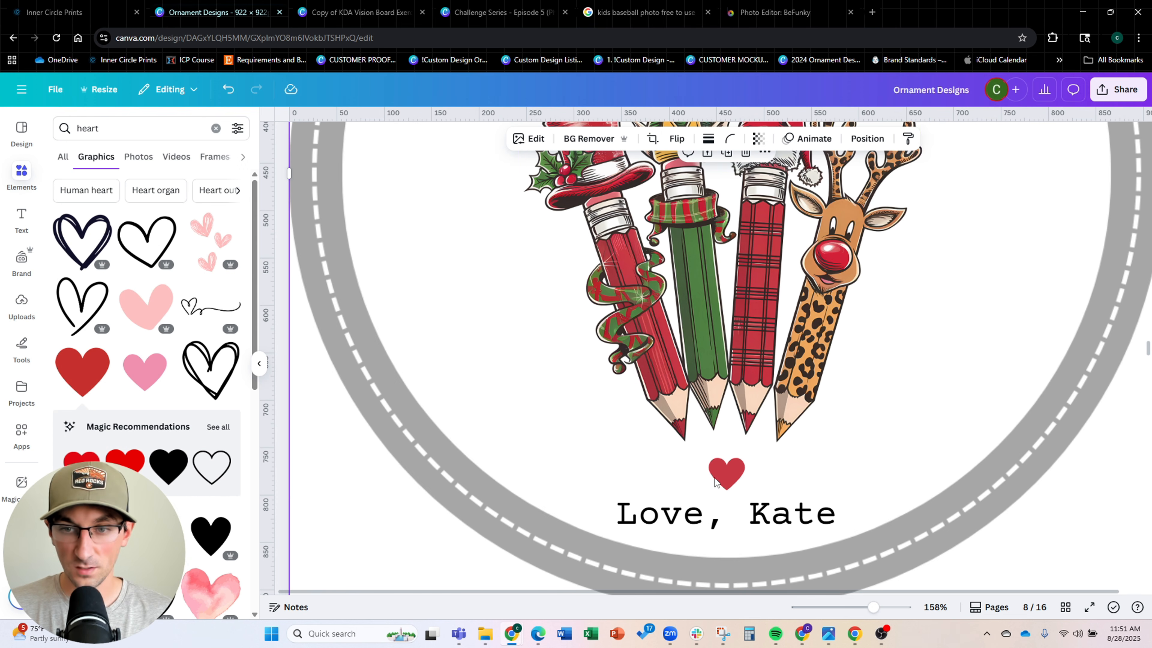
Nudge the thank-you phrase slightly down from the teacher's name and look over the whole ornament
{"action": "scroll", "coordinate": [758, 322], "scroll_direction": "down", "scroll_amount": 6}
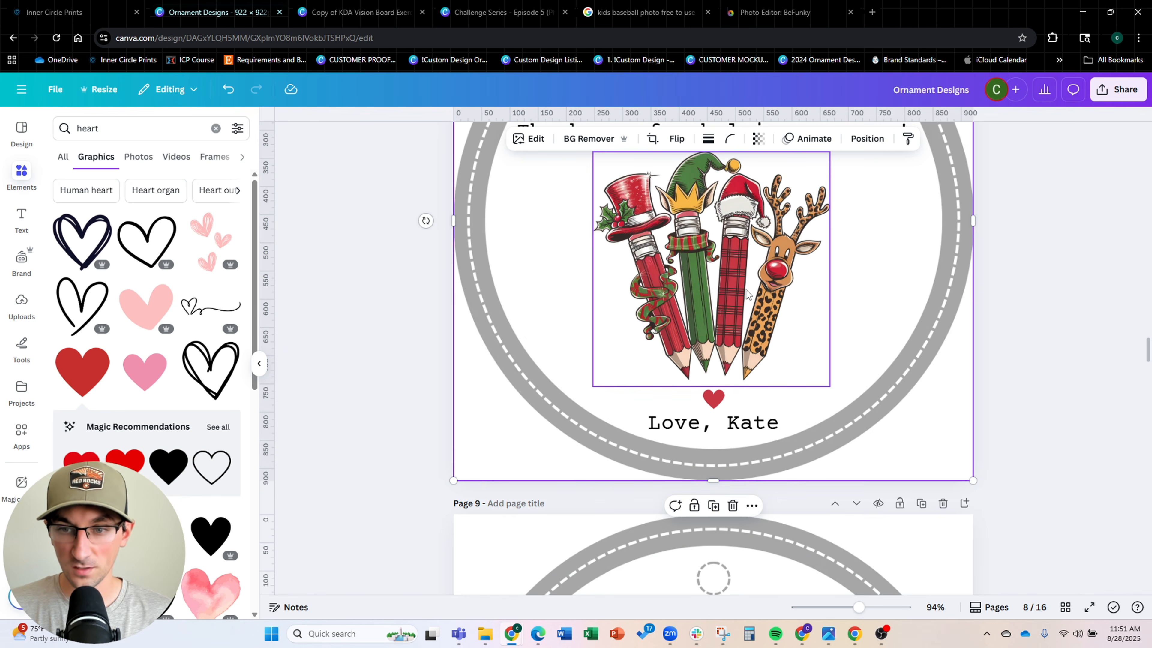
{"action": "scroll", "coordinate": [849, 302], "scroll_direction": "up", "scroll_amount": 2}
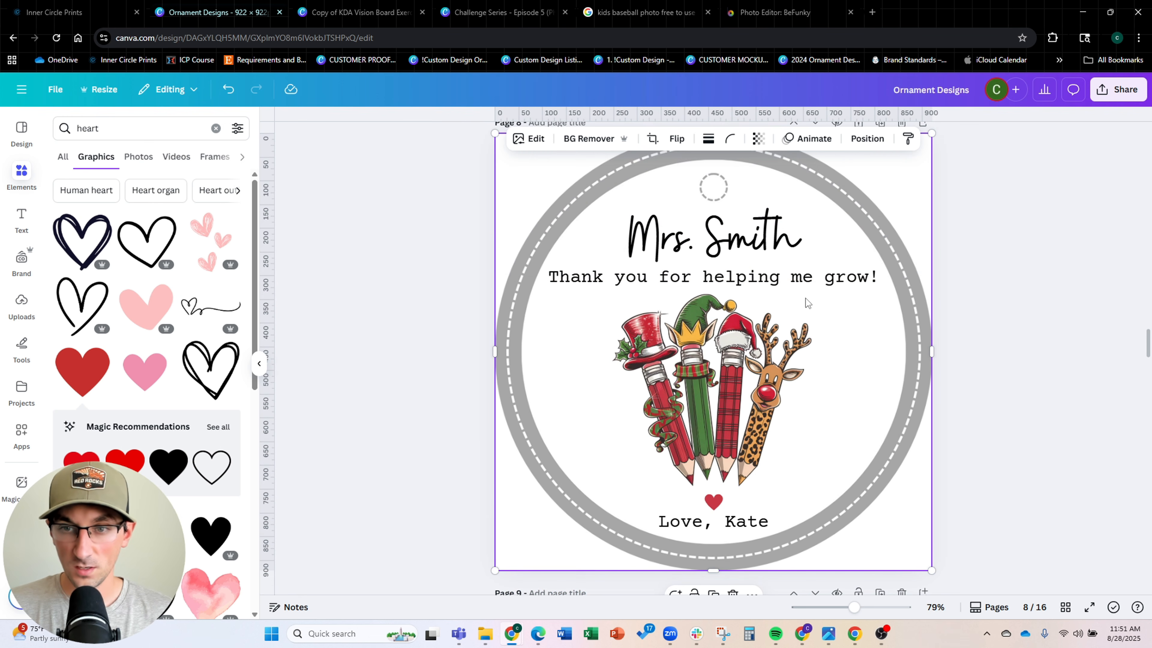
{"action": "left_click", "coordinate": [801, 288]}
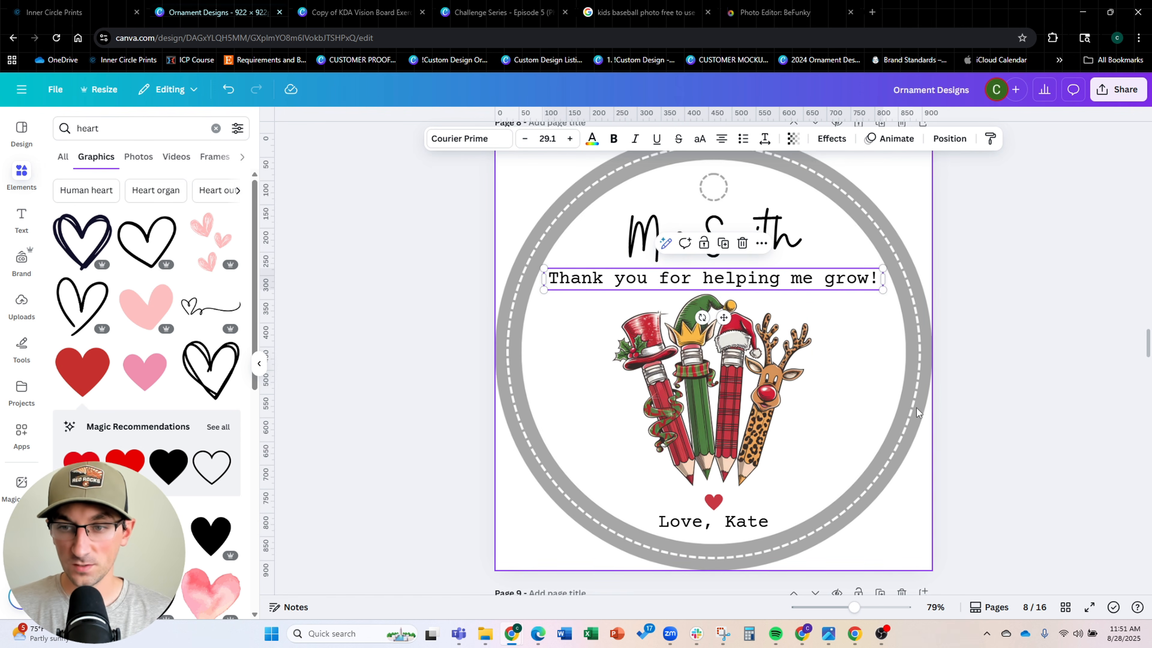
{"action": "left_click", "coordinate": [851, 398]}
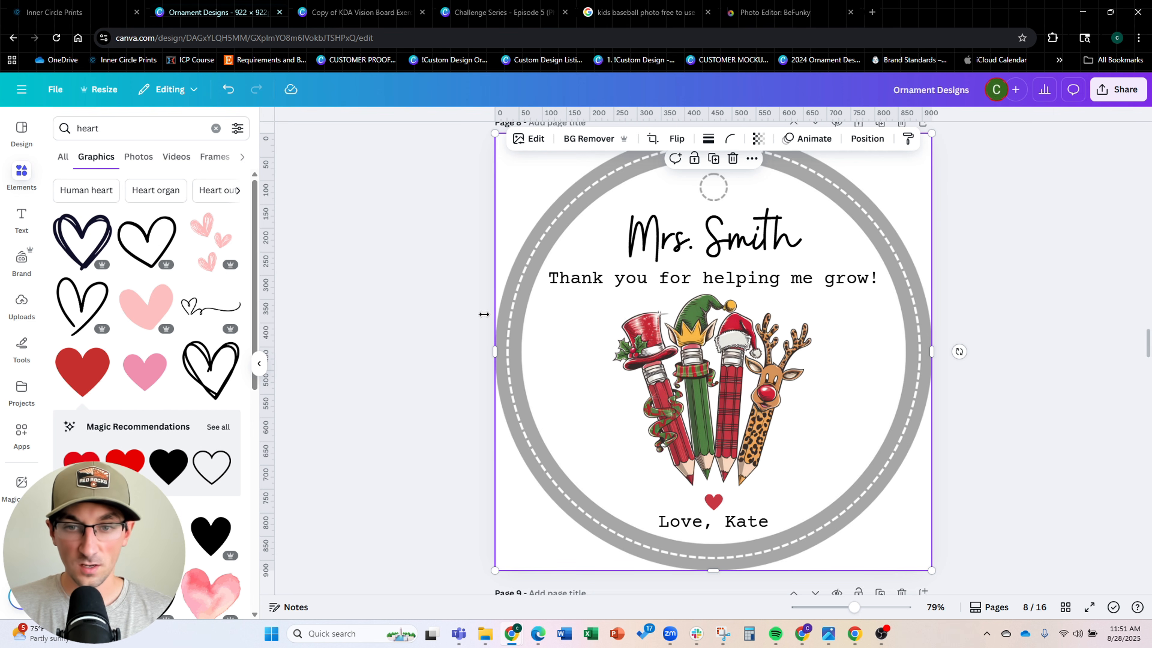
{"action": "scroll", "coordinate": [843, 299], "scroll_direction": "up", "scroll_amount": 5}
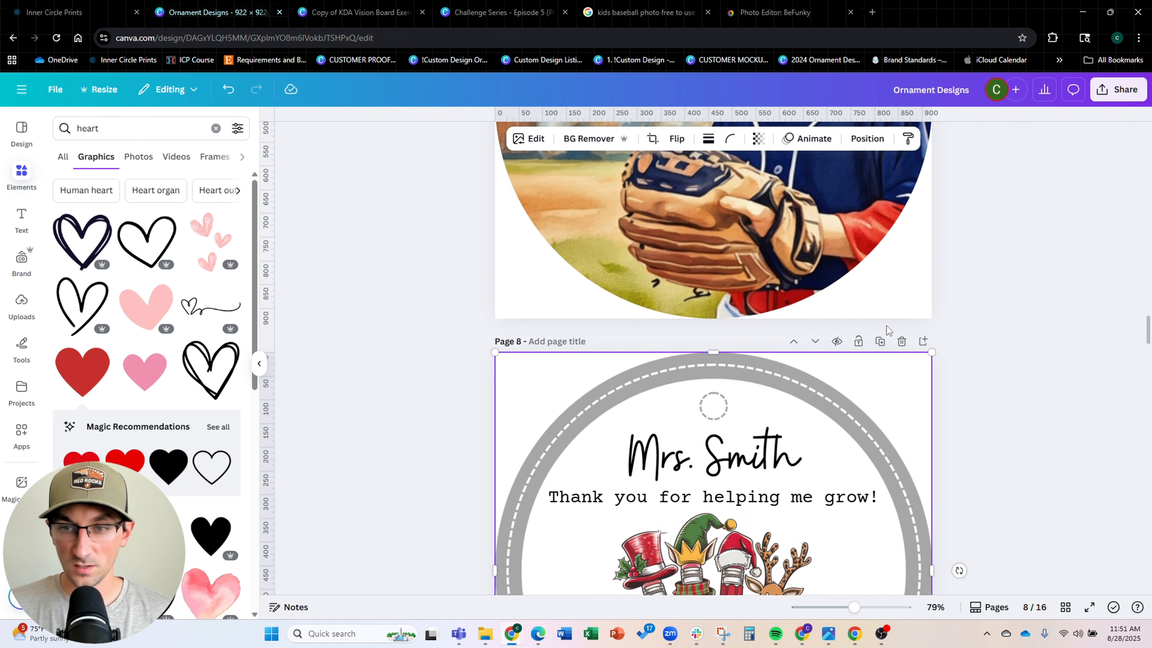
{"action": "scroll", "coordinate": [879, 326], "scroll_direction": "down", "scroll_amount": 5}
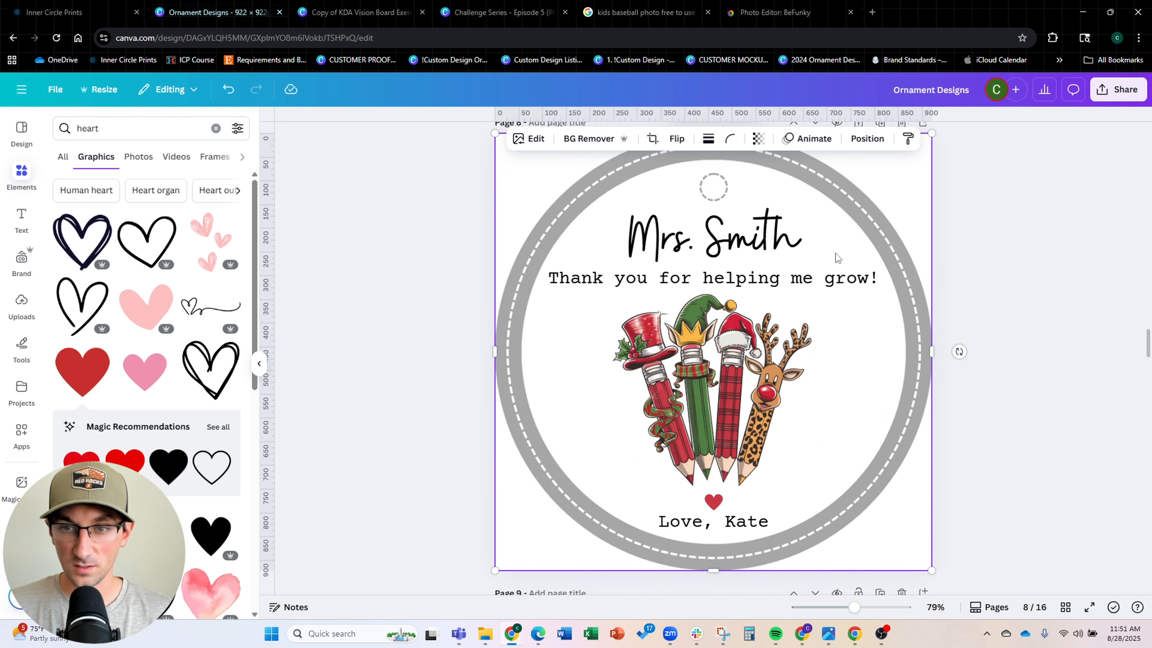
Search the graphics for "asterik", add the rough-edged asterisk graphic to page 8, and color it black
{"action": "double_click", "coordinate": [117, 122]}
{"action": "type", "text": "asterik"}
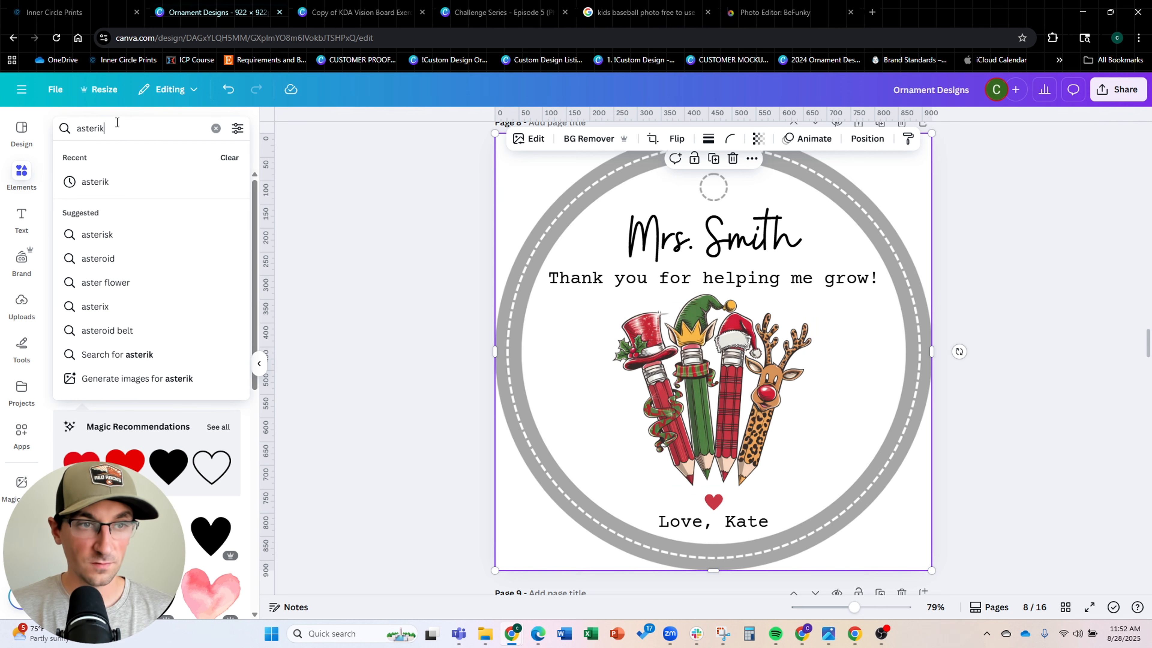
{"action": "key", "text": "Return"}
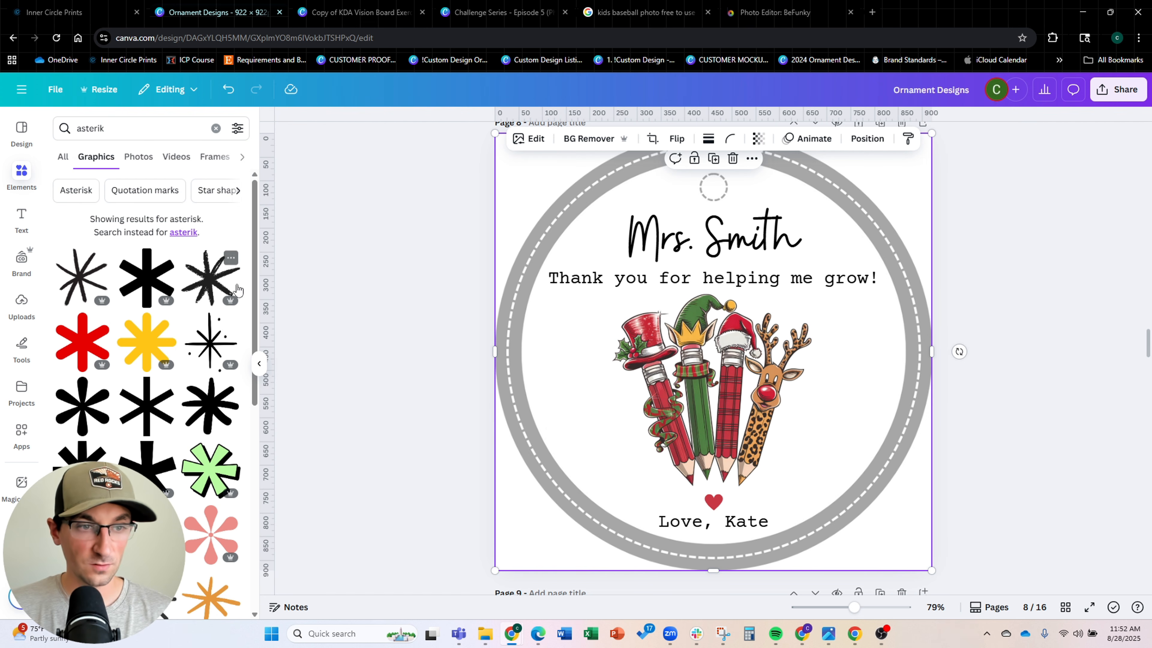
{"action": "left_click", "coordinate": [228, 411]}
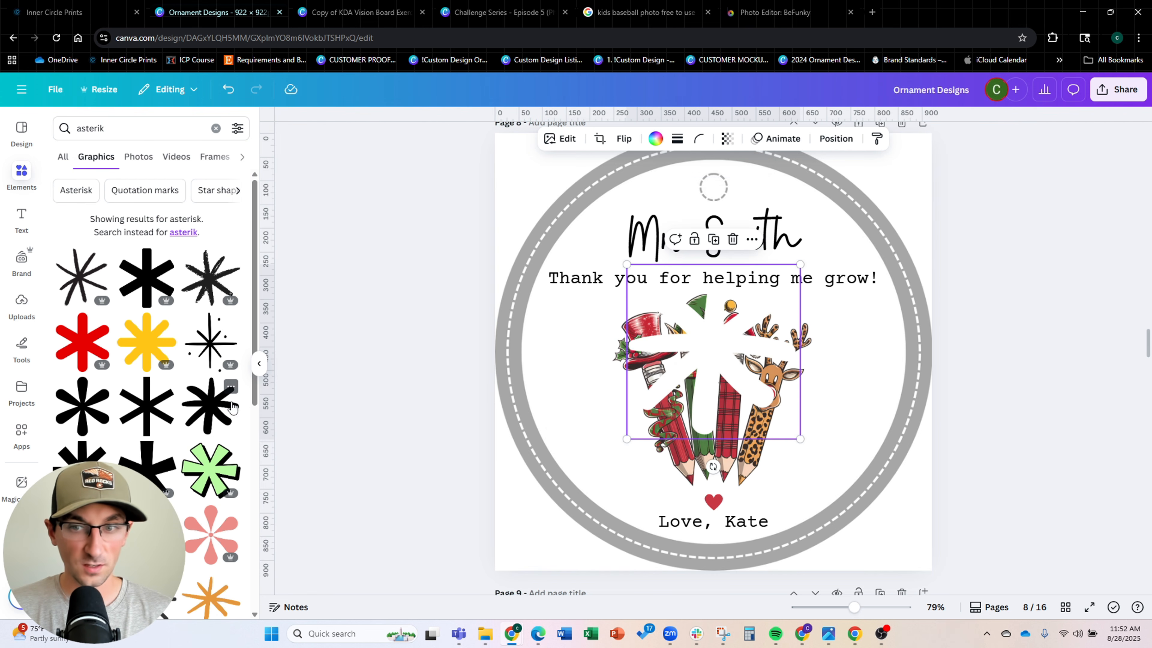
{"action": "left_click", "coordinate": [656, 138]}
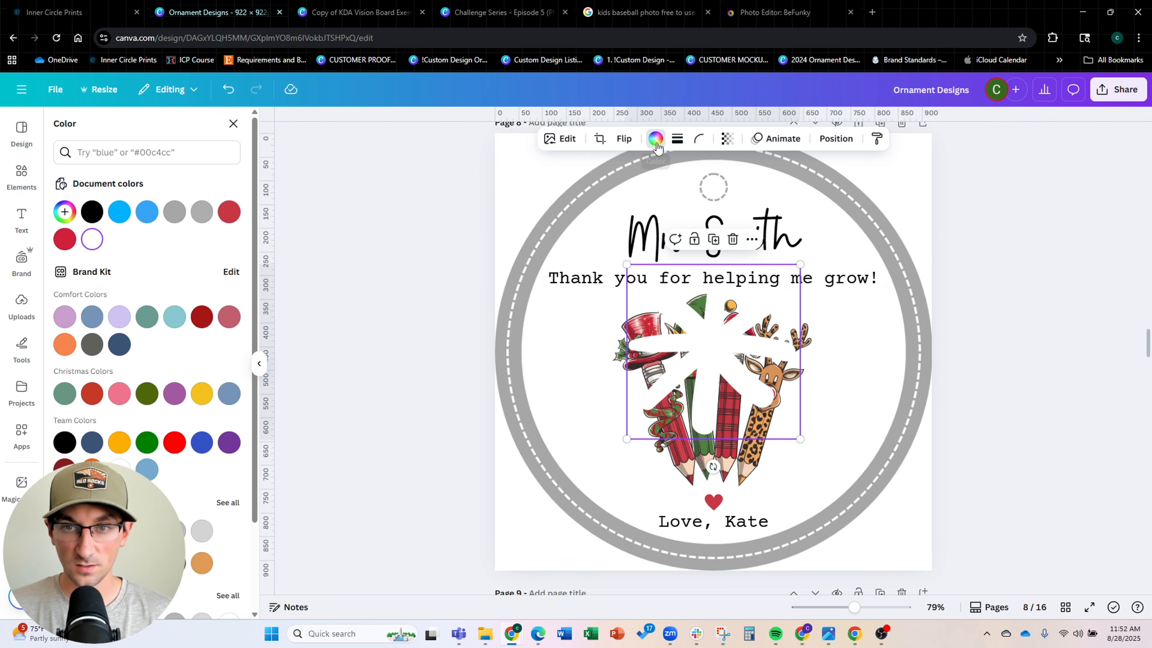
{"action": "left_click", "coordinate": [92, 211]}
Shrink the asterisk to a small accent, duplicate it three times, and scatter the four beside the teacher's name and down the ornament's left side
{"action": "left_click_drag", "start_coordinate": [800, 265], "coordinate": [680, 221]}
{"action": "key", "text": "ctrl+d"}
{"action": "key", "text": "ctrl+d"}
{"action": "key", "text": "ctrl+d"}
{"action": "left_click", "coordinate": [687, 236]}
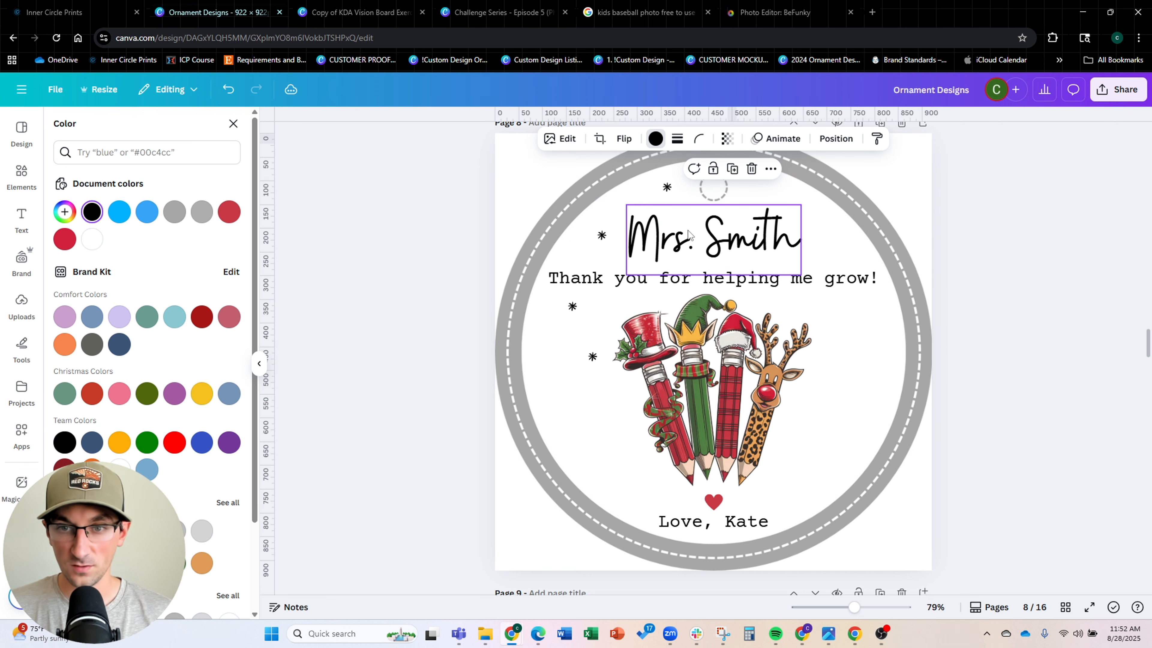
Place asterisk copies above and beside the teacher's name and around the lower part of the pencils
{"action": "scroll", "coordinate": [775, 281], "scroll_direction": "up", "scroll_amount": 2}
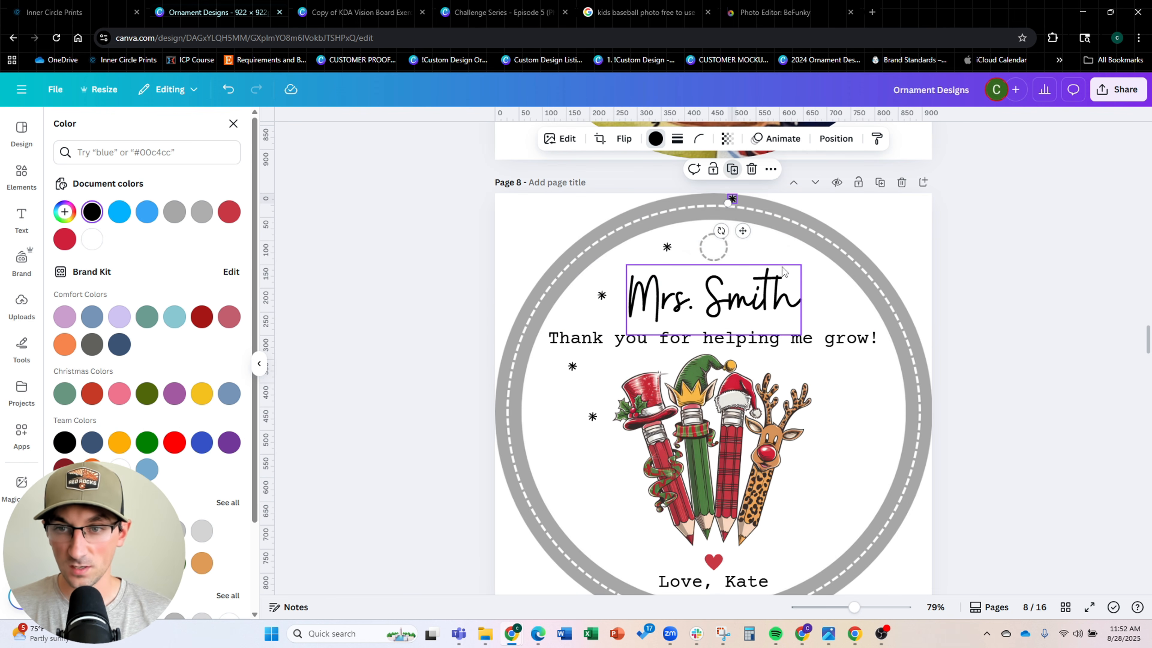
{"action": "left_click_drag", "start_coordinate": [732, 200], "coordinate": [781, 243]}
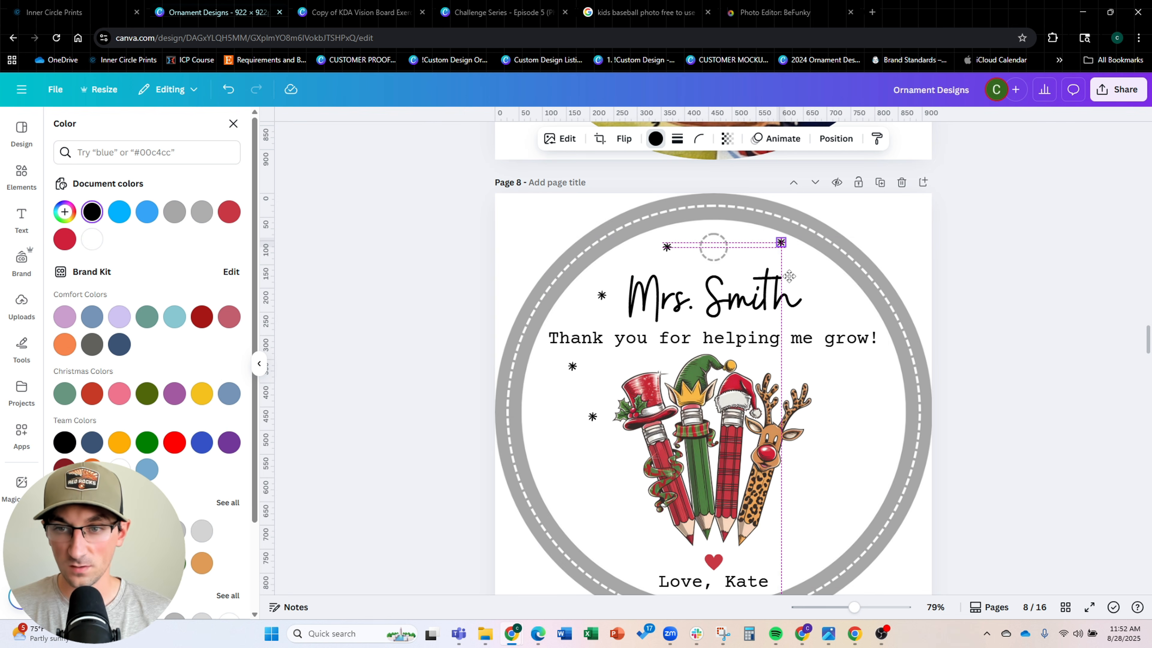
{"action": "mouse_move", "coordinate": [894, 238]}
{"action": "left_mouse_down"}
{"action": "mouse_move", "coordinate": [843, 286]}
{"action": "mouse_move", "coordinate": [846, 320]}
{"action": "mouse_move", "coordinate": [885, 331]}
{"action": "mouse_move", "coordinate": [846, 404]}
{"action": "mouse_move", "coordinate": [845, 494]}
{"action": "mouse_move", "coordinate": [897, 419]}
{"action": "mouse_move", "coordinate": [941, 458]}
{"action": "mouse_move", "coordinate": [844, 459]}
{"action": "mouse_move", "coordinate": [853, 481]}
{"action": "mouse_move", "coordinate": [794, 481]}
{"action": "mouse_move", "coordinate": [879, 495]}
{"action": "mouse_move", "coordinate": [944, 551]}
{"action": "mouse_move", "coordinate": [821, 508]}
{"action": "mouse_move", "coordinate": [831, 505]}
{"action": "mouse_move", "coordinate": [749, 504]}
{"action": "left_mouse_up"}
{"action": "scroll", "coordinate": [874, 430], "scroll_direction": "down", "scroll_amount": 1}
{"action": "left_click_drag", "start_coordinate": [752, 449], "coordinate": [828, 496]}
{"action": "key", "text": "ctrl+z"}
{"action": "mouse_move", "coordinate": [742, 422]}
{"action": "left_mouse_down"}
{"action": "mouse_move", "coordinate": [794, 503]}
{"action": "mouse_move", "coordinate": [879, 510]}
{"action": "mouse_move", "coordinate": [643, 519]}
{"action": "mouse_move", "coordinate": [662, 529]}
{"action": "mouse_move", "coordinate": [775, 539]}
{"action": "mouse_move", "coordinate": [627, 460]}
{"action": "left_mouse_up"}
Duplicate more asterisks, scatter them around the pencils and sign-off, and nudge individual ones to even out the spacing
{"action": "key", "text": "ctrl+d"}
{"action": "key", "text": "ctrl+d"}
{"action": "key", "text": "ctrl+d"}
{"action": "key", "text": "ctrl+d"}
{"action": "left_click_drag", "start_coordinate": [593, 389], "coordinate": [578, 494]}
{"action": "key", "text": "ctrl+d"}
{"action": "left_click_drag", "start_coordinate": [812, 413], "coordinate": [820, 422]}
{"action": "left_click_drag", "start_coordinate": [833, 366], "coordinate": [838, 366]}
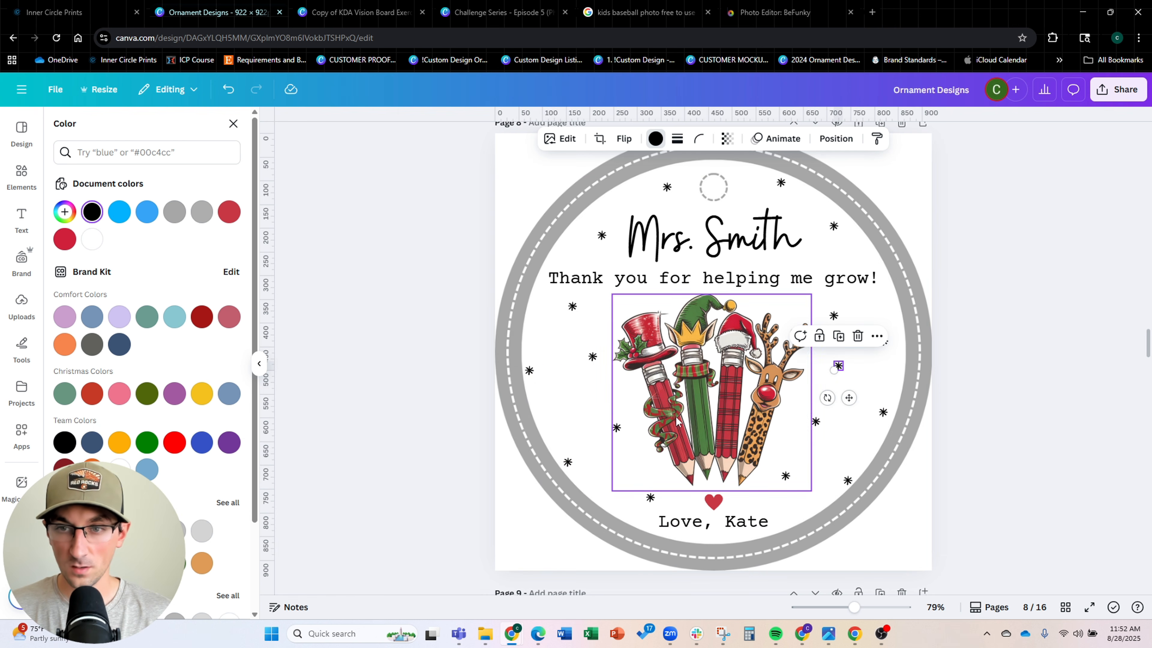
{"action": "key", "text": "Escape"}
{"action": "left_click_drag", "start_coordinate": [592, 356], "coordinate": [584, 370]}
Delete the gray guide ring from the teacher ornament on page 8
{"action": "left_click", "coordinate": [1020, 355]}
{"action": "scroll", "coordinate": [1026, 289], "scroll_direction": "down", "scroll_amount": 3}
{"action": "left_click", "coordinate": [840, 232]}
{"action": "key", "text": "Delete"}
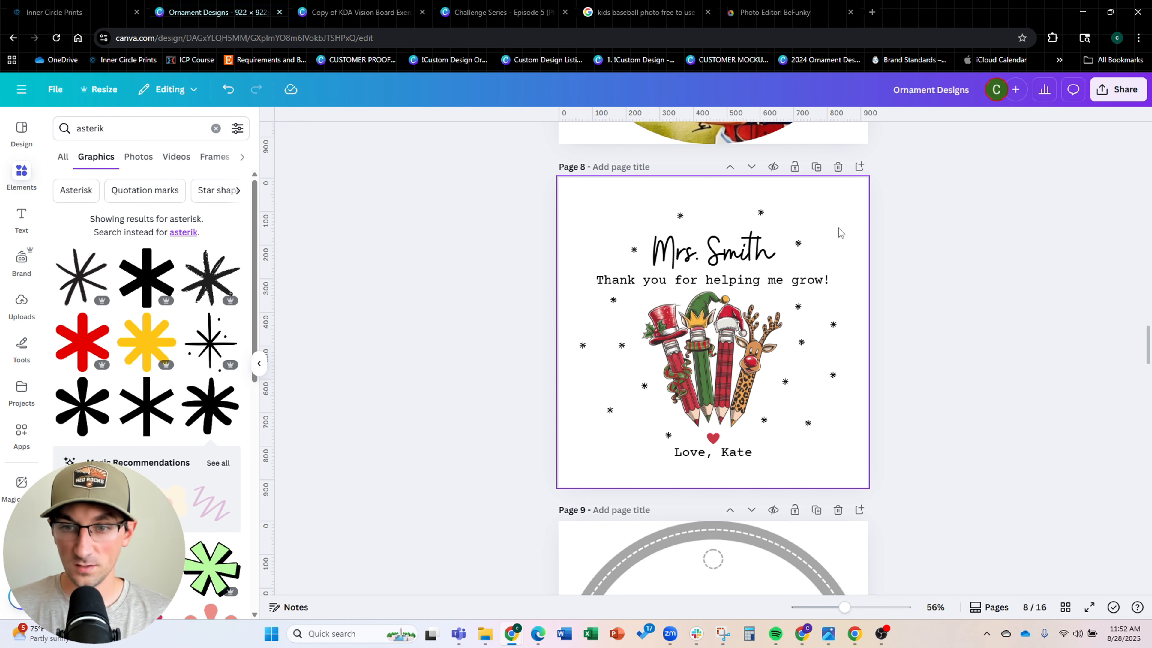
Find the guide ring in the layers beneath the baseball photo on page 7 and delete it
{"action": "scroll", "coordinate": [849, 259], "scroll_direction": "up", "scroll_amount": 5}
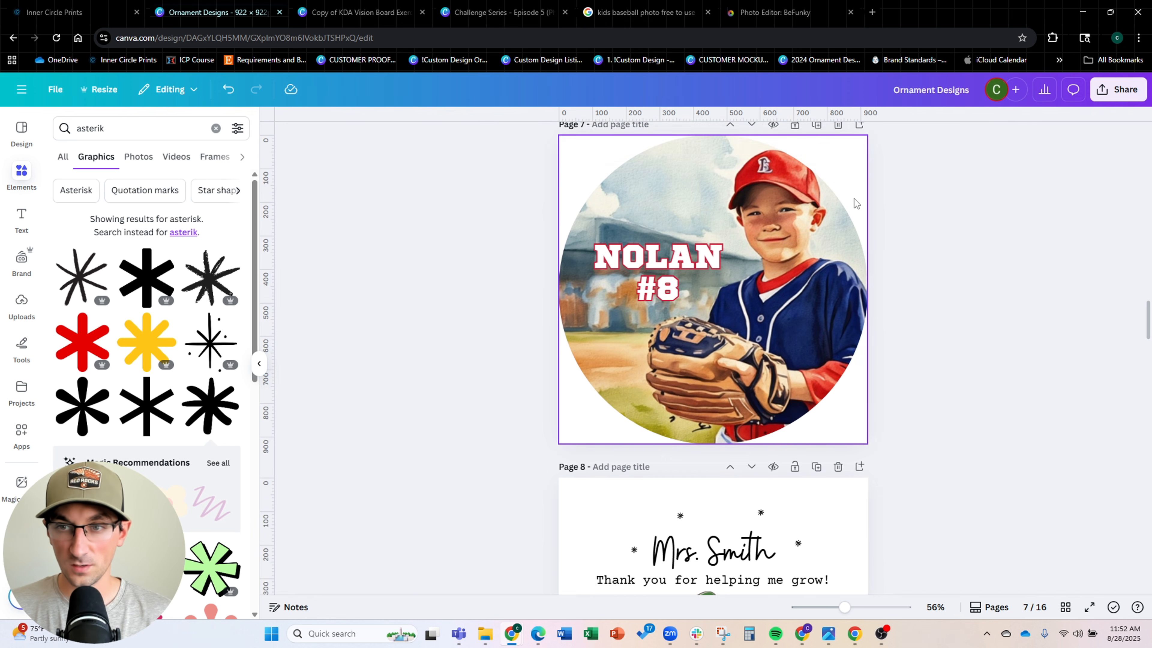
{"action": "left_click", "coordinate": [854, 190]}
{"action": "left_click", "coordinate": [851, 144]}
{"action": "left_click", "coordinate": [202, 152]}
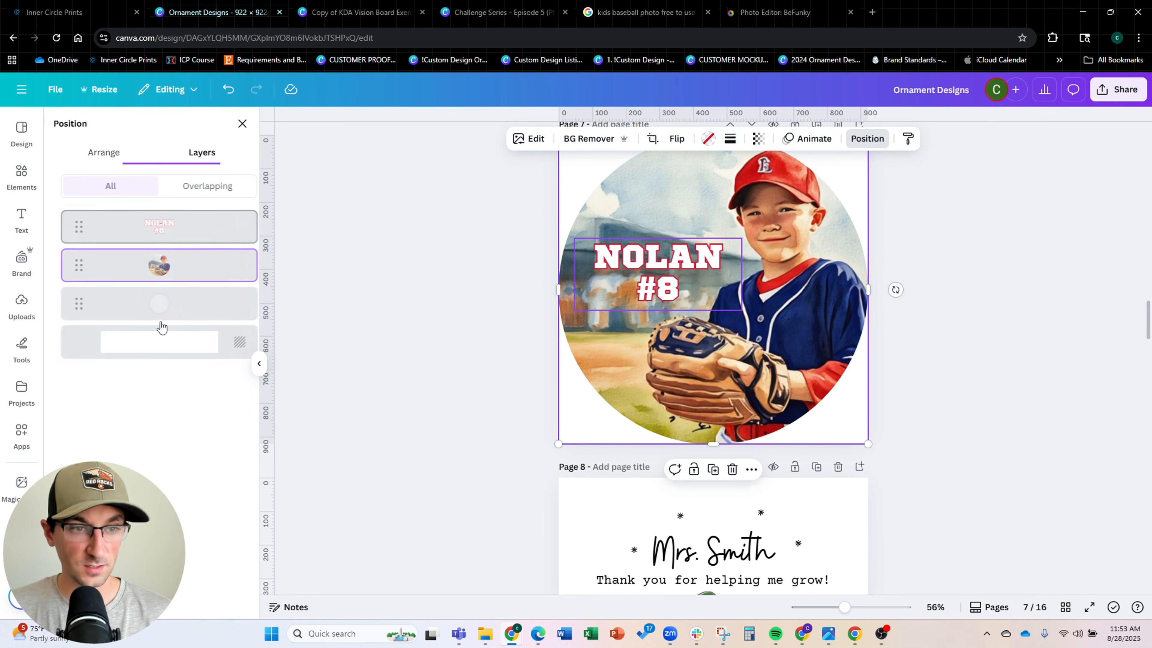
{"action": "left_click", "coordinate": [155, 311]}
{"action": "key", "text": "Delete"}
Delete the gray guide ring from the grandparents ornament on page 6 and look over the cleaned design
{"action": "scroll", "coordinate": [534, 328], "scroll_direction": "up", "scroll_amount": 5}
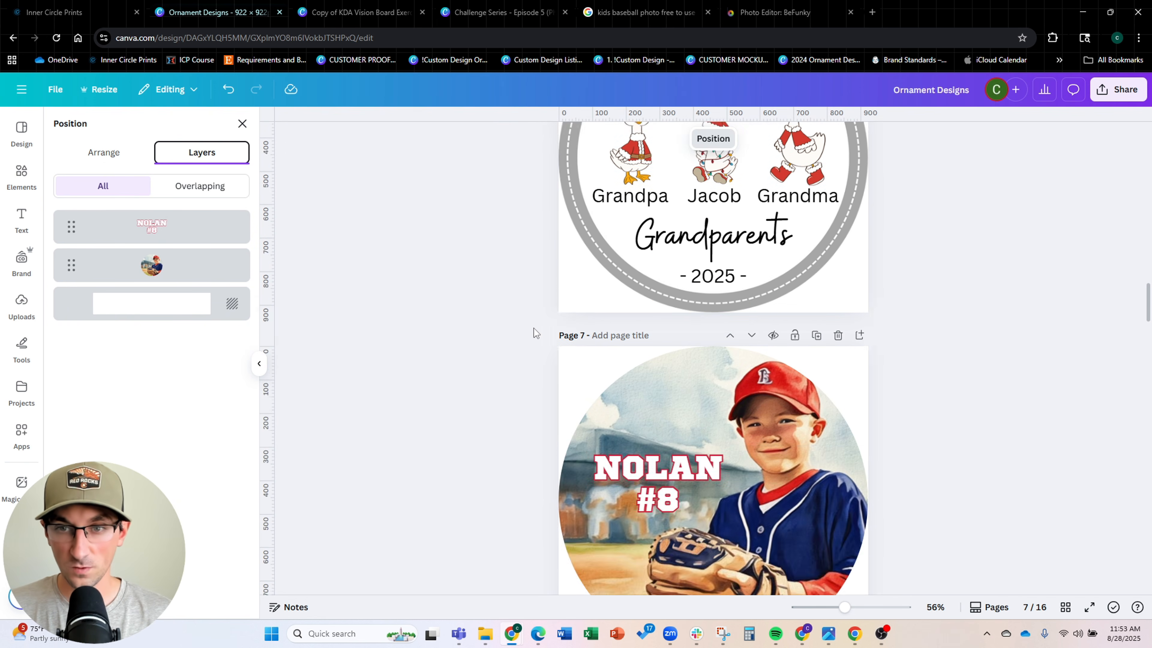
{"action": "left_click", "coordinate": [843, 206]}
{"action": "key", "text": "Delete"}
{"action": "left_click", "coordinate": [545, 231]}
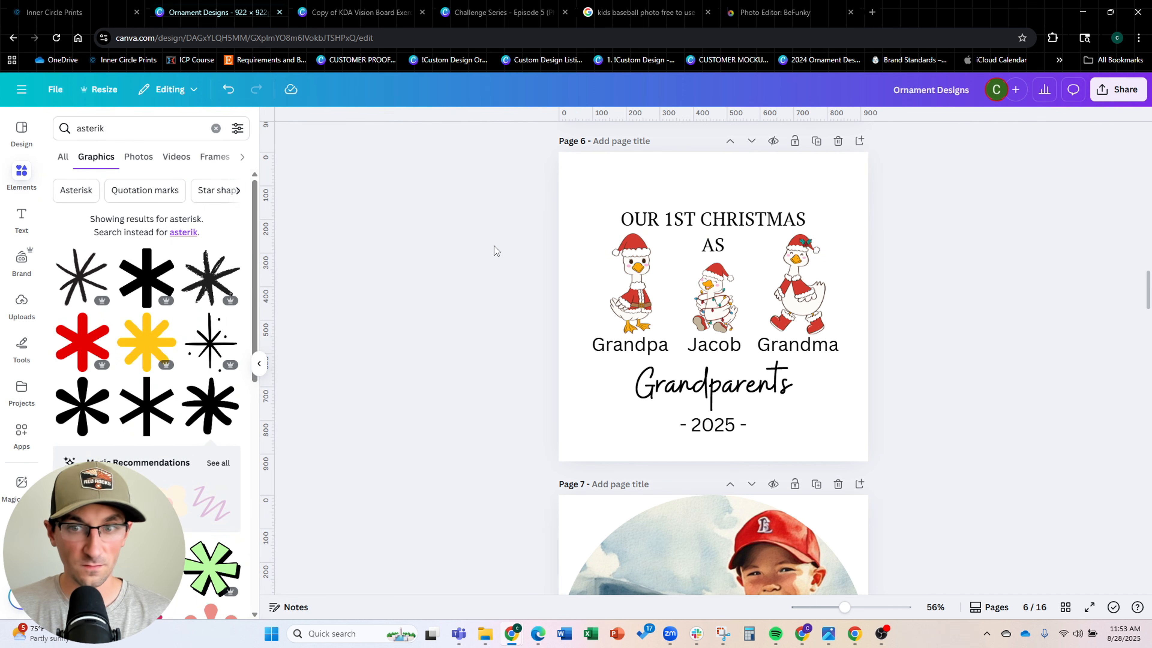
{"action": "scroll", "coordinate": [493, 246], "scroll_direction": "up", "scroll_amount": 2}
{"action": "scroll", "coordinate": [494, 246], "scroll_direction": "down", "scroll_amount": 2}
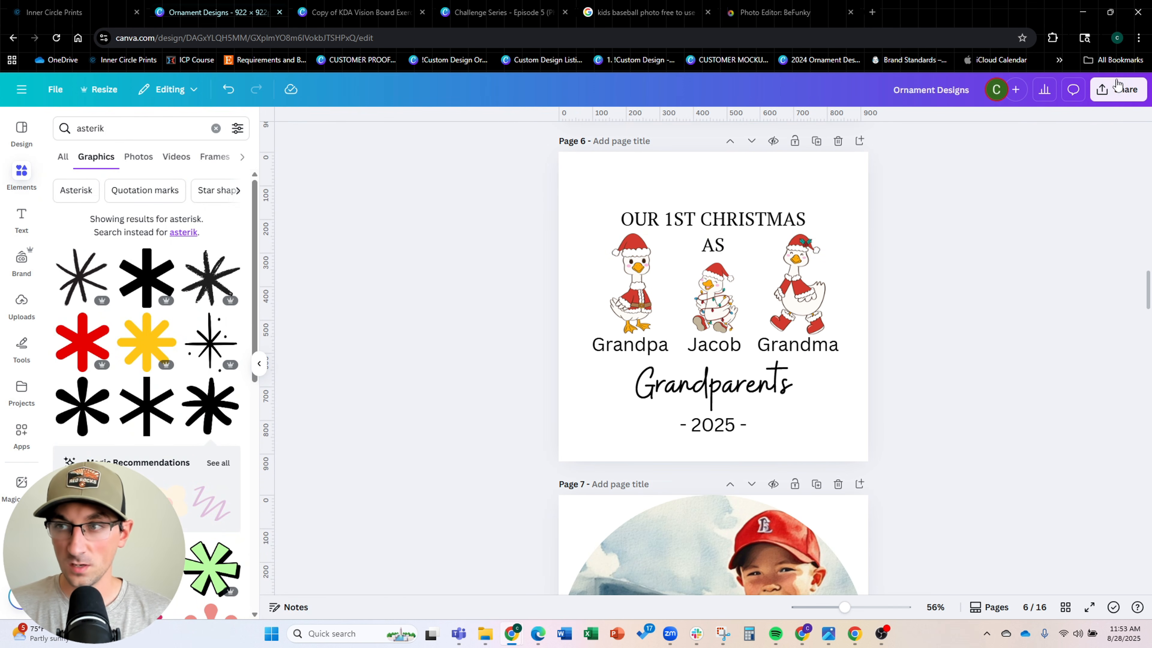
Download only page 6, the grandparents ornament, as a PNG with a transparent background
{"action": "left_click", "coordinate": [1118, 90]}
{"action": "left_click", "coordinate": [938, 345]}
{"action": "left_click", "coordinate": [945, 340]}
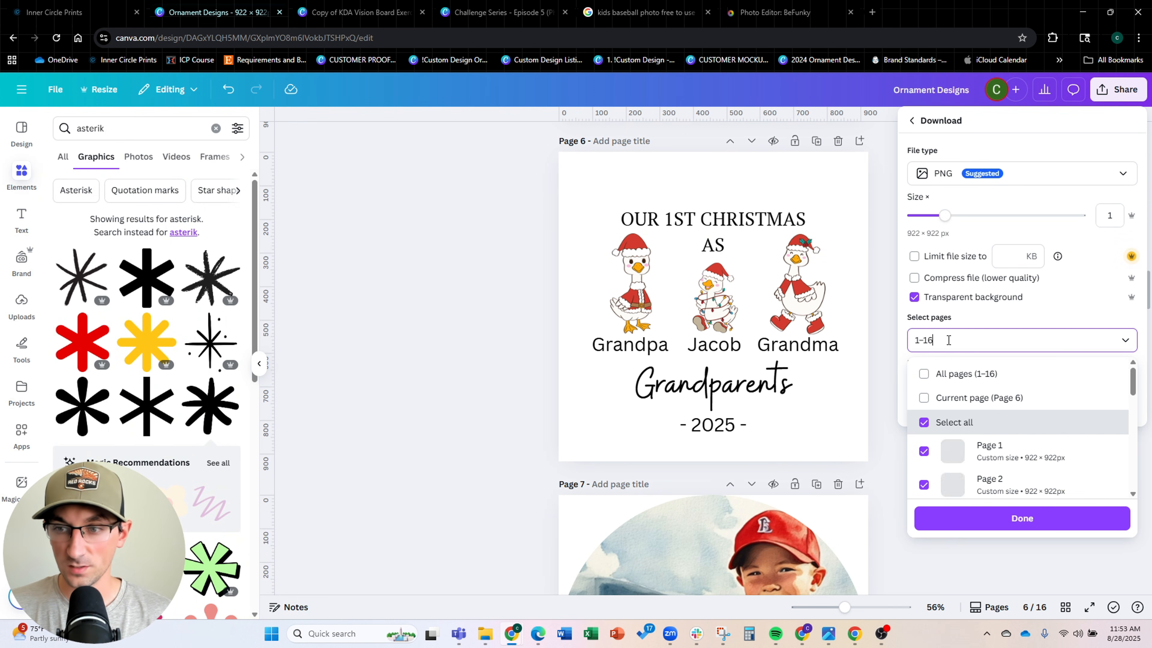
{"action": "type", "text": "6"}
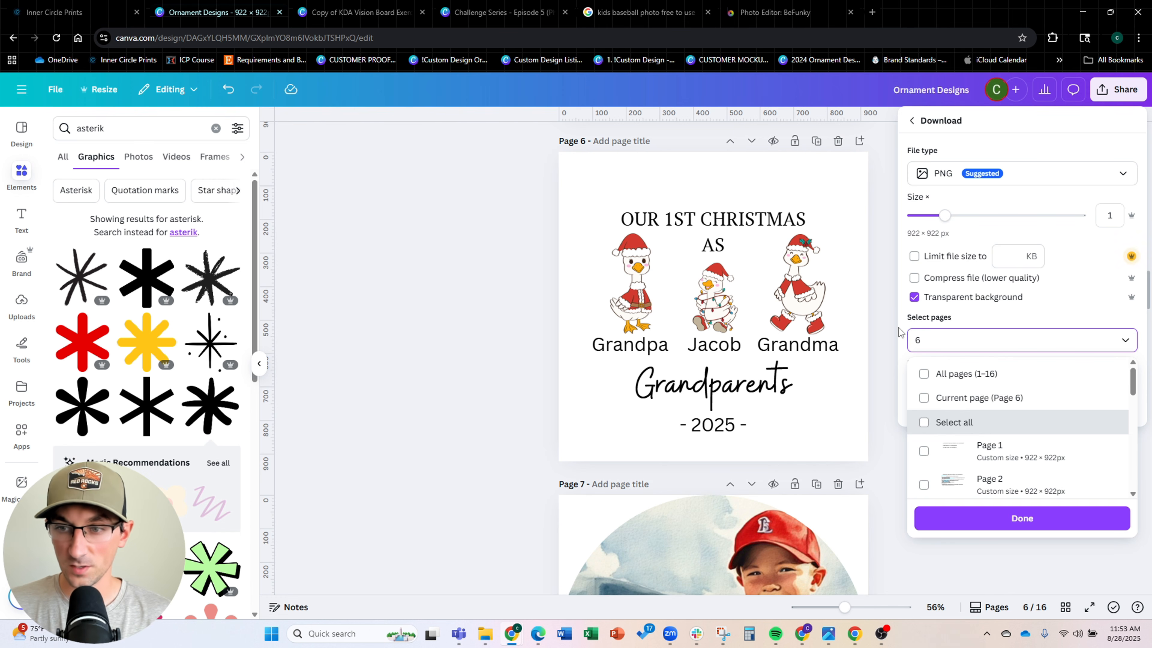
{"action": "key", "text": "Return"}
{"action": "left_click", "coordinate": [952, 405]}
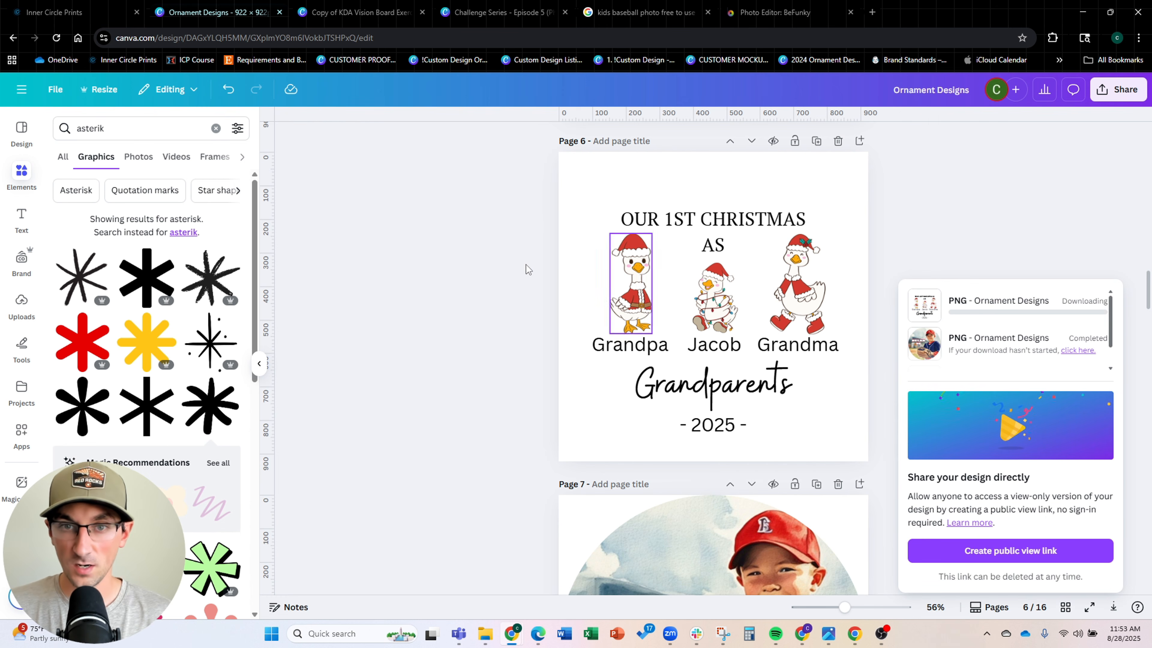
Download only page 7, the baseball ornament, as a PNG with a transparent background
{"action": "scroll", "coordinate": [496, 276], "scroll_direction": "down", "scroll_amount": 6}
{"action": "left_click", "coordinate": [949, 172]}
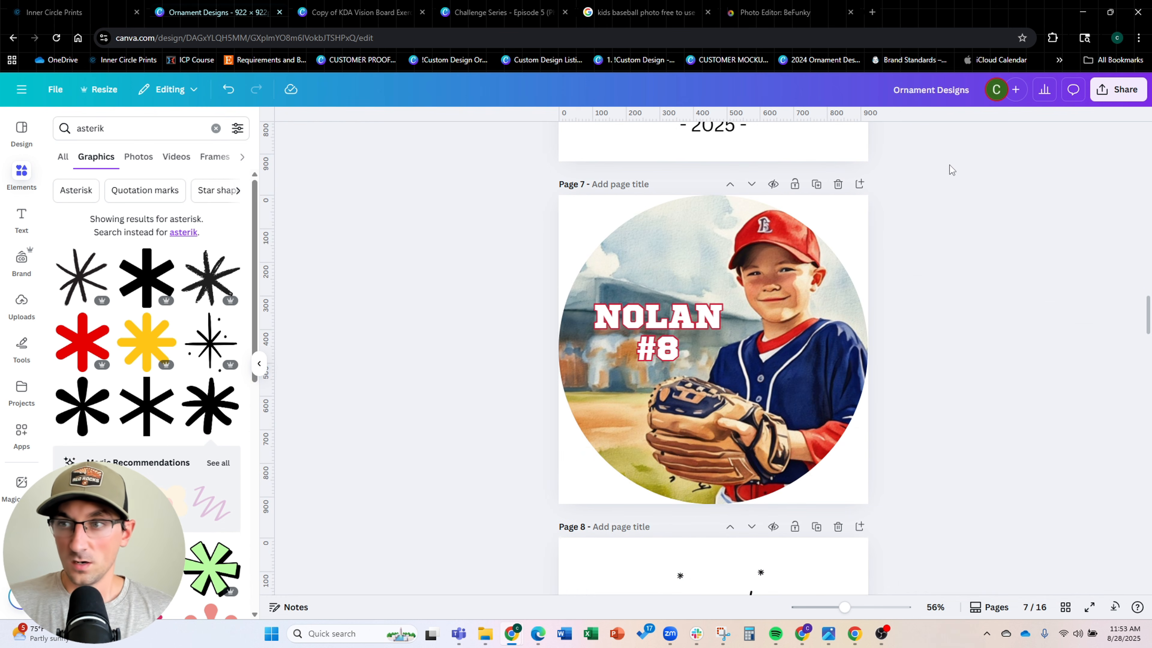
{"action": "left_click", "coordinate": [1094, 103]}
{"action": "left_click", "coordinate": [933, 342]}
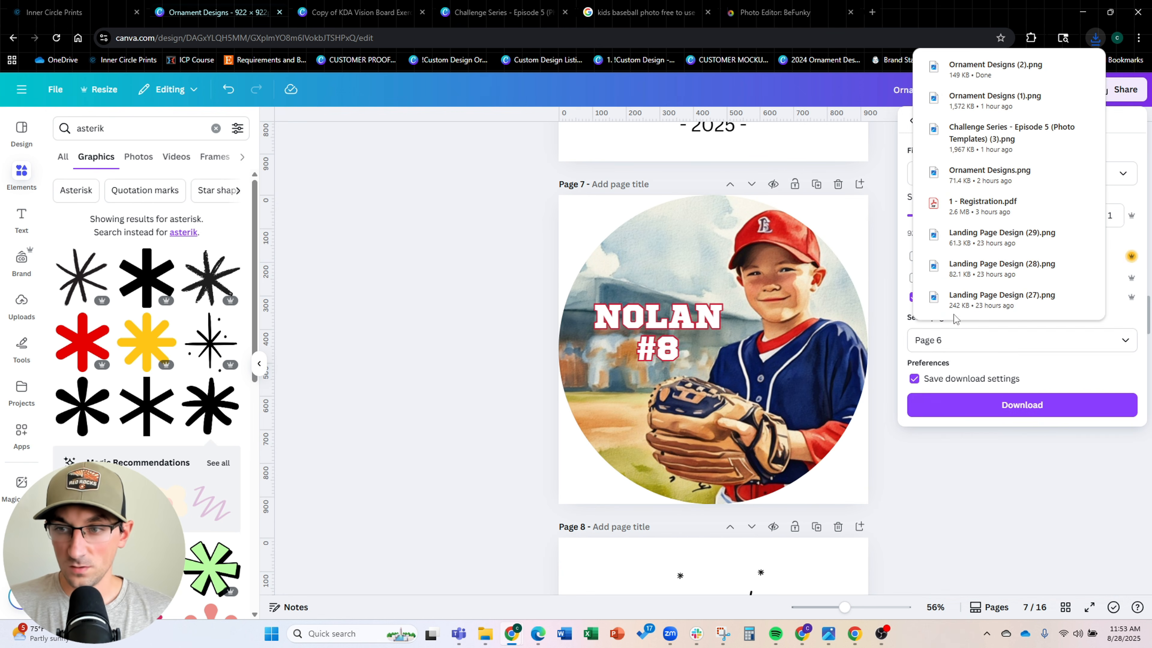
{"action": "left_click", "coordinate": [911, 343]}
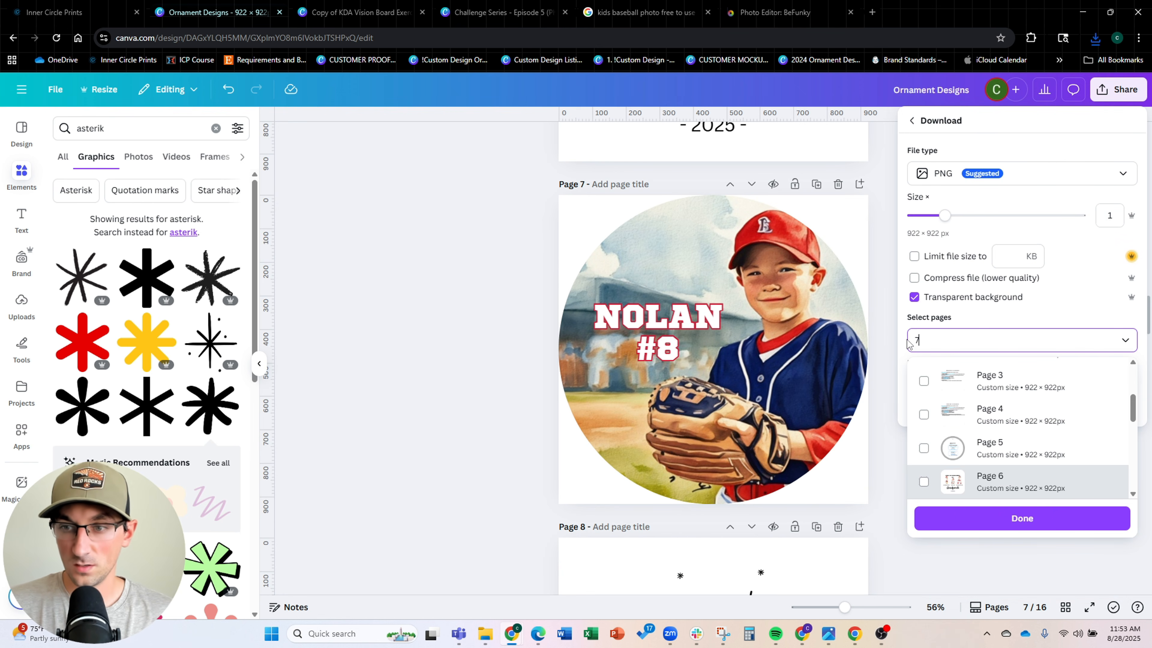
{"action": "left_click", "coordinate": [1022, 518]}
{"action": "left_click", "coordinate": [1020, 404]}
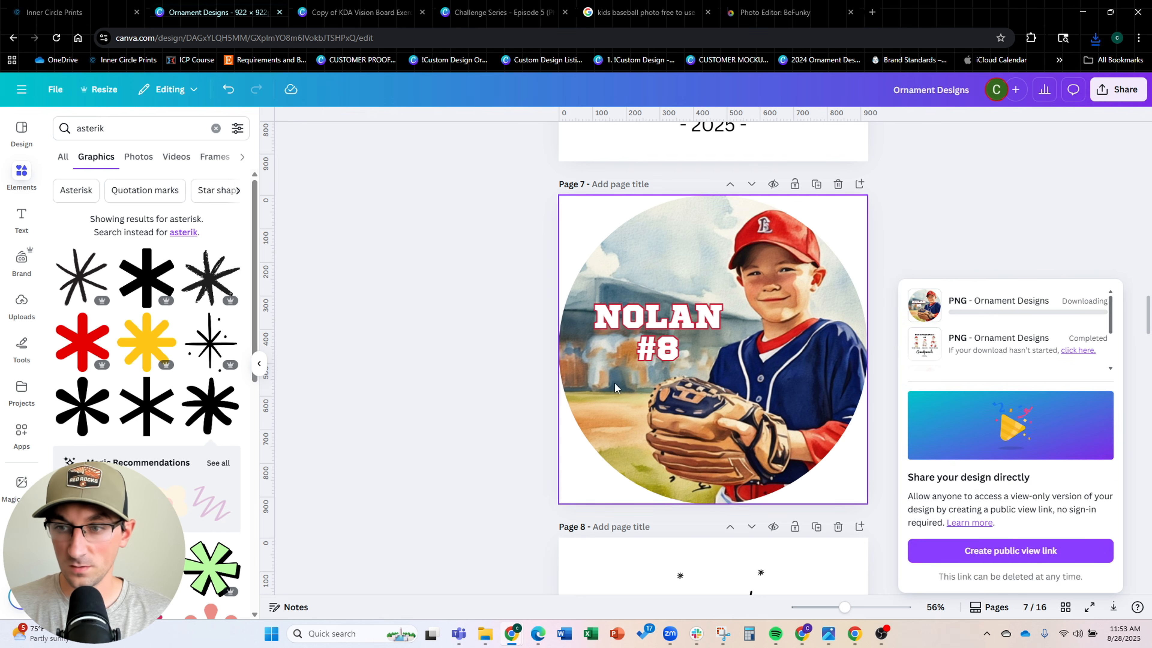
{"action": "left_click", "coordinate": [446, 377]}
Download only page 8, the teacher ornament, as a PNG with a transparent background
{"action": "scroll", "coordinate": [454, 371], "scroll_direction": "down", "scroll_amount": 8}
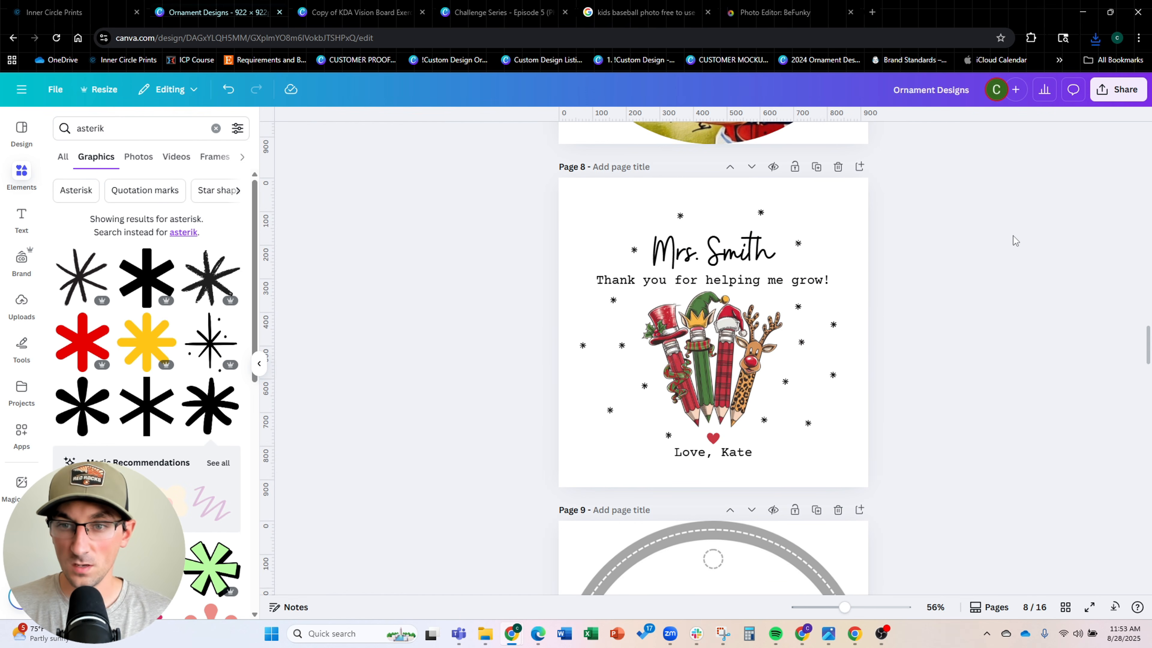
{"action": "left_click", "coordinate": [1106, 93]}
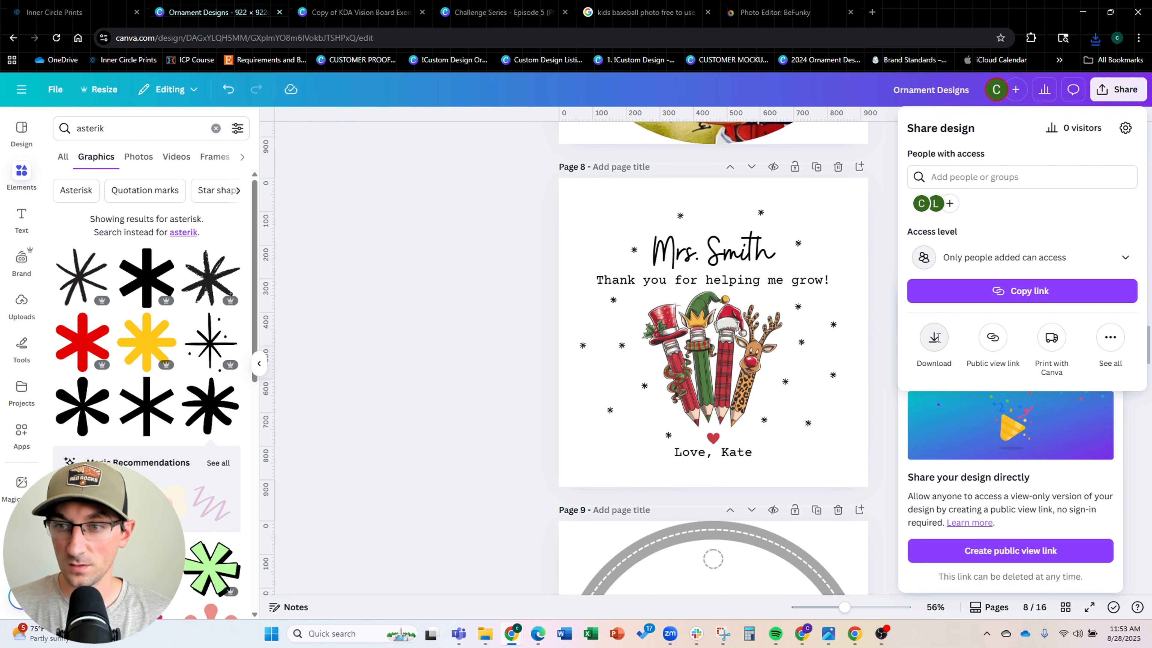
{"action": "left_click", "coordinate": [935, 339]}
{"action": "left_click", "coordinate": [931, 344]}
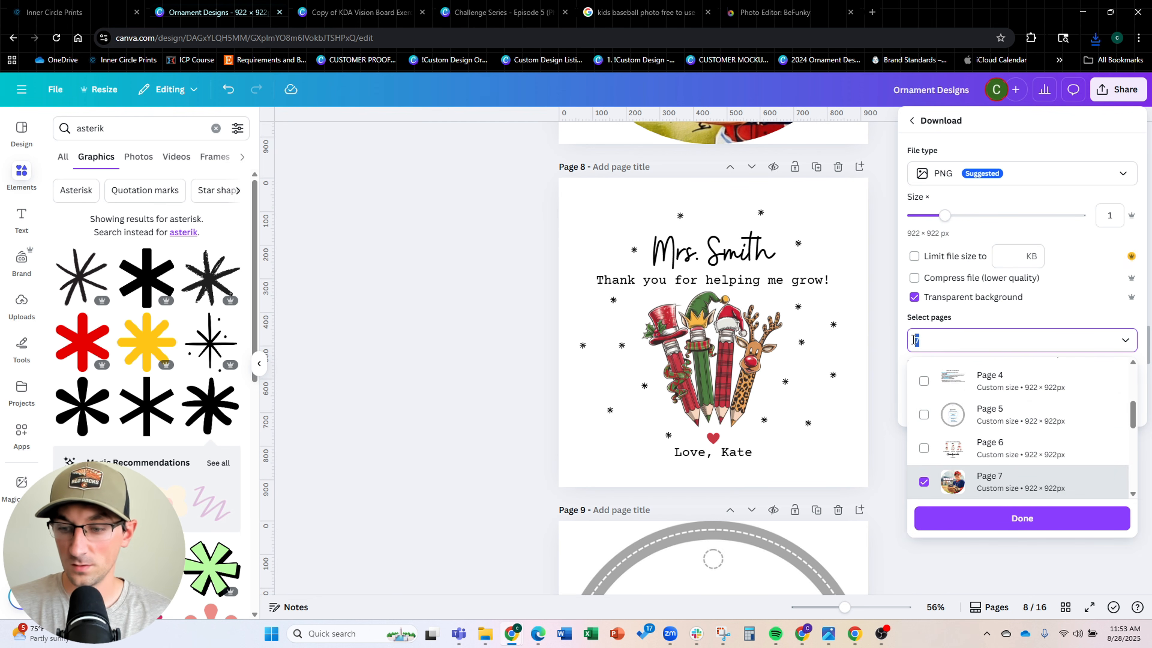
{"action": "left_click", "coordinate": [902, 340]}
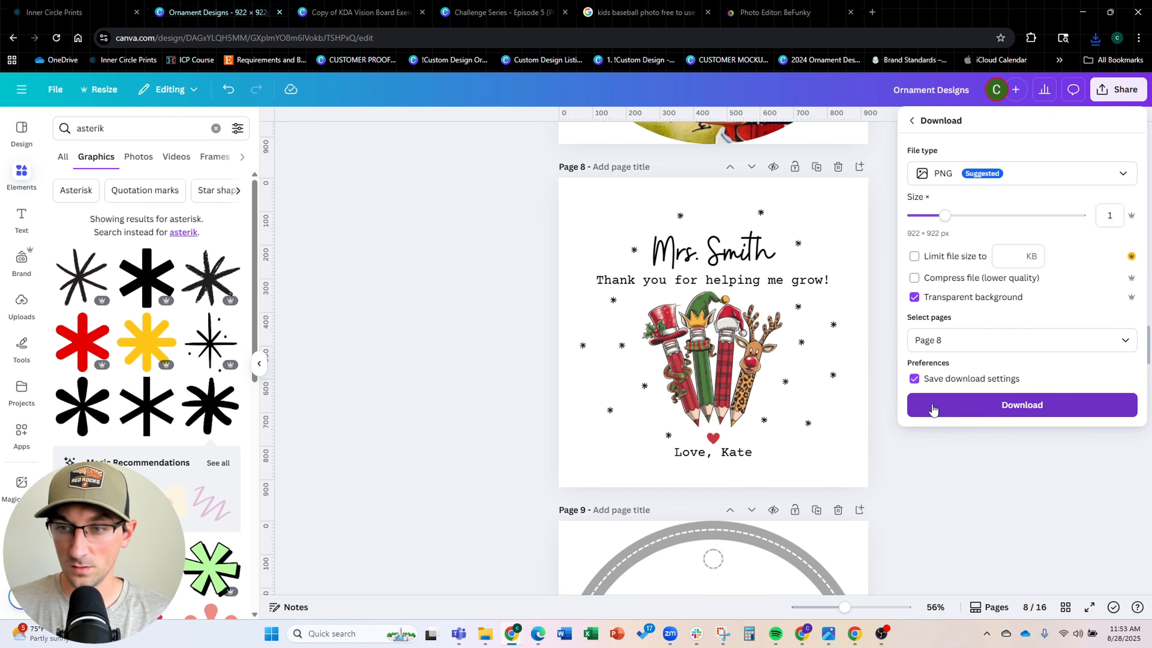
{"action": "left_click", "coordinate": [932, 409]}
{"action": "left_click", "coordinate": [393, 329]}
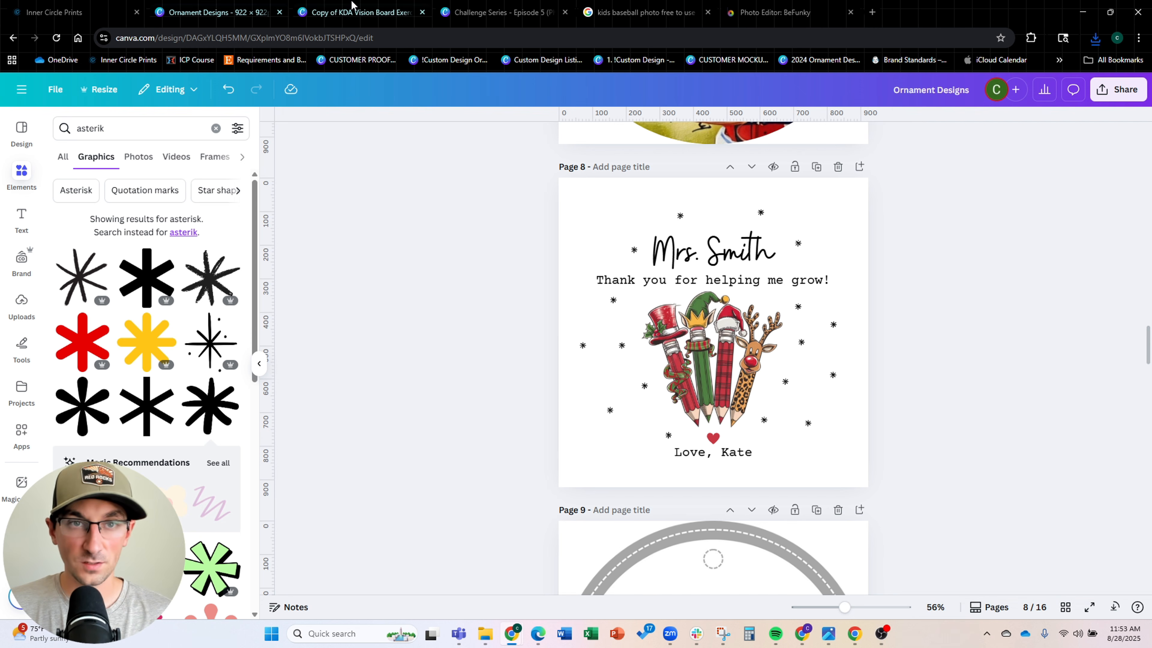
Switch to the Challenge Series - Episode 5 (Photo Templates) design and examine the ornament mockups on pages 3 and 4
{"action": "left_click", "coordinate": [351, 6]}
{"action": "left_click", "coordinate": [452, 7]}
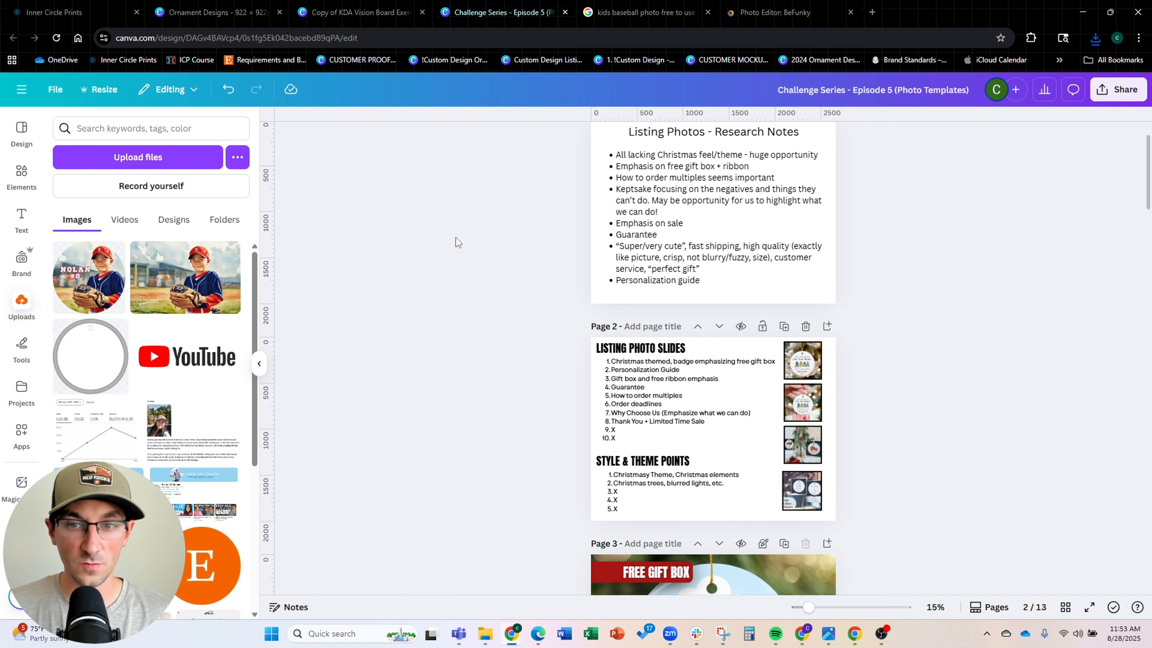
{"action": "scroll", "coordinate": [456, 238], "scroll_direction": "down", "scroll_amount": 5}
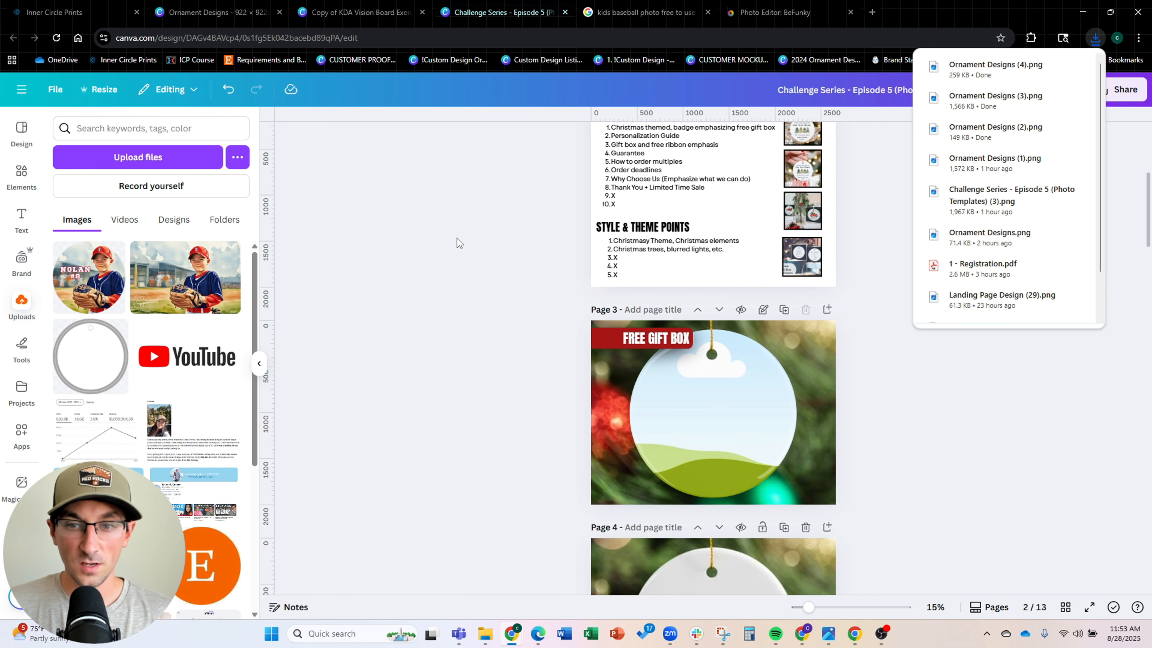
{"action": "scroll", "coordinate": [457, 237], "scroll_direction": "down", "scroll_amount": 2}
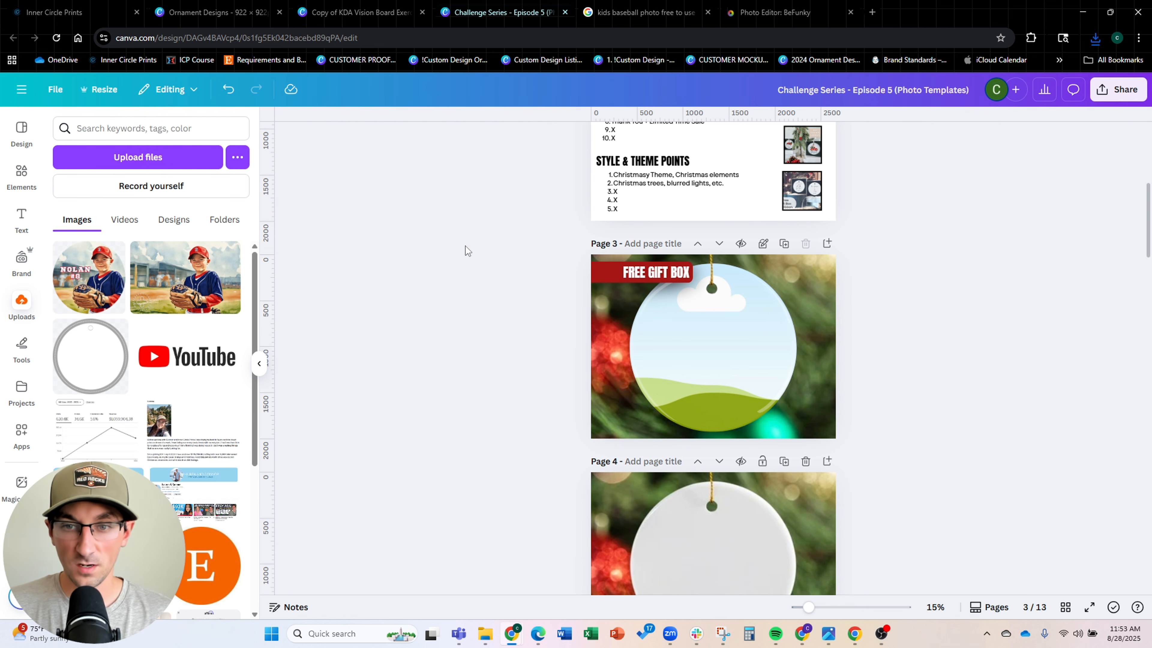
{"action": "scroll", "coordinate": [908, 347], "scroll_direction": "up", "scroll_amount": 5}
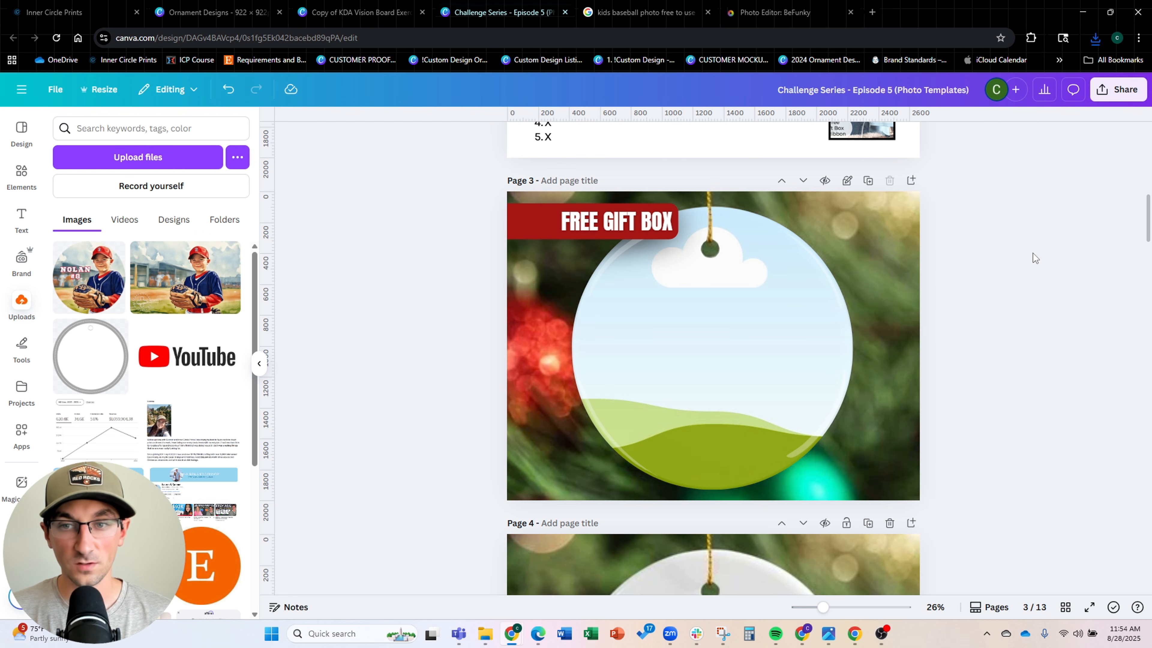
{"action": "scroll", "coordinate": [1033, 253], "scroll_direction": "down", "scroll_amount": 8}
{"action": "scroll", "coordinate": [1033, 252], "scroll_direction": "up", "scroll_amount": 6}
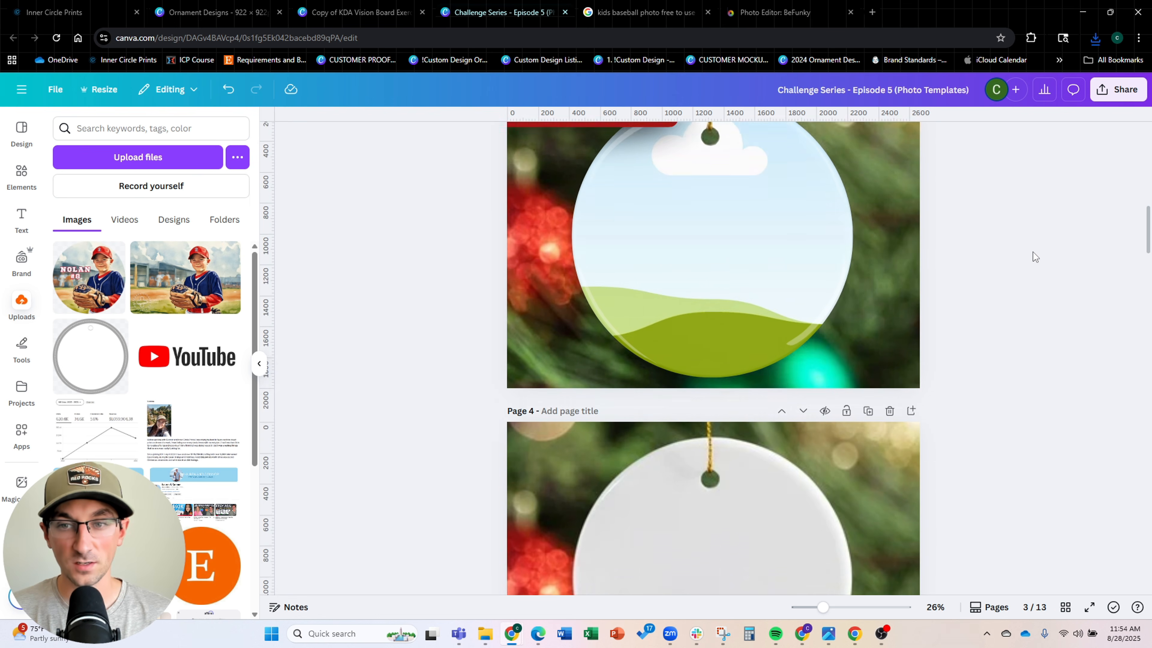
{"action": "scroll", "coordinate": [1032, 253], "scroll_direction": "up", "scroll_amount": 6}
{"action": "scroll", "coordinate": [1030, 253], "scroll_direction": "down", "scroll_amount": 8}
{"action": "scroll", "coordinate": [1029, 249], "scroll_direction": "up", "scroll_amount": 2}
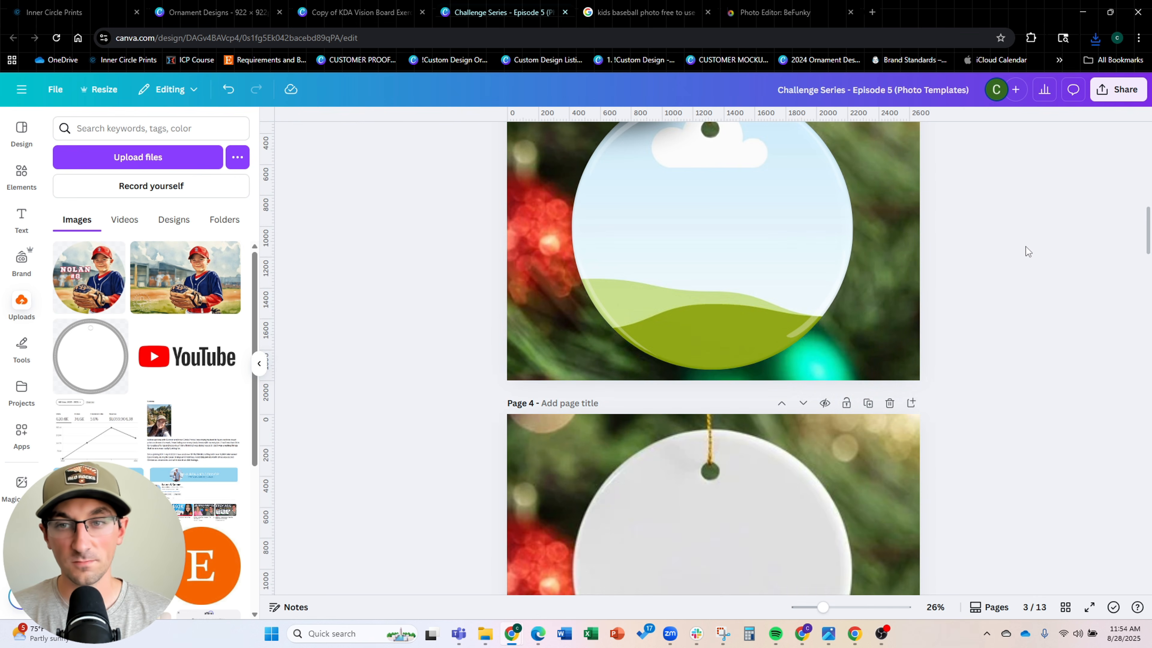
{"action": "scroll", "coordinate": [1025, 251], "scroll_direction": "up", "scroll_amount": 4}
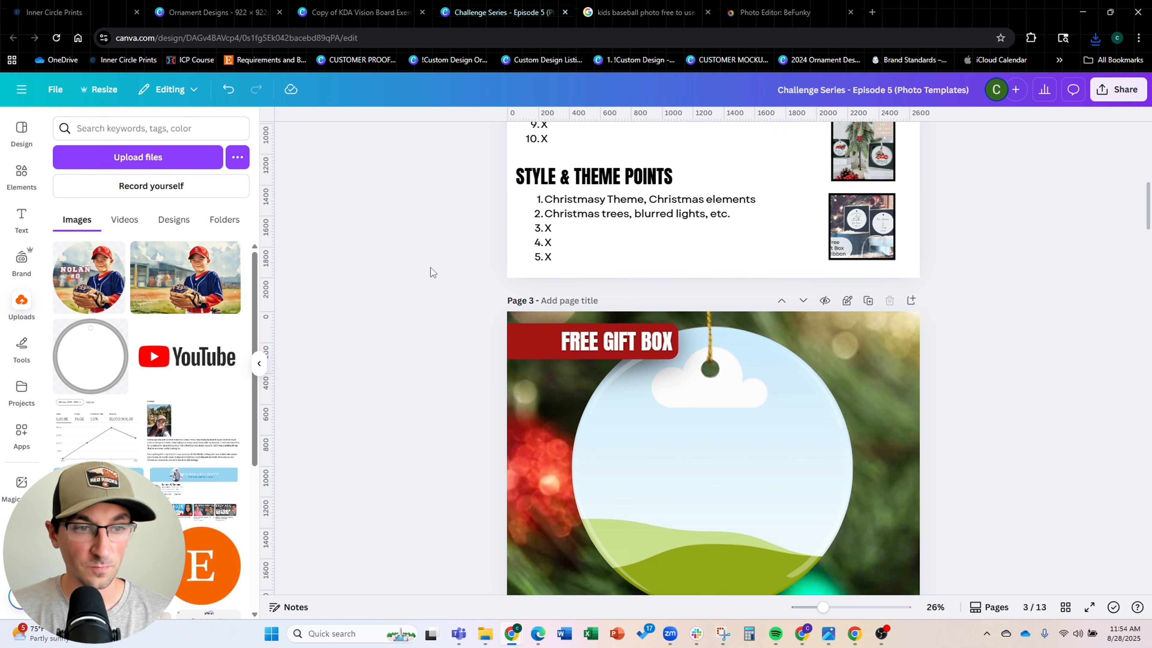
Upload the three downloaded ornament PNGs, Ornament Designs (2), (3) and (4), to the photo templates design
{"action": "left_click", "coordinate": [1095, 38]}
{"action": "left_click_drag", "start_coordinate": [993, 91], "coordinate": [182, 295]}
{"action": "left_click_drag", "start_coordinate": [956, 150], "coordinate": [290, 288]}
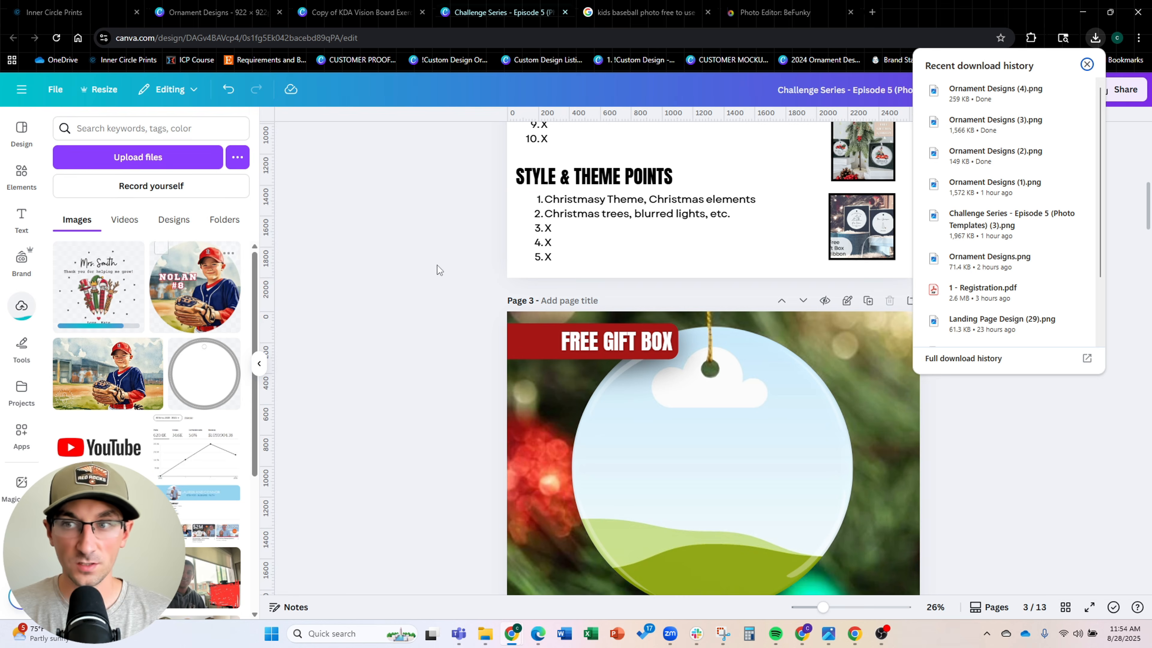
{"action": "left_click_drag", "start_coordinate": [1016, 152], "coordinate": [214, 290]}
{"action": "left_click", "coordinate": [398, 266]}
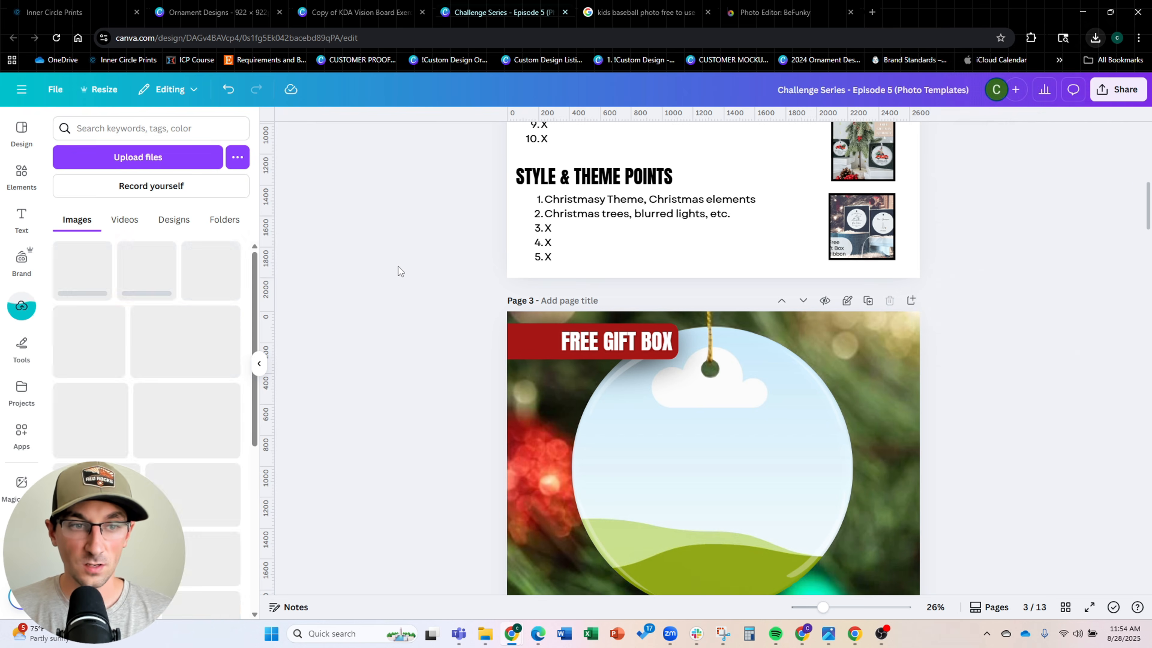
Fill the round ornament frame on the page 3 mockup with the grandparents design and check its crop
{"action": "scroll", "coordinate": [397, 265], "scroll_direction": "down", "scroll_amount": 3}
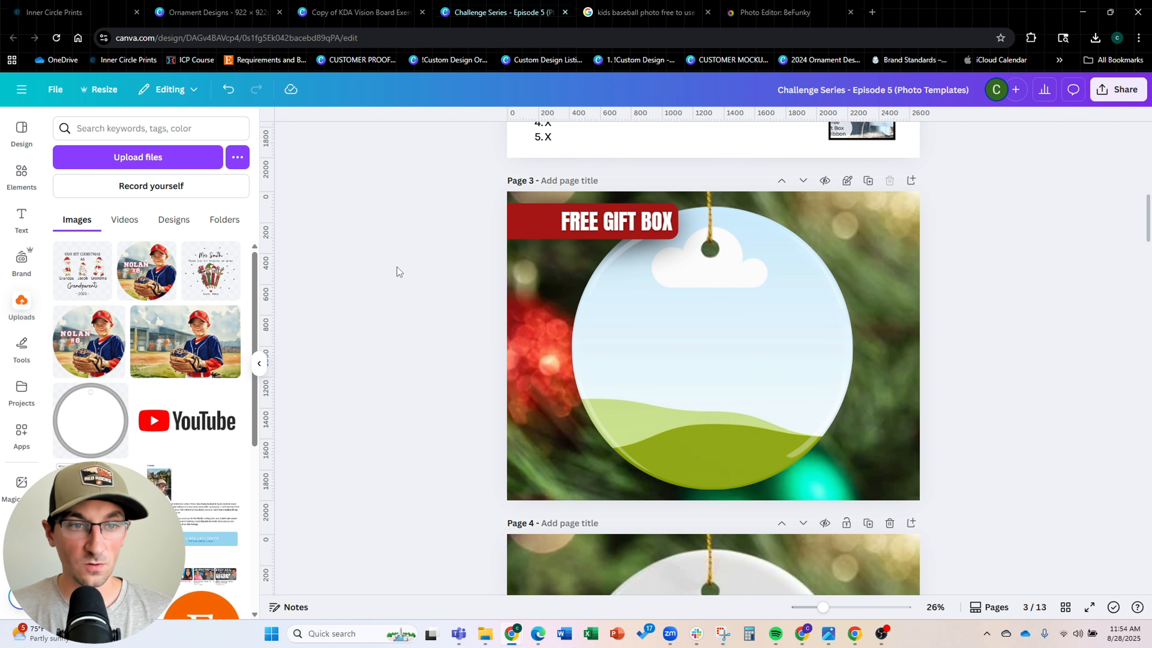
{"action": "left_click_drag", "start_coordinate": [75, 281], "coordinate": [697, 307]}
{"action": "double_click", "coordinate": [697, 308]}
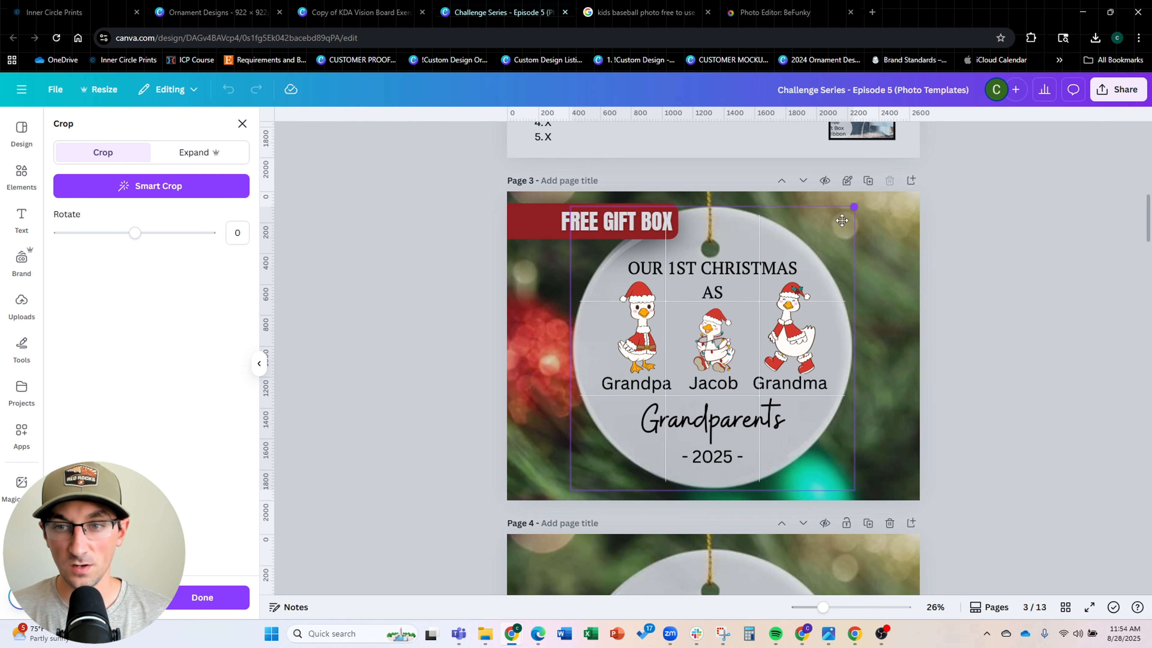
{"action": "left_click", "coordinate": [977, 301]}
{"action": "left_click_drag", "start_coordinate": [470, 168], "coordinate": [715, 286]}
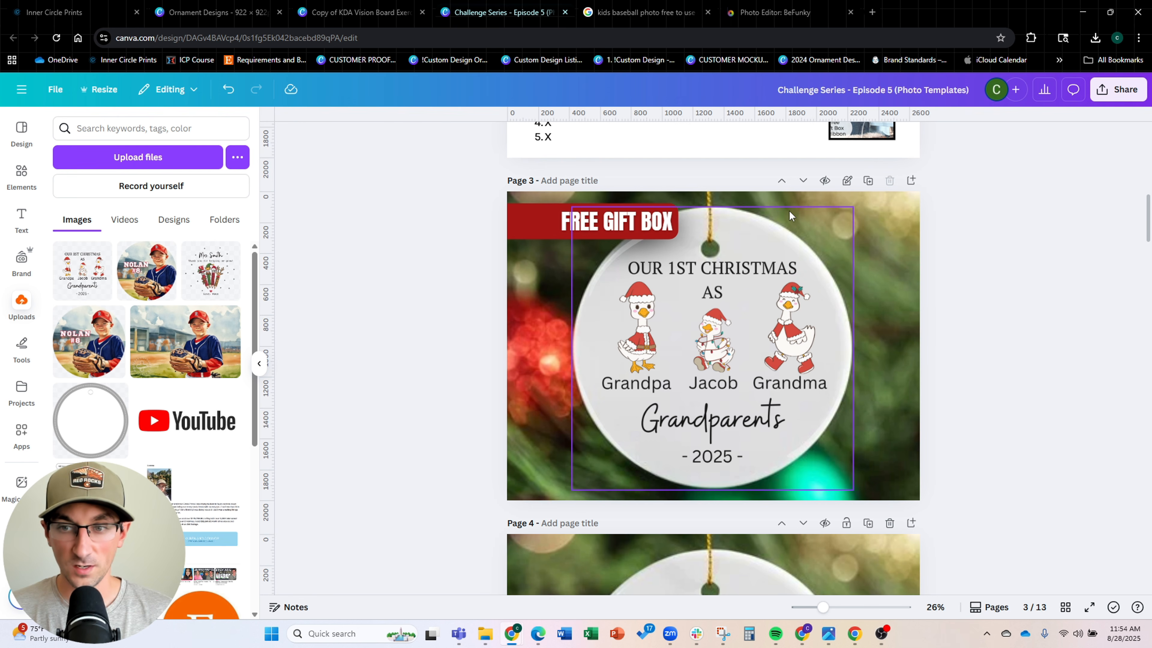
Return to the Ornament Designs file and view the blank ornament template on page 9
{"action": "left_click", "coordinate": [213, 12]}
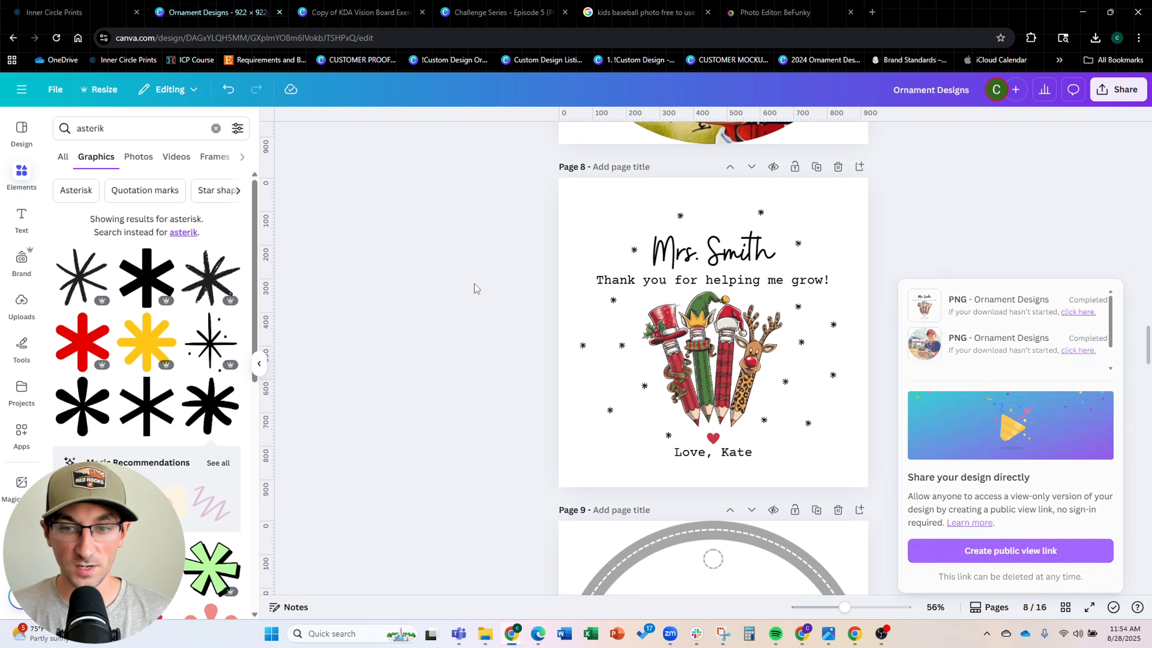
{"action": "scroll", "coordinate": [475, 288], "scroll_direction": "down", "scroll_amount": 5}
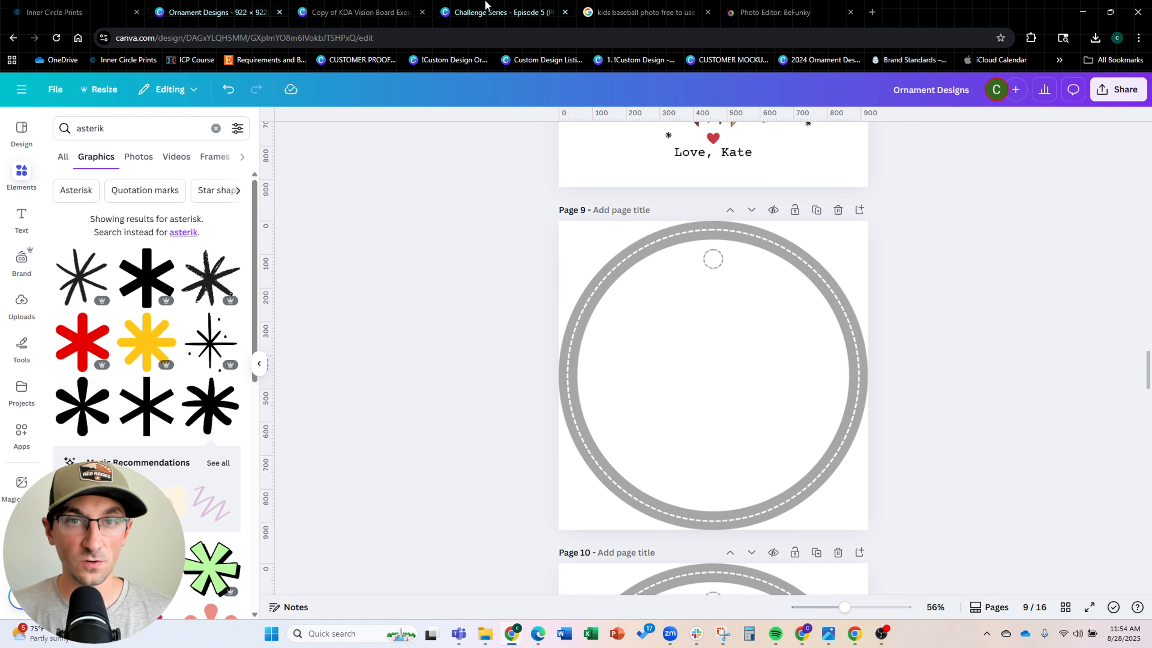
Switch to the photo templates design and enlarge and recentre the grandparents design within the page 3 ornament crop
{"action": "left_click", "coordinate": [489, 10]}
{"action": "double_click", "coordinate": [744, 315]}
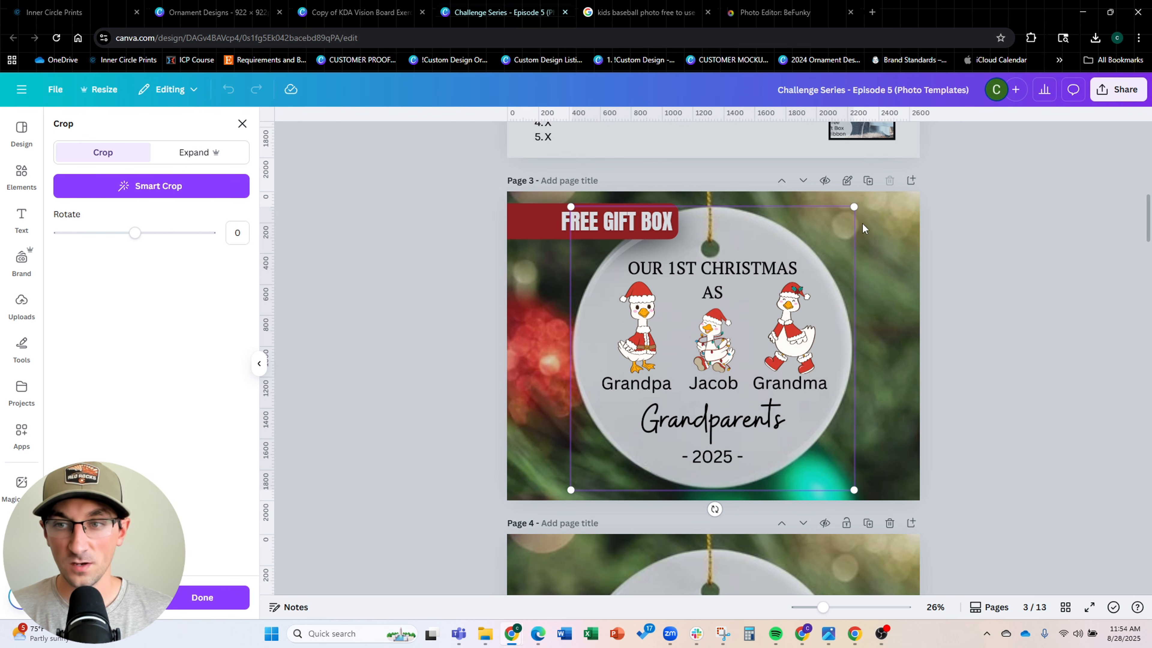
{"action": "left_click_drag", "start_coordinate": [855, 208], "coordinate": [868, 195]}
{"action": "left_click_drag", "start_coordinate": [568, 490], "coordinate": [550, 502]}
{"action": "left_click_drag", "start_coordinate": [866, 195], "coordinate": [860, 208]}
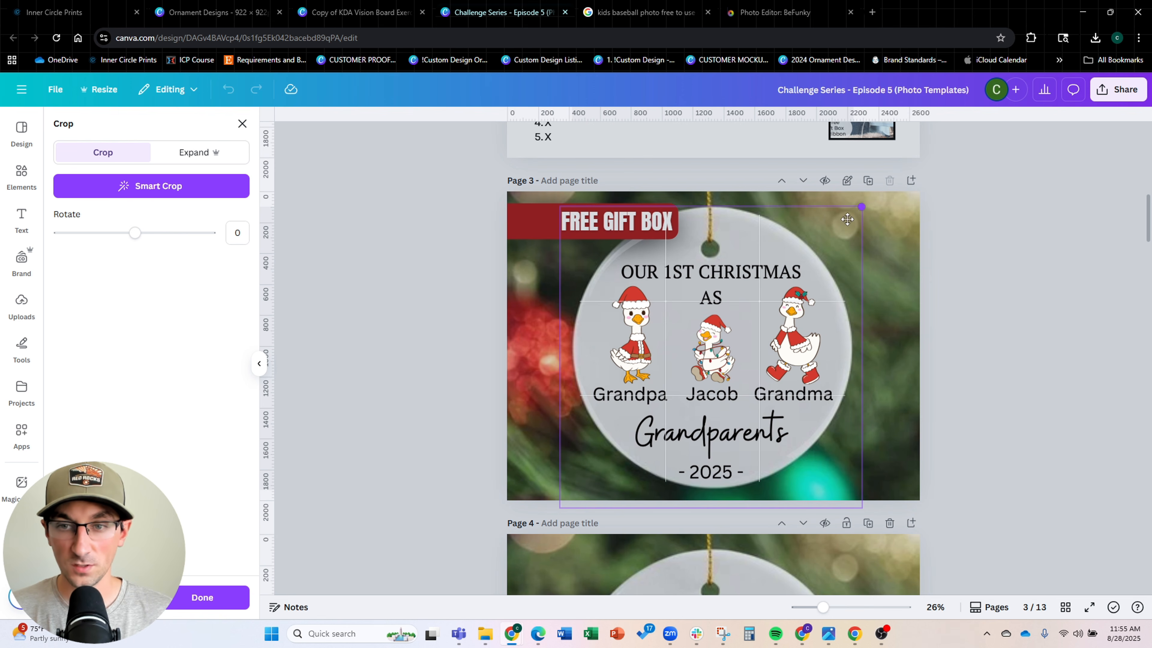
{"action": "left_click_drag", "start_coordinate": [557, 500], "coordinate": [565, 500]}
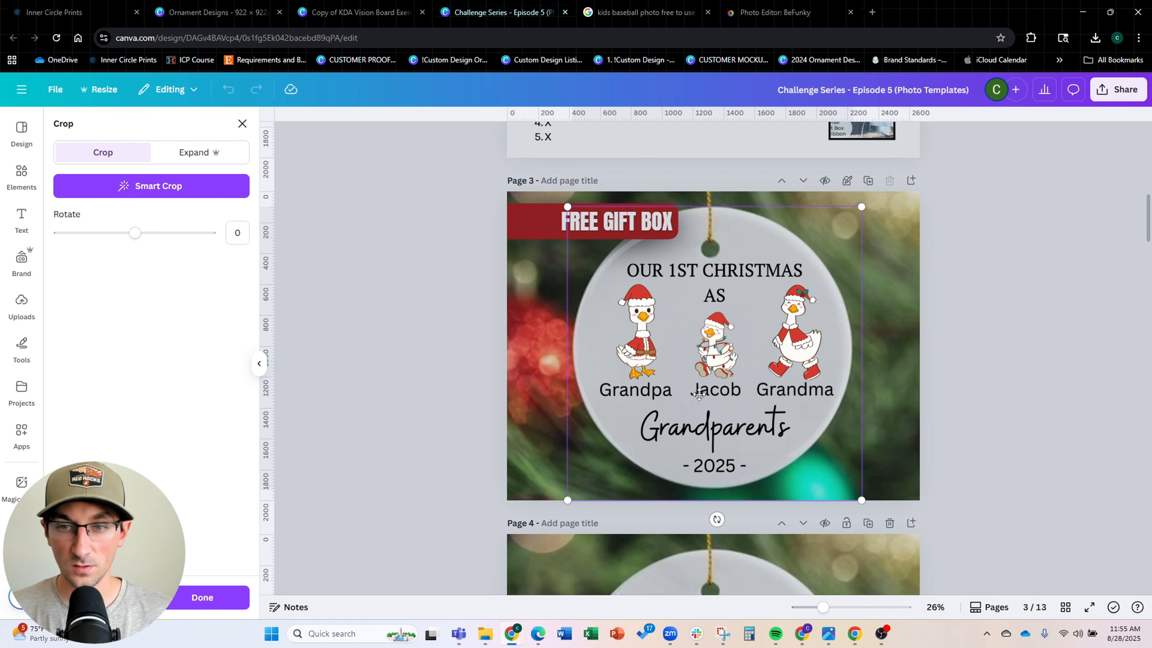
{"action": "left_click_drag", "start_coordinate": [699, 403], "coordinate": [696, 403]}
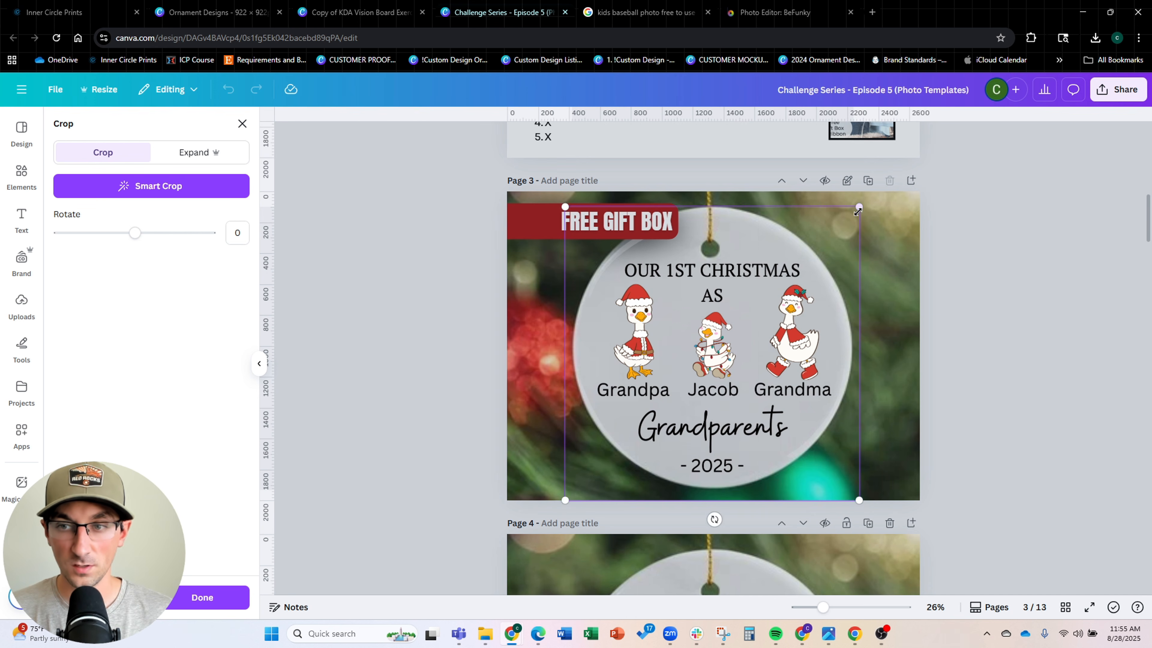
{"action": "left_click", "coordinate": [1015, 305]}
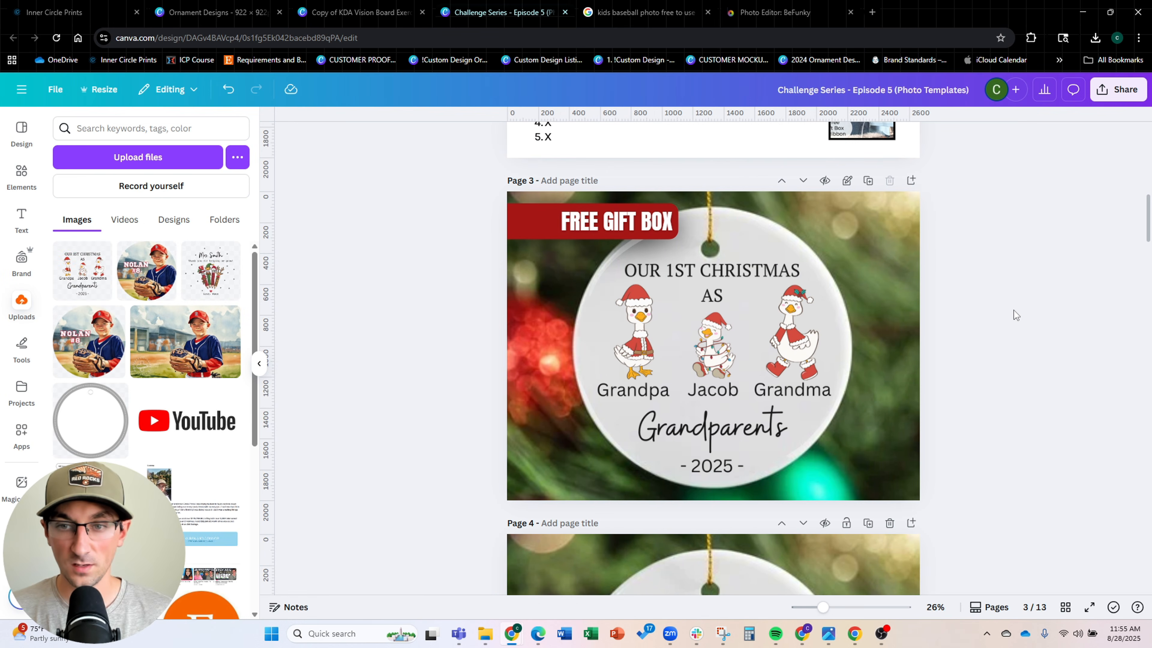
Set the transparency of the diagonal strip over the upper edge of the page 3 ornament to 11
{"action": "scroll", "coordinate": [678, 322], "scroll_direction": "down", "scroll_amount": 3}
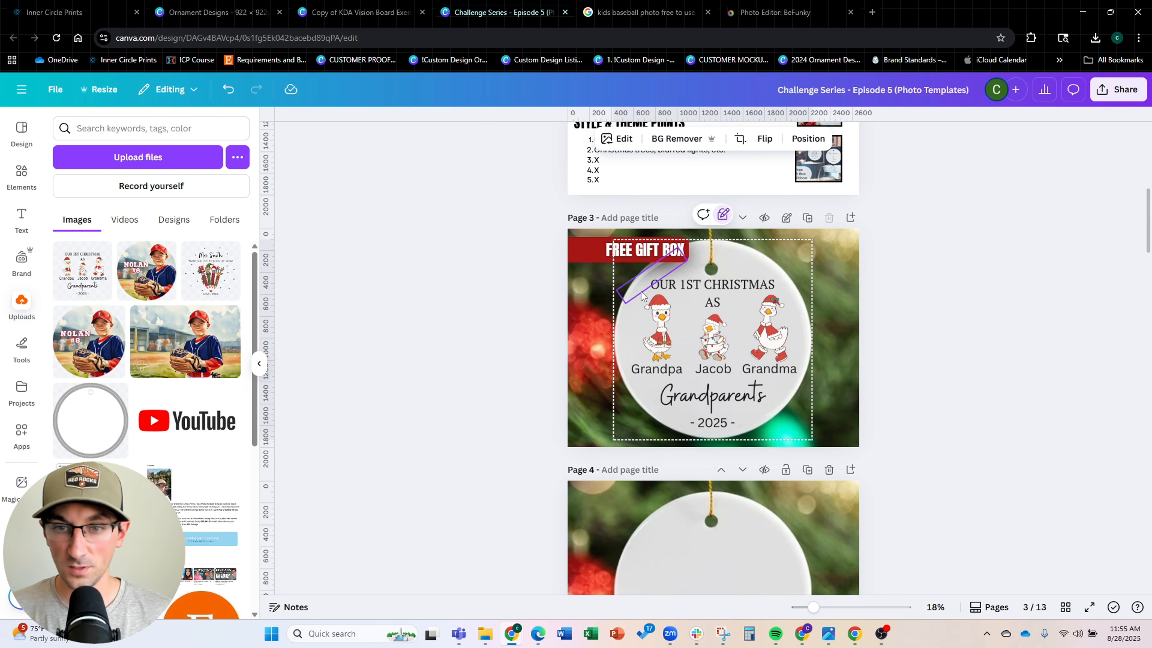
{"action": "left_click", "coordinate": [771, 247]}
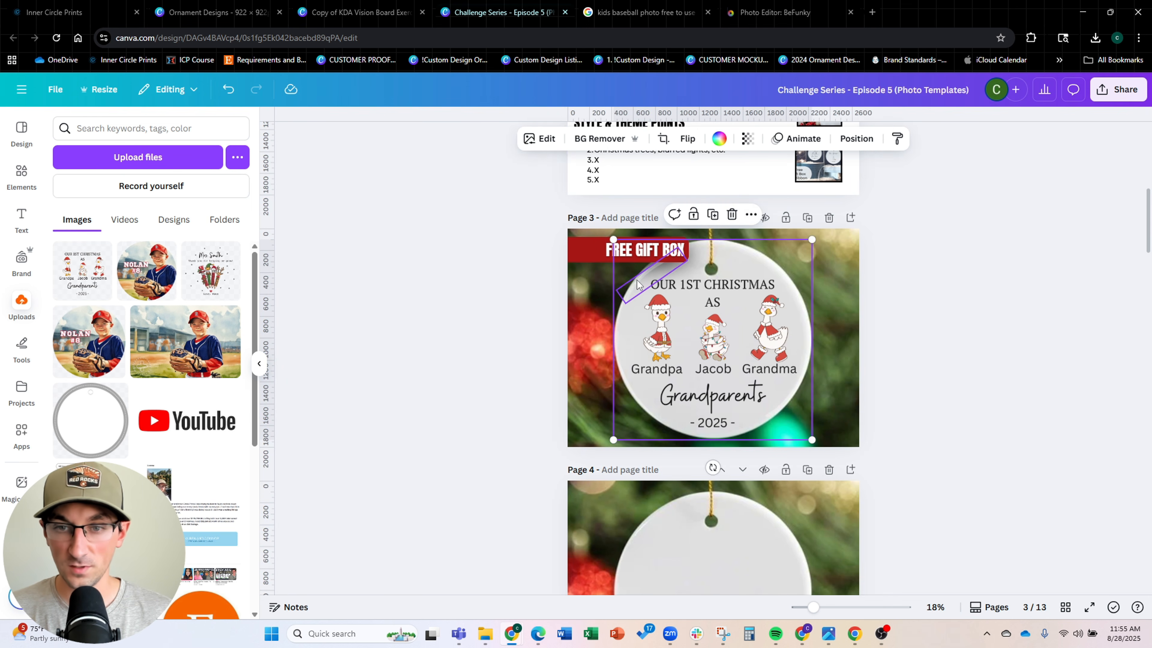
{"action": "left_click", "coordinate": [653, 275]}
{"action": "left_click", "coordinate": [727, 138]}
{"action": "left_click_drag", "start_coordinate": [688, 188], "coordinate": [677, 196]}
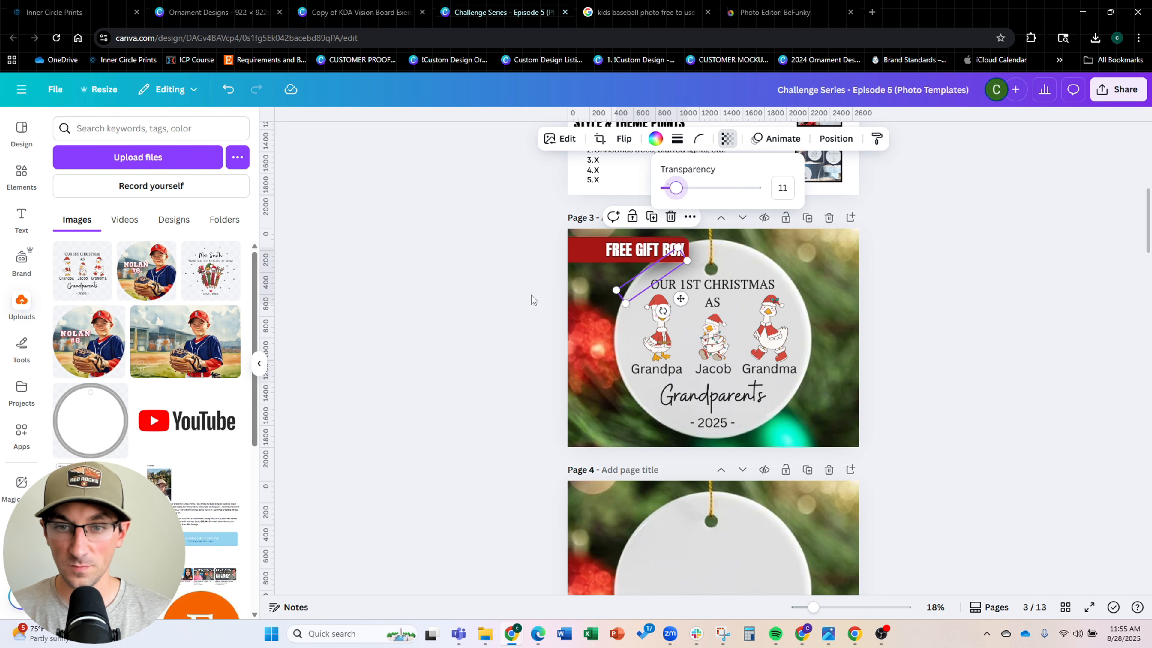
{"action": "left_click", "coordinate": [460, 354]}
{"action": "left_click", "coordinate": [460, 355]}
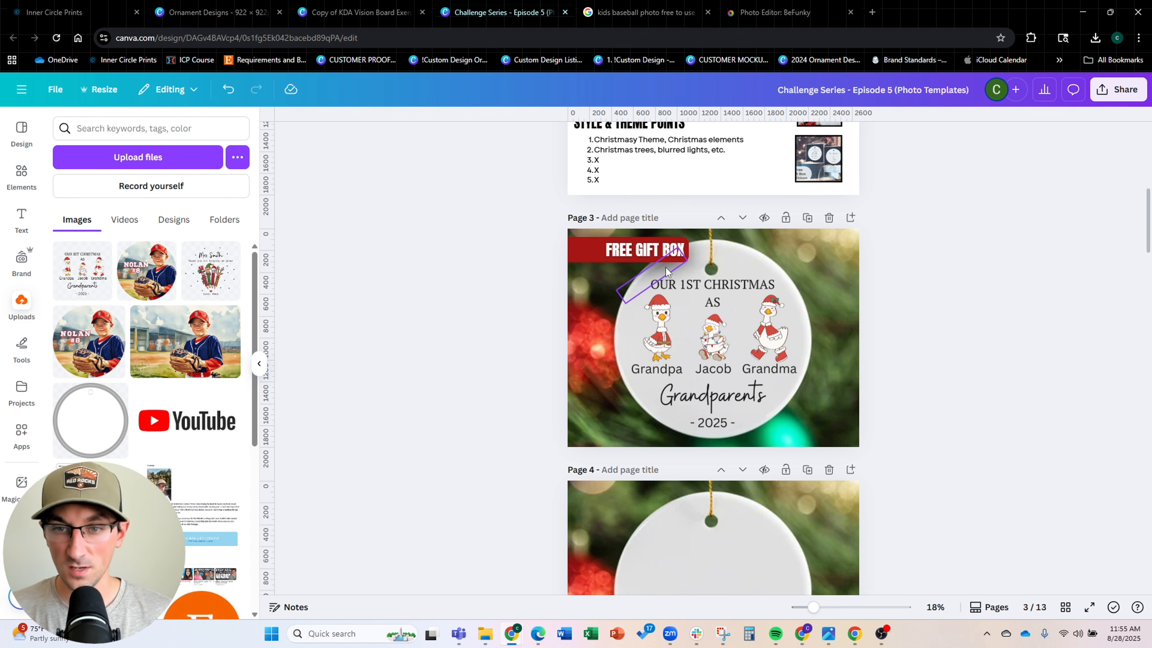
Examine the diagonal strips around the page 3 ornament, its design frame and the FREE GIFT BOX banner
{"action": "left_click", "coordinate": [653, 271]}
{"action": "scroll", "coordinate": [653, 271], "scroll_direction": "up", "scroll_amount": 5}
{"action": "left_click_drag", "start_coordinate": [591, 302], "coordinate": [599, 300]}
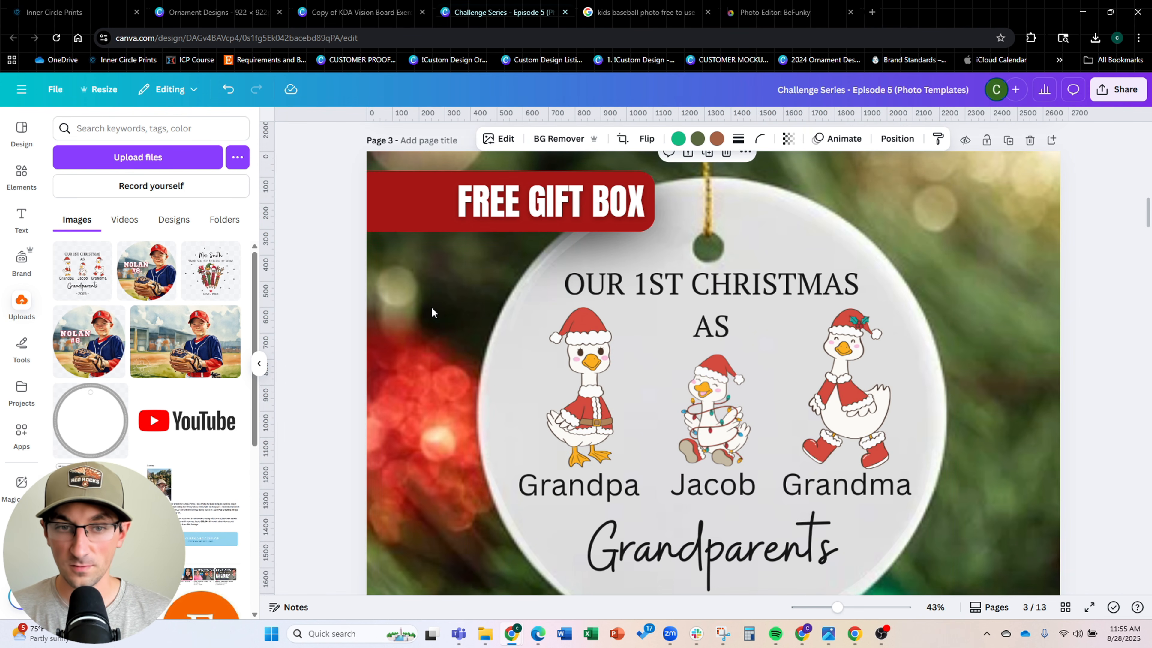
{"action": "scroll", "coordinate": [431, 309], "scroll_direction": "down", "scroll_amount": 5}
{"action": "scroll", "coordinate": [856, 288], "scroll_direction": "down", "scroll_amount": 1}
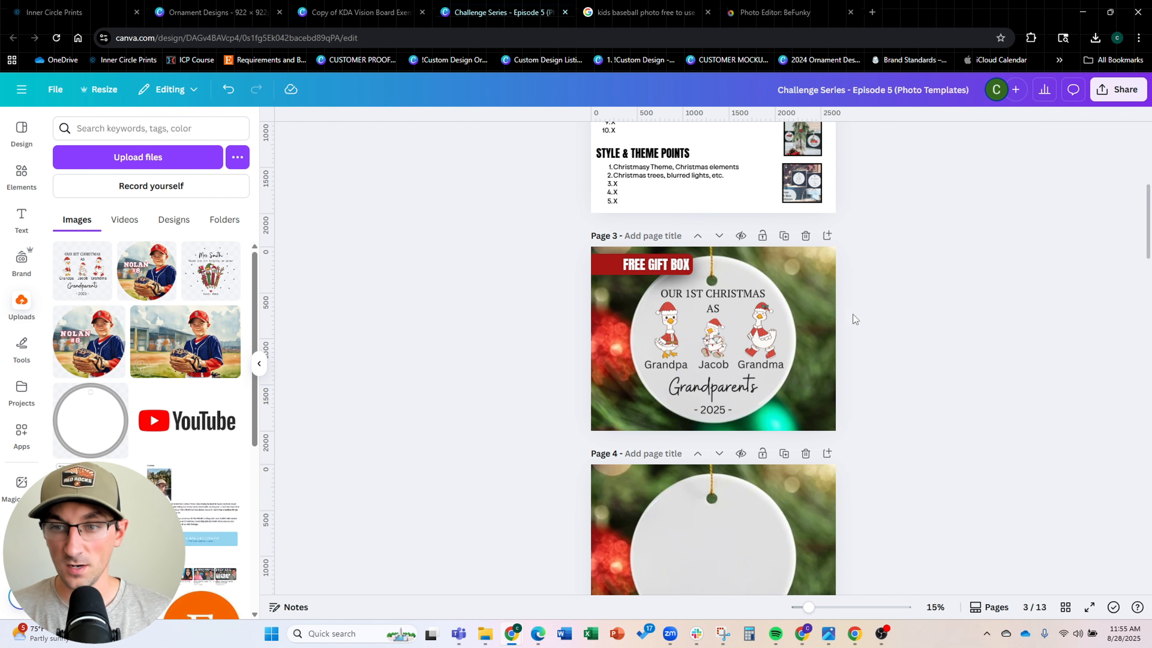
{"action": "left_click", "coordinate": [706, 341]}
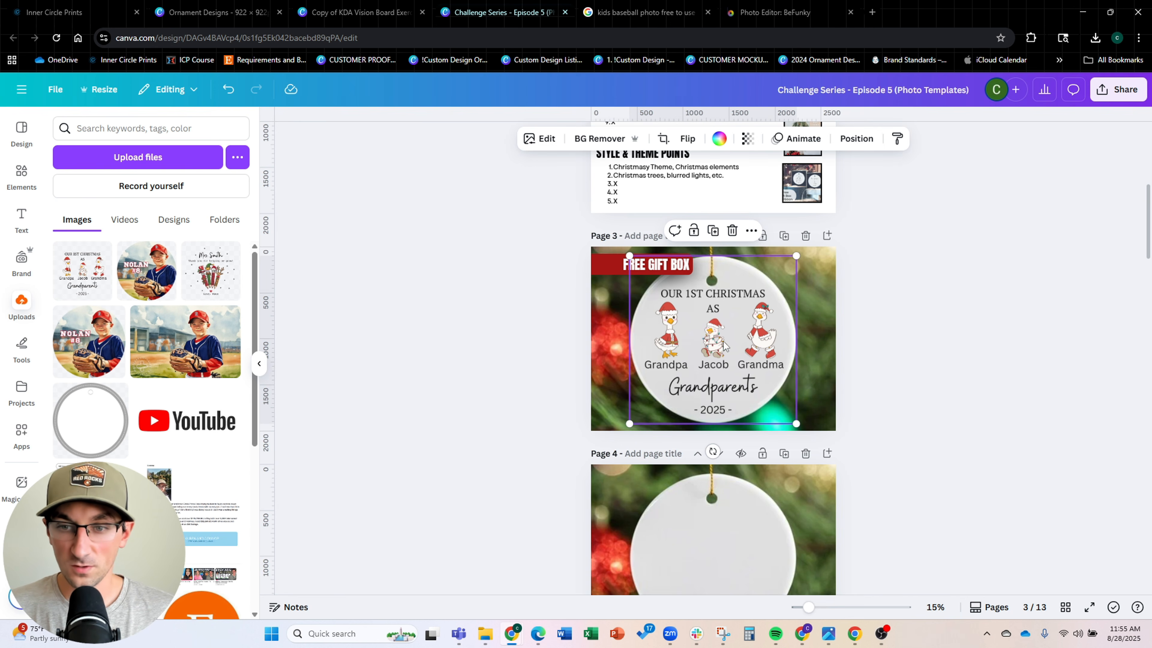
{"action": "left_click", "coordinate": [921, 314]}
{"action": "left_click", "coordinate": [784, 323]}
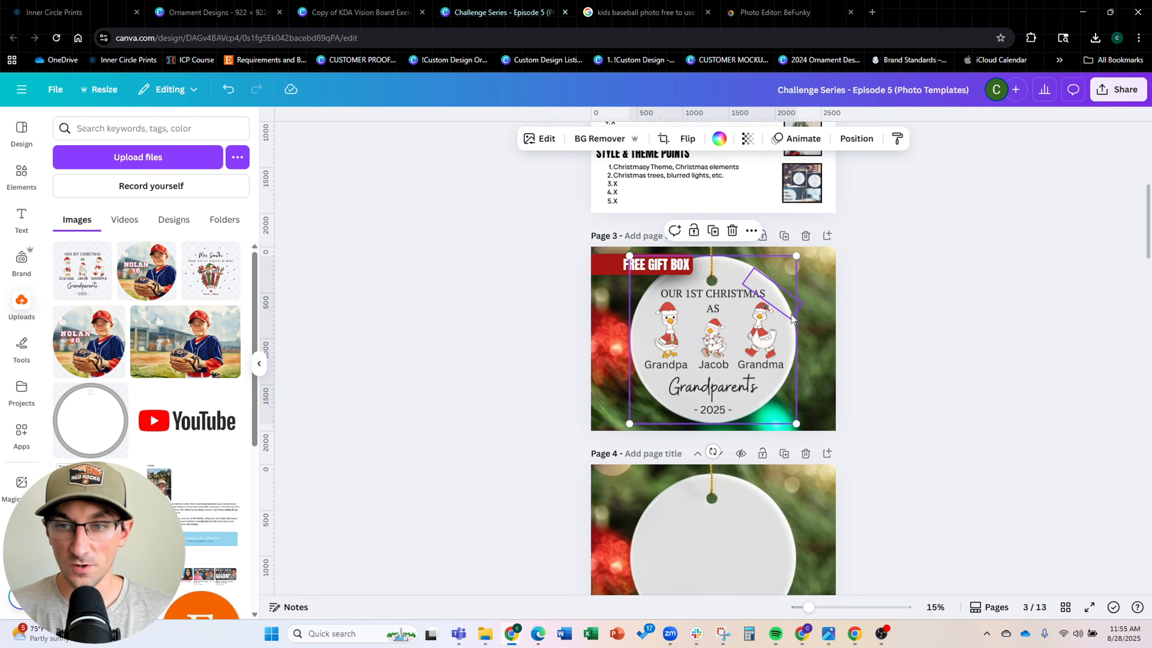
{"action": "left_click", "coordinate": [903, 262]}
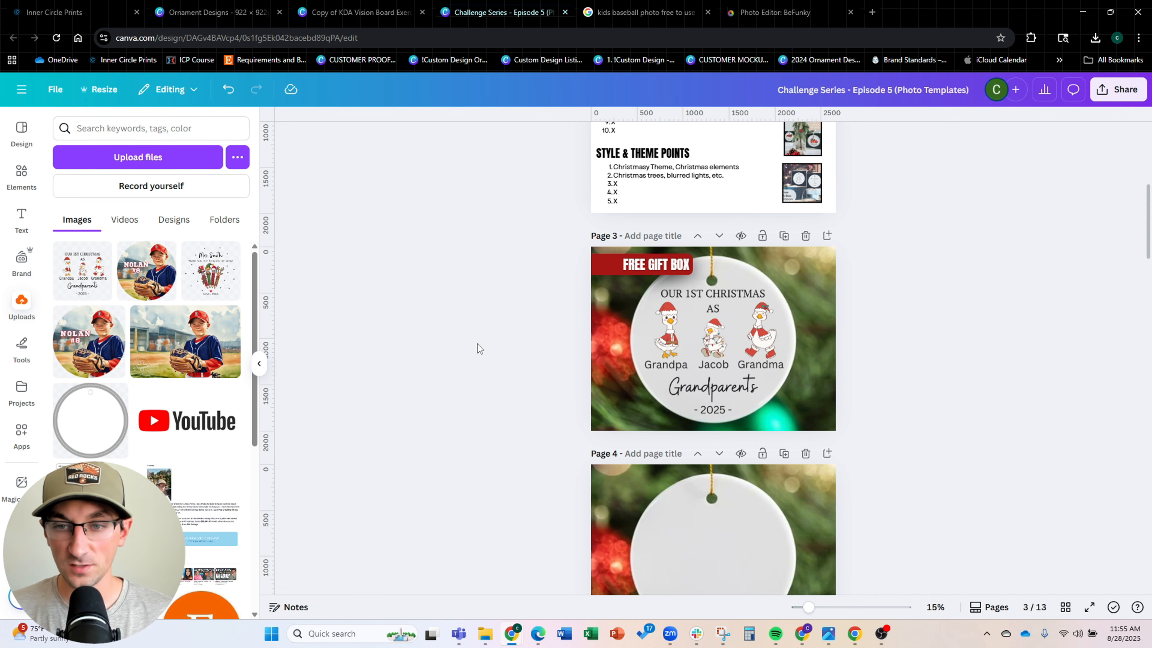
{"action": "left_click_drag", "start_coordinate": [568, 233], "coordinate": [712, 300]}
Return to the Ornament Designs file and move the heading lines "OUR 1ST CHRISTMAS" and "AS" slightly down on page 6
{"action": "left_click", "coordinate": [354, 12]}
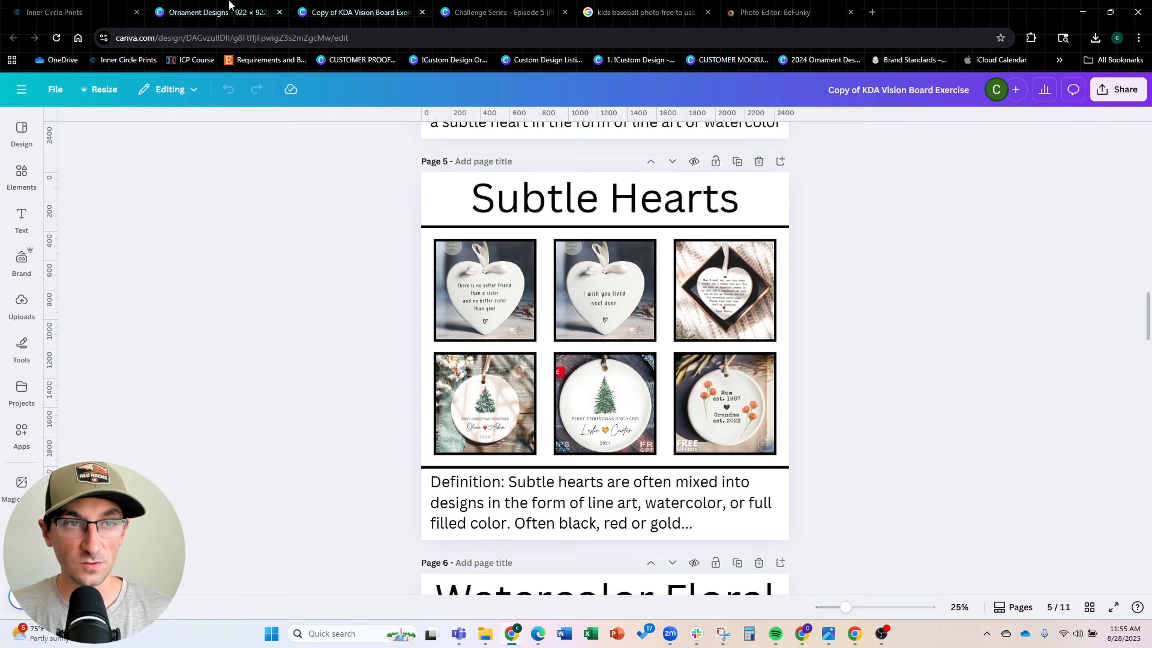
{"action": "left_click", "coordinate": [213, 12]}
{"action": "scroll", "coordinate": [661, 332], "scroll_direction": "up", "scroll_amount": 15}
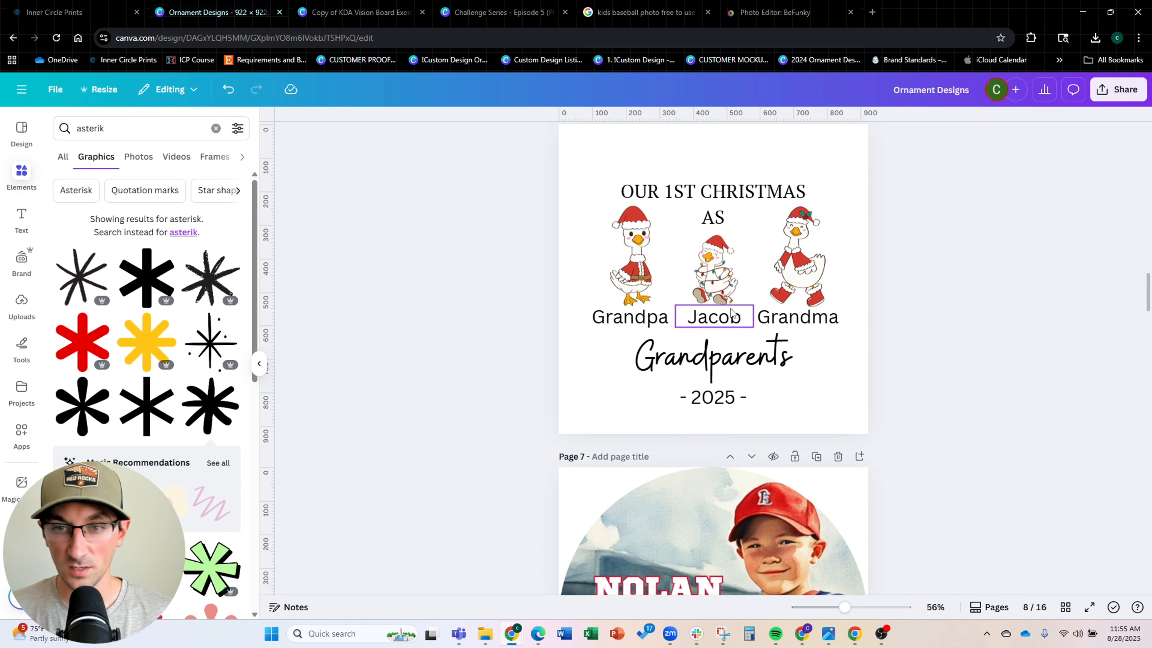
{"action": "left_click", "coordinate": [735, 297]}
{"action": "scroll", "coordinate": [735, 299], "scroll_direction": "up", "scroll_amount": 5}
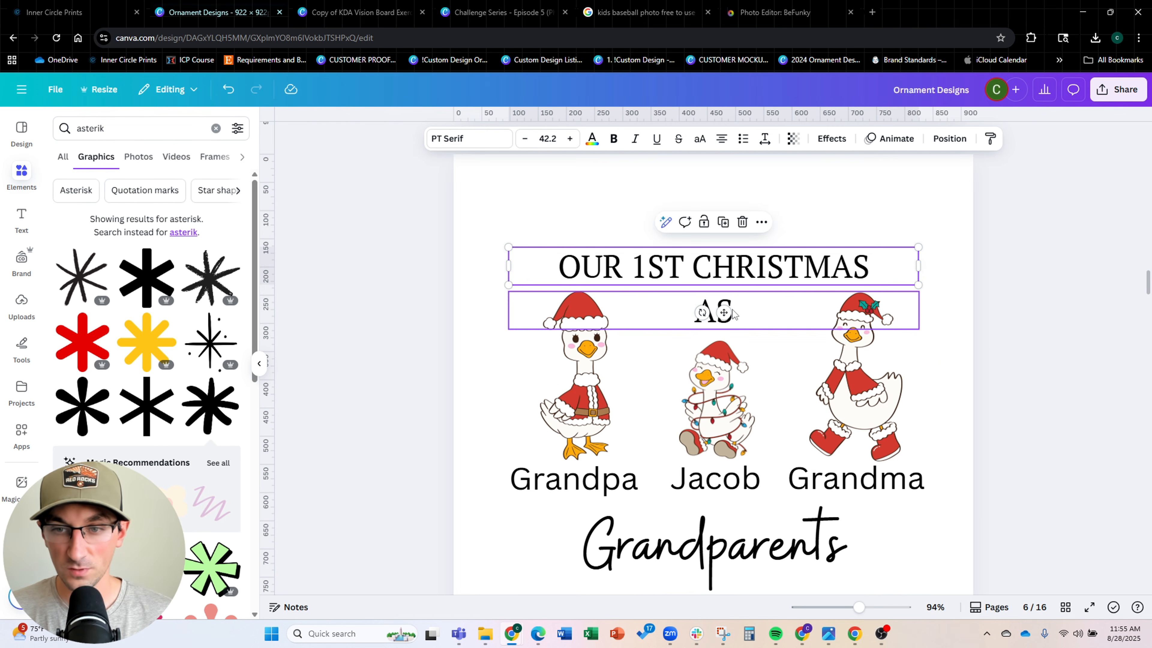
{"action": "left_click_drag", "start_coordinate": [735, 278], "coordinate": [736, 280]}
{"action": "left_click", "coordinate": [1041, 206]}
Download only page 6, the grandparents design, as a PNG with a transparent background
{"action": "left_click", "coordinate": [1118, 89]}
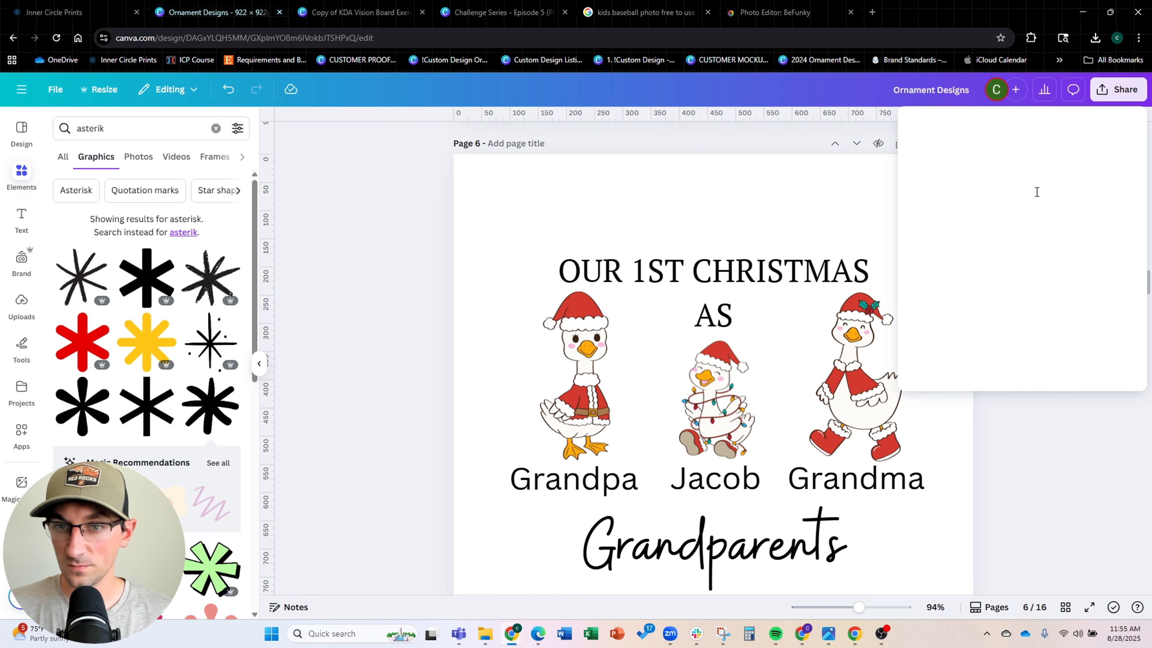
{"action": "left_click", "coordinate": [930, 344]}
{"action": "left_click", "coordinate": [976, 339]}
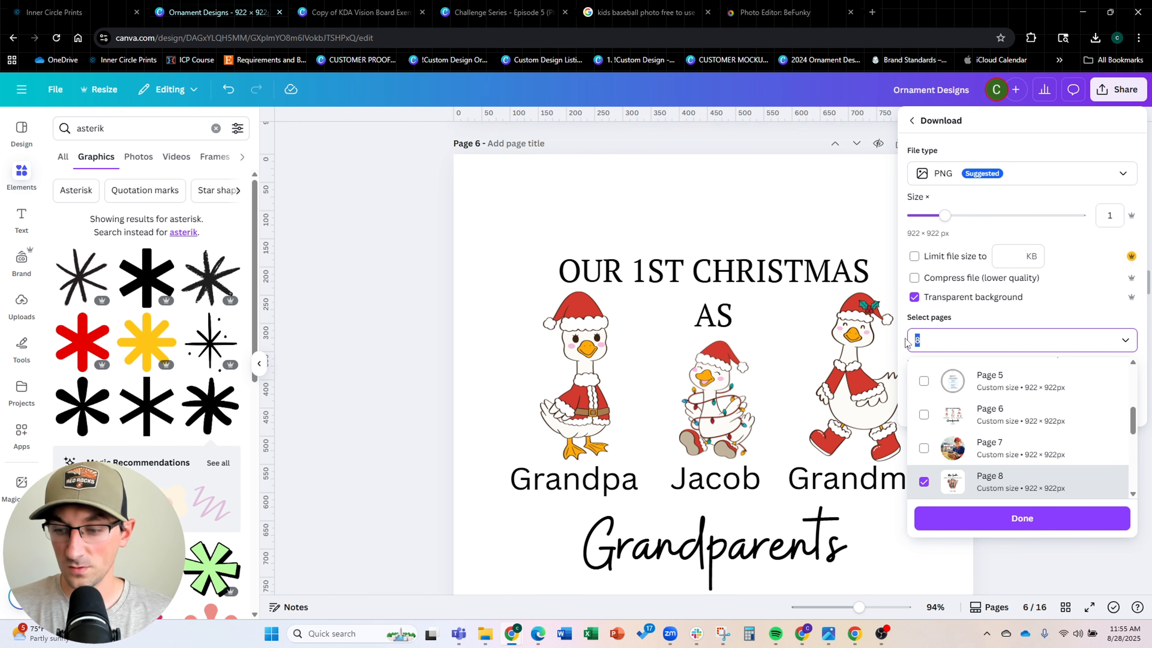
{"action": "left_click", "coordinate": [1022, 518]}
{"action": "left_click", "coordinate": [944, 404]}
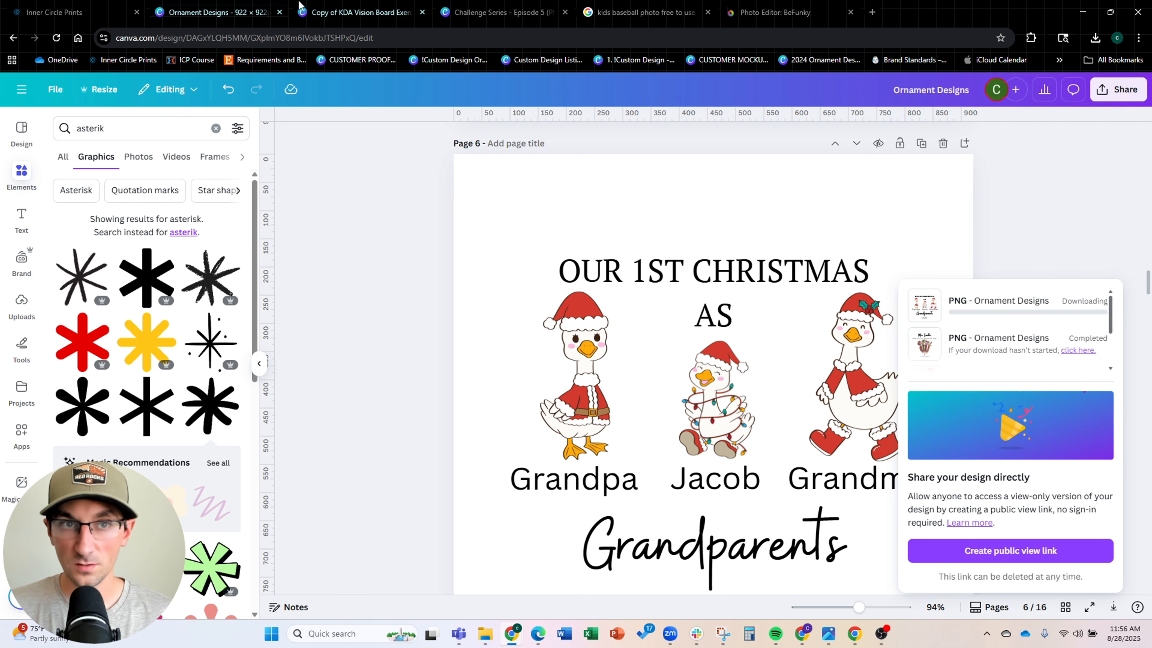
Upload Ornament Designs (5).png to the photo templates design and fill the page 3 ornament frame with it
{"action": "left_click", "coordinate": [481, 12]}
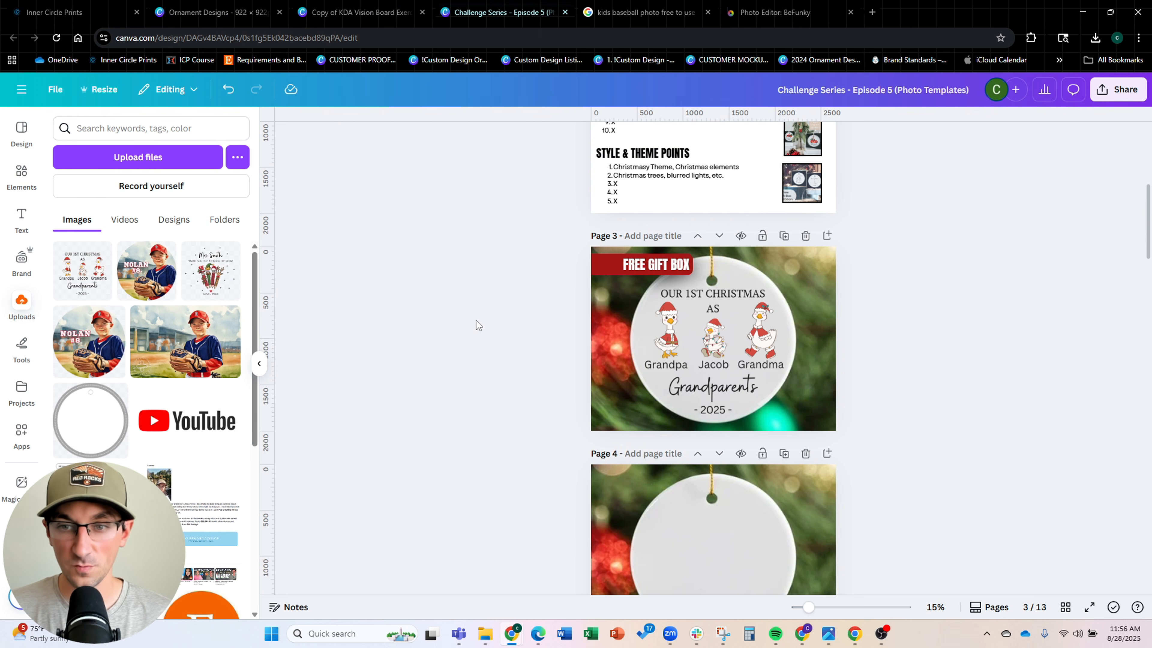
{"action": "left_click_drag", "start_coordinate": [975, 62], "coordinate": [380, 329]}
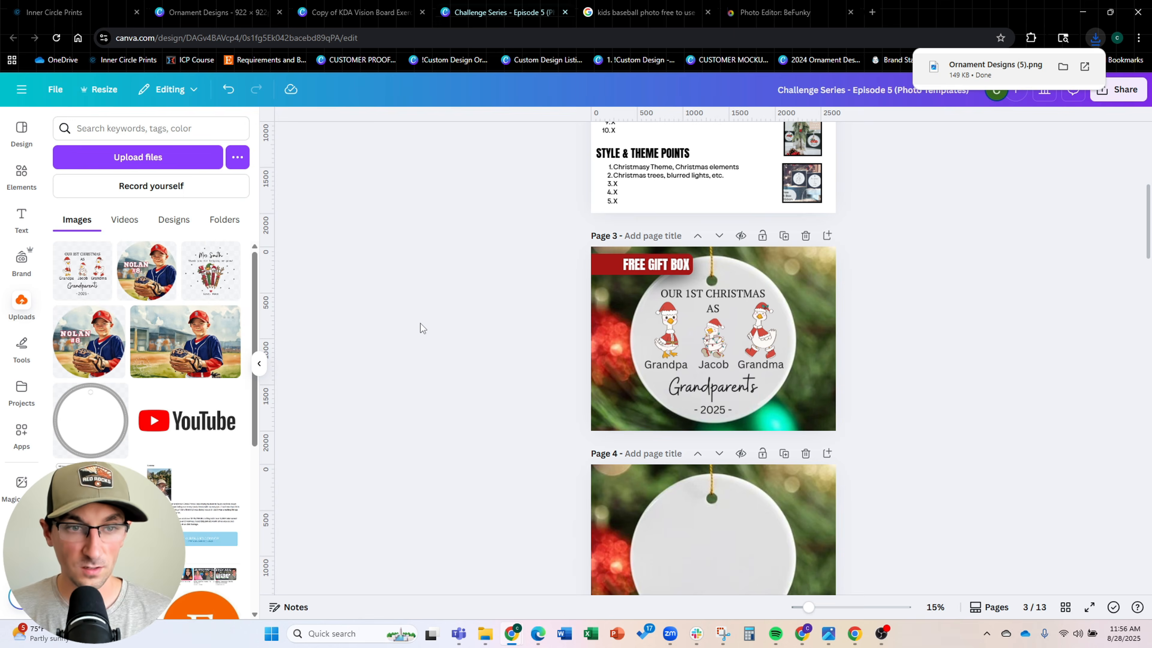
{"action": "left_click_drag", "start_coordinate": [82, 270], "coordinate": [715, 343]}
{"action": "double_click", "coordinate": [715, 343]}
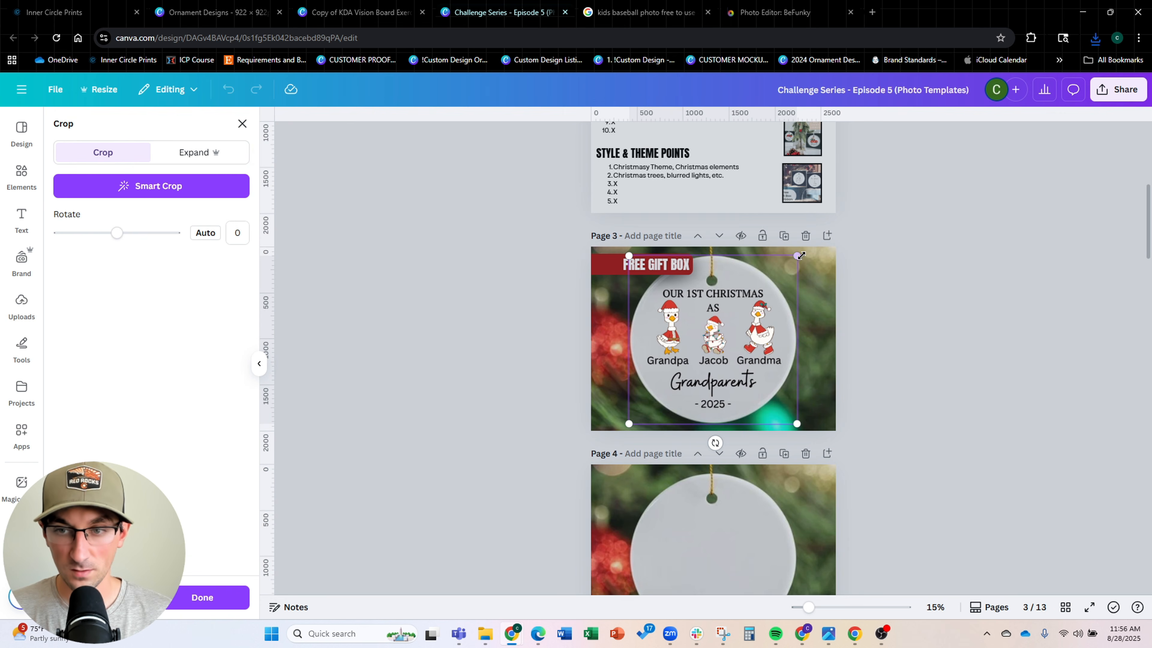
{"action": "left_click", "coordinate": [1001, 313]}
Enlarge the new grandparents design slightly within its page 3 ornament crop and shift it down
{"action": "left_click", "coordinate": [681, 412]}
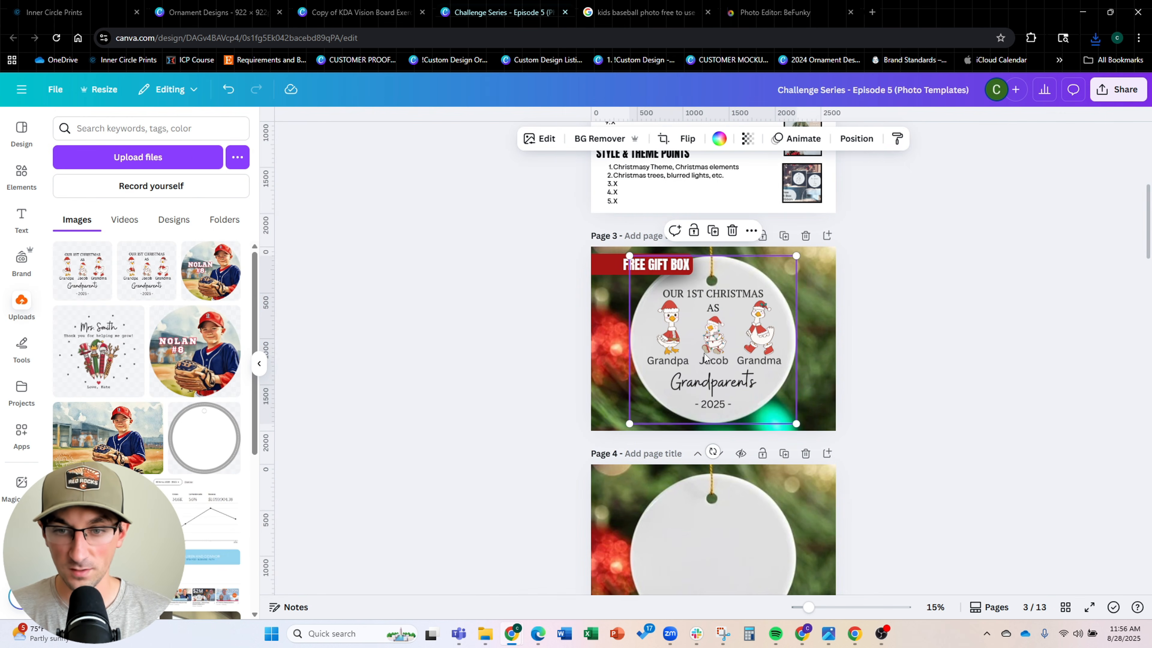
{"action": "double_click", "coordinate": [631, 419]}
{"action": "left_click_drag", "start_coordinate": [627, 427], "coordinate": [623, 431]}
{"action": "left_click_drag", "start_coordinate": [797, 256], "coordinate": [802, 251]}
{"action": "left_click_drag", "start_coordinate": [750, 333], "coordinate": [750, 340]}
{"action": "left_click", "coordinate": [975, 327]}
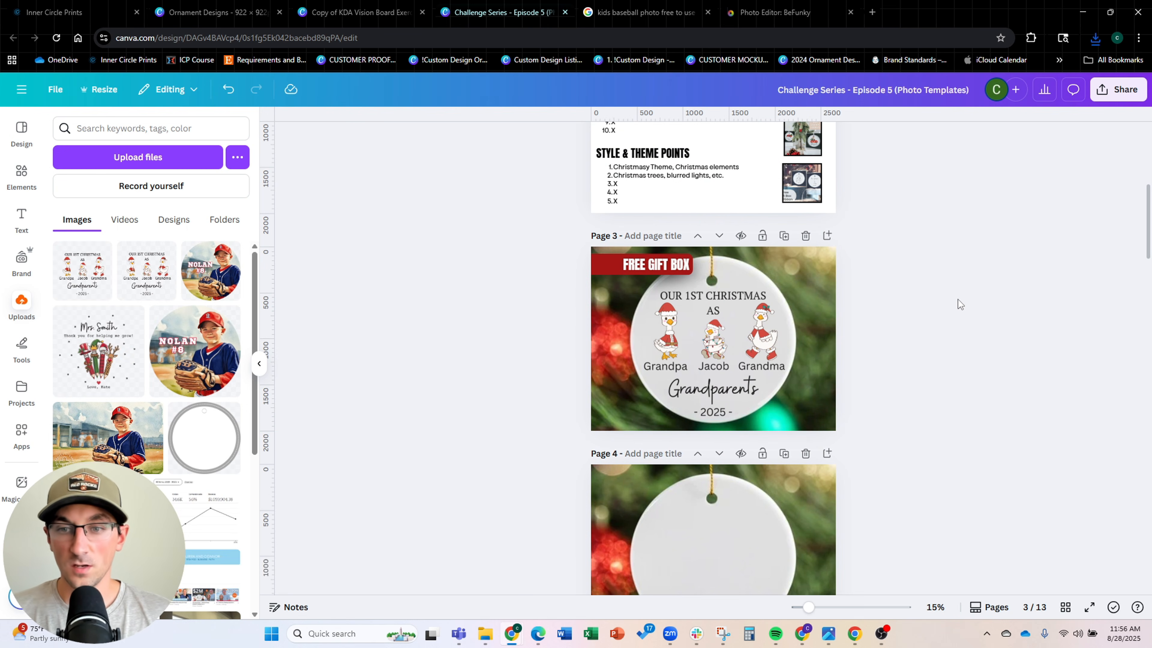
Fill the page 3 ornament frame with the baseball design, then enlarge and reposition it in the crop to cover the ornament
{"action": "scroll", "coordinate": [954, 299], "scroll_direction": "down", "scroll_amount": 3}
{"action": "scroll", "coordinate": [428, 296], "scroll_direction": "up", "scroll_amount": 2}
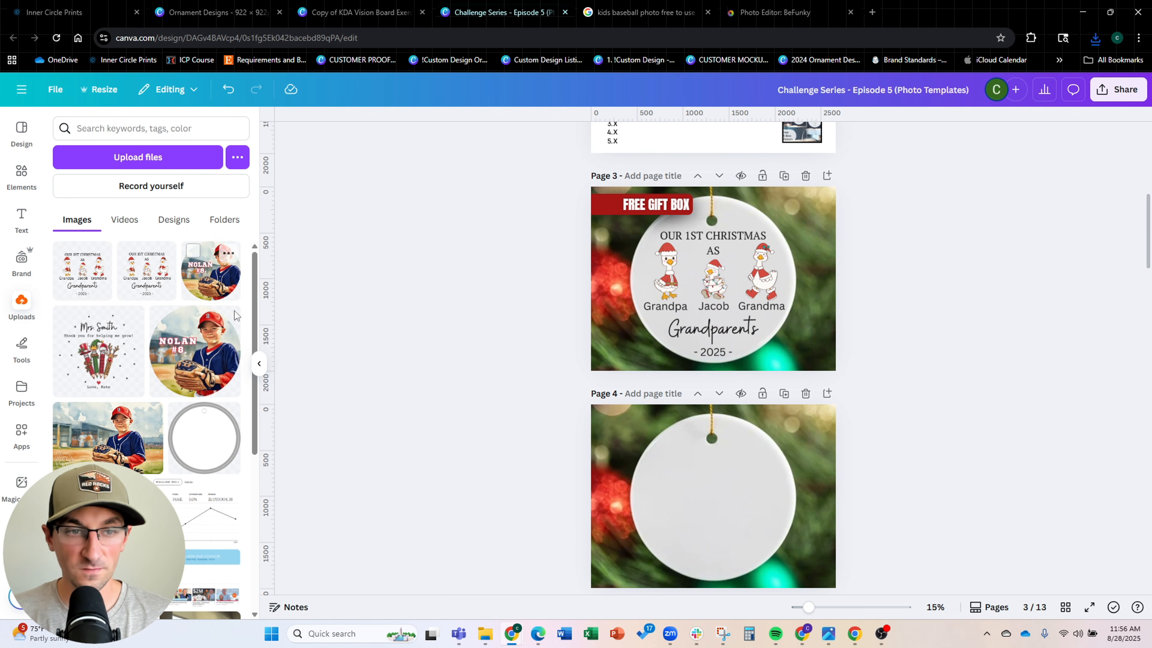
{"action": "left_click_drag", "start_coordinate": [216, 286], "coordinate": [689, 285]}
{"action": "double_click", "coordinate": [689, 286]}
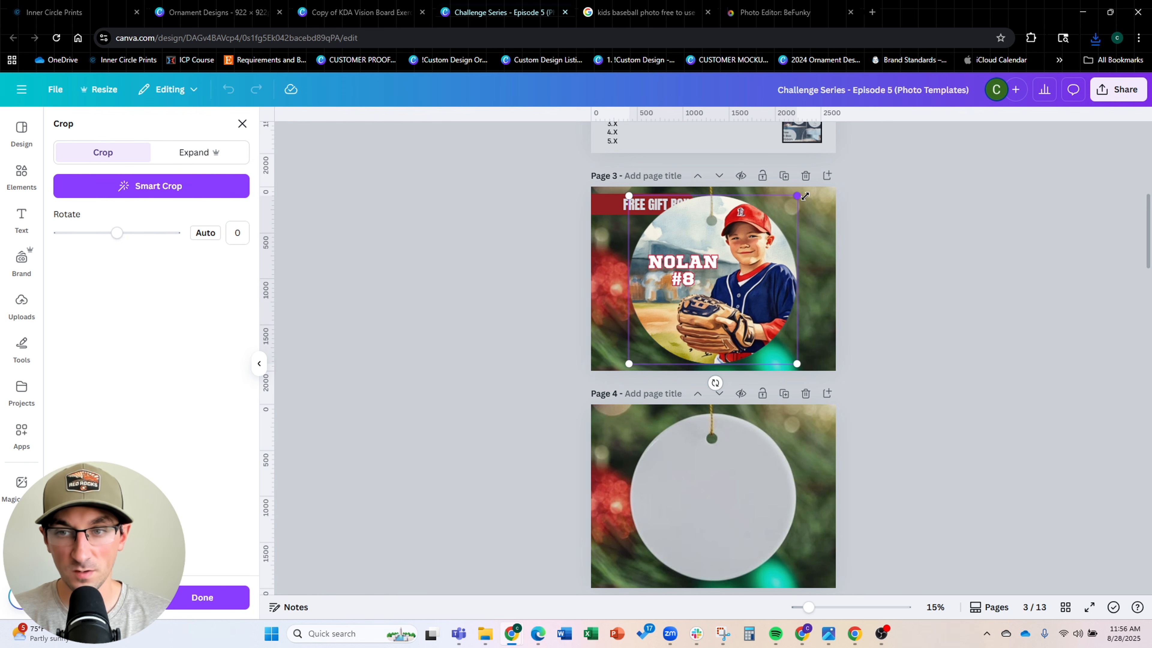
{"action": "left_click_drag", "start_coordinate": [801, 196], "coordinate": [803, 189]}
{"action": "left_click_drag", "start_coordinate": [628, 364], "coordinate": [623, 370]}
{"action": "left_click_drag", "start_coordinate": [683, 311], "coordinate": [690, 321]}
{"action": "left_click", "coordinate": [945, 327]}
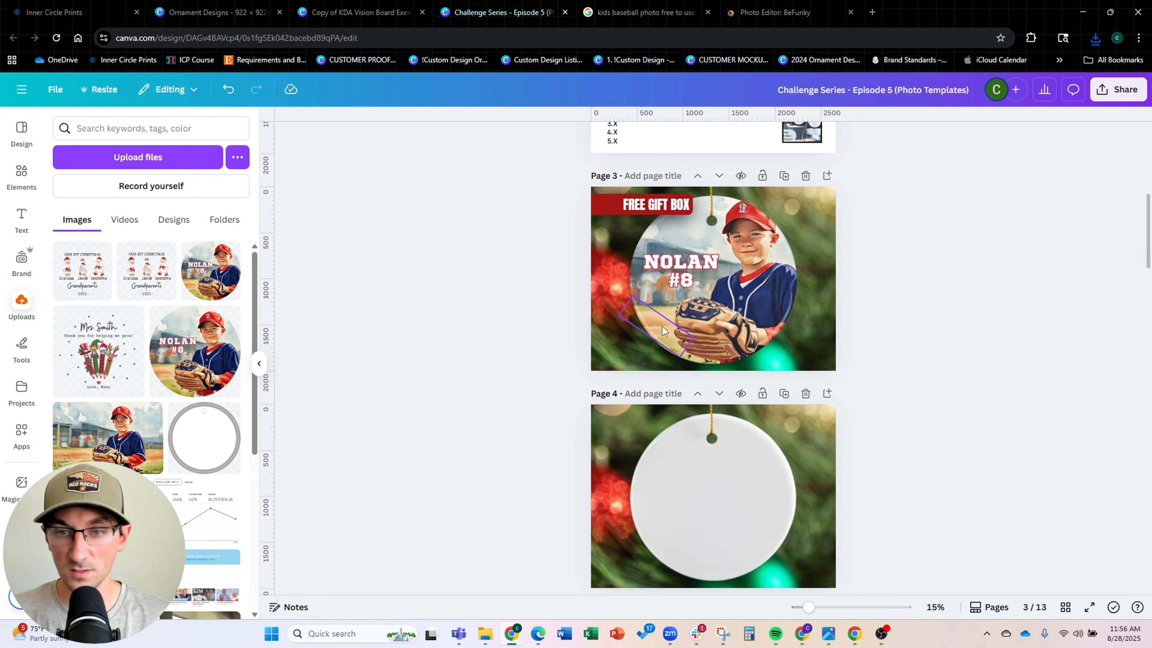
{"action": "left_click_drag", "start_coordinate": [569, 173], "coordinate": [716, 236]}
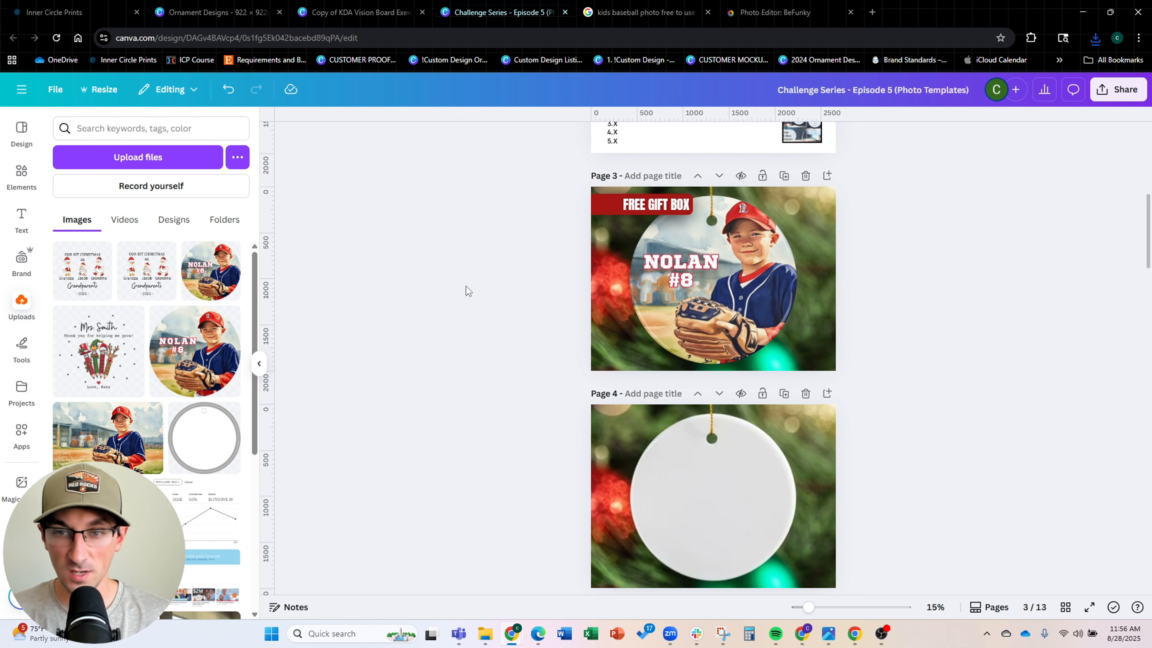
Fill the page 3 ornament frame with the teacher design and enlarge and centre it within the crop
{"action": "left_click_drag", "start_coordinate": [116, 365], "coordinate": [753, 313]}
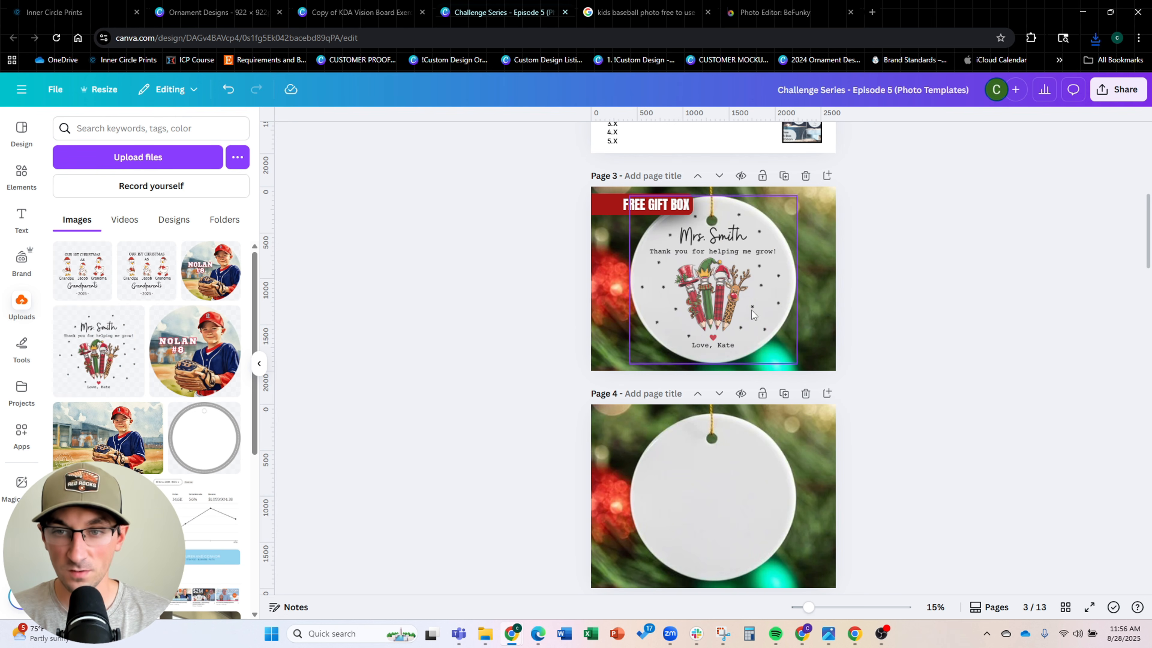
{"action": "double_click", "coordinate": [791, 205]}
{"action": "left_click_drag", "start_coordinate": [800, 194], "coordinate": [812, 184]}
{"action": "left_click_drag", "start_coordinate": [710, 317], "coordinate": [707, 325]}
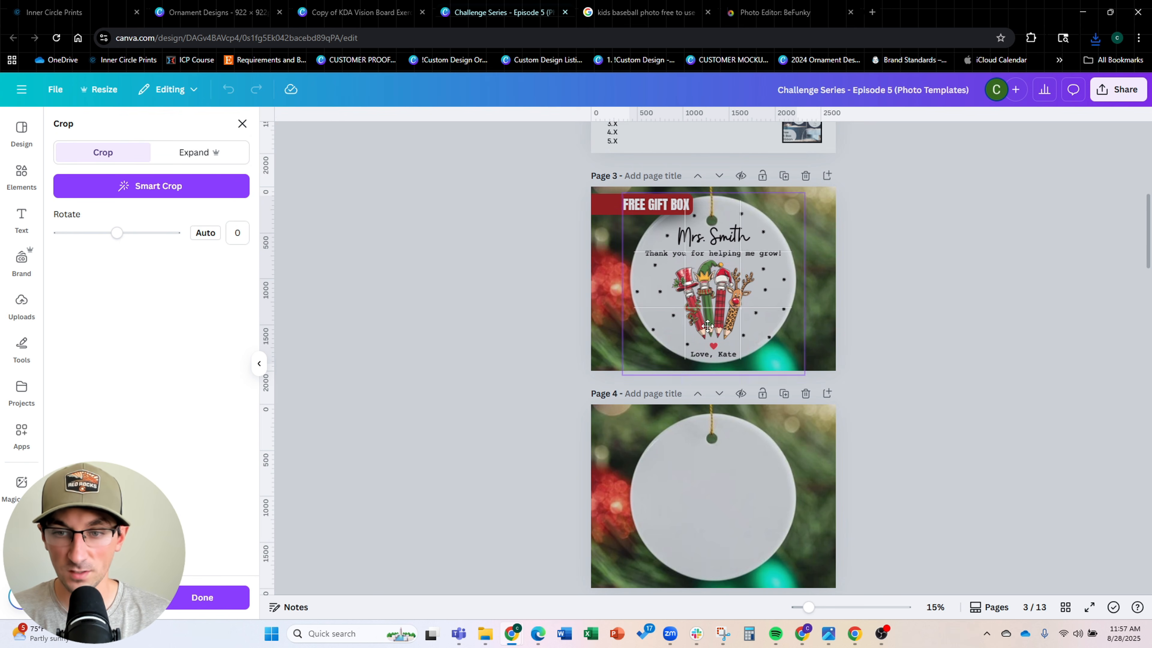
{"action": "left_click_drag", "start_coordinate": [799, 194], "coordinate": [797, 197]}
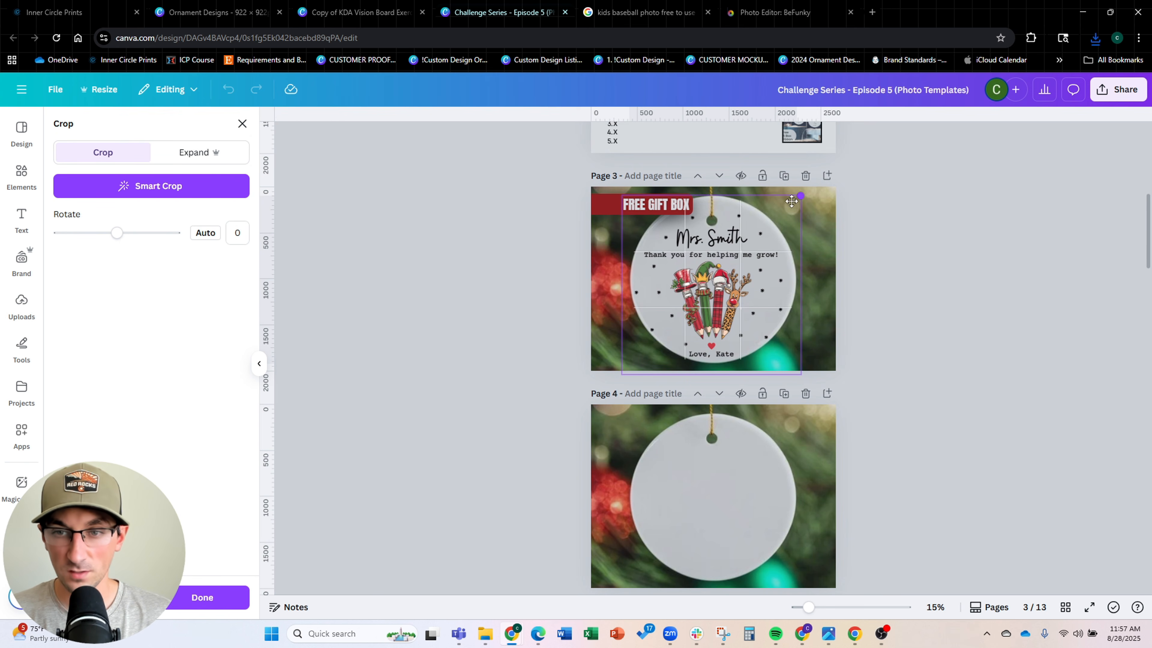
{"action": "left_click_drag", "start_coordinate": [741, 277], "coordinate": [741, 279]}
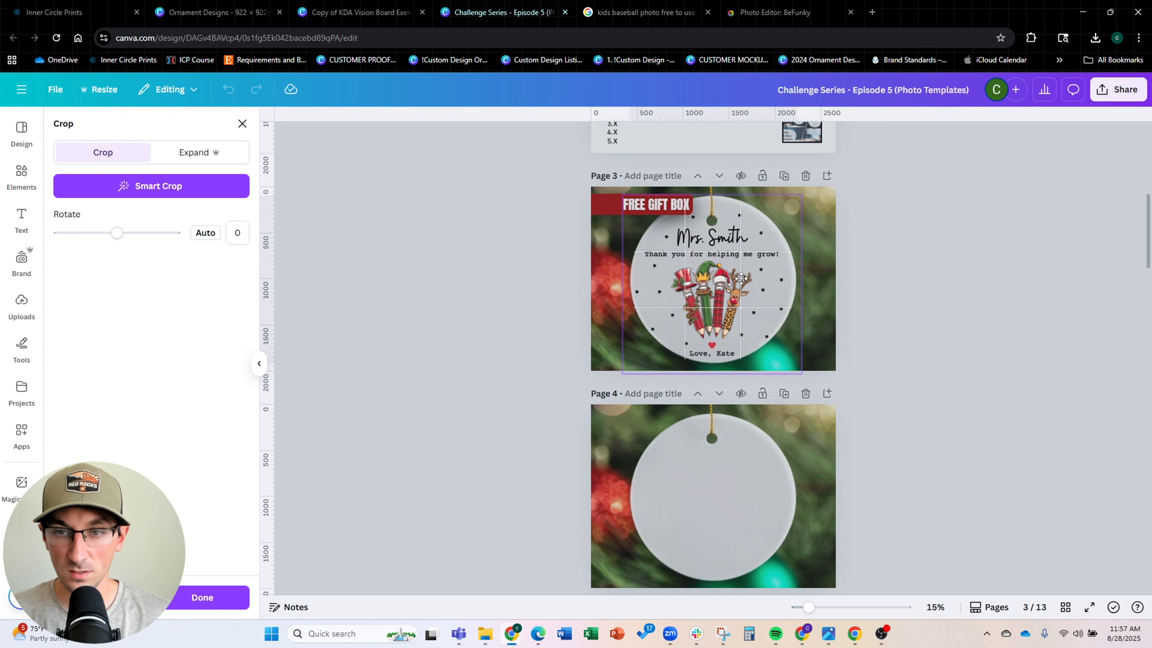
{"action": "left_click", "coordinate": [923, 271]}
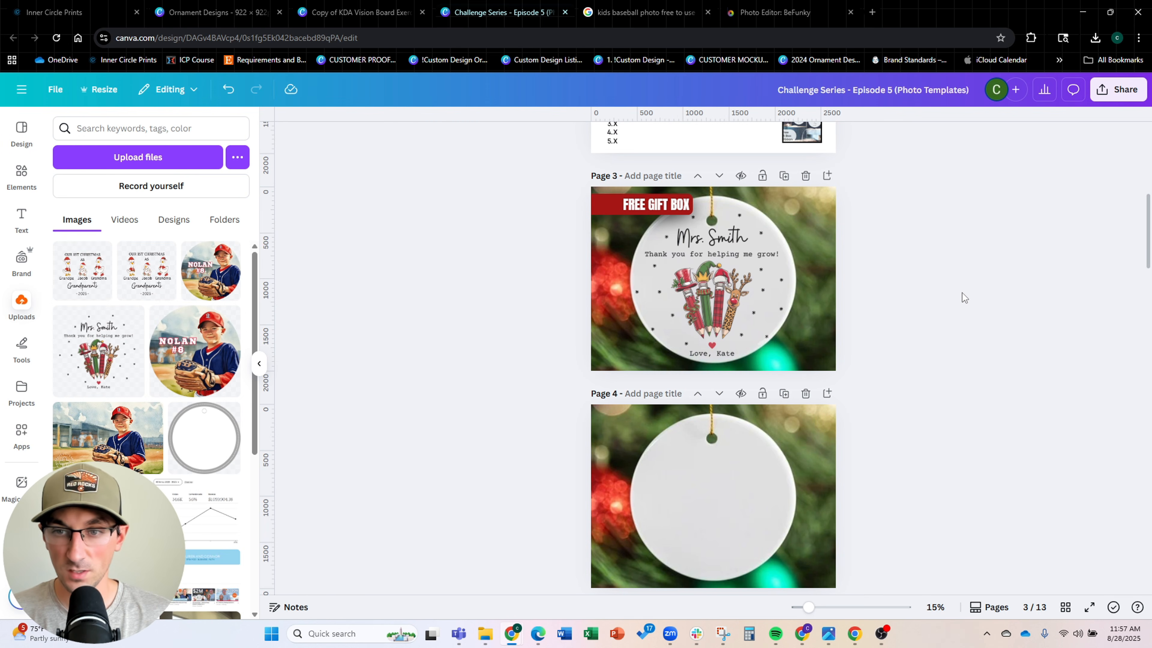
Shrink the teacher design slightly within its page 3 ornament crop and nudge it until it sits centred on the ornament
{"action": "double_click", "coordinate": [780, 317]}
{"action": "left_click_drag", "start_coordinate": [806, 373], "coordinate": [799, 370]}
{"action": "left_click_drag", "start_coordinate": [744, 323], "coordinate": [747, 324]}
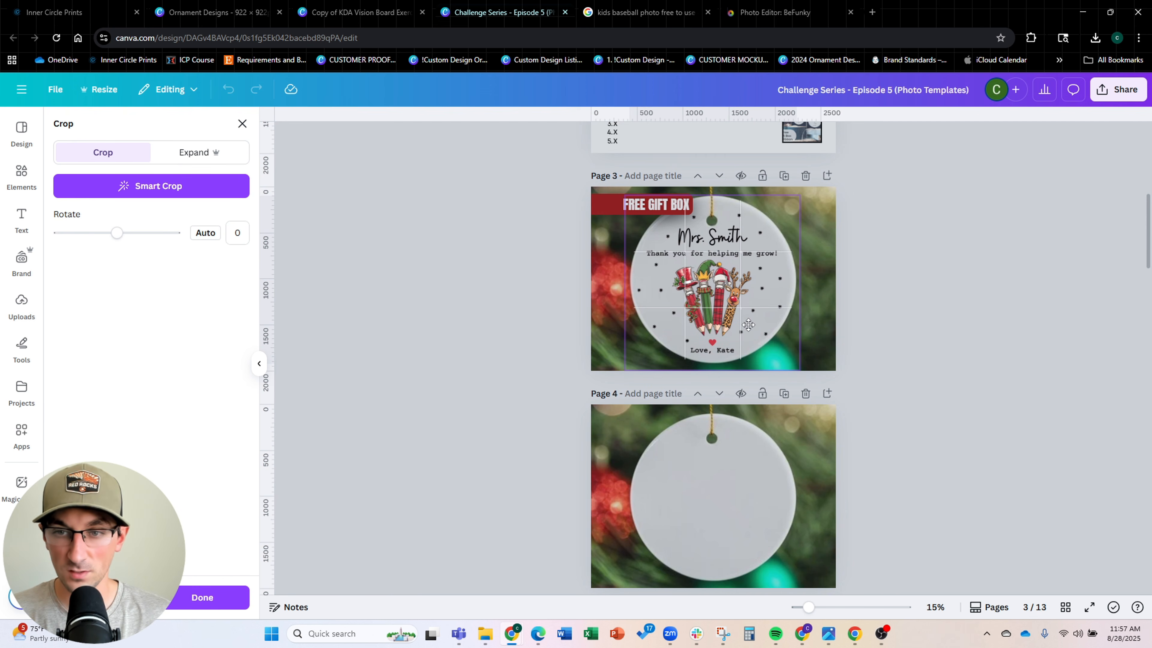
{"action": "left_click", "coordinate": [955, 304]}
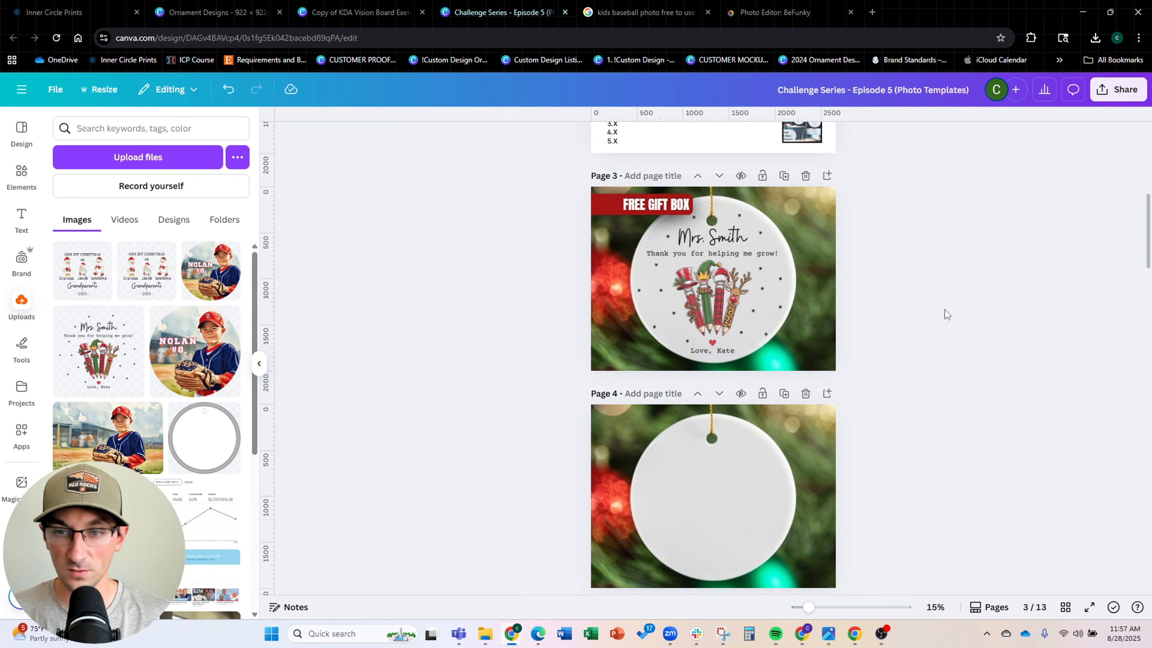
{"action": "double_click", "coordinate": [740, 317]}
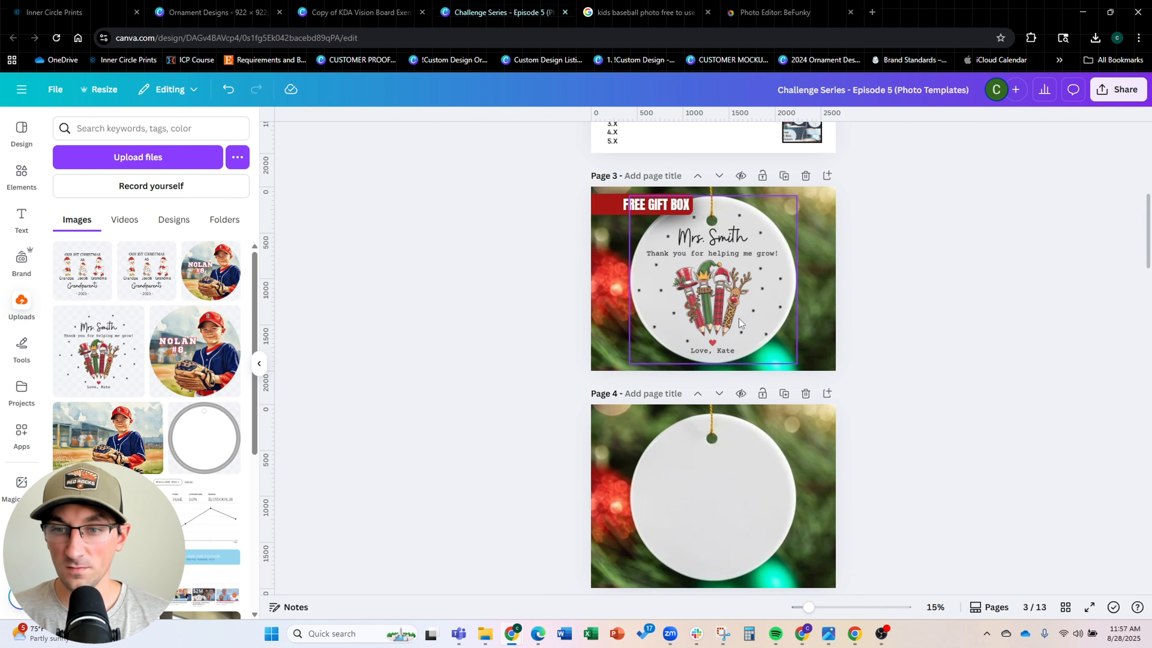
{"action": "left_click_drag", "start_coordinate": [742, 310], "coordinate": [741, 311]}
{"action": "left_click", "coordinate": [947, 308]}
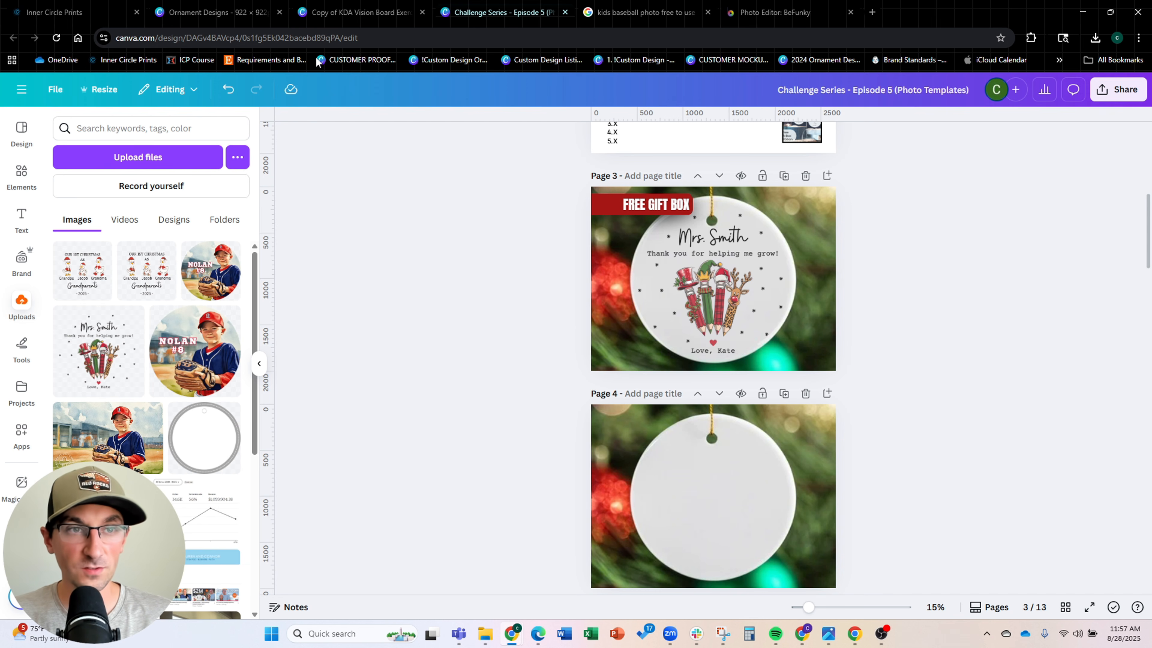
Switch to the Ornament Designs file and review the Baseball Ornament niche research notes on page 3
{"action": "left_click", "coordinate": [269, 6]}
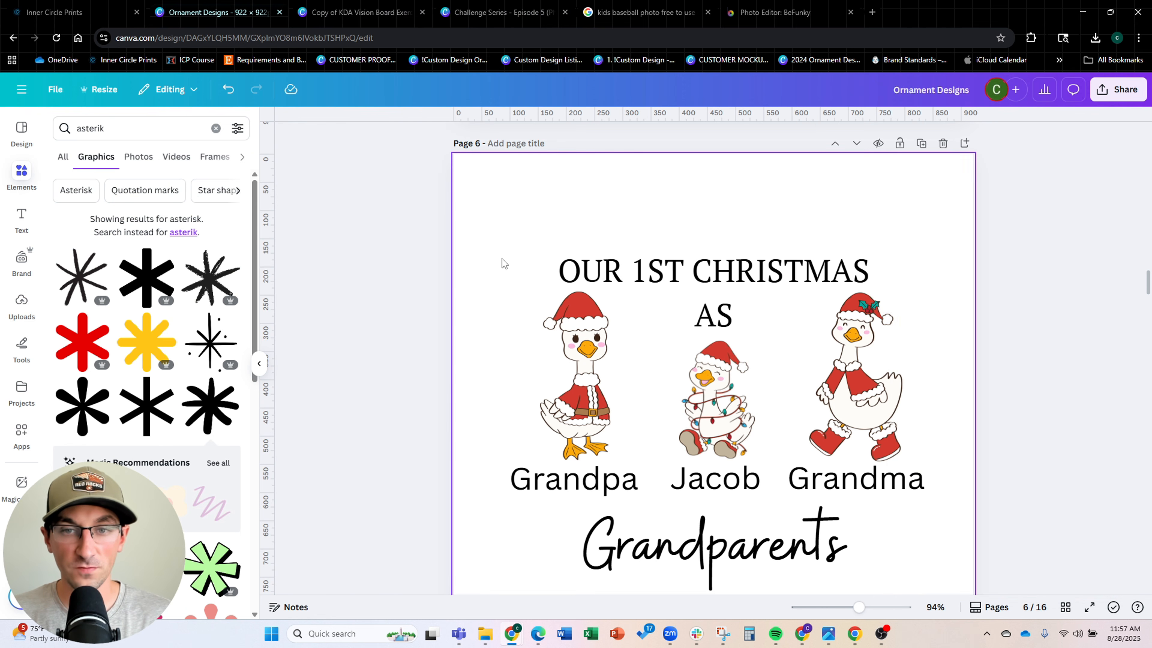
{"action": "scroll", "coordinate": [503, 263], "scroll_direction": "down", "scroll_amount": 2, "text": "ctrl"}
{"action": "scroll", "coordinate": [565, 285], "scroll_direction": "up", "scroll_amount": 5}
{"action": "scroll", "coordinate": [566, 285], "scroll_direction": "up", "scroll_amount": 15}
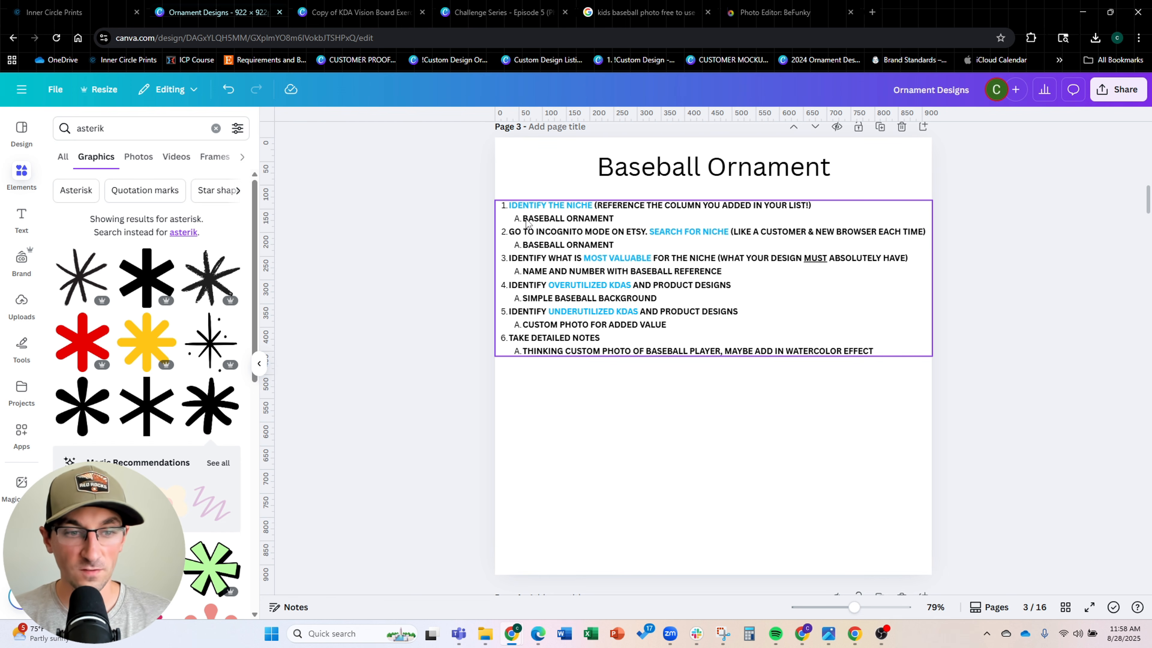
{"action": "left_click", "coordinate": [954, 548]}
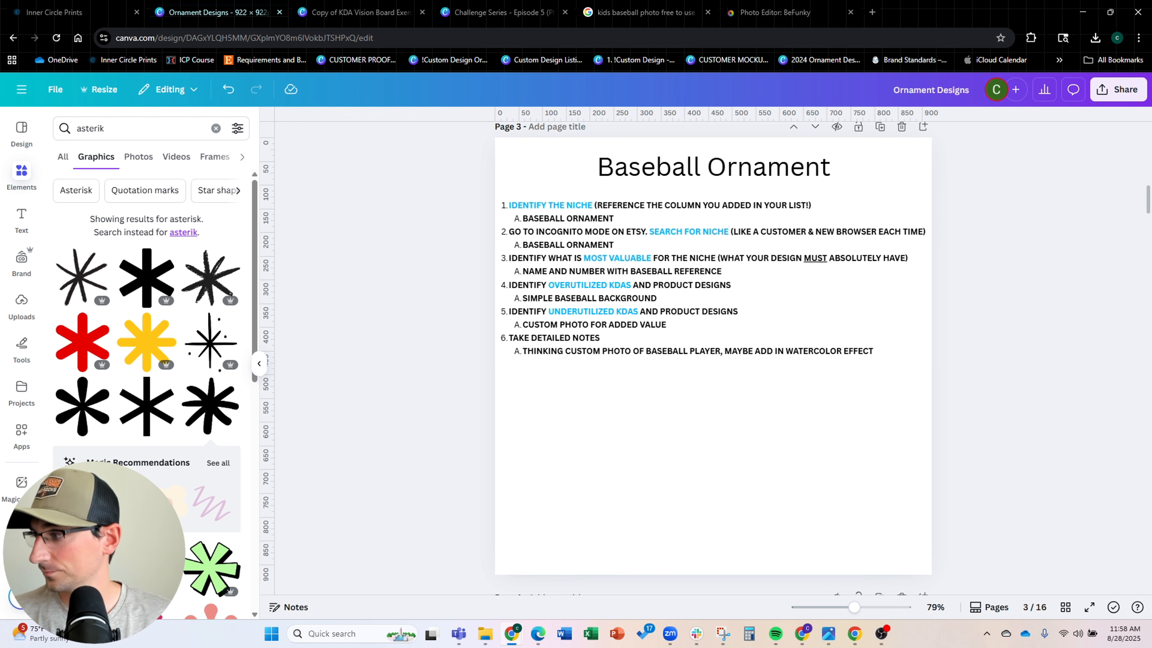